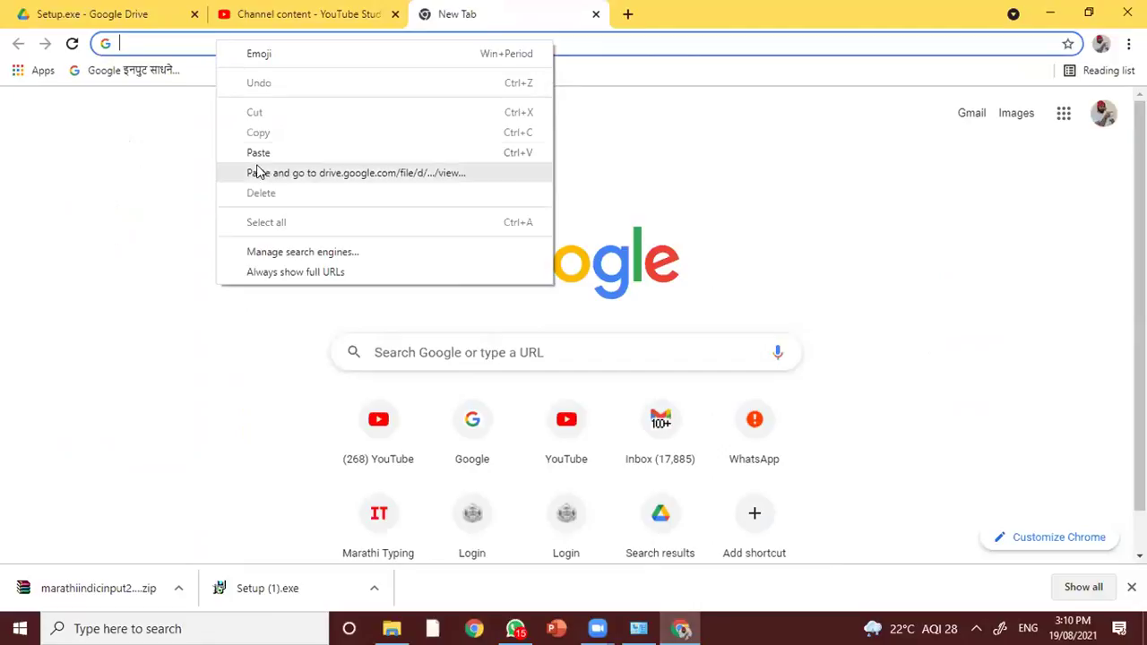
# Step: Load the pasted Google Drive link and request the download of vegas180.exe
pyautogui.click(258, 152)
pyautogui.press('Return')
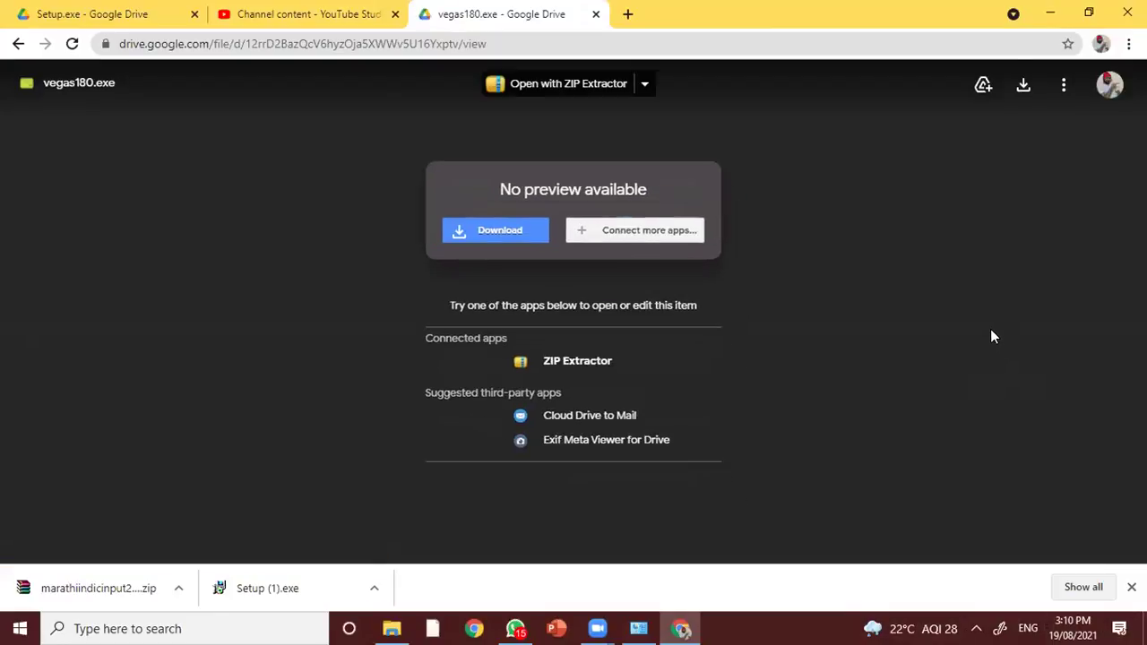
pyautogui.click(484, 231)
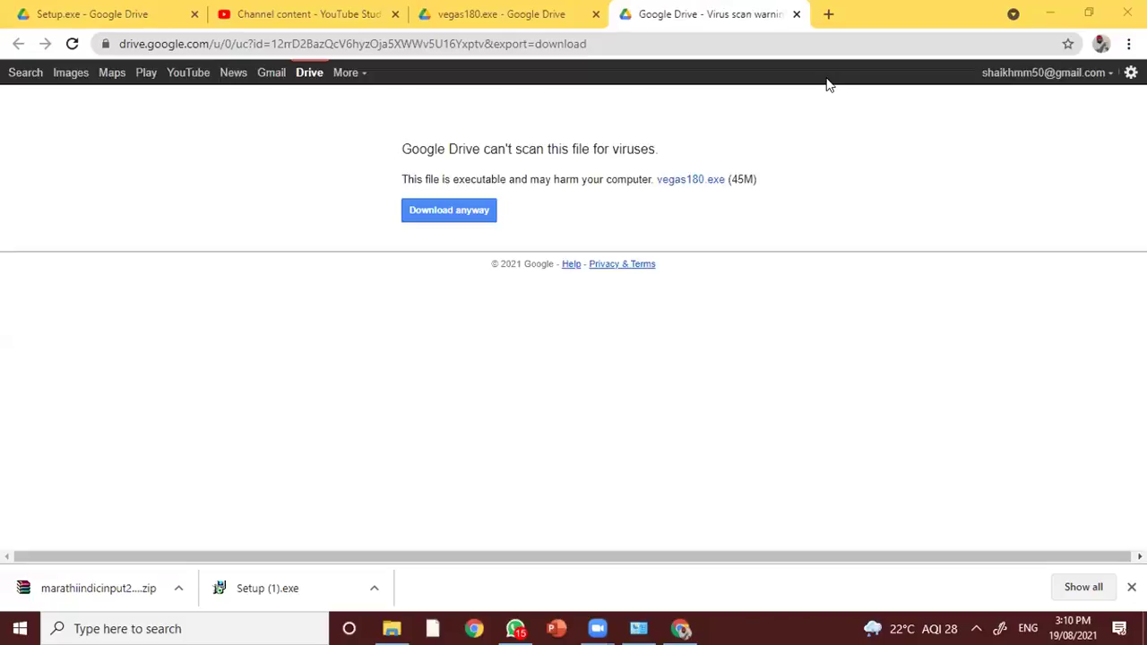
# Step: Download the 45 MB vegas180.exe despite the virus warning and show it in Downloads
pyautogui.click(445, 211)
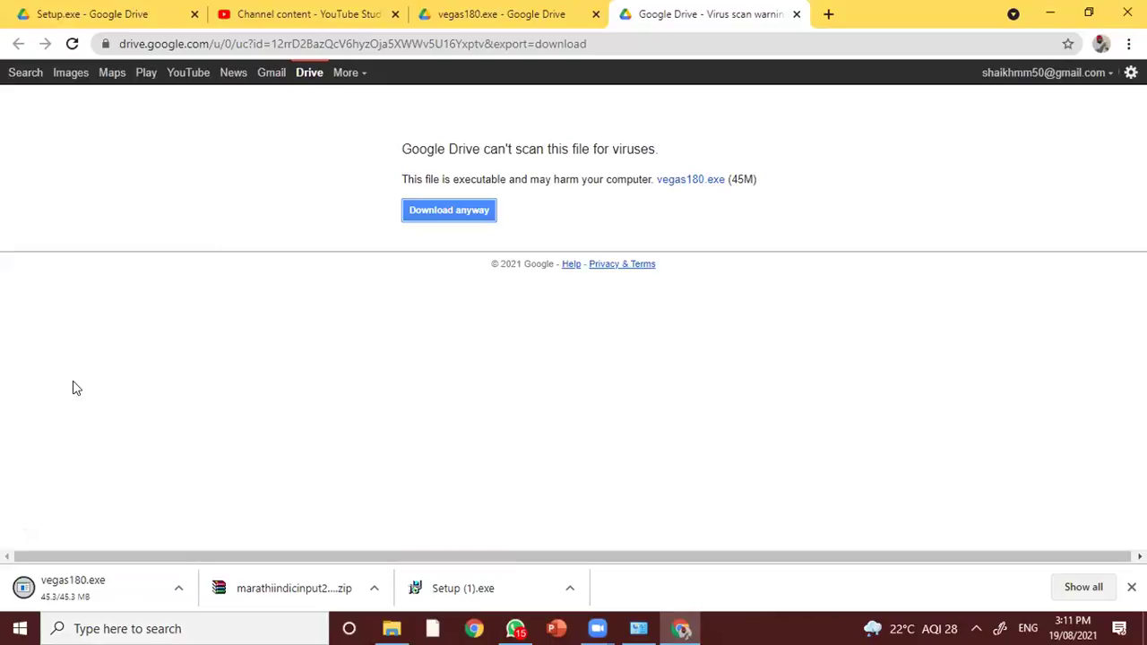
pyautogui.click(554, 622)
pyautogui.click(179, 588)
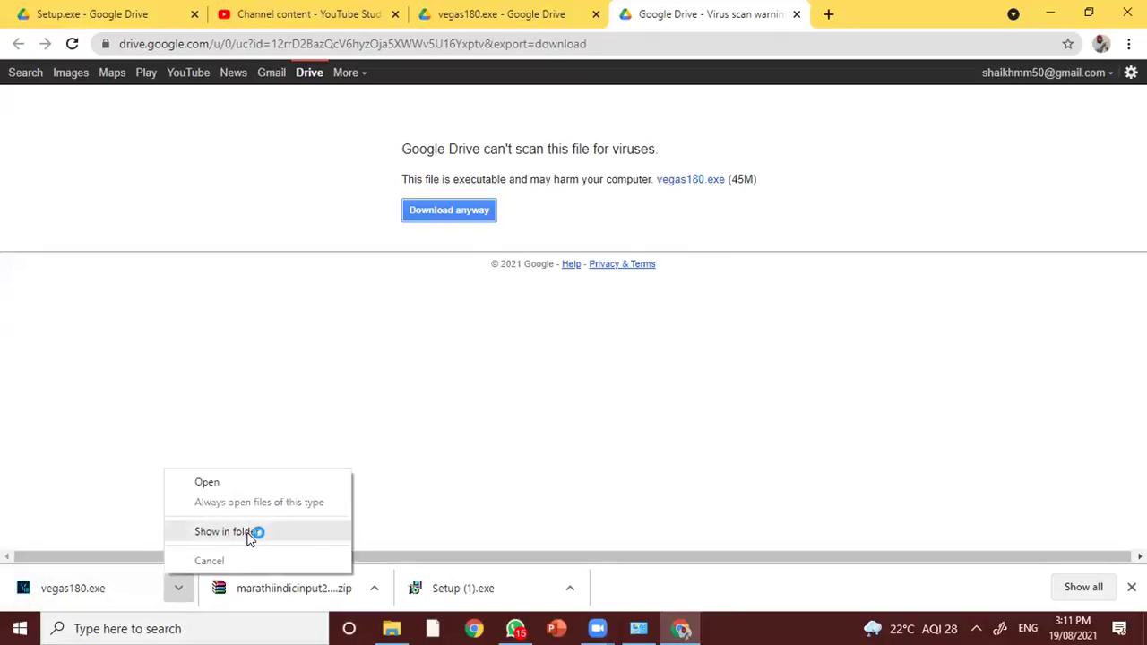
pyautogui.click(224, 531)
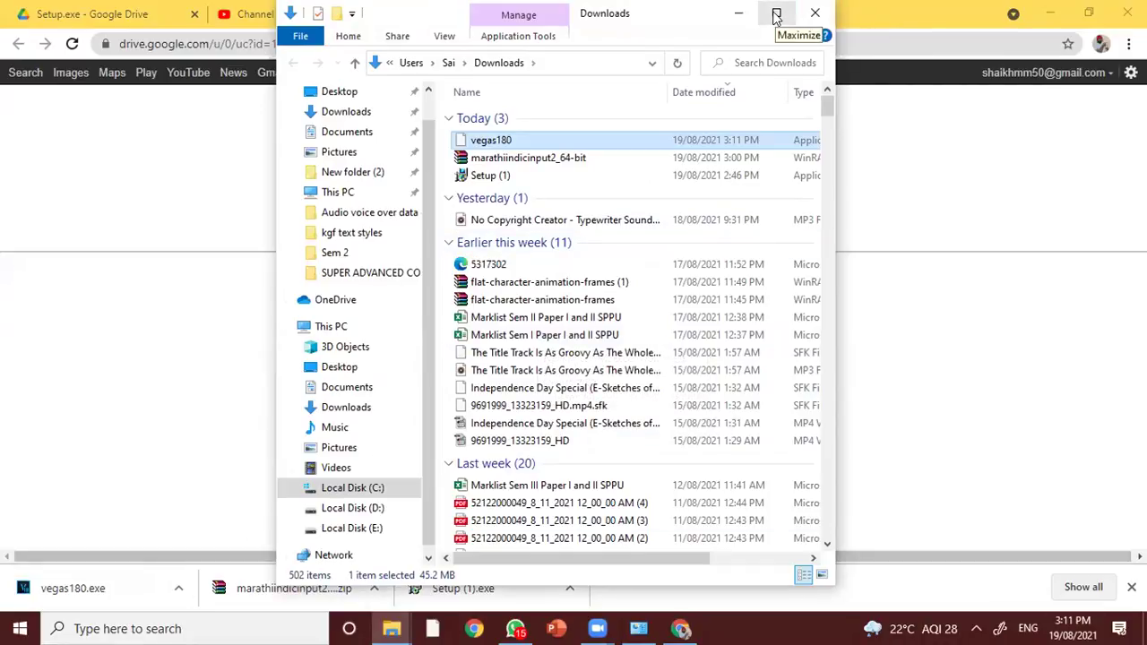
# Step: Maximize the Downloads window and copy the vegas180 application
pyautogui.click(776, 16)
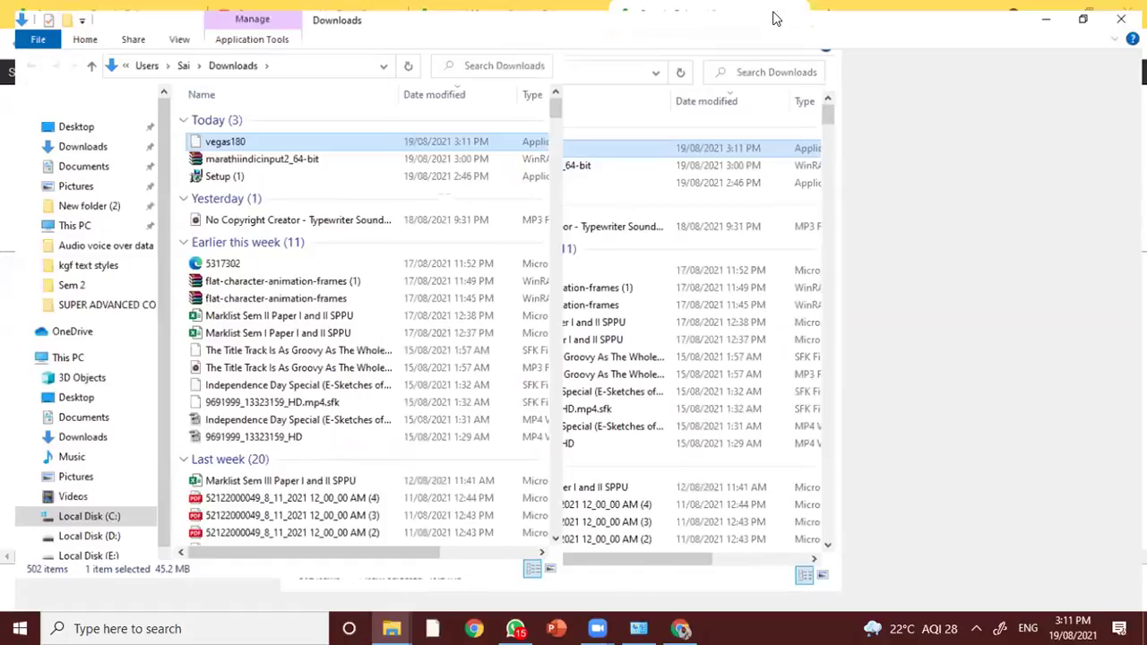
pyautogui.click(832, 141)
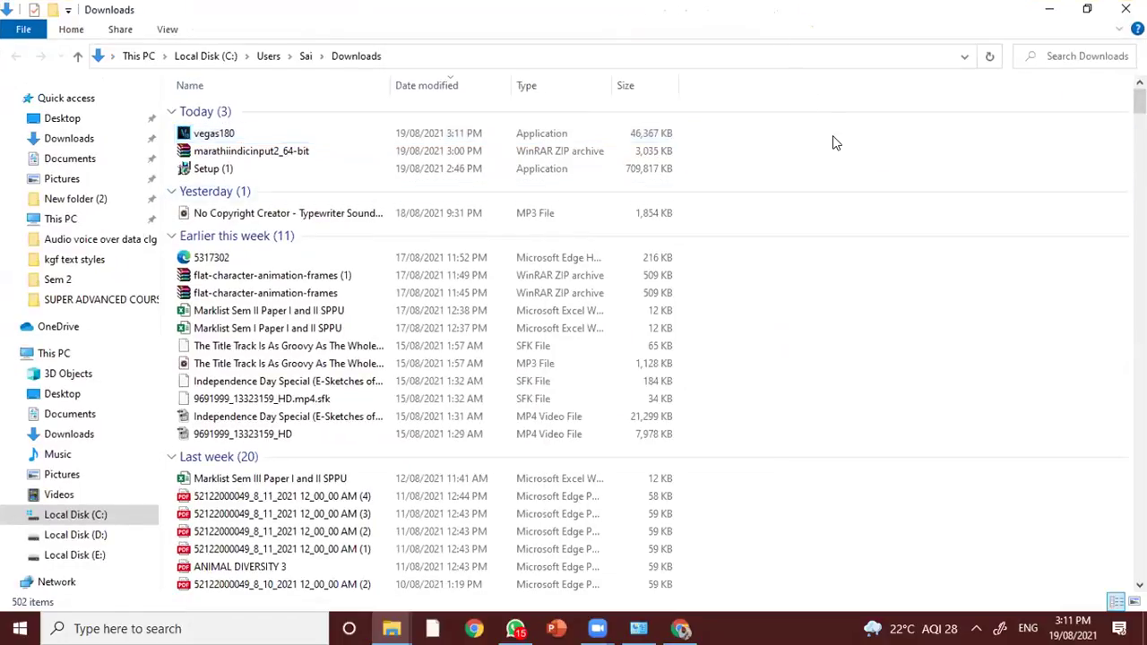
pyautogui.click(322, 132)
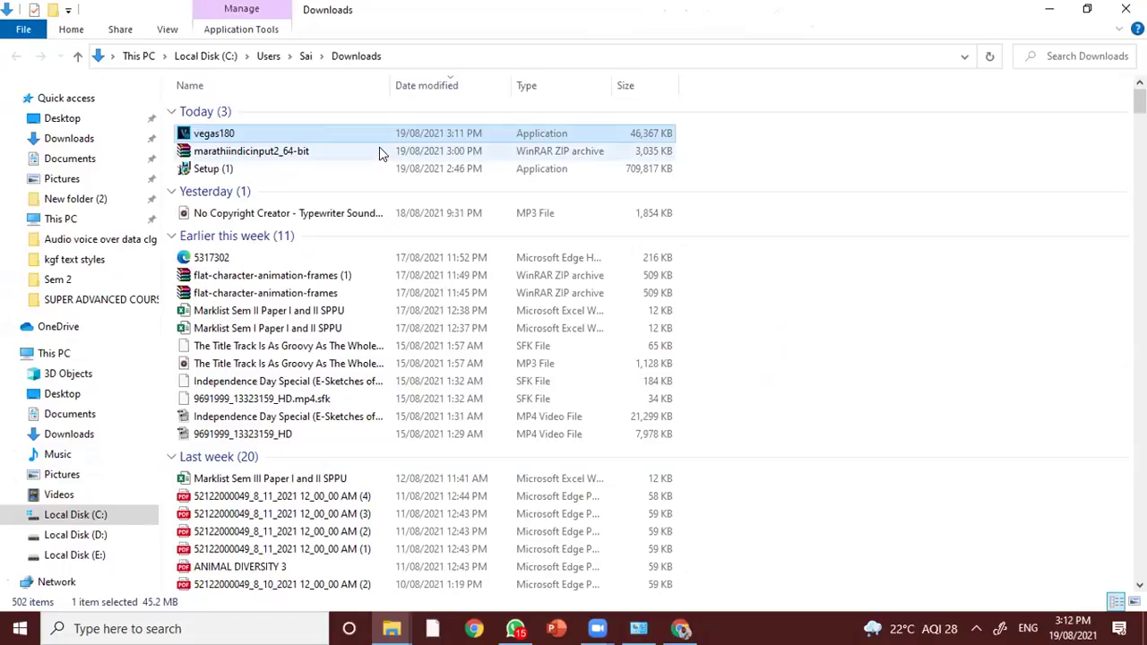
pyautogui.rightClick(377, 139)
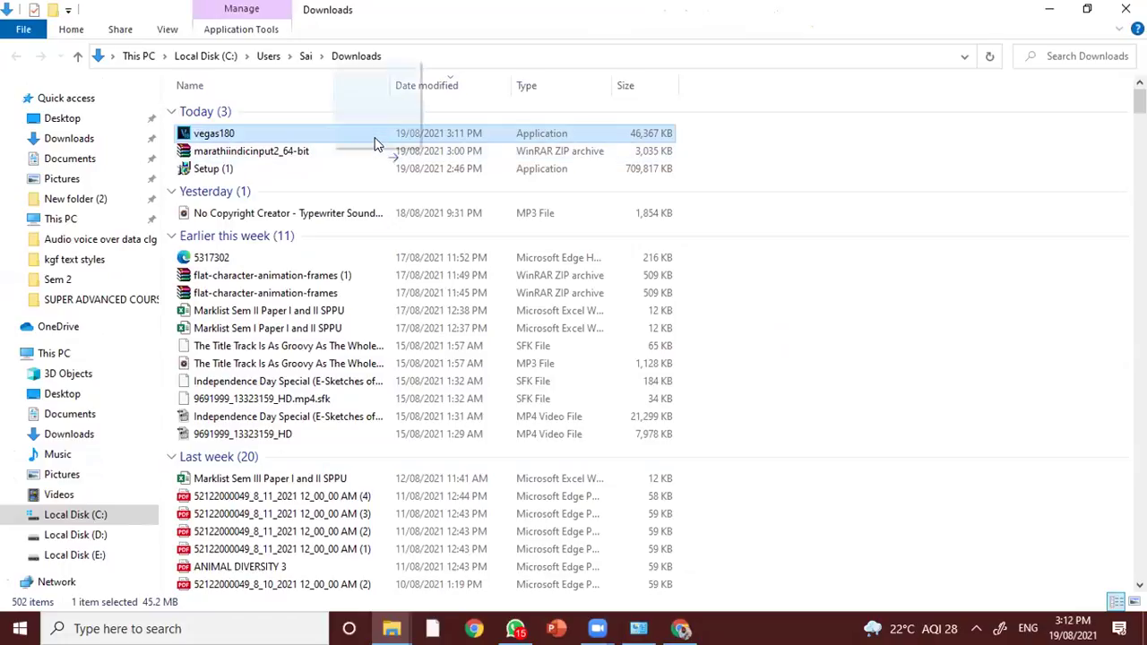
pyautogui.doubleClick(351, 128)
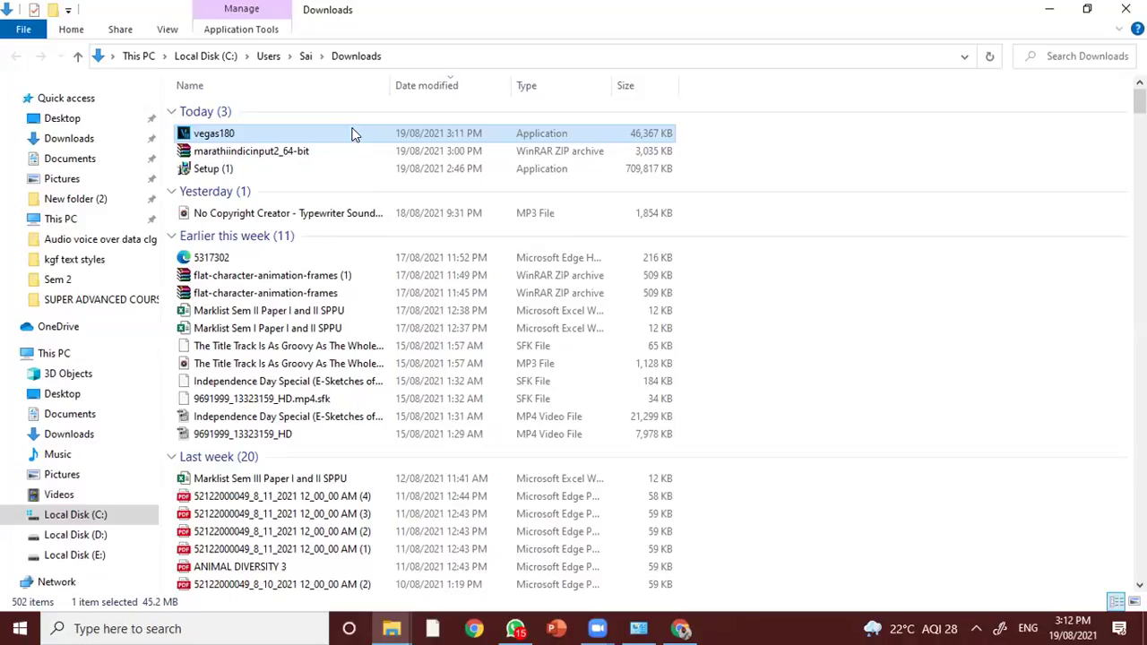
pyautogui.rightClick(353, 132)
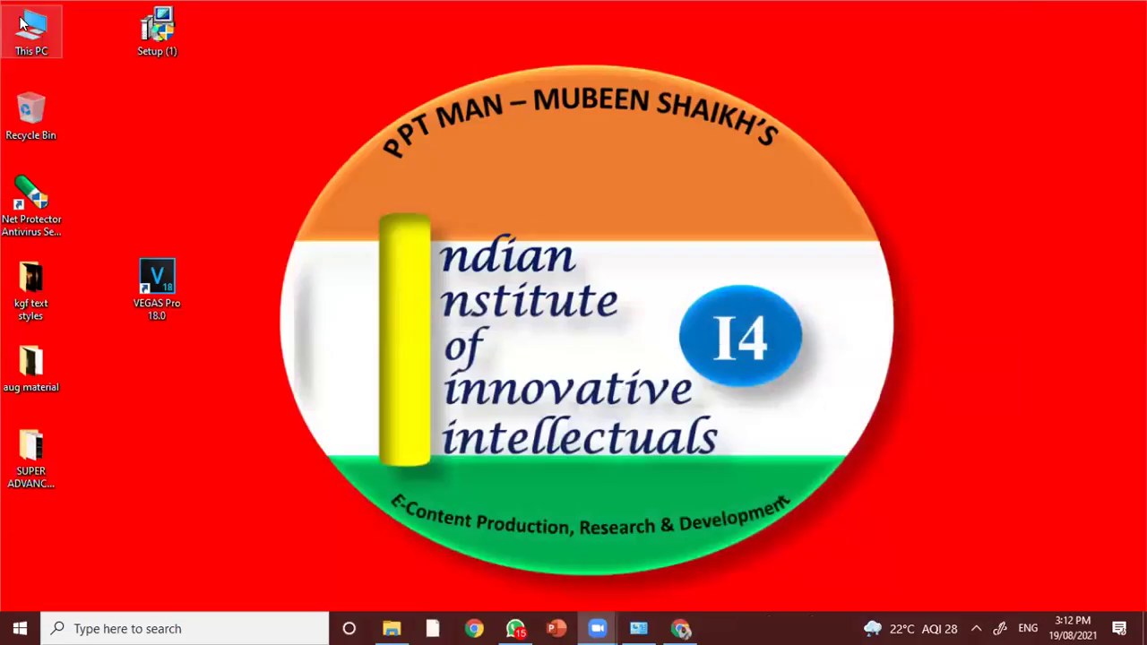
# Step: Navigate from This PC to C:\Program Files\VEGAS\VEGAS Pro 18.0
pyautogui.doubleClick(31, 32)
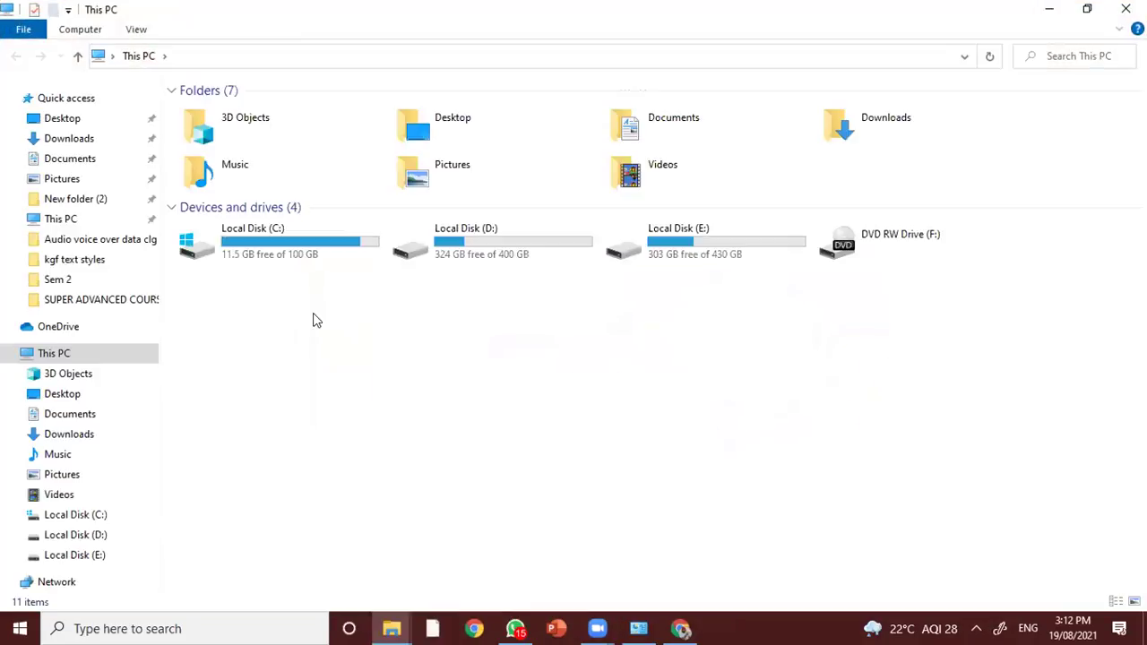
pyautogui.doubleClick(298, 242)
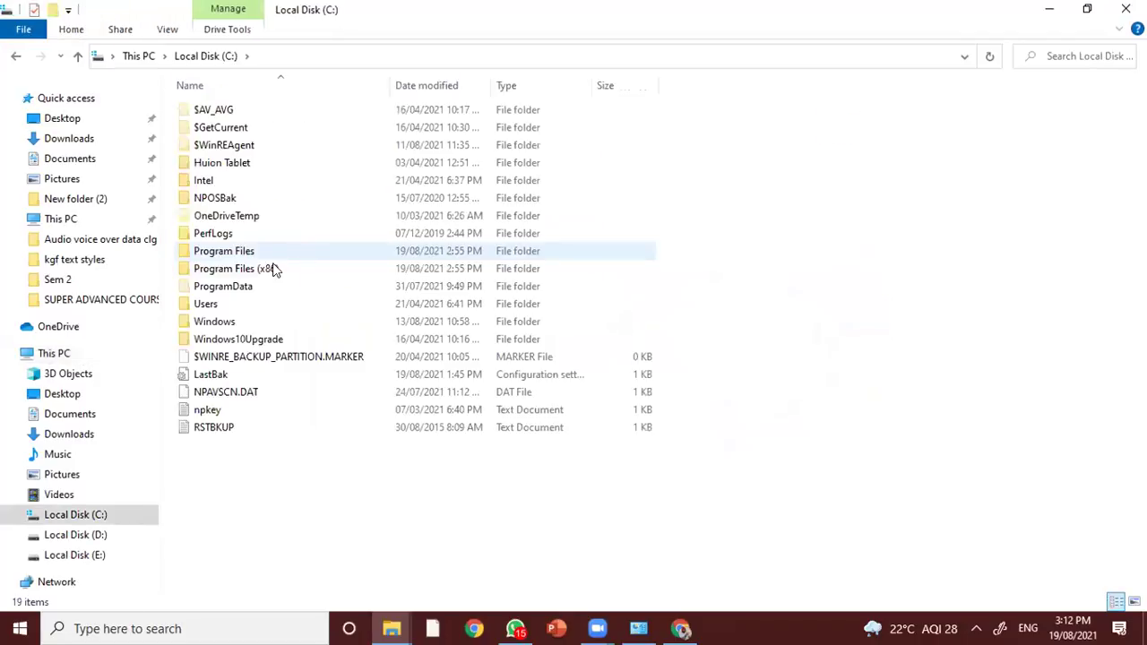
pyautogui.doubleClick(235, 253)
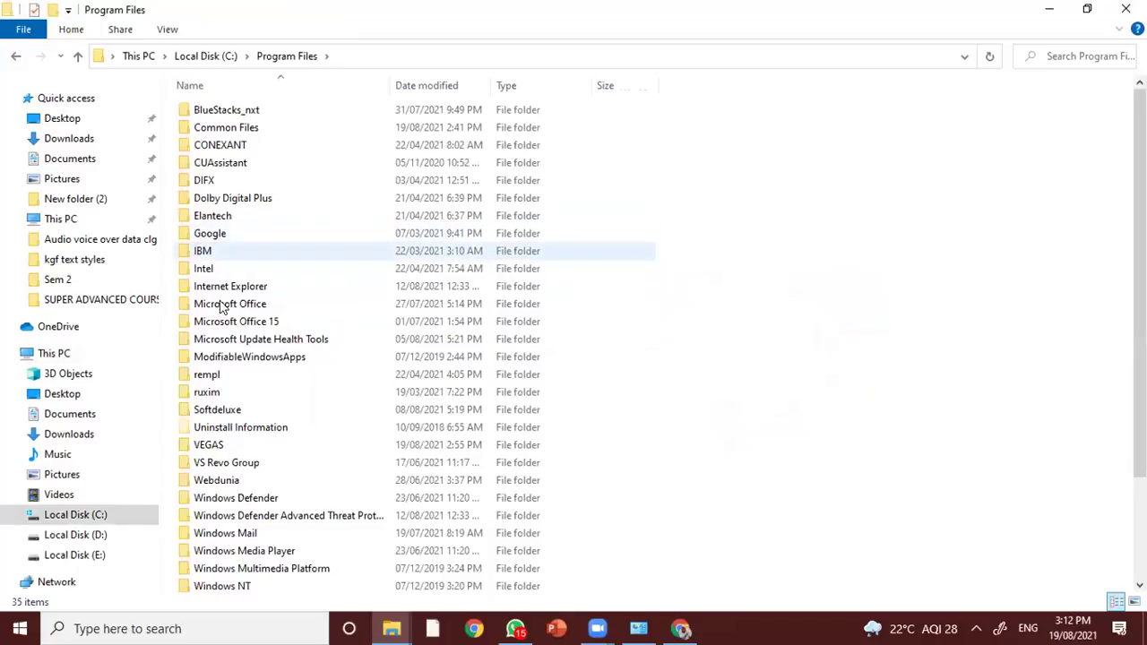
pyautogui.doubleClick(225, 446)
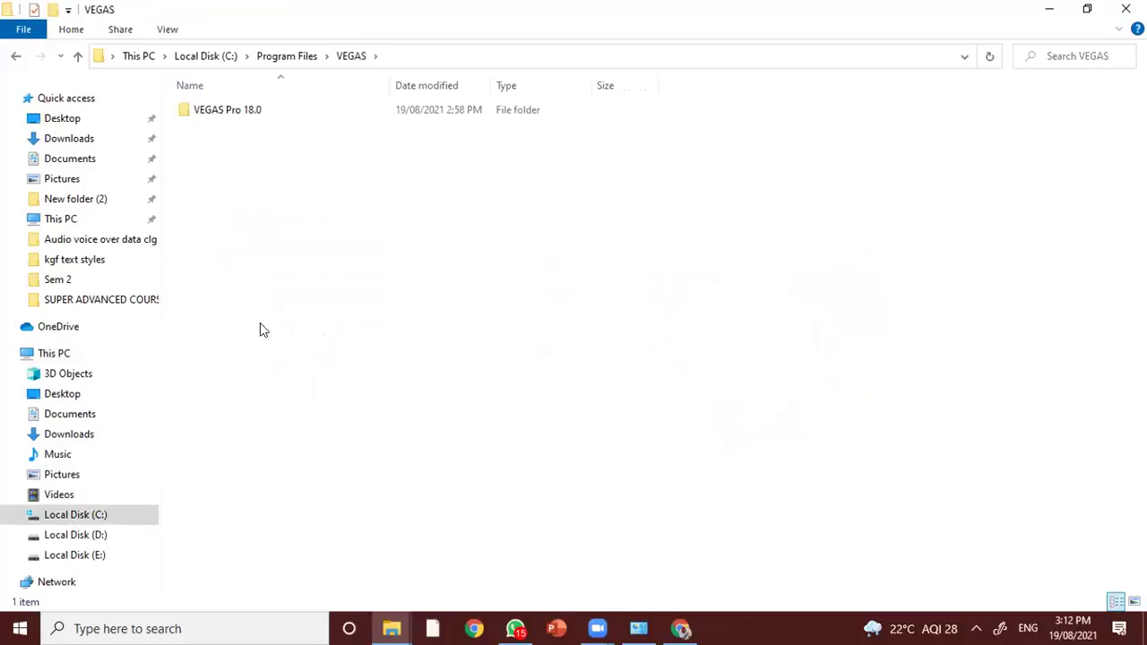
pyautogui.doubleClick(258, 115)
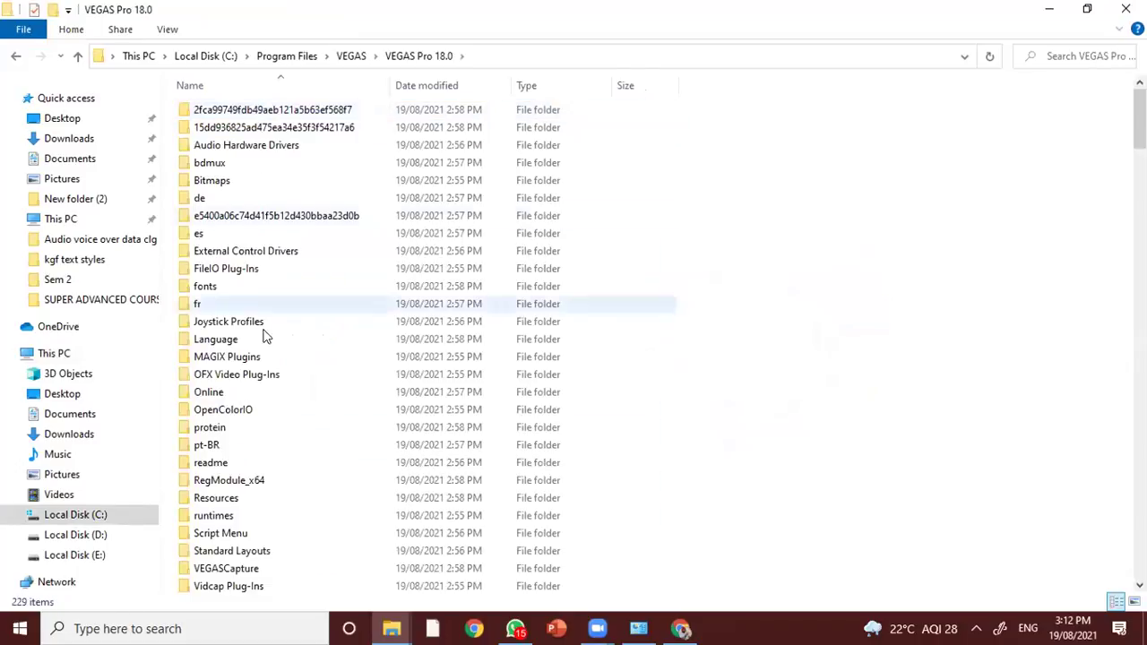
pyautogui.rightClick(768, 188)
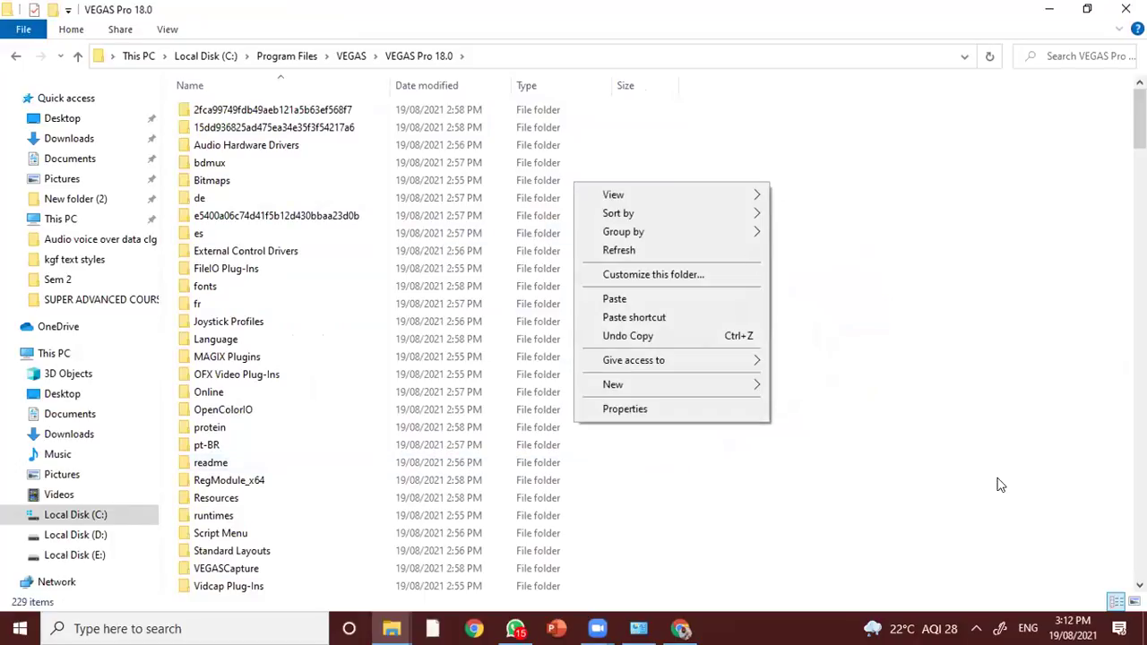
# Step: Paste vegas180.exe here, replacing the original file with administrator permission
pyautogui.click(651, 298)
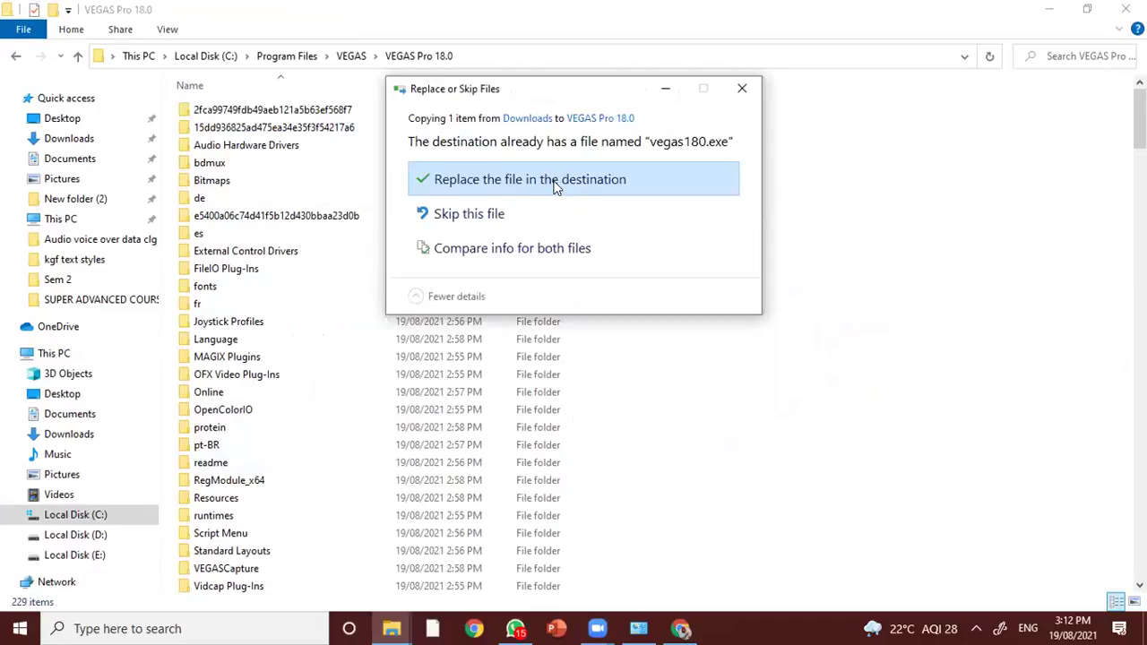
pyautogui.click(555, 182)
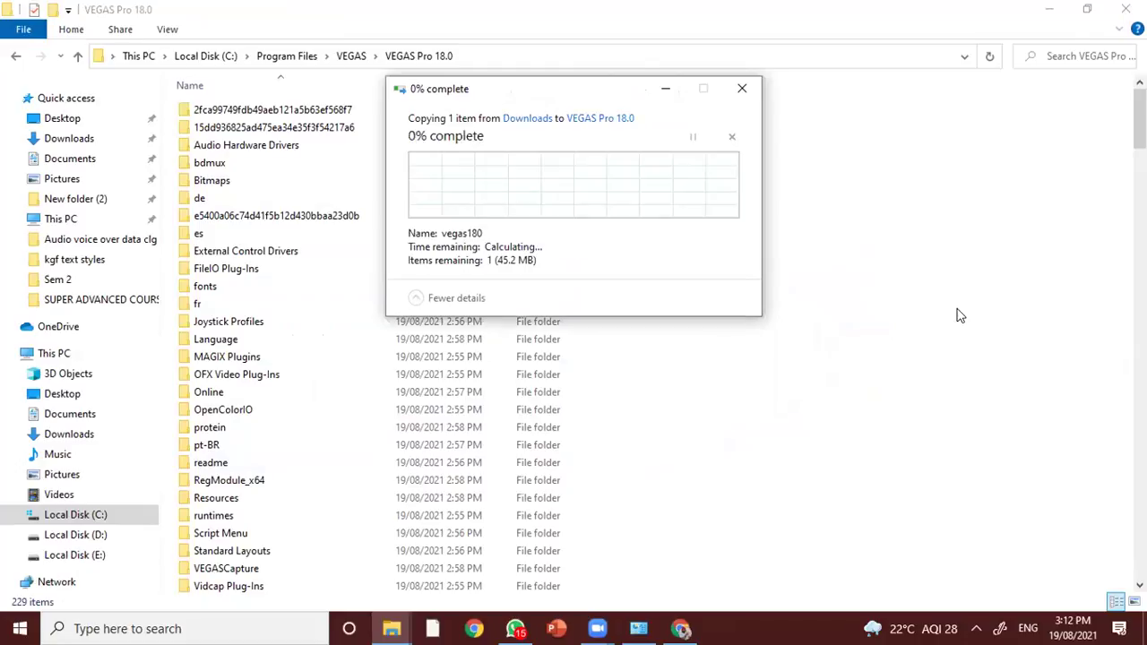
pyautogui.click(532, 199)
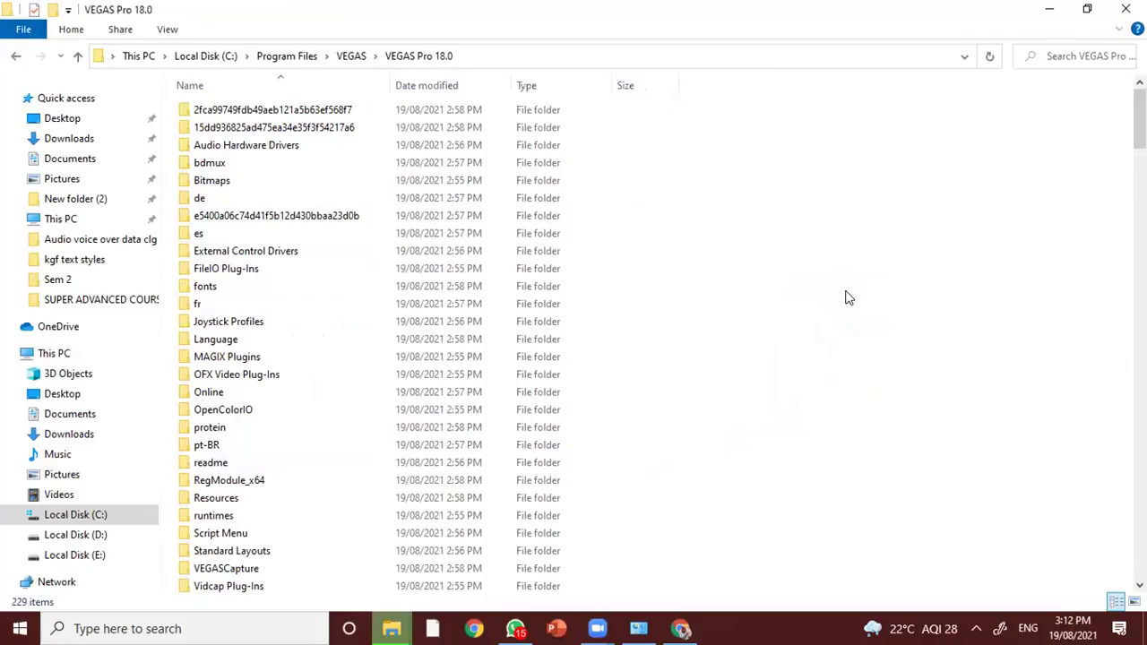
pyautogui.scroll(-4, 711, 309)
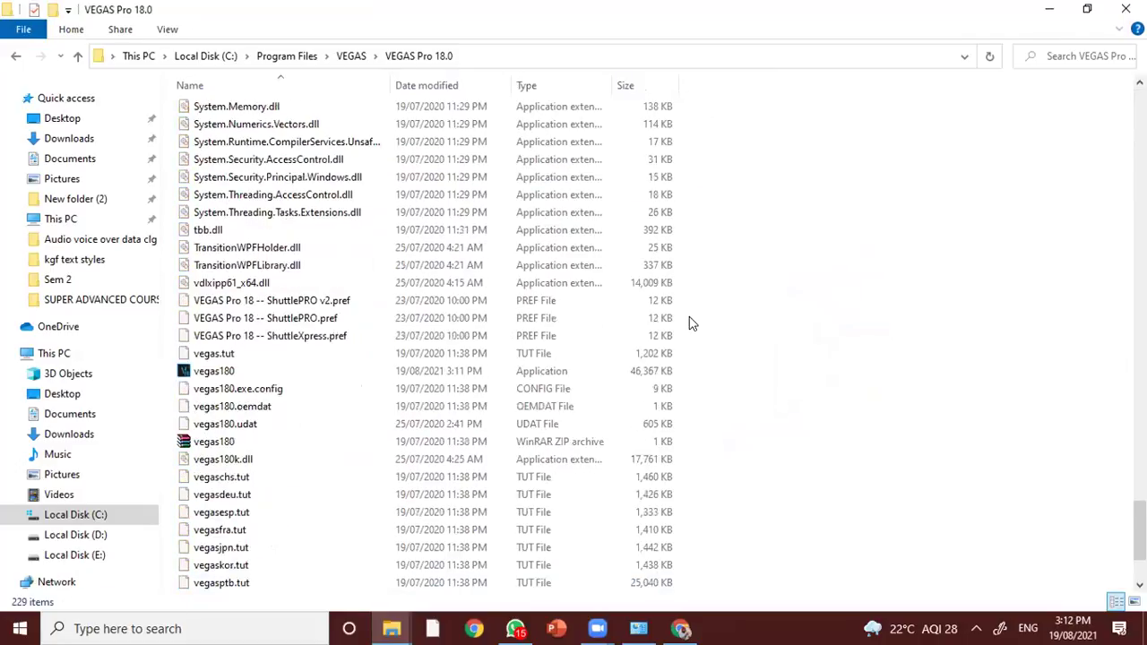
pyautogui.moveTo(229, 375)
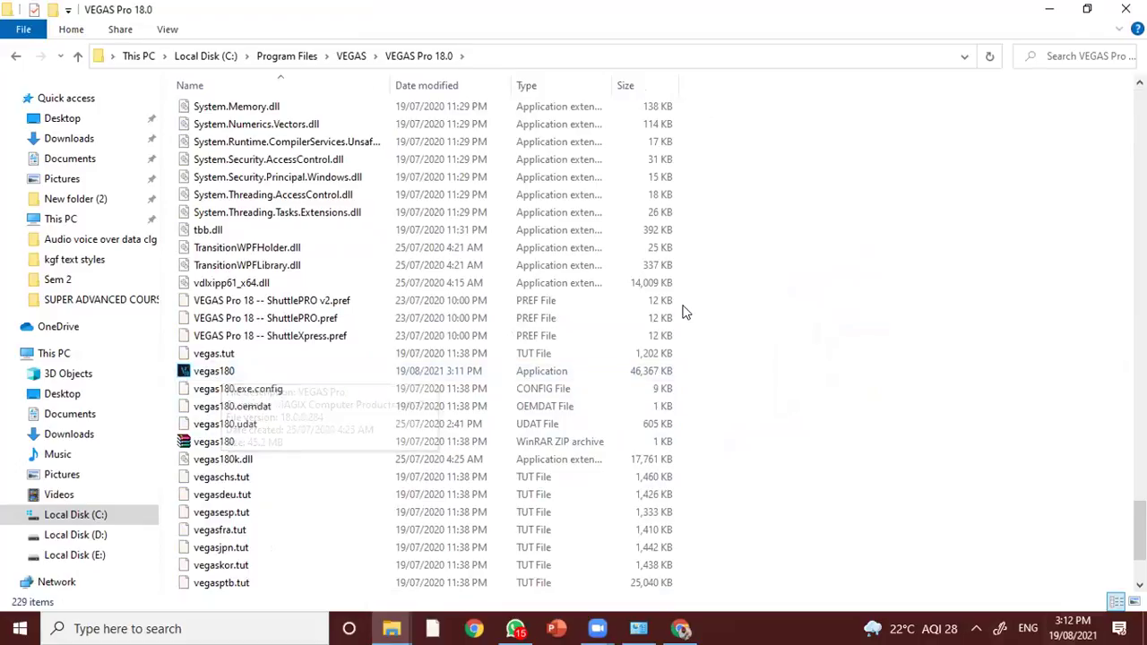
pyautogui.scroll(5, 449, 263)
pyautogui.scroll(15, 439, 299)
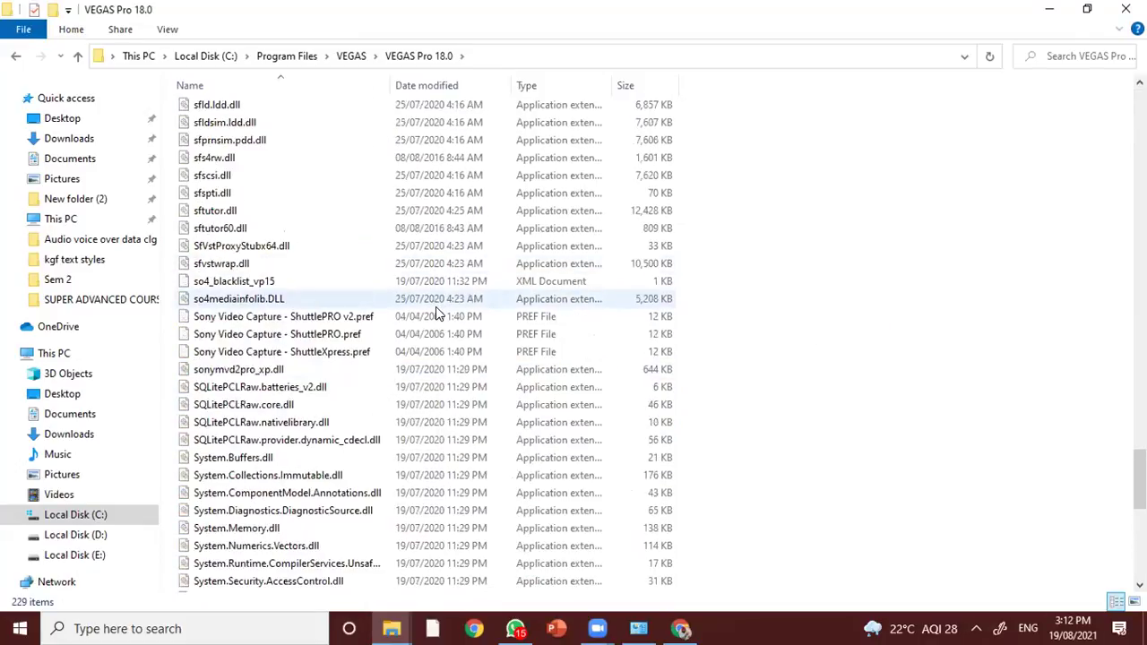
pyautogui.scroll(20, 437, 314)
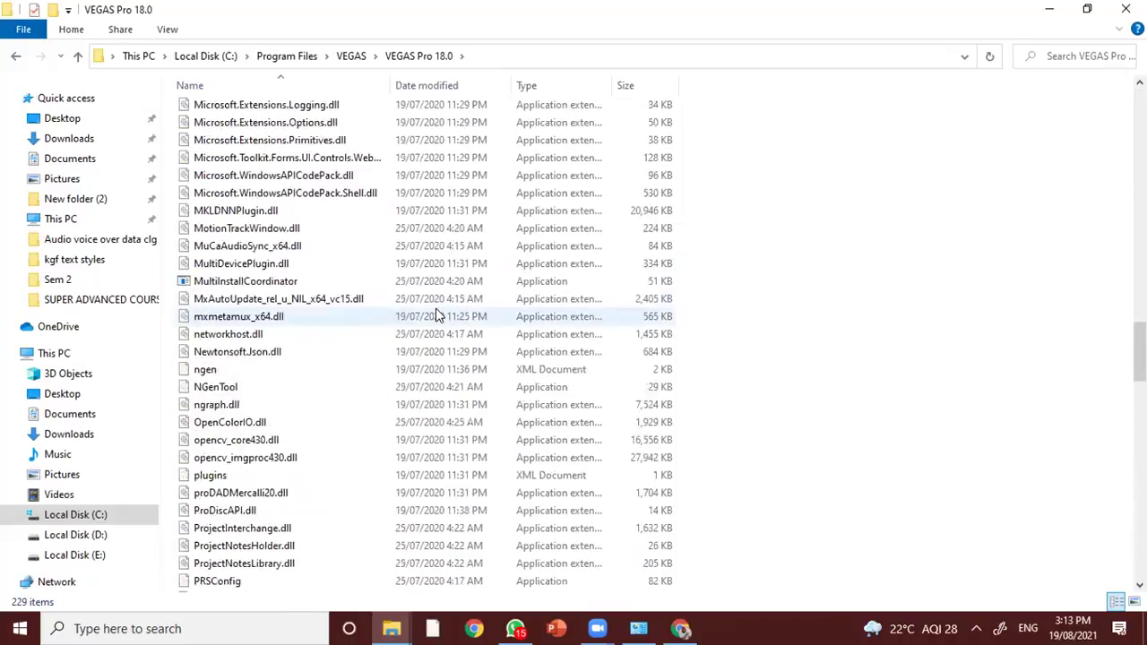
pyautogui.scroll(7, 437, 312)
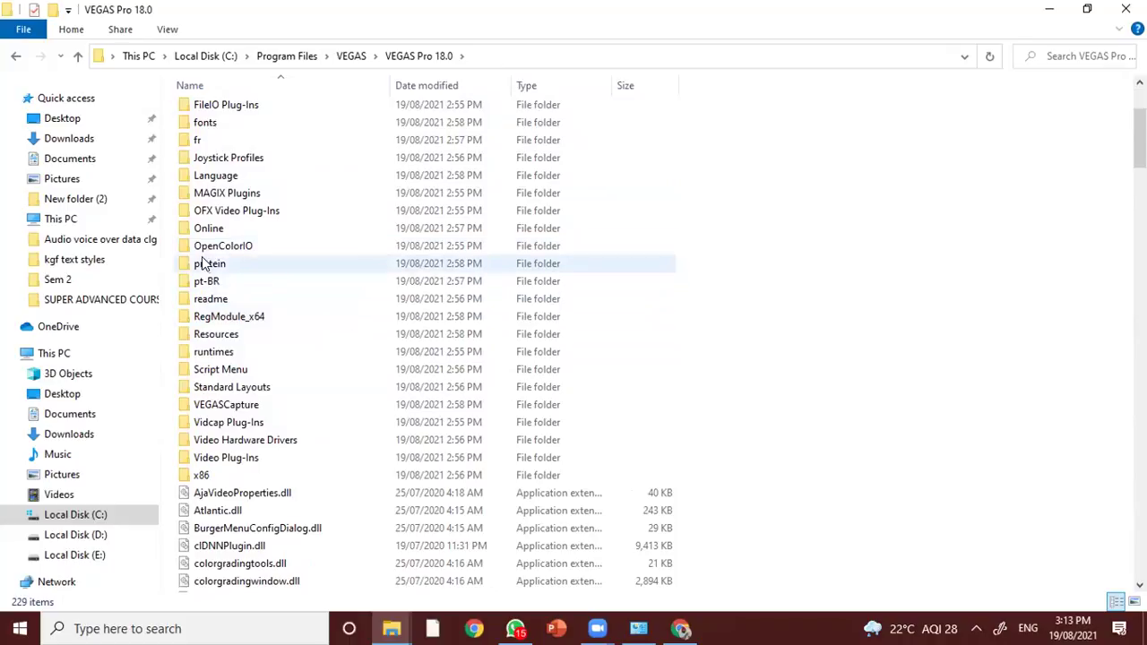
pyautogui.doubleClick(206, 265)
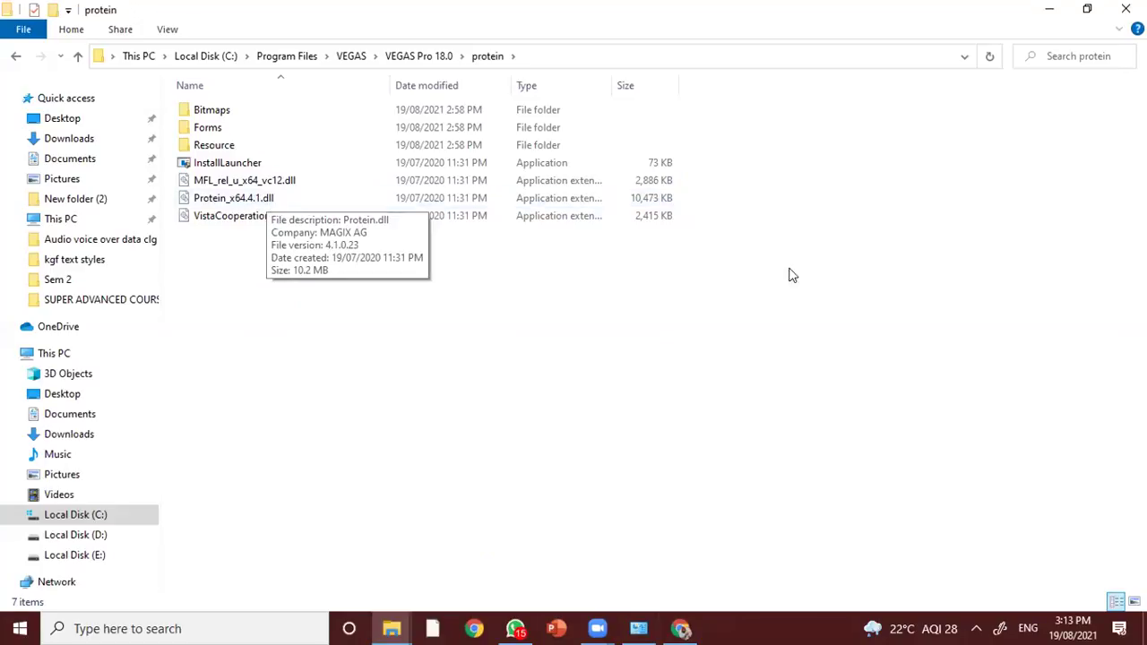
# Step: Minimize File Explorer and launch VEGAS Pro 18.0 from its desktop shortcut
pyautogui.click(1047, 15)
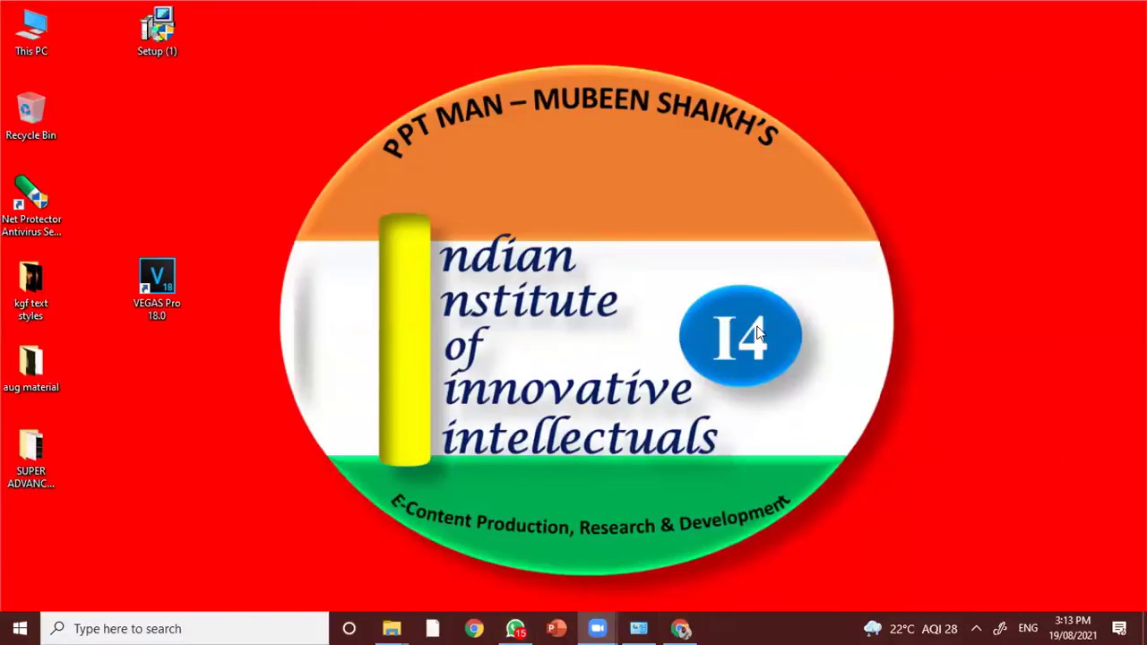
pyautogui.doubleClick(148, 276)
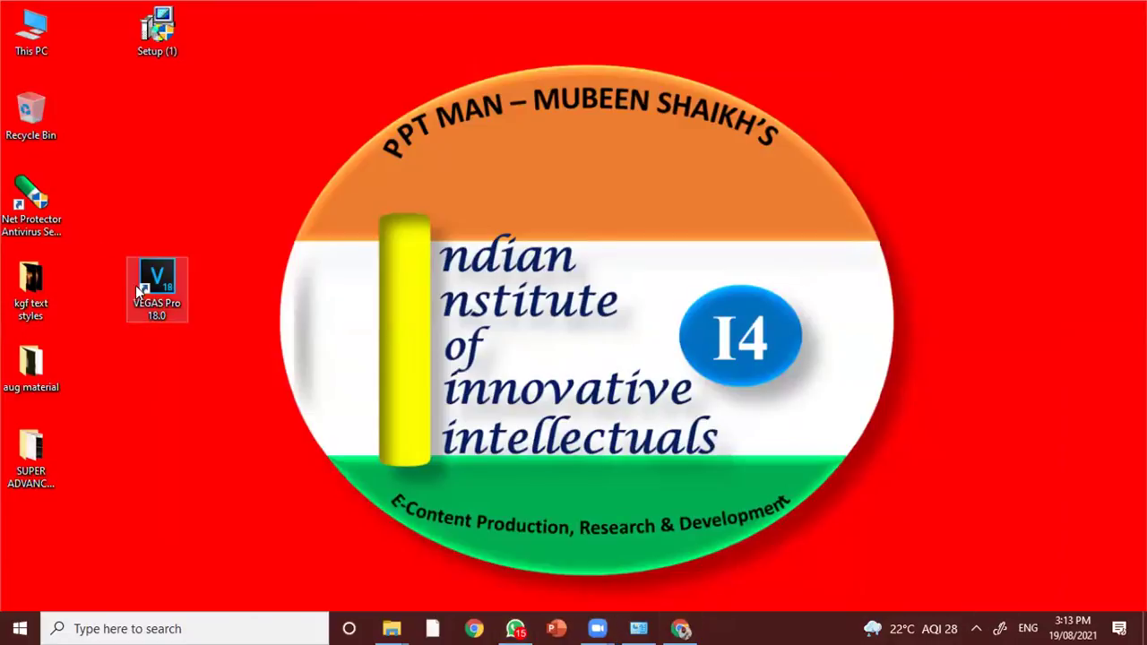
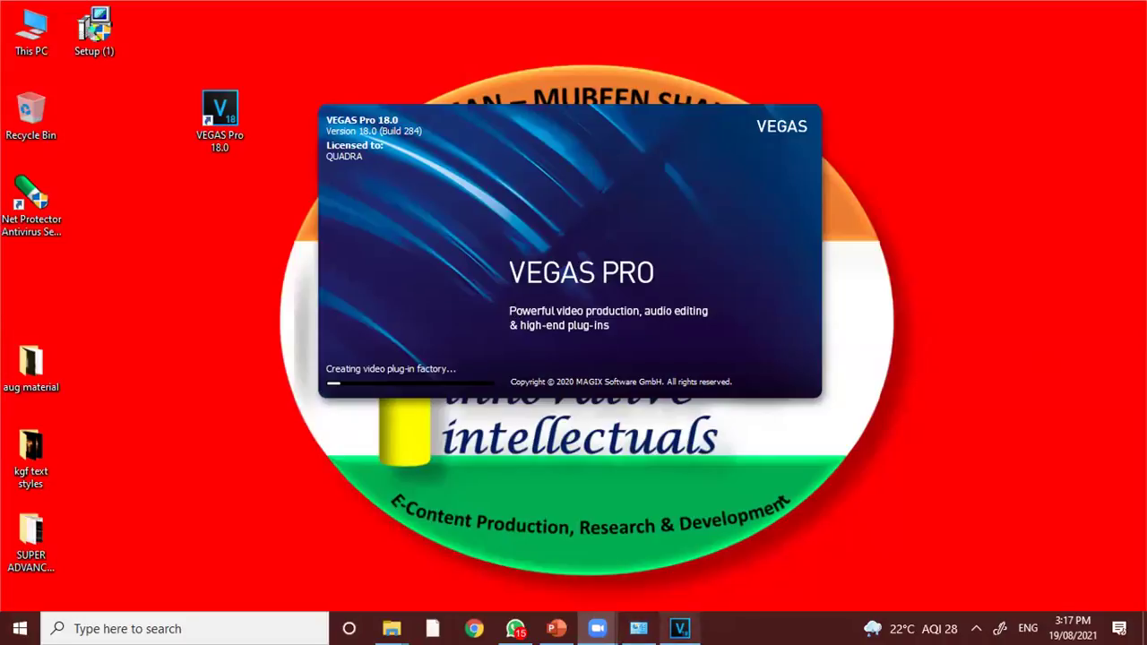
pyautogui.moveTo(681, 628)
pyautogui.moveTo(597, 628)
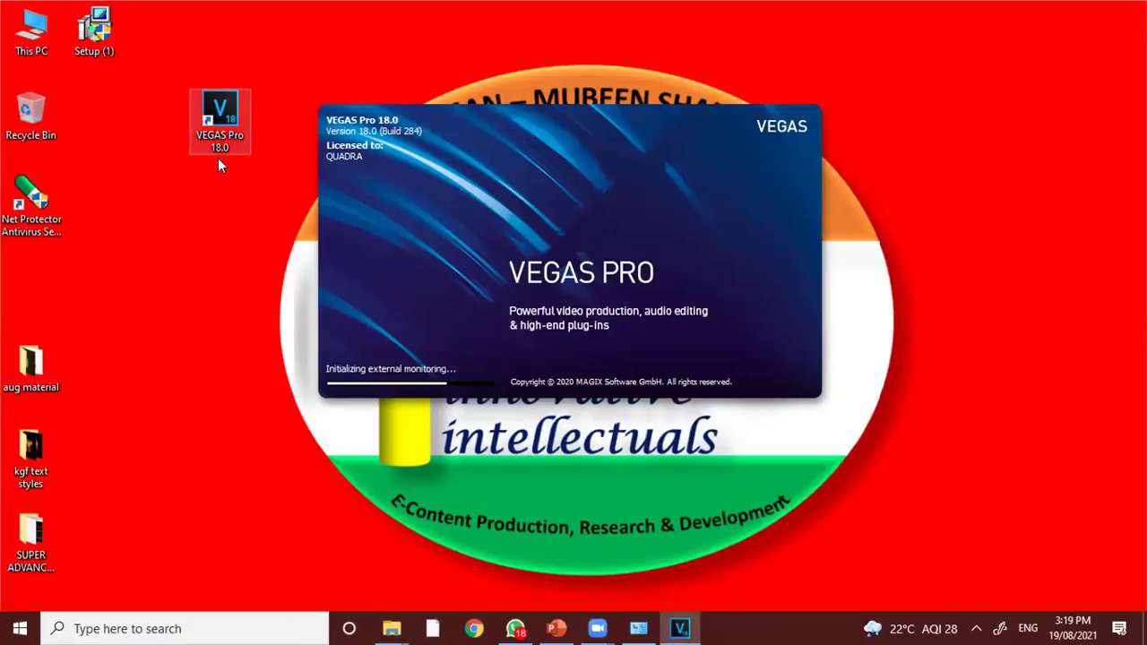
# Step: Move the VEGAS Pro shortcut beside Recycle Bin, close up the aug material, kgf text styles and last folders, then select the left-column icons
pyautogui.moveTo(218, 111); pyautogui.dragTo(106, 115)
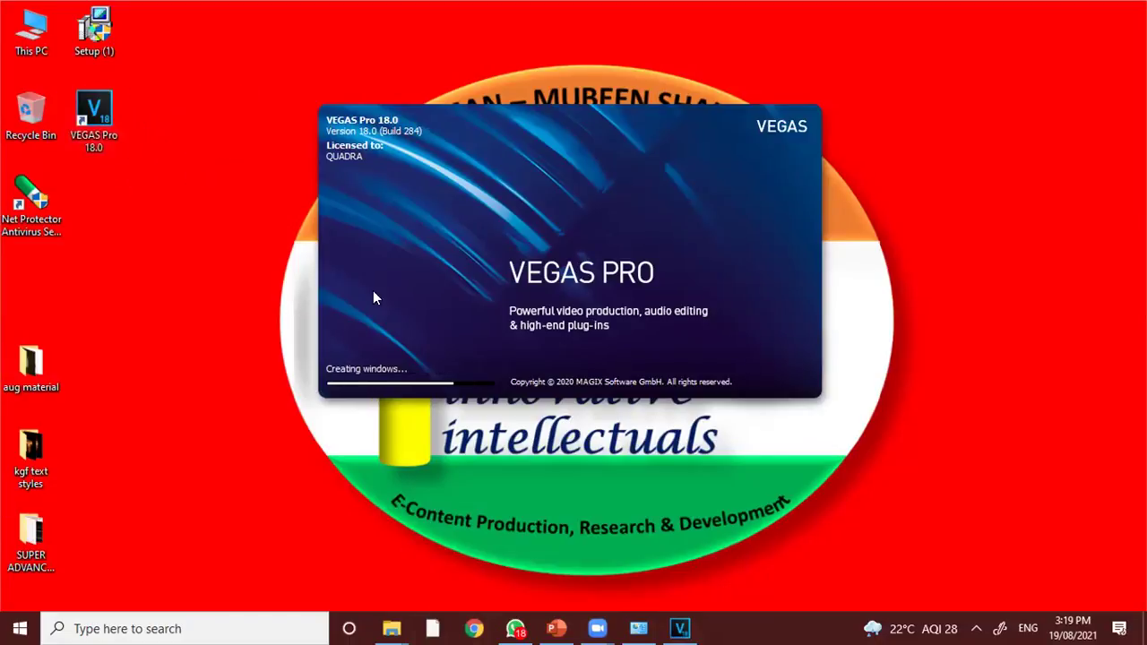
pyautogui.moveTo(12, 369); pyautogui.dragTo(11, 300)
pyautogui.moveTo(34, 457); pyautogui.dragTo(37, 380)
pyautogui.moveTo(30, 537); pyautogui.dragTo(27, 466)
pyautogui.moveTo(101, 58); pyautogui.dragTo(88, 555)
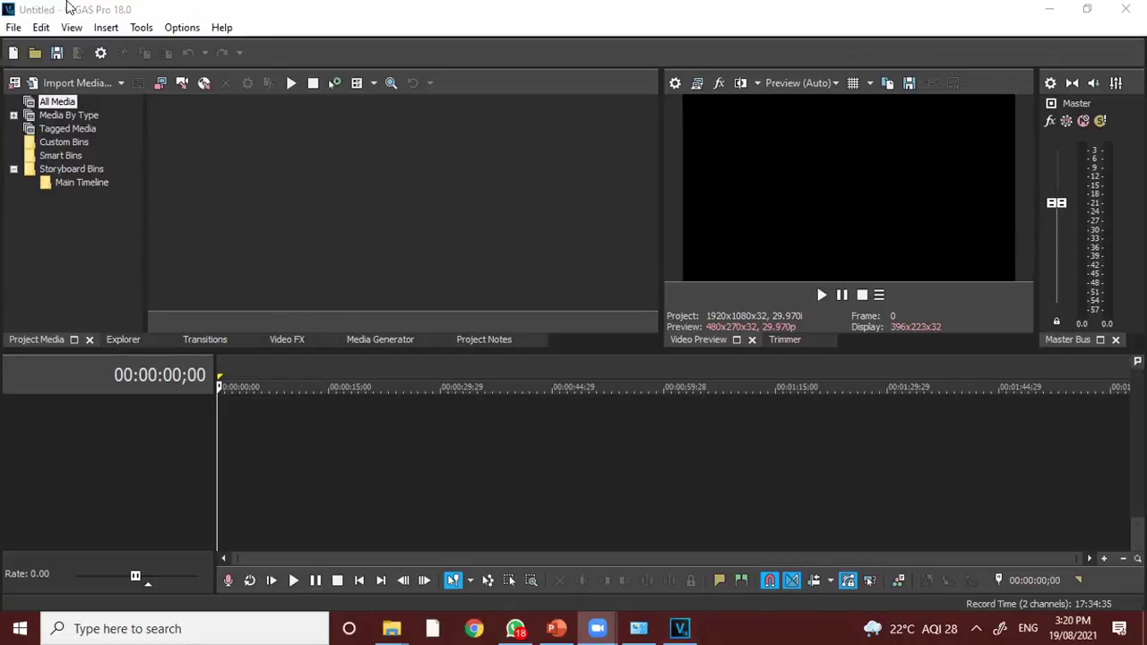
# Step: Minimize the VEGAS Pro window holding the empty Untitled project to the taskbar
pyautogui.click(1053, 9)
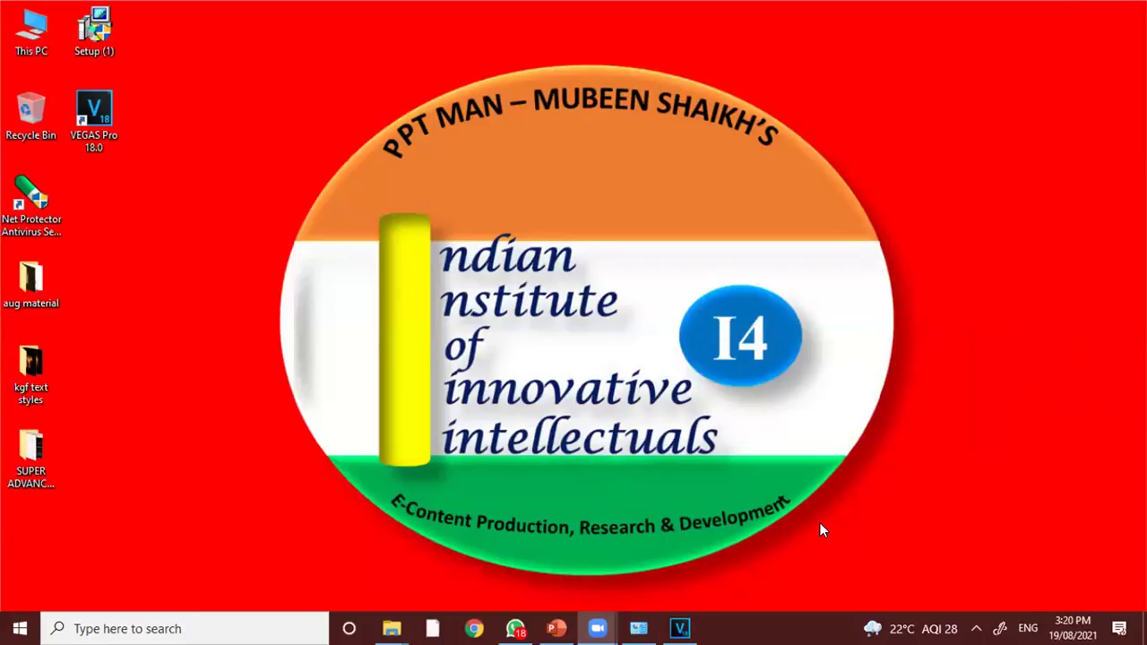
# Step: Shift the desktop icons away from the left edge, then sort them by Name
pyautogui.moveTo(92, 109); pyautogui.dragTo(298, 157)
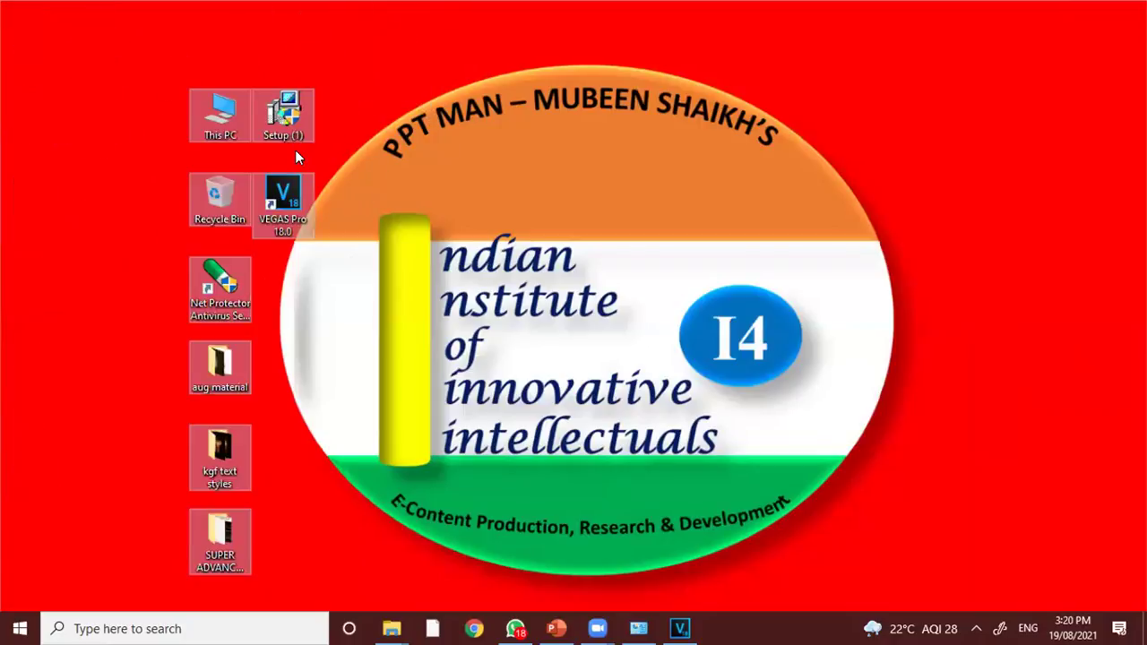
pyautogui.click(513, 36)
pyautogui.rightClick(473, 25)
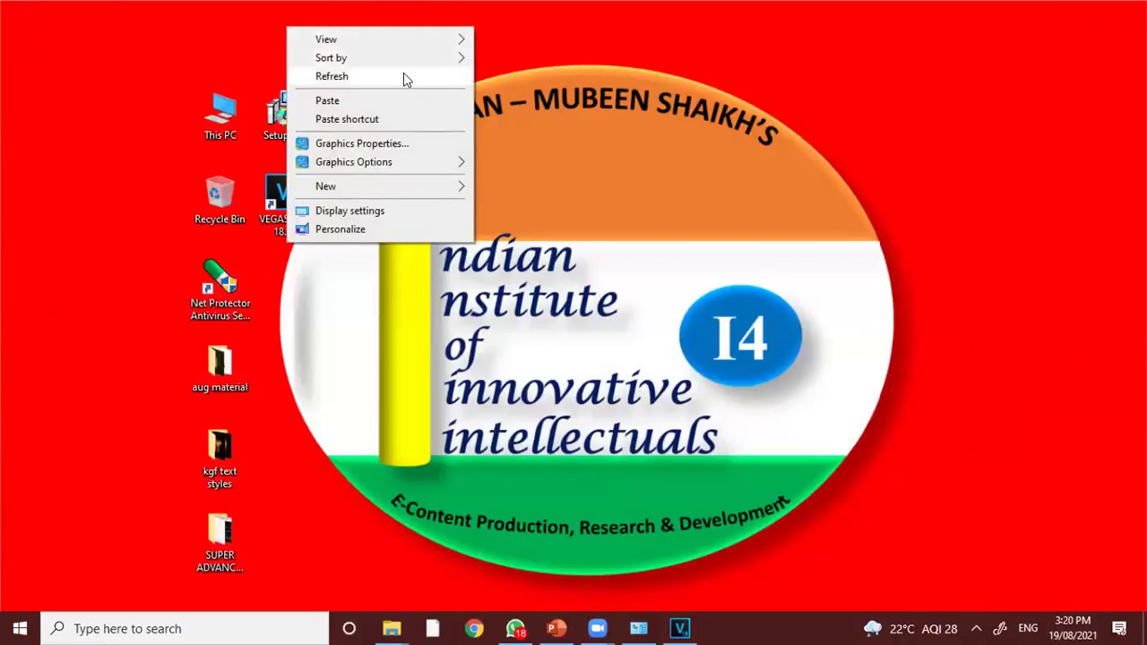
pyautogui.moveTo(408, 54)
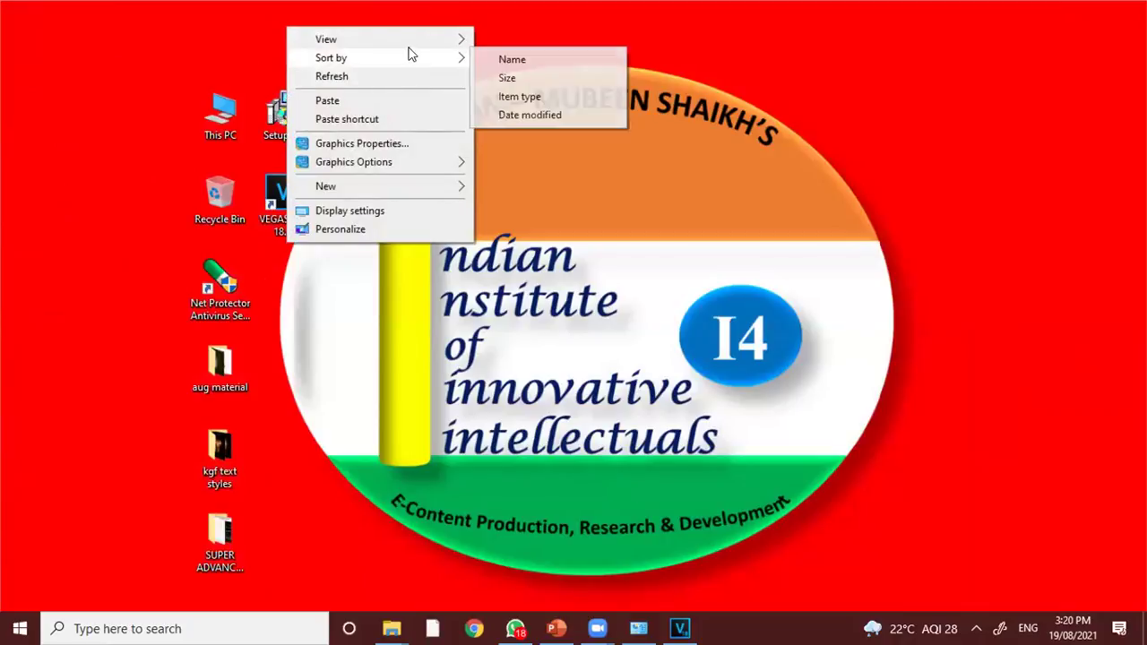
pyautogui.click(540, 59)
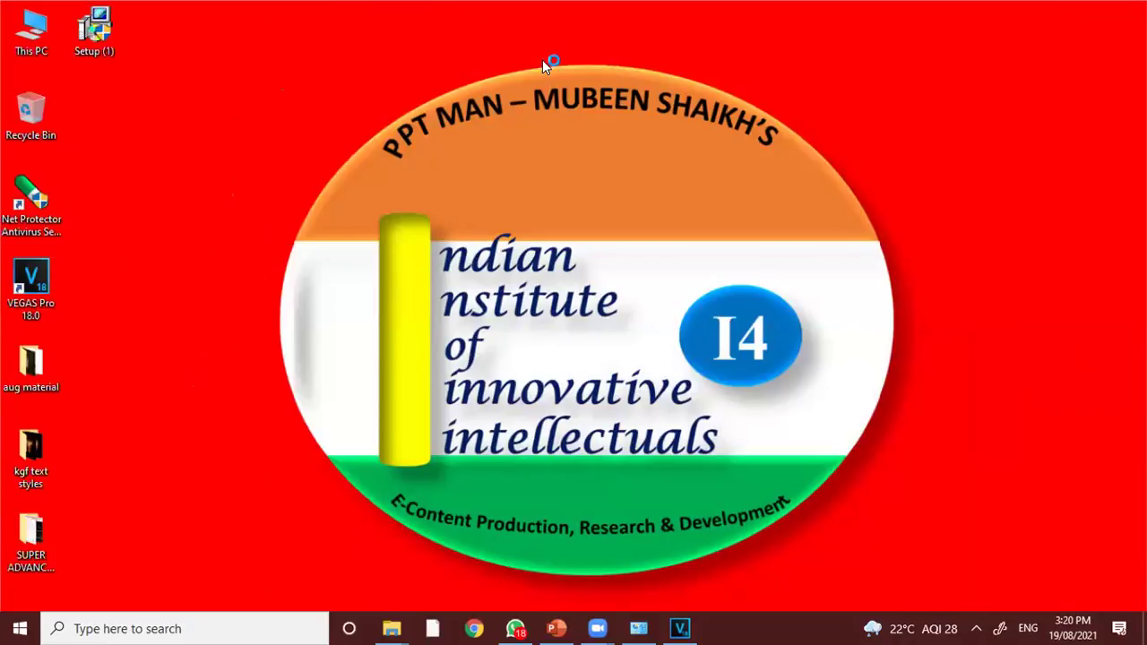
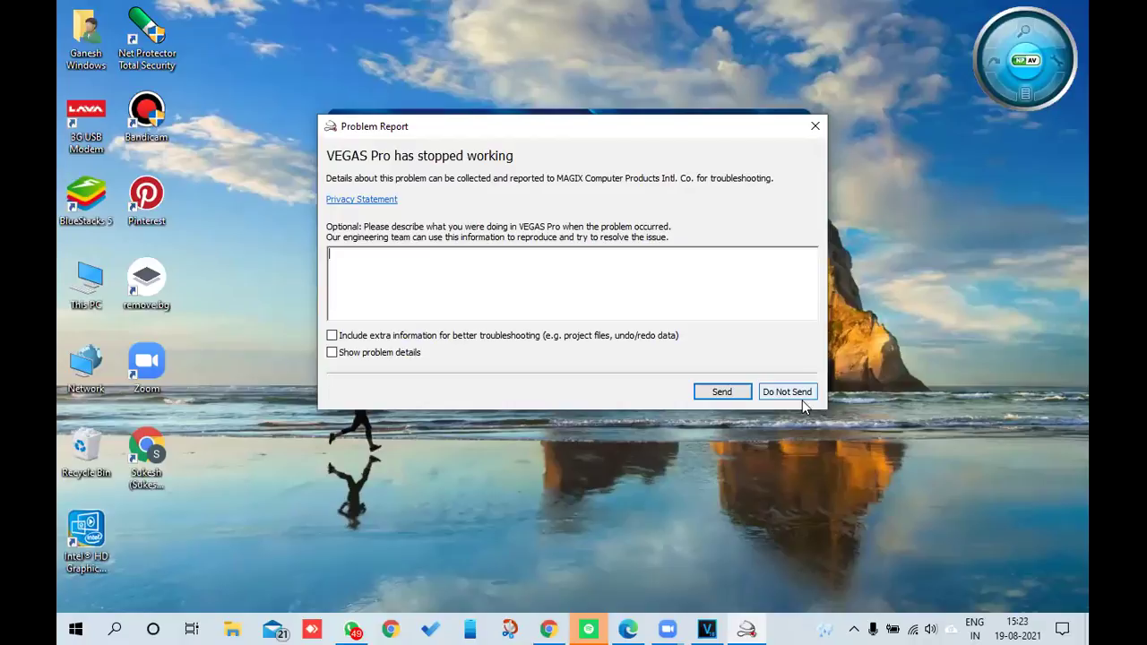
# Step: Dismiss the VEGAS Pro crash report with Do Not Send, then refresh the desktop five times
pyautogui.click(806, 398)
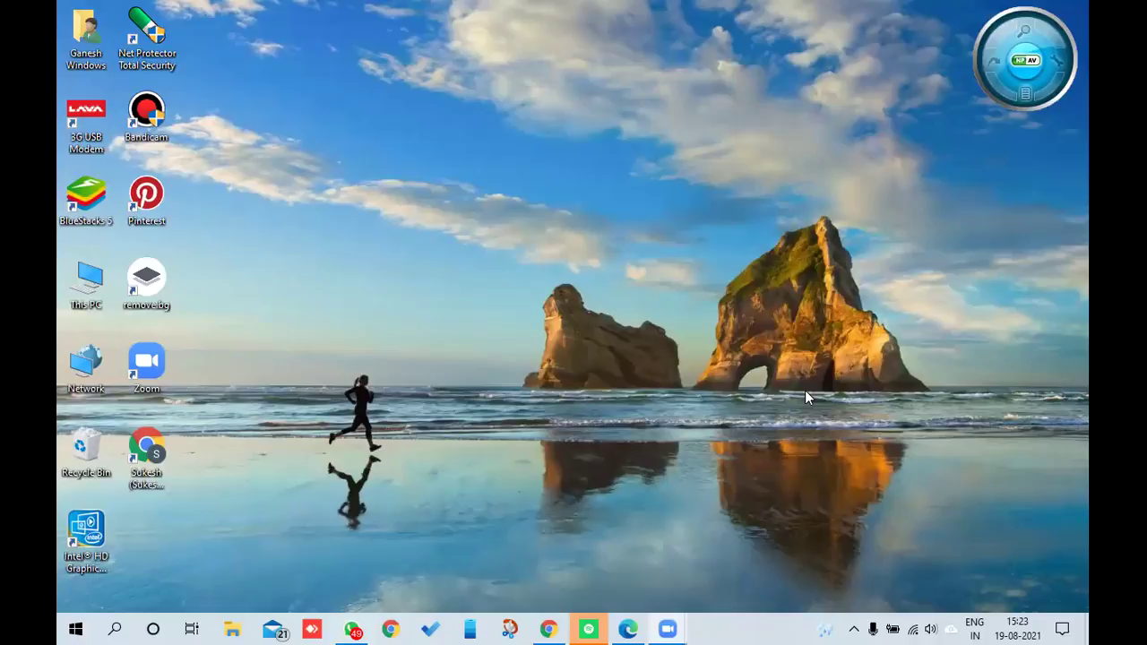
pyautogui.rightClick(342, 366)
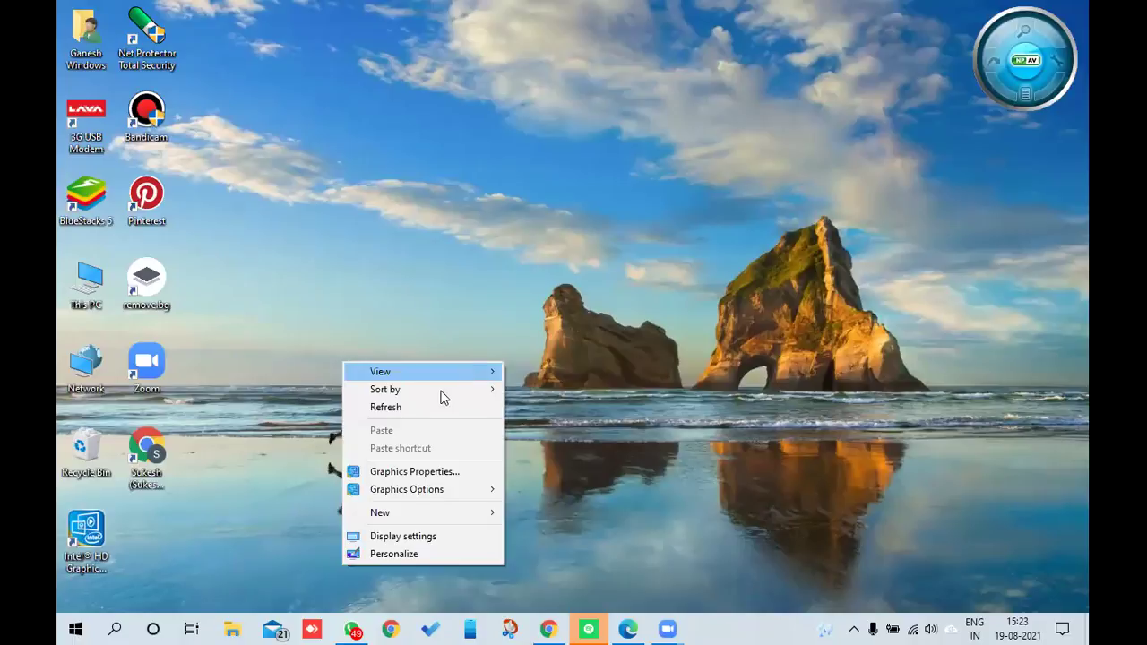
pyautogui.click(439, 409)
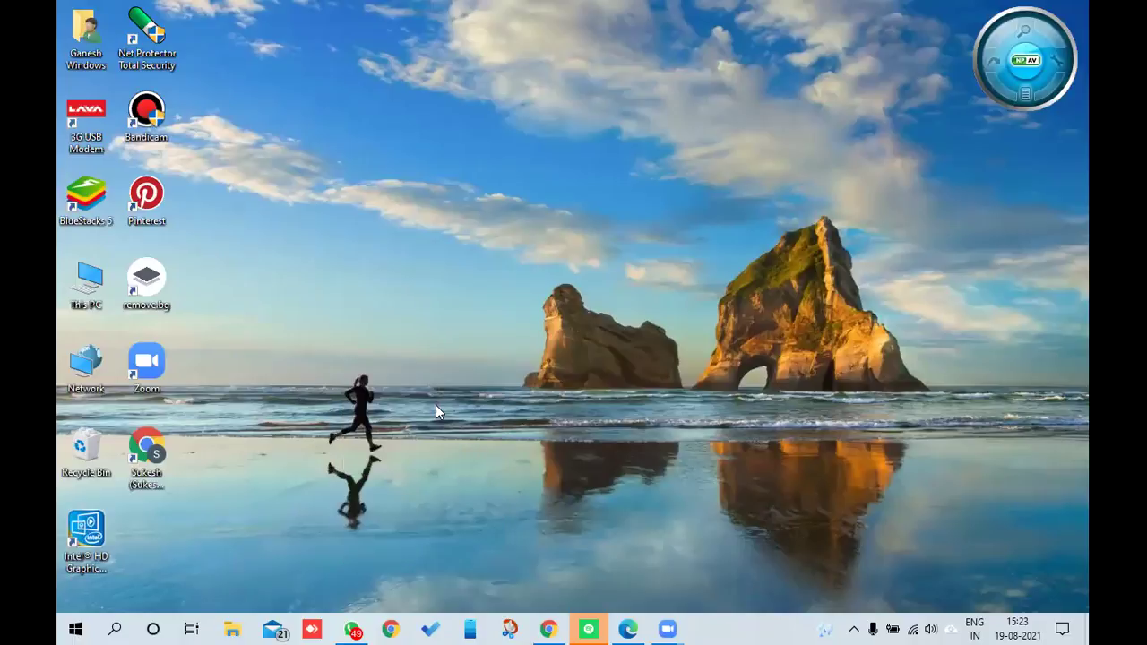
pyautogui.rightClick(436, 404)
pyautogui.click(508, 452)
pyautogui.rightClick(480, 391)
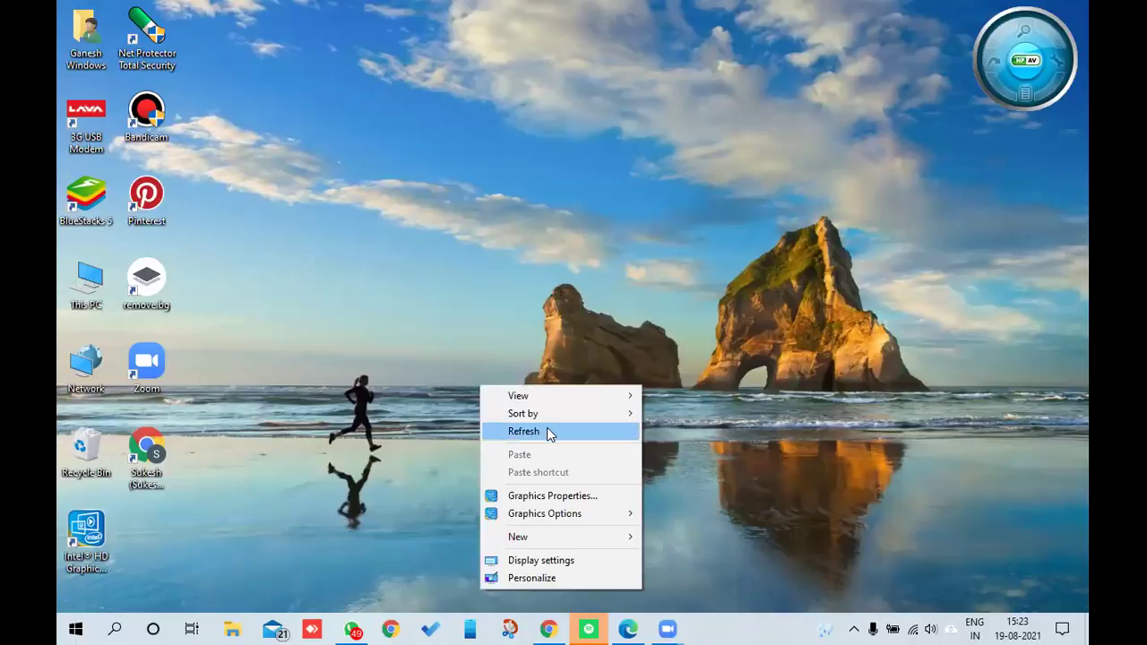
pyautogui.click(550, 434)
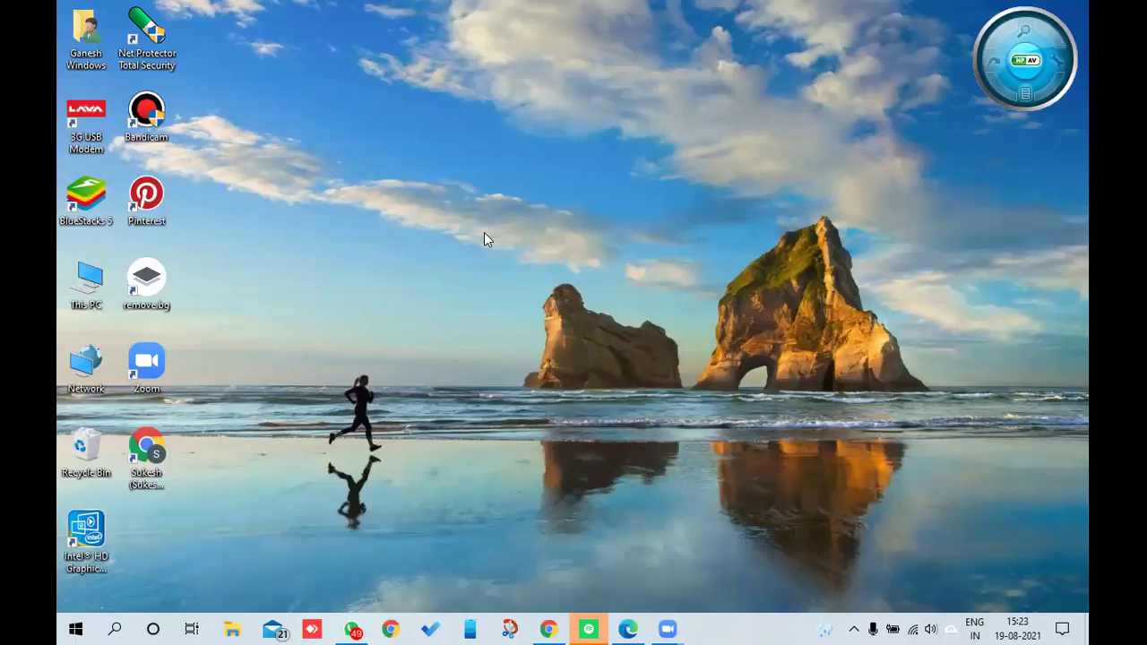
pyautogui.rightClick(532, 303)
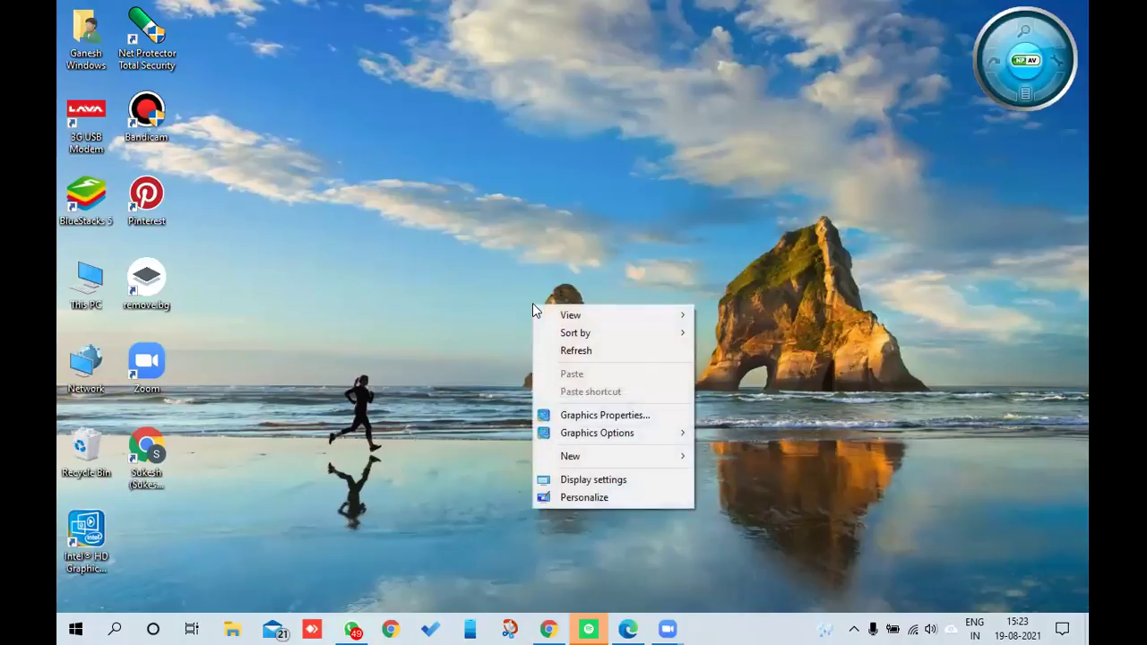
pyautogui.click(617, 352)
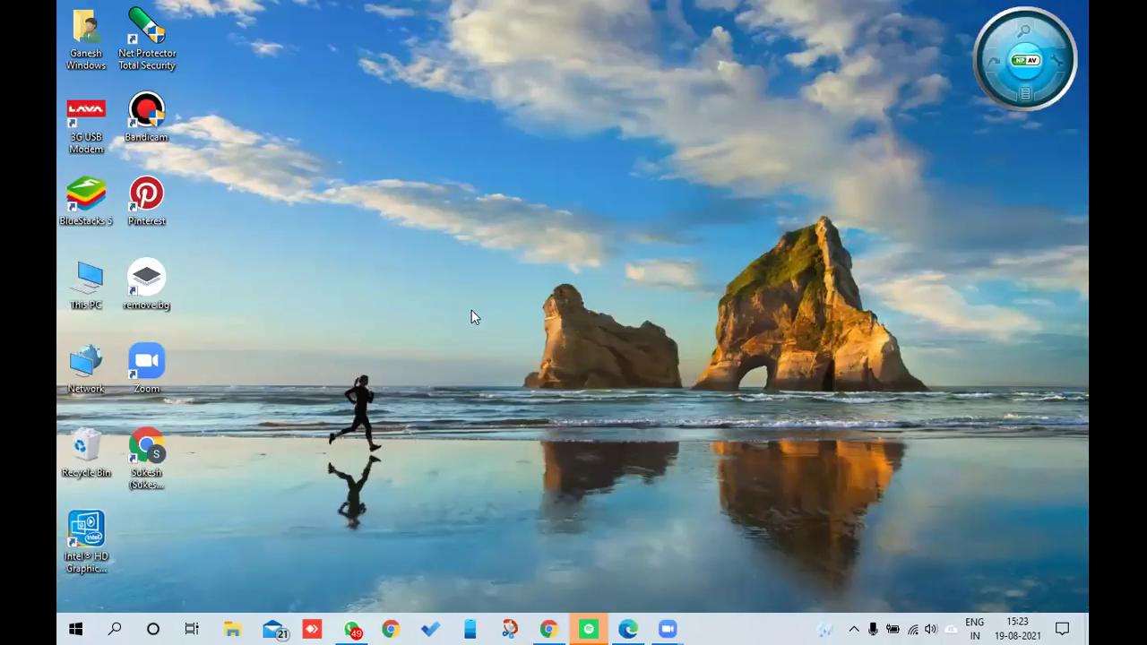
pyautogui.rightClick(474, 316)
pyautogui.click(574, 353)
# Step: Relaunch VEGAS Pro 18.0 from the Start menu's Recently added list
pyautogui.press('super')
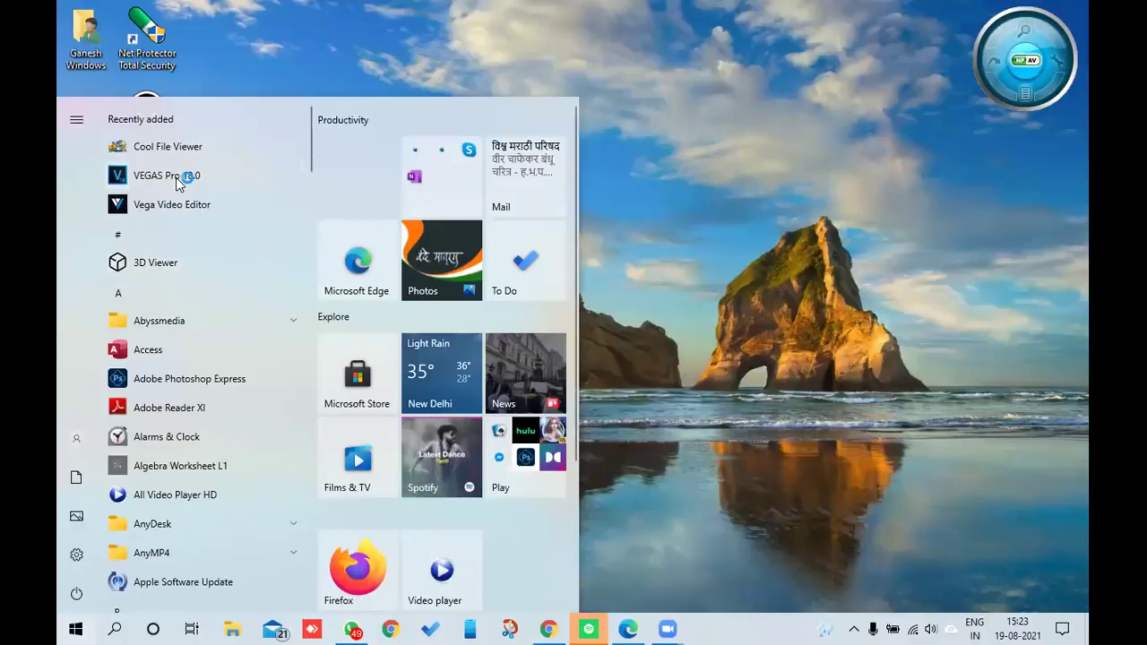
pyautogui.click(175, 177)
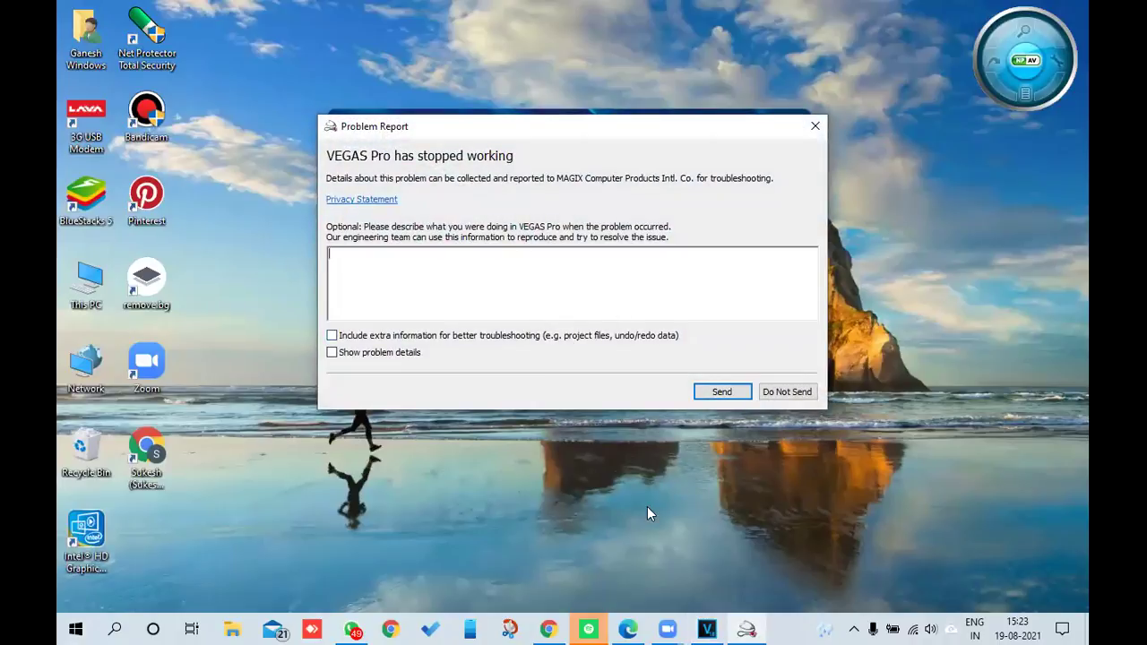
pyautogui.click(740, 446)
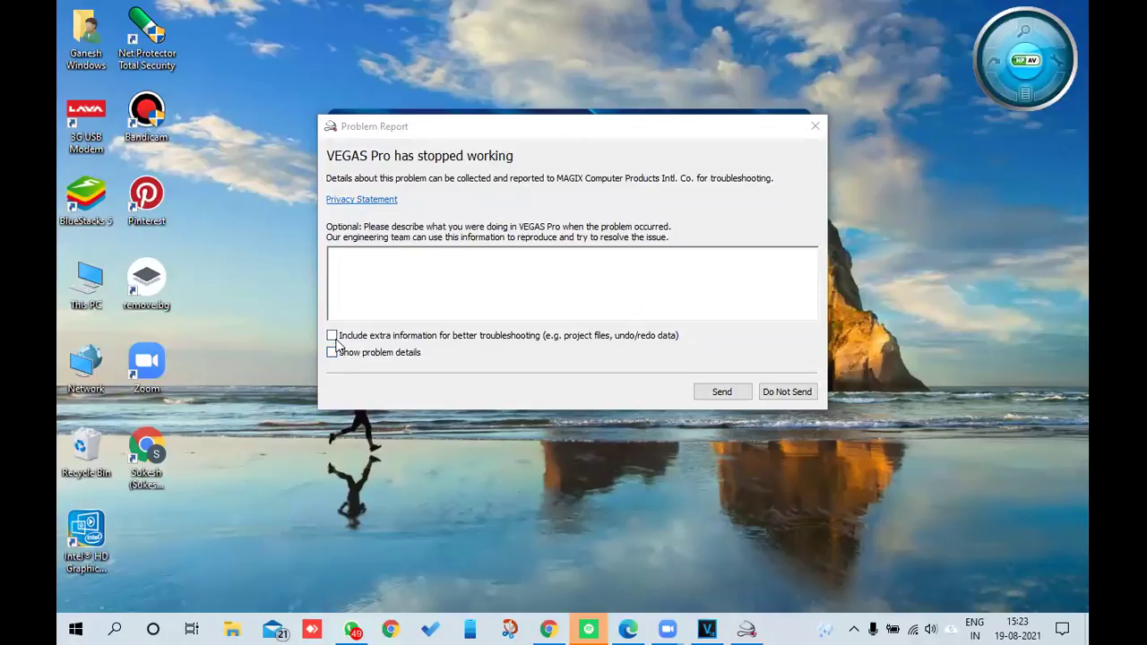
# Step: Enable 'Include extra information' and 'Show problem details', reviewing the 0xc0000005 fault in vegas180.exe
pyautogui.click(331, 336)
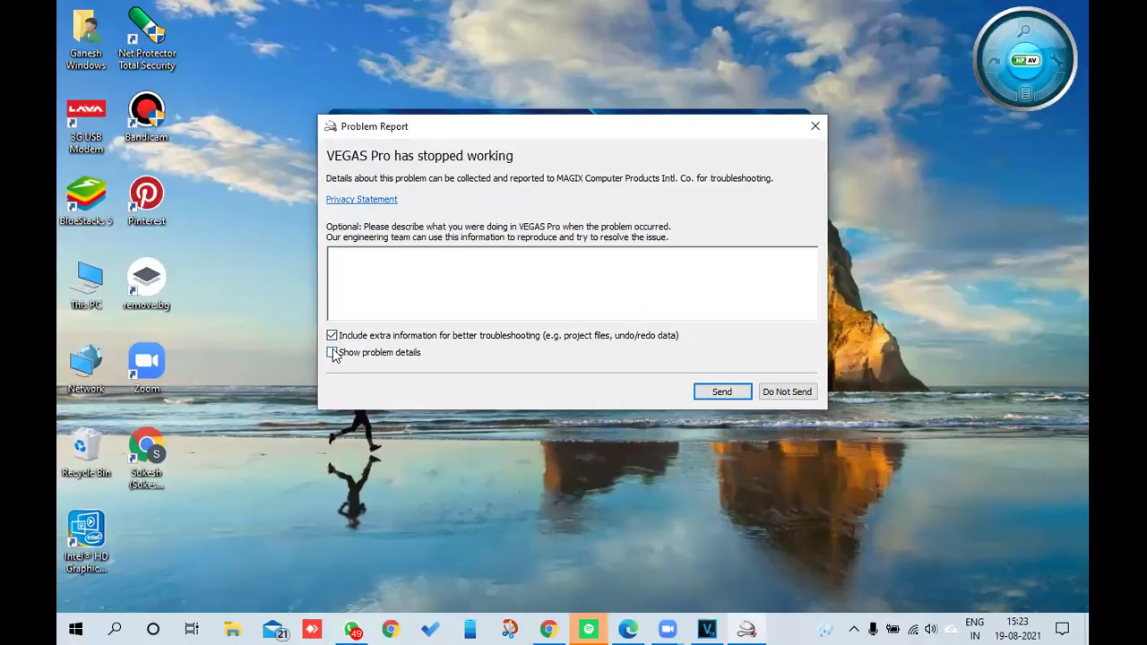
pyautogui.click(333, 352)
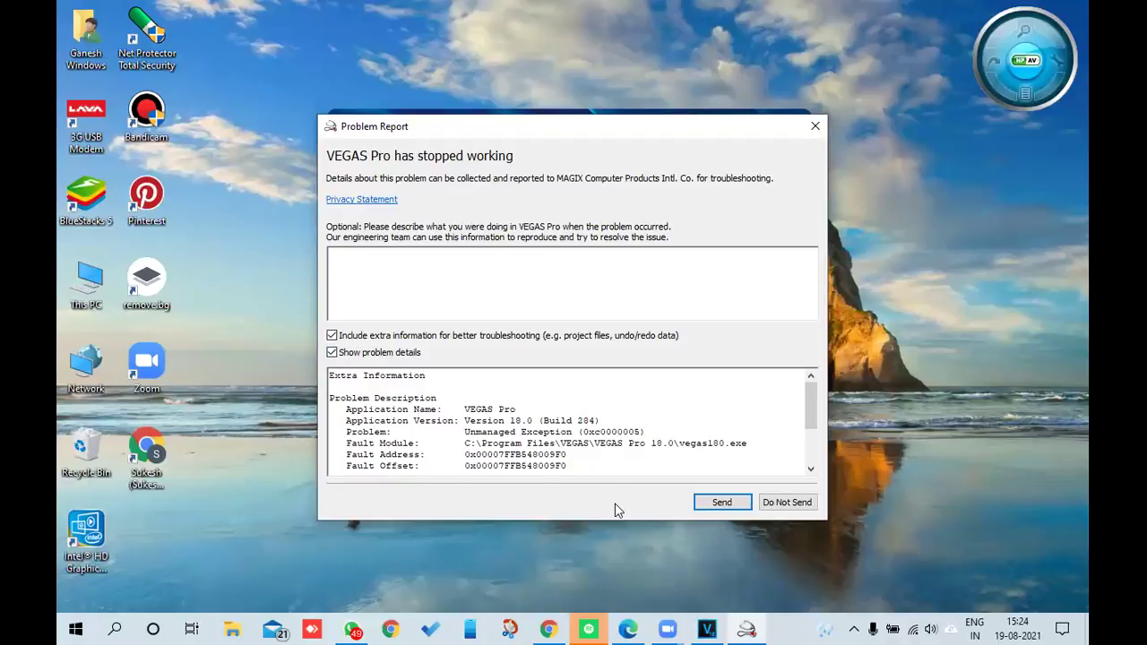
pyautogui.click(811, 471)
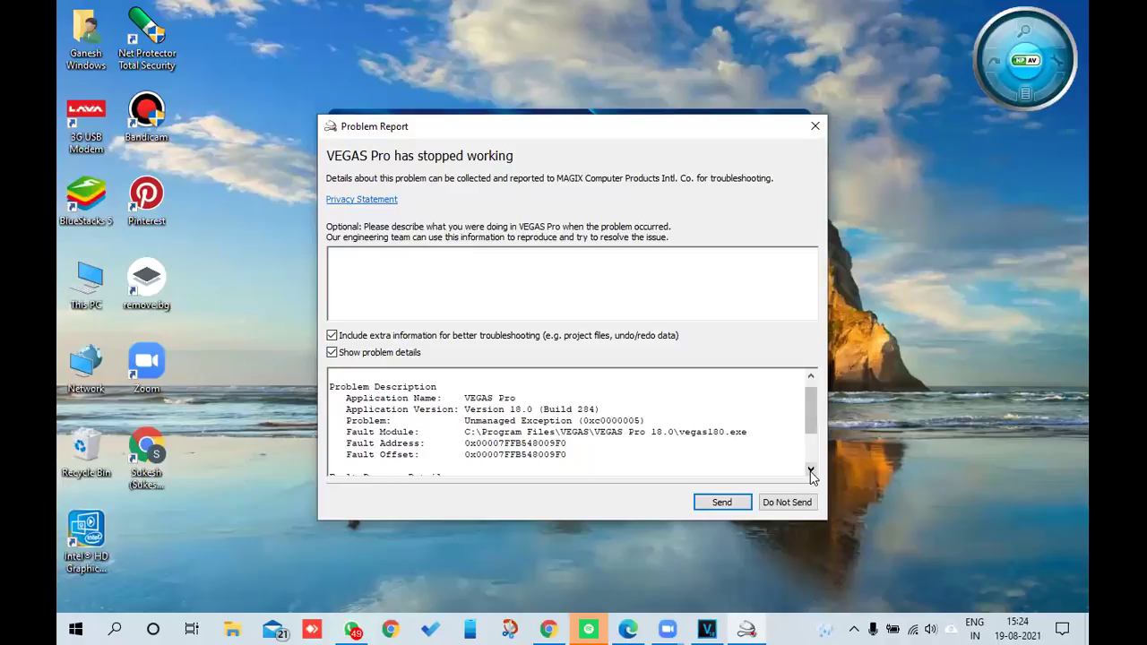
pyautogui.click(398, 265)
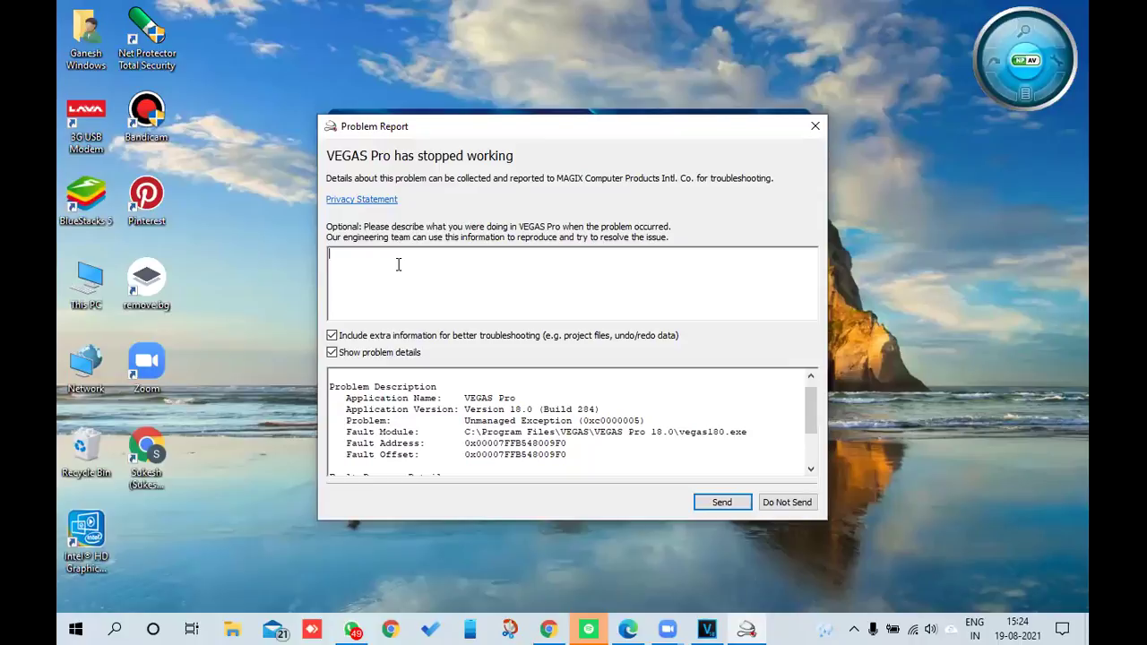
# Step: Type 'vegas pro application is not starting,' into the description, correcting typos along the way
pyautogui.write('m')
pyautogui.write('egas')
pyautogui.press('BackSpace')
pyautogui.press('BackSpace')
pyautogui.press('BackSpace')
pyautogui.press('BackSpace')
pyautogui.press('BackSpace')
pyautogui.press('BackSpace')
pyautogui.write('vegas pro application')
pyautogui.write('is ')
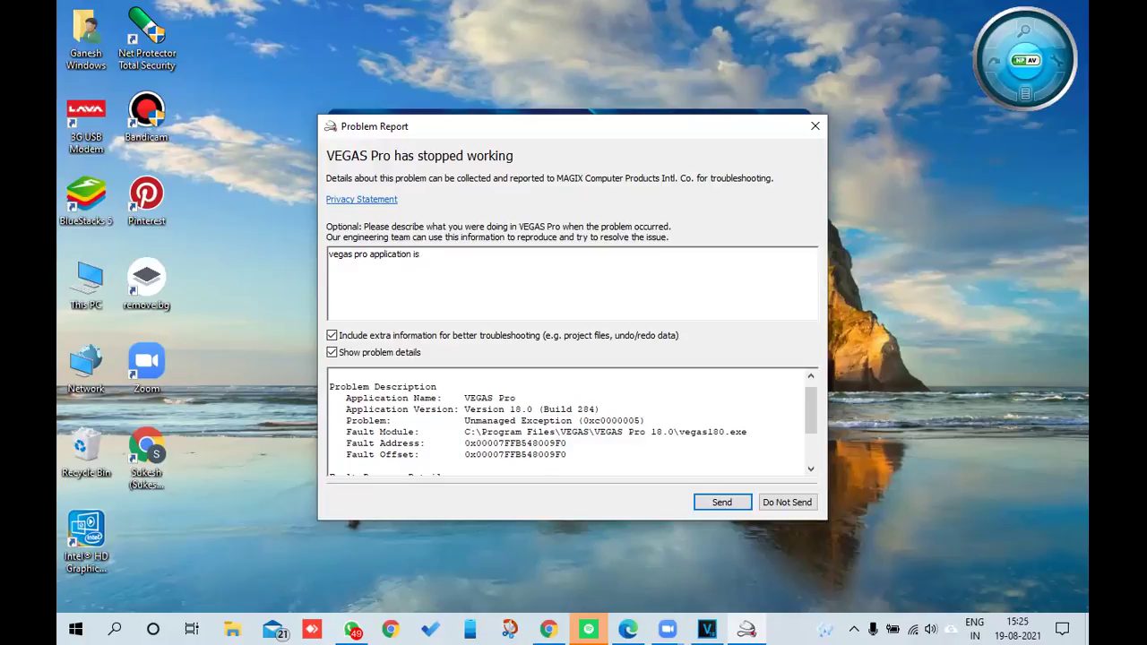
pyautogui.write('not sat')
pyautogui.press('BackSpace')
pyautogui.press('BackSpace')
pyautogui.press('BackSpace')
pyautogui.write('tr')
pyautogui.press('BackSpace')
pyautogui.write('rting')
pyautogui.write('(')
pyautogui.press('BackSpace')
pyautogui.write(',')
# Step: Add 'and' after the comma and fix the misspelling 'strting' to 'starting'
pyautogui.write('ti')
pyautogui.press('BackSpace')
pyautogui.press('BackSpace')
pyautogui.press('BackSpace')
pyautogui.write('and')
pyautogui.press('Left')
pyautogui.press('Right')
pyautogui.write('a')
pyautogui.click(535, 254)
pyautogui.write('this')
pyautogui.press('BackSpace')
pyautogui.press('BackSpace')
pyautogui.press('BackSpace')
pyautogui.press('BackSpace')
pyautogui.write('ti')
pyautogui.press('BackSpace')
pyautogui.press('BackSpace')
pyautogui.press('BackSpace')
pyautogui.press('BackSpace')
pyautogui.press('BackSpace')
pyautogui.press('BackSpace')
pyautogui.press('BackSpace')
pyautogui.press('BackSpace')
pyautogui.press('BackSpace')
pyautogui.press('BackSpace')
# Step: Finish the description with 'and showing this bloody cool window again and again.'
pyautogui.click(447, 536)
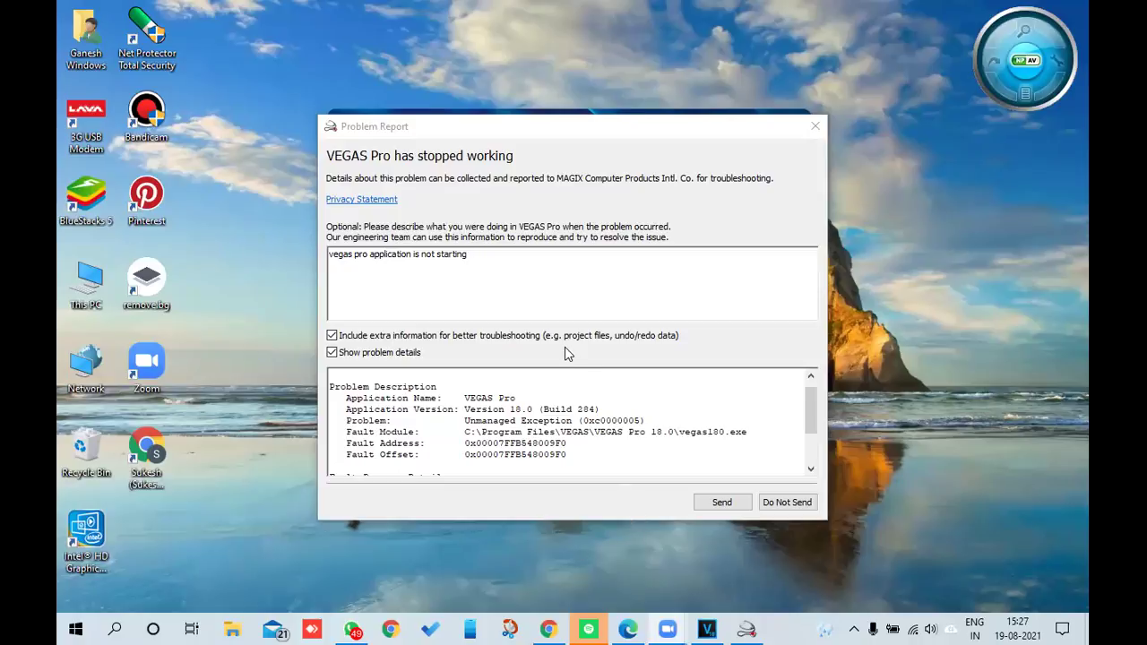
pyautogui.click(512, 266)
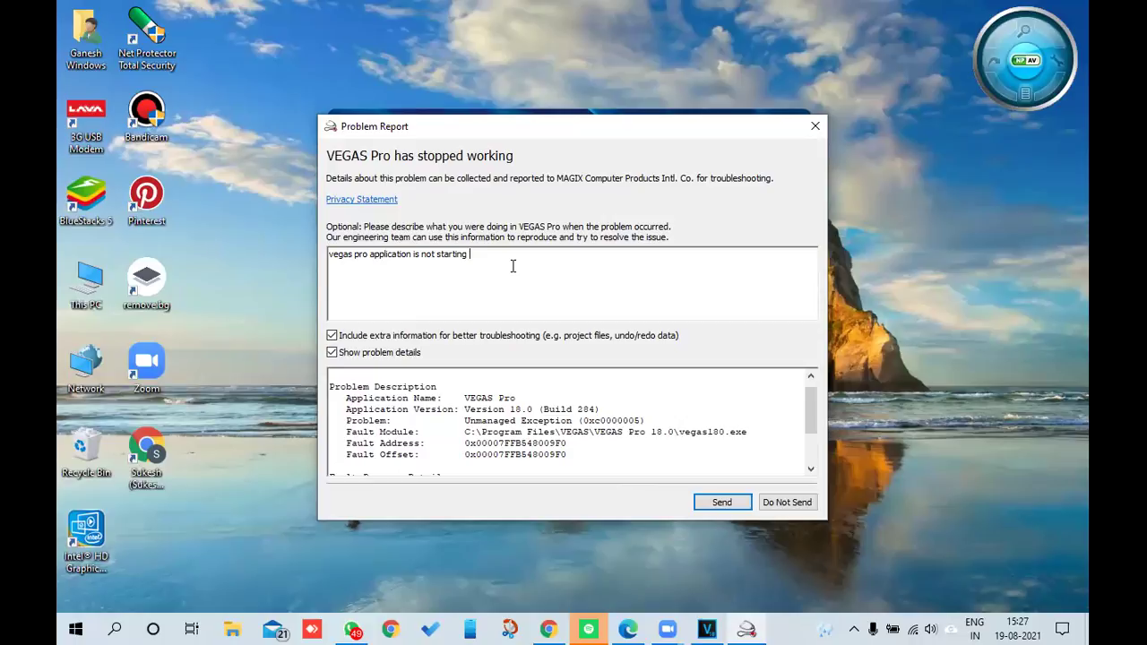
pyautogui.write('and')
pyautogui.write('showing cool')
pyautogui.click(522, 254)
pyautogui.write('this blur')
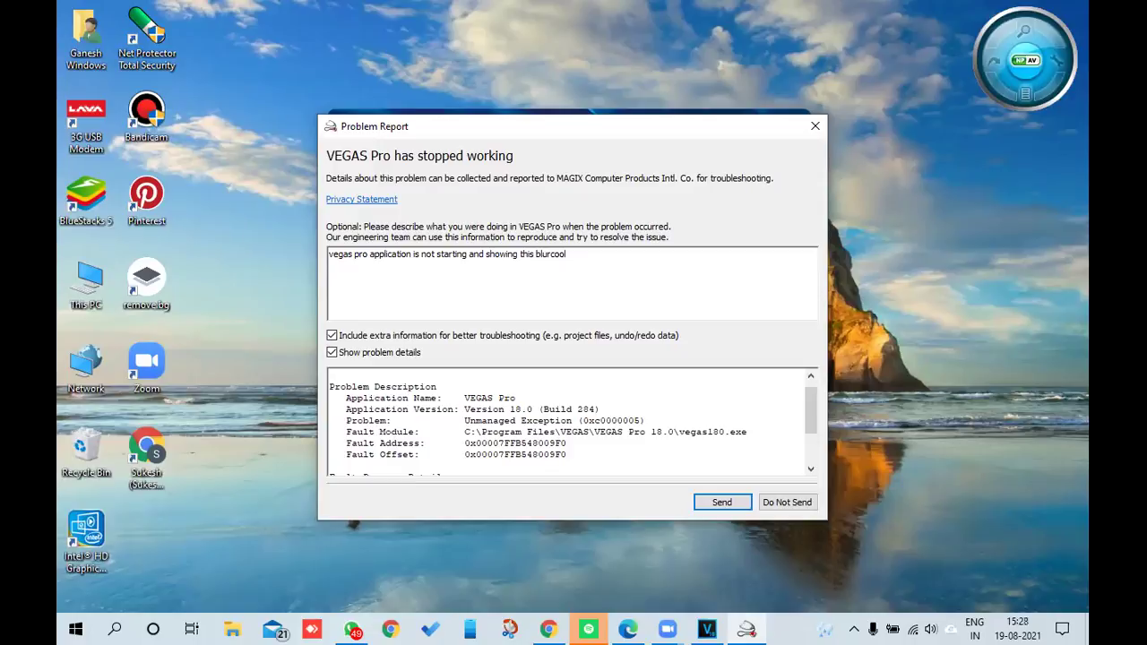
pyautogui.press('BackSpace')
pyautogui.press('BackSpace')
pyautogui.press('BackSpace')
pyautogui.press('BackSpace')
pyautogui.write('bloody')
pyautogui.click(603, 260)
pyautogui.write('window ')
pyautogui.write('agi')
pyautogui.write('ain ')
pyautogui.write('and a')
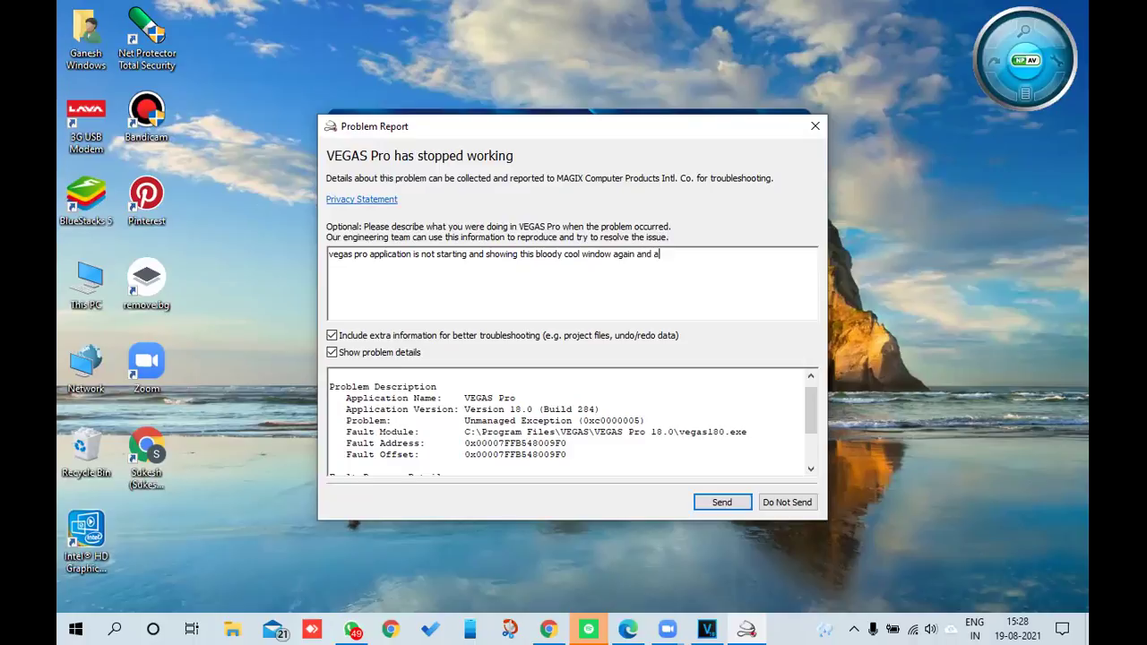
pyautogui.write('gain')
pyautogui.write('.')
# Step: Send the crash report to MAGIX and close the additional-information message
pyautogui.click(721, 502)
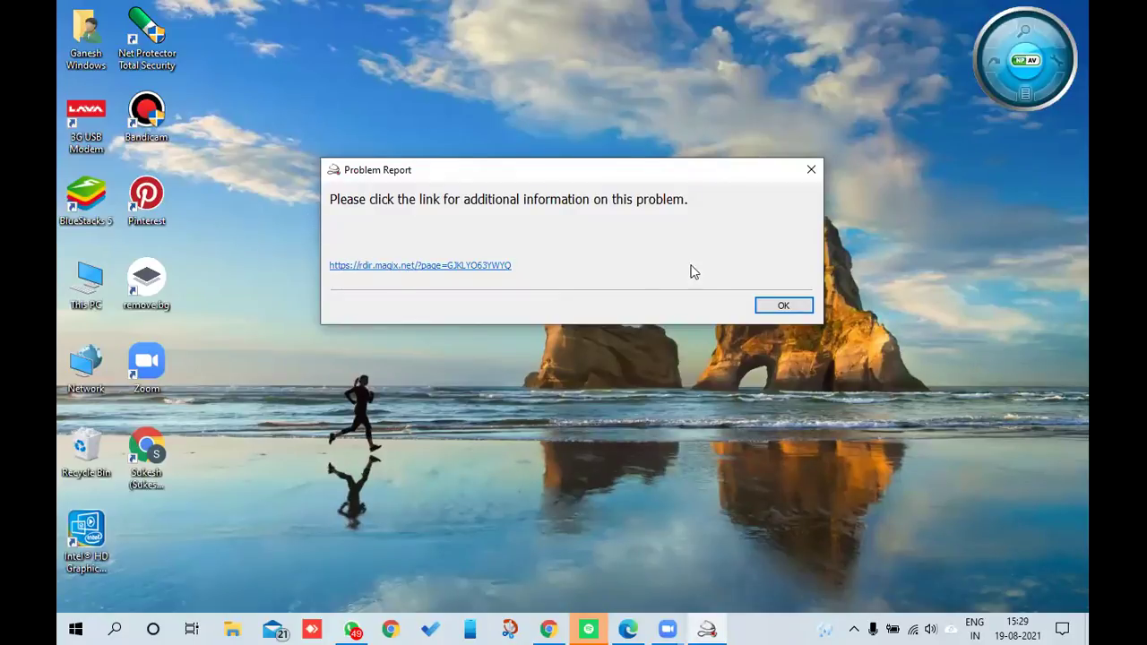
pyautogui.click(811, 169)
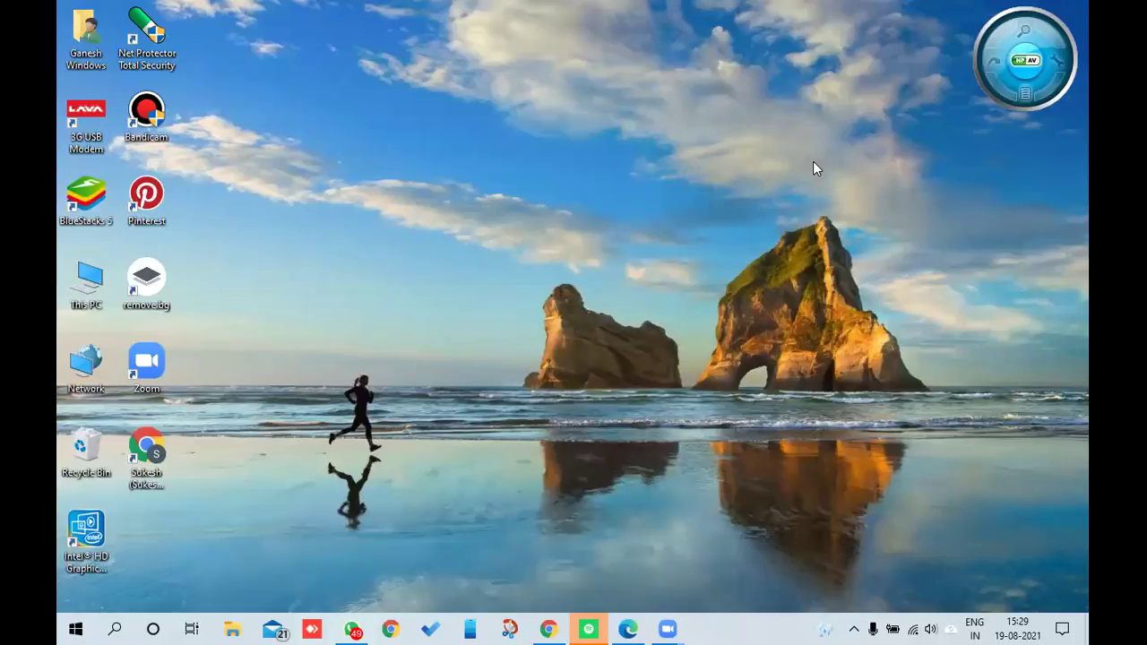
# Step: Refresh the Windows desktop five times in a row
pyautogui.rightClick(813, 161)
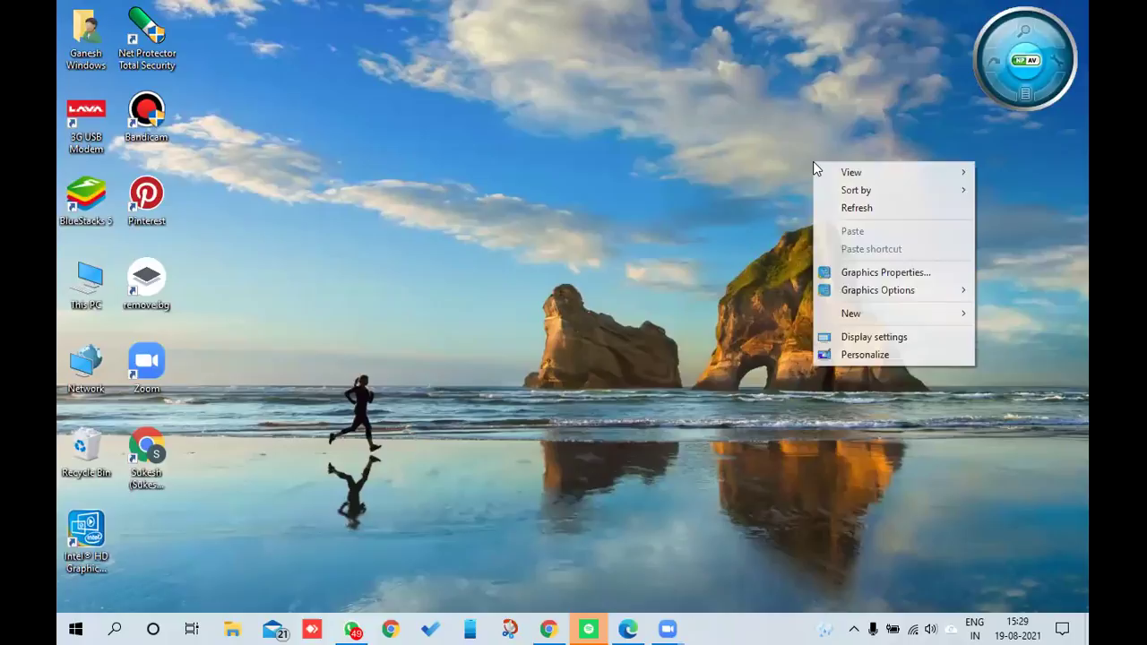
pyautogui.click(852, 209)
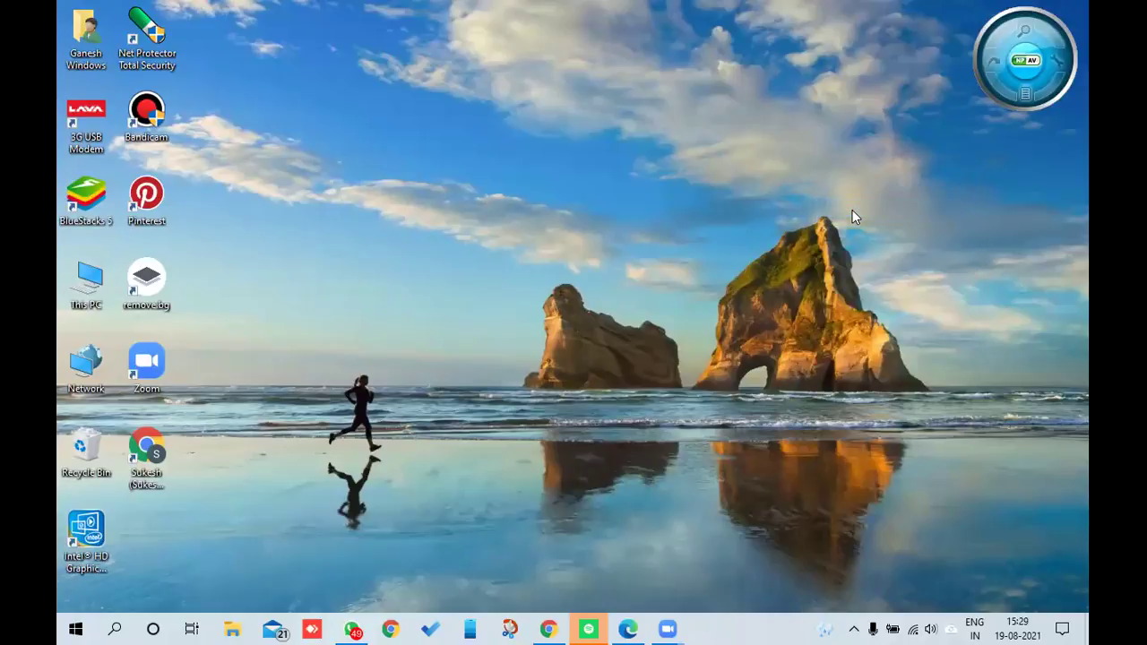
pyautogui.rightClick(852, 211)
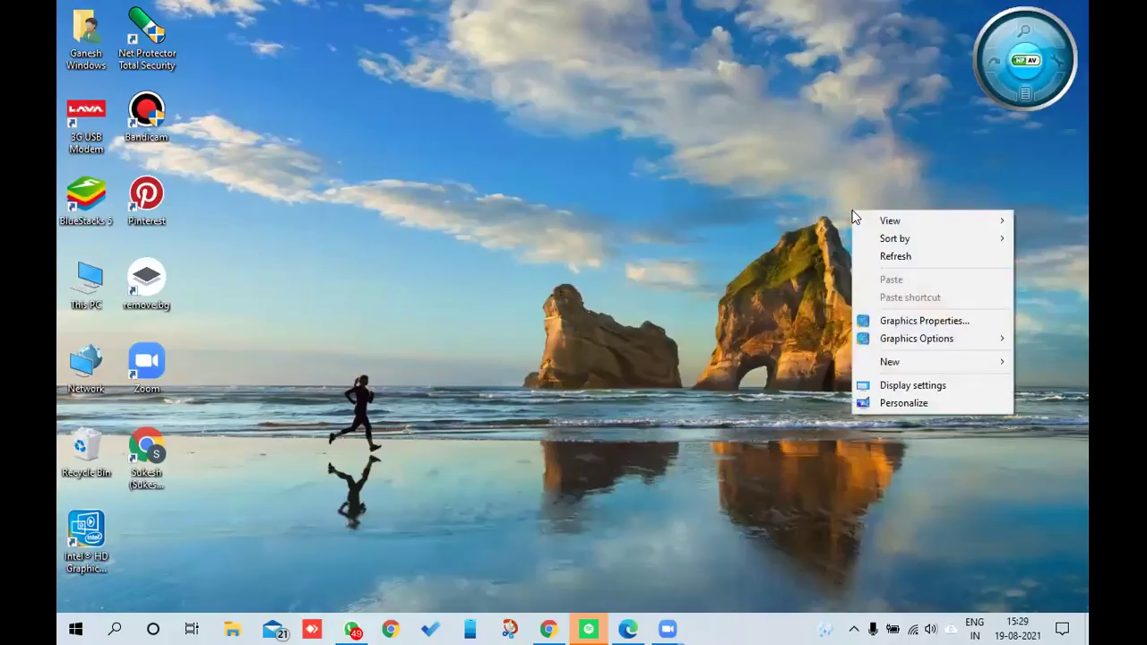
pyautogui.click(893, 256)
pyautogui.rightClick(762, 220)
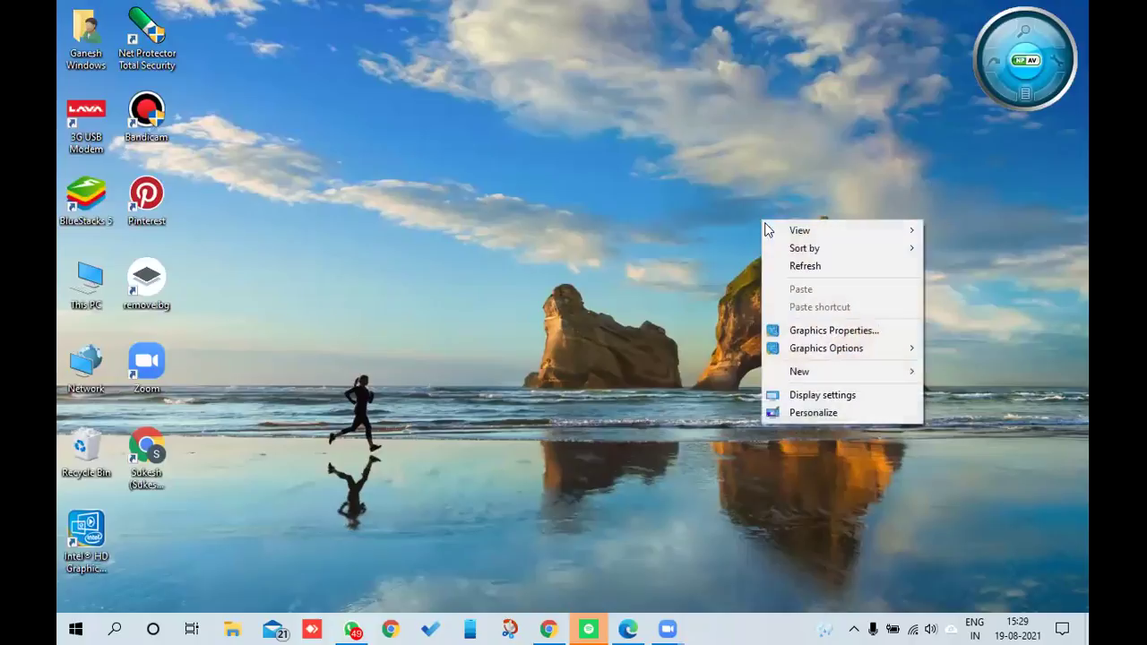
pyautogui.click(797, 265)
pyautogui.rightClick(794, 262)
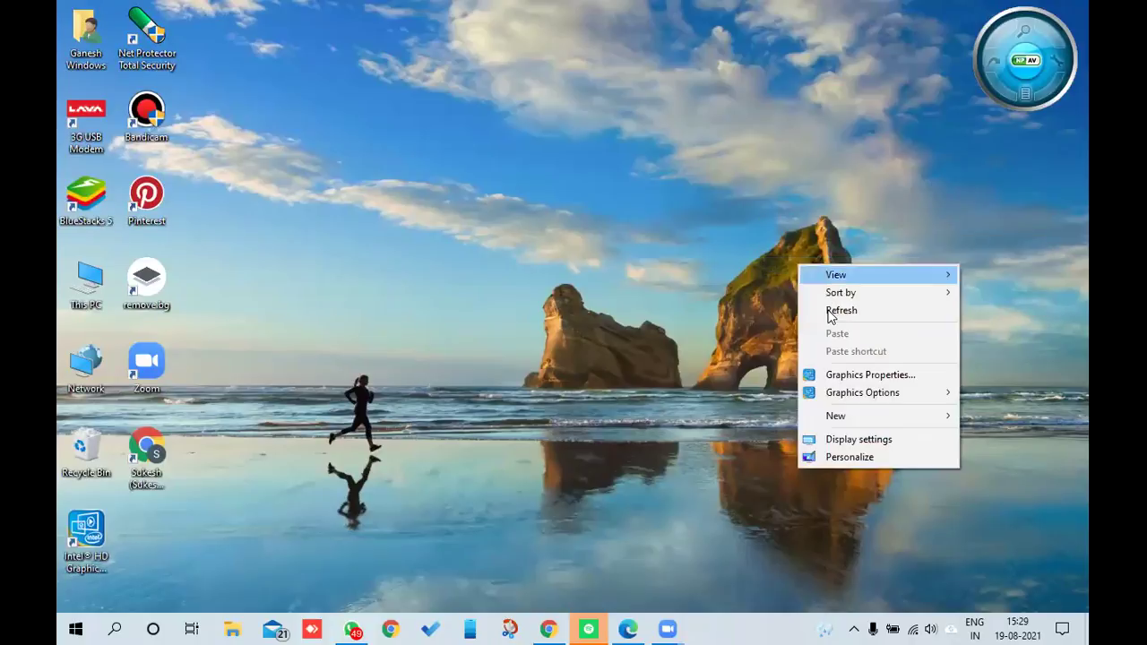
pyautogui.click(800, 266)
pyautogui.rightClick(639, 235)
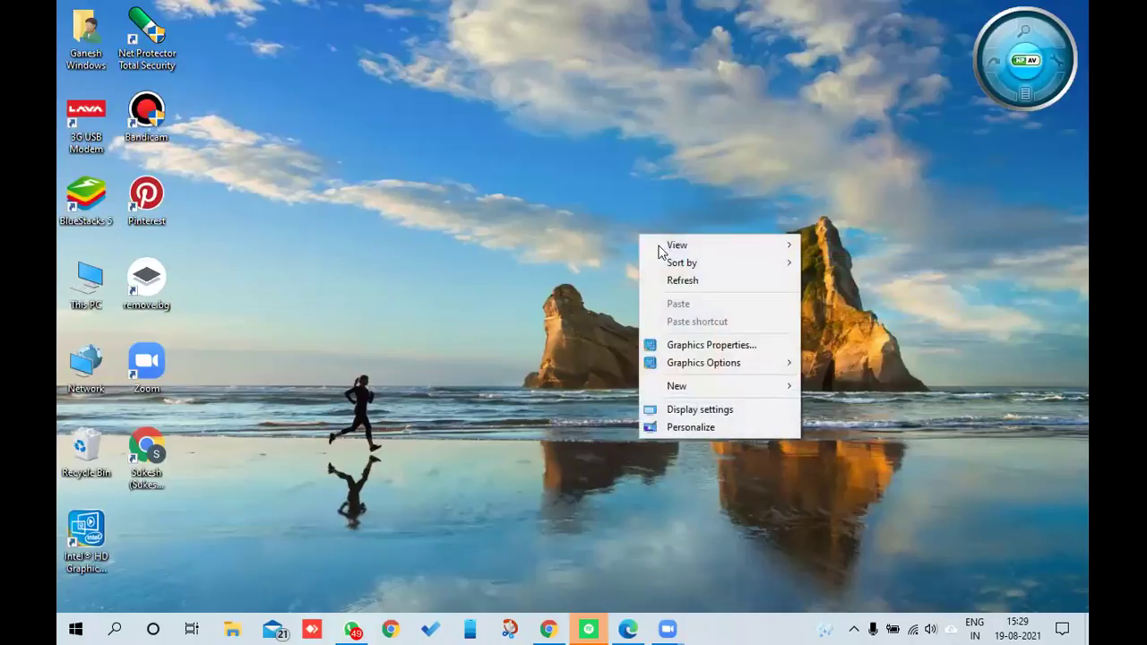
pyautogui.click(685, 283)
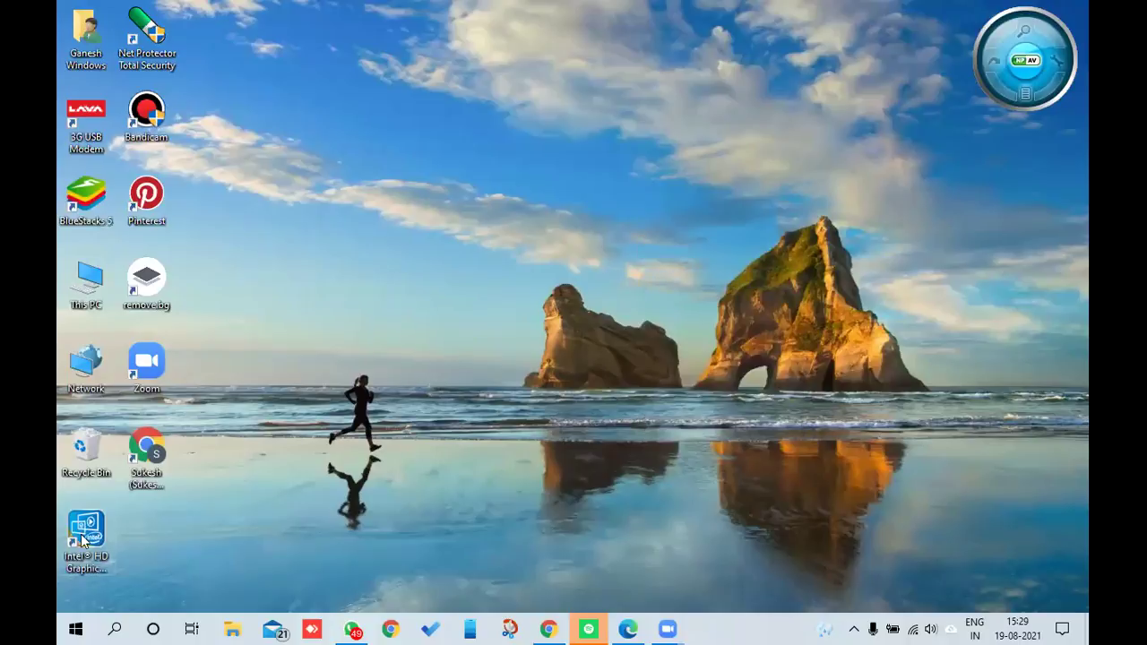
# Step: Run VEGAS Pro 18.0 as administrator from the Start menu, then return to the desktop
pyautogui.click(77, 628)
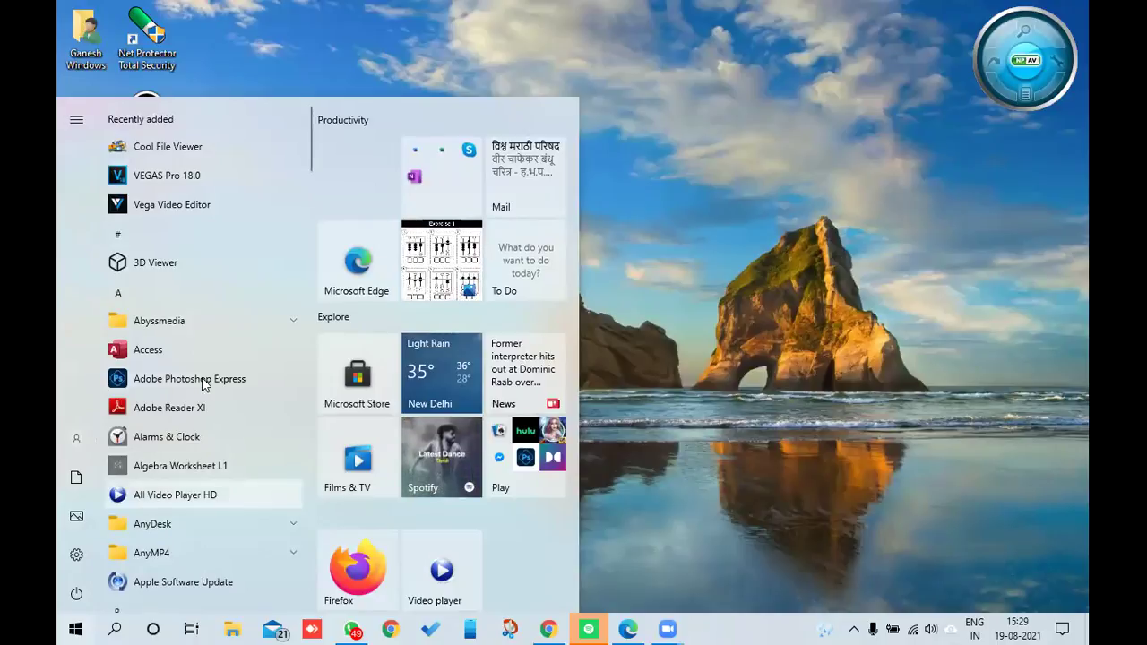
pyautogui.rightClick(201, 188)
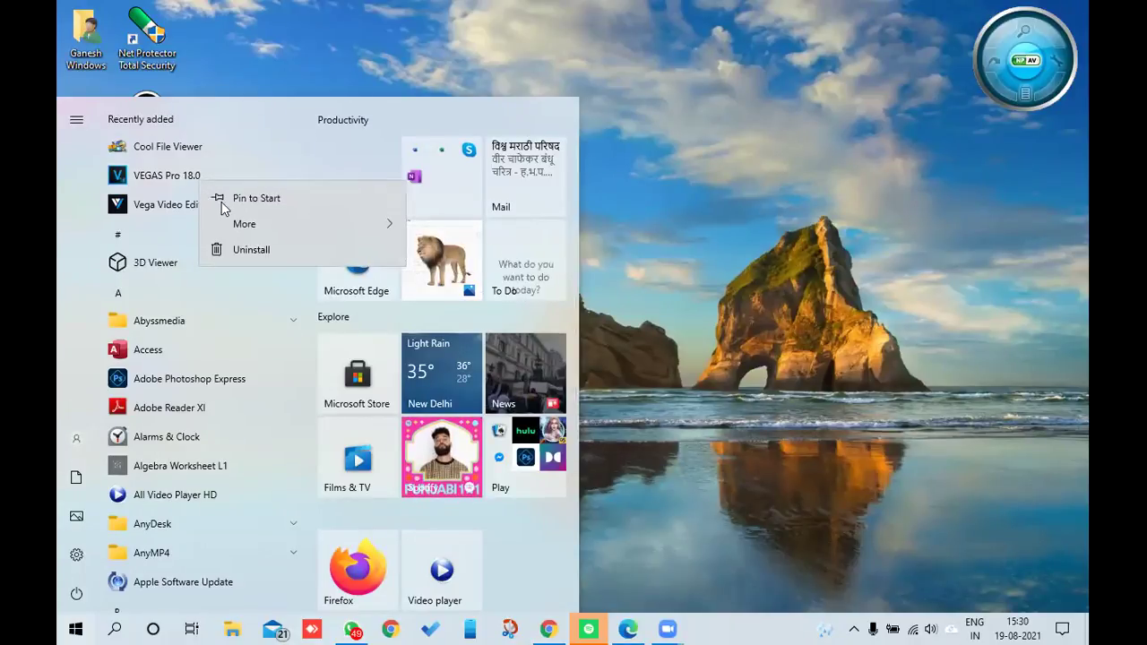
pyautogui.moveTo(272, 226)
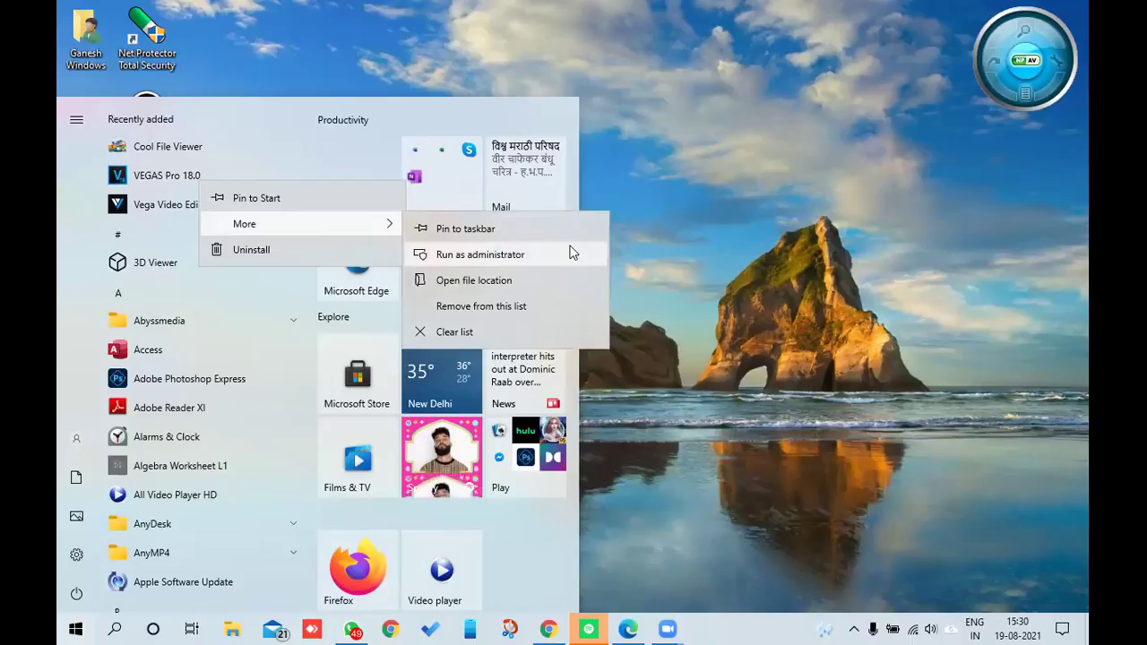
pyautogui.click(541, 229)
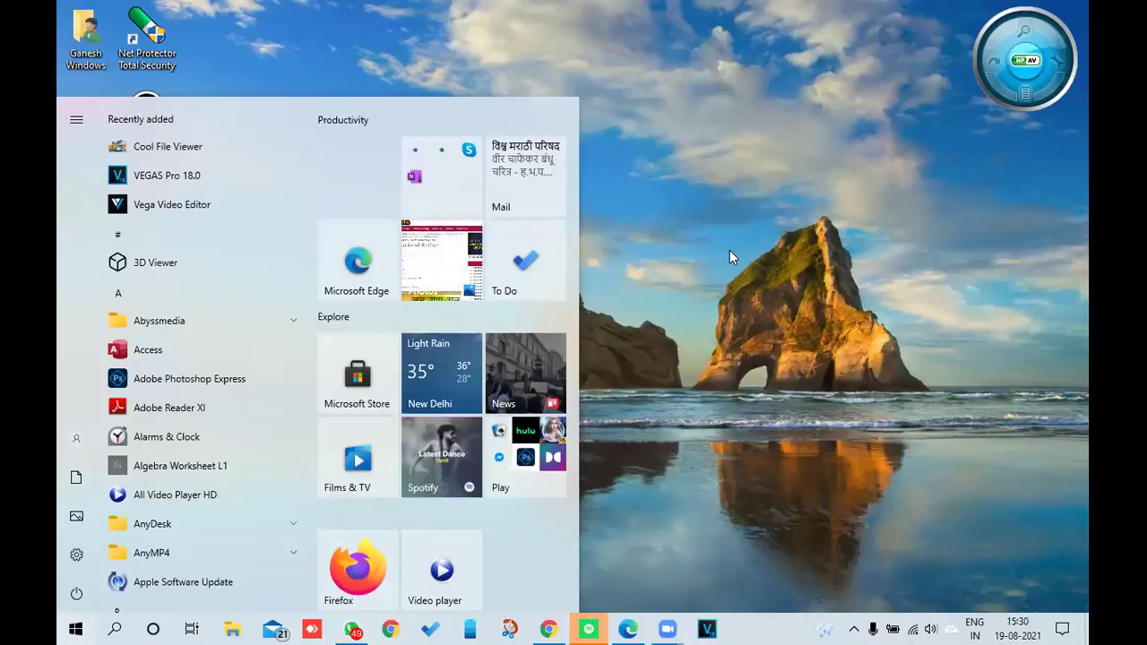
pyautogui.click(699, 252)
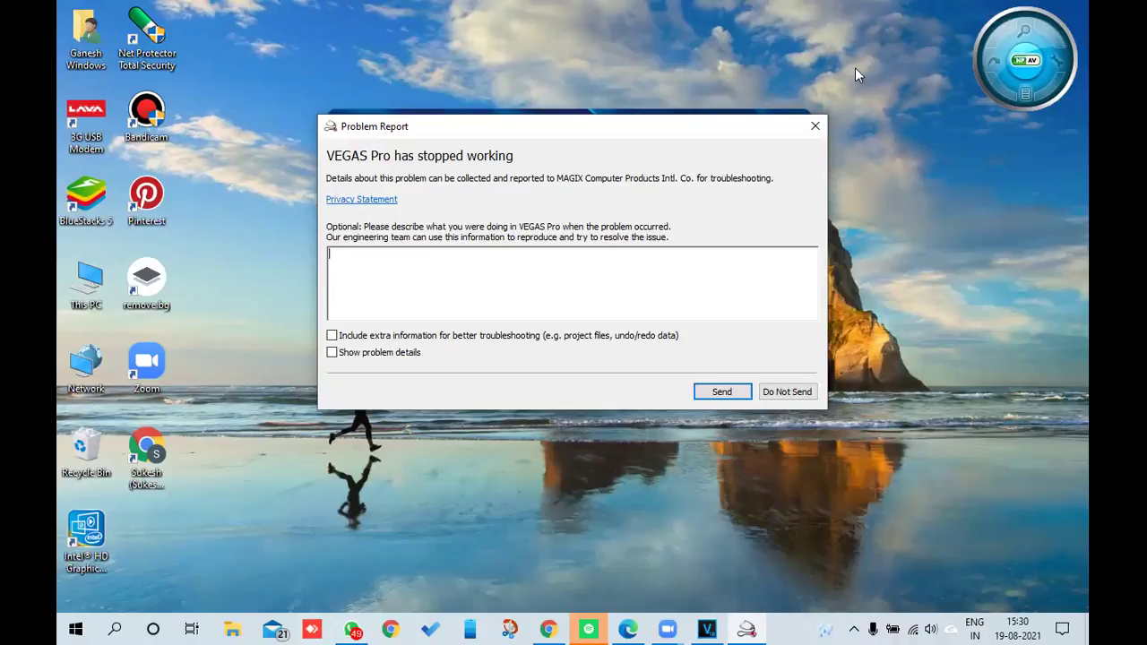
# Step: Close the new empty problem report without sending it
pyautogui.click(815, 128)
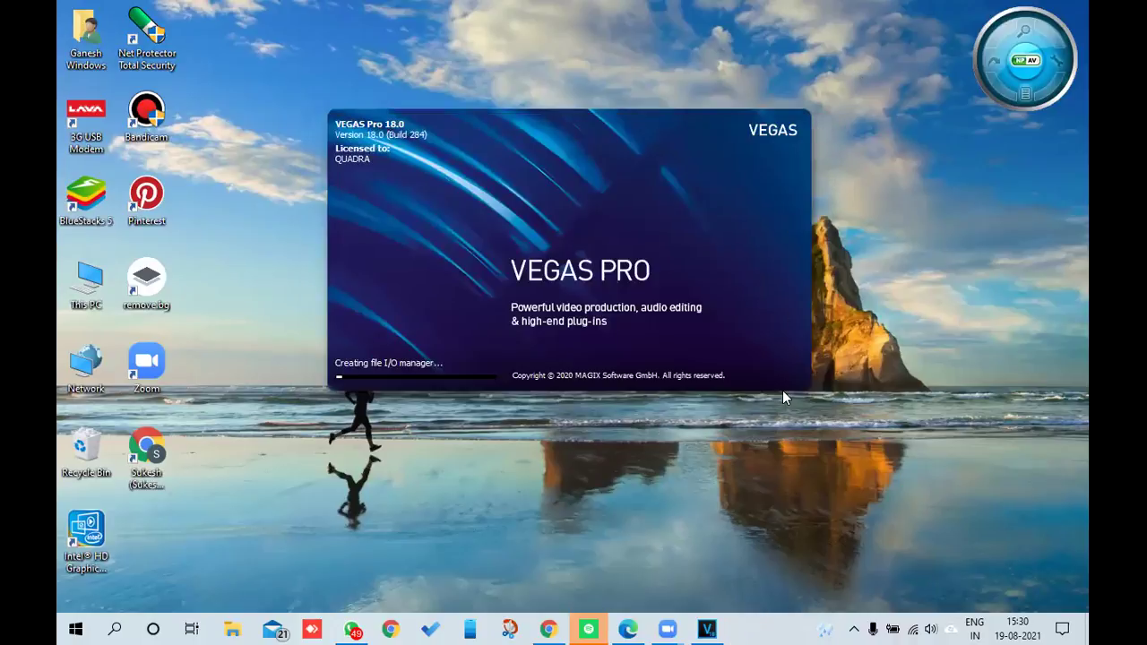
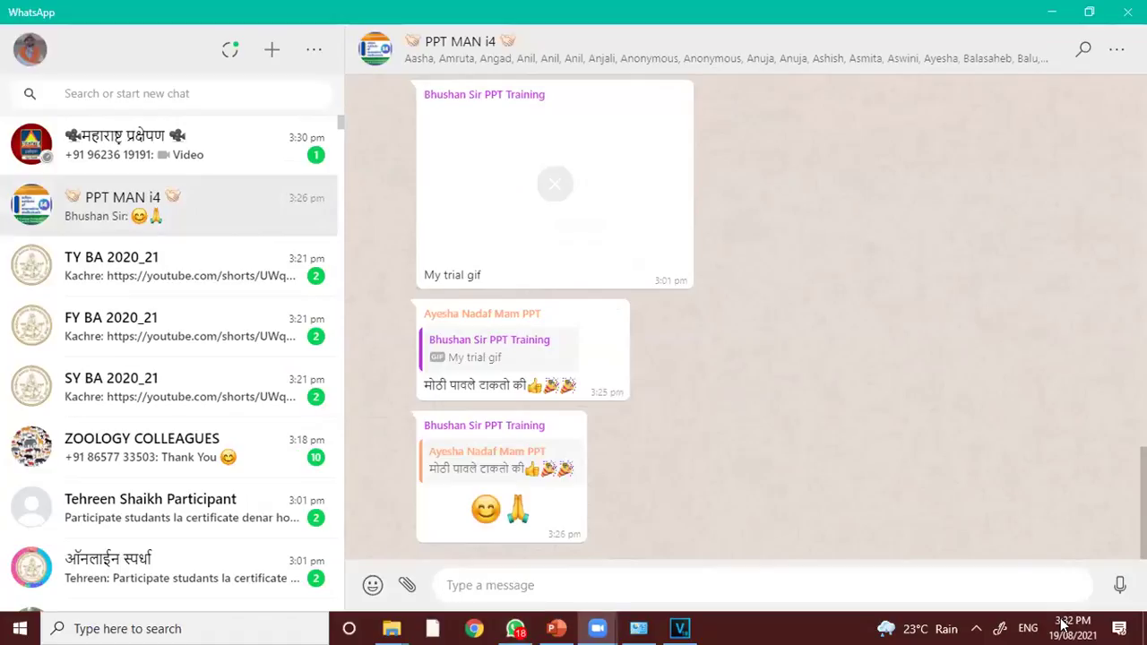
# Step: Bring up the document file picker from the PPT MAN i4 group chat's attachment menu
pyautogui.click(418, 564)
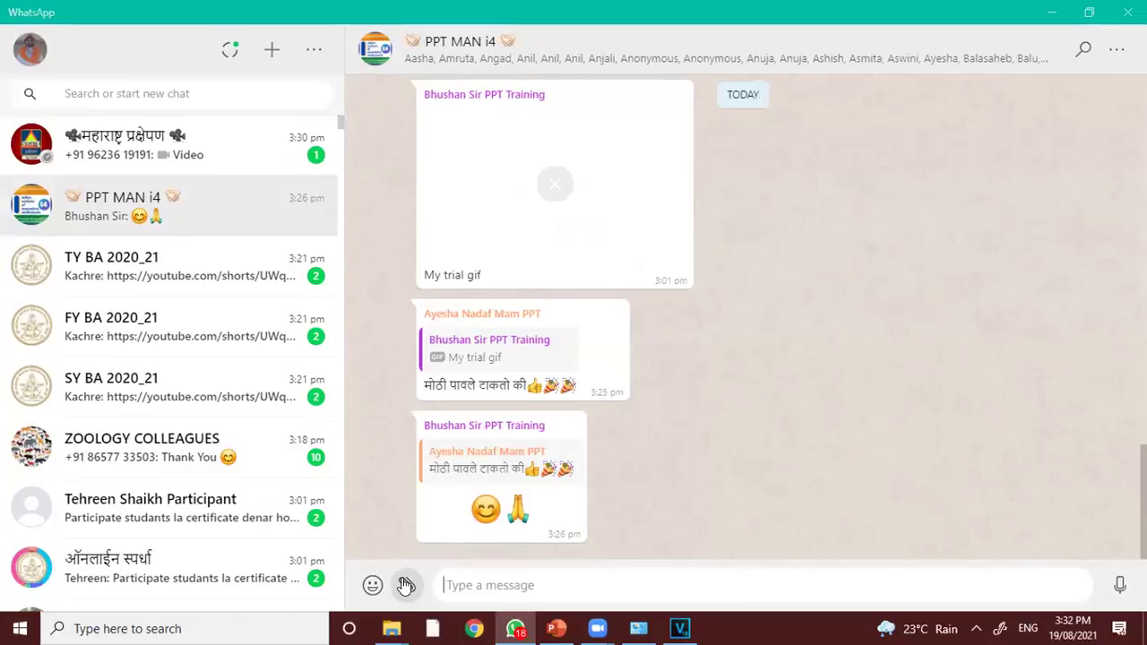
pyautogui.click(406, 585)
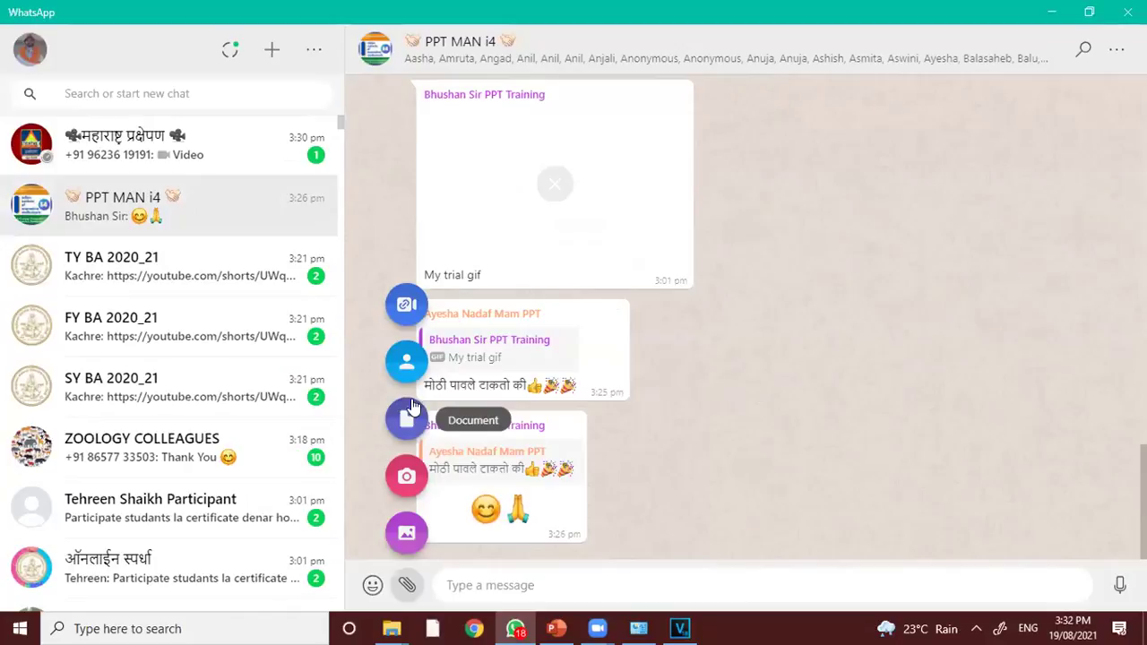
pyautogui.click(874, 358)
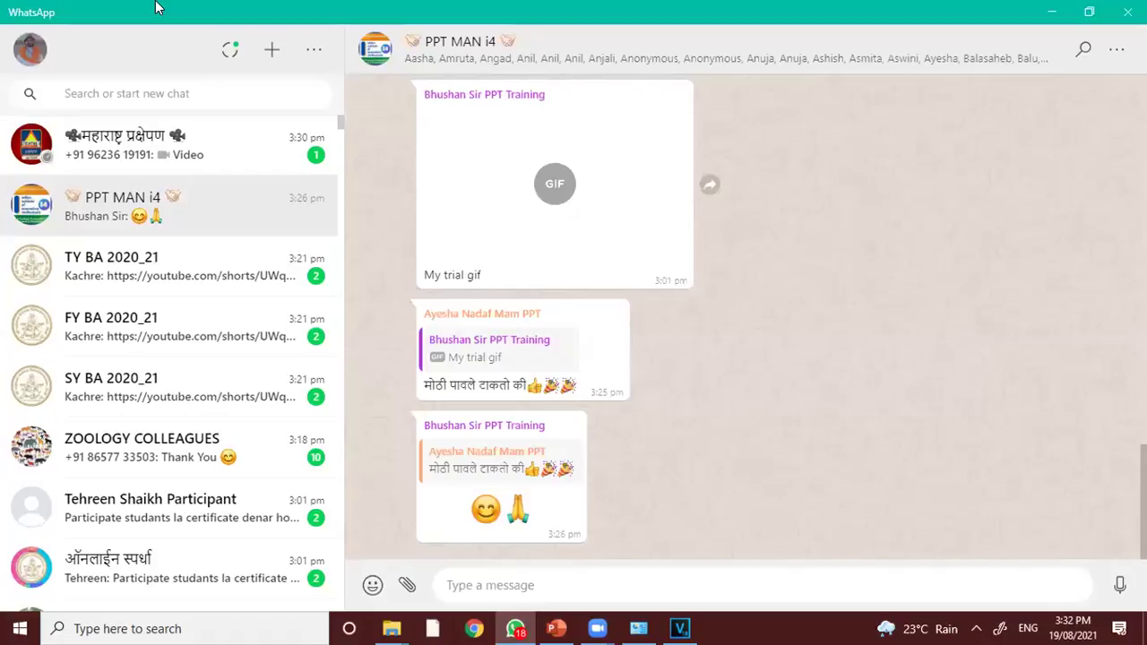
pyautogui.click(406, 585)
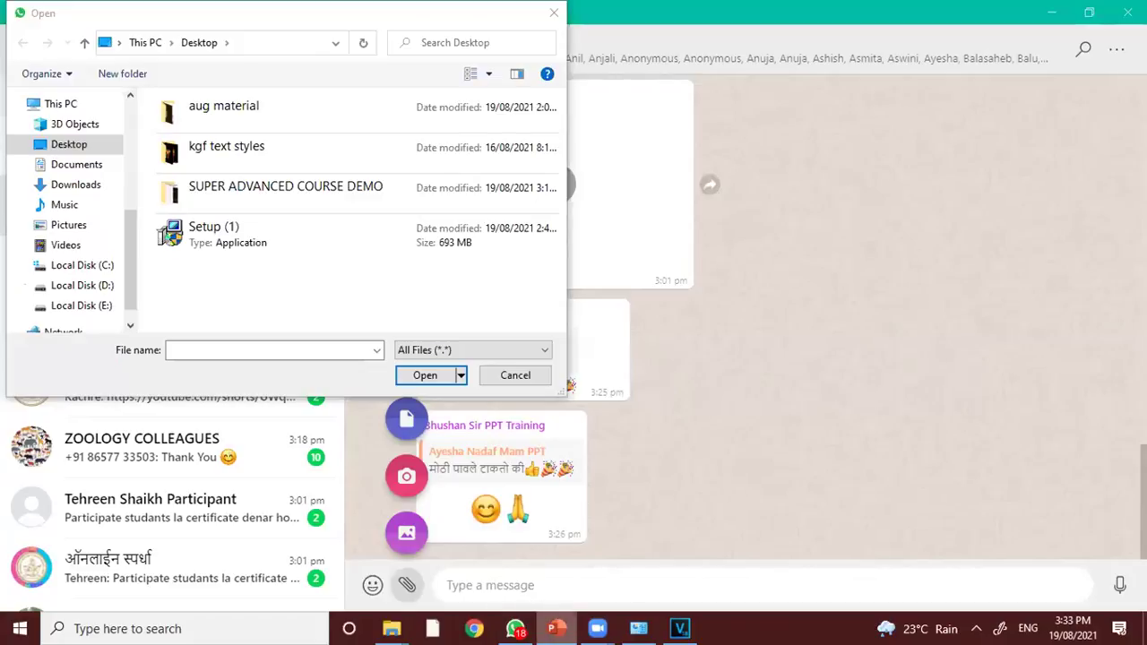
pyautogui.click(555, 628)
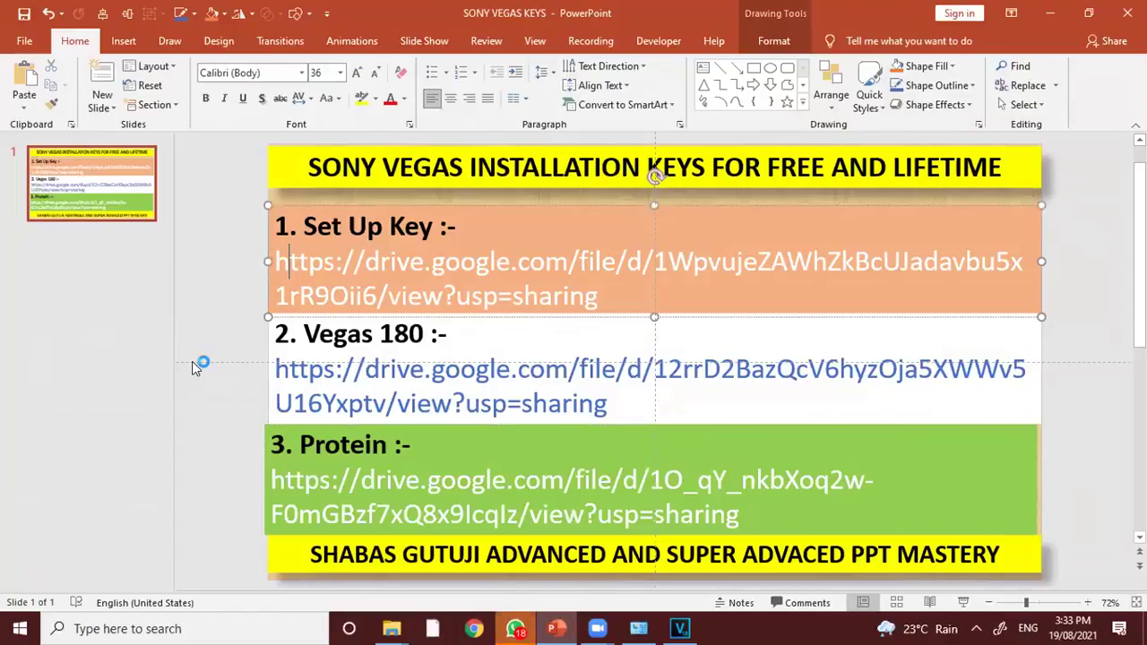
# Step: Copy the Set Up Key Google Drive link from the SONY VEGAS KEYS slide and return to WhatsApp
pyautogui.hotkey('ctrl', 'z')
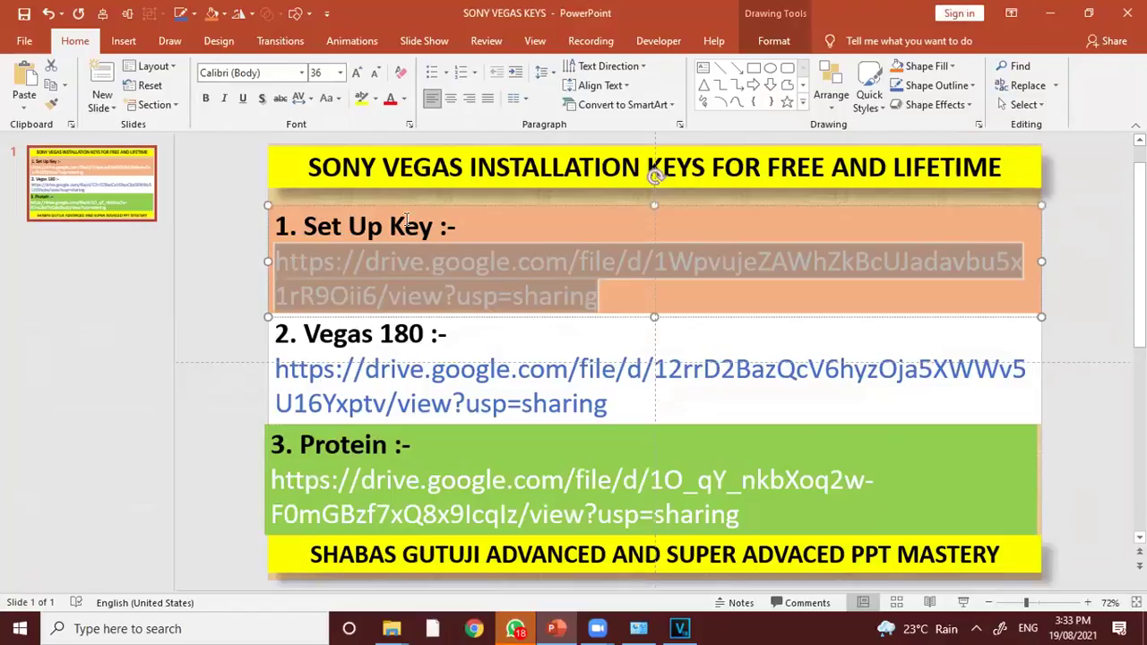
pyautogui.rightClick(388, 230)
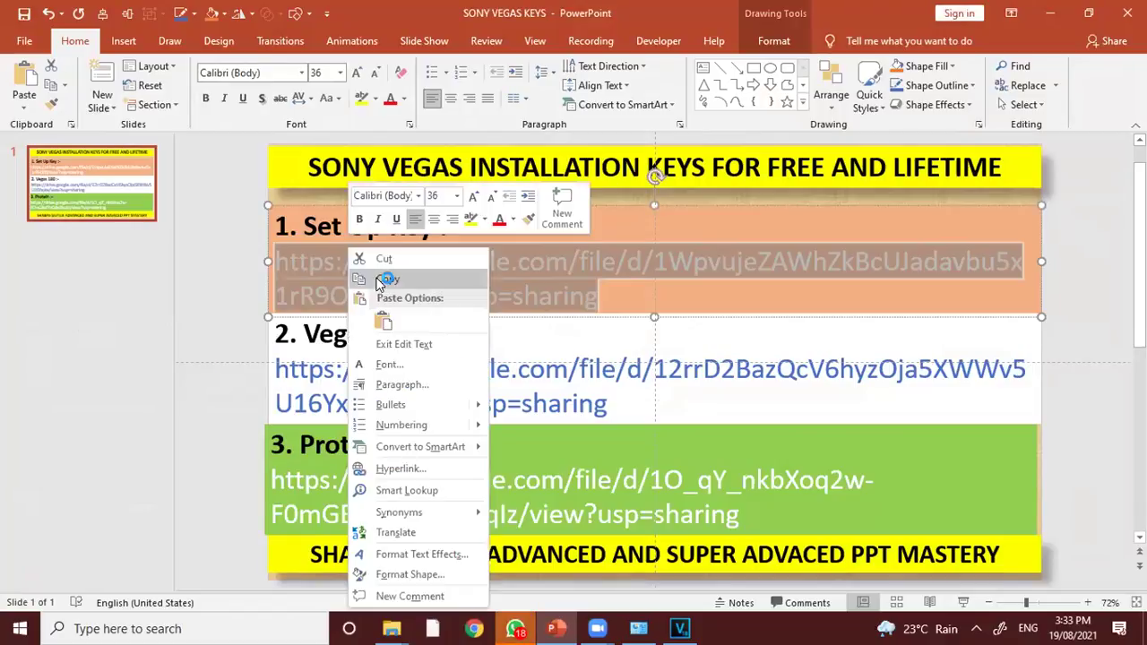
pyautogui.click(385, 280)
pyautogui.click(1051, 13)
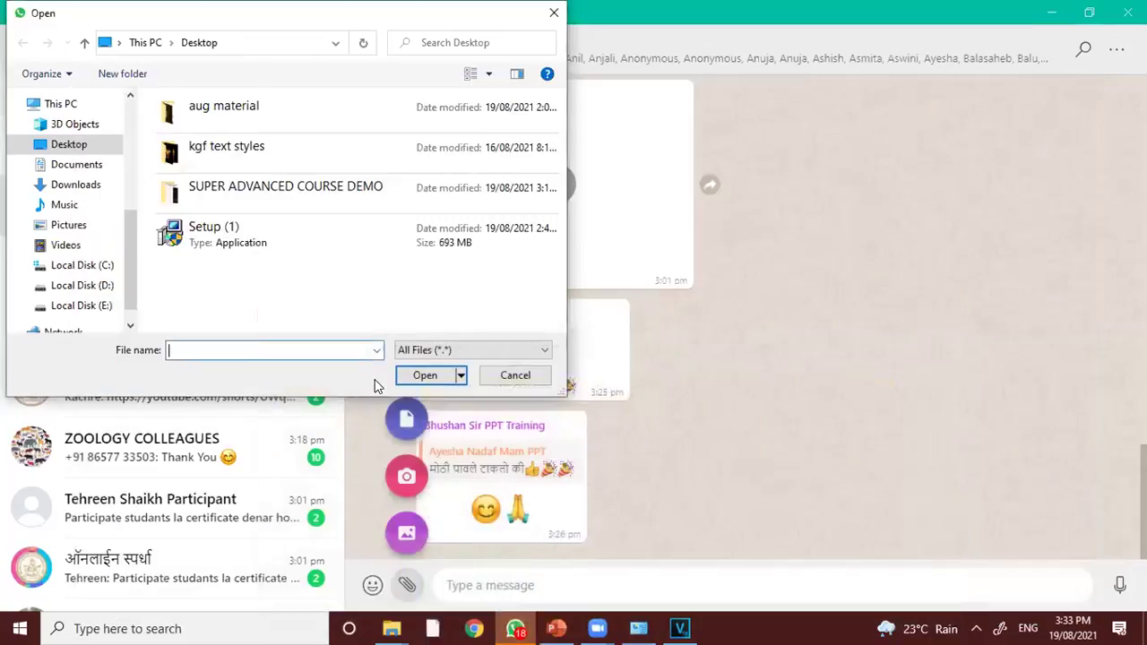
pyautogui.click(356, 427)
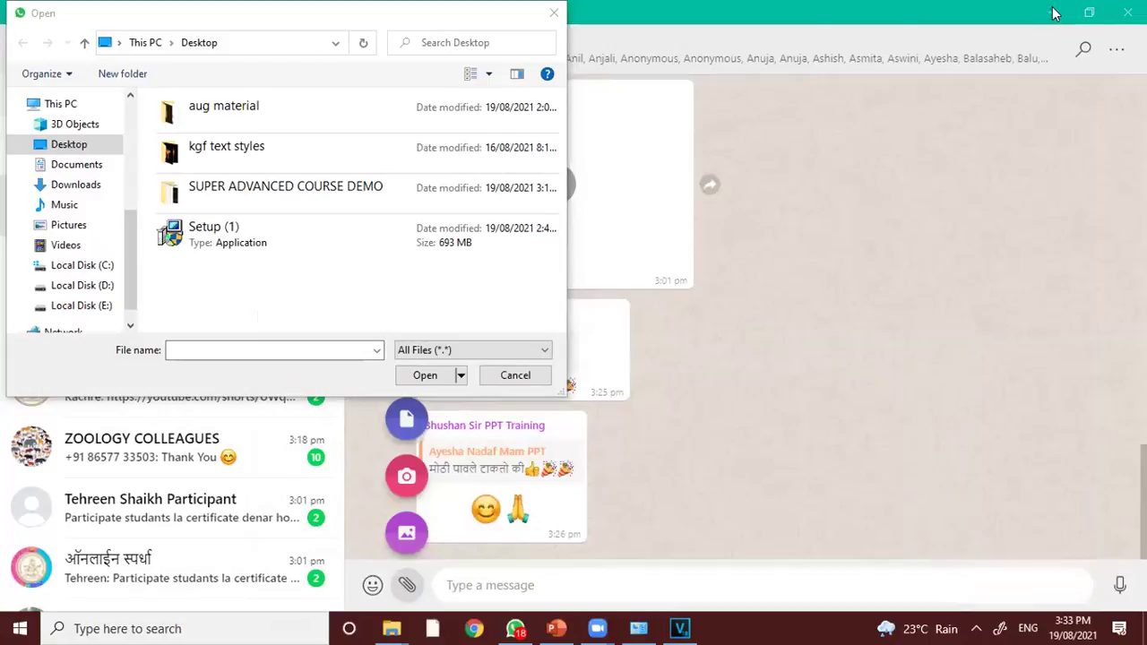
# Step: Close WhatsApp's Open dialog without attaching a document, then minimize WhatsApp
pyautogui.moveTo(500, 24); pyautogui.dragTo(991, 315)
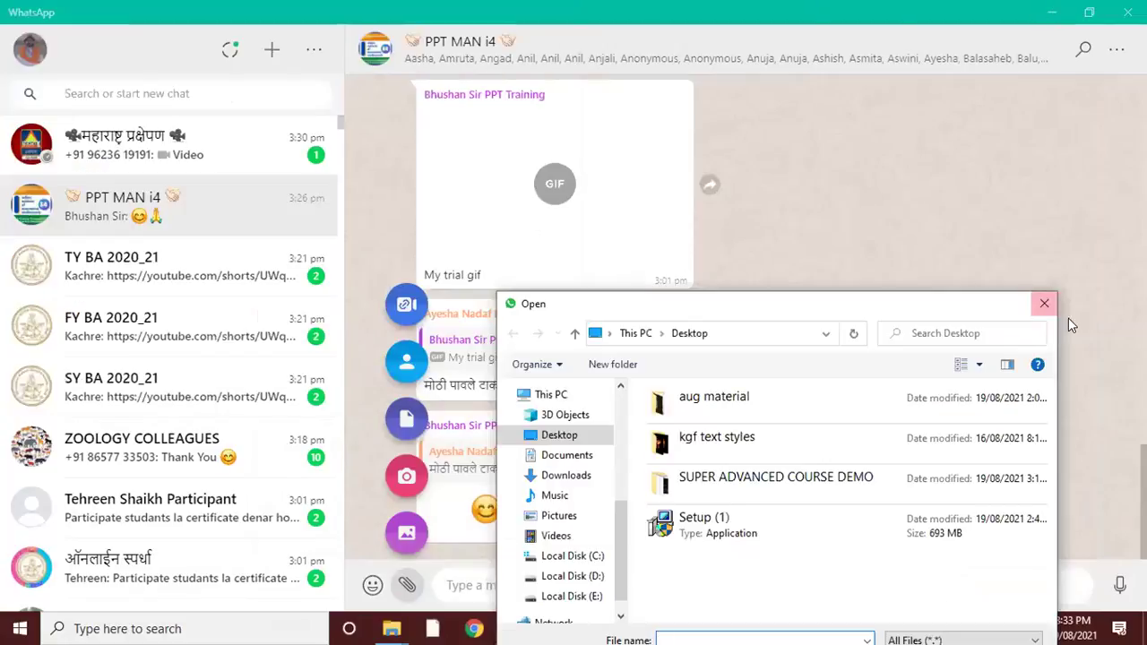
pyautogui.press('Escape')
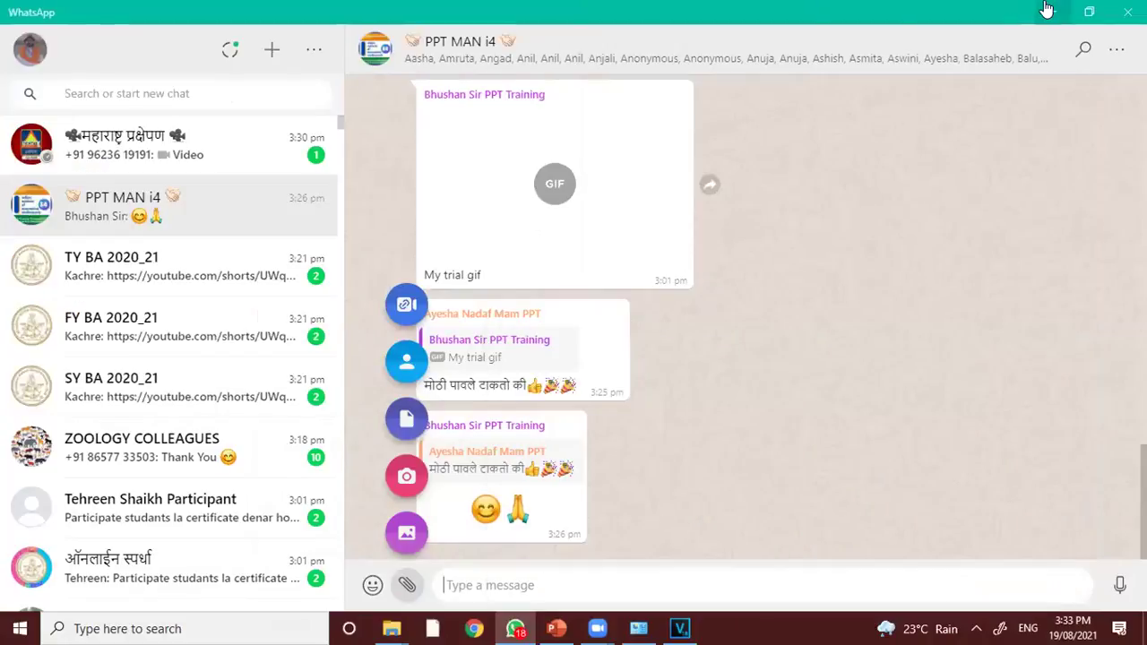
pyautogui.click(1052, 12)
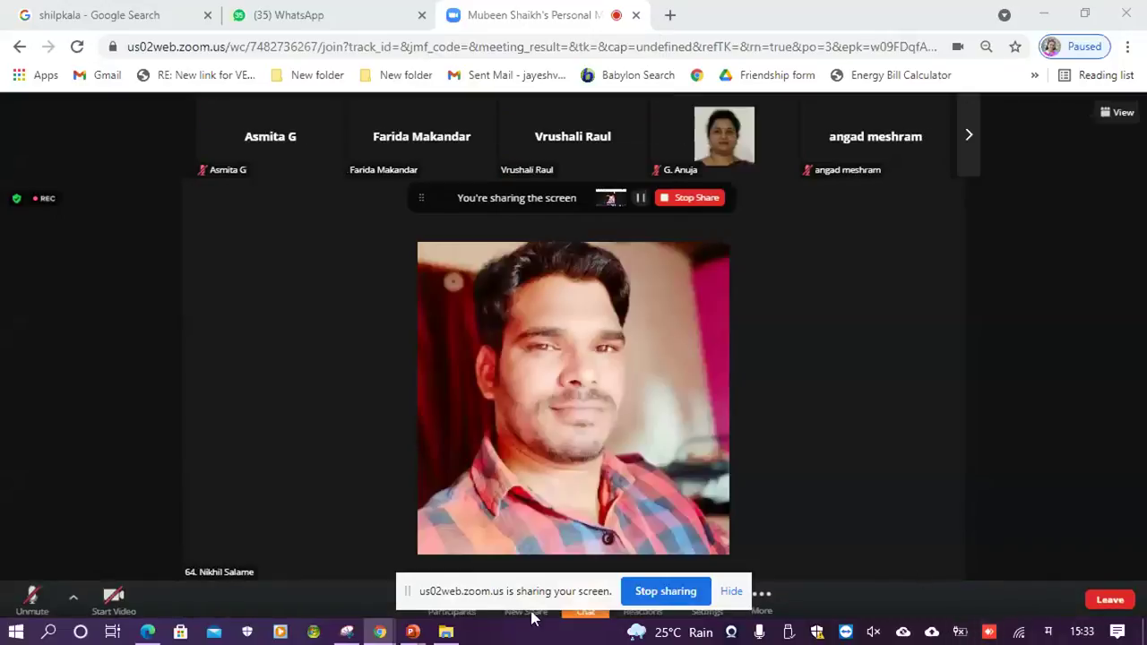
# Step: Open a new Chrome tab, then go back to the Zoom meeting and move the sharing bar aside
pyautogui.click(336, 18)
pyautogui.click(494, 16)
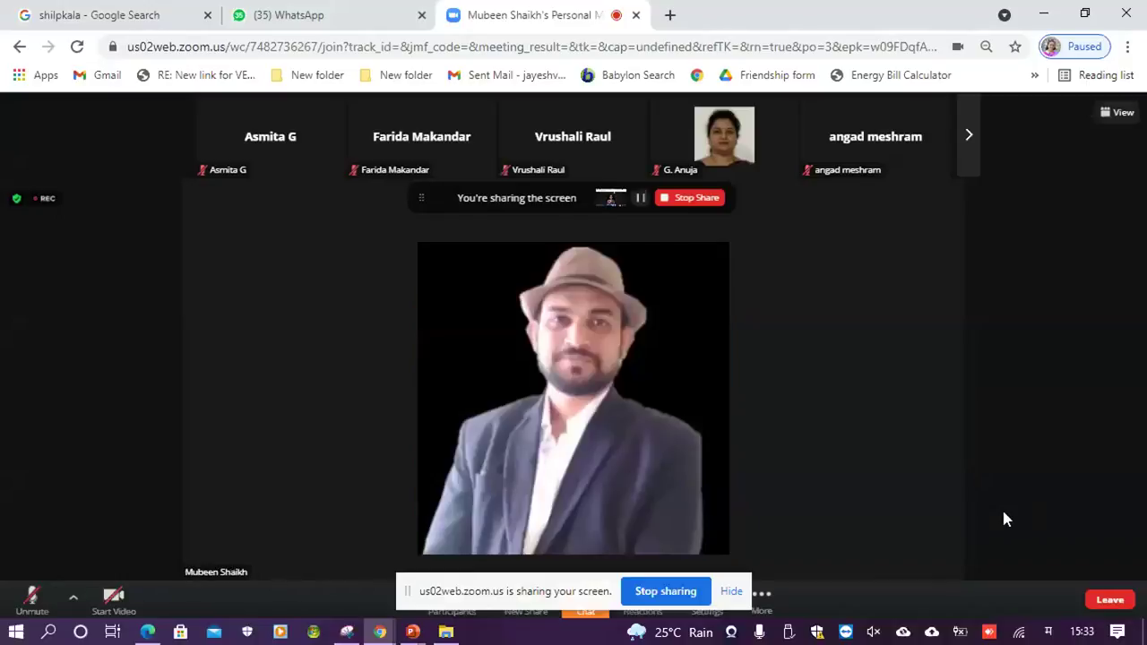
pyautogui.click(669, 14)
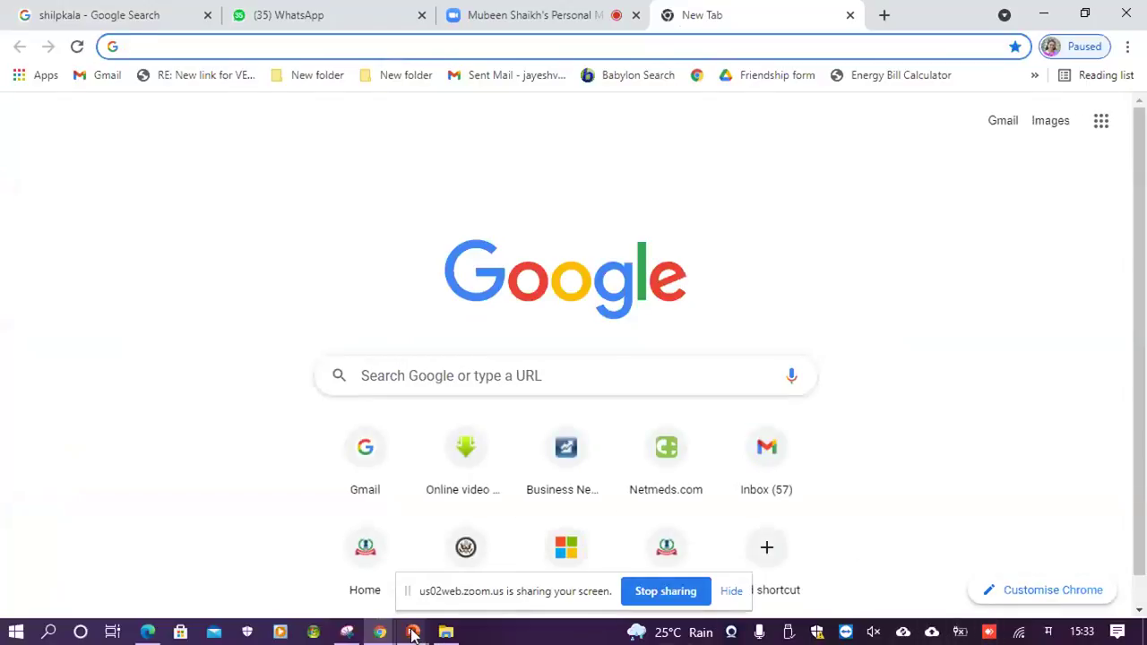
pyautogui.click(428, 583)
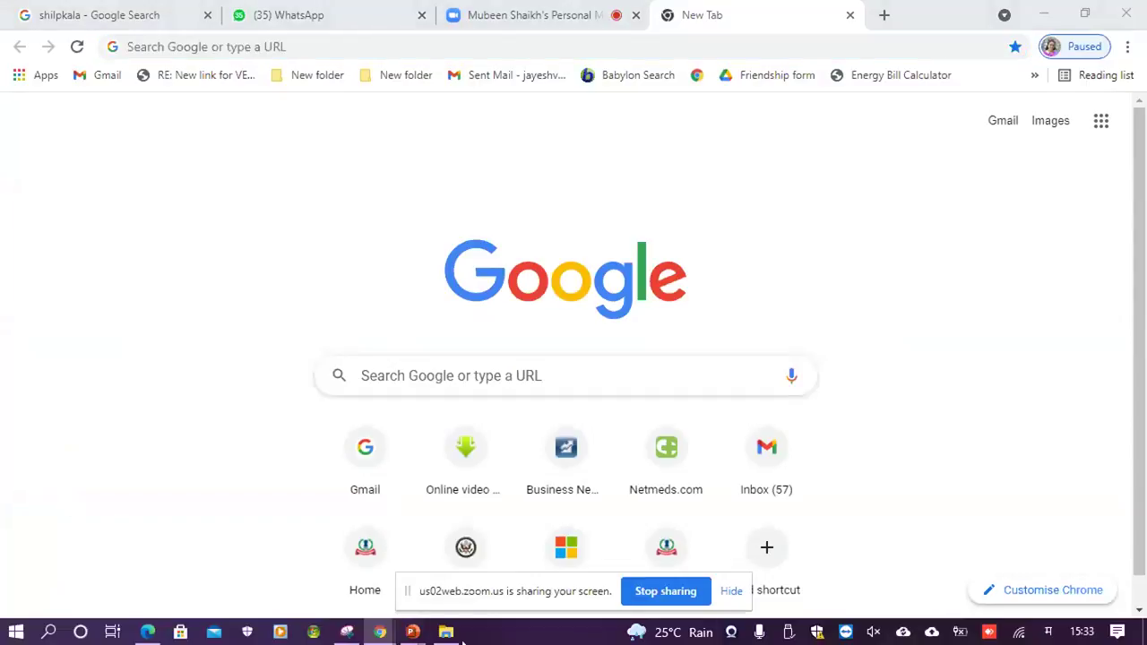
pyautogui.click(504, 14)
pyautogui.moveTo(549, 582); pyautogui.dragTo(904, 477)
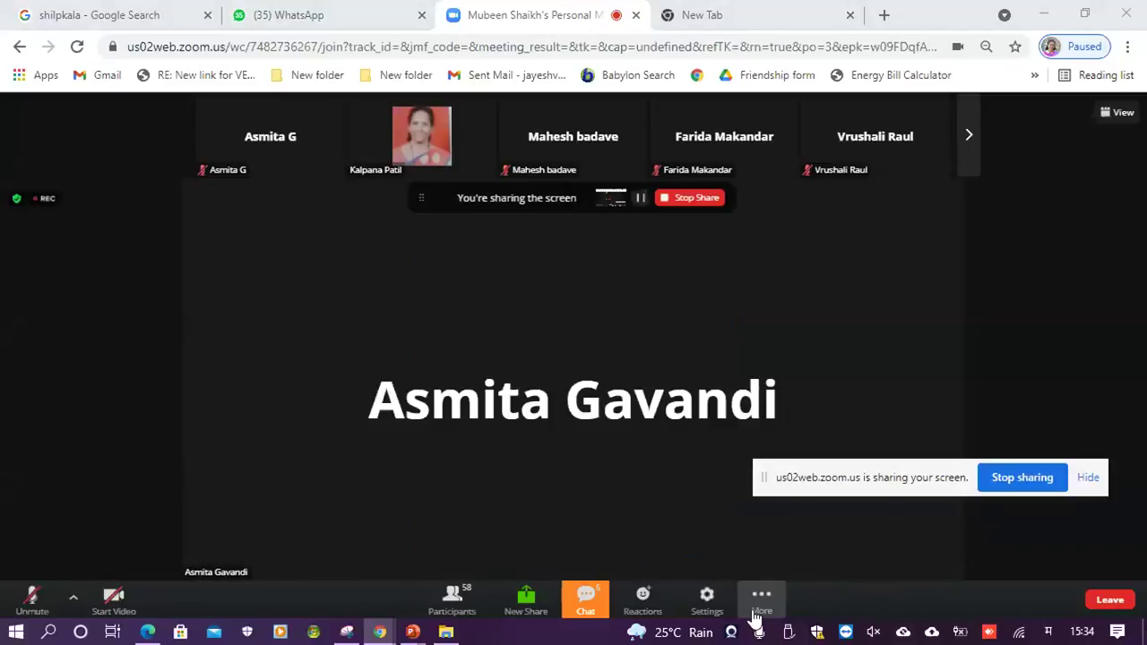
# Step: Copy the Google Drive link from the last Zoom chat message and switch to the New Tab
pyautogui.click(596, 606)
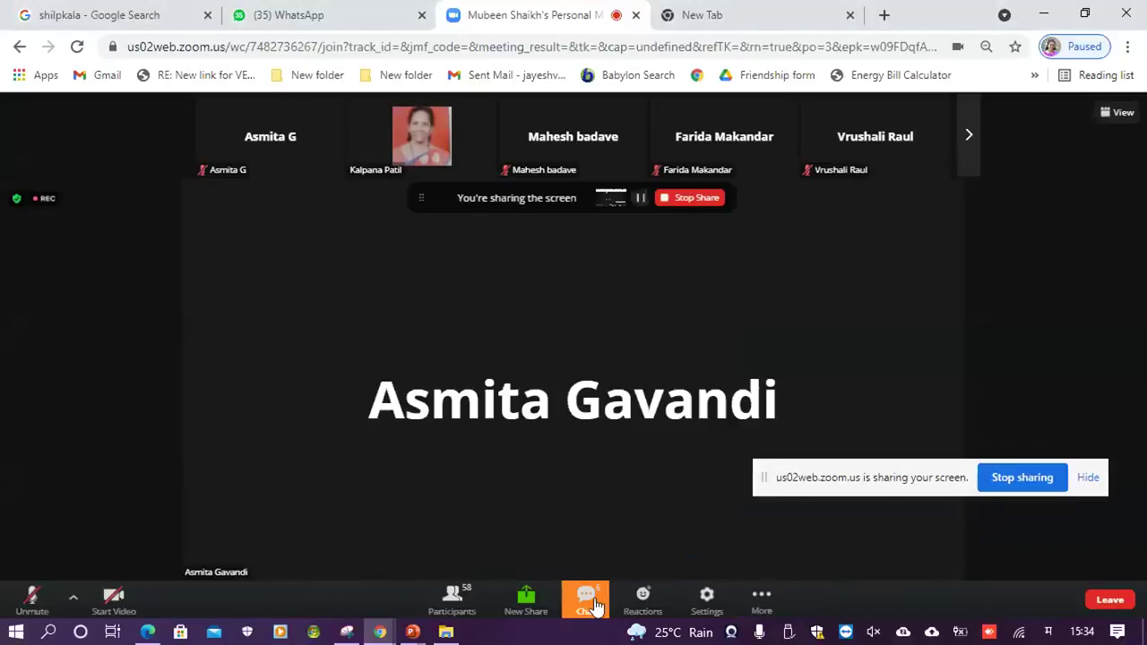
pyautogui.click(596, 606)
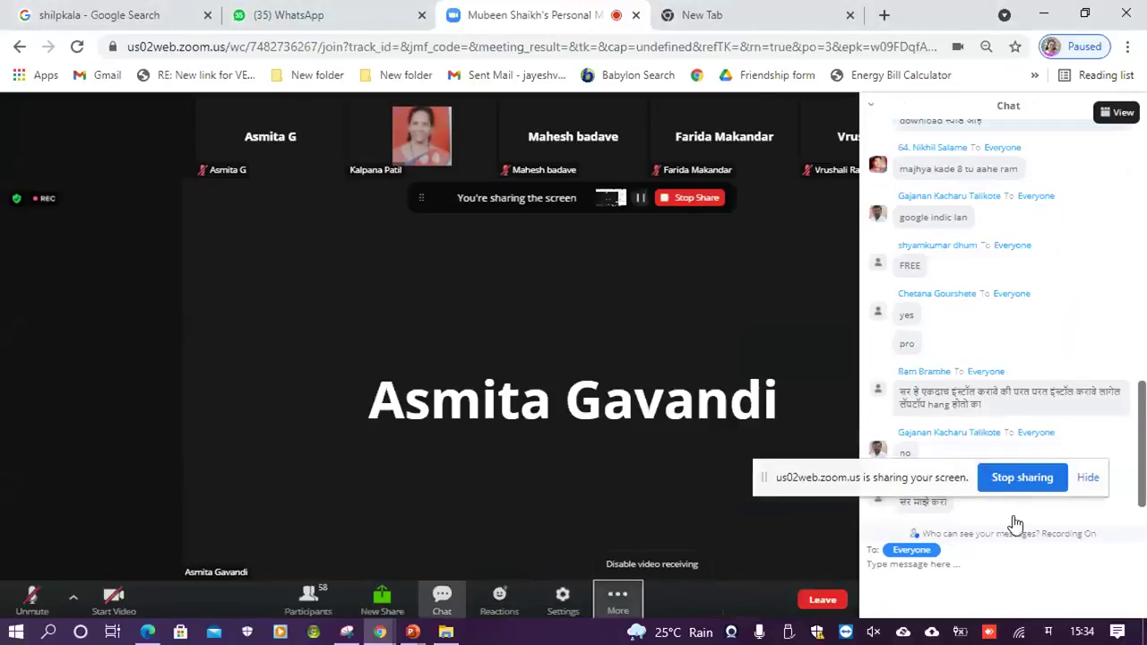
pyautogui.moveTo(1145, 468)
pyautogui.mouseDown()
pyautogui.moveTo(1145, 442)
pyautogui.moveTo(1144, 473)
pyautogui.mouseUp()
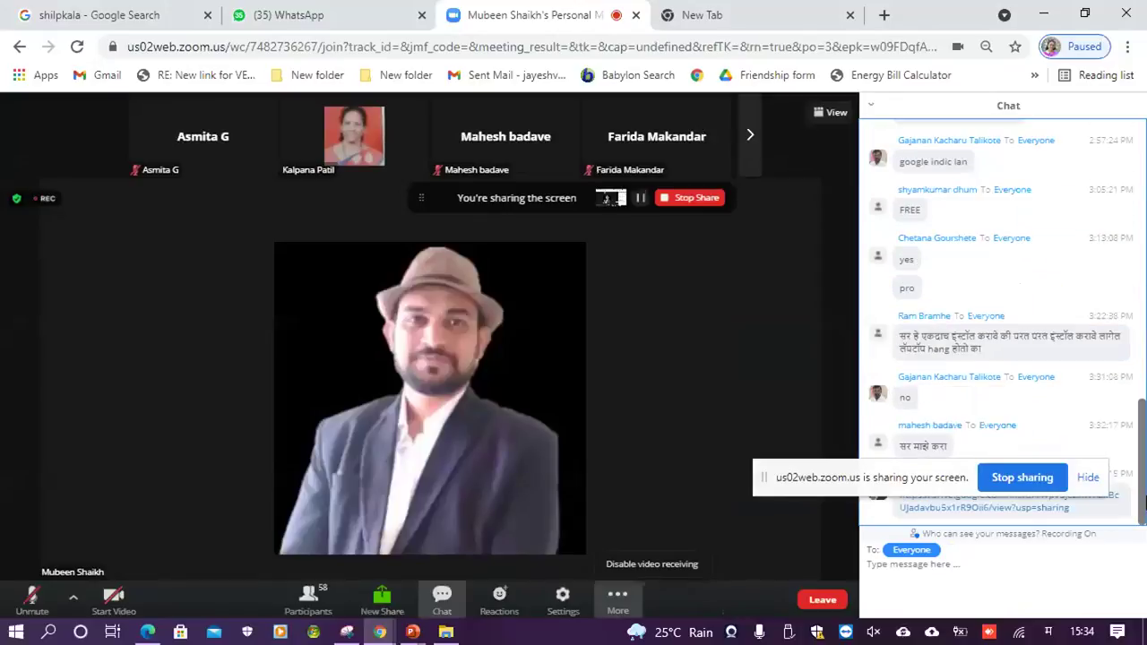
pyautogui.moveTo(786, 477); pyautogui.dragTo(112, 482)
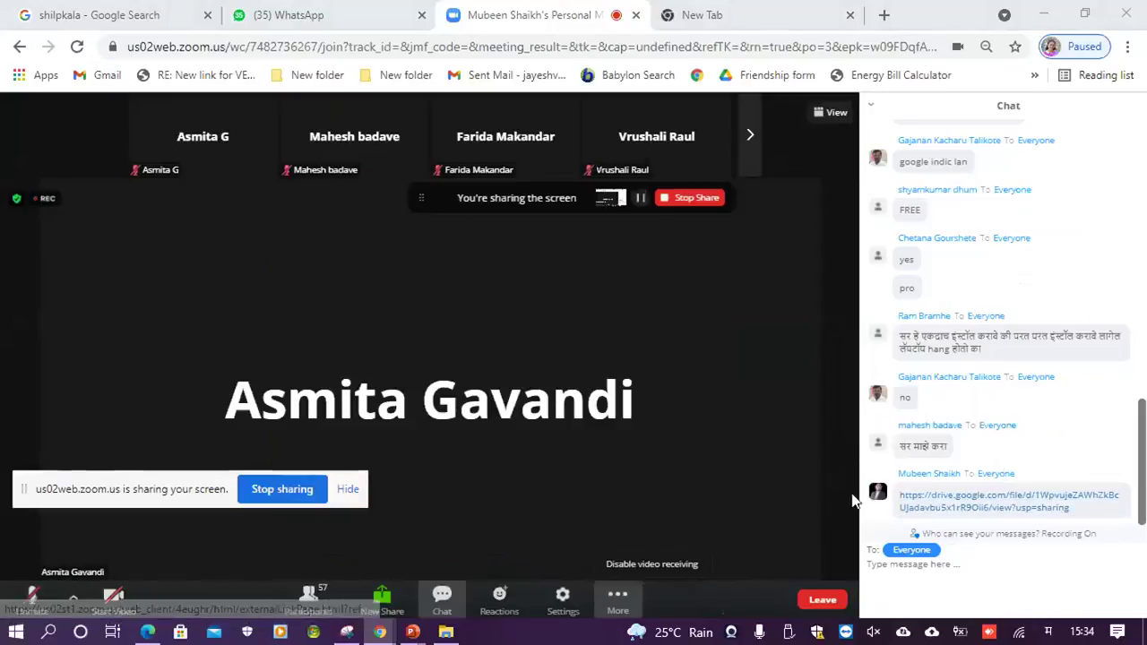
pyautogui.moveTo(896, 498); pyautogui.dragTo(1097, 529)
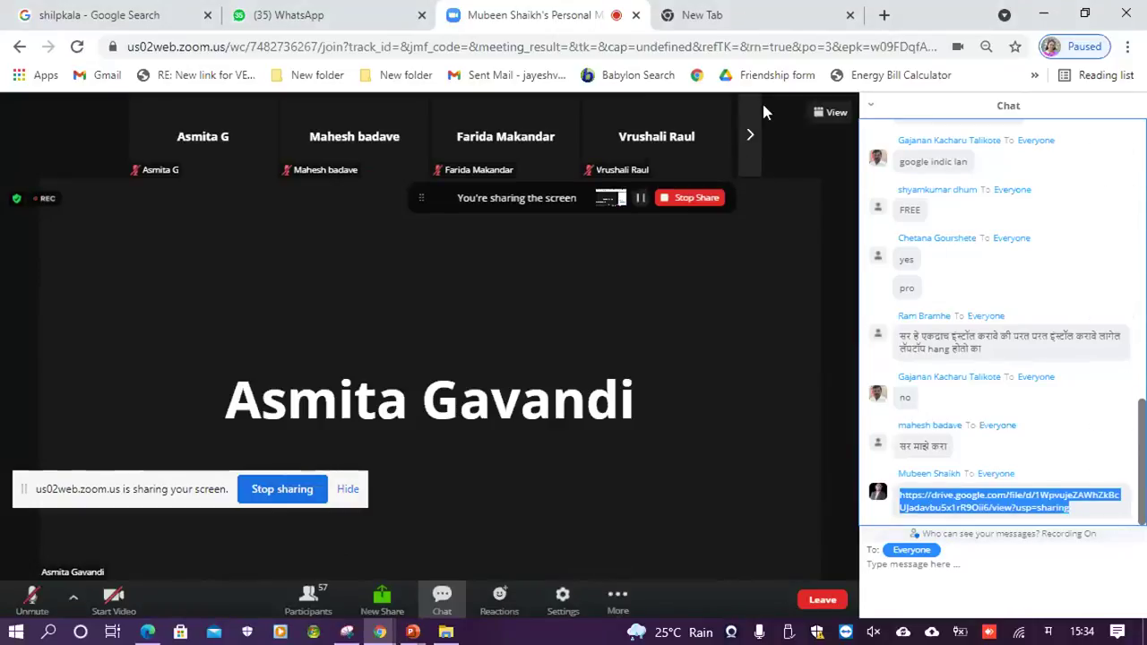
pyautogui.click(740, 20)
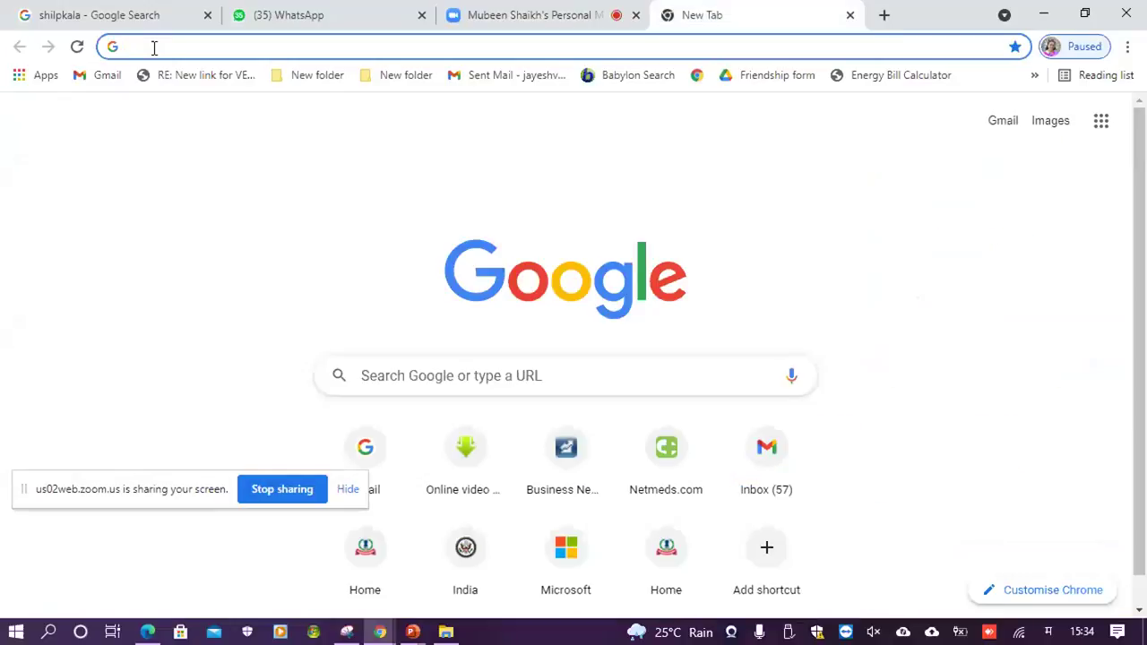
# Step: Paste and load the Drive link, reaching Setup.exe's 'No preview available' download page
pyautogui.hotkey('ctrl', 'v')
pyautogui.press('Return')
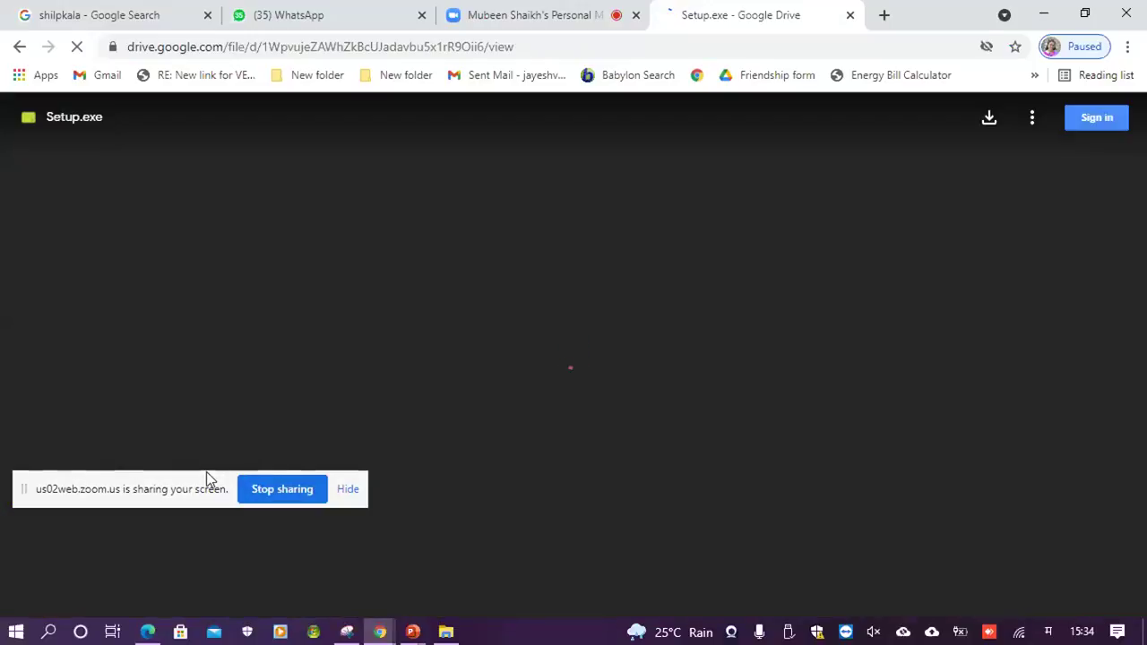
pyautogui.moveTo(207, 486); pyautogui.dragTo(562, 588)
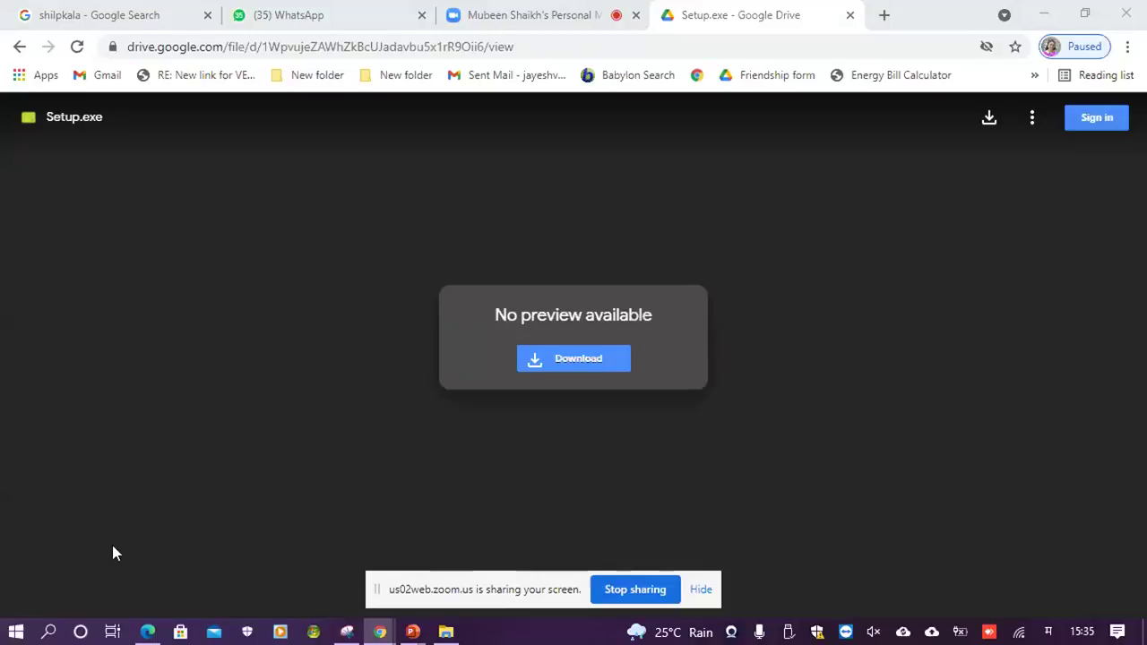
# Step: Download the 693 MB Setup.exe anyway despite the virus warning, saving it to the Desktop
pyautogui.click(567, 359)
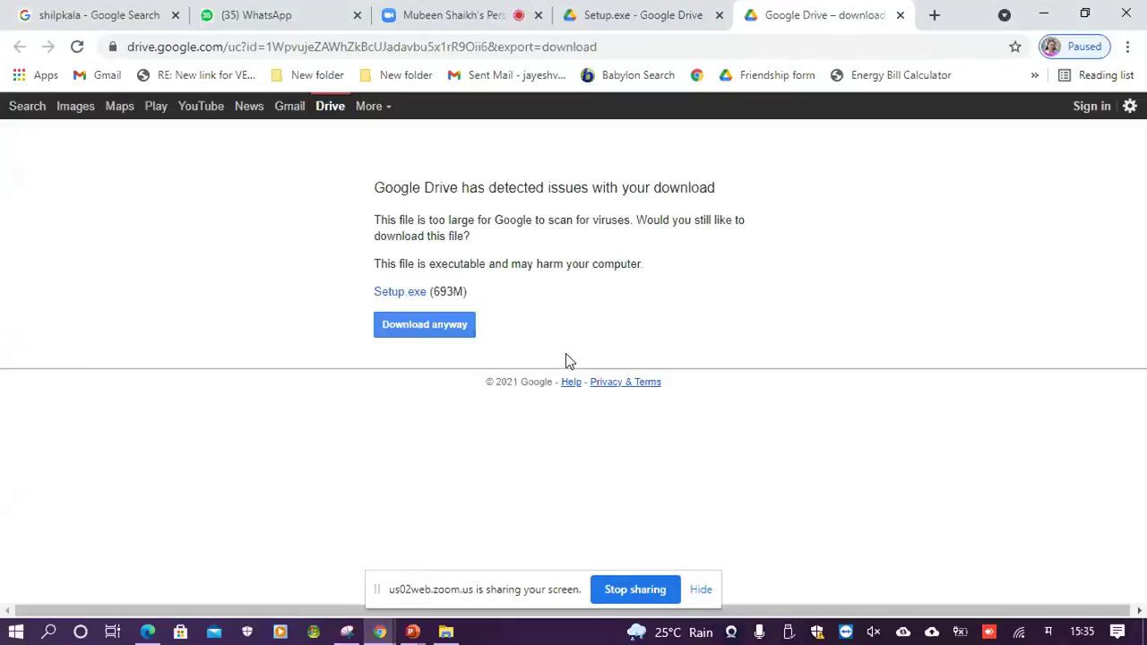
pyautogui.click(426, 325)
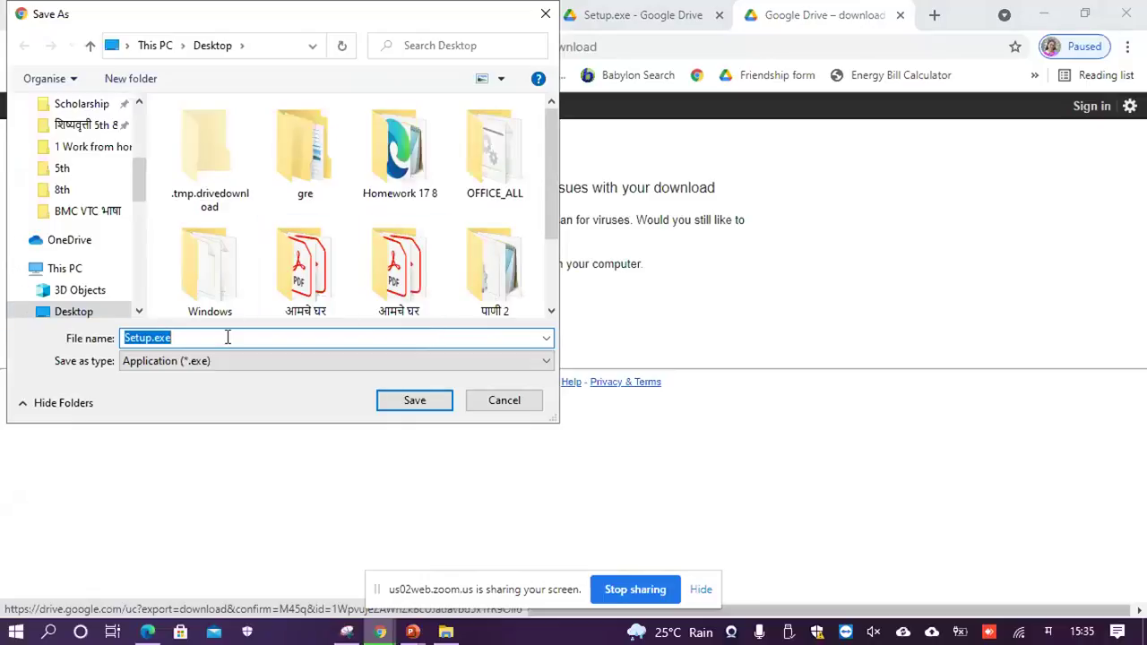
pyautogui.click(414, 403)
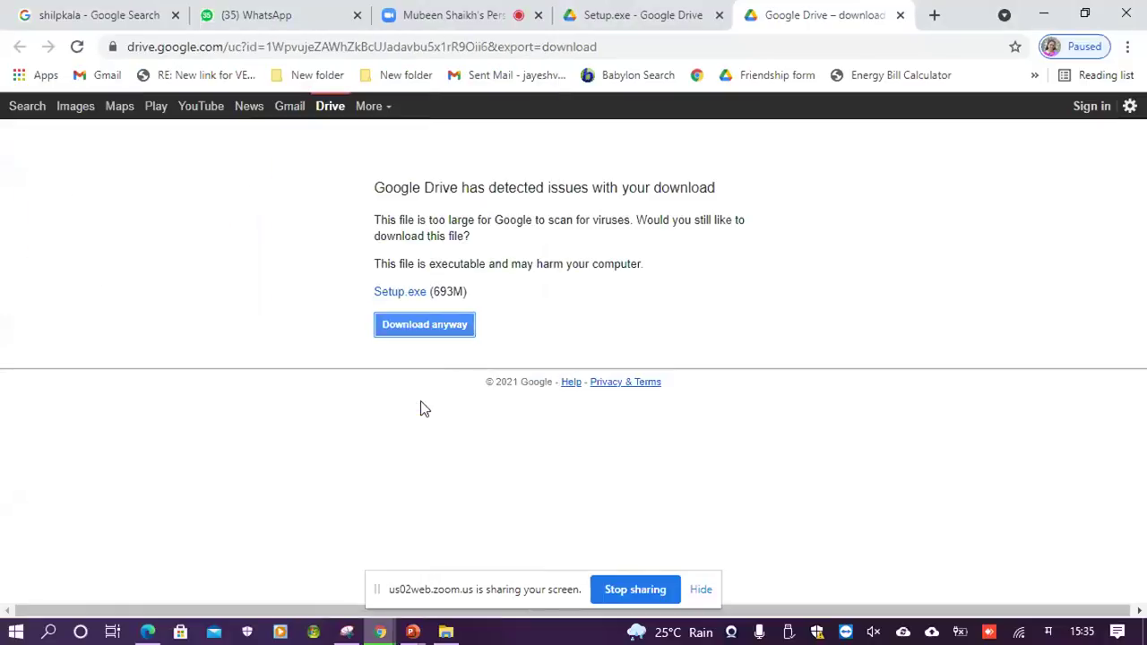
pyautogui.click(1048, 15)
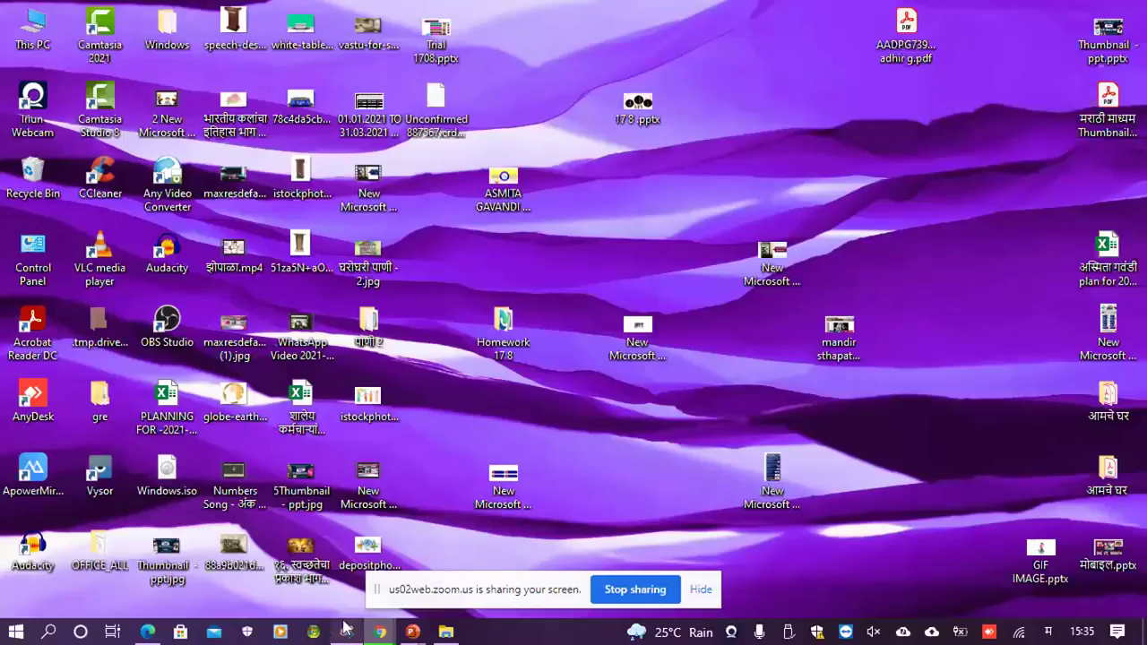
pyautogui.moveTo(387, 633)
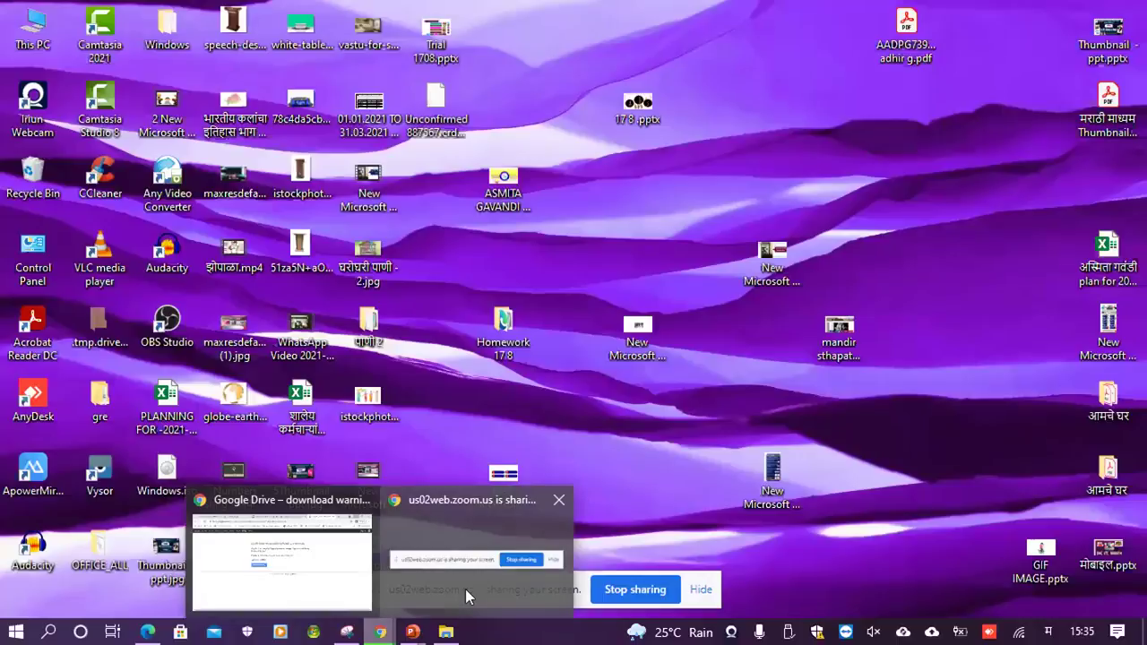
pyautogui.click(332, 611)
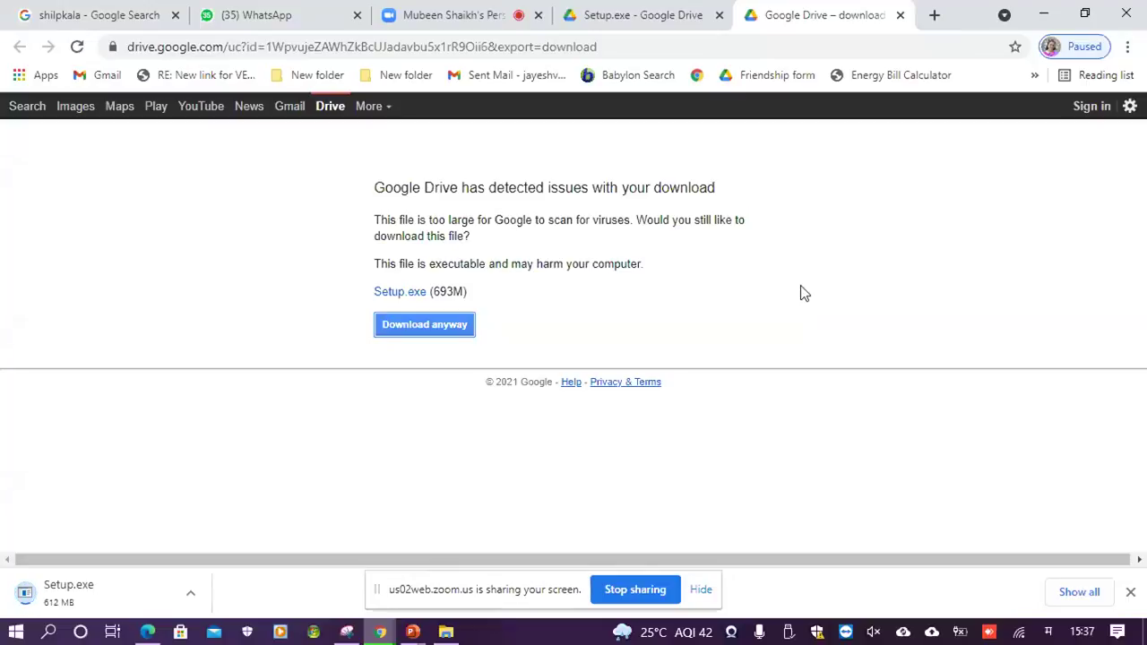
# Step: Wait for the Setup.exe download to finish at 693/693 MB, then minimize Chrome
pyautogui.click(428, 16)
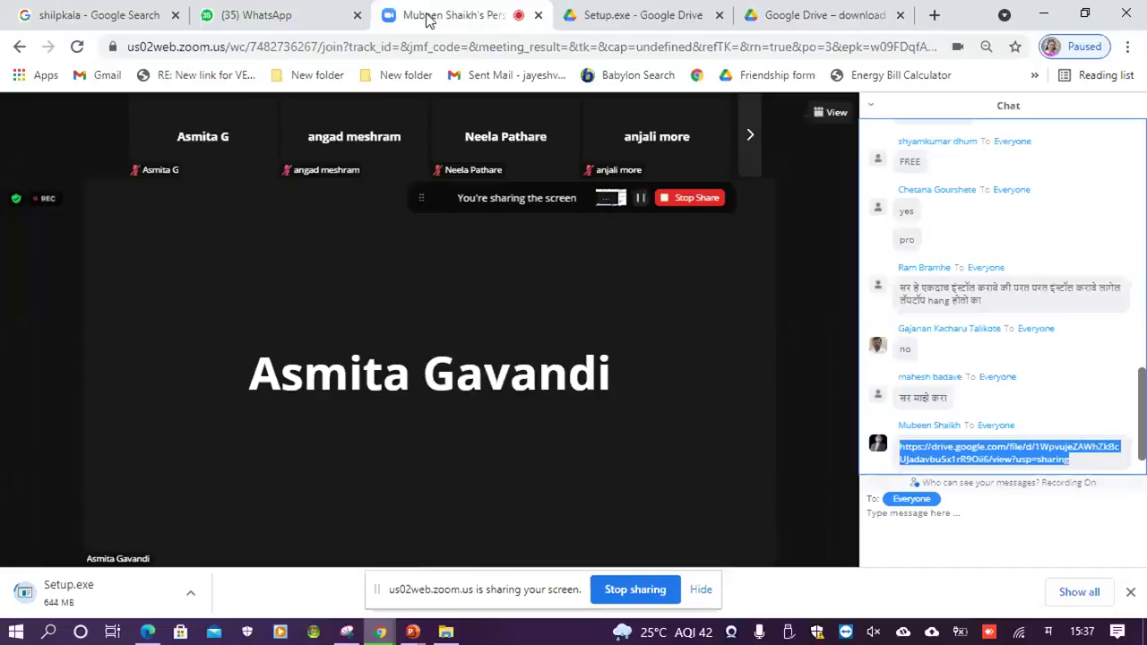
pyautogui.click(816, 16)
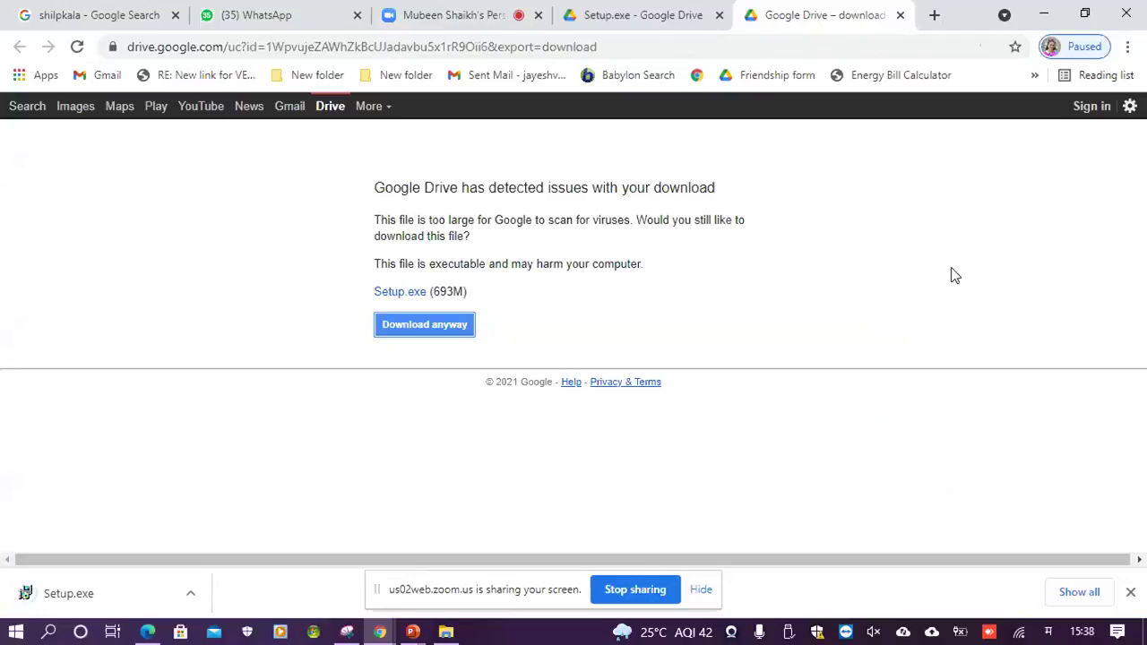
pyautogui.click(1043, 15)
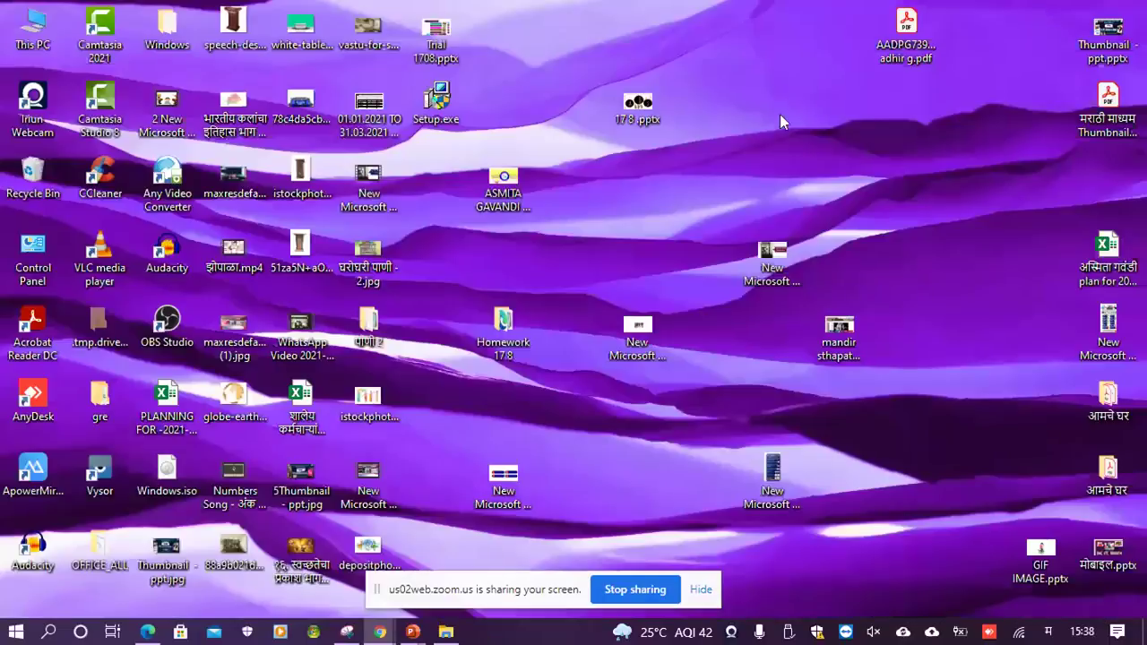
# Step: Run Setup.exe from the desktop and approve the VEGAS Pro 18.0 User Account Control prompt
pyautogui.click(439, 87)
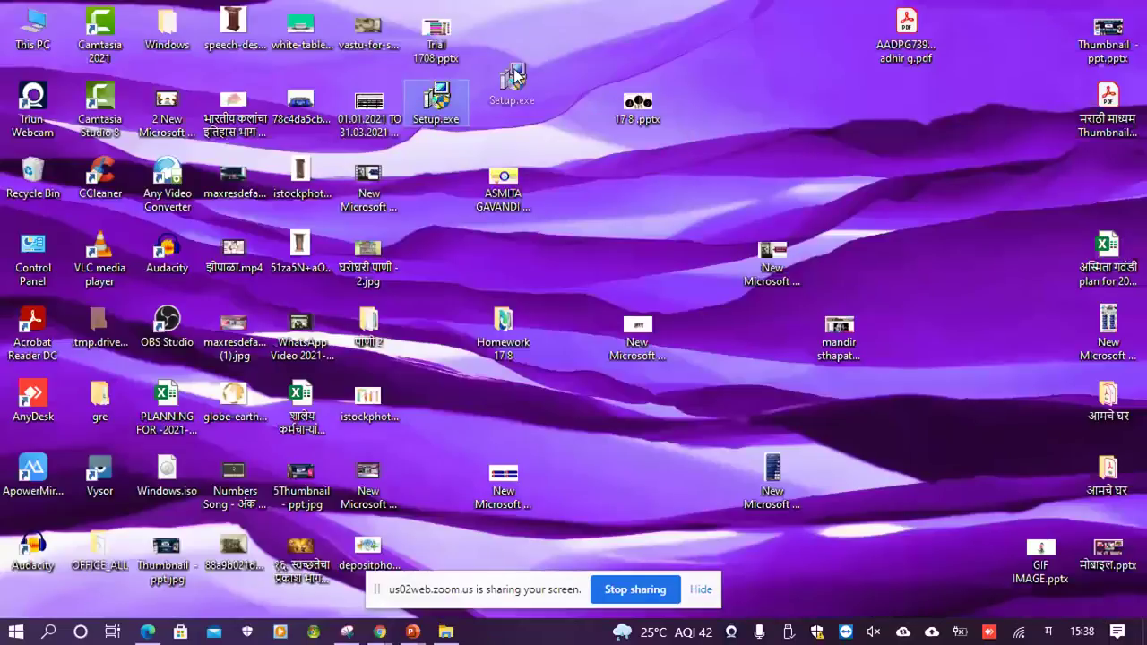
pyautogui.moveTo(439, 98); pyautogui.dragTo(506, 99)
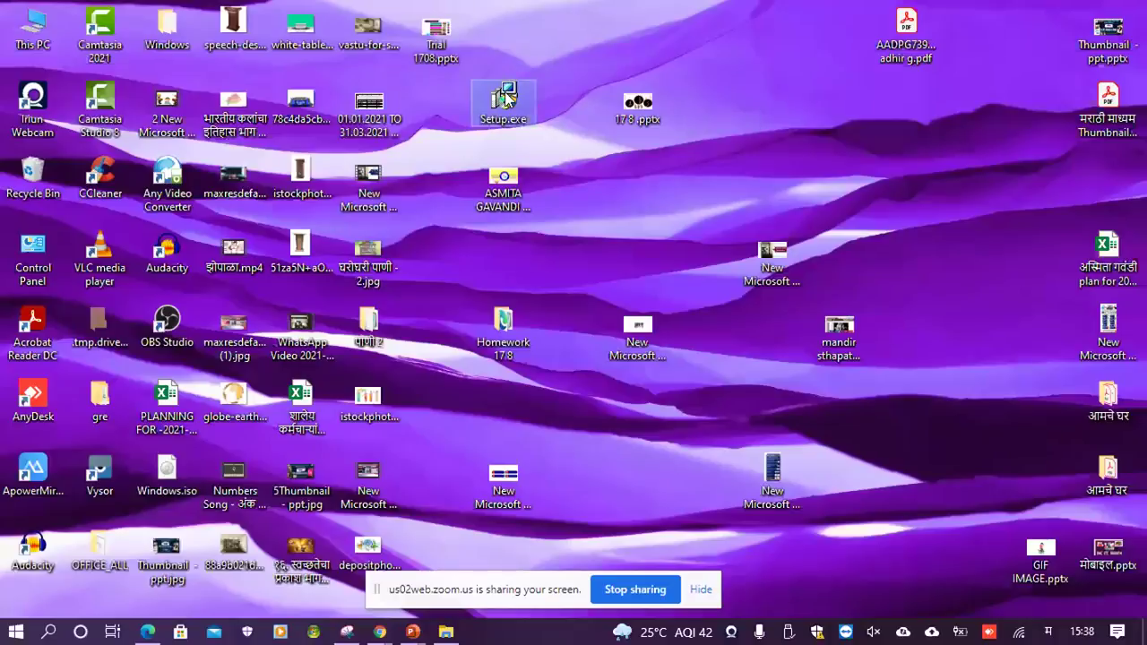
pyautogui.doubleClick(506, 99)
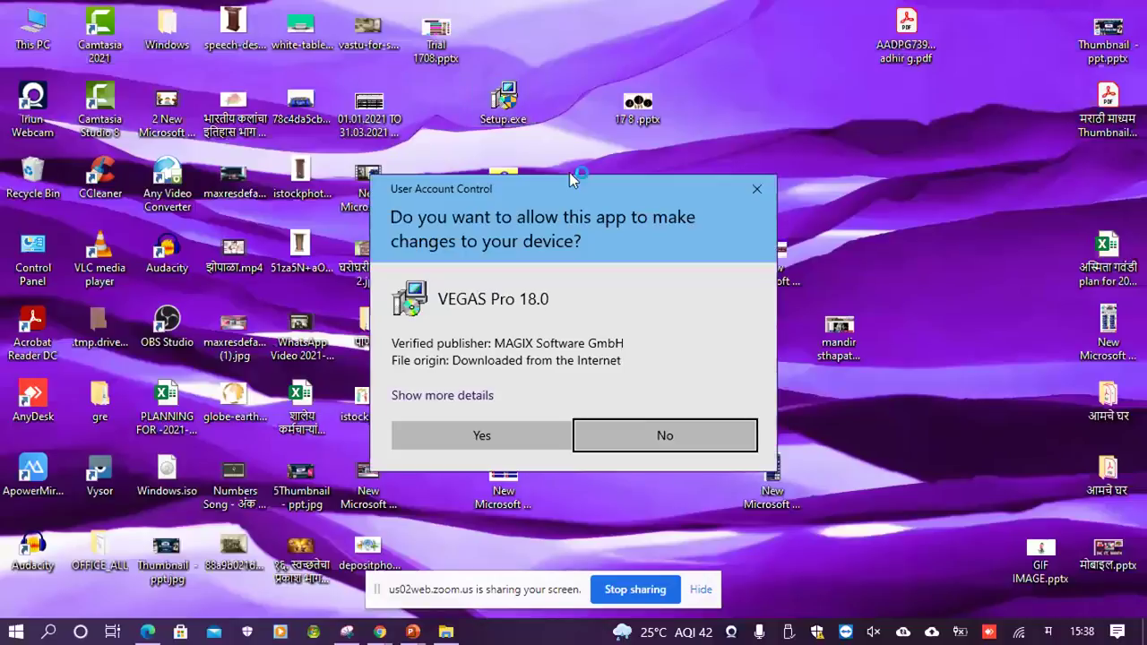
pyautogui.click(487, 436)
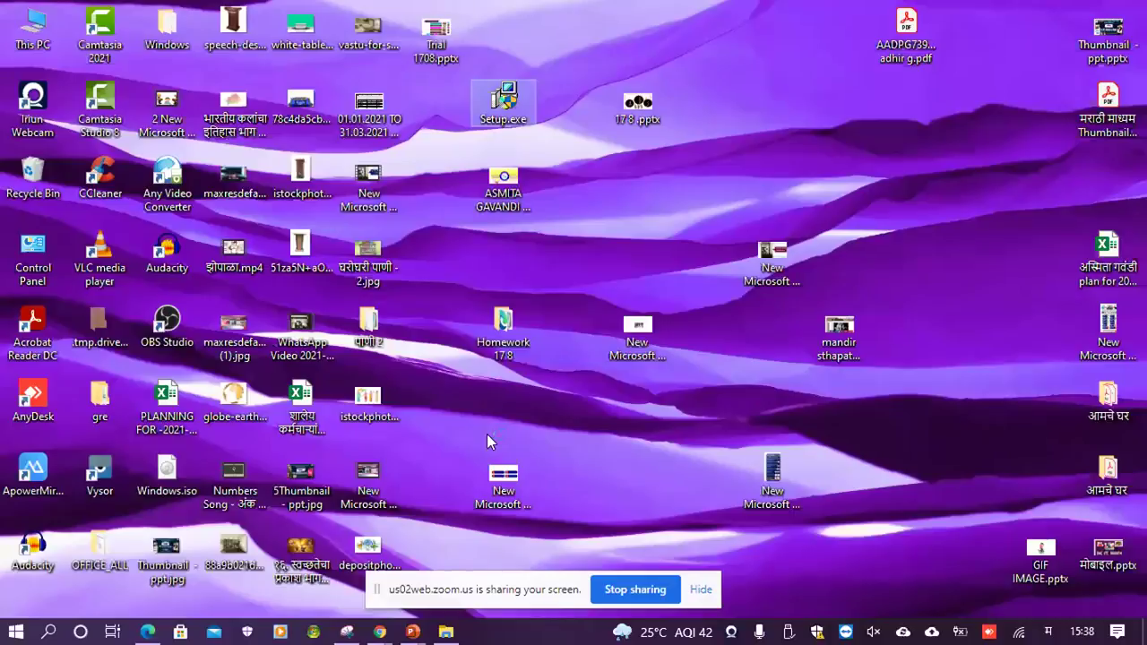
pyautogui.click(613, 208)
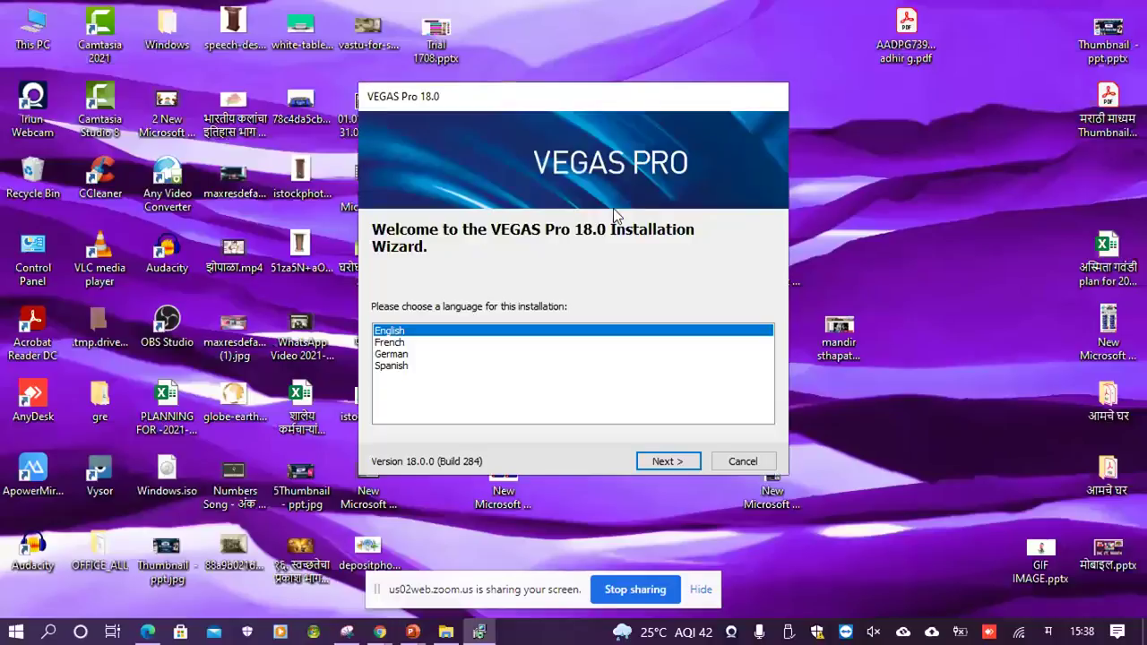
# Step: Continue in English, accept the license terms, and tick 'Create a shortcut on the desktop'
pyautogui.click(664, 461)
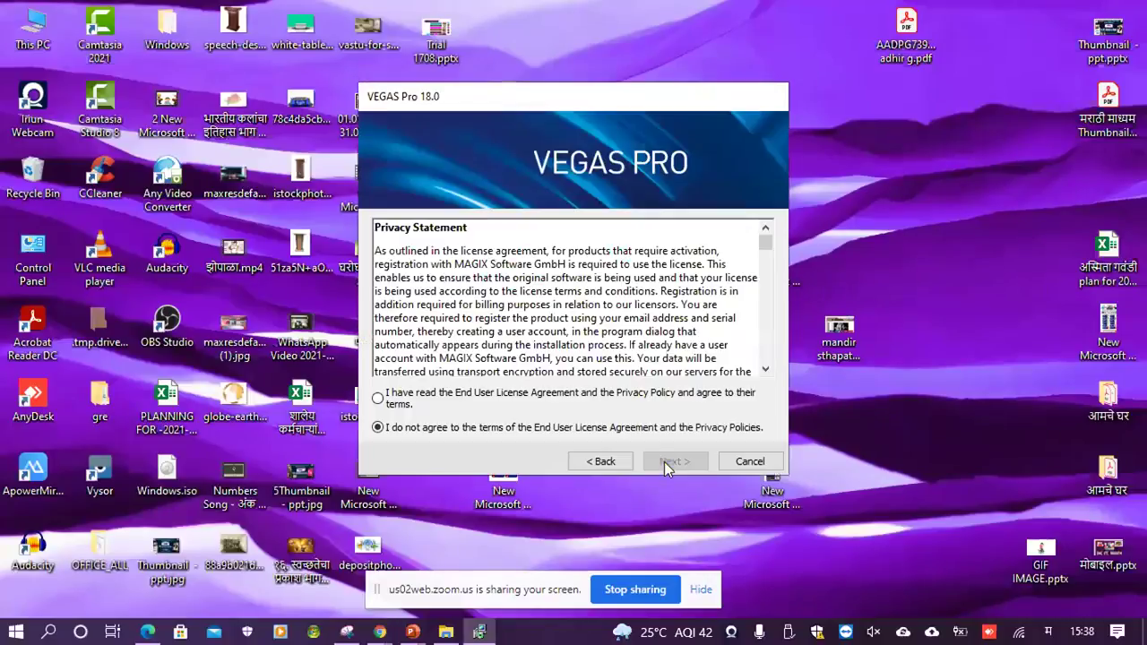
pyautogui.click(378, 399)
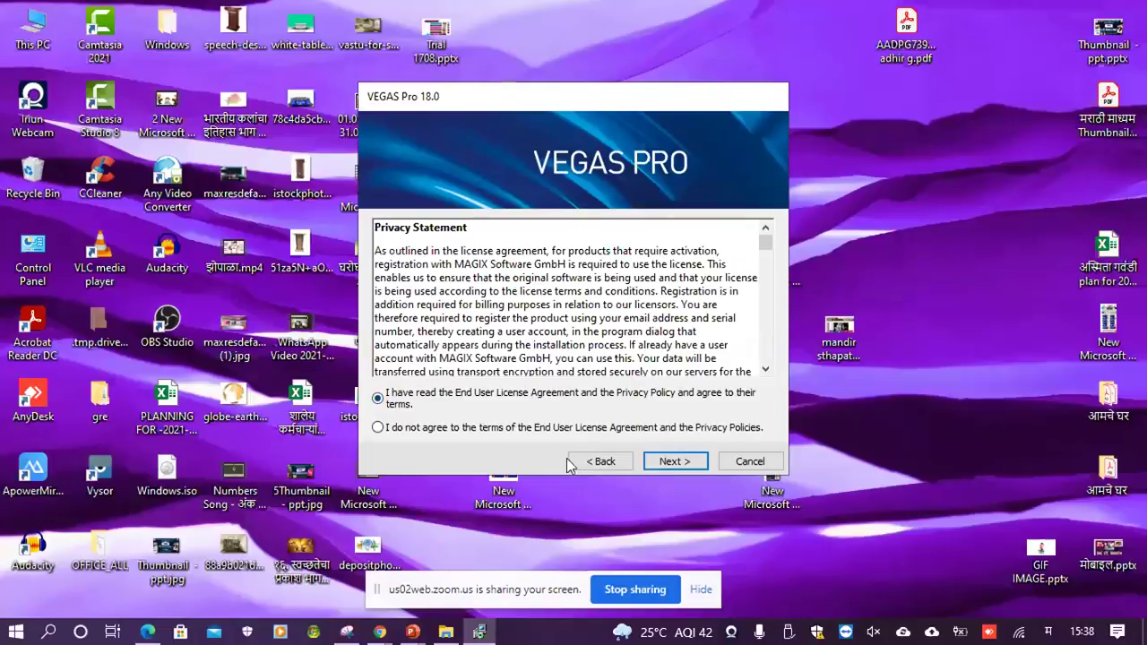
pyautogui.click(667, 464)
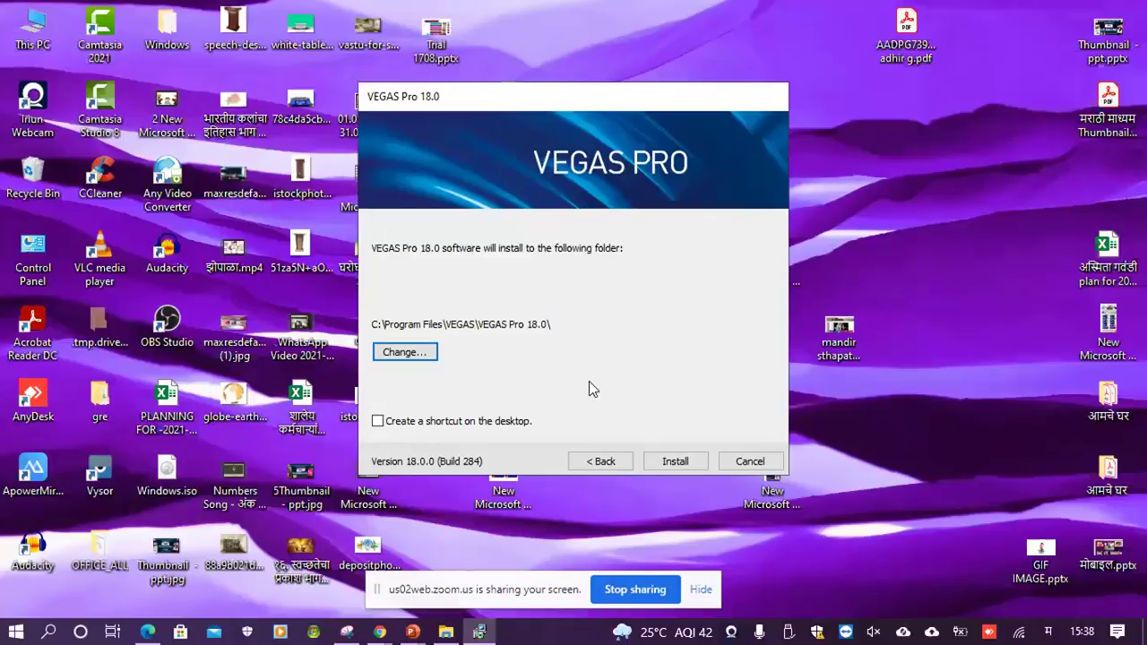
pyautogui.click(378, 421)
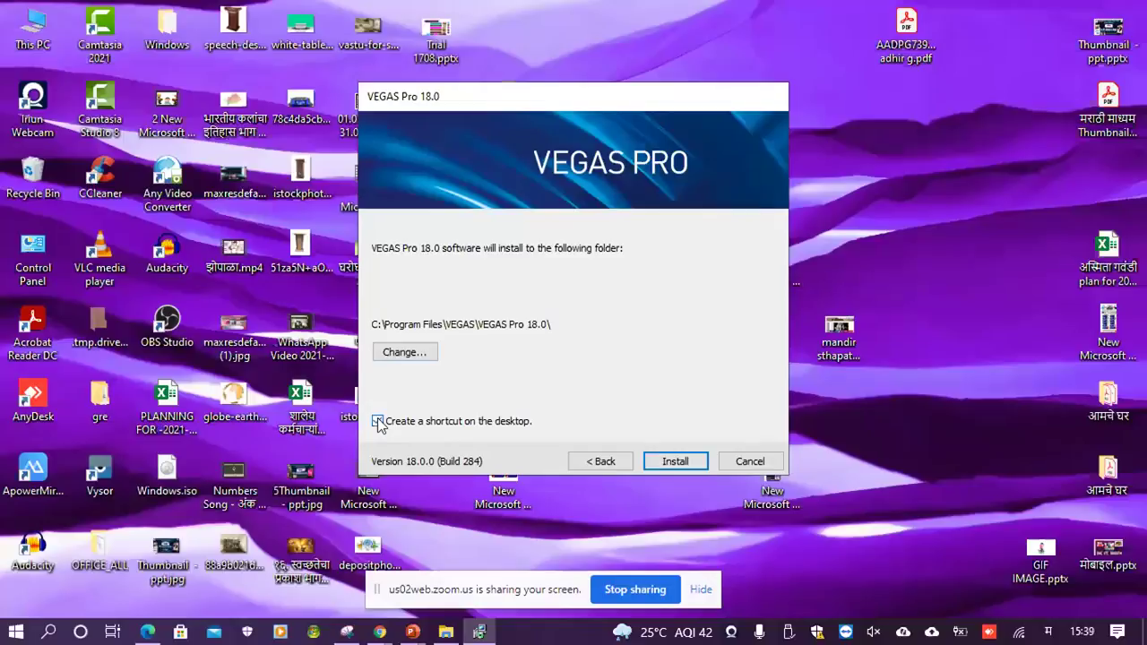
# Step: Start the VEGAS Pro 18.0 installation and unmute the speakers at volume 57
pyautogui.click(675, 462)
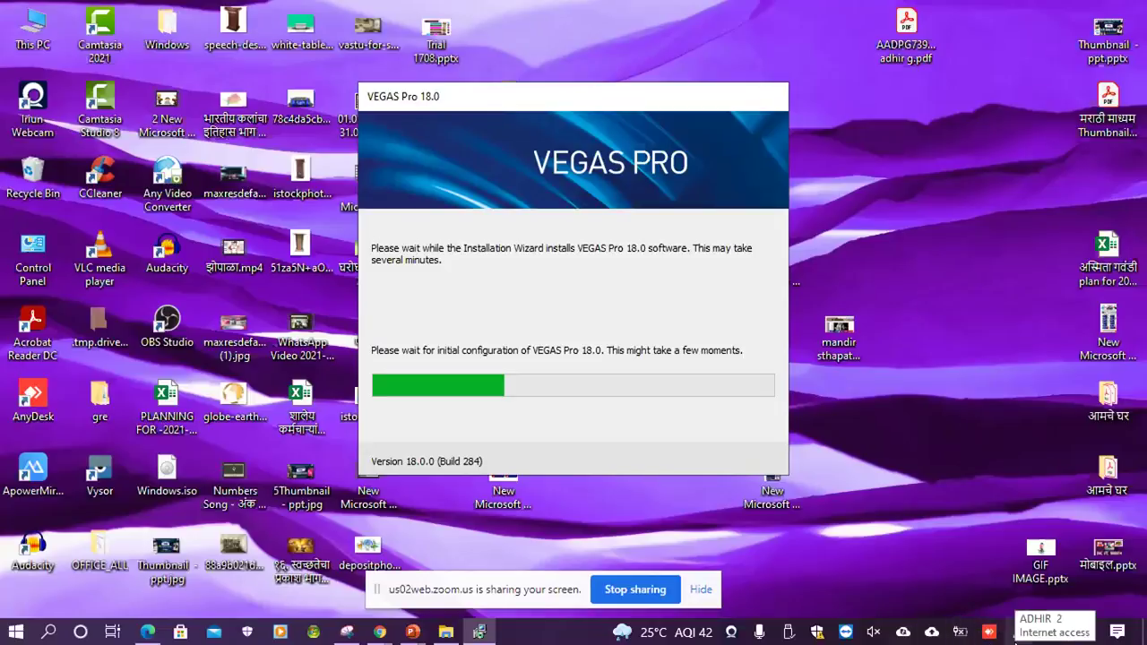
pyautogui.click(874, 633)
pyautogui.moveTo(887, 597); pyautogui.dragTo(1004, 605)
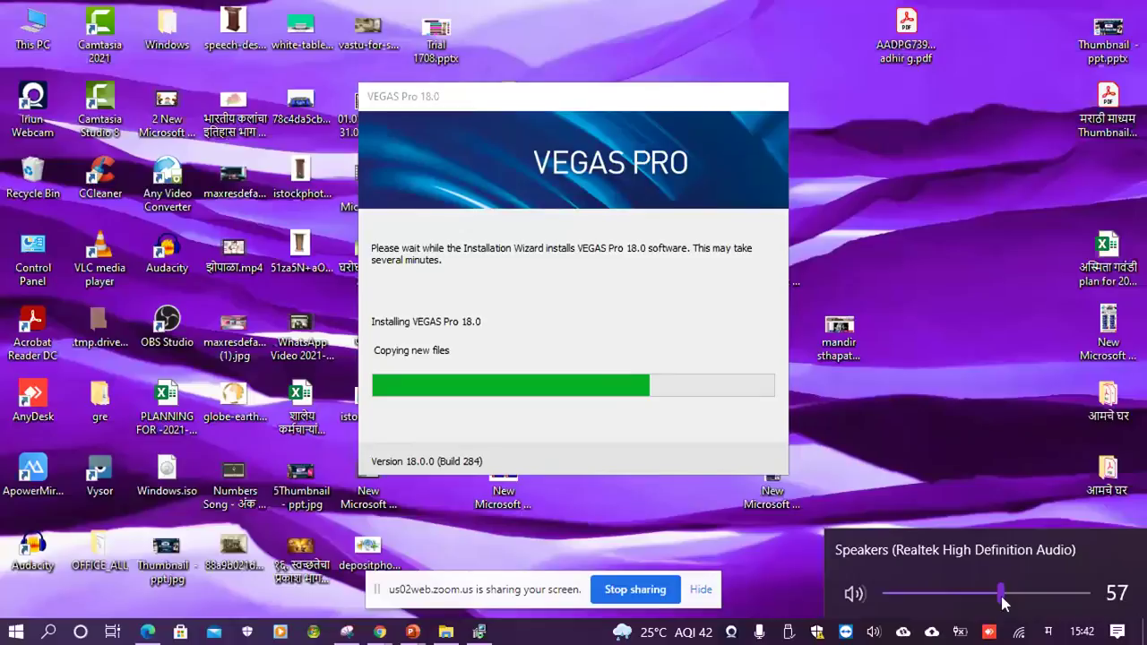
# Step: Turn the speaker volume down to 0 and return to the PowerPoint presentation
pyautogui.moveTo(1004, 603); pyautogui.dragTo(885, 614)
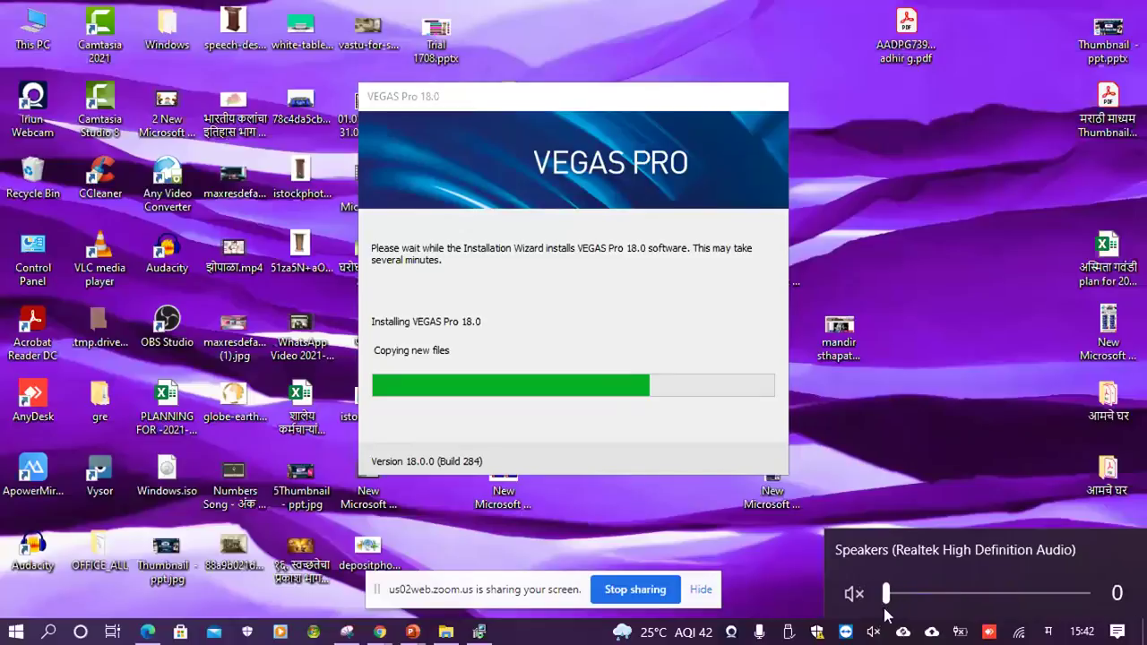
pyautogui.moveTo(888, 595); pyautogui.dragTo(896, 601)
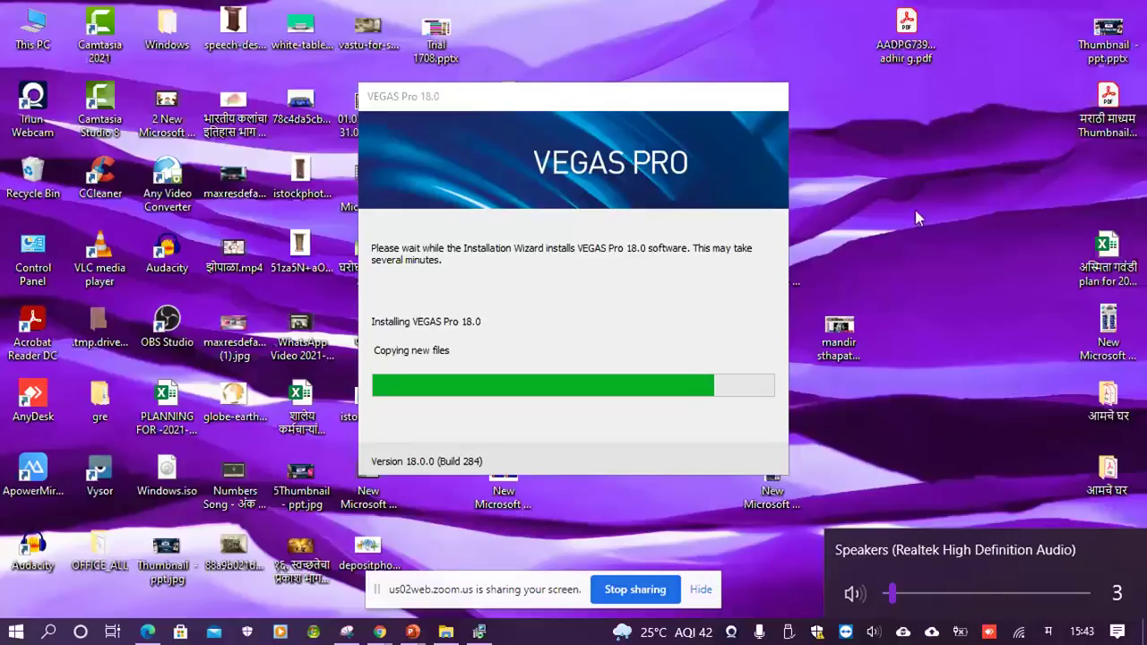
pyautogui.moveTo(413, 631)
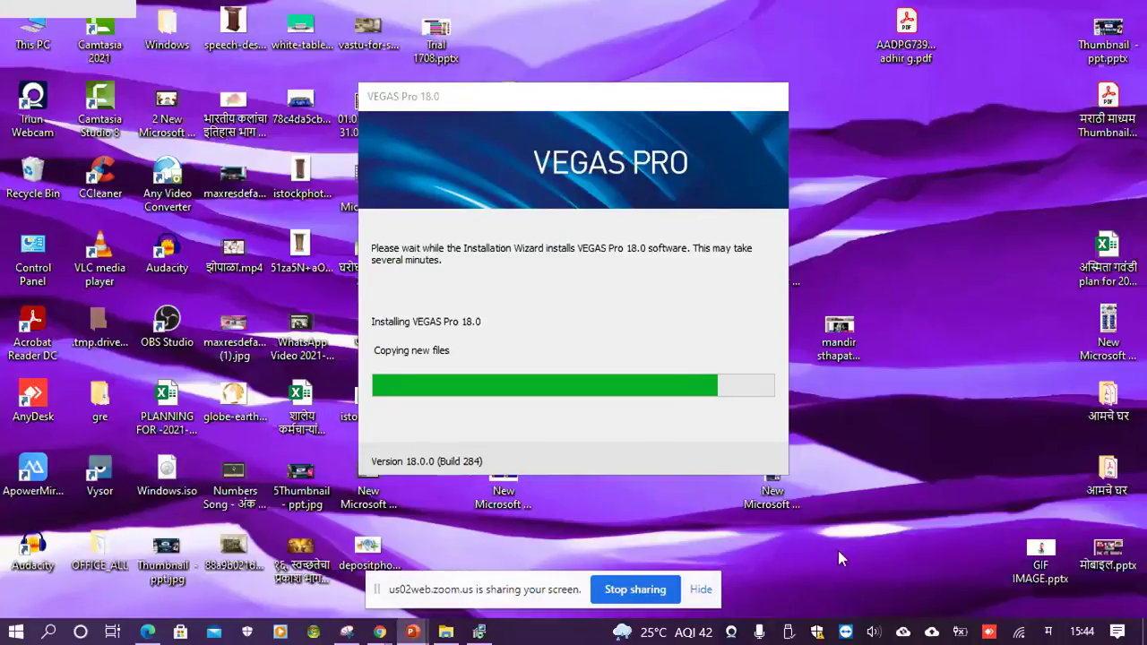
pyautogui.hotkey('alt', 'Tab')
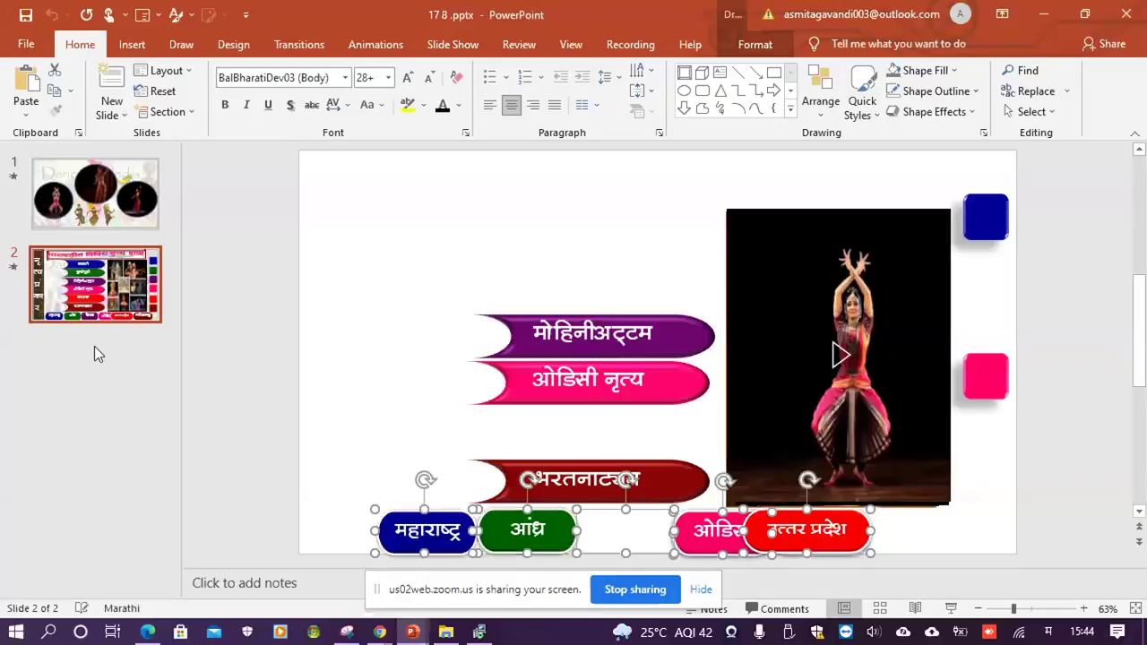
# Step: Insert a blank slide 3 after slide 2, then minimise PowerPoint to reveal the installer
pyautogui.click(100, 336)
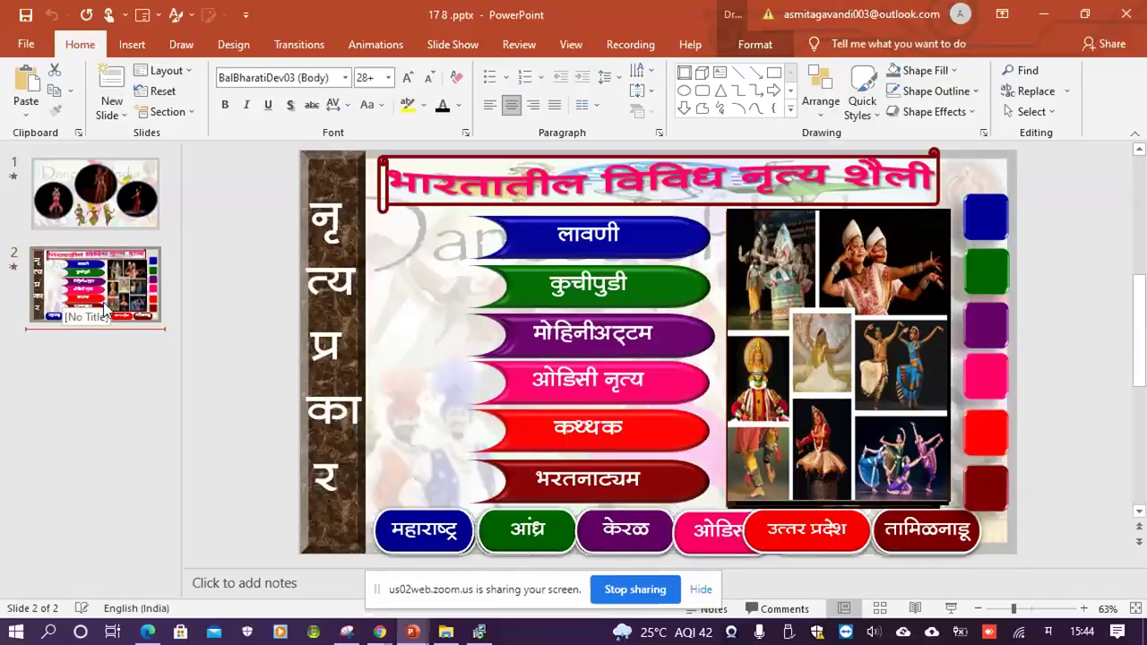
pyautogui.press('Return')
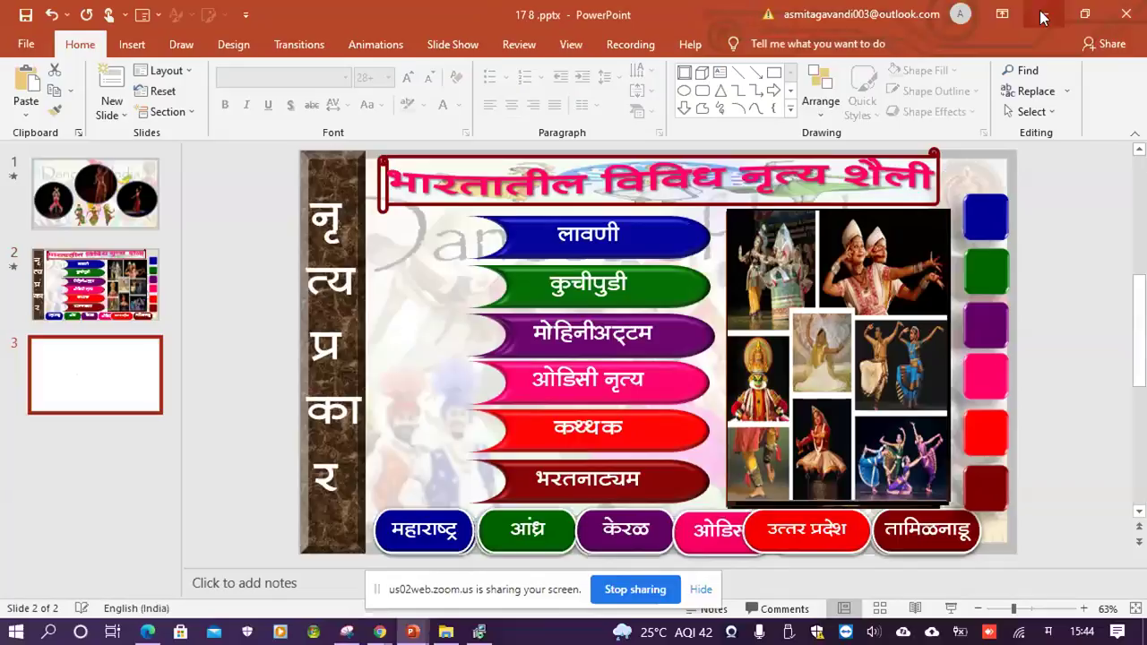
pyautogui.click(1042, 16)
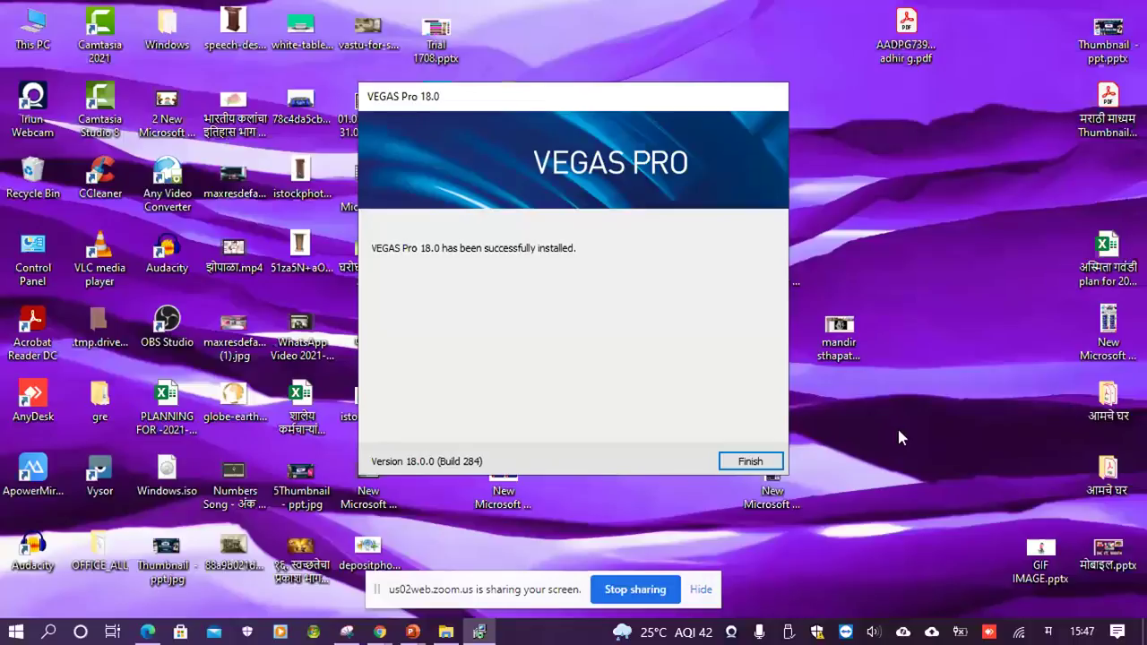
# Step: Move the completed VEGAS Pro installer dialog aside and close it with Finish
pyautogui.moveTo(706, 106); pyautogui.dragTo(673, 45)
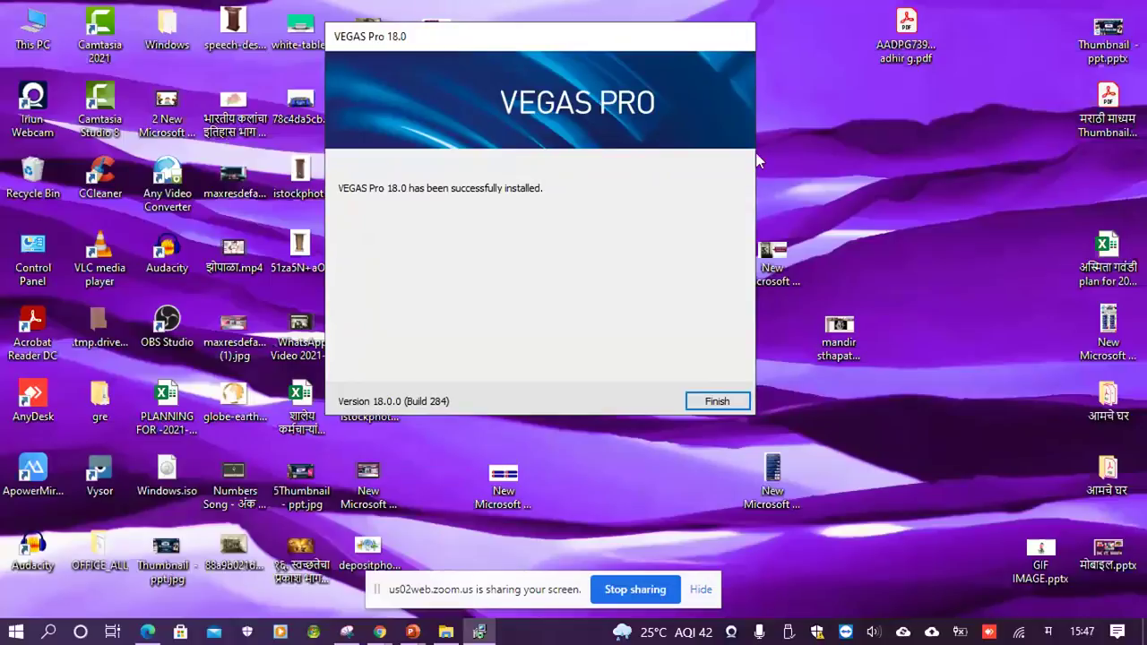
pyautogui.click(720, 402)
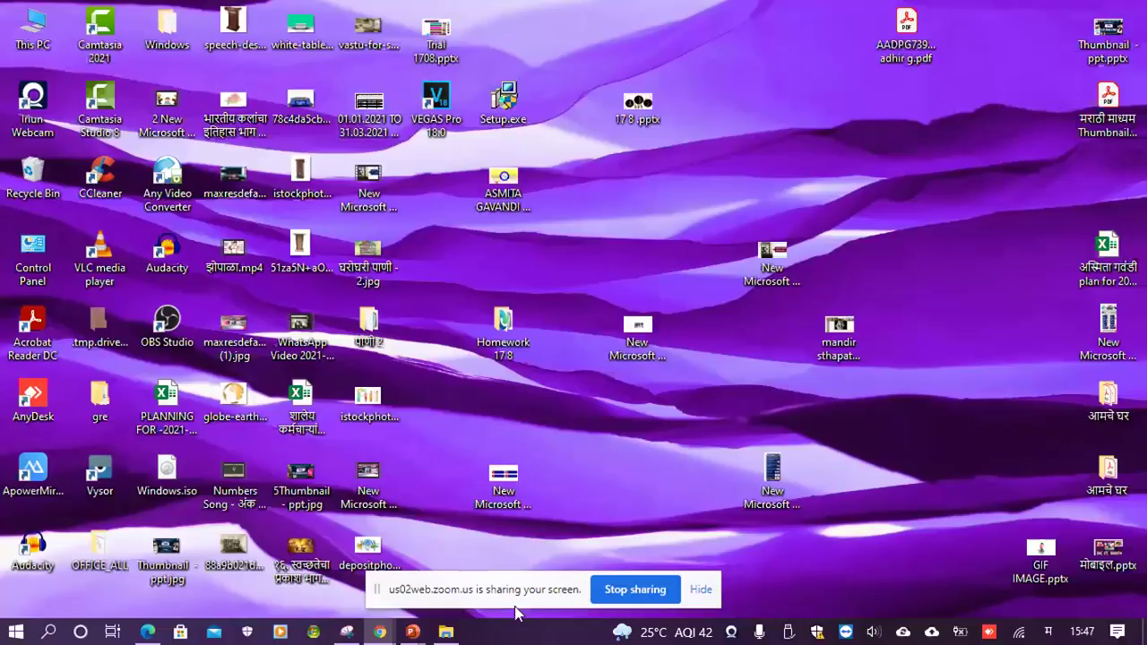
pyautogui.moveTo(410, 632)
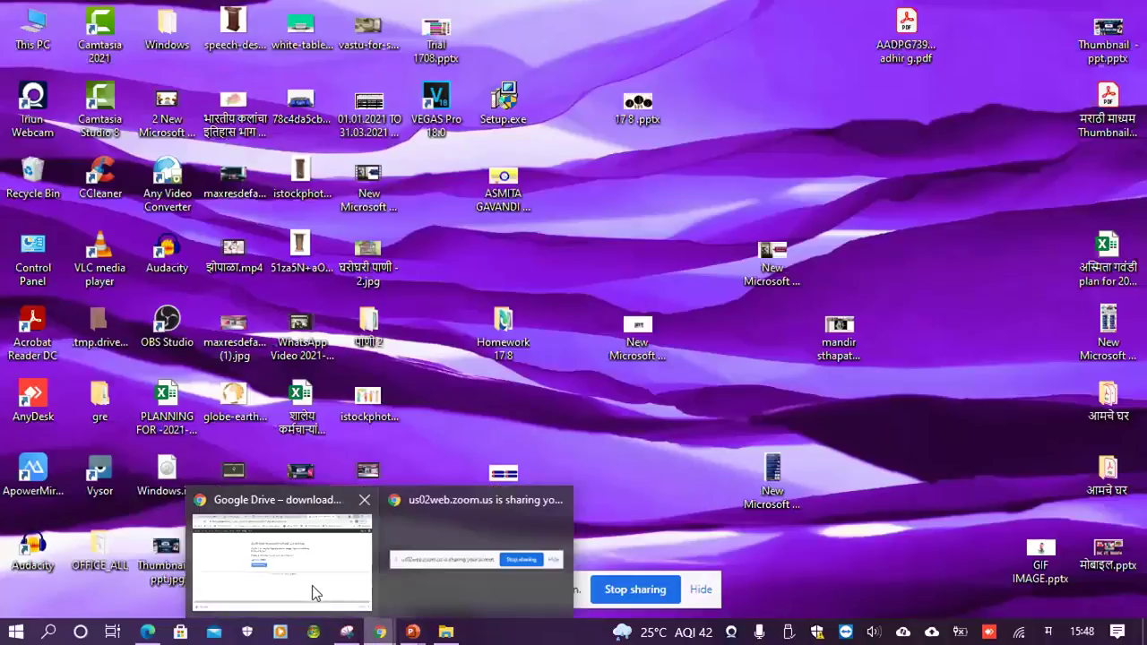
# Step: Bring Chrome forward from the taskbar and switch to the Zoom meeting tab
pyautogui.click(313, 590)
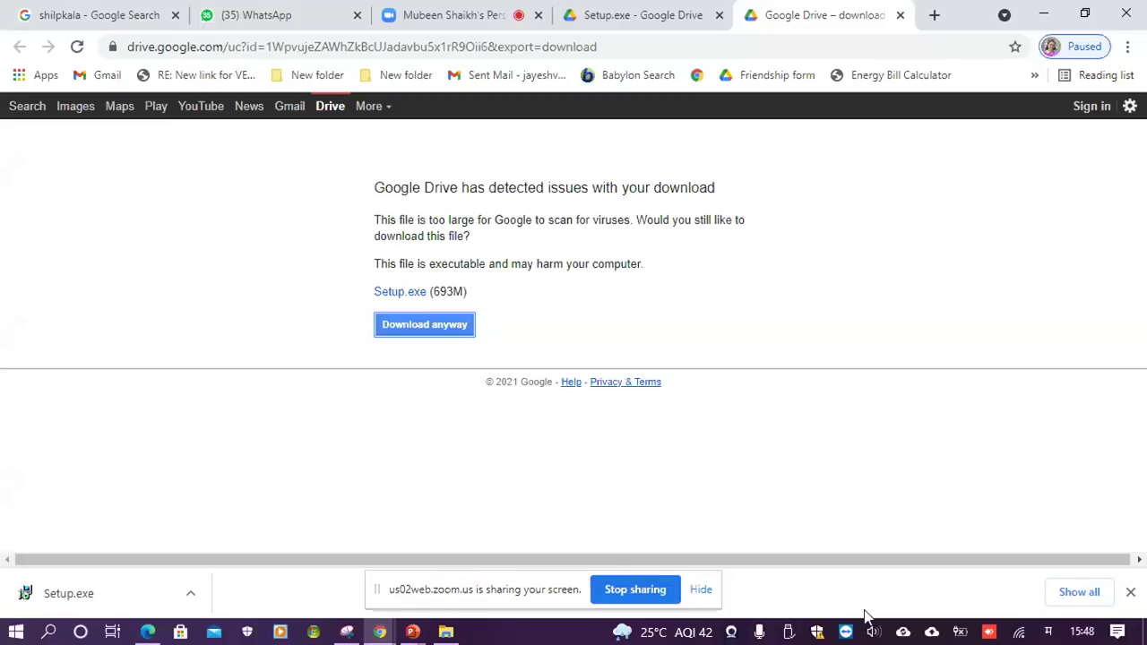
pyautogui.click(436, 18)
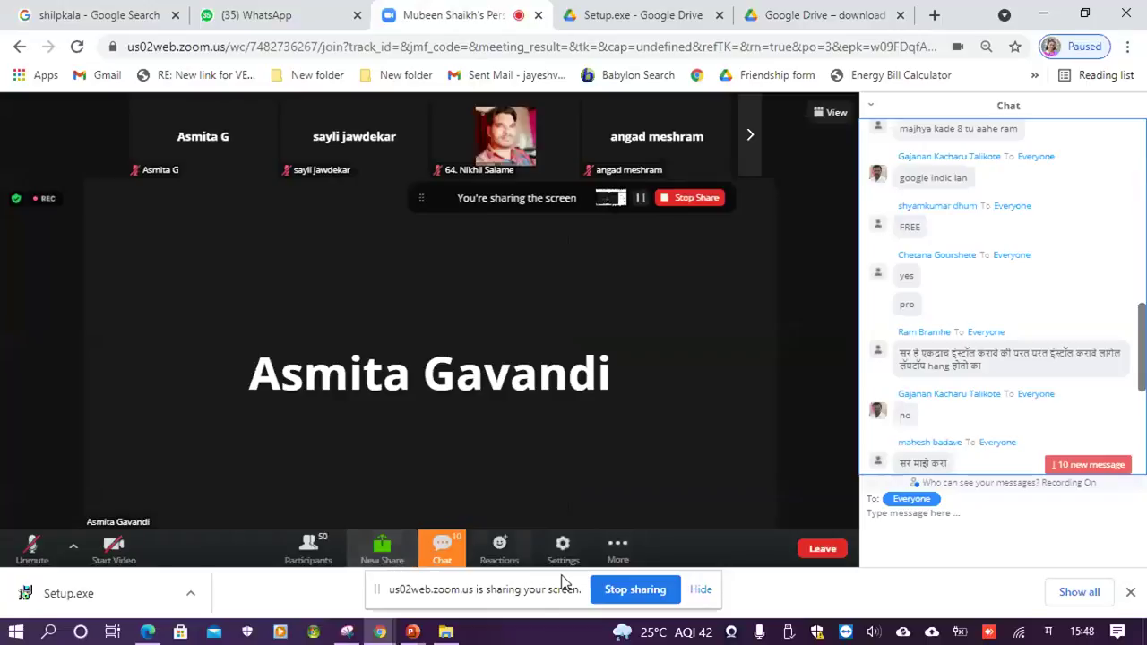
# Step: Scroll the Zoom chat to the newest message and select its Google Drive link
pyautogui.click(636, 592)
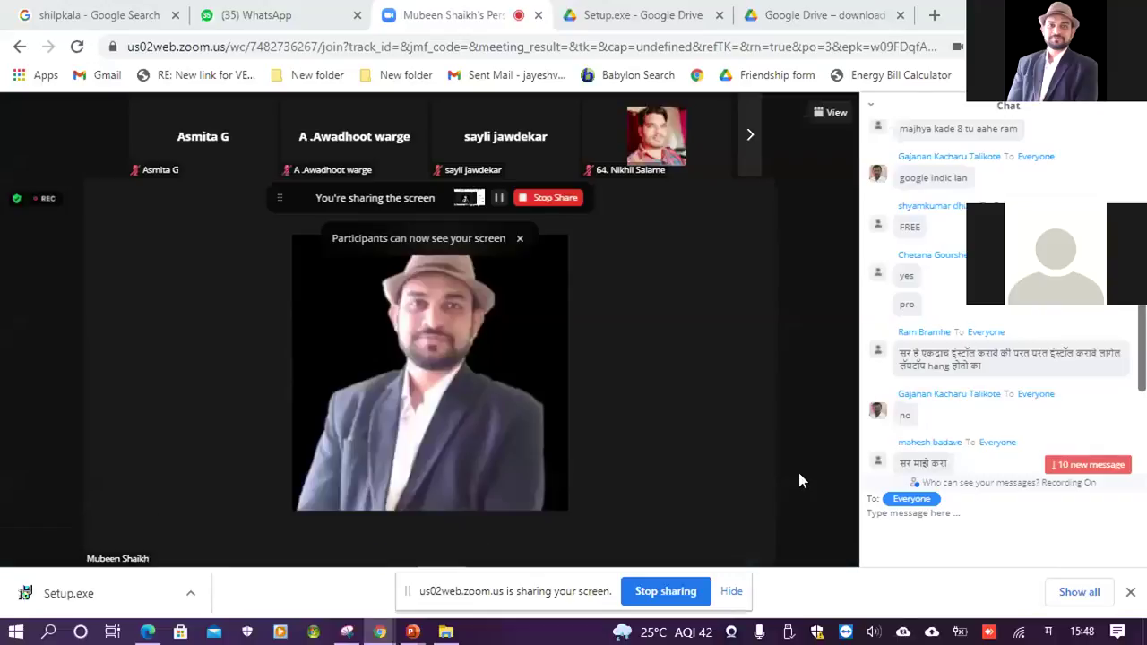
pyautogui.click(898, 527)
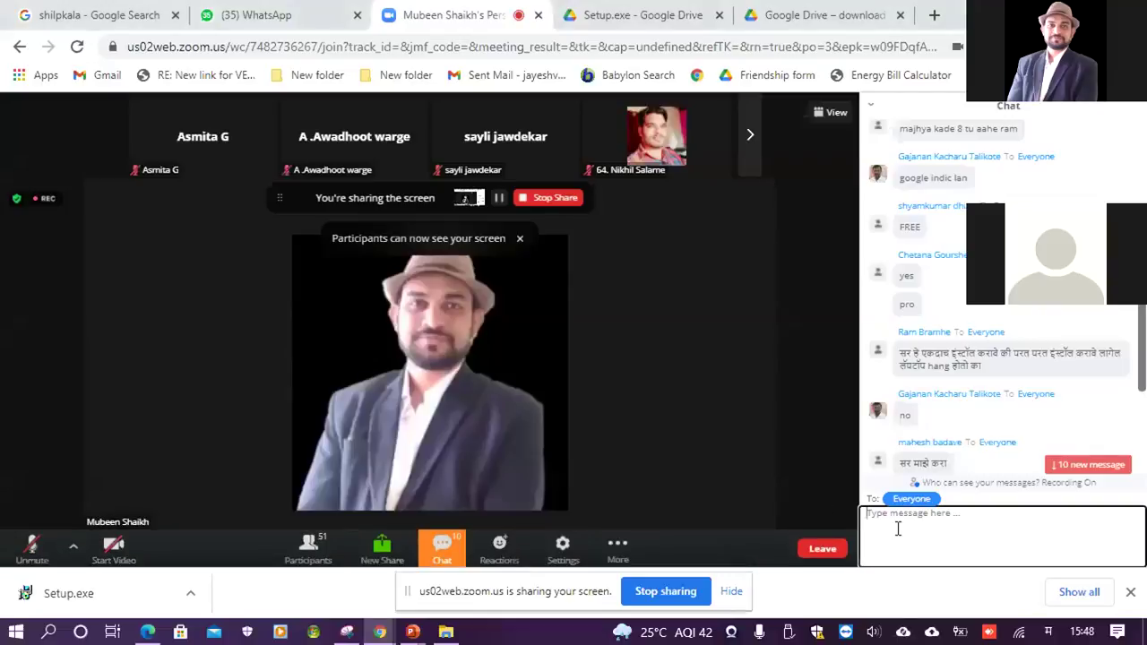
pyautogui.moveTo(1141, 372); pyautogui.dragTo(1144, 517)
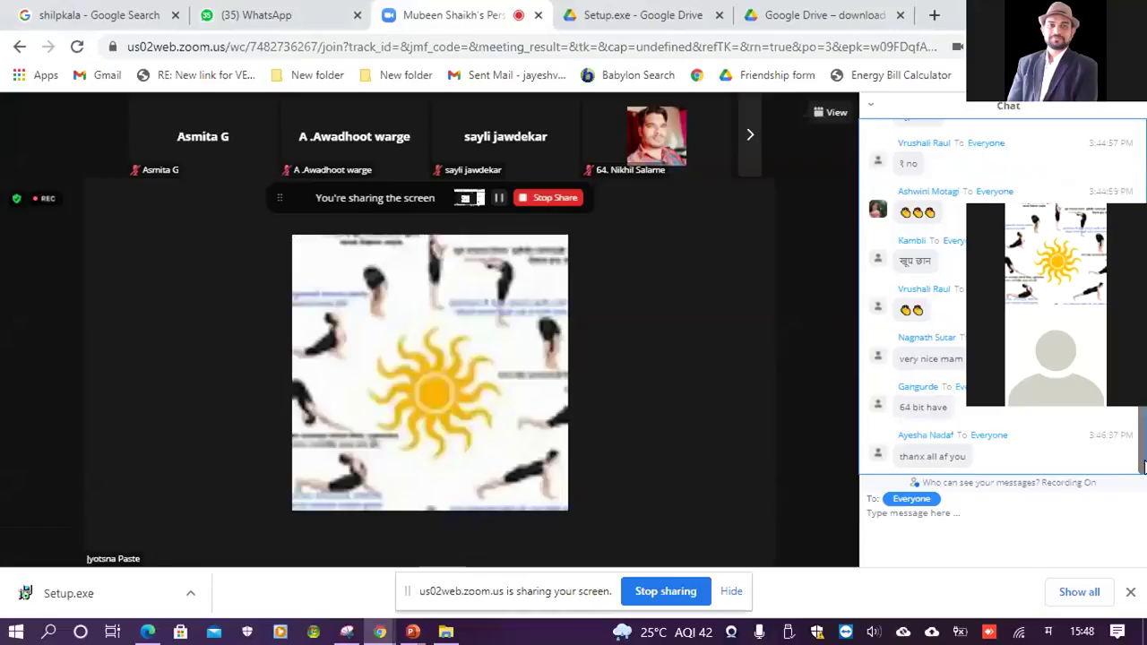
pyautogui.moveTo(1143, 475); pyautogui.dragTo(1143, 384)
pyautogui.scroll(-10, 994, 296)
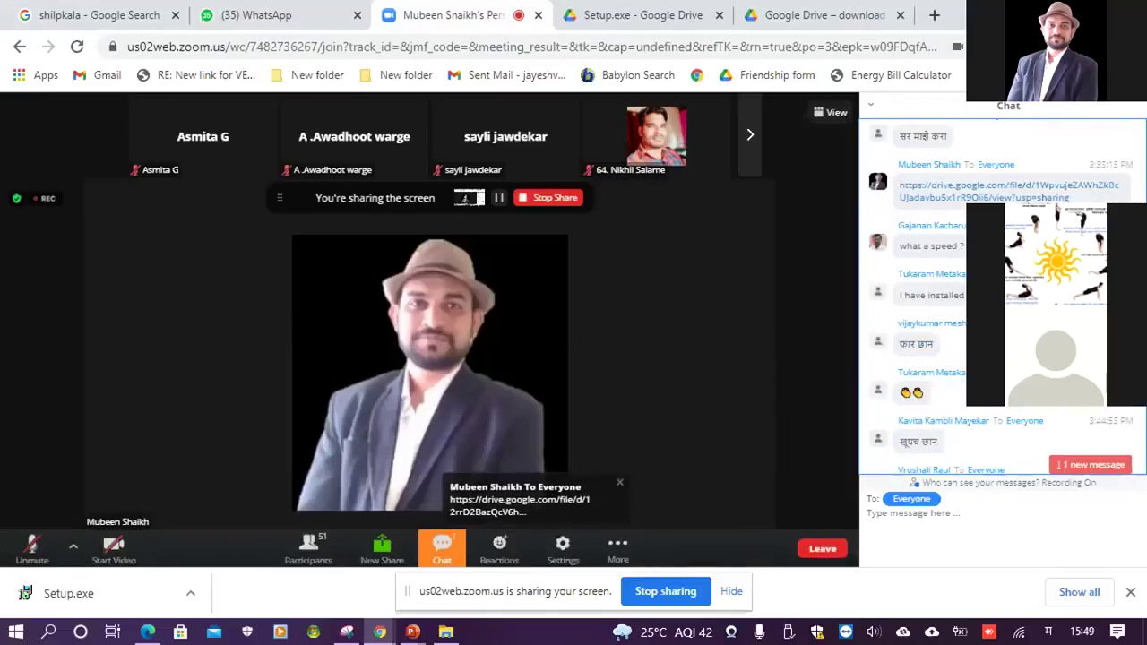
pyautogui.scroll(-8, 995, 295)
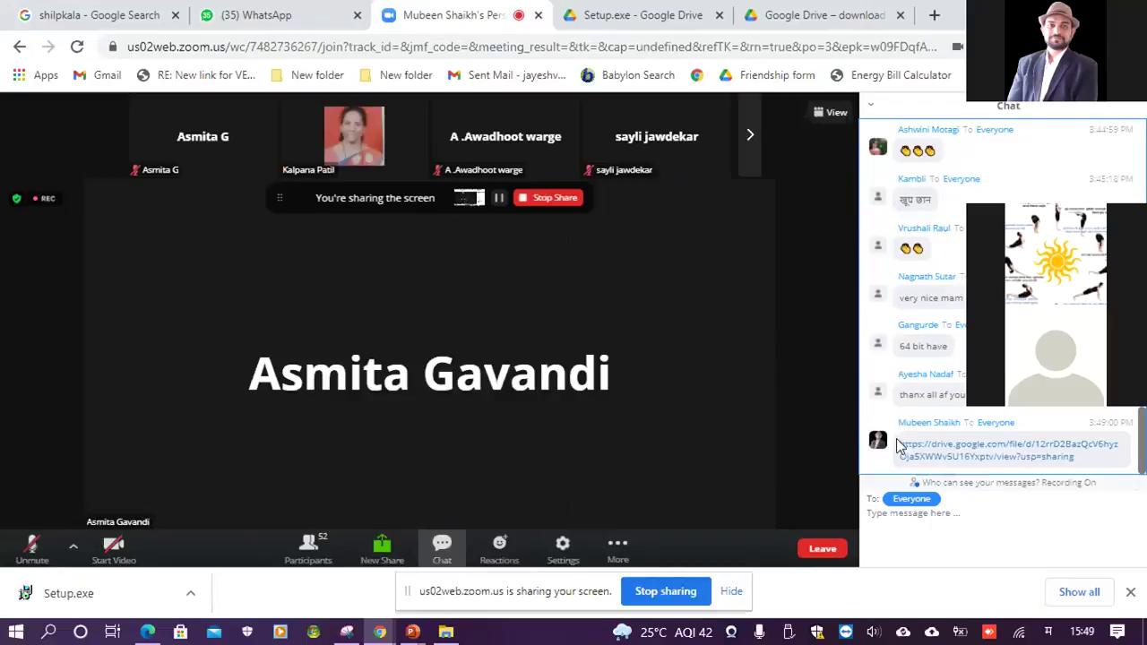
pyautogui.moveTo(898, 441)
pyautogui.mouseDown()
pyautogui.moveTo(912, 457)
pyautogui.moveTo(1006, 476)
pyautogui.moveTo(1101, 482)
pyautogui.moveTo(1088, 464)
pyautogui.moveTo(995, 478)
pyautogui.moveTo(972, 453)
pyautogui.moveTo(903, 462)
pyautogui.moveTo(882, 450)
pyautogui.mouseUp()
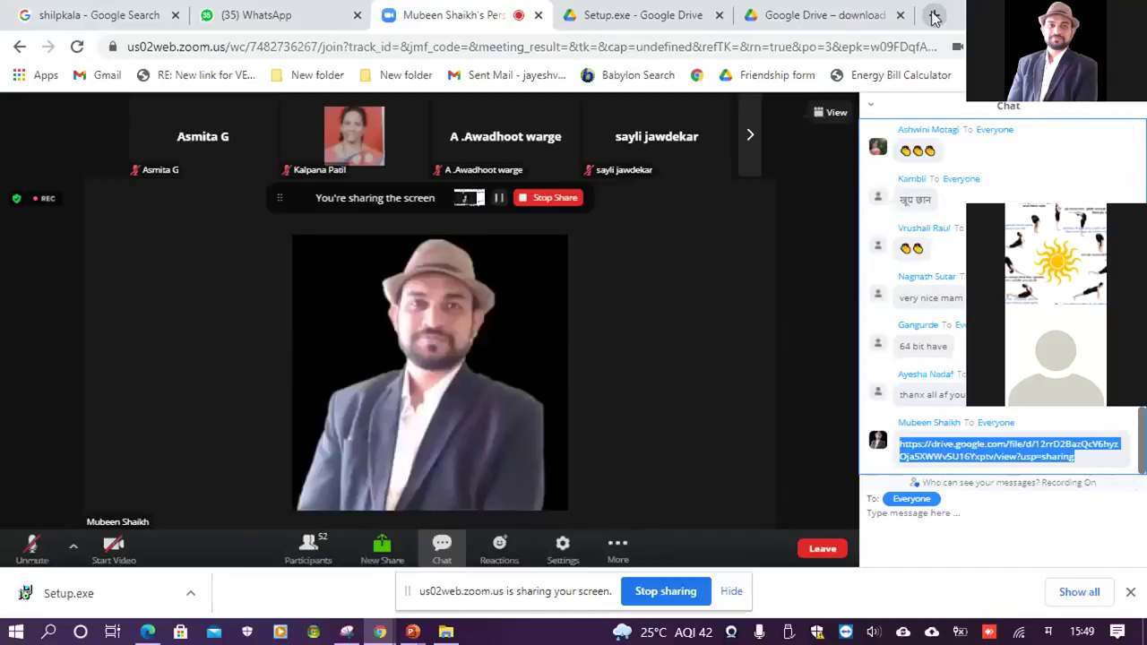
pyautogui.click(933, 14)
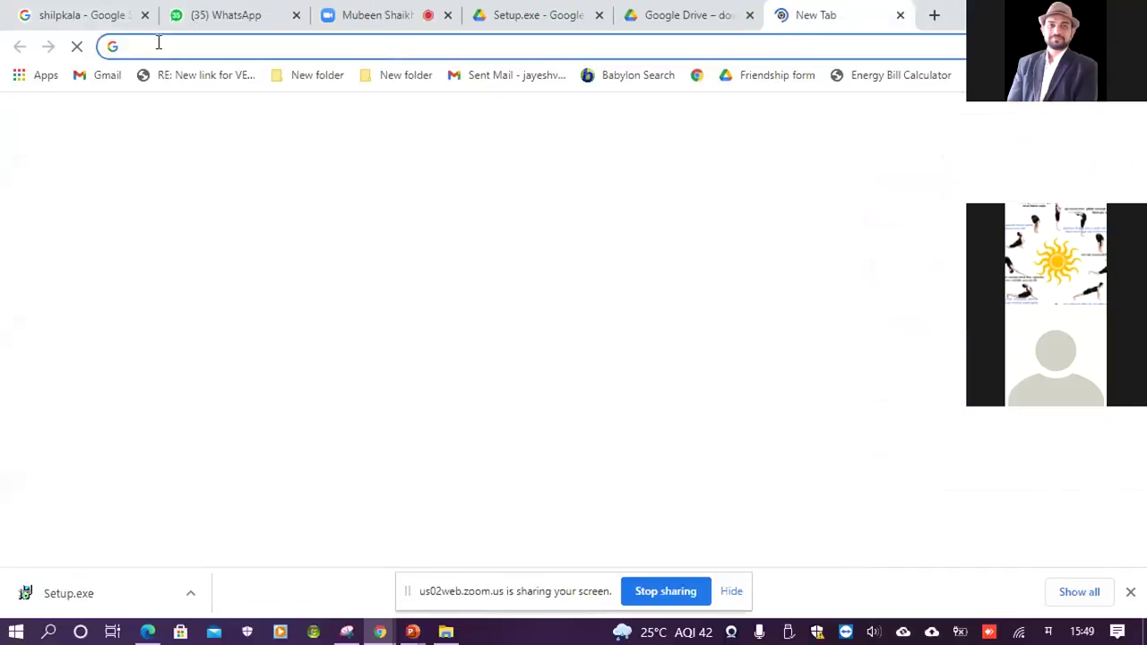
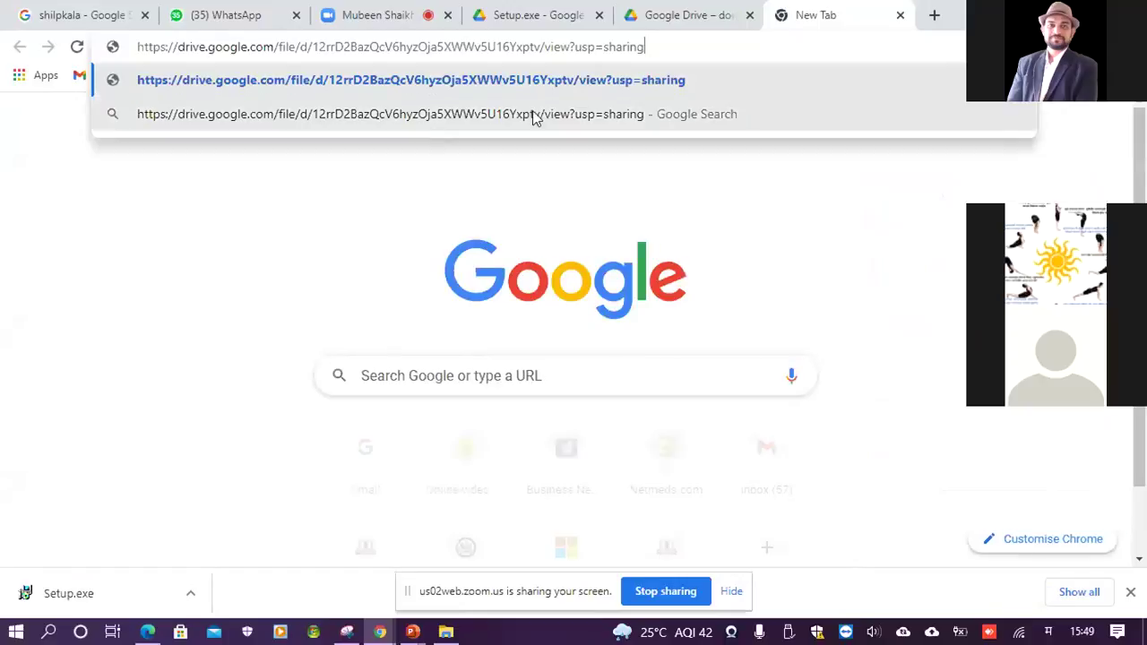
# Step: Paste the Drive link into a new tab, open it, and request the vegas180.exe download
pyautogui.click(723, 84)
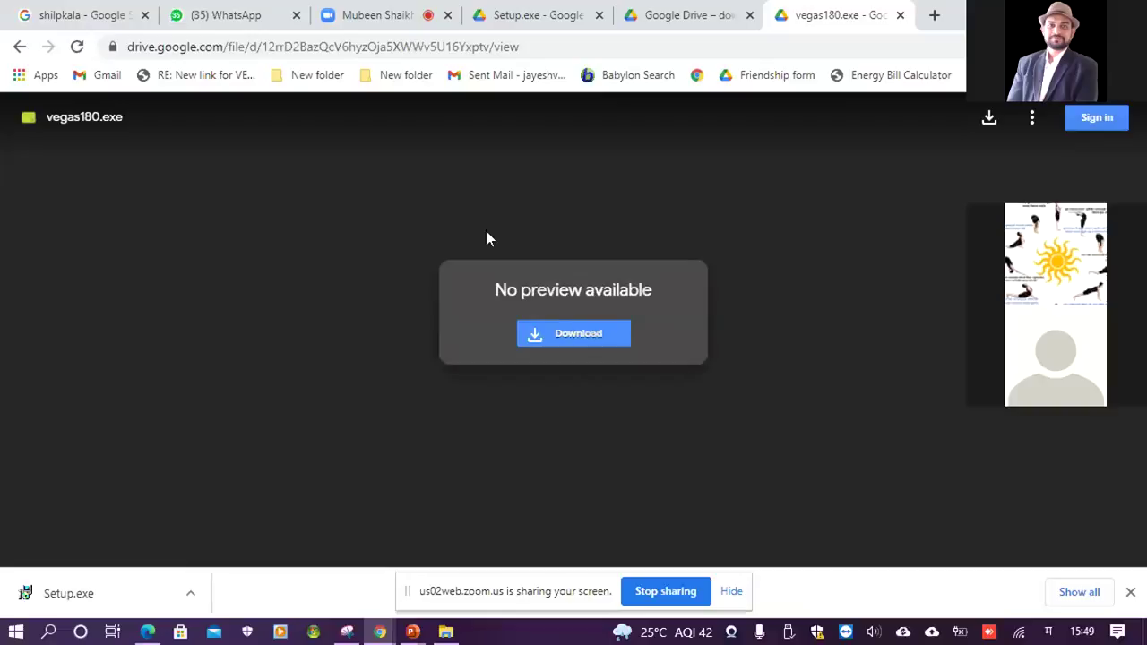
pyautogui.click(587, 341)
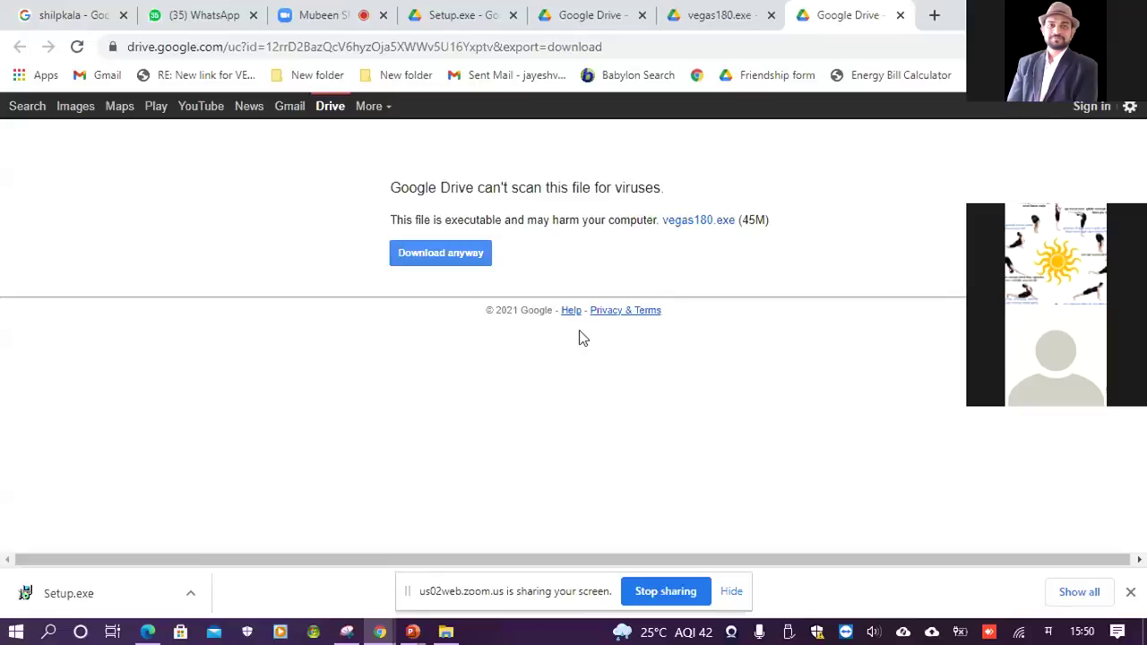
# Step: Choose Download anyway for the unscanned vegas180.exe file
pyautogui.click(437, 256)
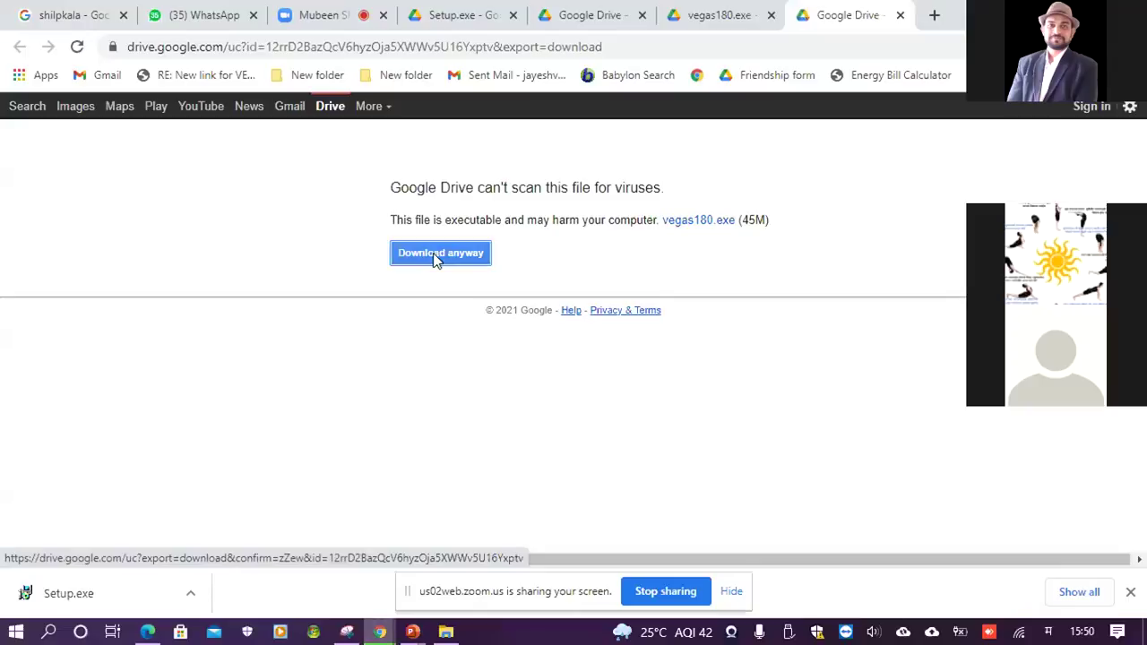
pyautogui.click(437, 256)
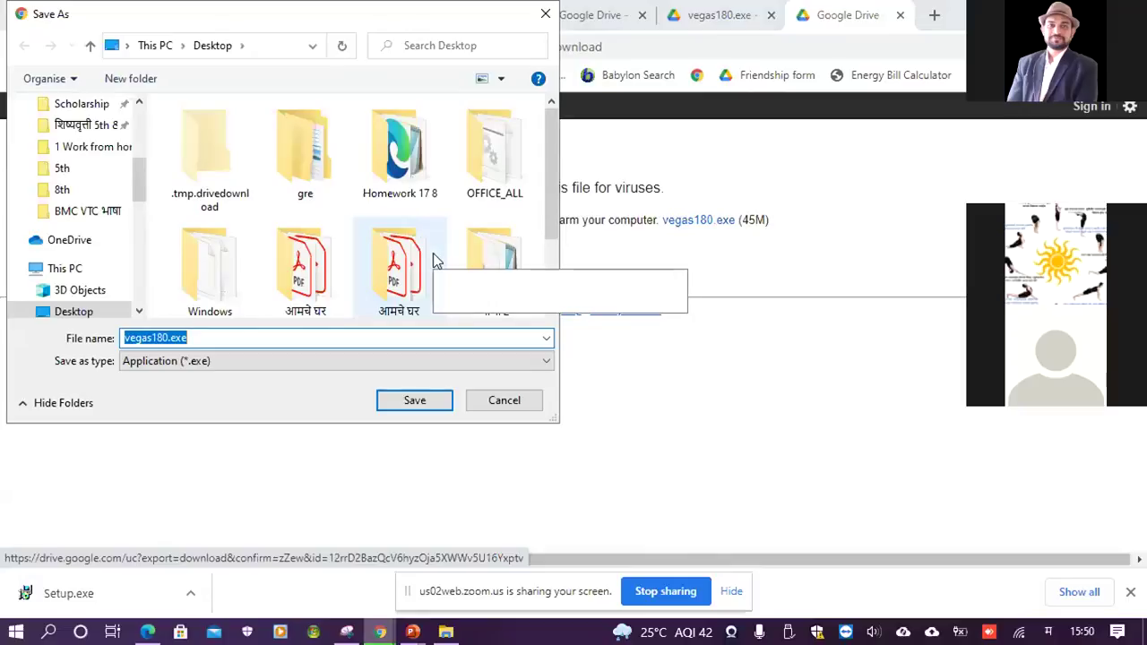
# Step: Save vegas180.exe (45.3 MB) to the Desktop
pyautogui.click(411, 404)
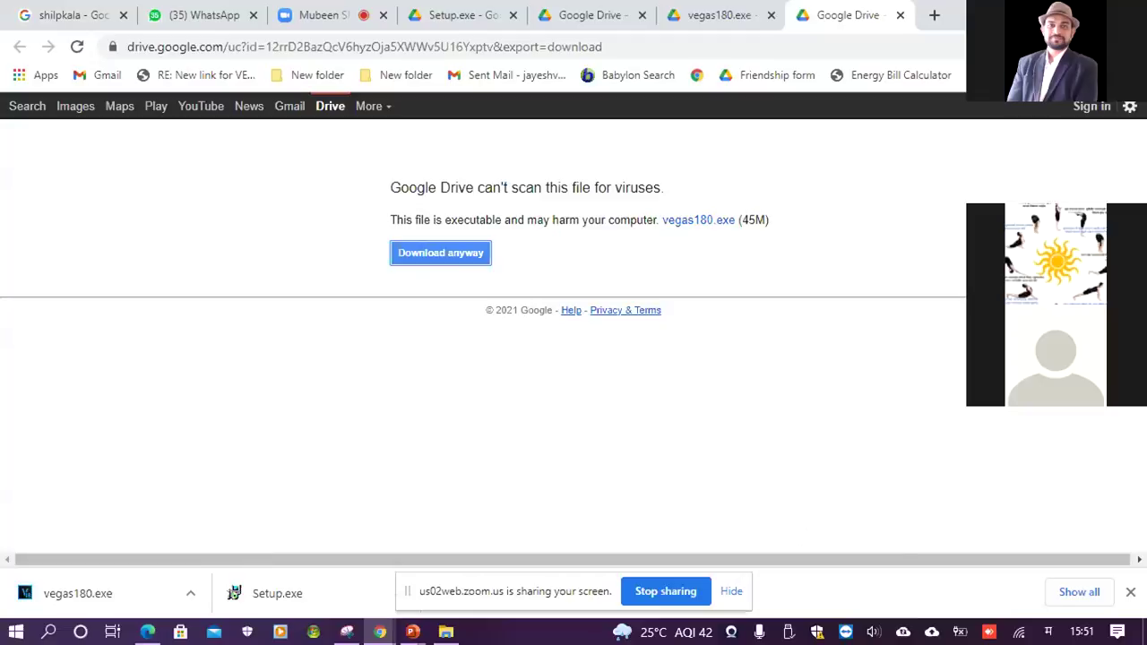
# Step: Minimise Chrome, move the vegas180.exe icon to free space, and copy the VEGAS Pro 18.0 shortcut
pyautogui.click(1044, 10)
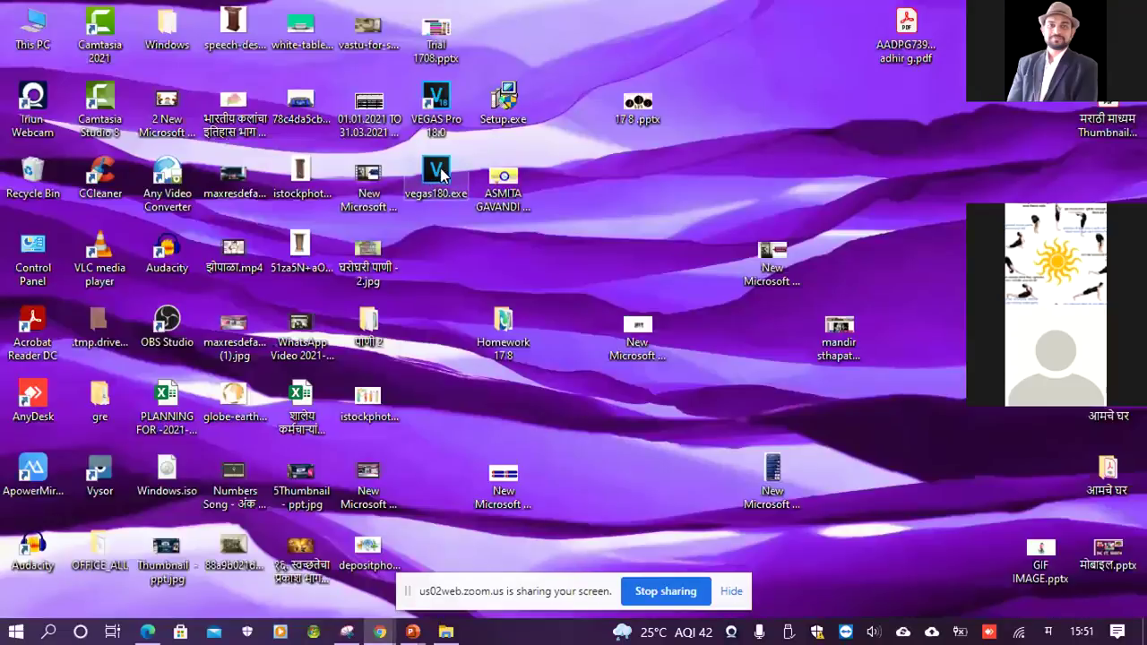
pyautogui.moveTo(441, 175); pyautogui.dragTo(738, 155)
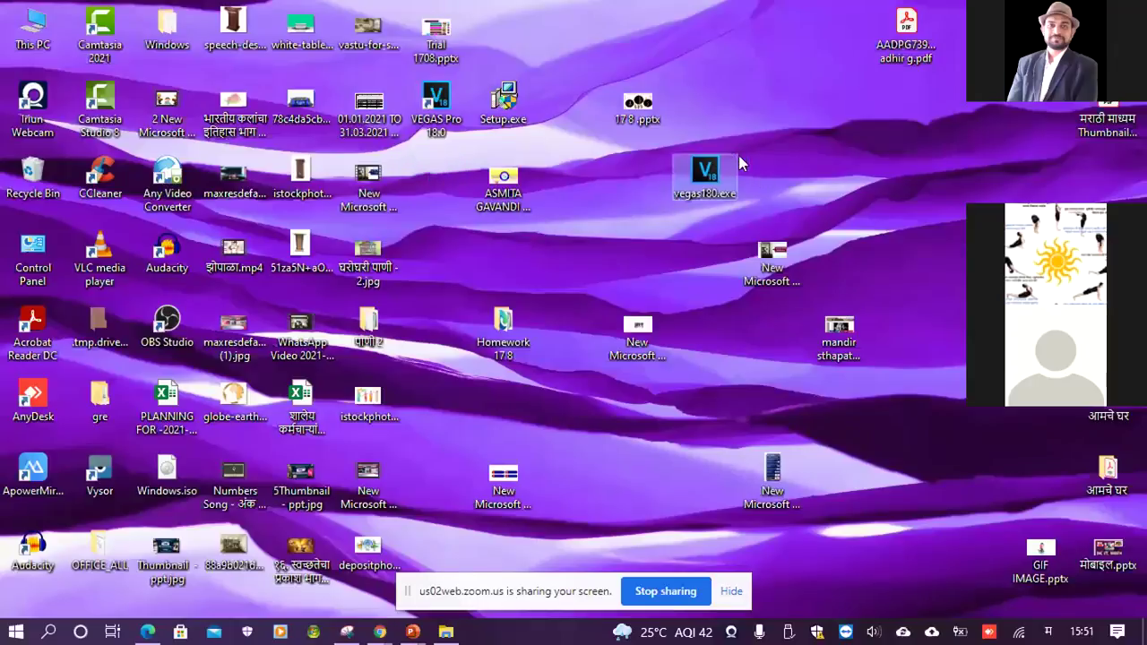
pyautogui.click(441, 99)
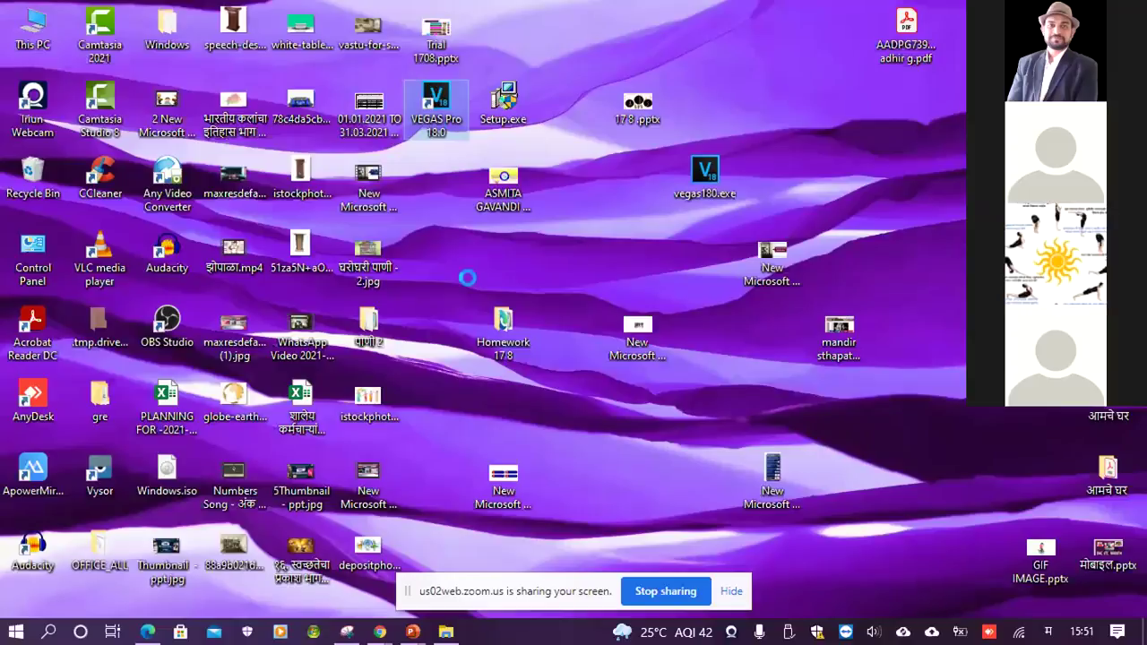
pyautogui.hotkey('shift', 'F10')
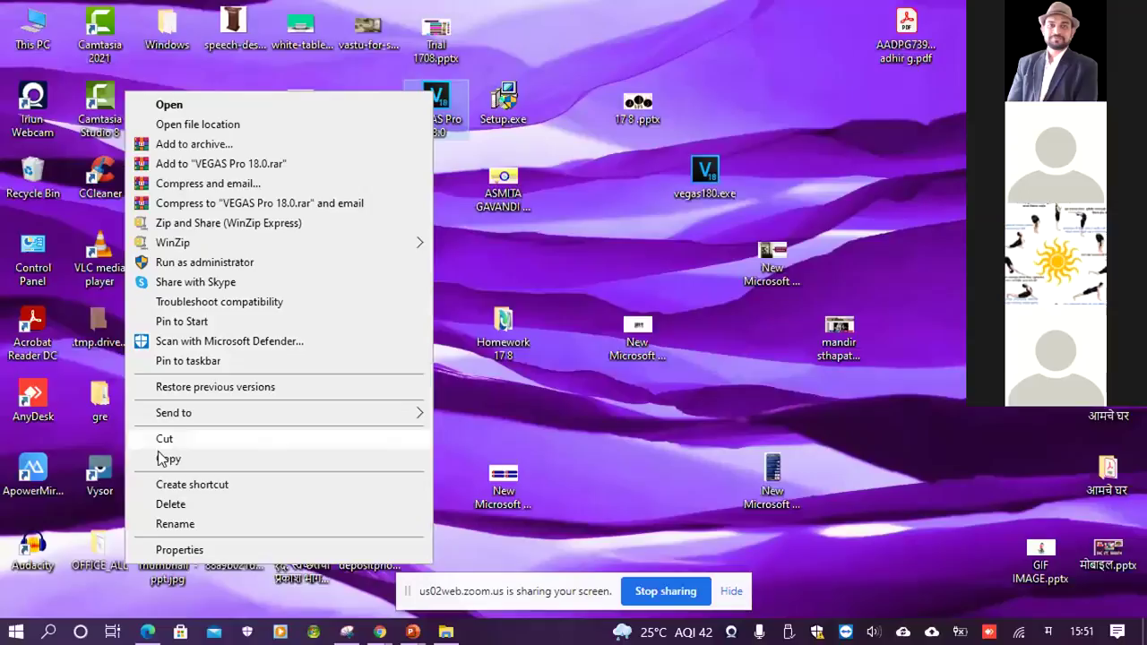
pyautogui.click(166, 460)
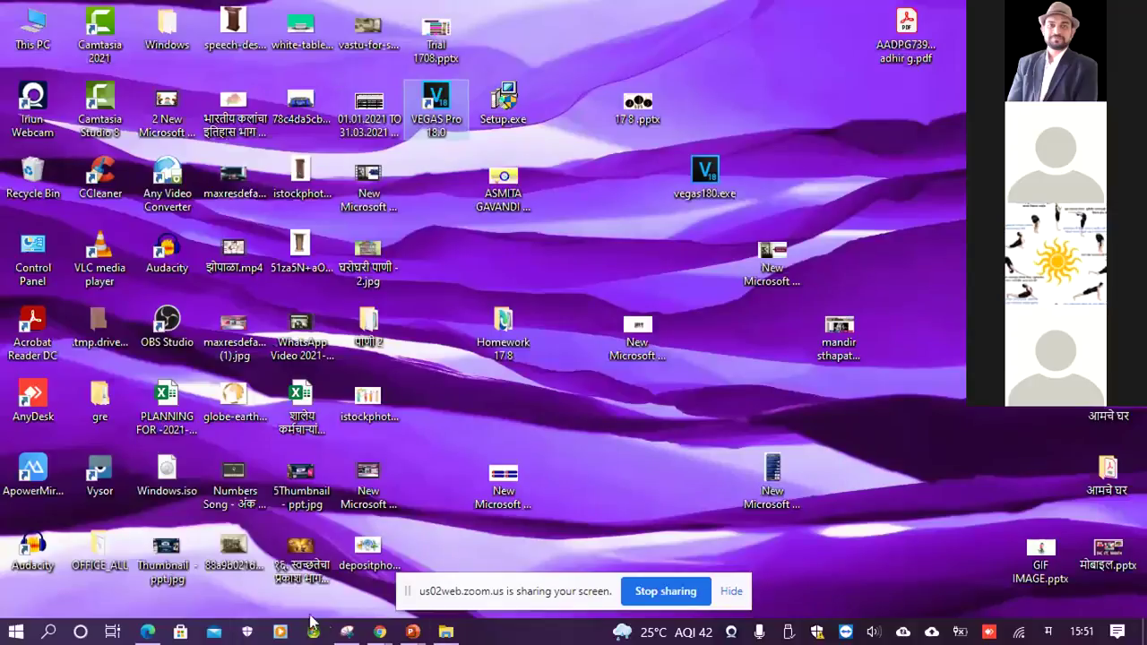
# Step: Reposition vegas180.exe beside the user's named desktop item and show Chrome's full downloads list
pyautogui.moveTo(380, 632)
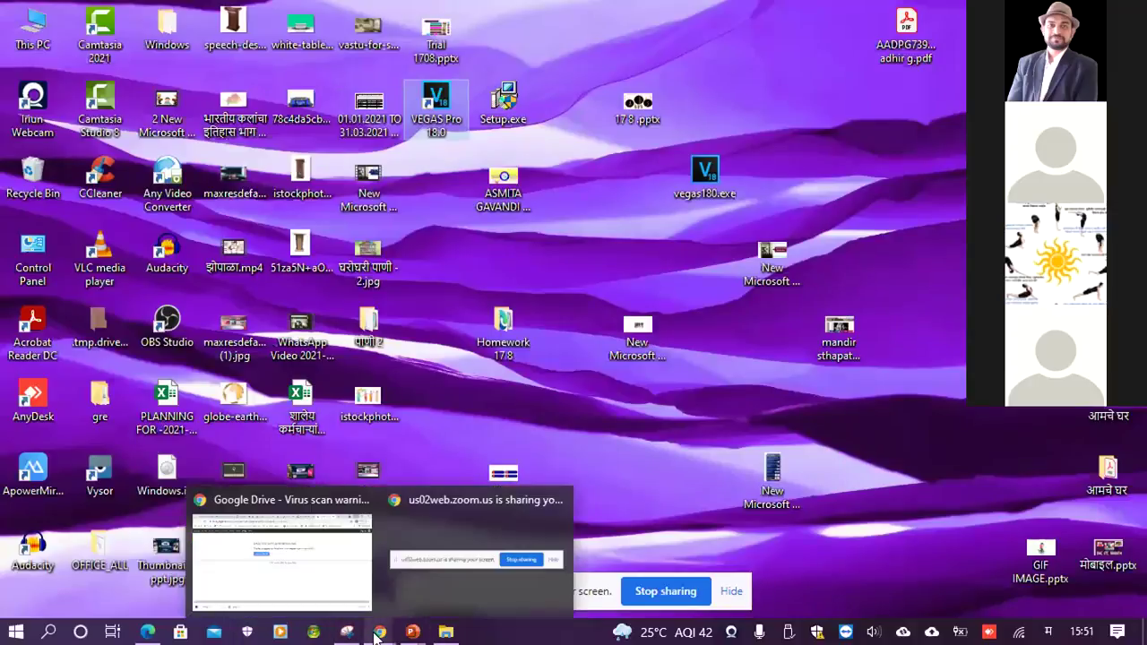
pyautogui.click(307, 589)
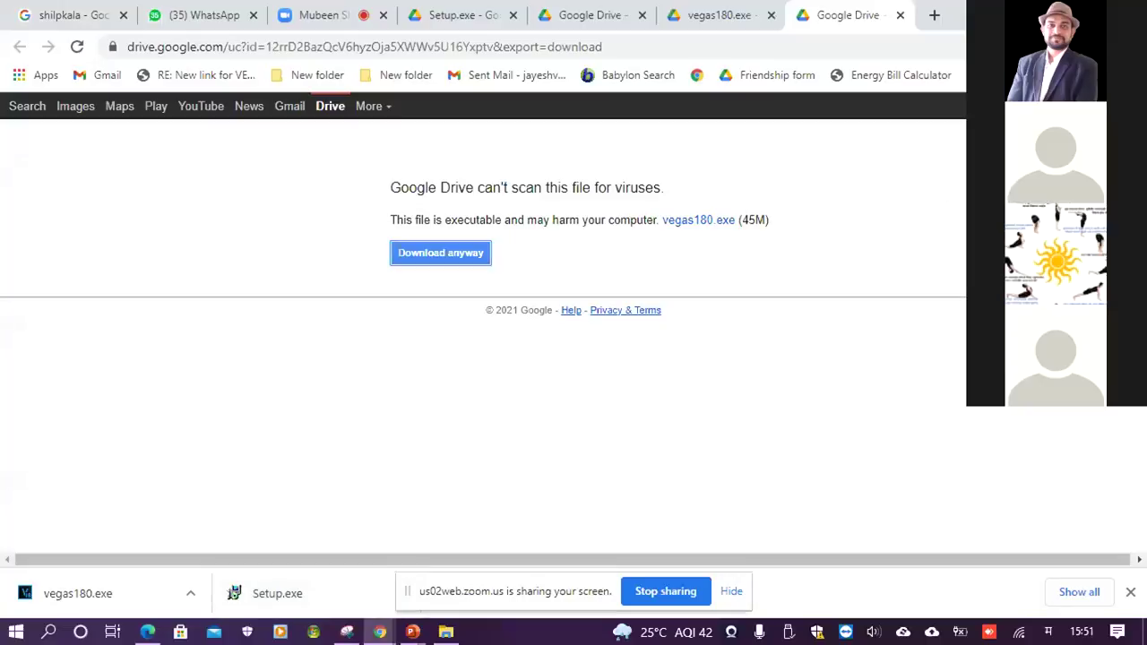
pyautogui.press('super+d')
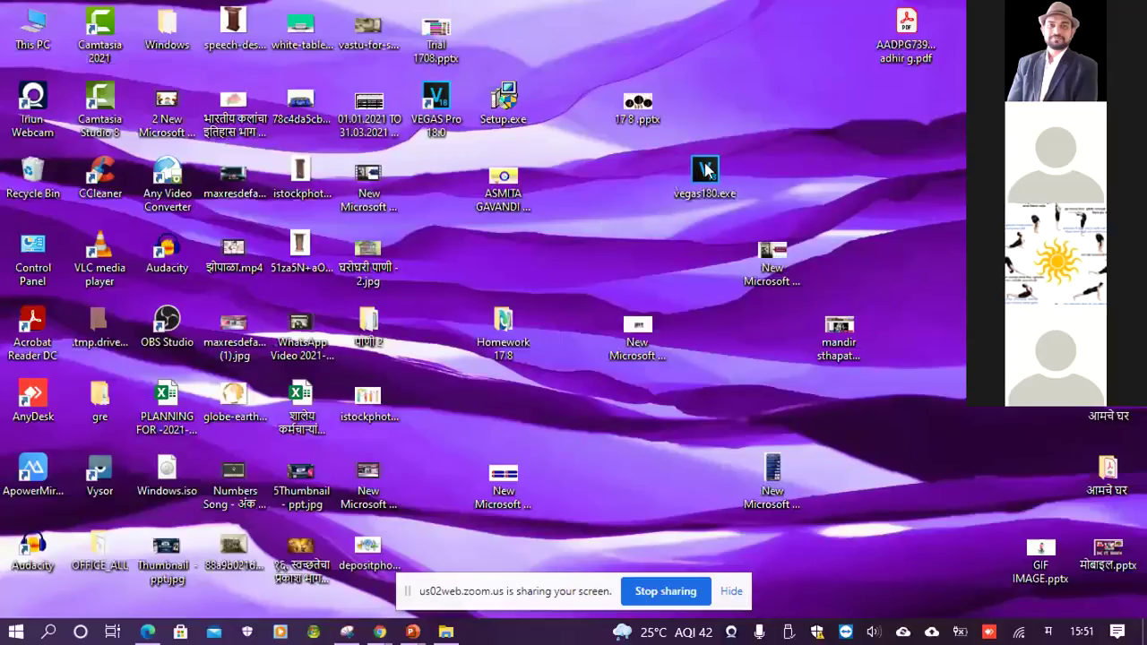
pyautogui.moveTo(704, 172); pyautogui.dragTo(583, 179)
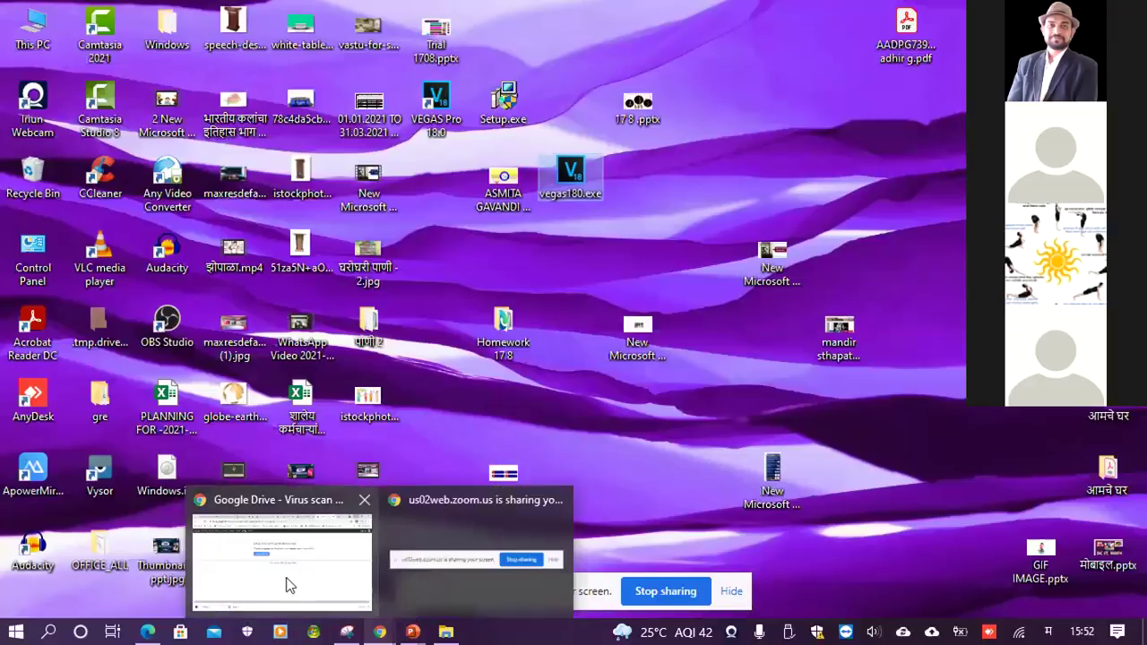
pyautogui.click(286, 577)
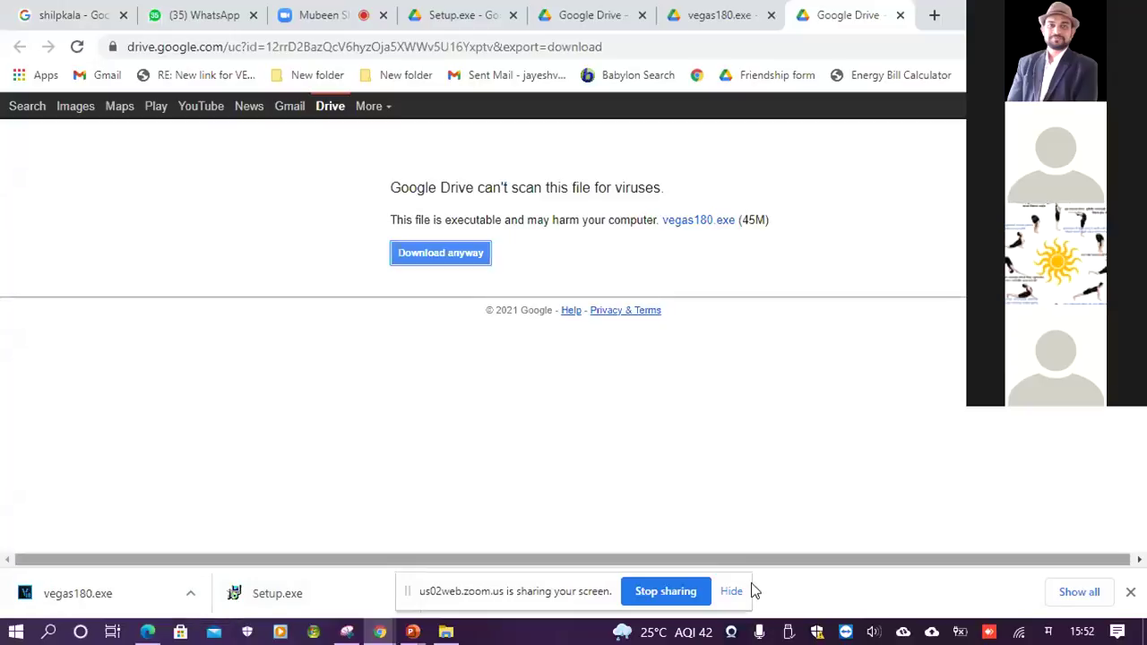
pyautogui.click(1079, 592)
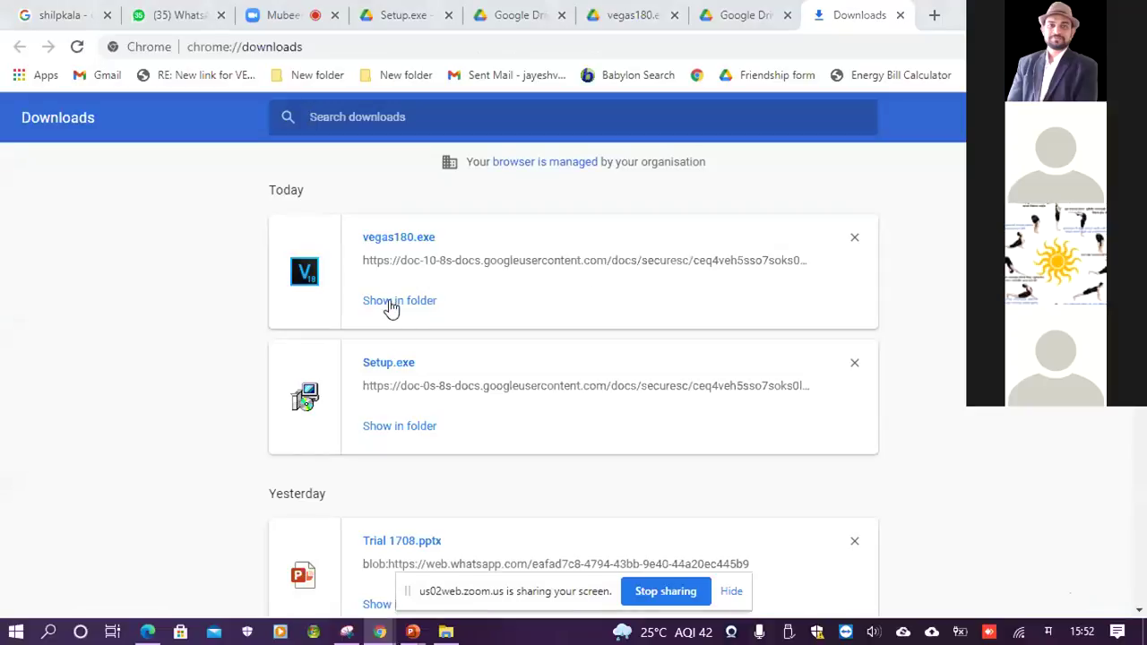
# Step: Locate the downloaded vegas180.exe in the Desktop folder, copy it, then open This PC
pyautogui.click(391, 302)
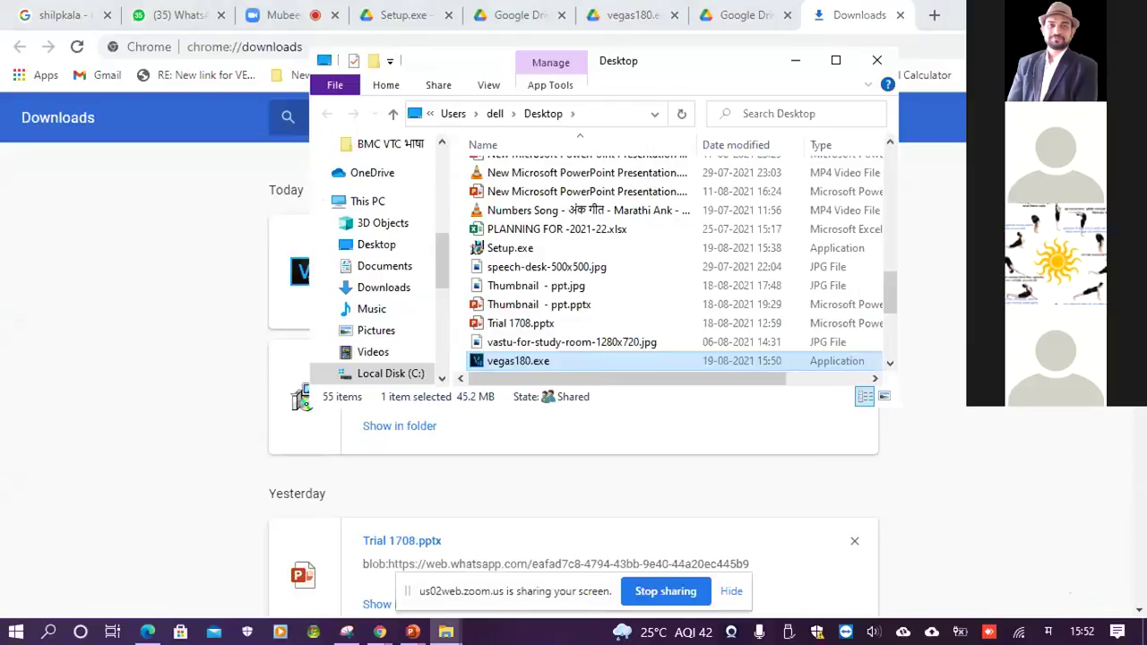
pyautogui.hotkey('alt', 'Tab')
pyautogui.hotkey('alt', 'Tab')
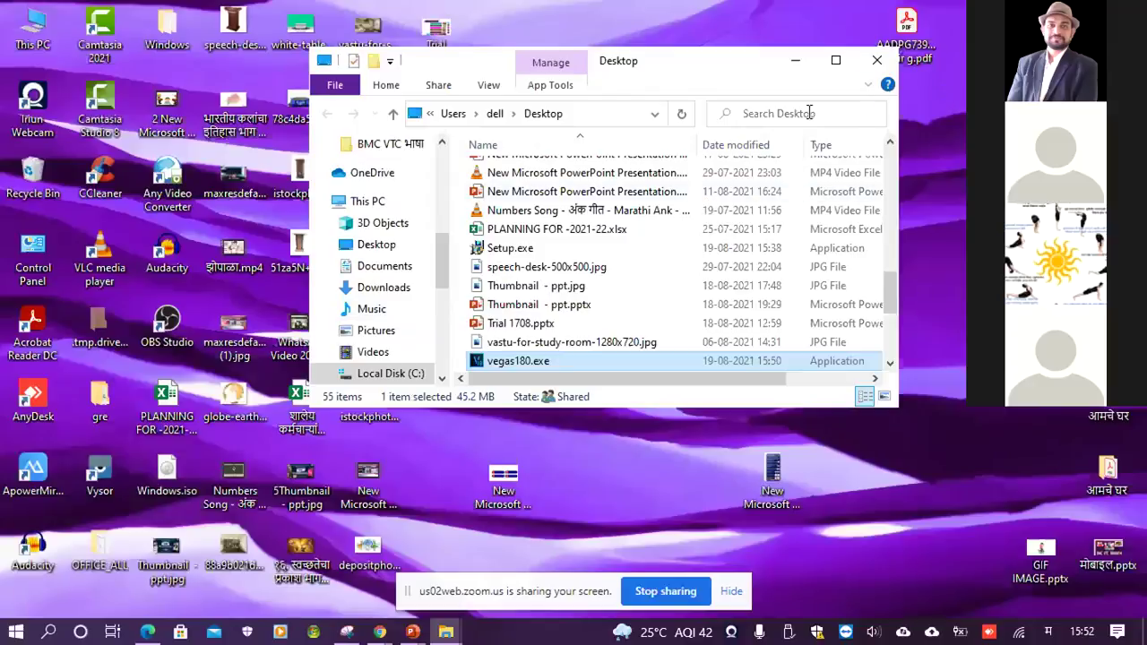
pyautogui.click(792, 65)
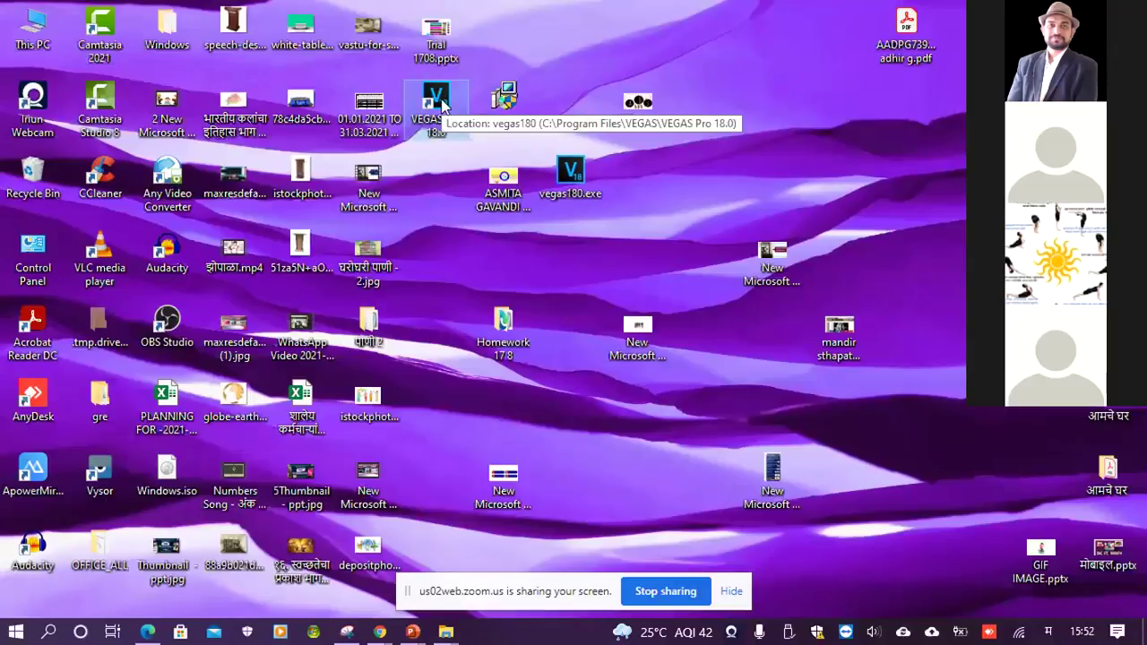
pyautogui.doubleClick(27, 45)
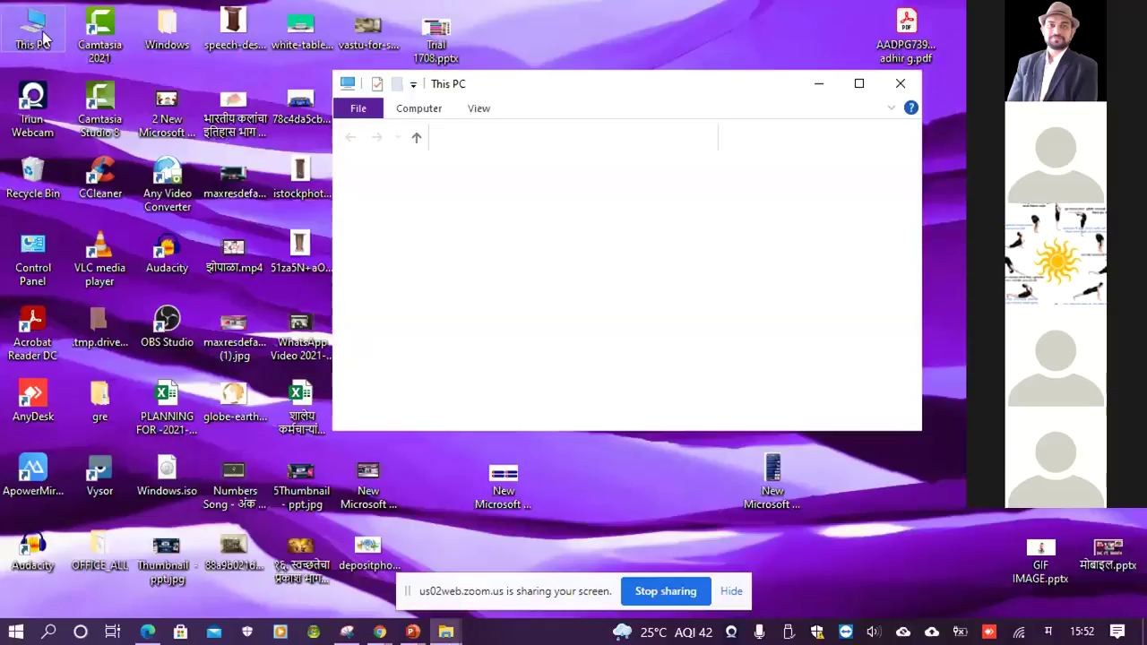
# Step: Maximize File Explorer and go to C:\Program Files\VEGAS\VEGAS Pro 18.0
pyautogui.click(859, 83)
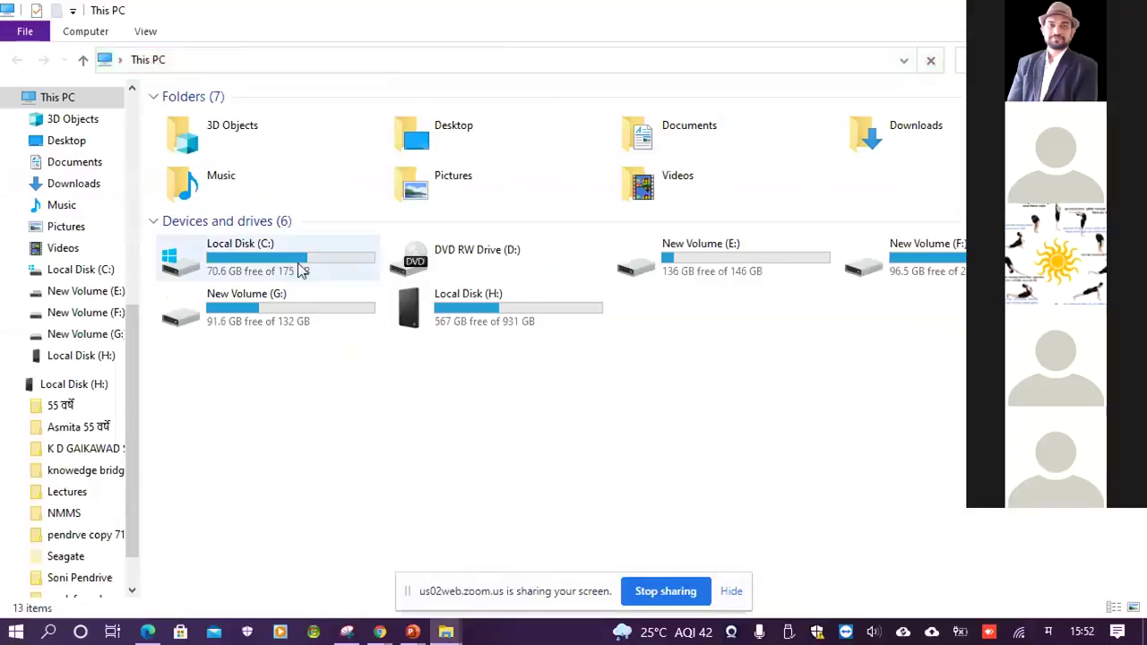
pyautogui.doubleClick(300, 267)
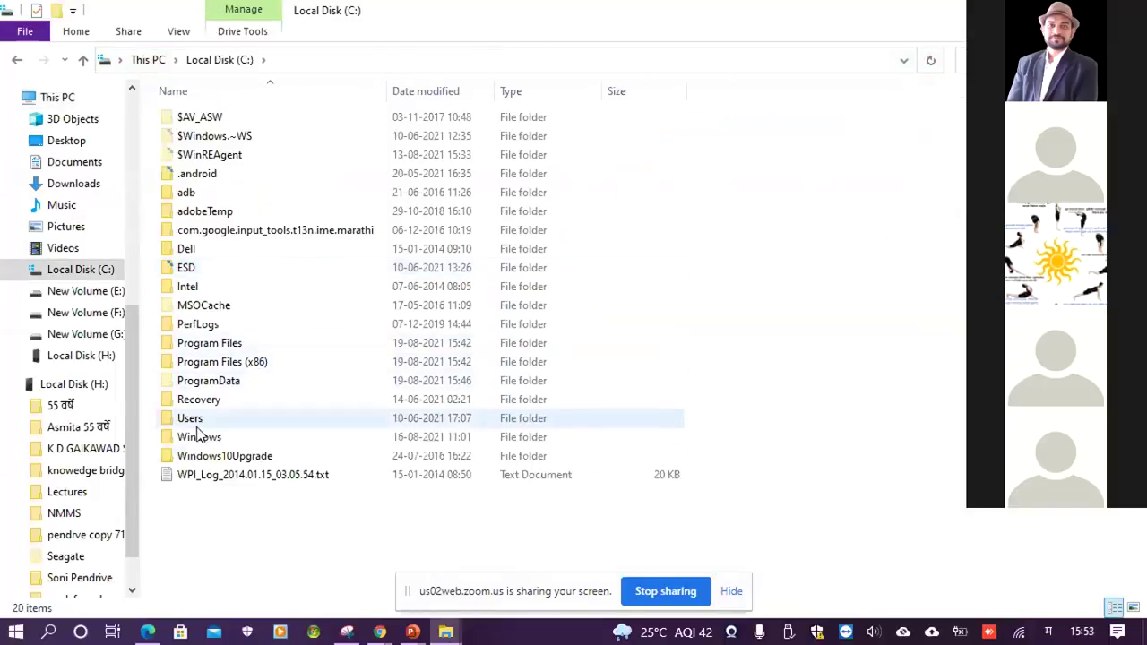
pyautogui.click(211, 350)
pyautogui.doubleClick(211, 350)
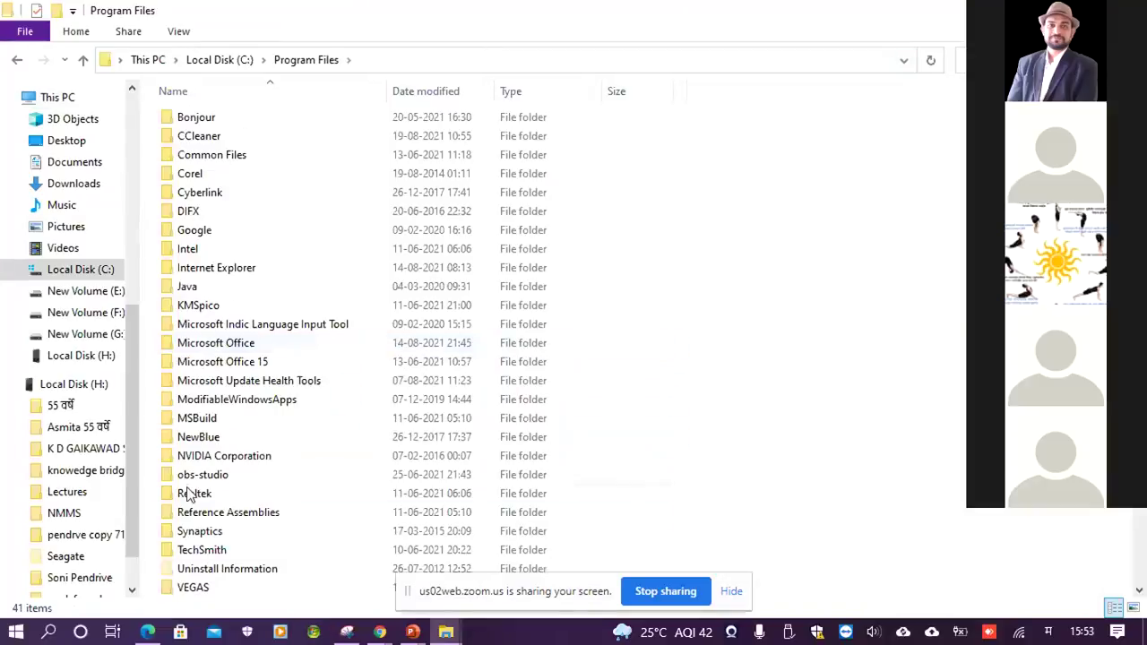
pyautogui.scroll(-2, 206, 484)
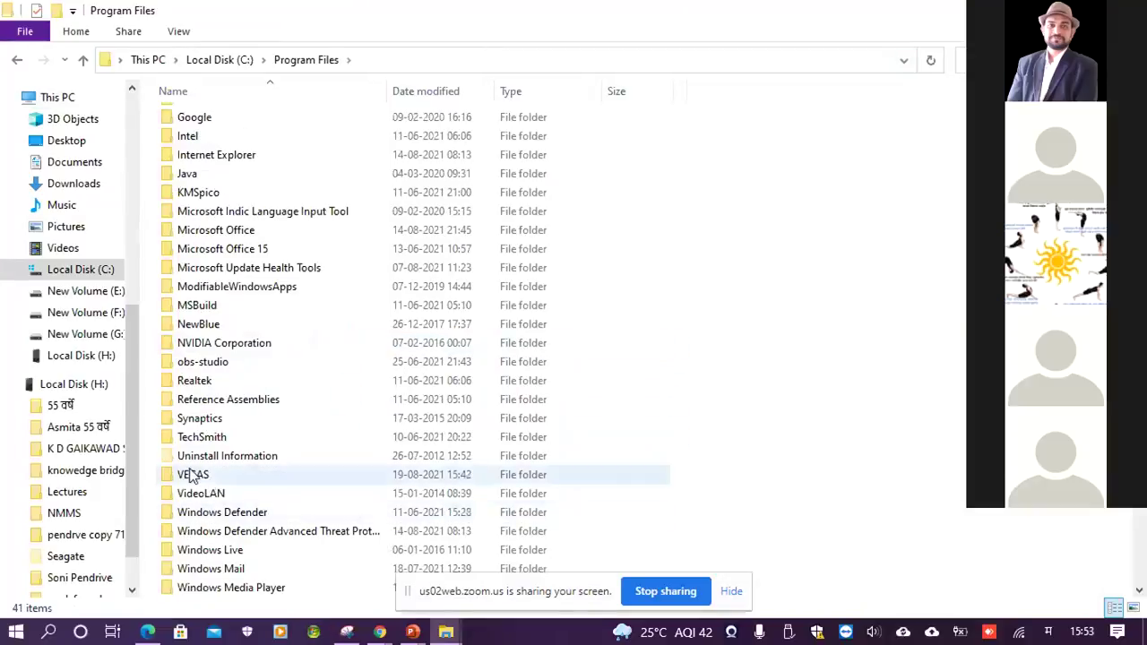
pyautogui.doubleClick(191, 474)
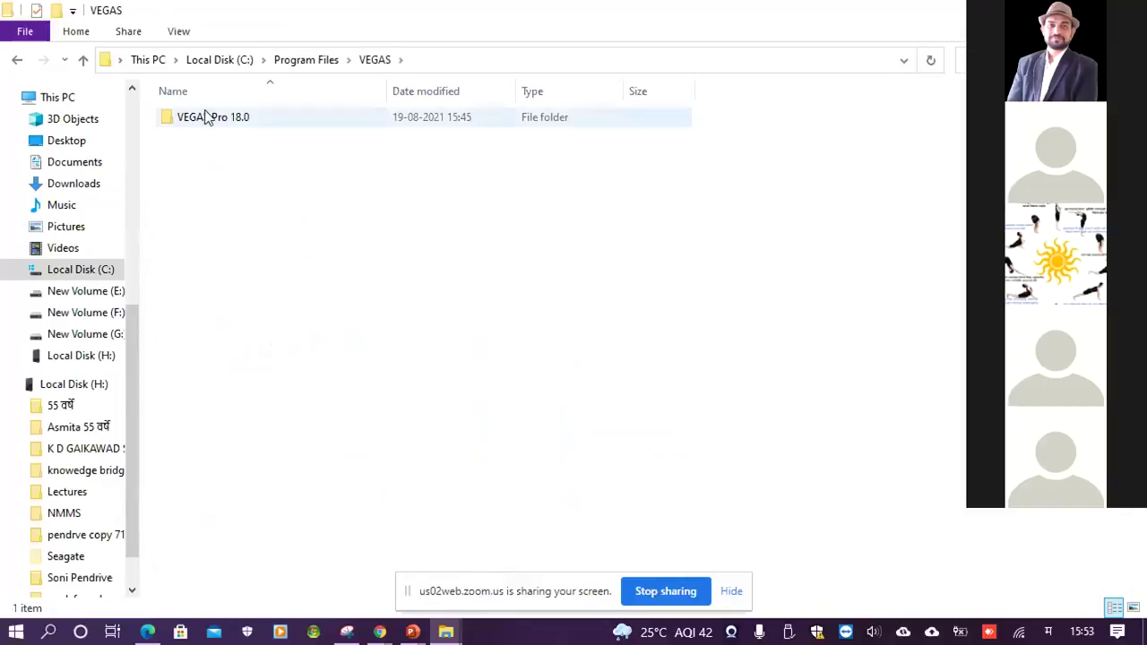
pyautogui.doubleClick(202, 124)
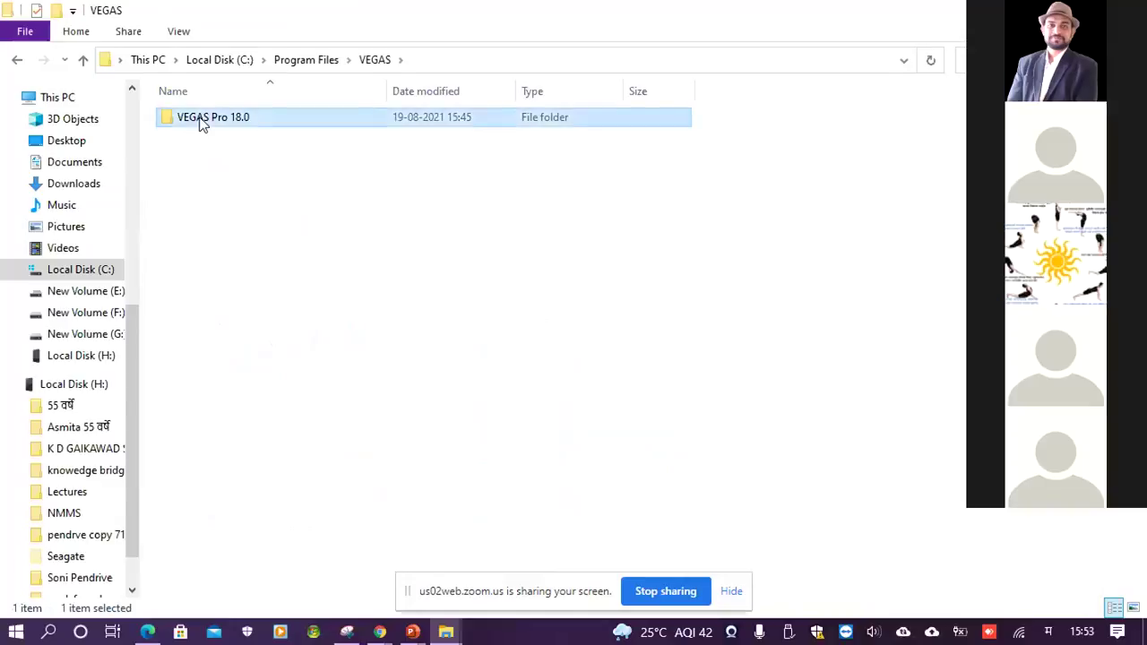
# Step: Paste vegas180.exe into the folder, replacing the old file with administrator permission
pyautogui.rightClick(794, 264)
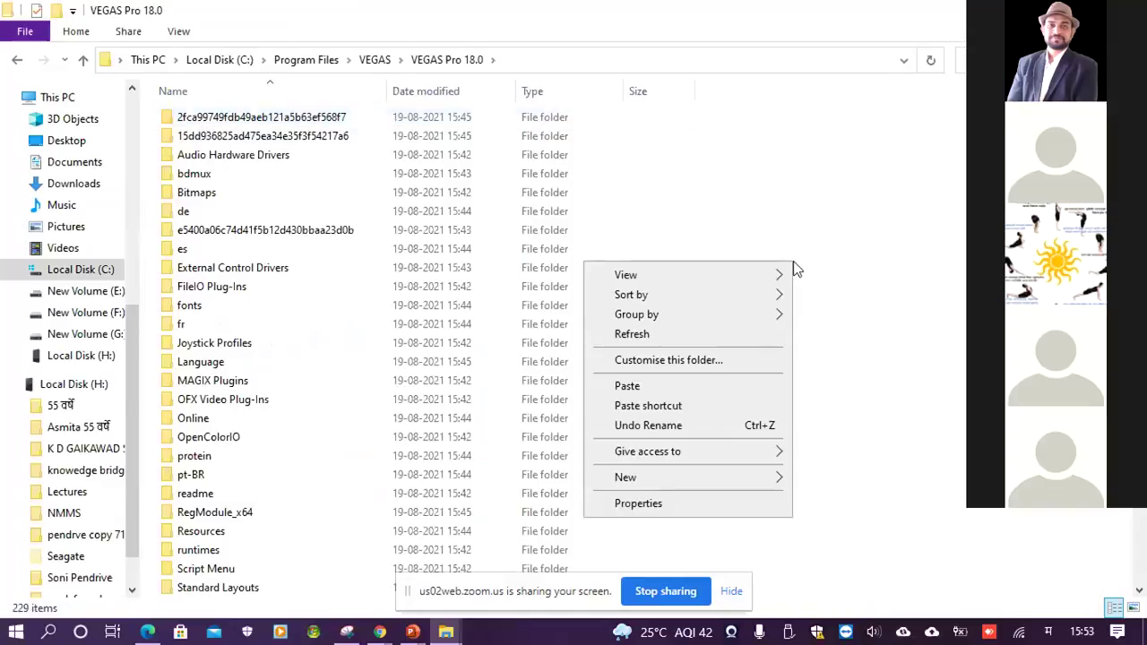
pyautogui.click(700, 387)
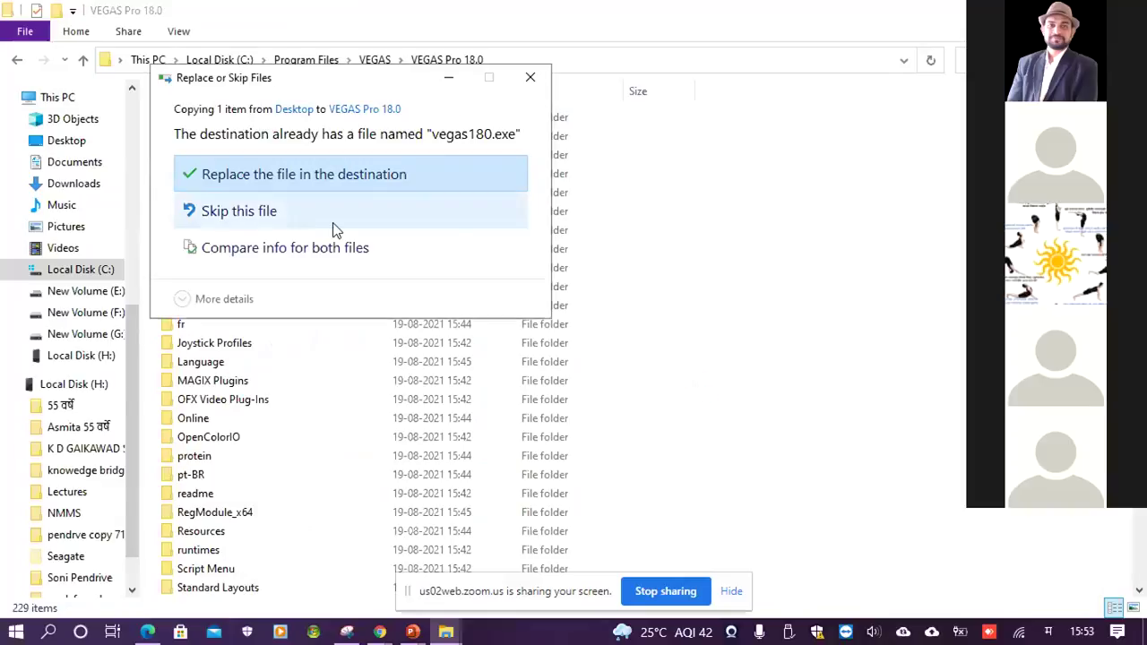
pyautogui.click(317, 175)
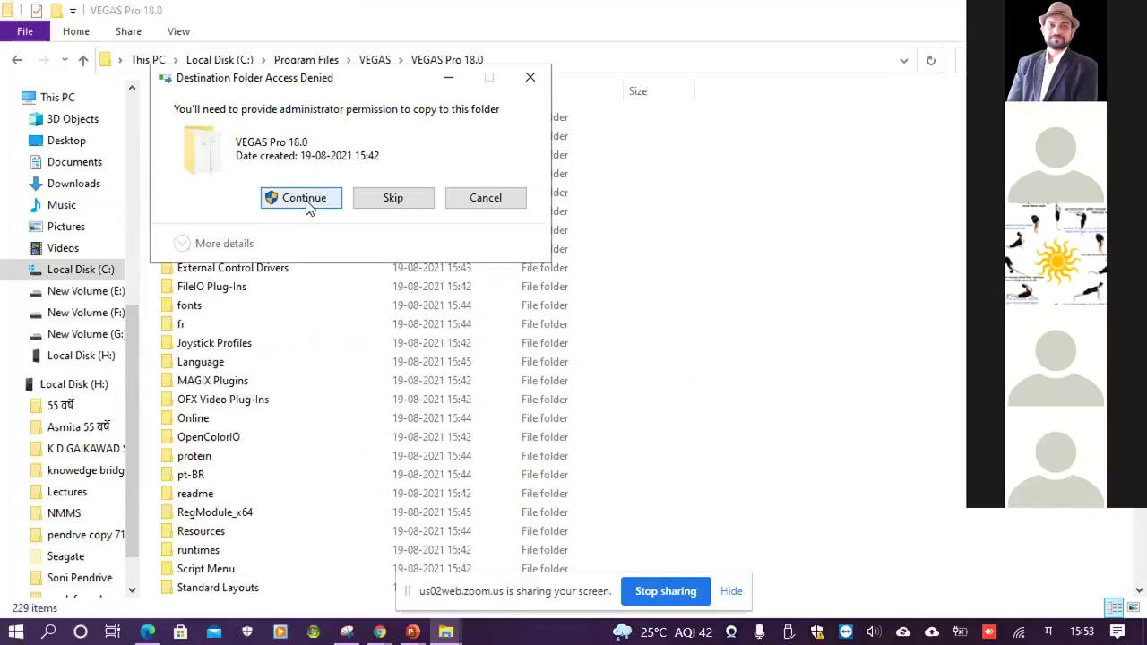
pyautogui.click(305, 198)
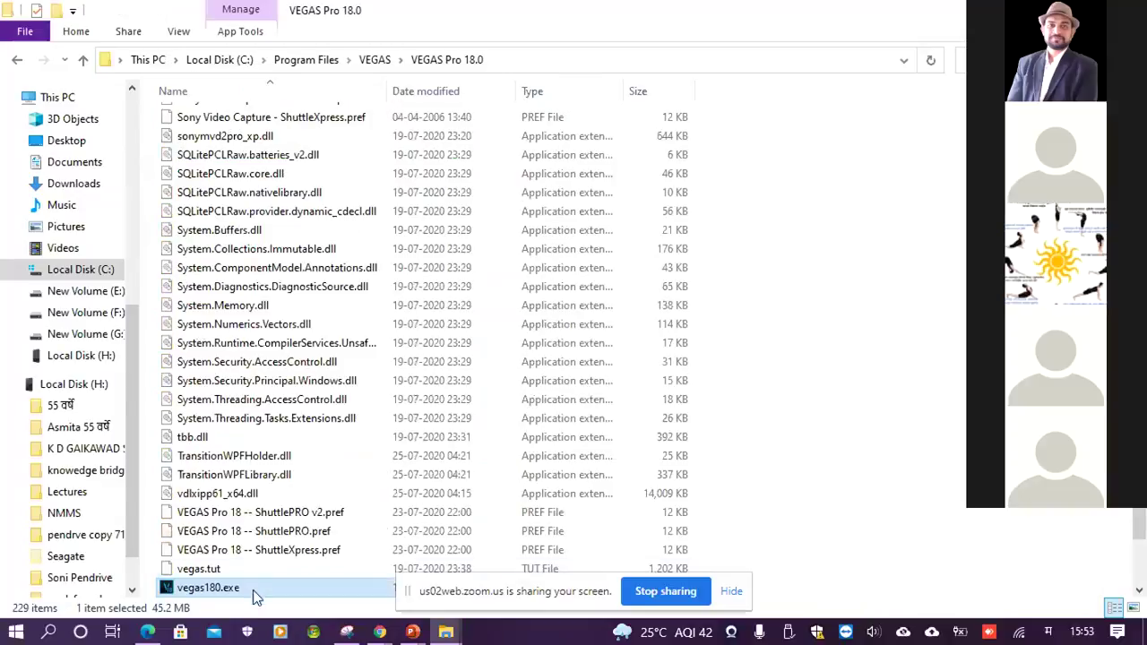
pyautogui.scroll(-2, 751, 480)
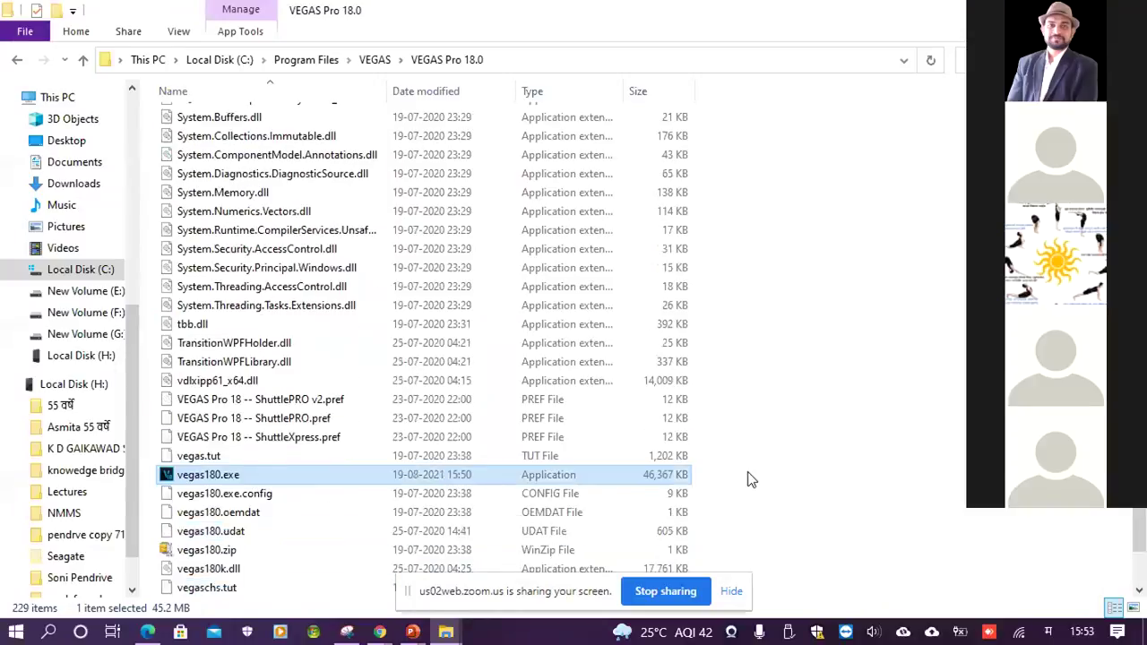
pyautogui.scroll(-3, 751, 480)
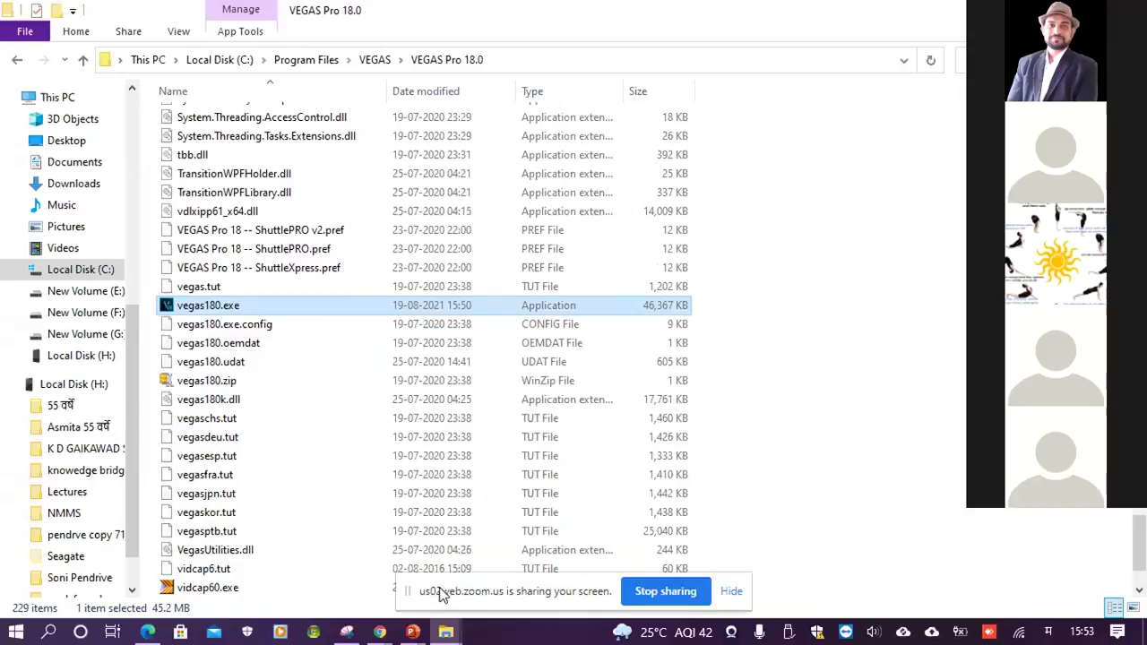
# Step: Select the latest drive.google.com link in the Zoom chat, then start a new browser tab
pyautogui.moveTo(382, 632)
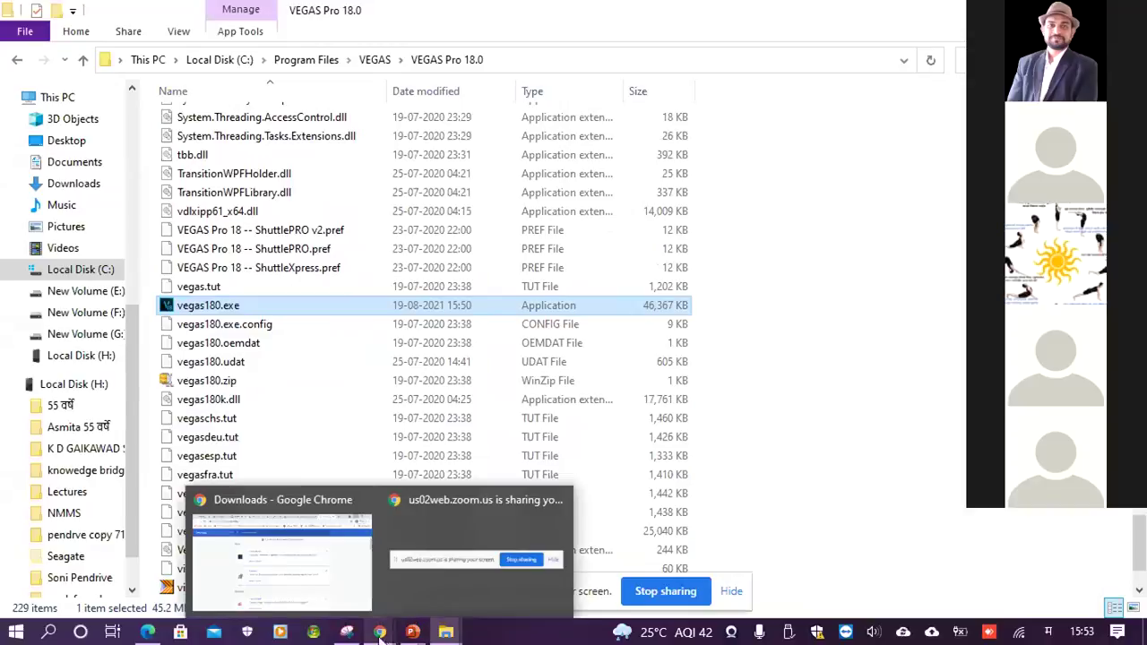
pyautogui.click(339, 609)
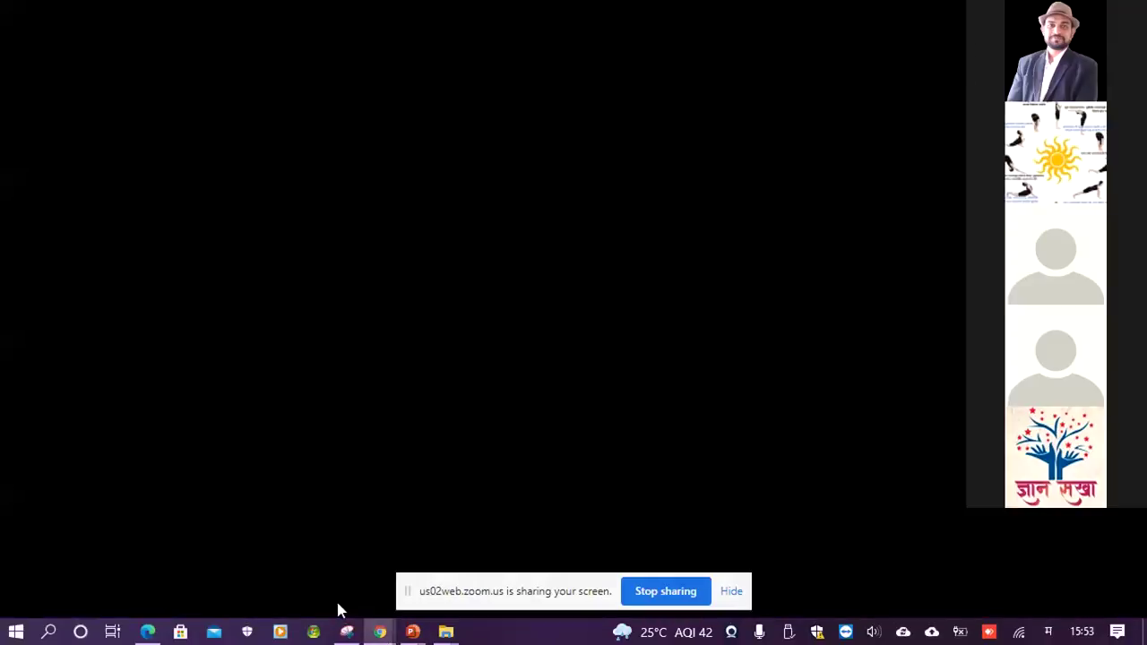
pyautogui.click(277, 18)
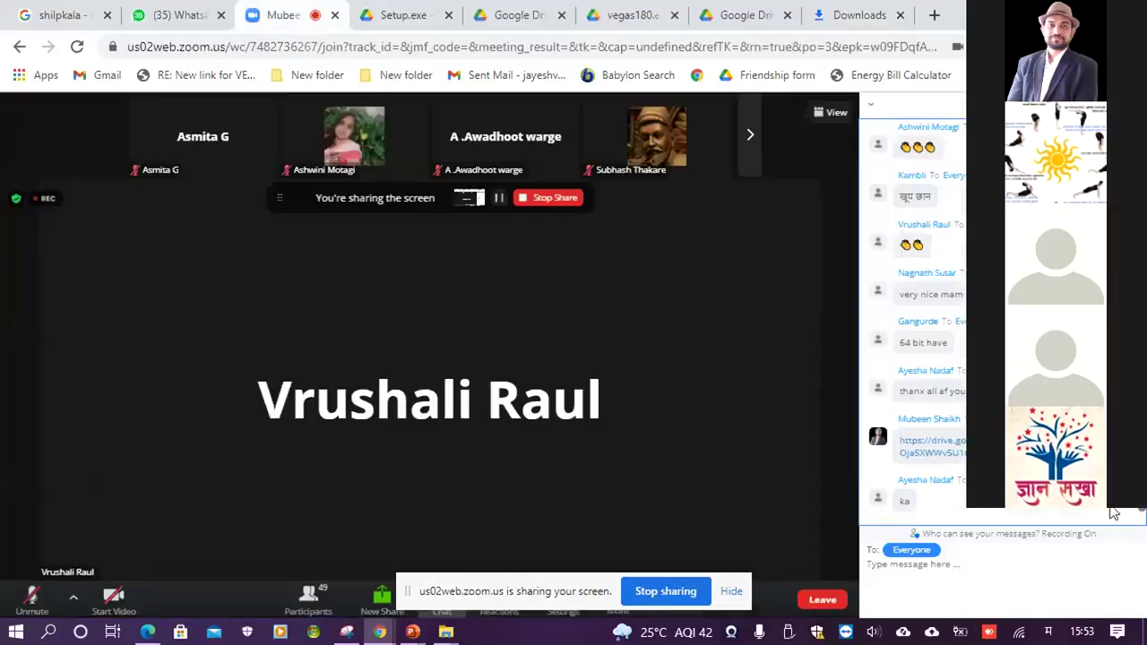
pyautogui.moveTo(1143, 507); pyautogui.dragTo(1143, 519)
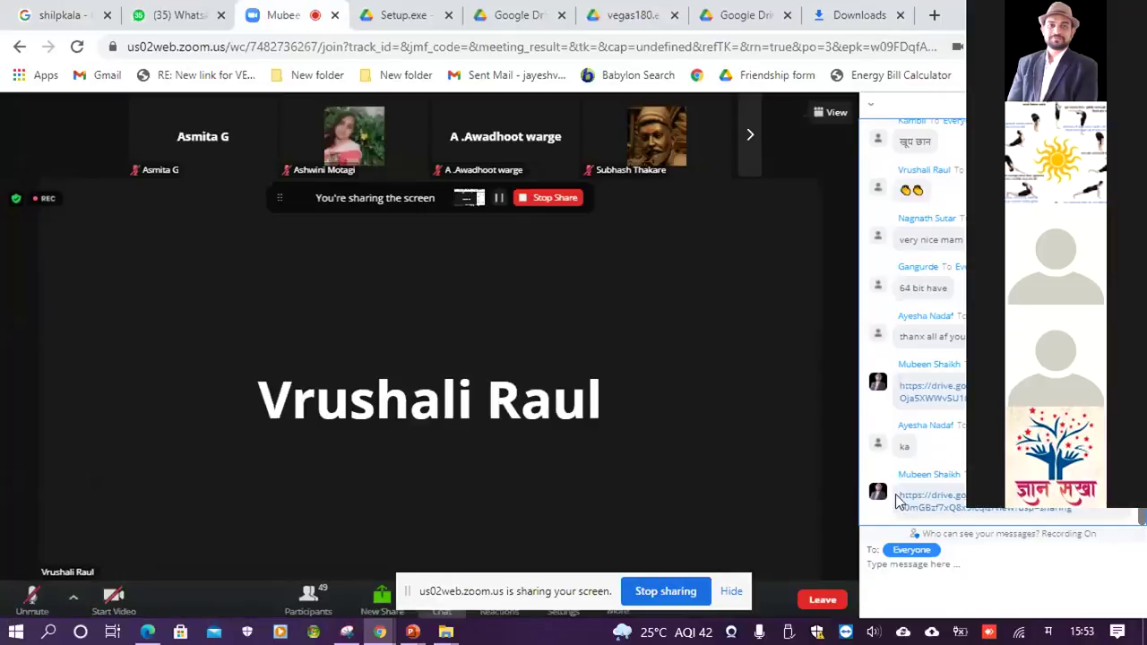
pyautogui.moveTo(899, 501); pyautogui.dragTo(1103, 533)
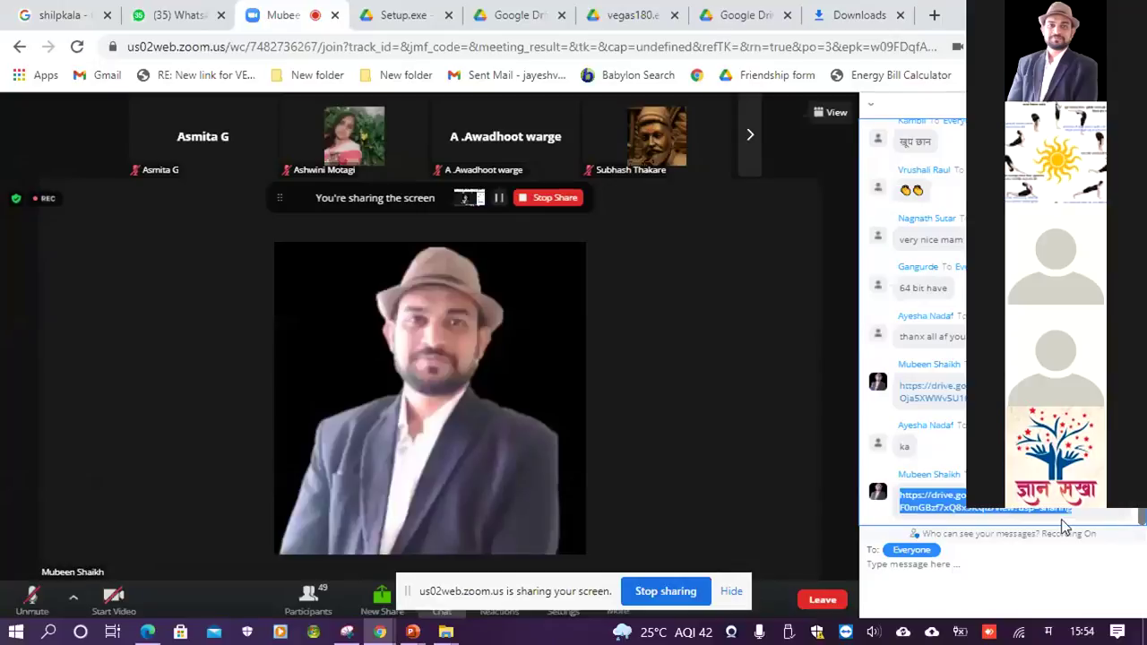
pyautogui.click(370, 638)
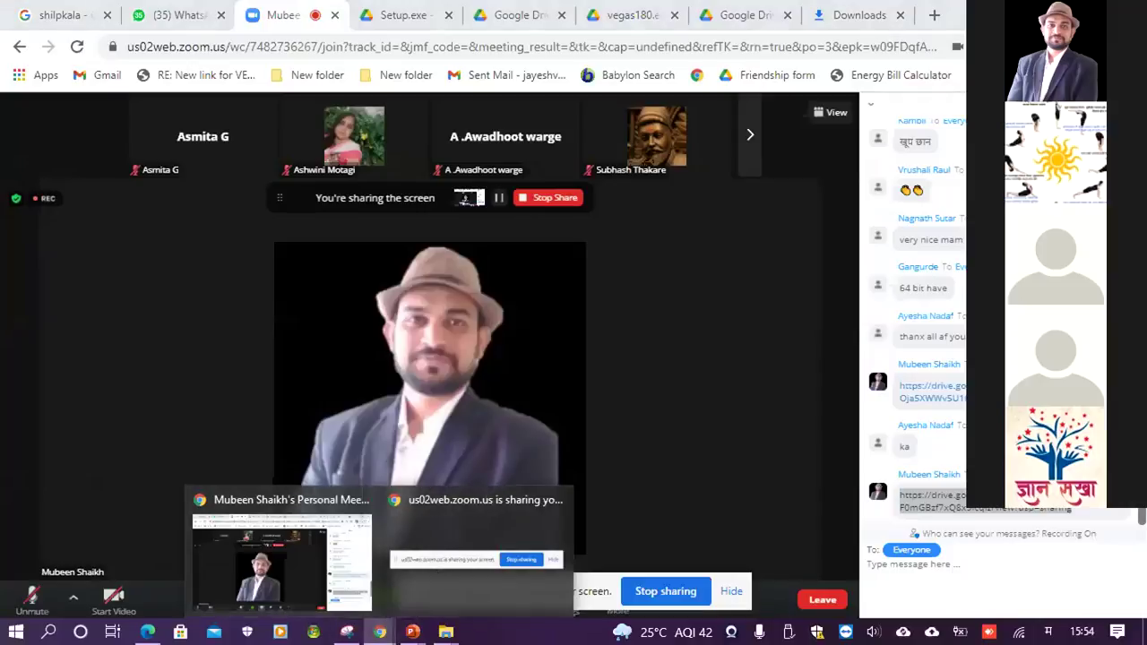
pyautogui.click(935, 15)
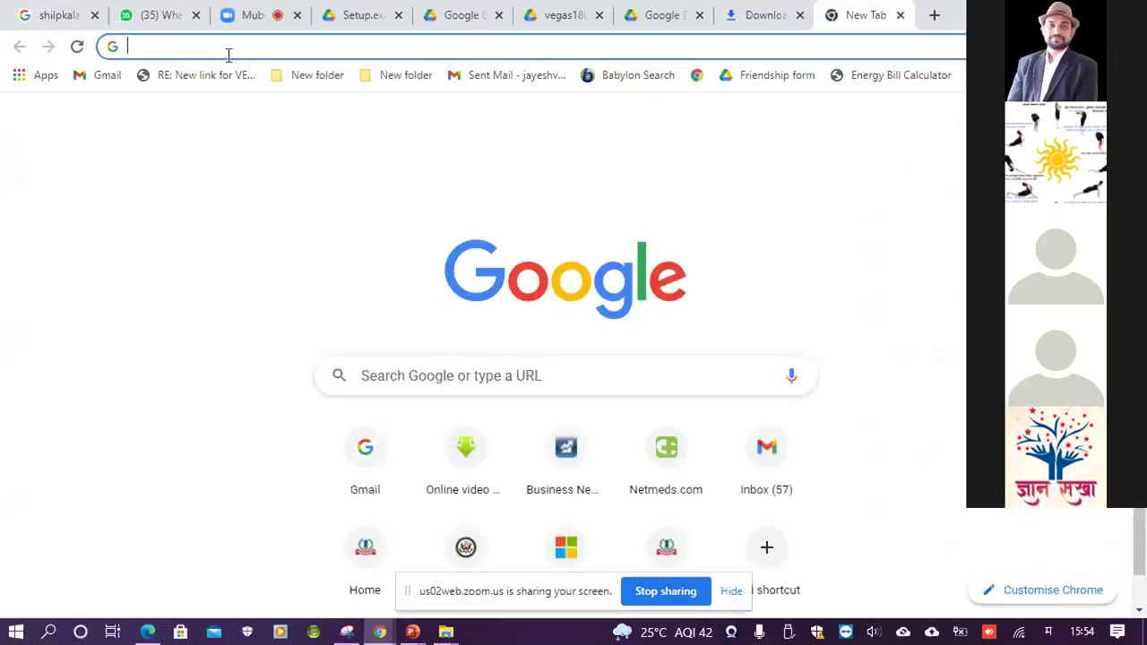
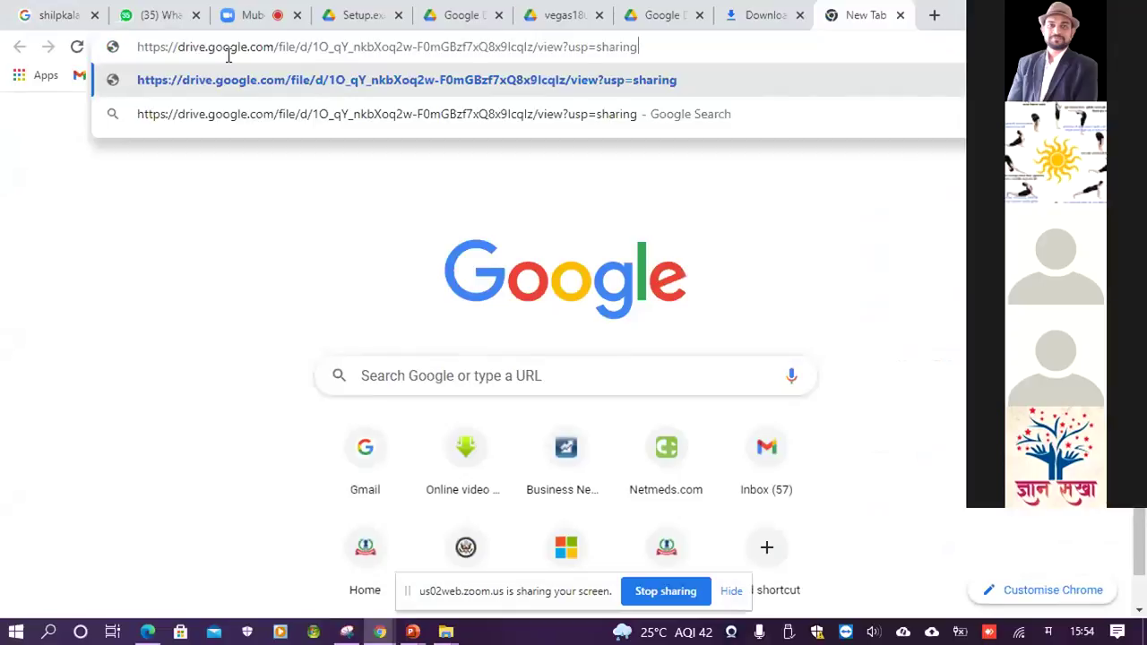
# Step: Load the pasted Drive link and save Protein_x64.4.1.dll to the Desktop
pyautogui.press('Return')
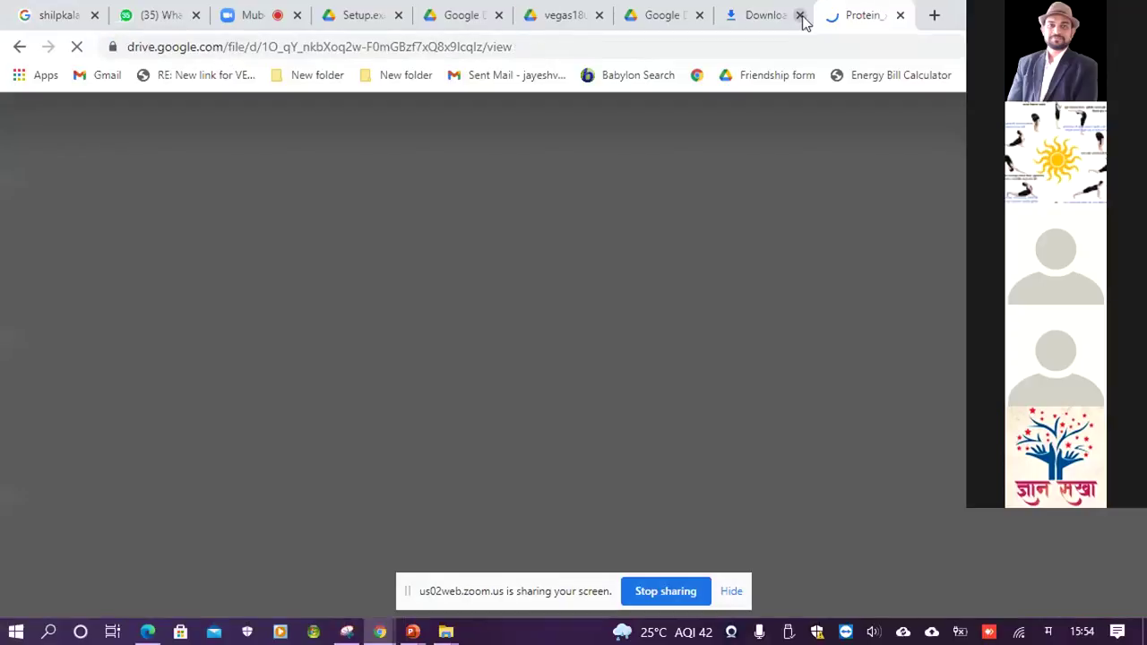
pyautogui.click(801, 17)
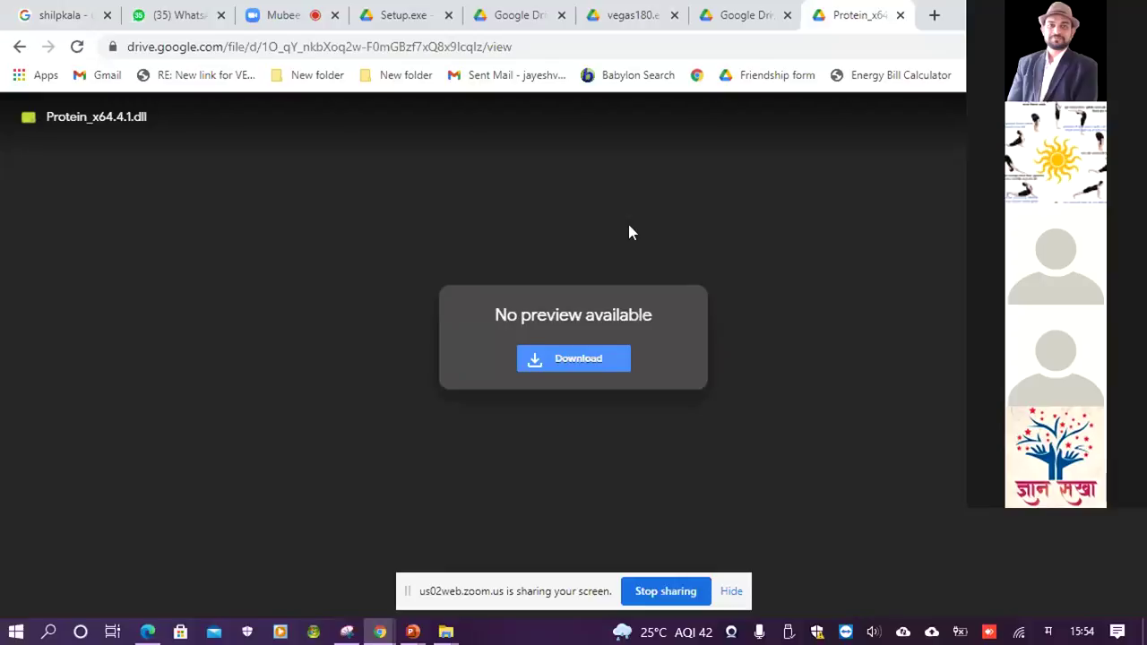
pyautogui.click(577, 361)
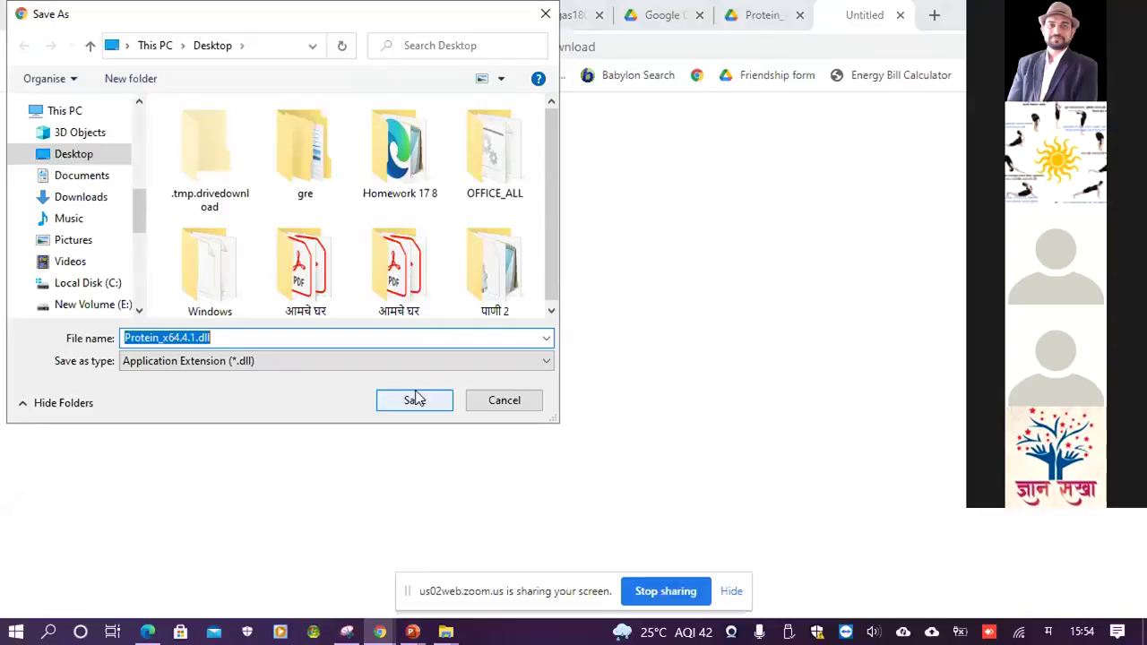
pyautogui.click(421, 405)
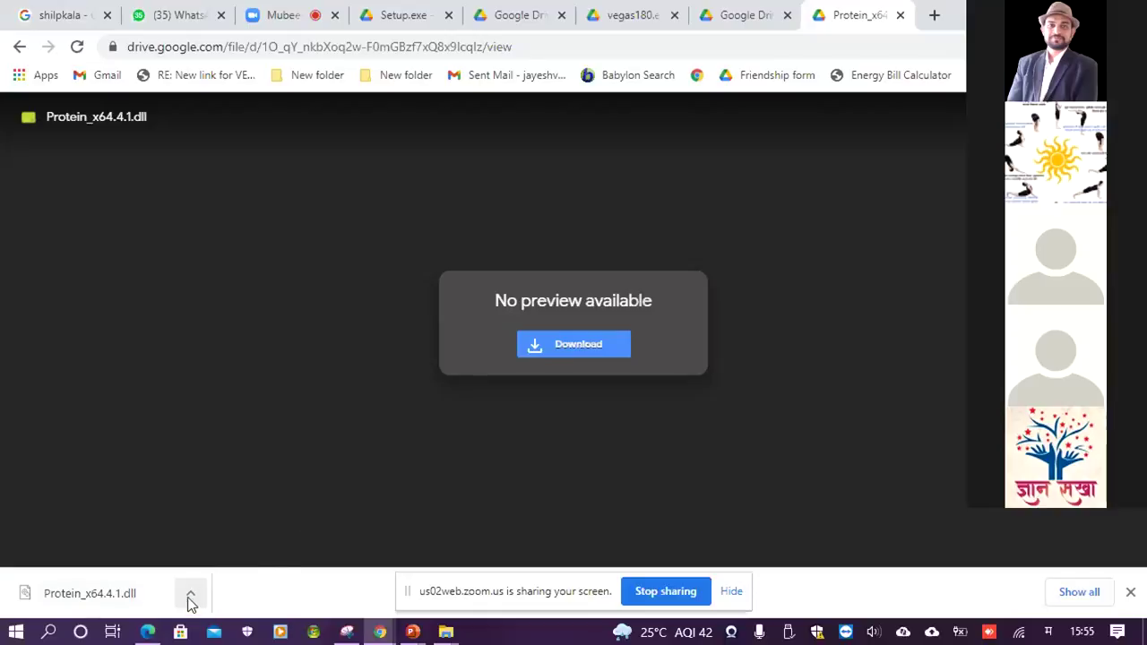
# Step: Reveal Protein_x64.4.1.dll in its Desktop folder via Downloads, then return to the VEGAS Pro 18.0 window
pyautogui.click(1079, 593)
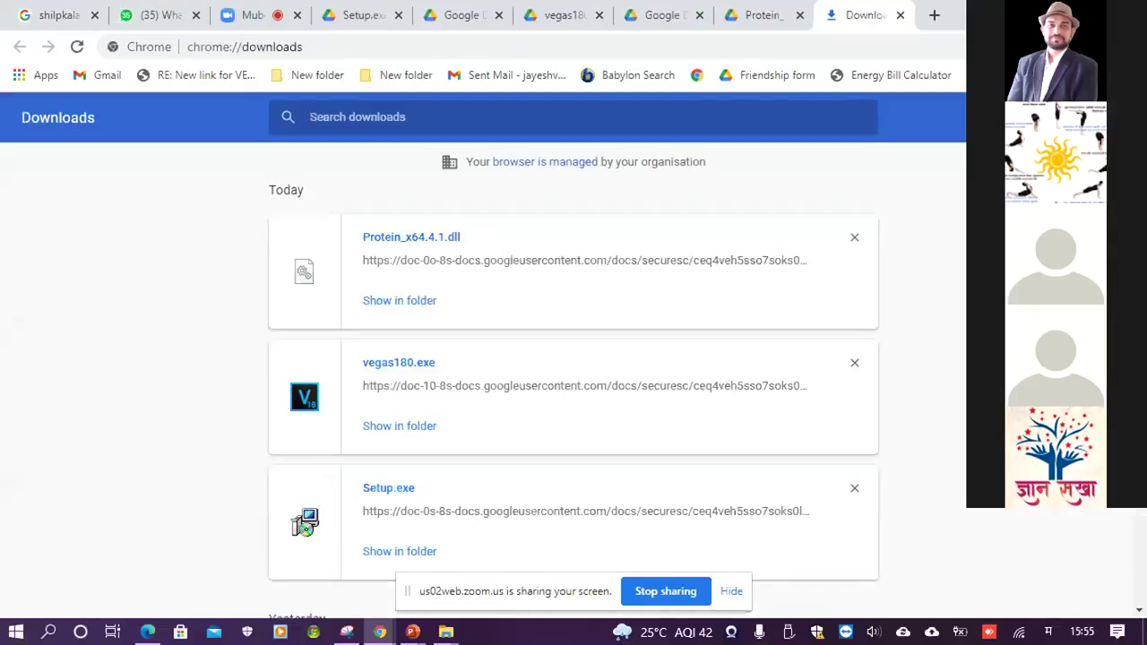
pyautogui.click(383, 304)
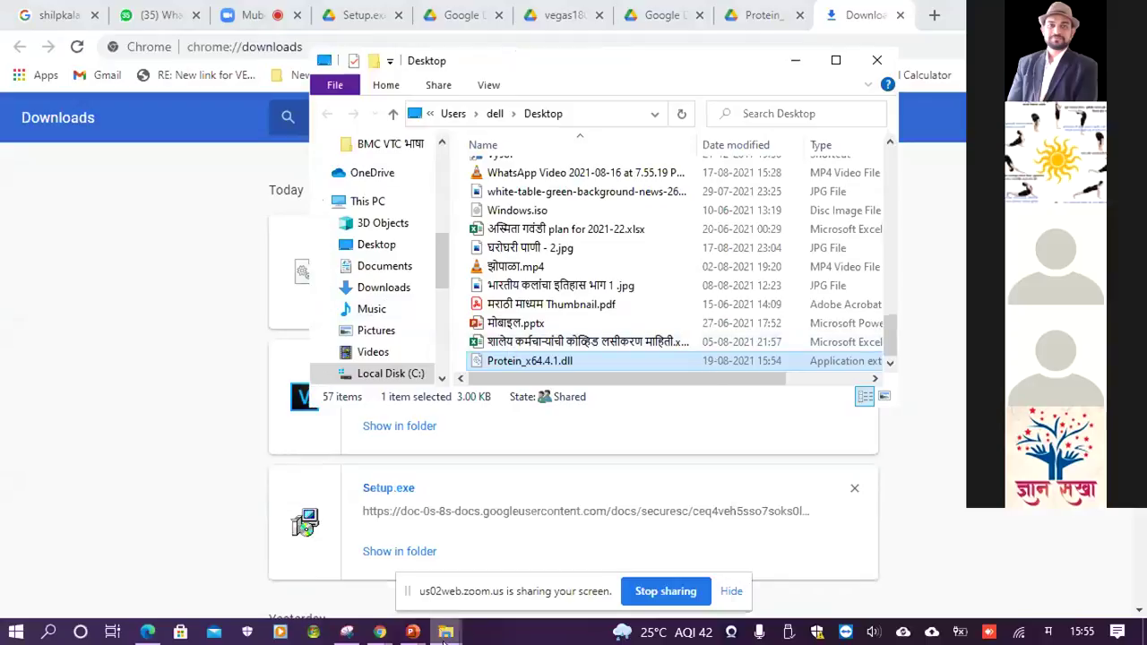
pyautogui.moveTo(444, 636)
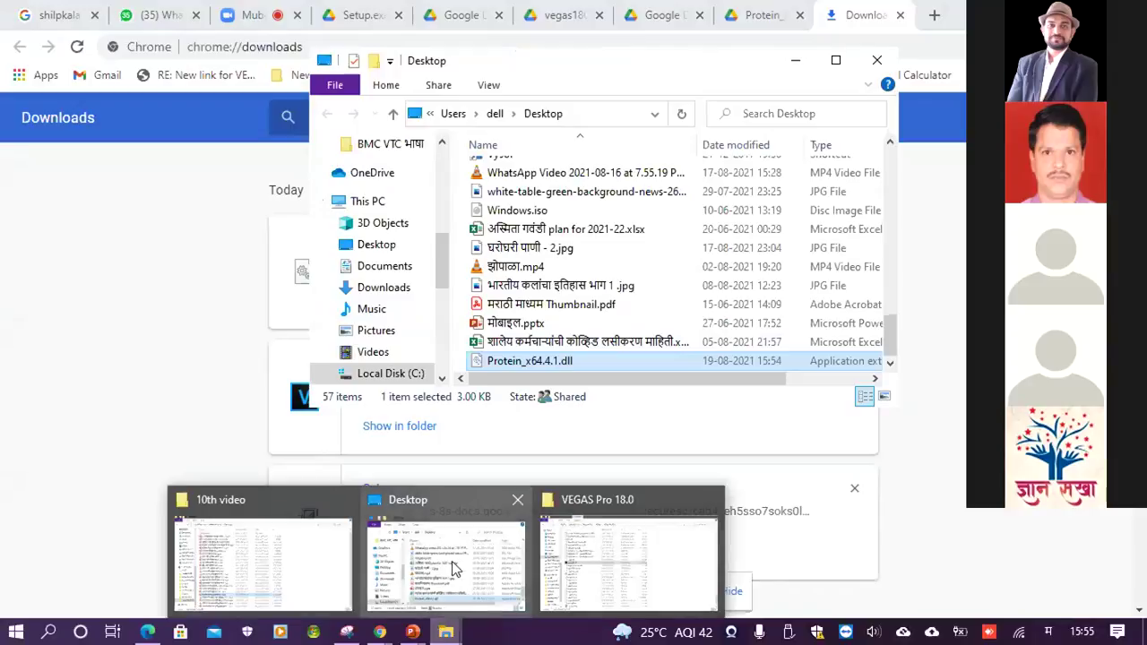
pyautogui.click(698, 560)
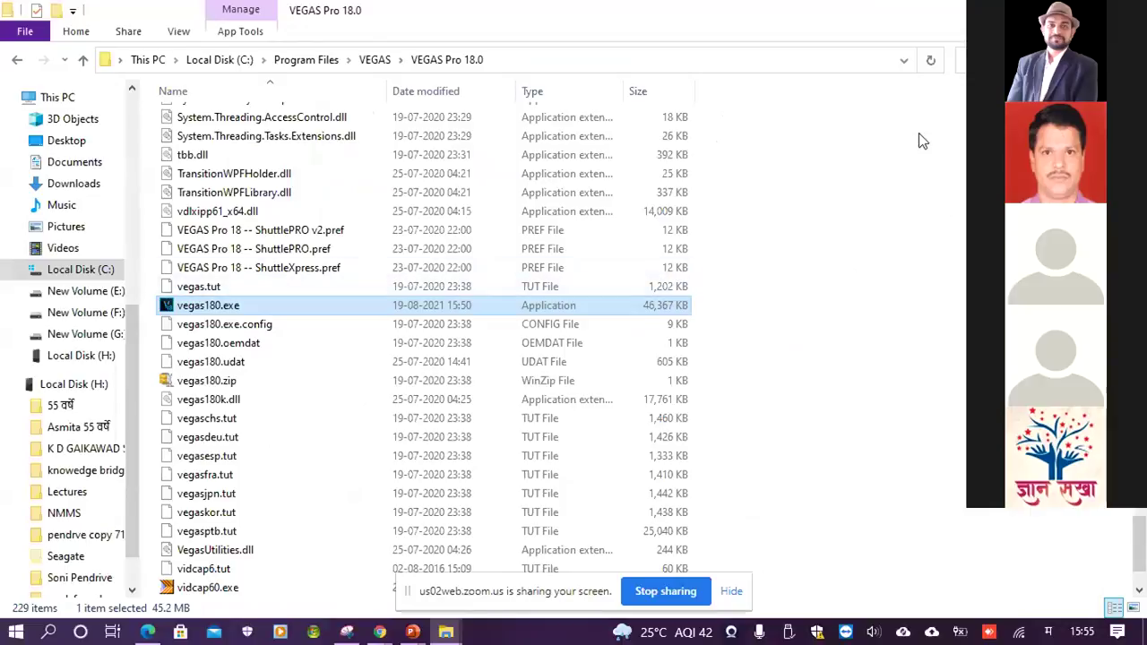
# Step: Scroll up the VEGAS Pro 18.0 file list and open the protein subfolder
pyautogui.click(900, 238)
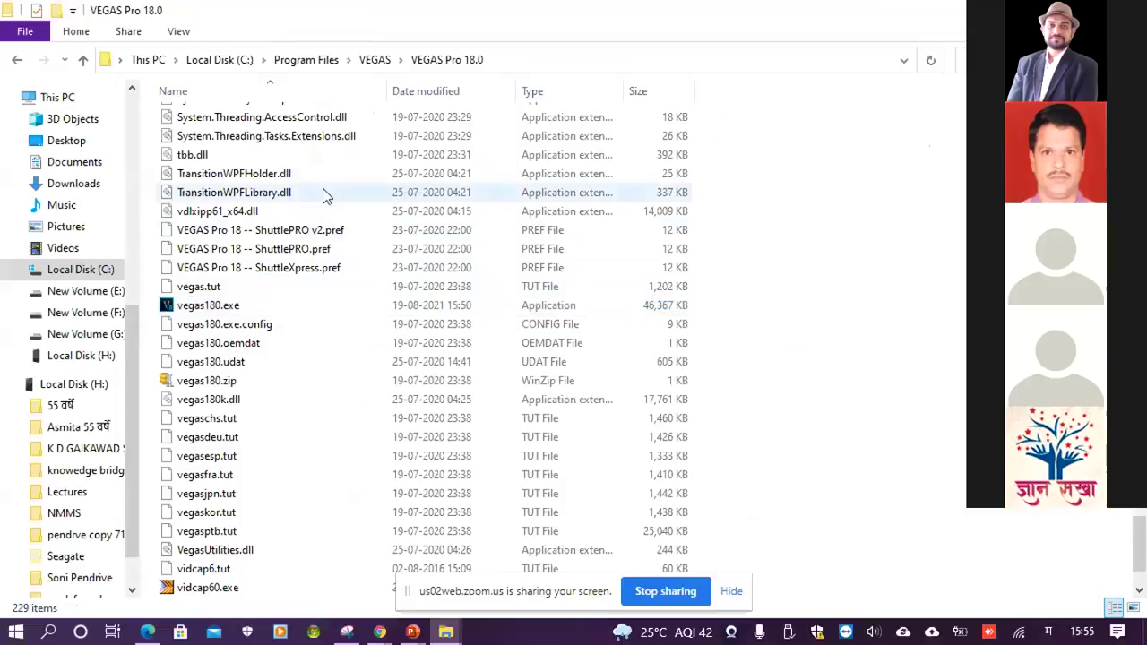
pyautogui.scroll(-2, 313, 382)
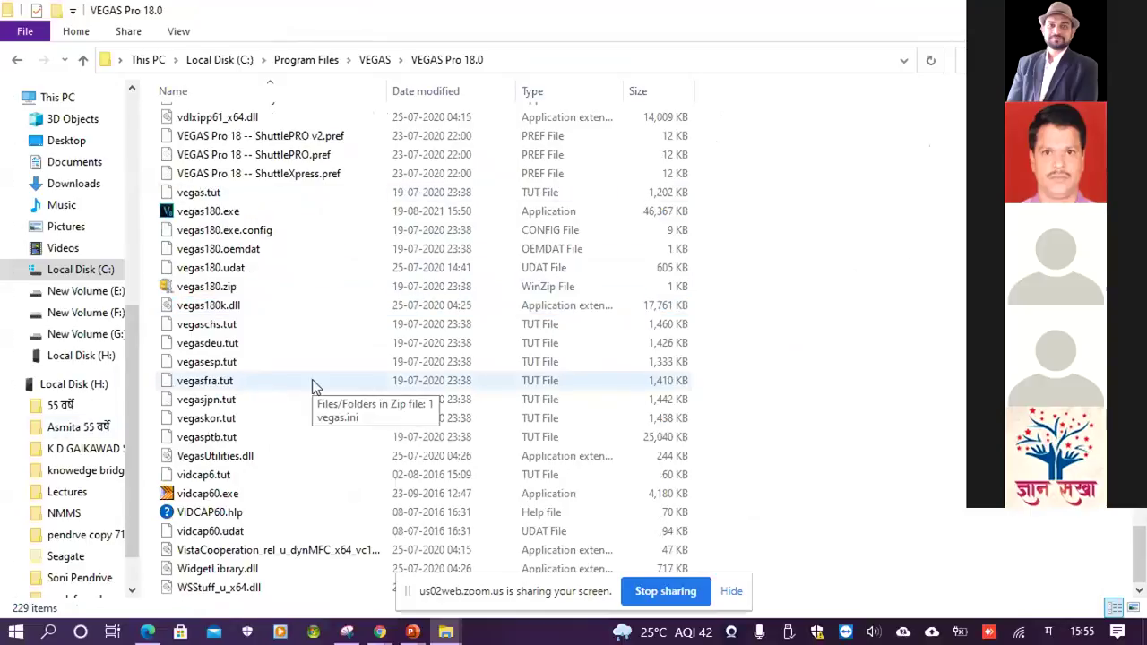
pyautogui.scroll(4, 301, 385)
pyautogui.scroll(20, 300, 394)
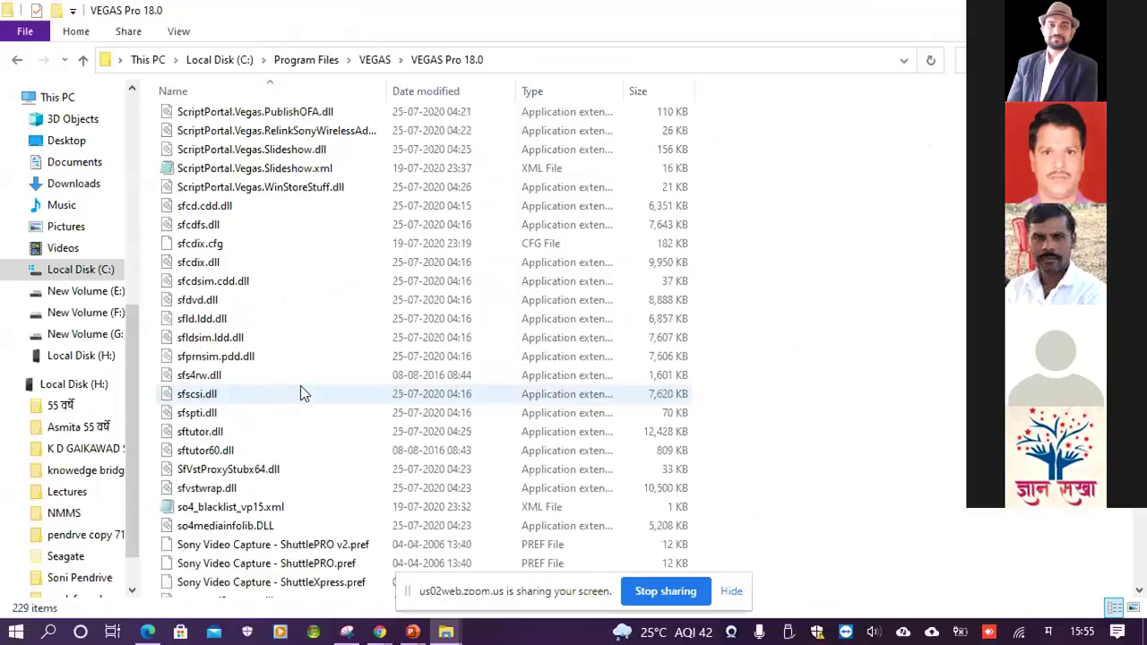
pyautogui.scroll(20, 300, 394)
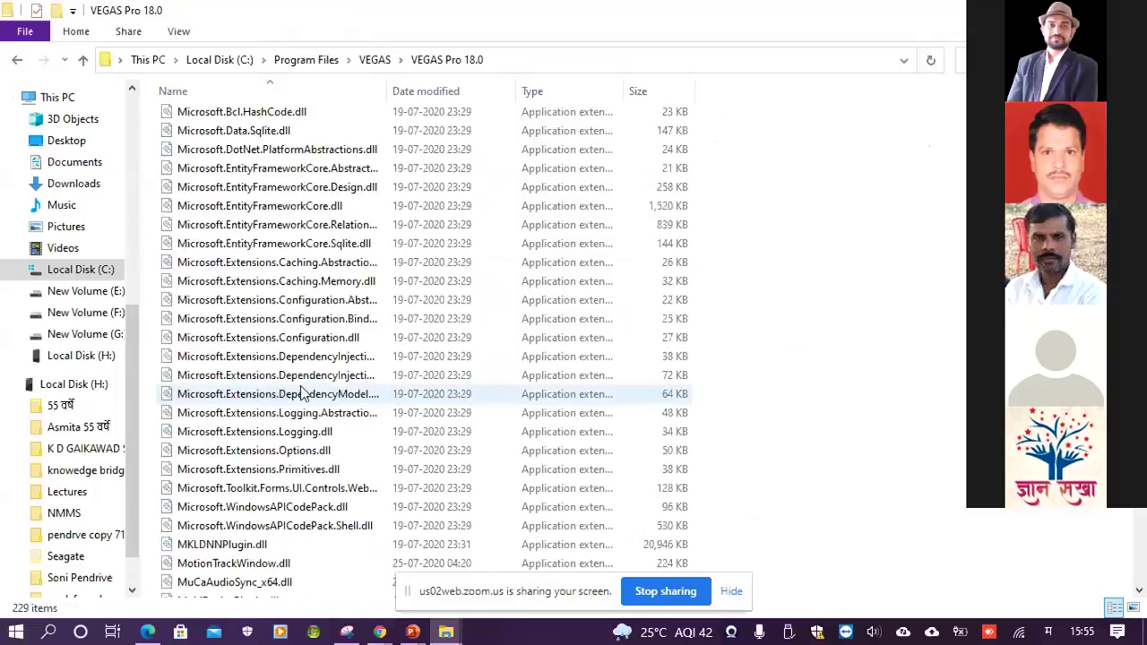
pyautogui.scroll(1, 818, 210)
pyautogui.scroll(3, 818, 211)
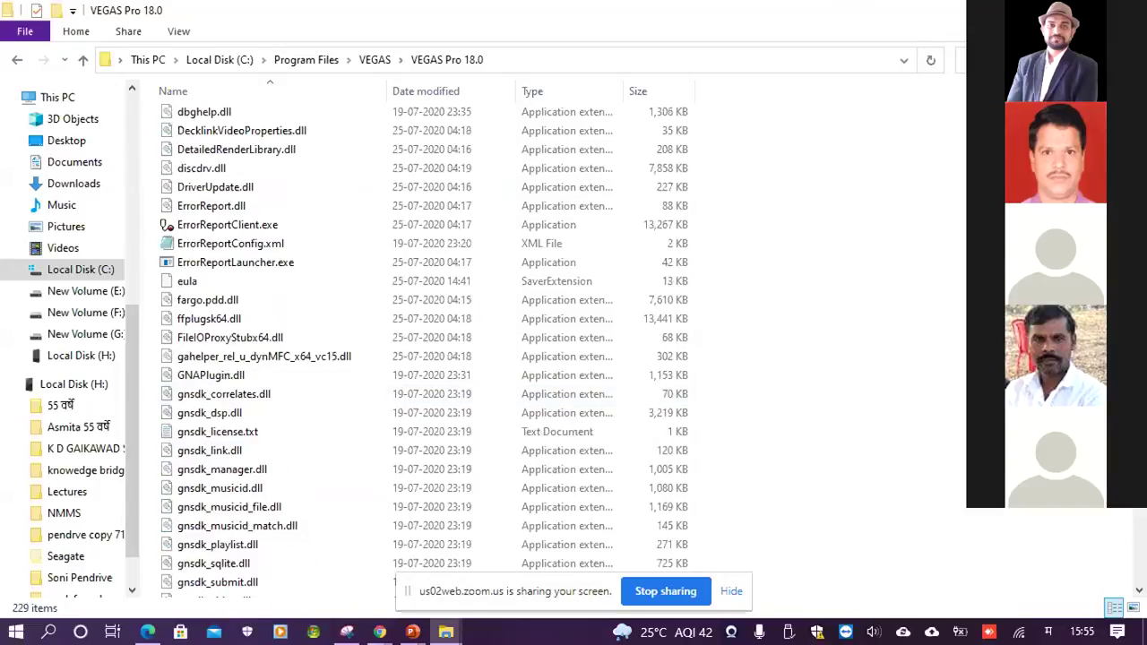
pyautogui.scroll(15, 961, 223)
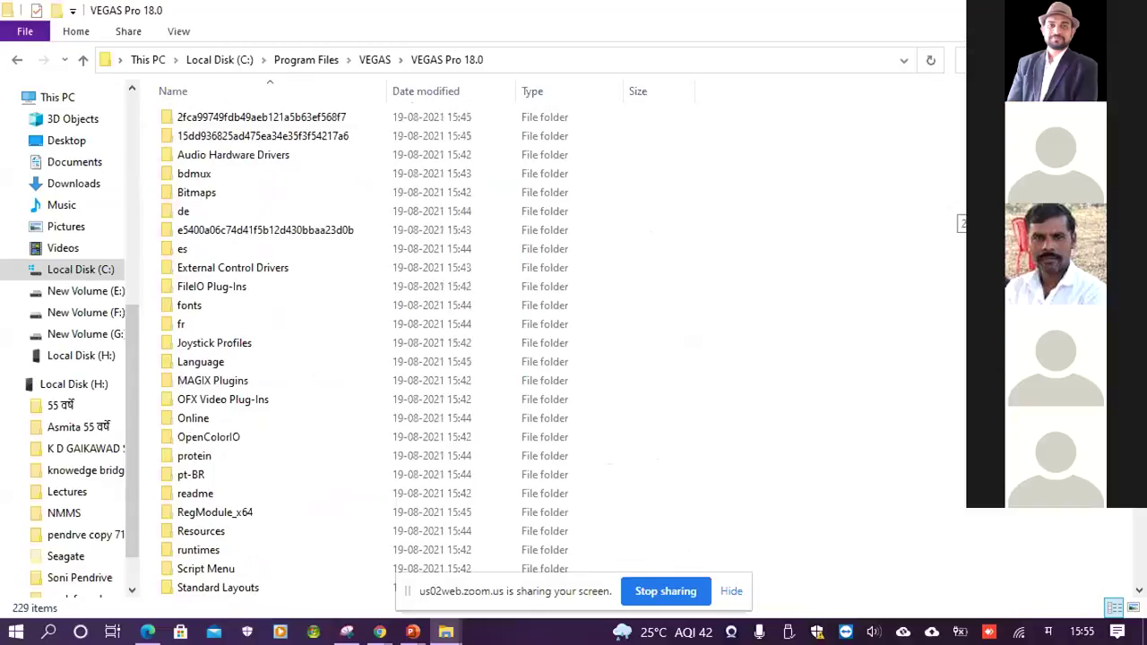
pyautogui.scroll(-2, 961, 223)
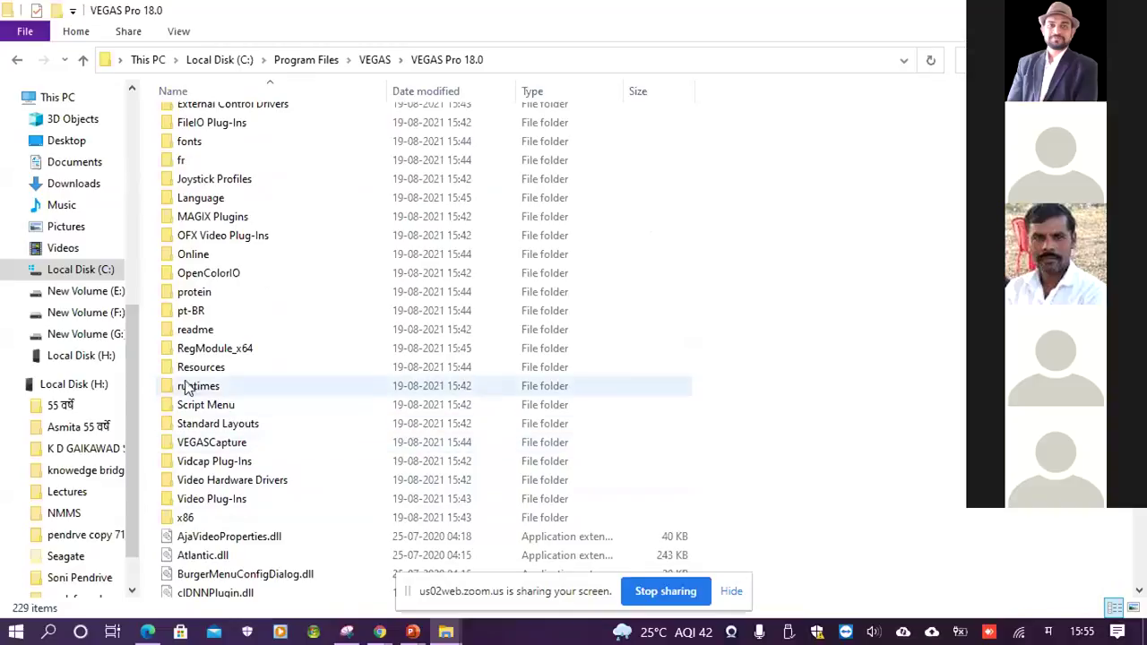
pyautogui.doubleClick(229, 298)
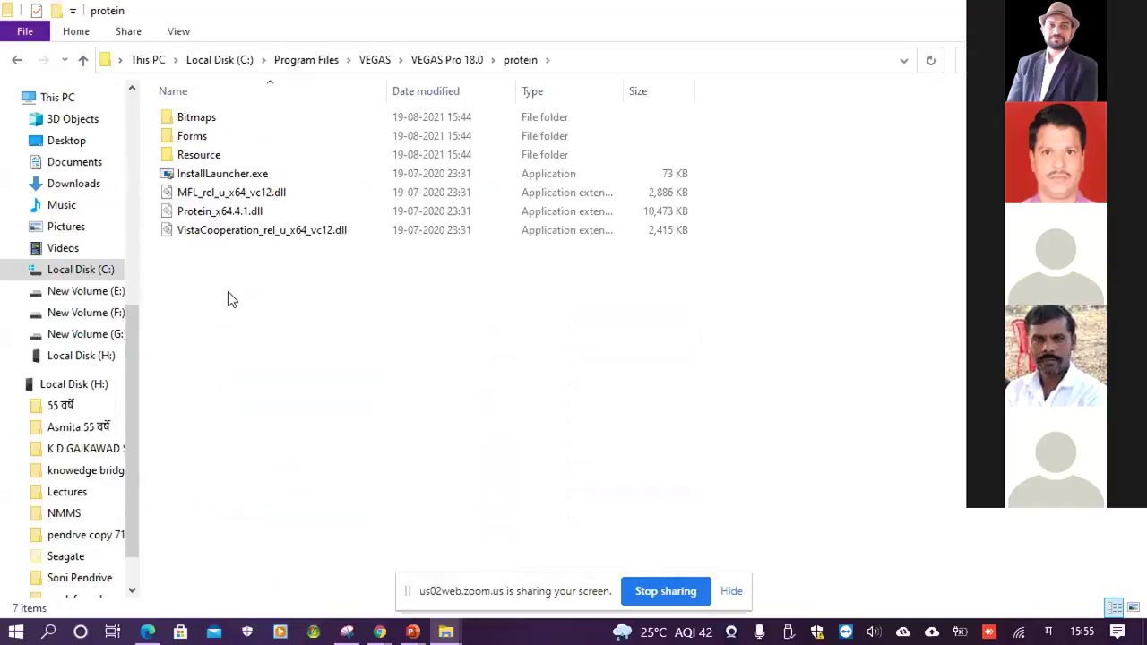
# Step: Paste Protein_x64.4.1.dll into protein, overwriting it with admin permission, then close the window
pyautogui.rightClick(229, 298)
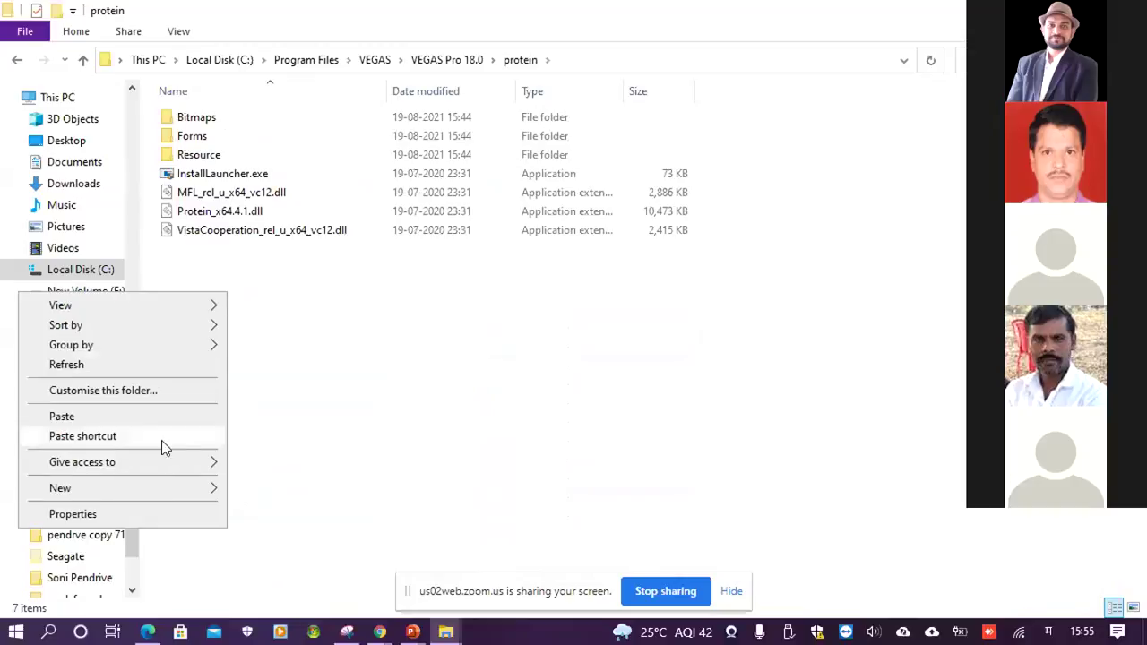
pyautogui.click(181, 417)
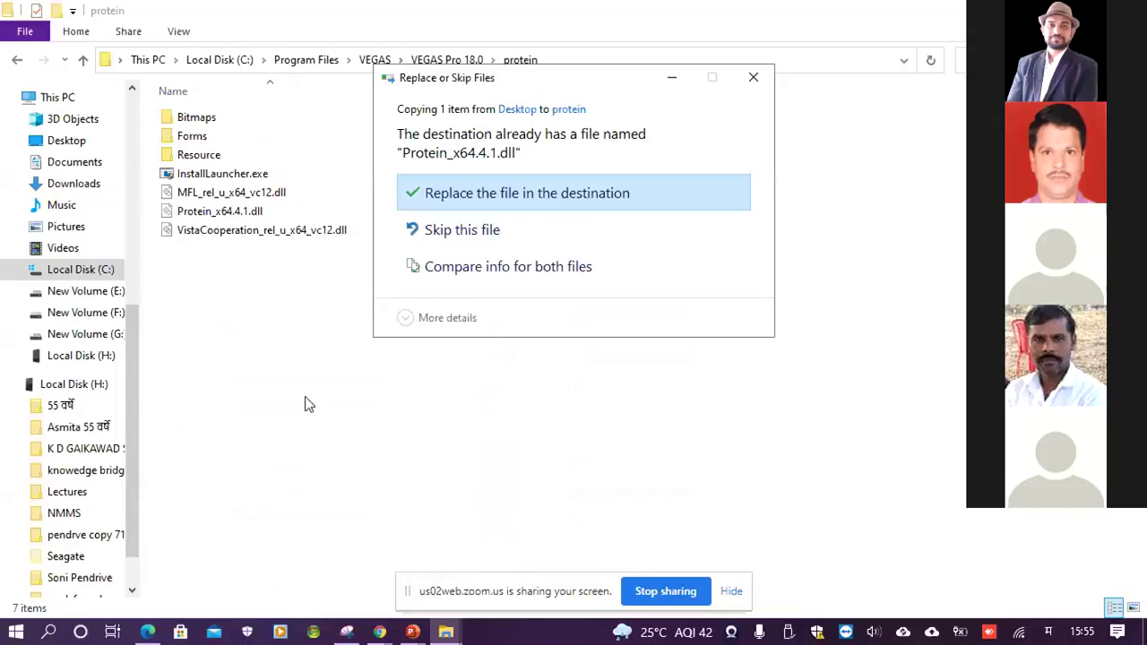
pyautogui.click(589, 187)
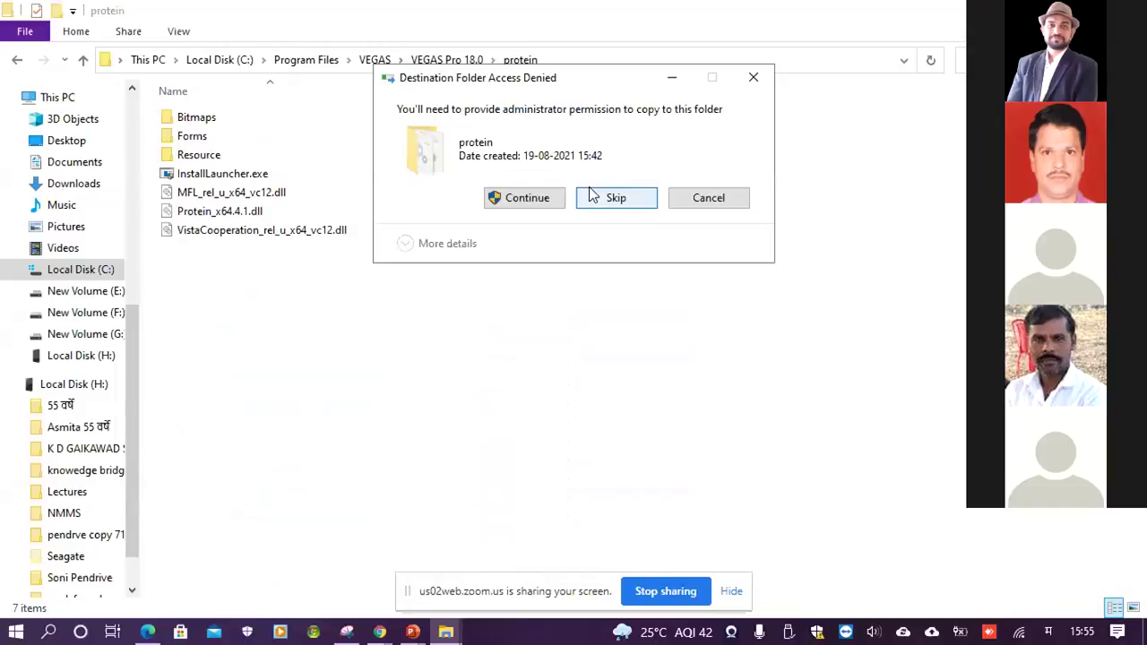
pyautogui.click(520, 205)
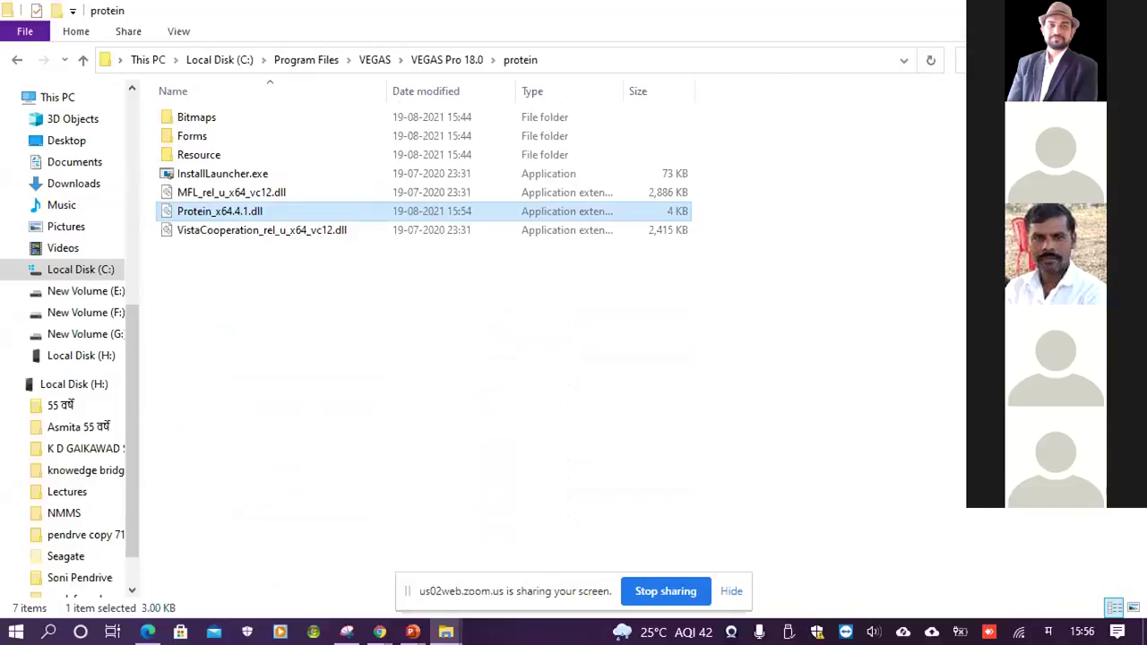
pyautogui.hotkey('alt', 'F4')
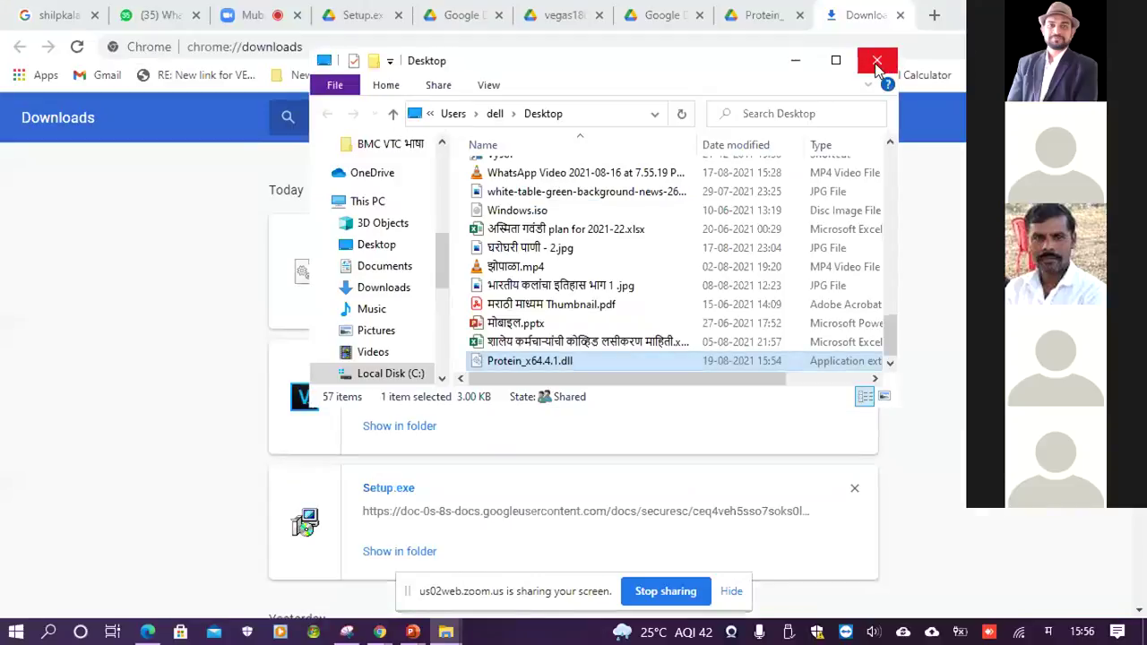
# Step: Close the Desktop folder window, show the desktop, and refresh it twice
pyautogui.click(876, 62)
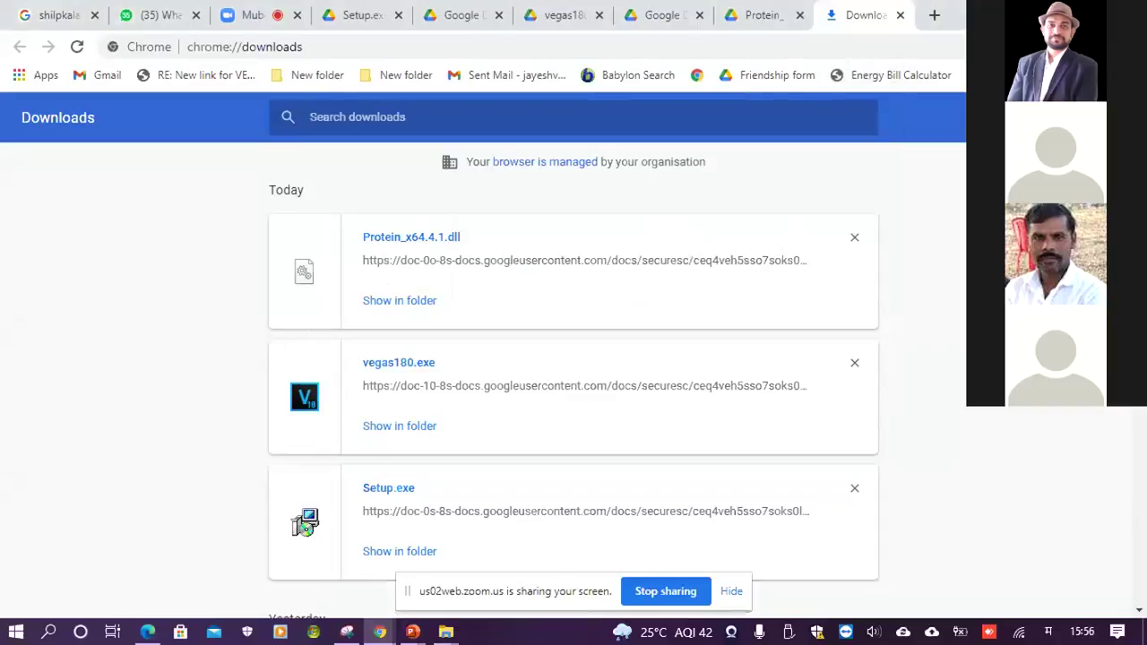
pyautogui.press('super+d')
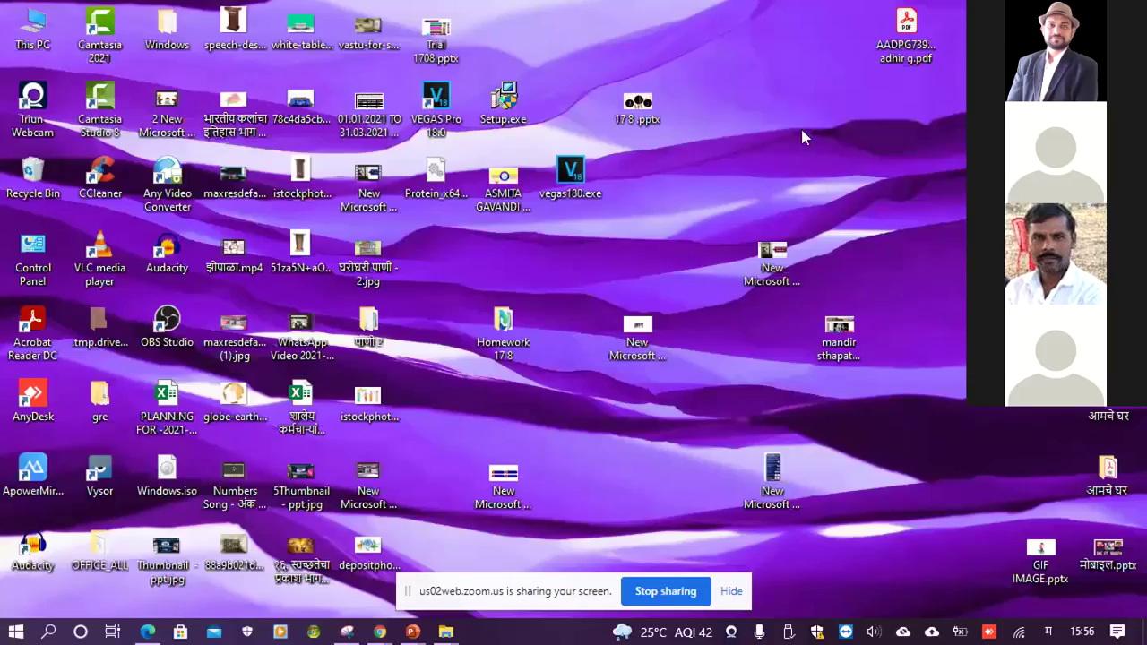
pyautogui.rightClick(801, 130)
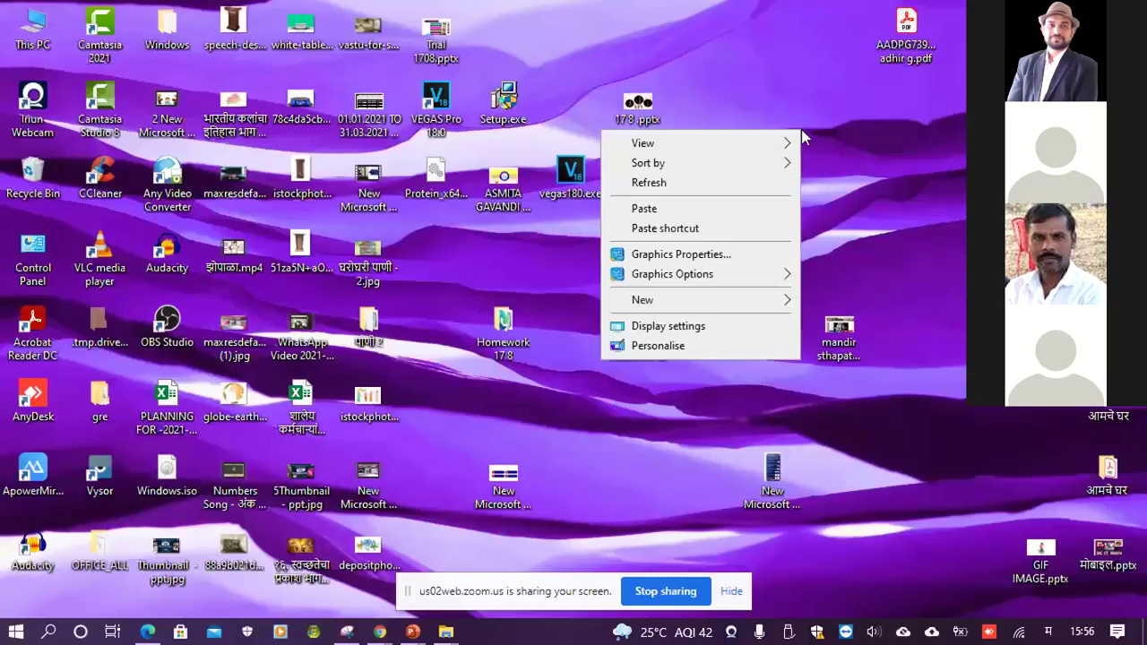
pyautogui.click(679, 186)
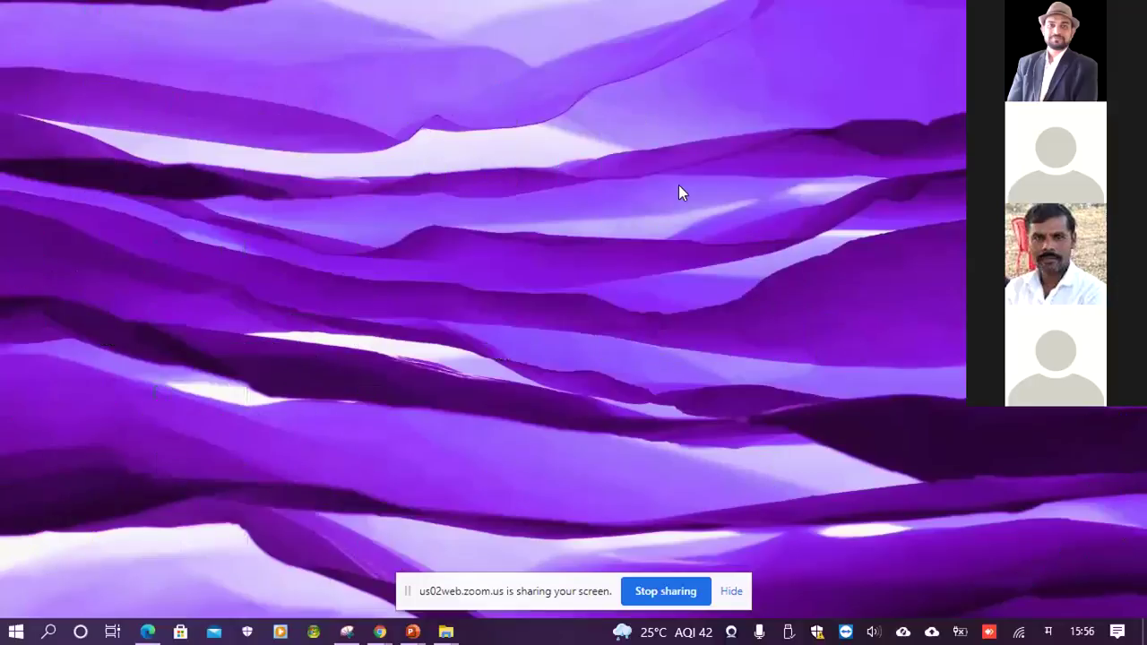
pyautogui.rightClick(678, 185)
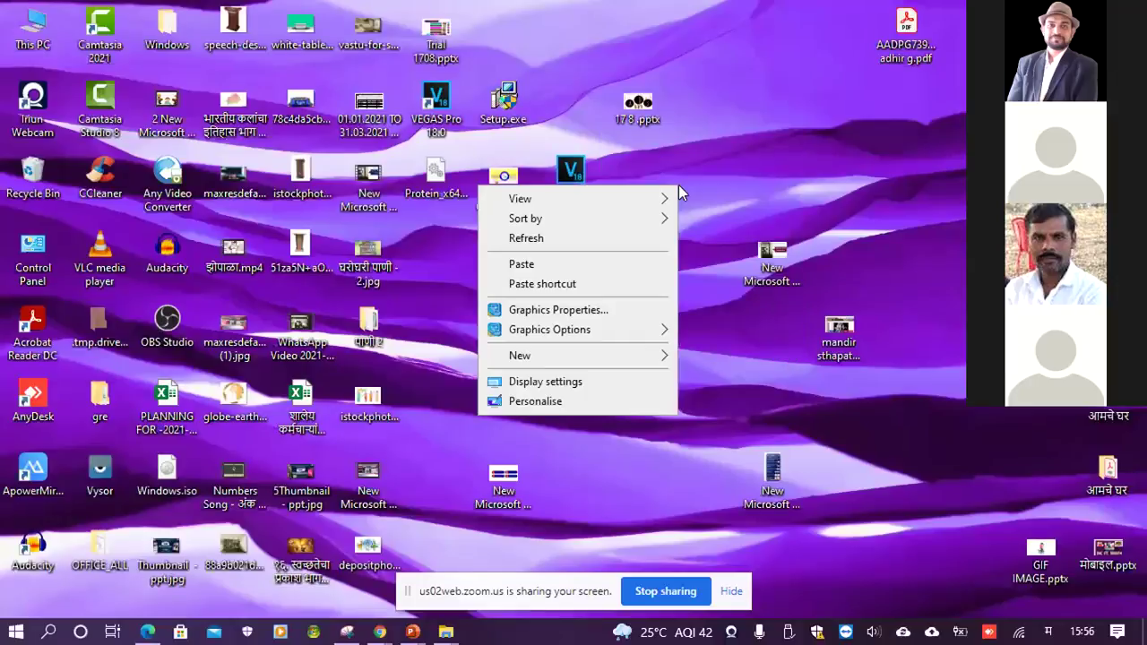
pyautogui.click(581, 240)
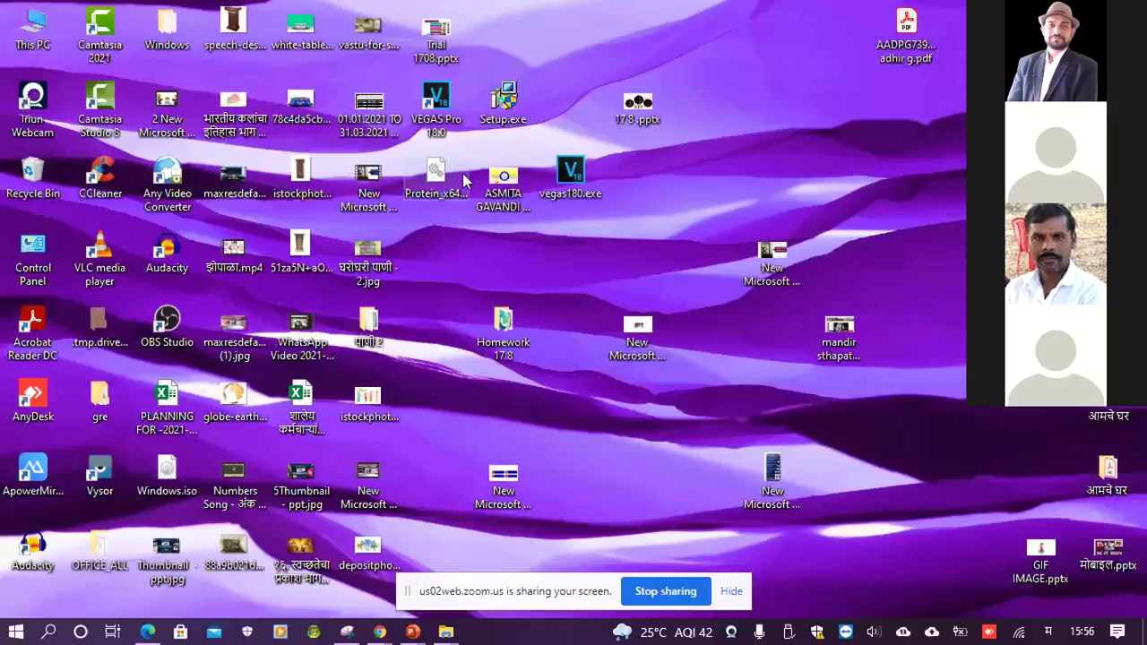
# Step: Move the VEGAS Pro 18.0 shortcut and vegas180.exe side by side near the top right
pyautogui.moveTo(437, 105); pyautogui.dragTo(769, 103)
pyautogui.moveTo(570, 175); pyautogui.dragTo(857, 141)
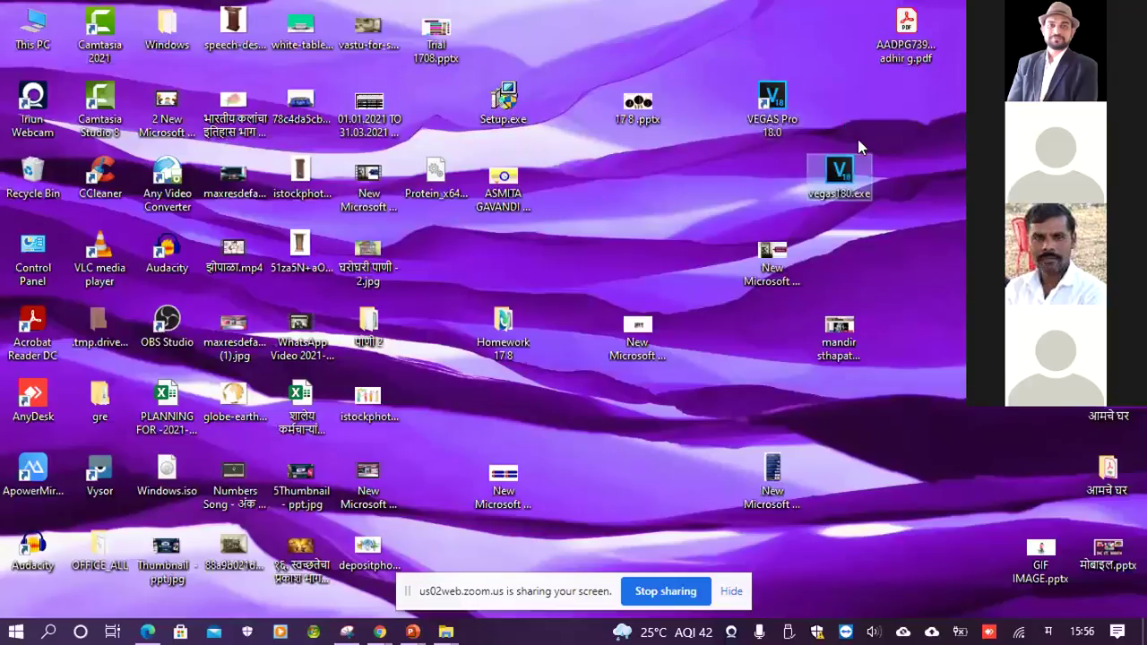
pyautogui.click(766, 96)
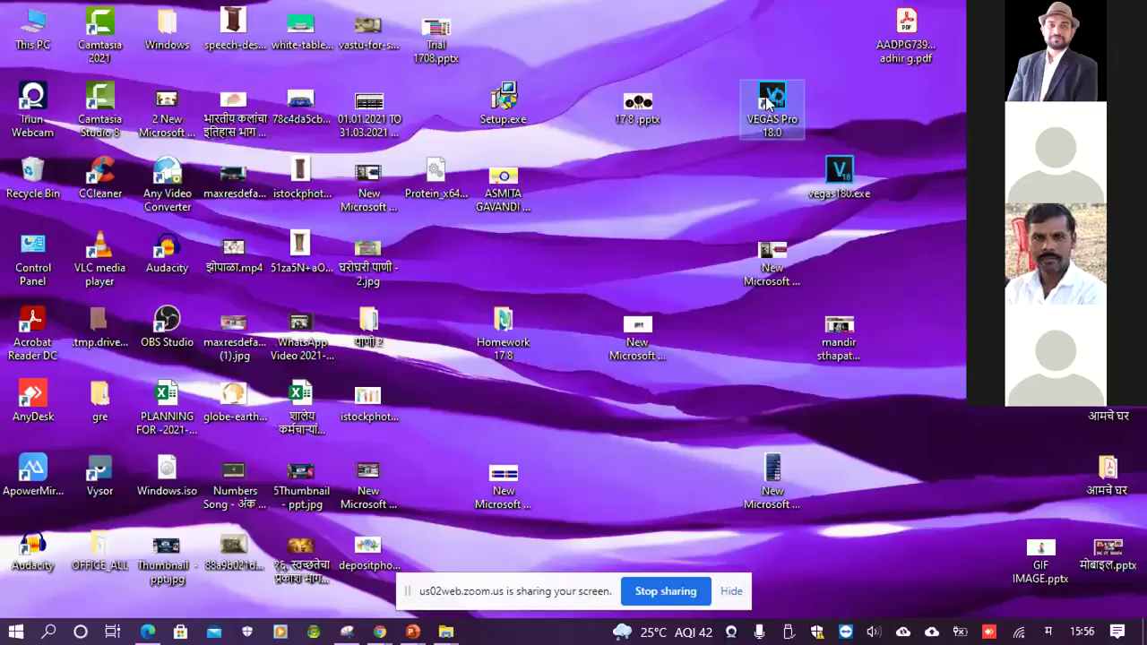
# Step: Launch the VEGAS Pro 18.0 shortcut and allow the unverified vegas180.exe to run
pyautogui.doubleClick(765, 99)
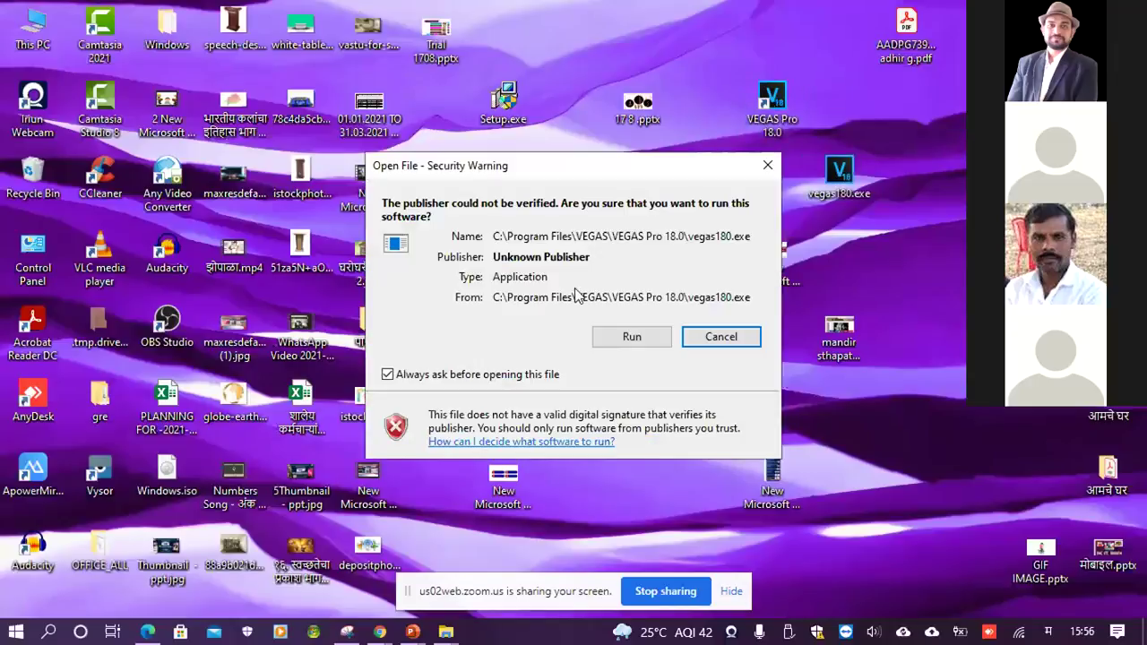
pyautogui.click(625, 341)
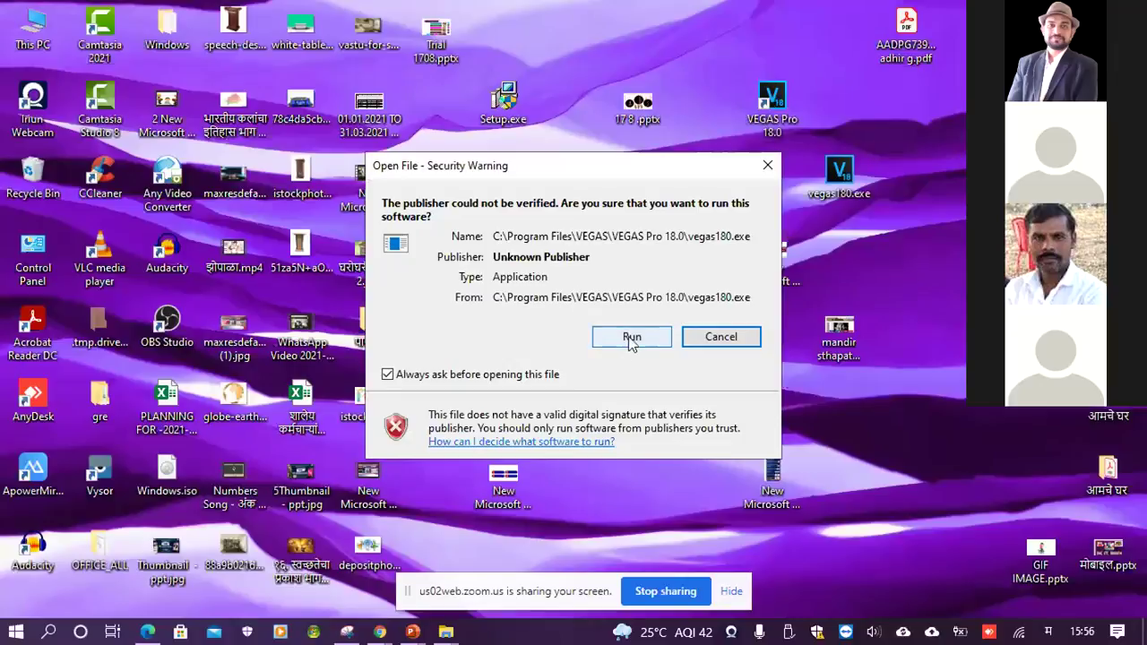
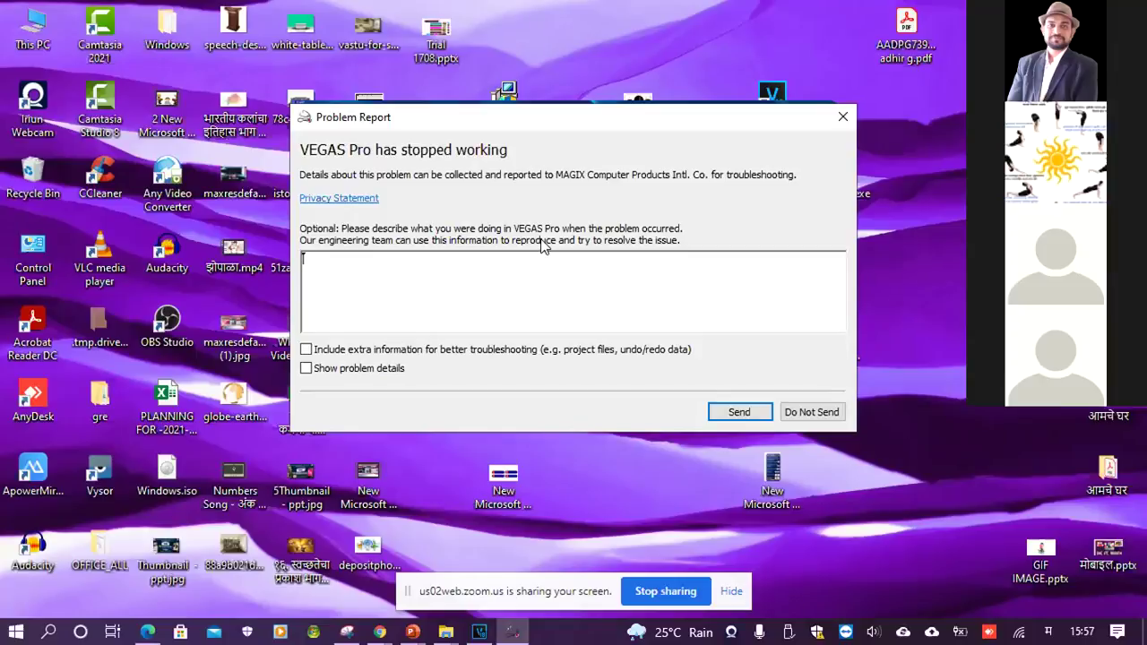
# Step: Send the VEGAS Pro crash report to MAGIX with problem details shown and extra information included
pyautogui.click(306, 369)
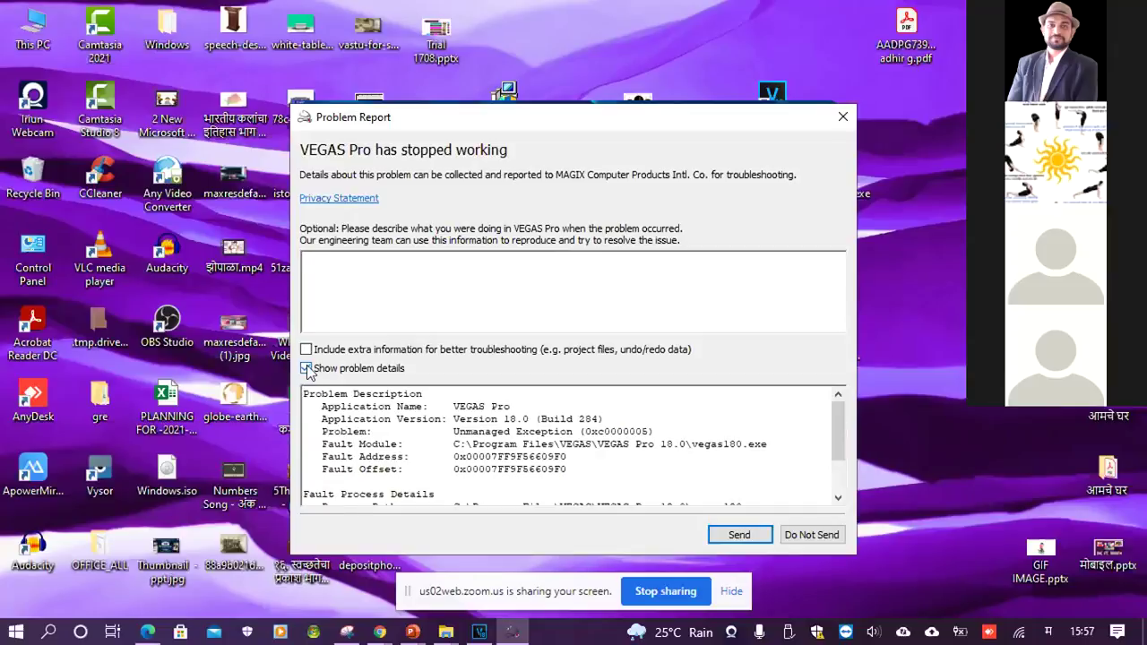
pyautogui.click(306, 368)
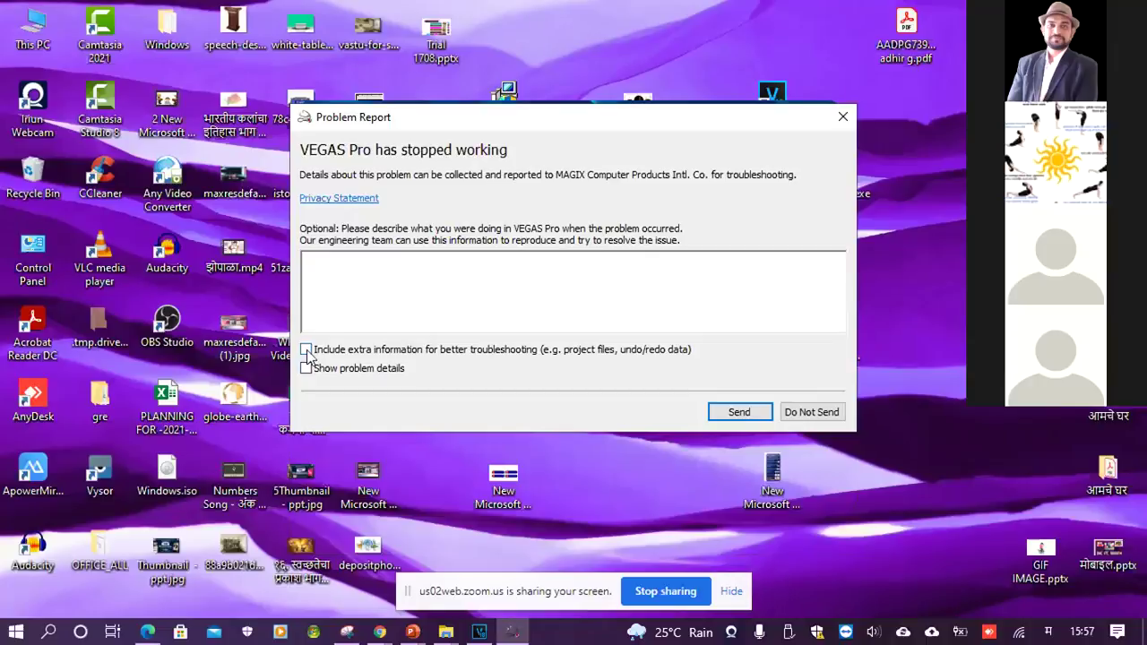
pyautogui.click(305, 369)
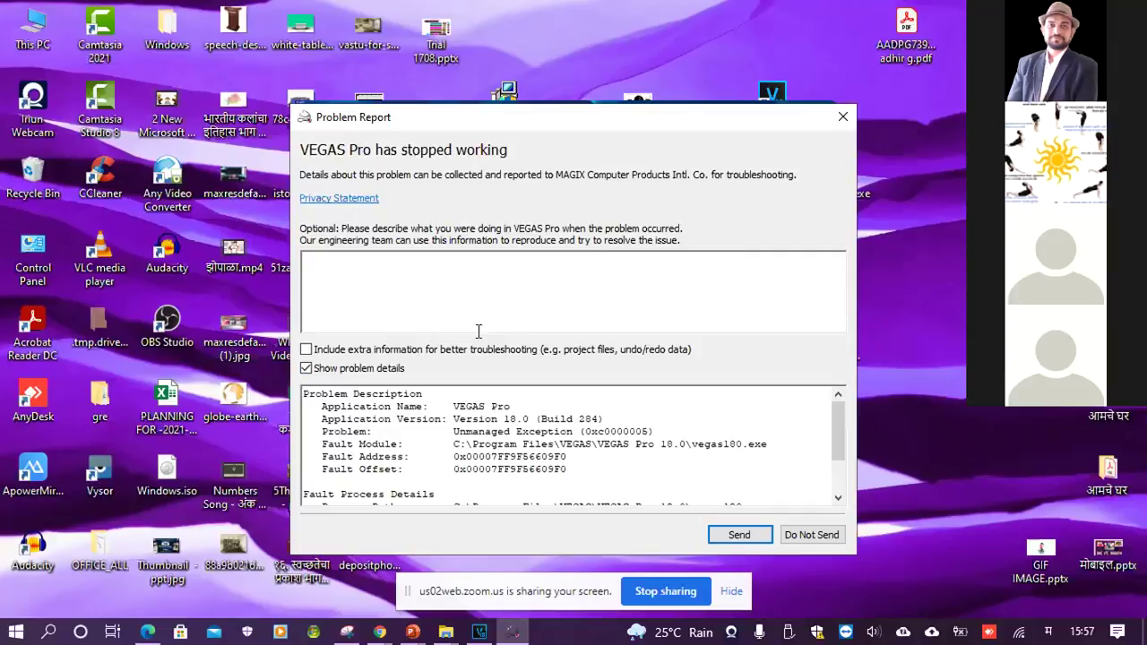
pyautogui.click(307, 350)
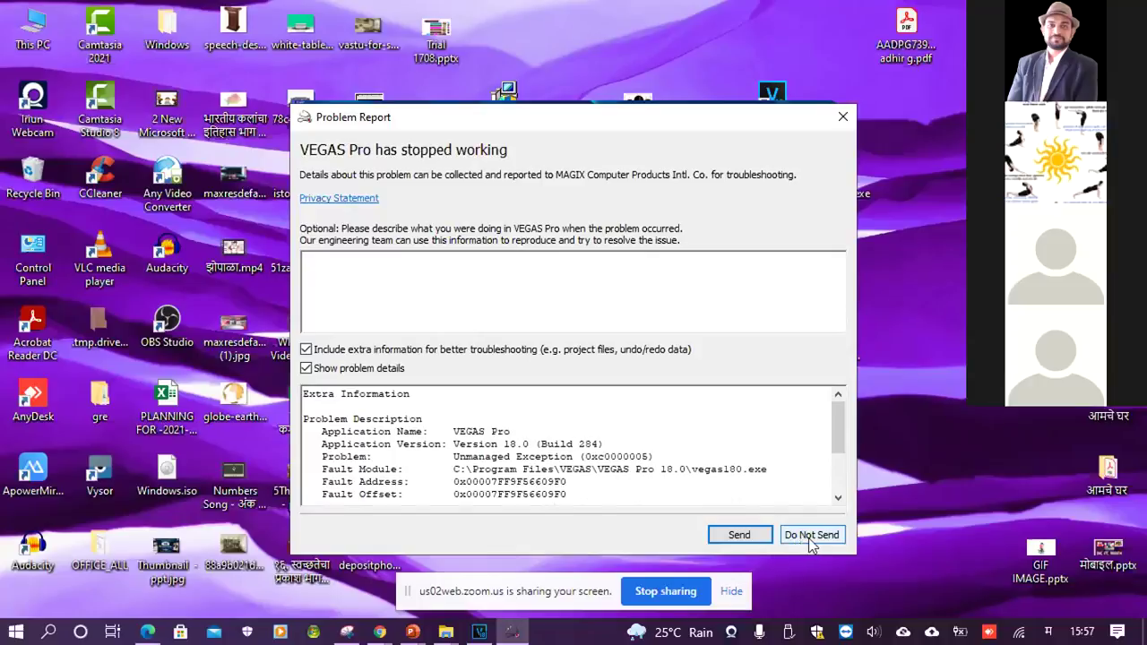
pyautogui.click(737, 535)
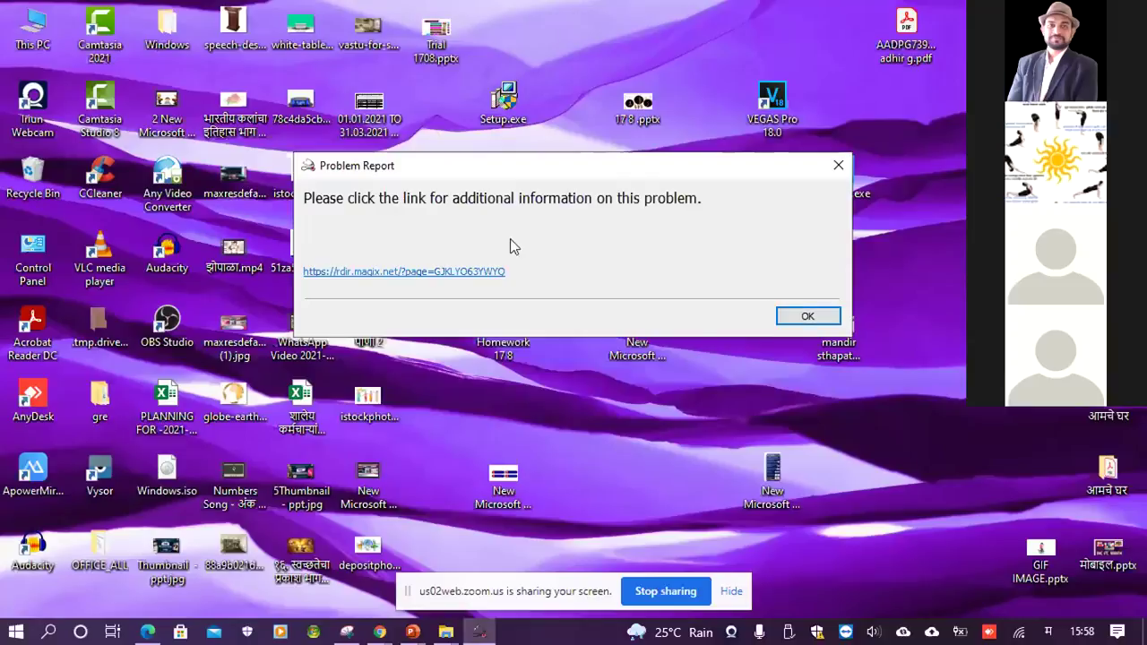
# Step: Open the magix.net information link, then close the follow-up Problem Report window
pyautogui.click(434, 272)
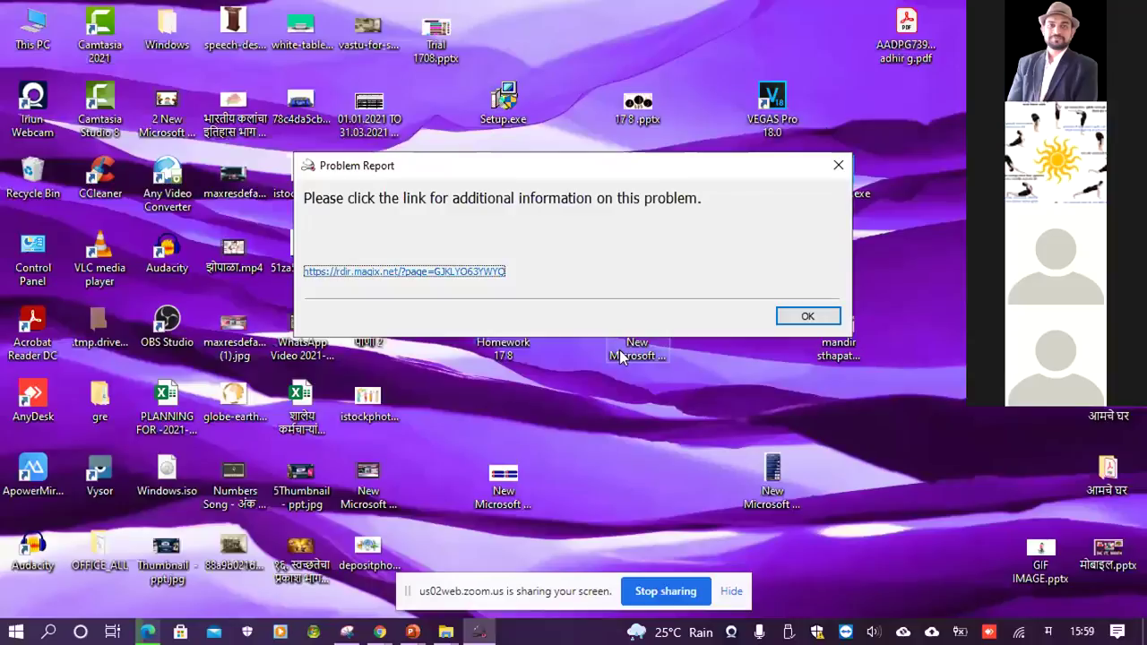
pyautogui.click(838, 169)
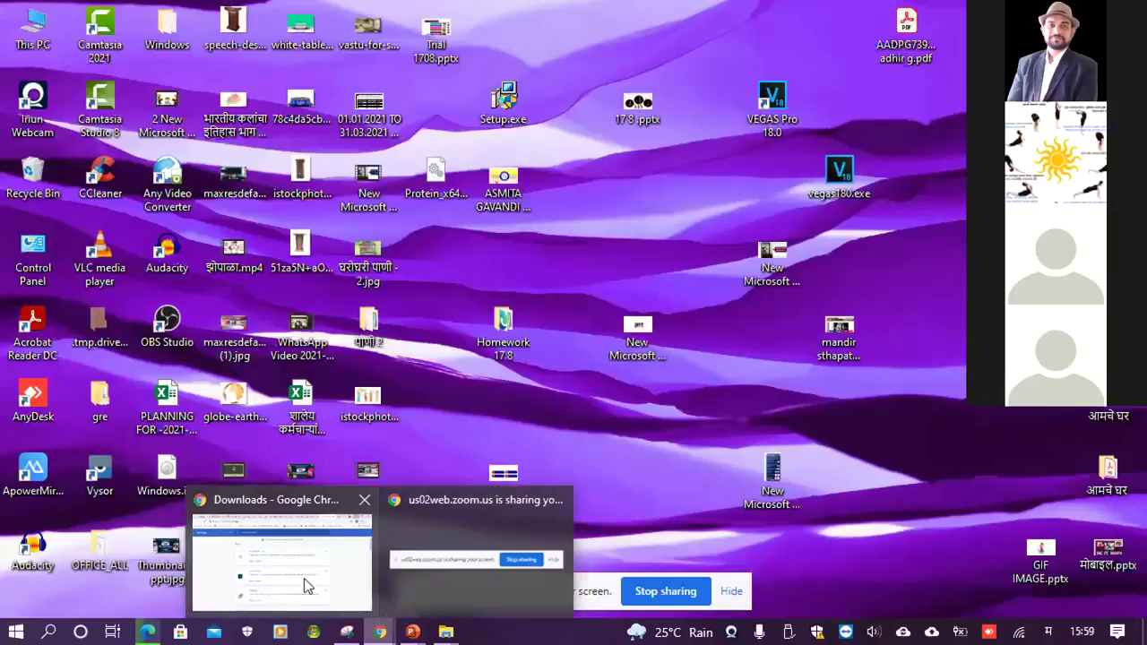
# Step: Close Chrome's Downloads page, the Drive file previews and warning pages, and the Zoom meeting tab
pyautogui.click(350, 587)
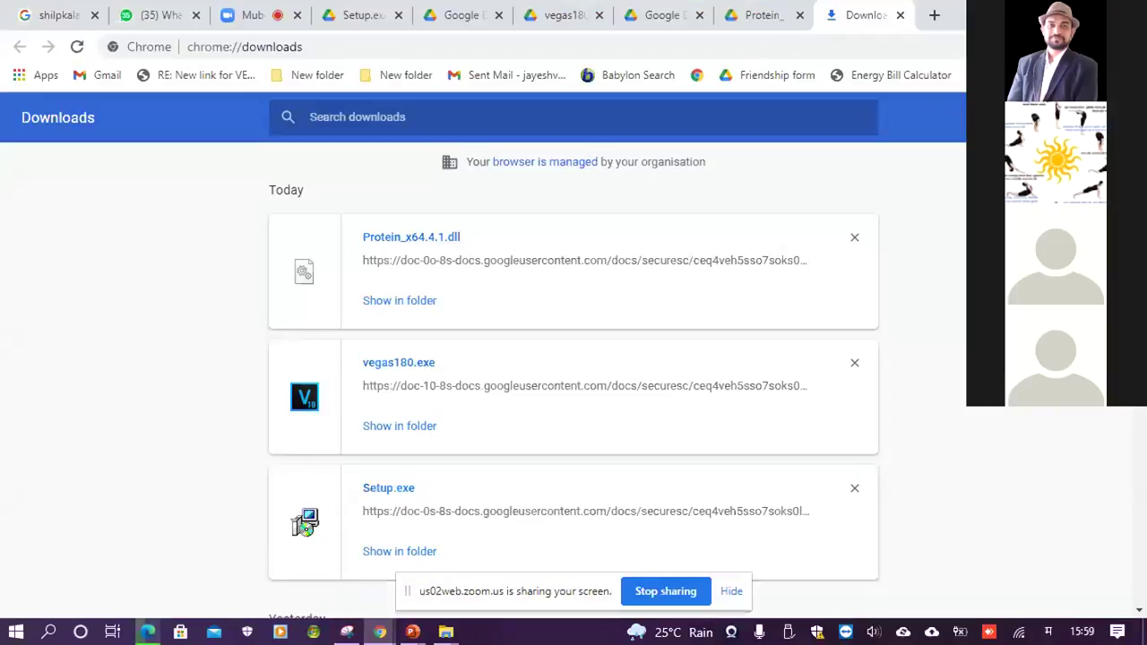
pyautogui.click(901, 16)
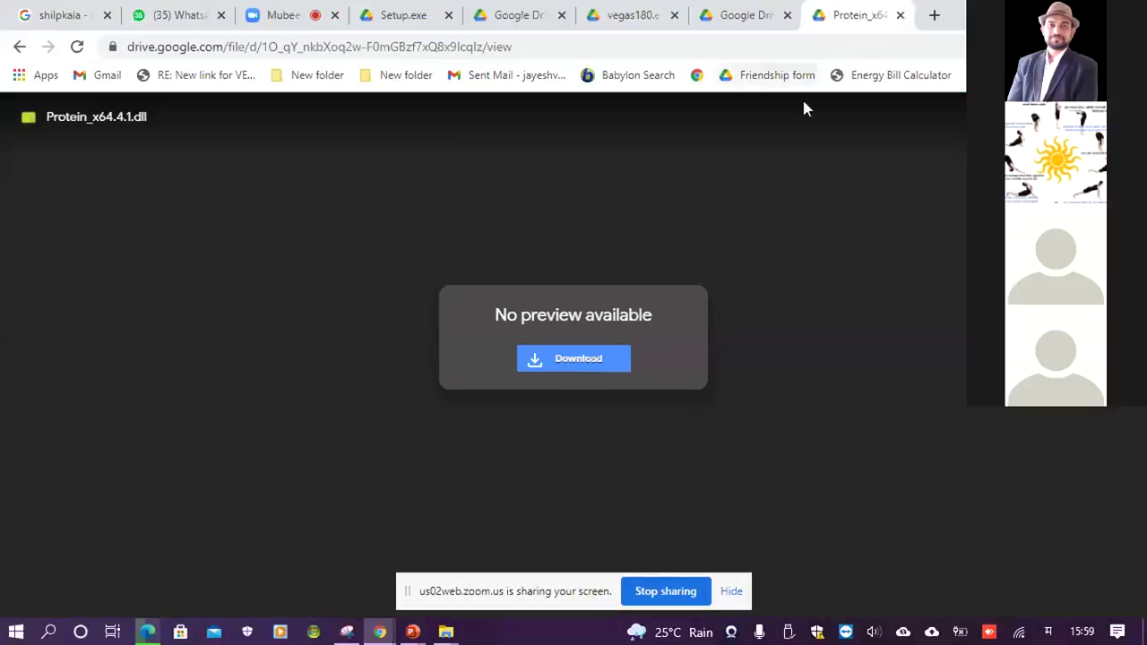
pyautogui.click(900, 16)
pyautogui.click(901, 16)
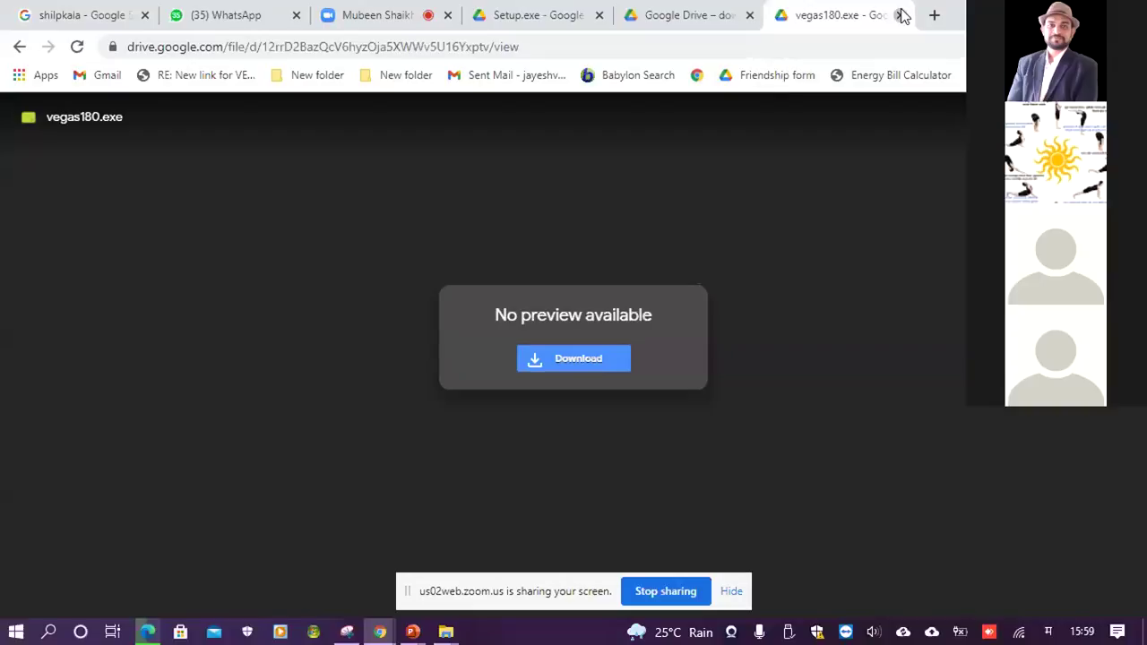
pyautogui.click(900, 16)
pyautogui.click(901, 16)
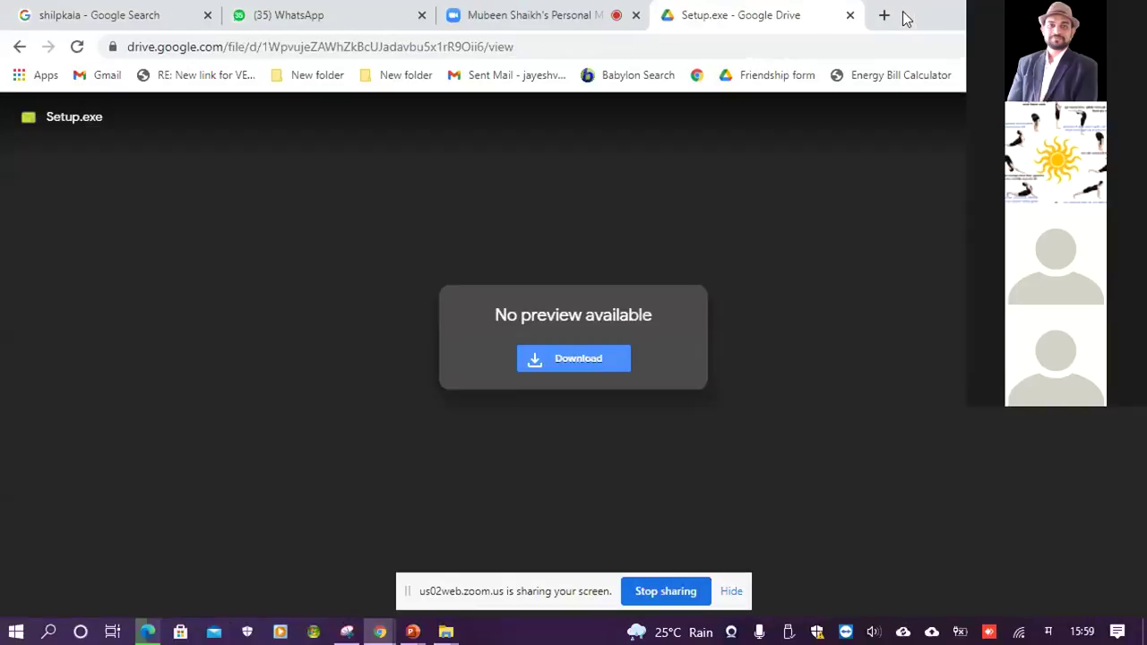
pyautogui.click(851, 17)
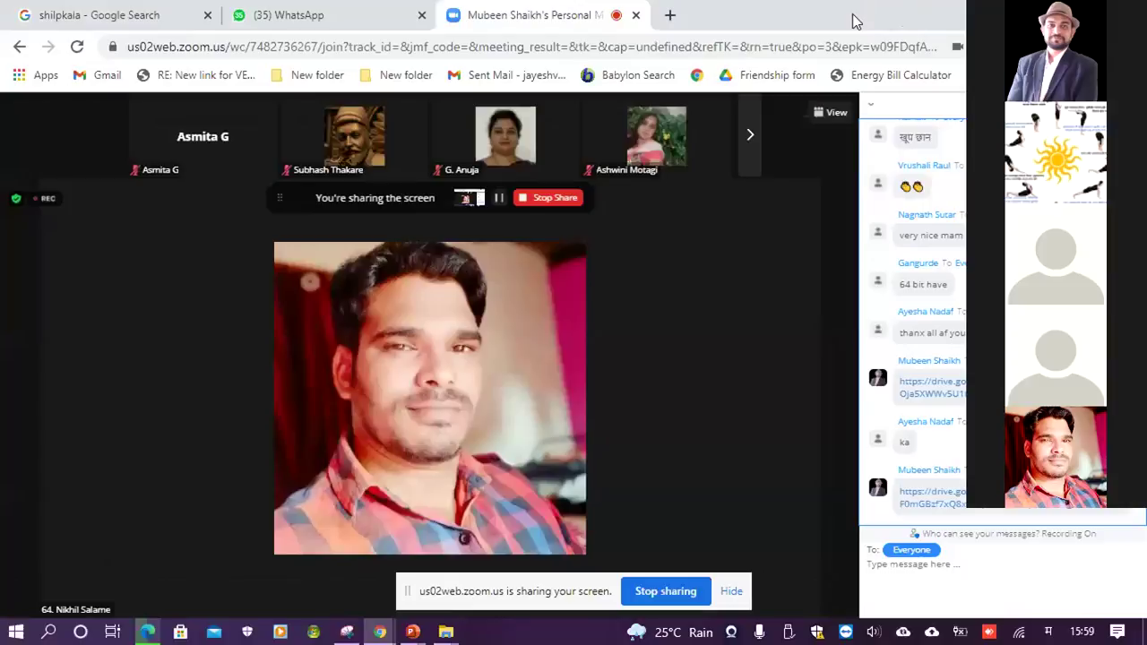
pyautogui.click(637, 16)
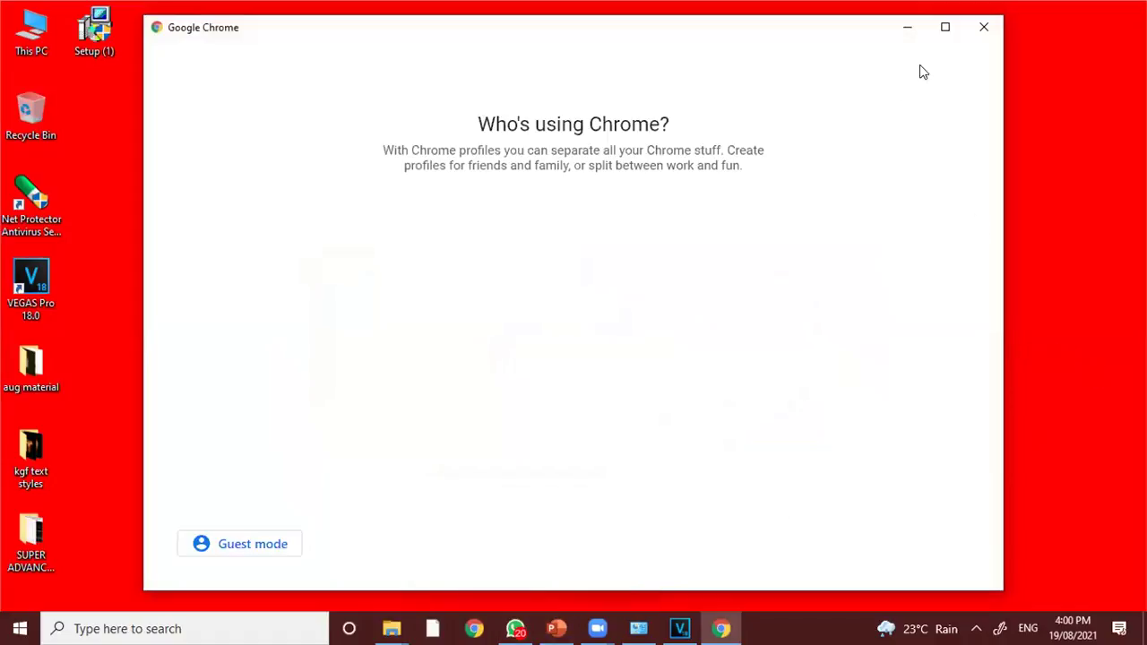
# Step: Open Chrome under the presenter's profile and load the Google homepage by entering GOOGLE
pyautogui.click(944, 27)
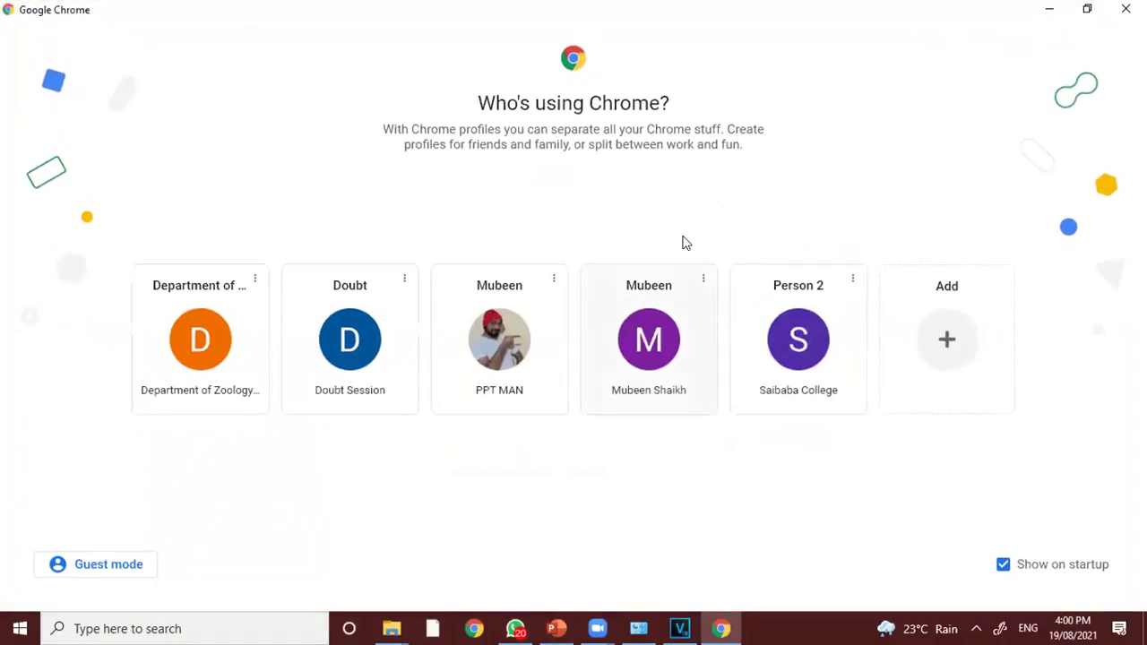
pyautogui.click(488, 369)
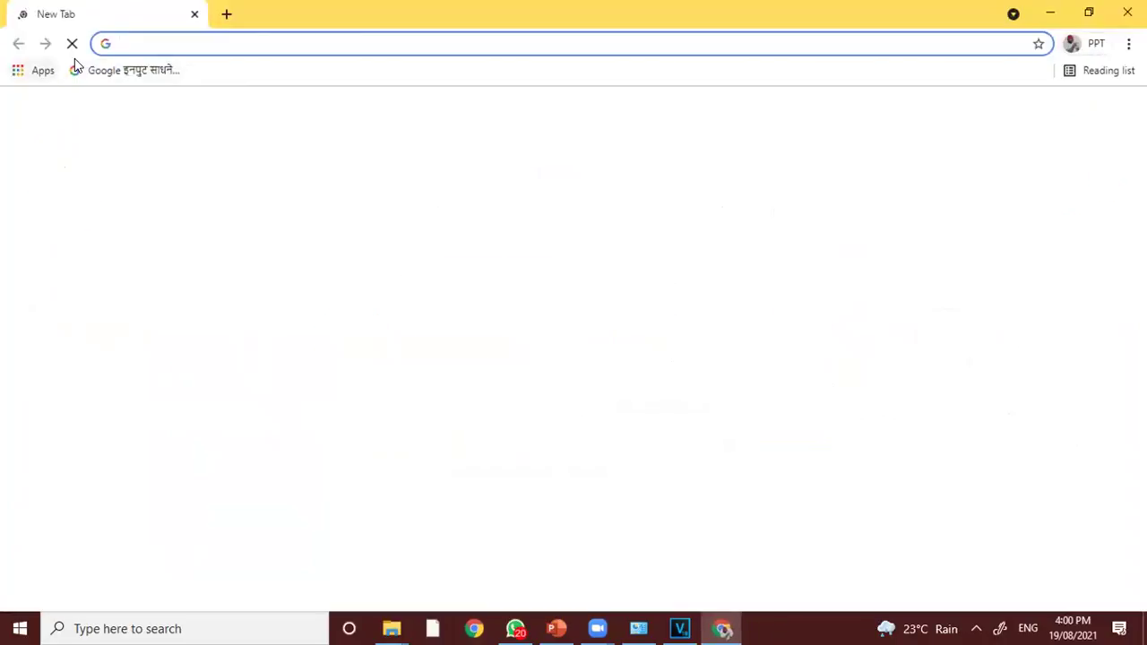
pyautogui.write('O')
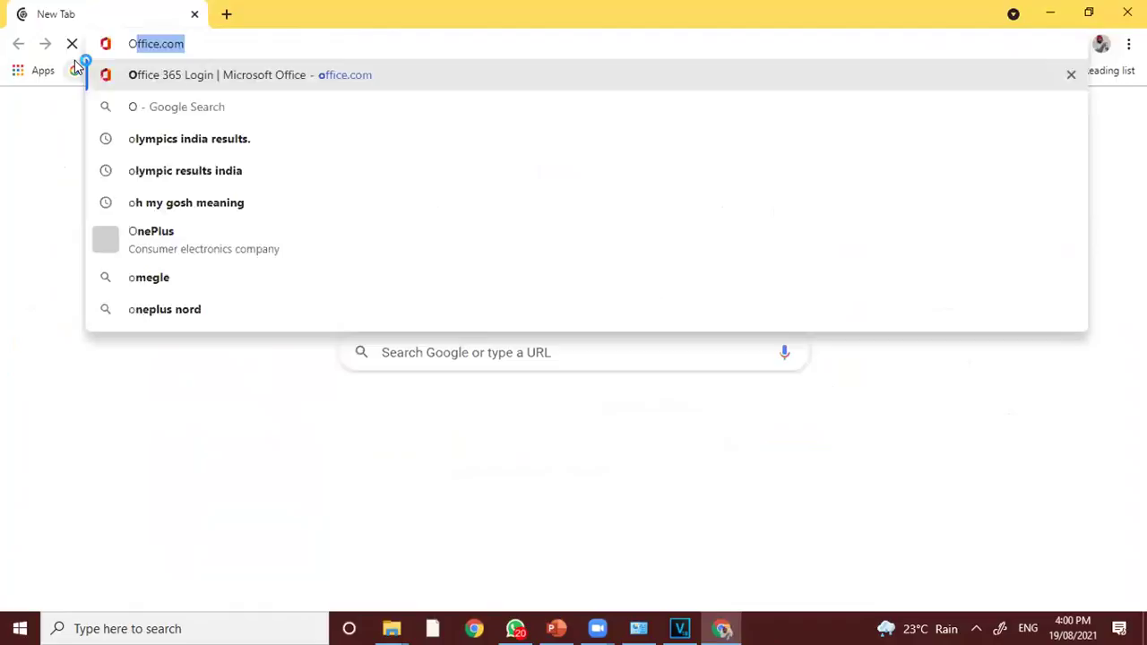
pyautogui.write('BASI')
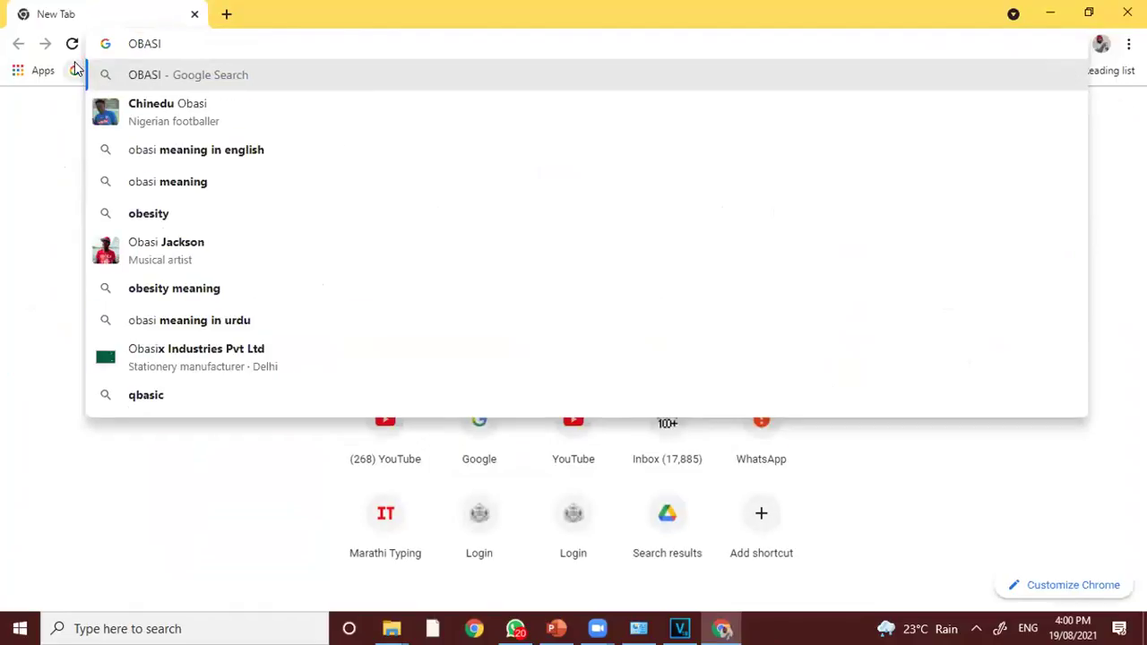
pyautogui.press('BackSpace')
pyautogui.press('BackSpace')
pyautogui.press('BackSpace')
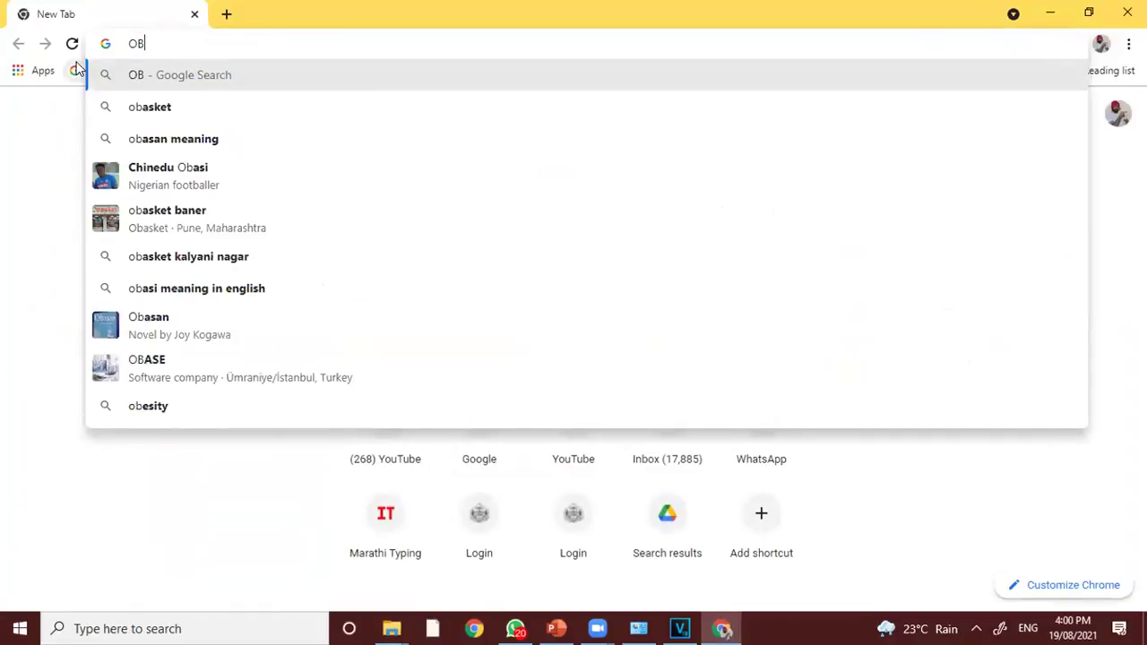
pyautogui.press('BackSpace')
pyautogui.press('BackSpace')
pyautogui.write('GIO')
pyautogui.press('BackSpace')
pyautogui.press('BackSpace')
pyautogui.write('OOGLE.co.in')
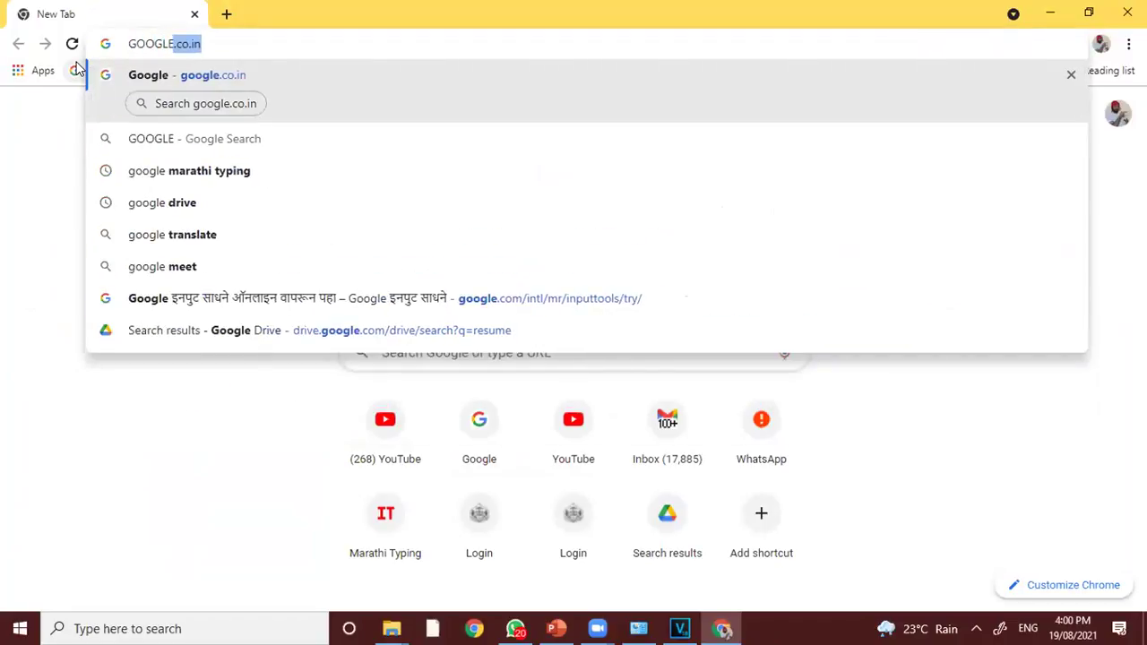
pyautogui.press('Return')
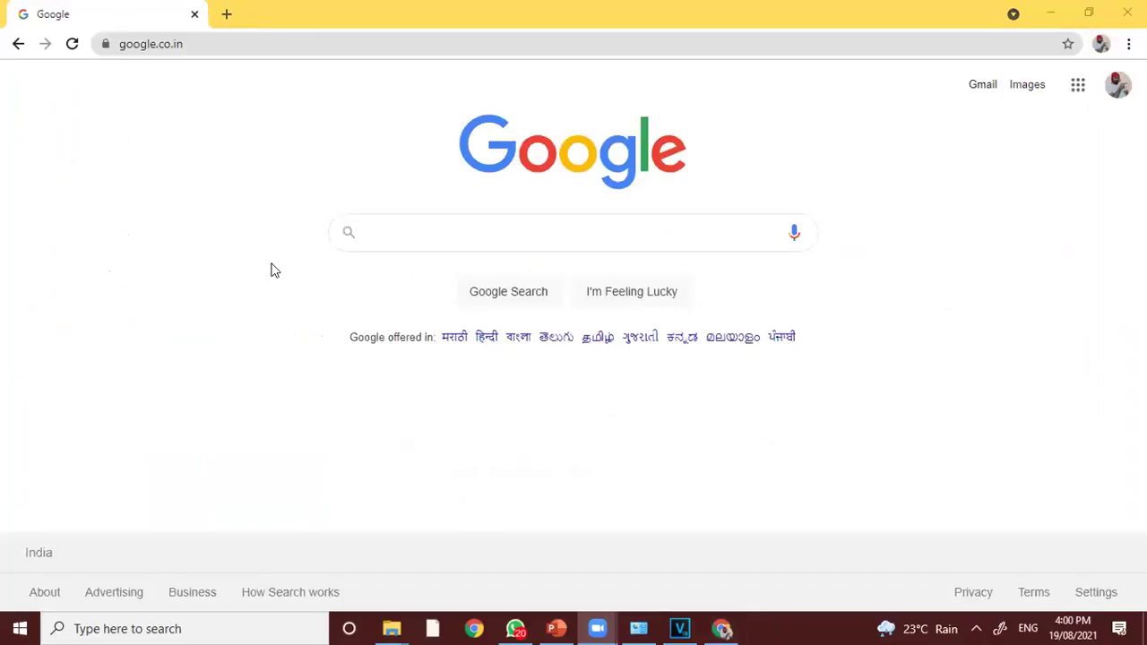
# Step: Search Google for 'open broadcaster software', picking the suggestion after typing OPEN BROAD
pyautogui.click(379, 233)
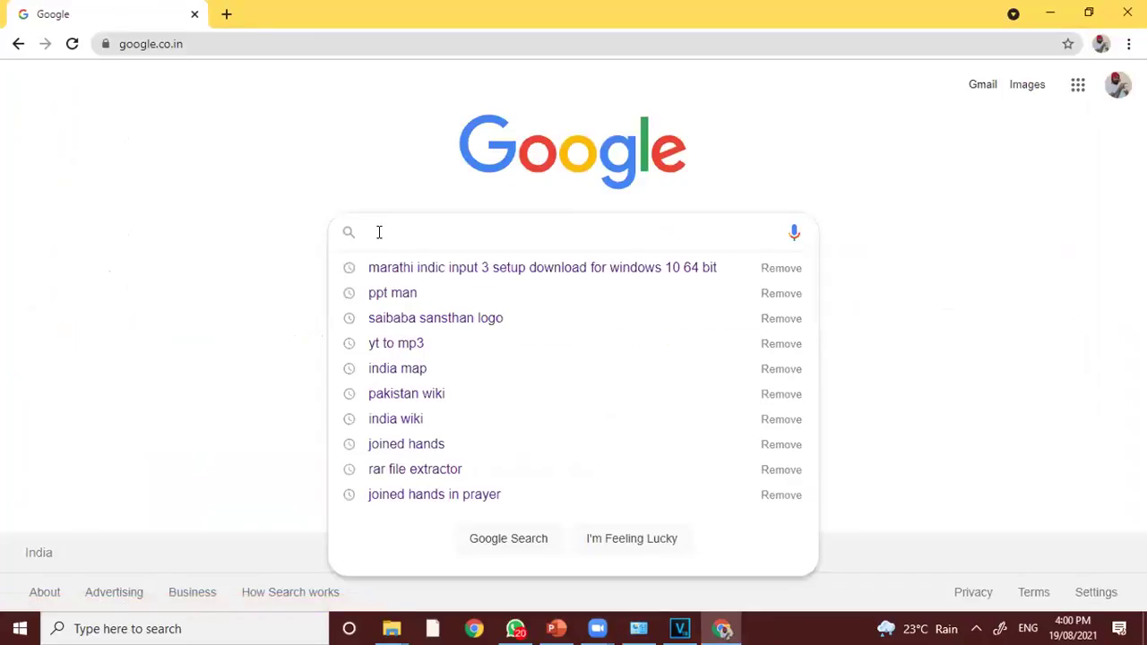
pyautogui.click(327, 167)
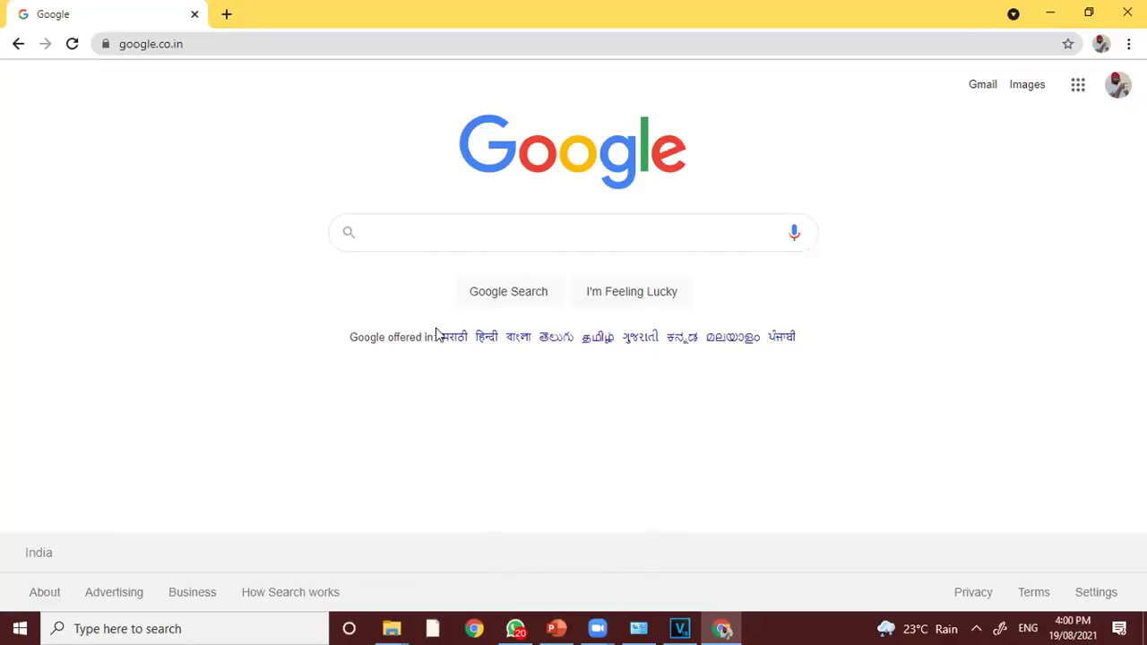
pyautogui.click(369, 231)
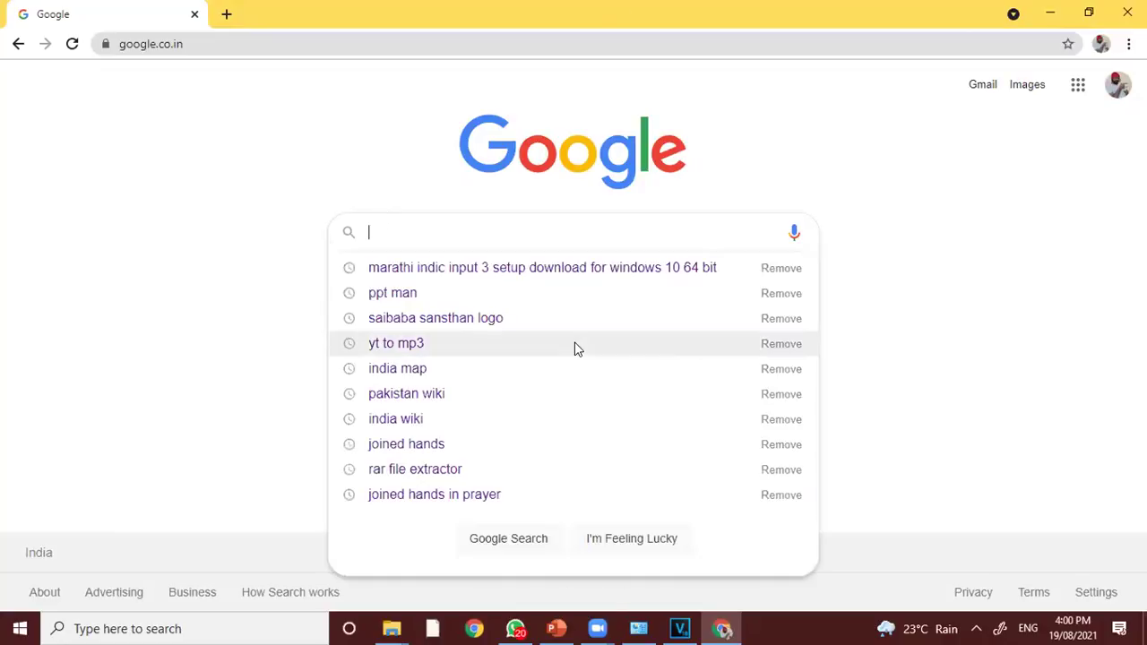
pyautogui.click(261, 217)
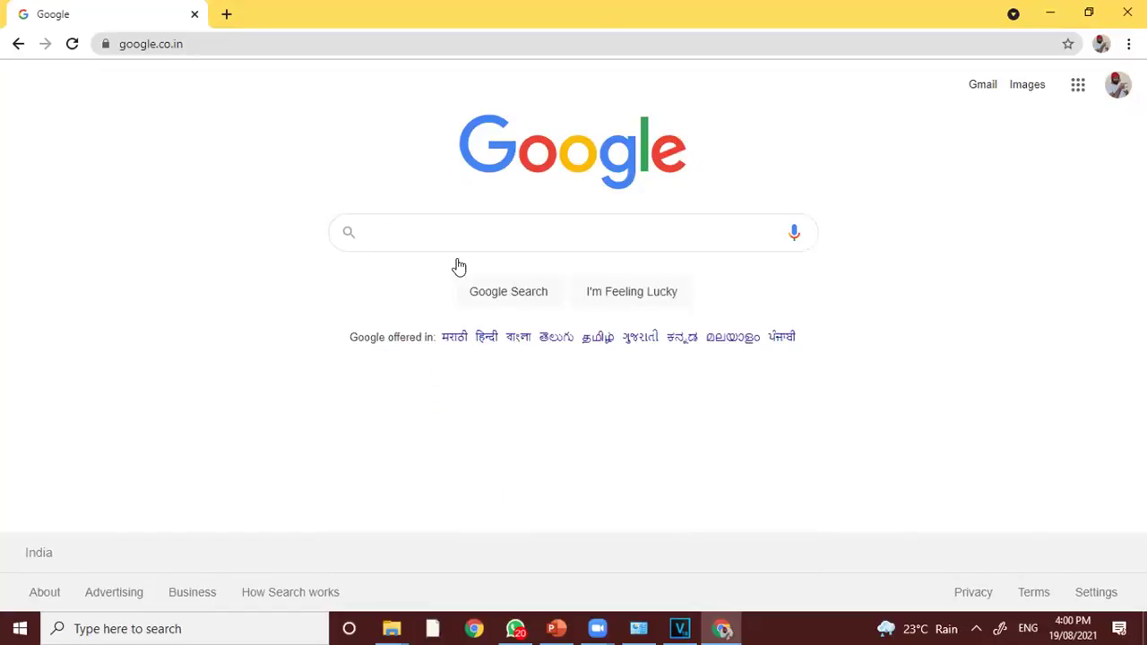
pyautogui.click(380, 226)
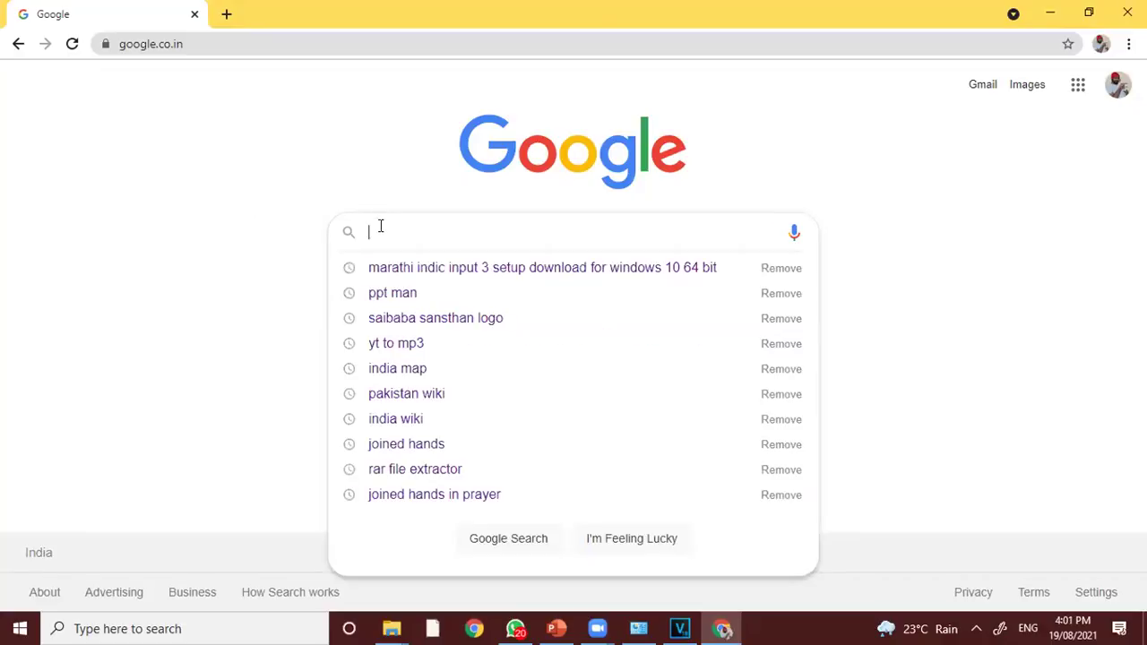
pyautogui.write('OPEN ')
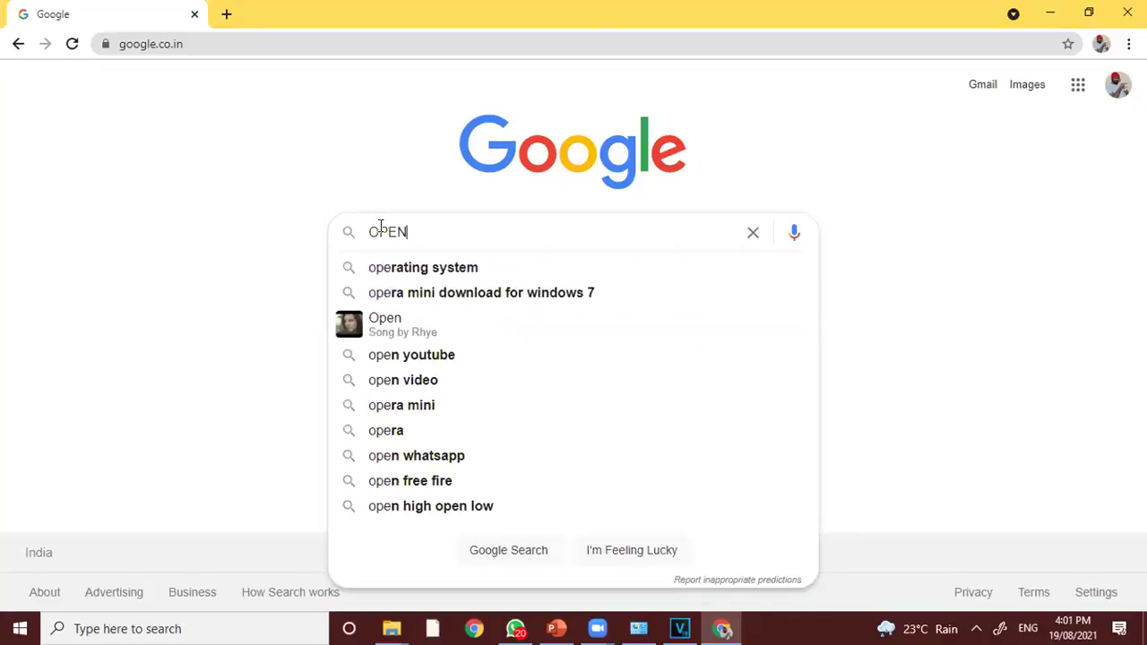
pyautogui.write('BR')
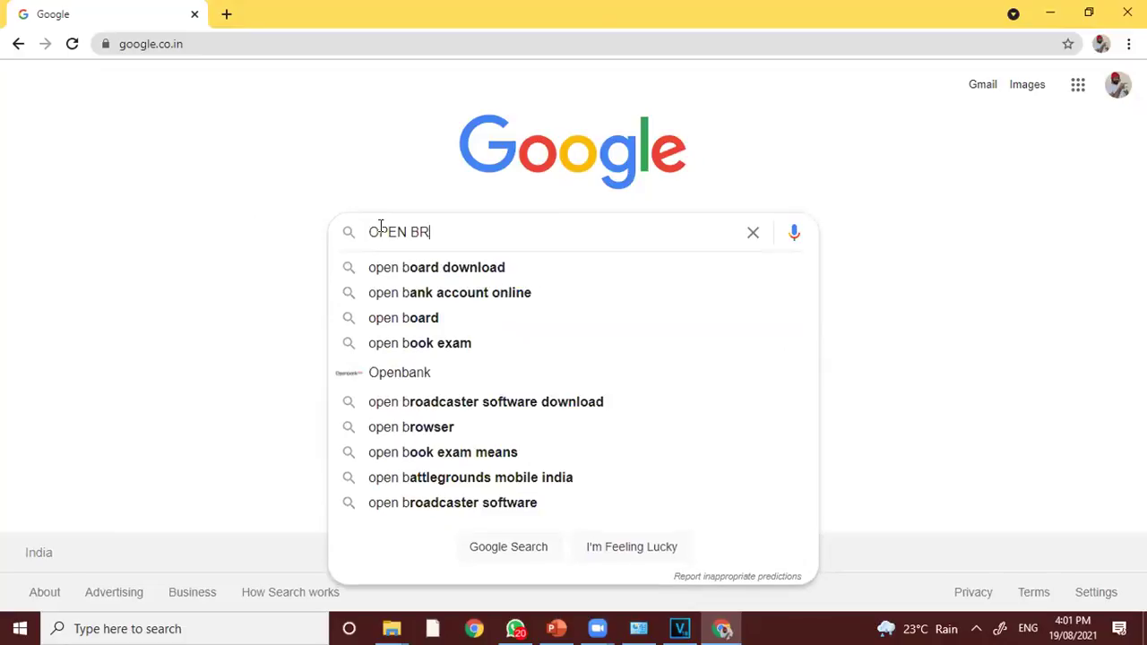
pyautogui.write('OAD')
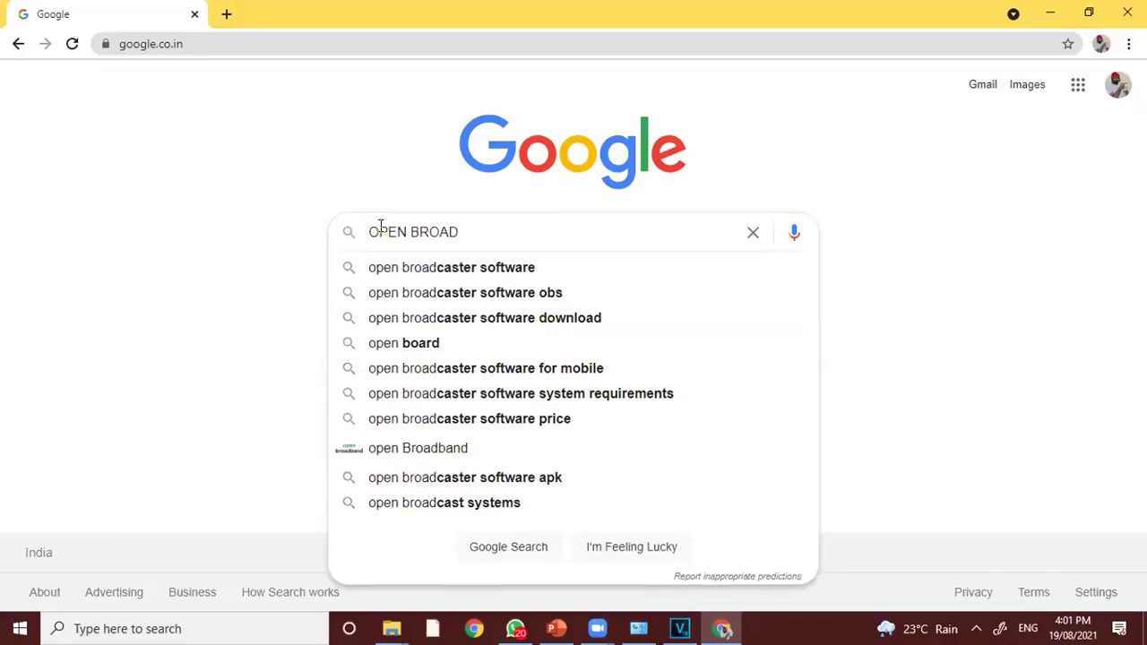
pyautogui.click(472, 267)
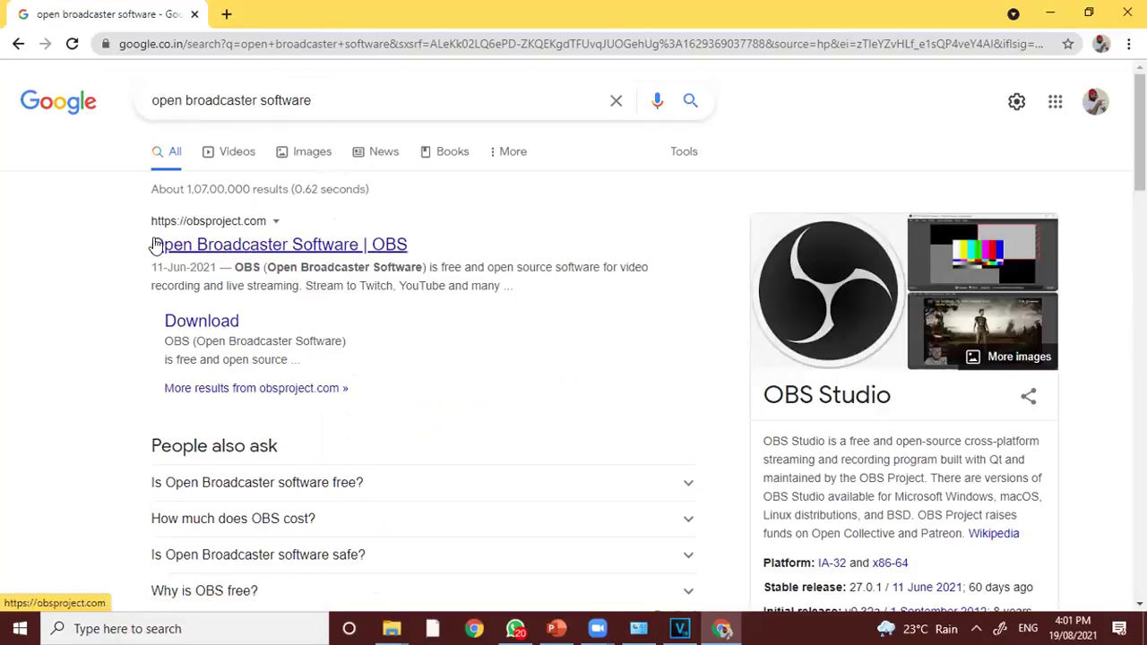
# Step: Download the 64-bit Windows OBS Studio 27.0.1 installer from the OBS download page
pyautogui.click(183, 323)
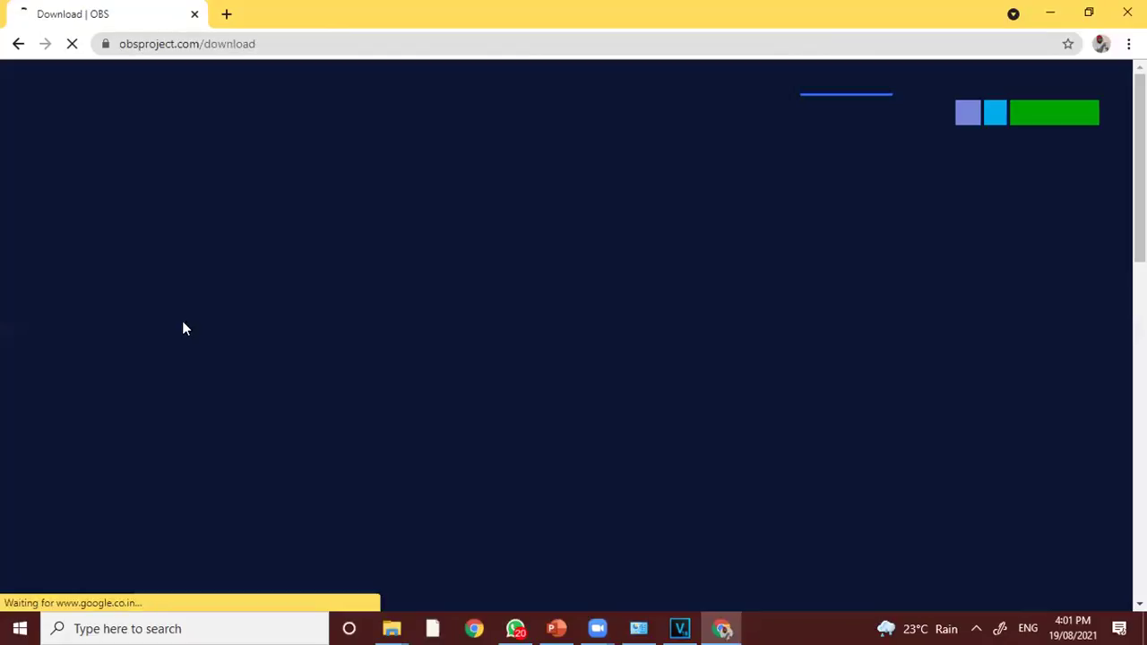
pyautogui.scroll(-3, 394, 263)
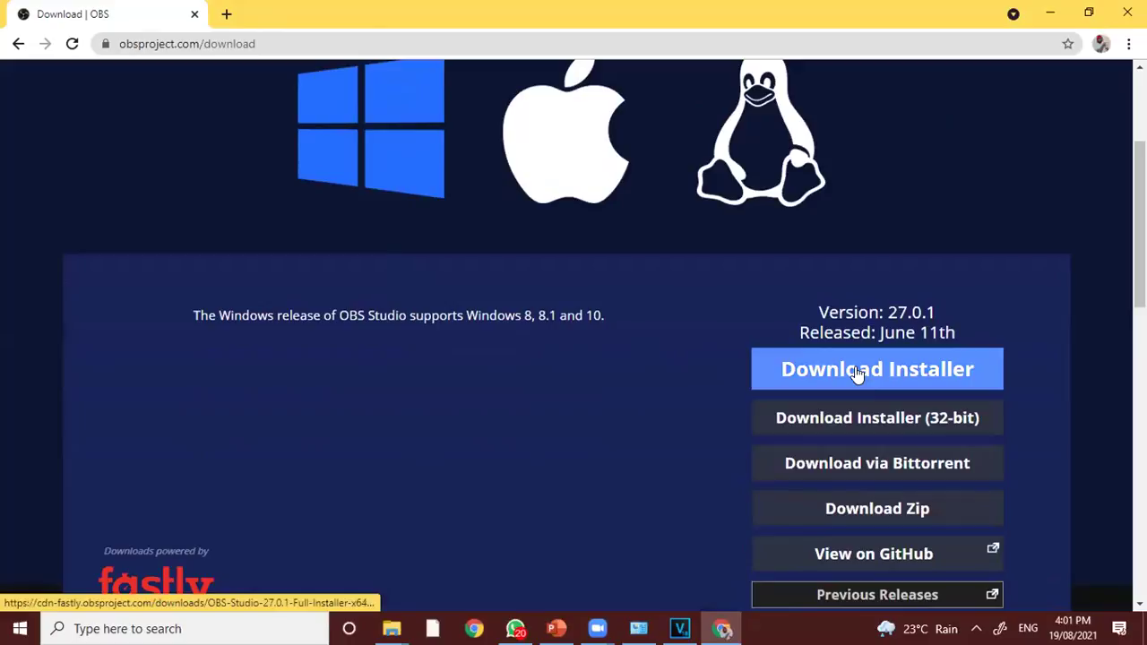
pyautogui.click(856, 373)
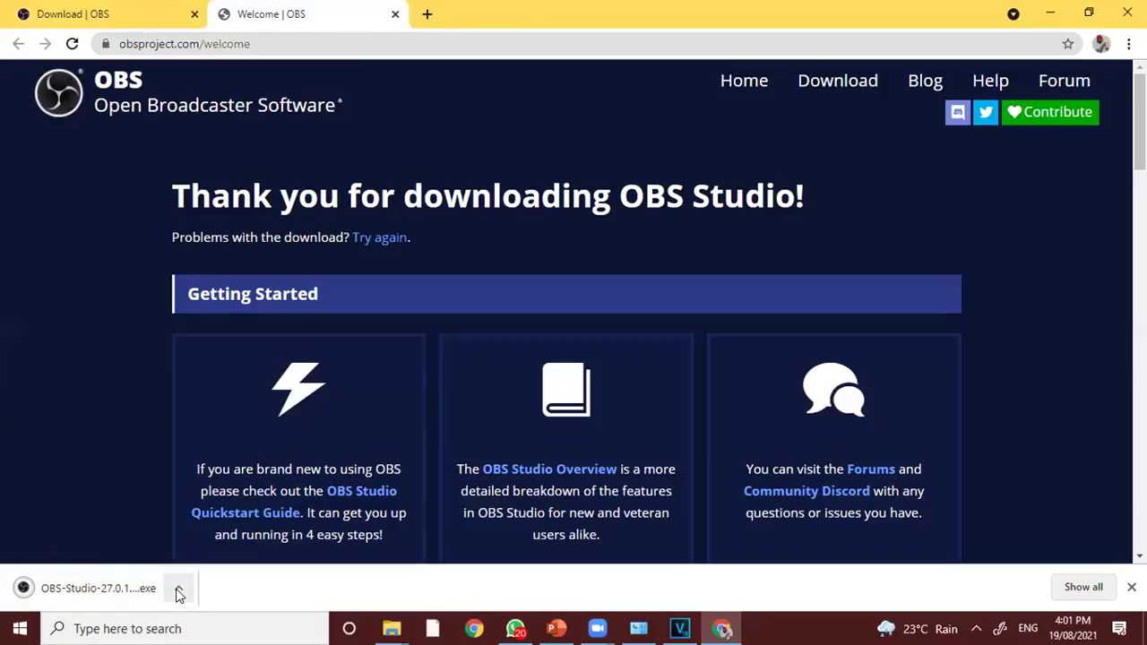
# Step: Launch the downloaded OBS installer from its Downloads folder, then minimise Explorer and Chrome
pyautogui.click(86, 9)
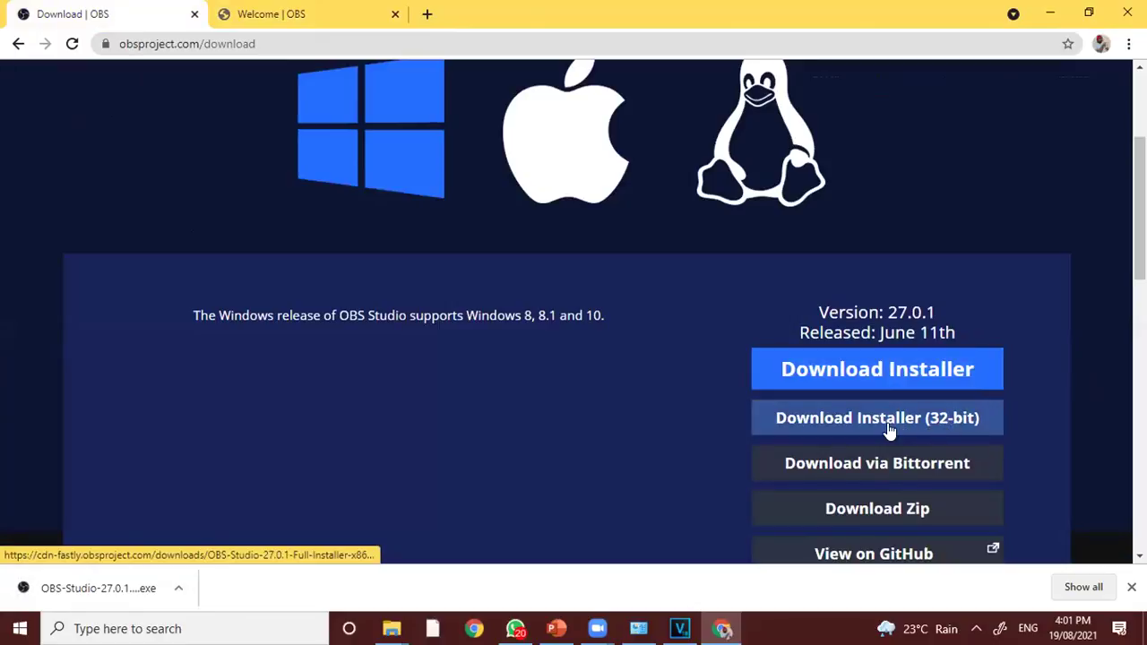
pyautogui.click(289, 14)
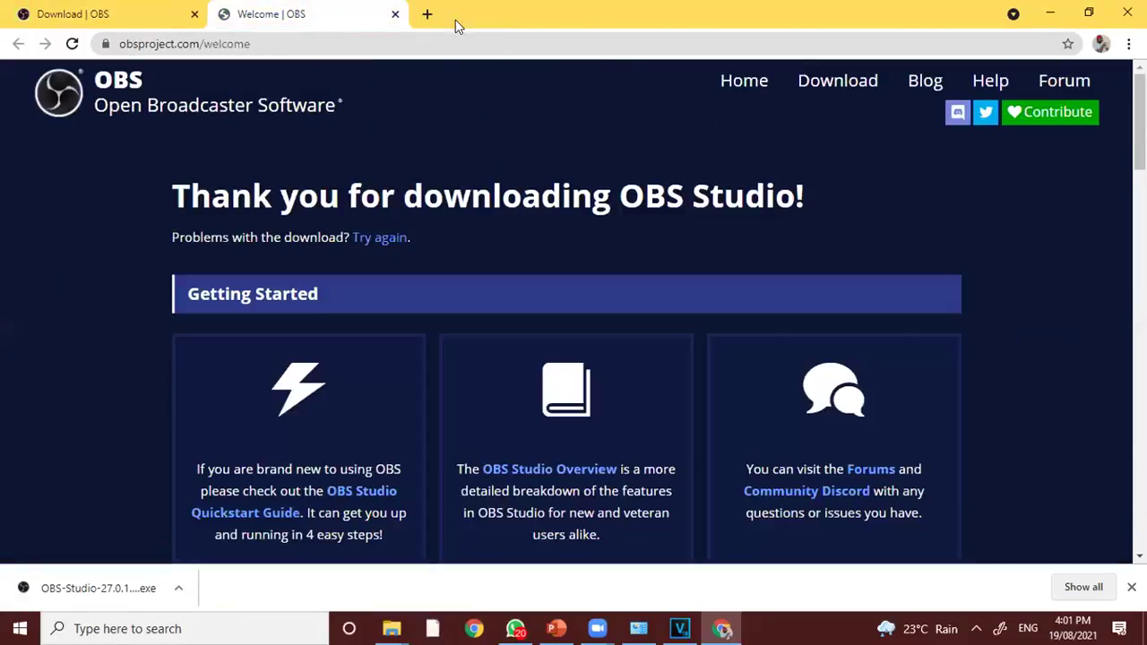
pyautogui.click(176, 589)
pyautogui.click(230, 537)
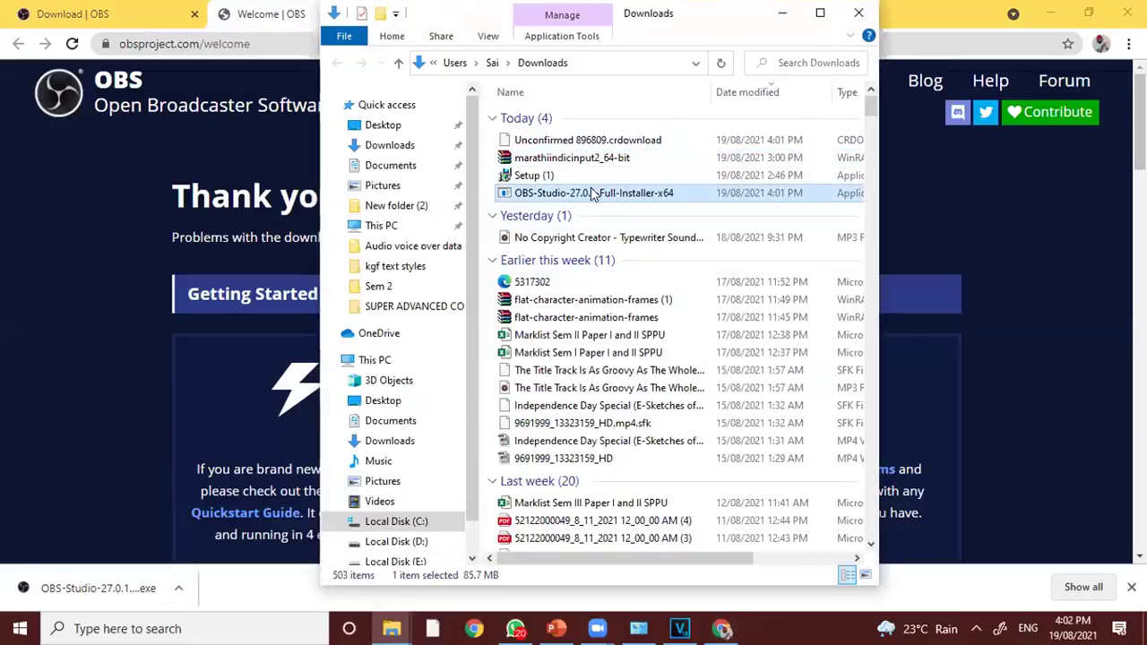
pyautogui.doubleClick(591, 193)
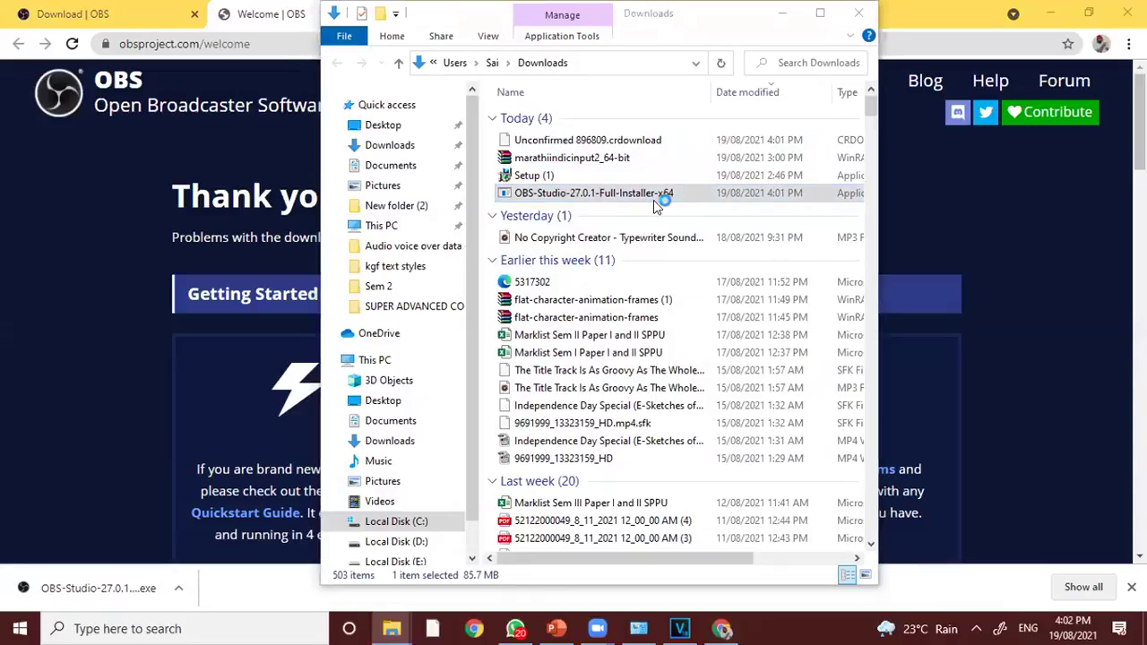
pyautogui.click(783, 15)
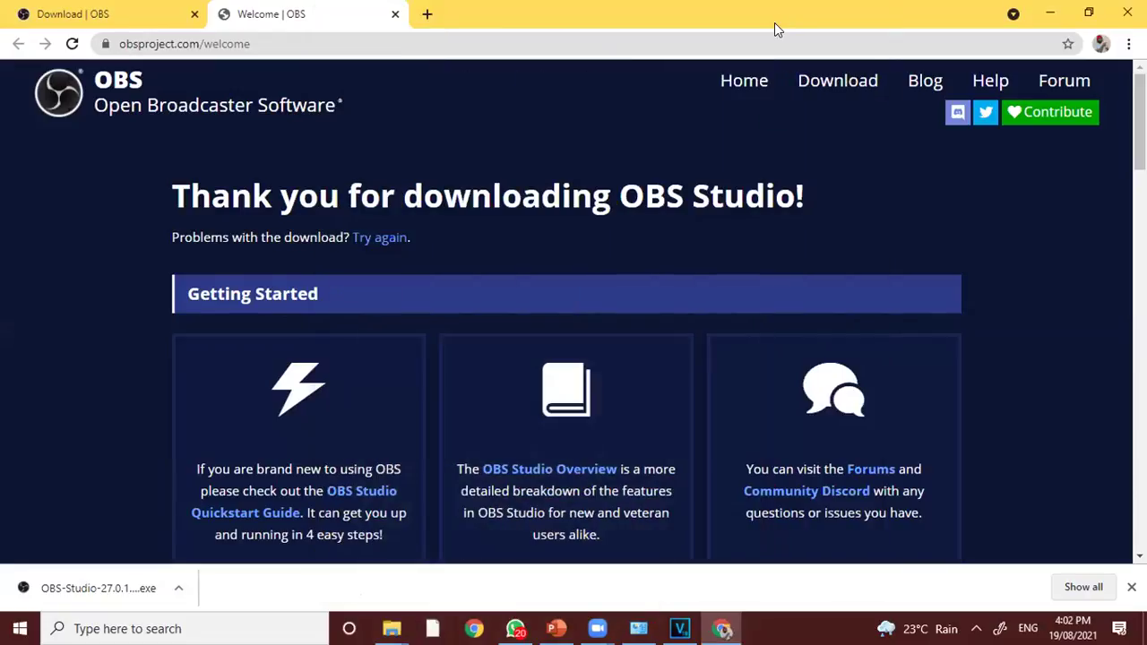
pyautogui.click(1049, 12)
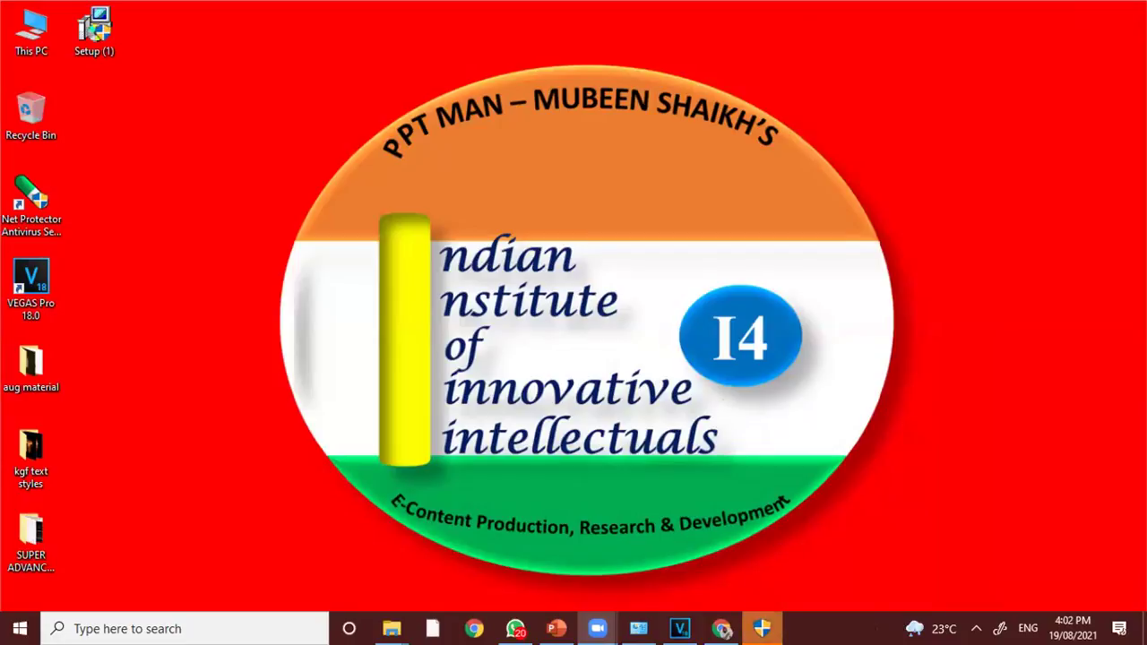
# Step: Approve the User Account Control prompt so the OBS installer can run
pyautogui.click(762, 628)
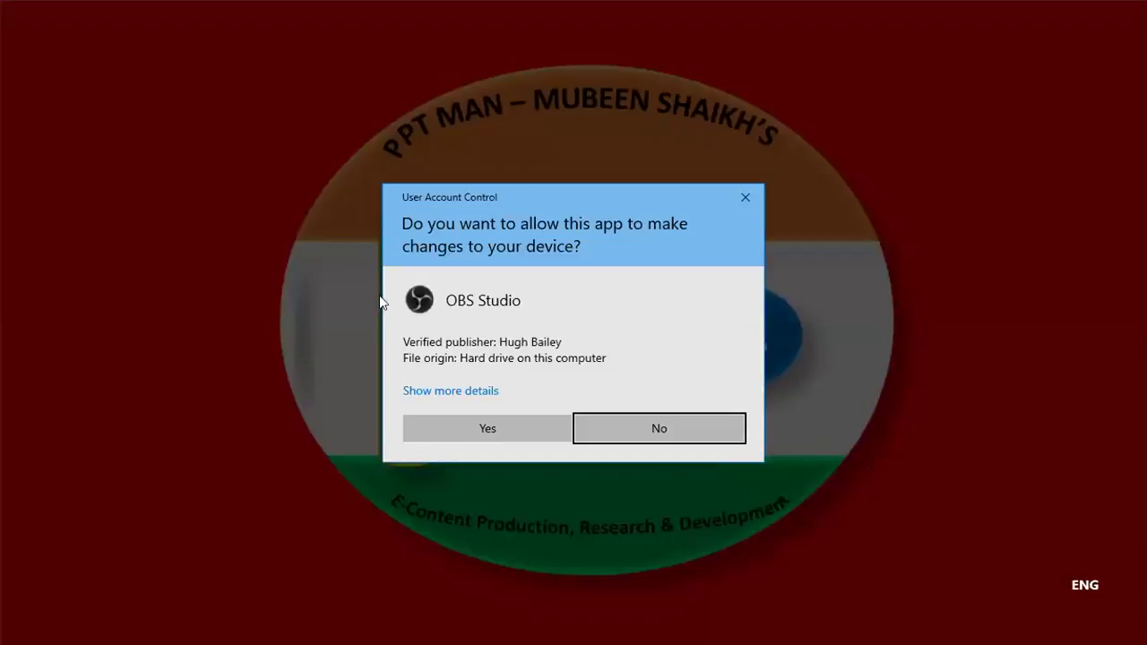
pyautogui.click(461, 419)
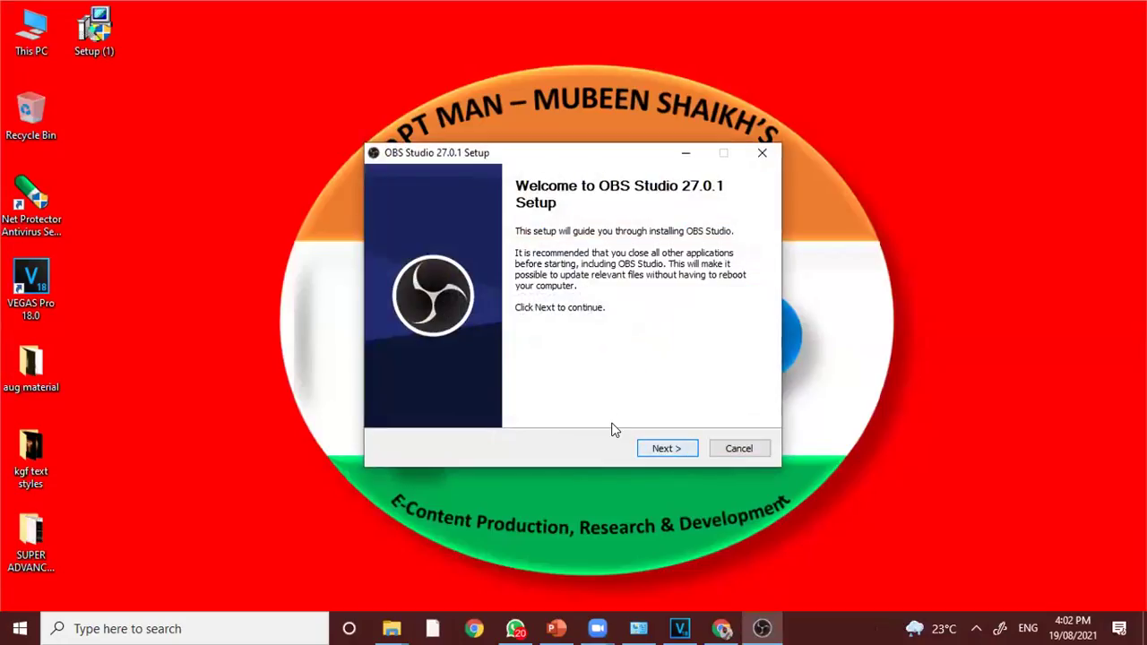
# Step: Accept the welcome, licence and default C:\Program Files\obs-studio location to install OBS
pyautogui.press('Return')
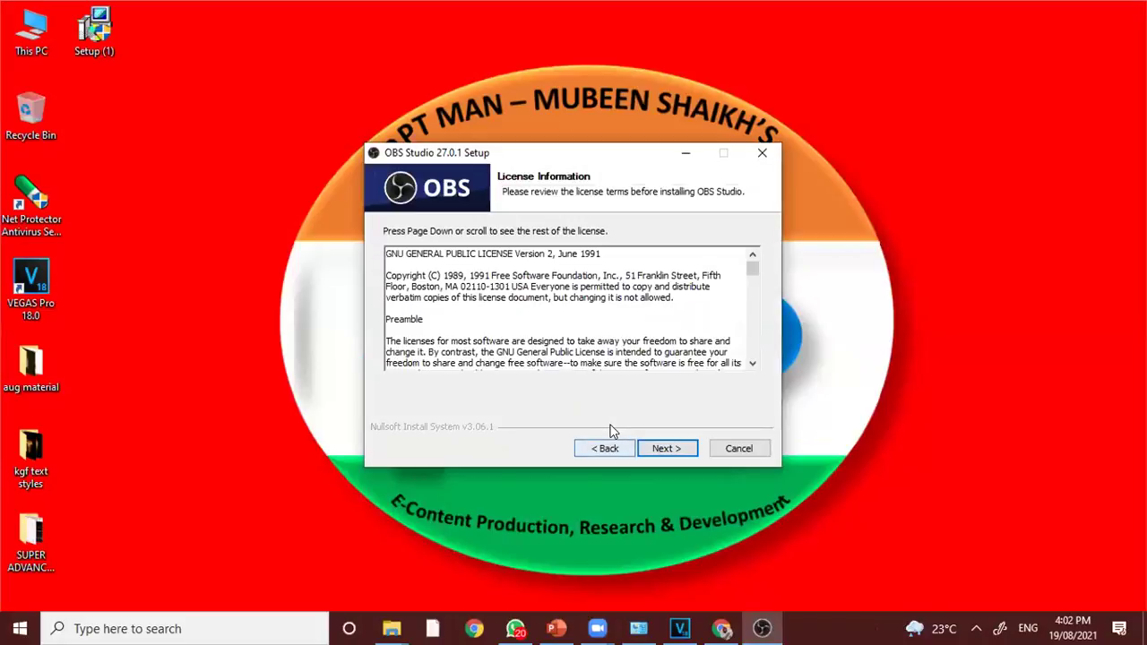
pyautogui.press('Return')
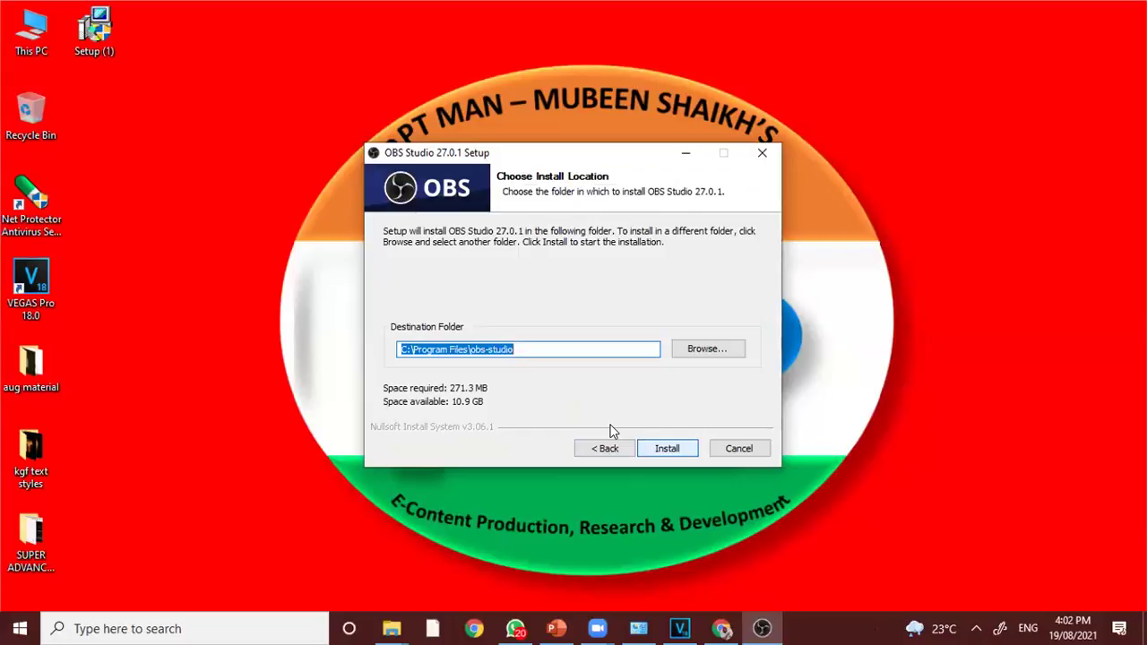
pyautogui.press('Return')
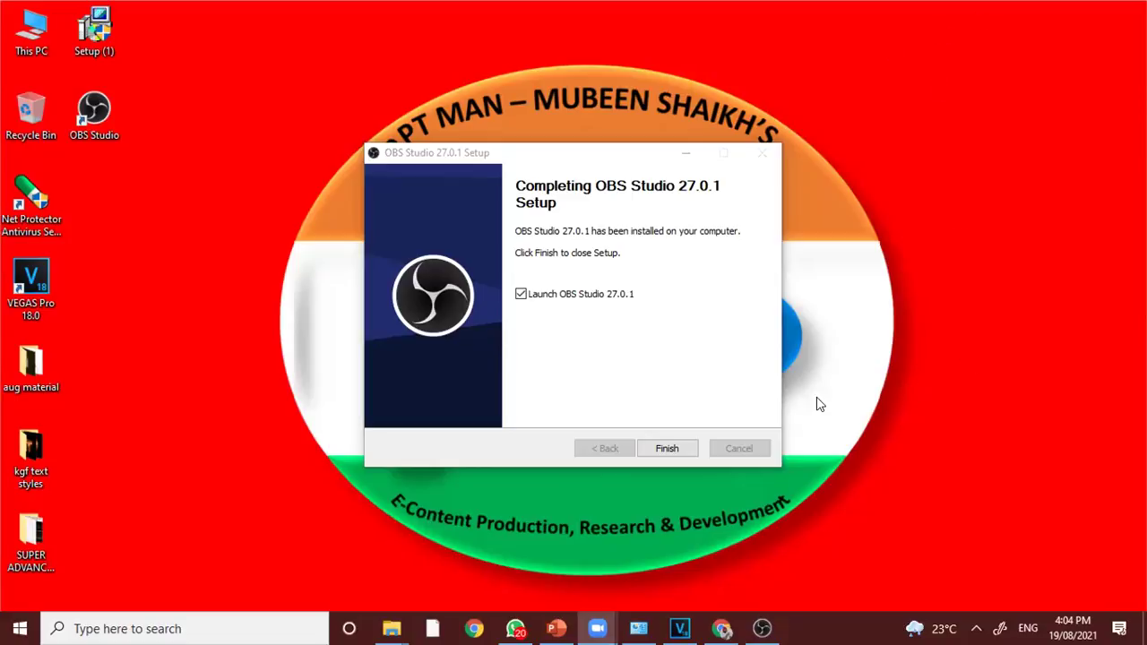
# Step: Finish setup, place the OBS Studio and VEGAS Pro shortcuts side by side, and launch OBS anyway
pyautogui.click(669, 449)
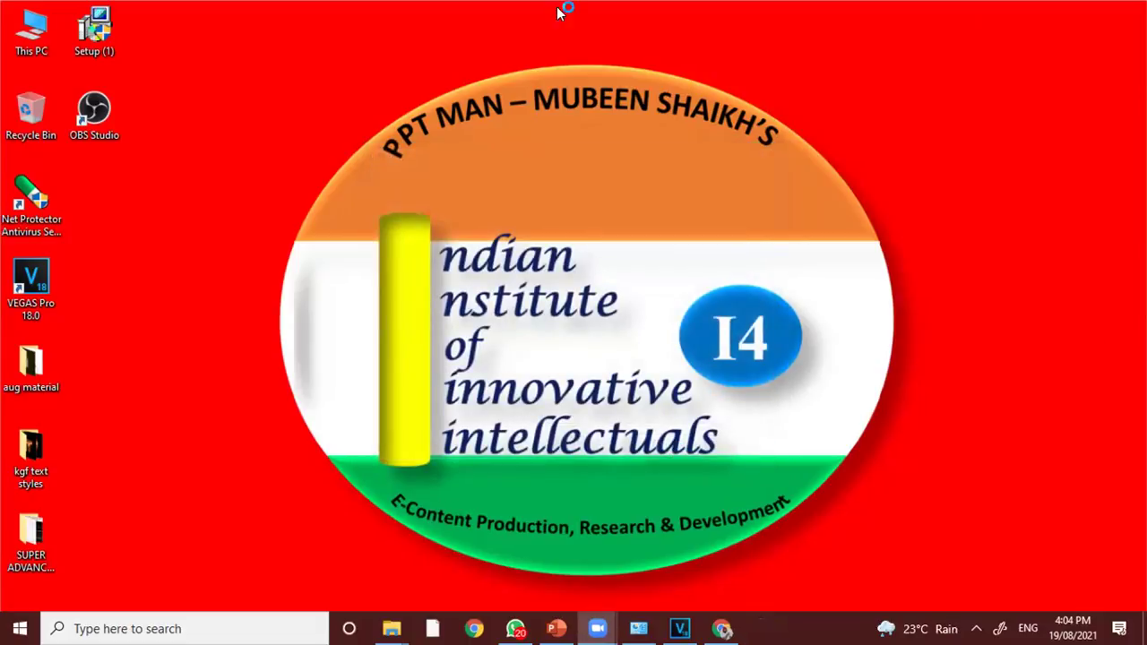
pyautogui.moveTo(80, 114); pyautogui.dragTo(333, 117)
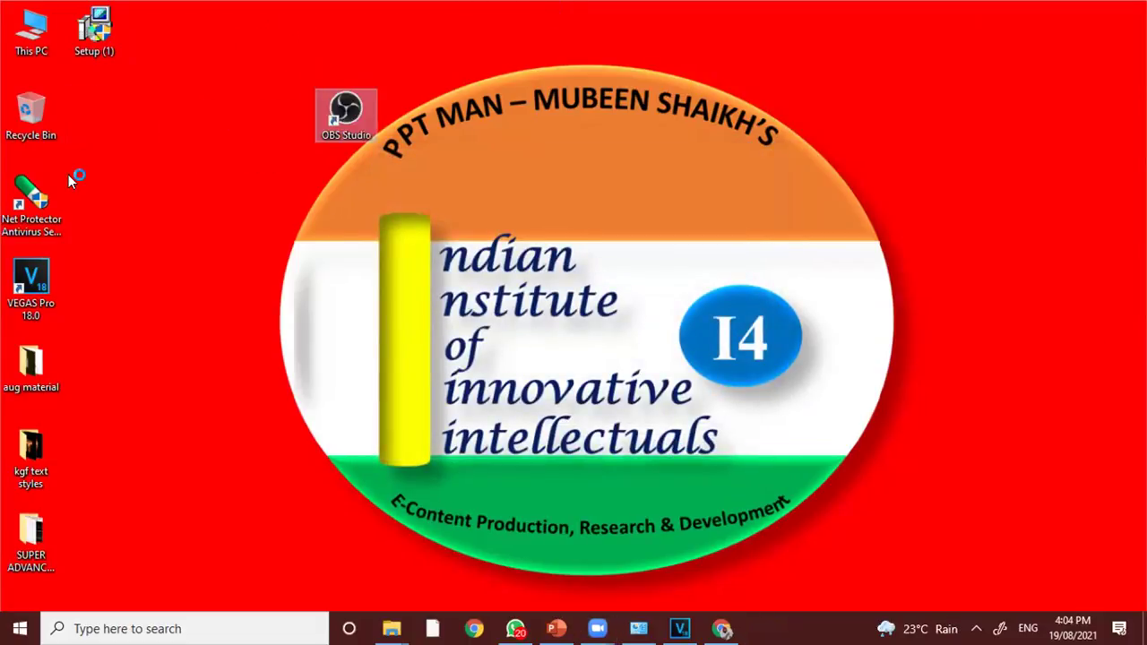
pyautogui.moveTo(11, 285); pyautogui.dragTo(251, 118)
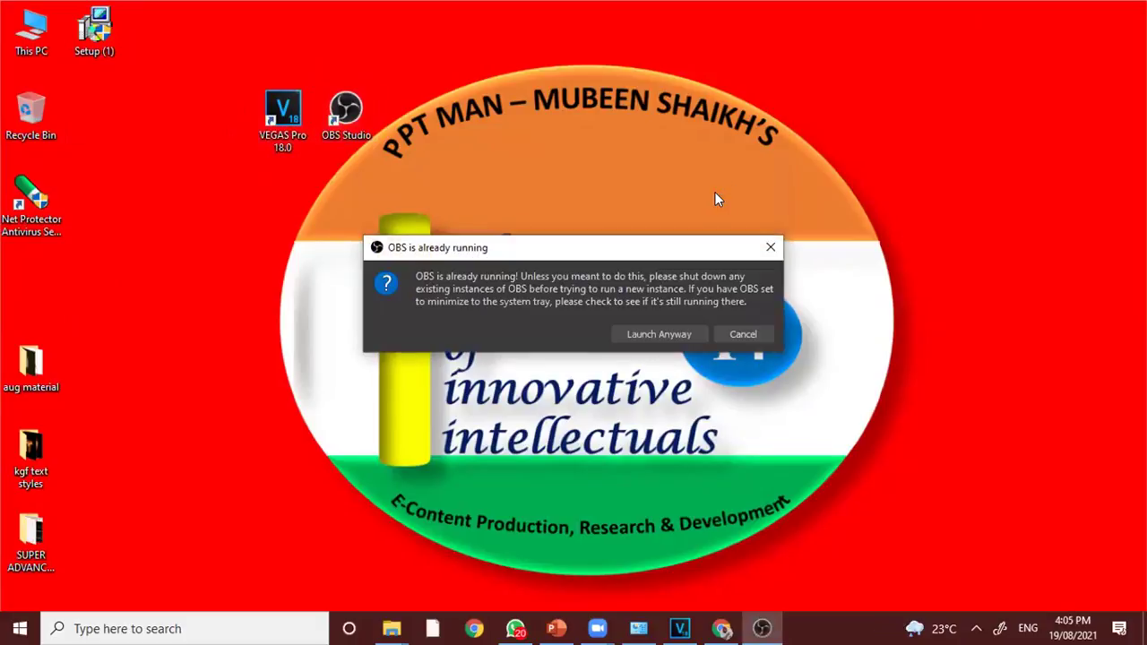
pyautogui.click(663, 335)
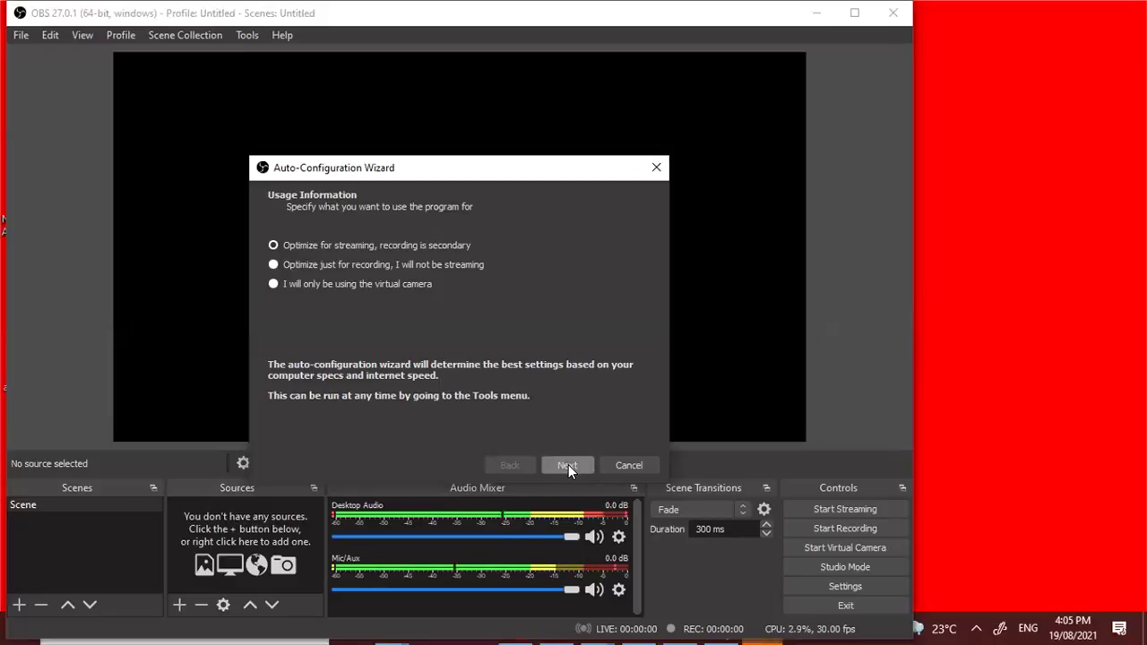
# Step: Step past the auto-configuration wizard pages, cancel it, and maximize the OBS main window
pyautogui.click(568, 465)
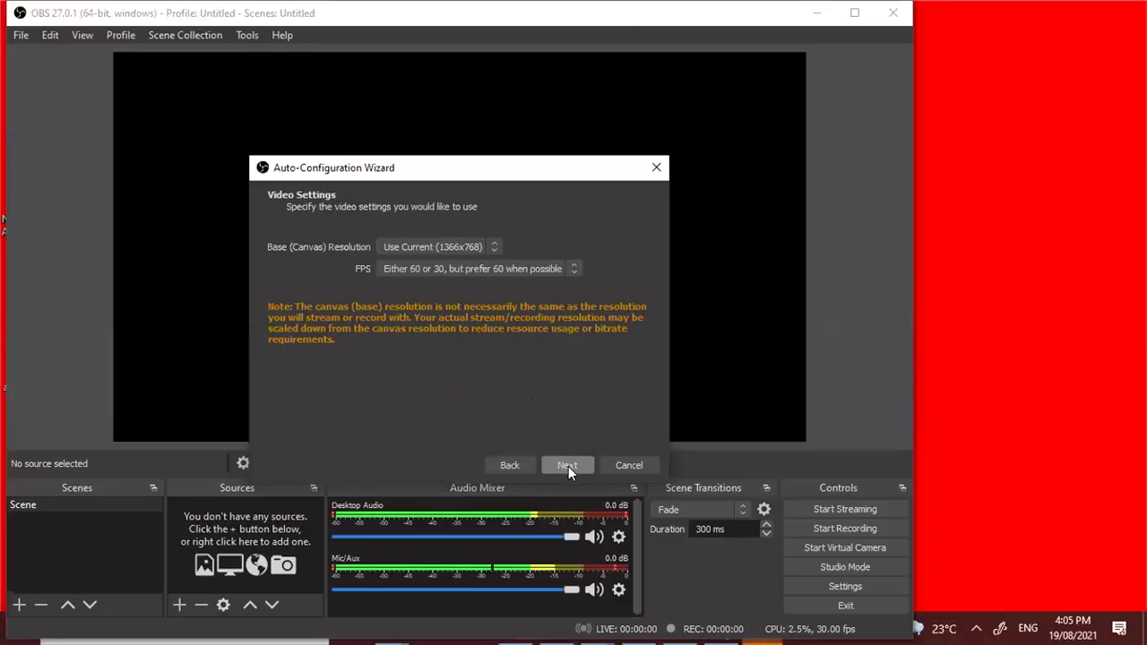
pyautogui.click(569, 463)
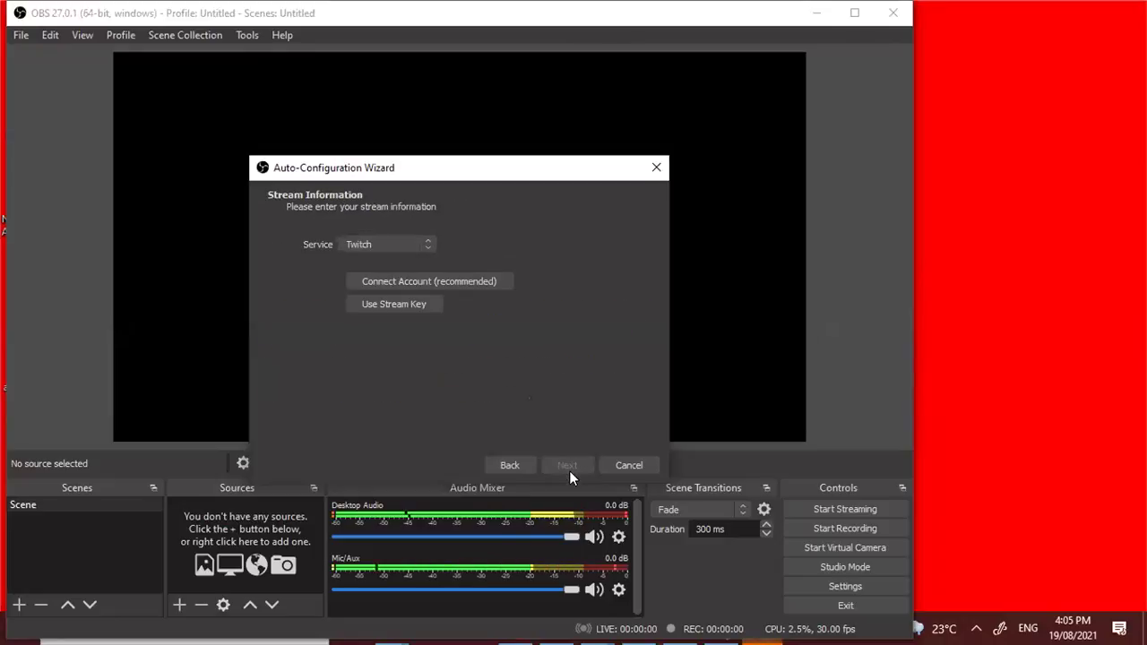
pyautogui.click(431, 241)
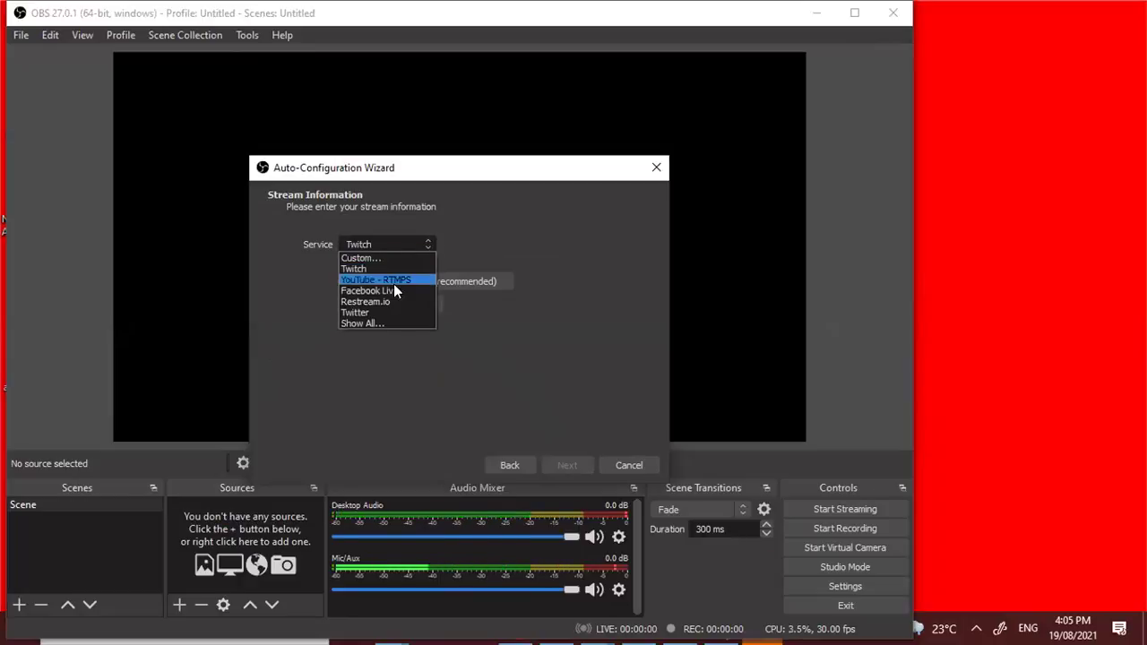
pyautogui.click(232, 376)
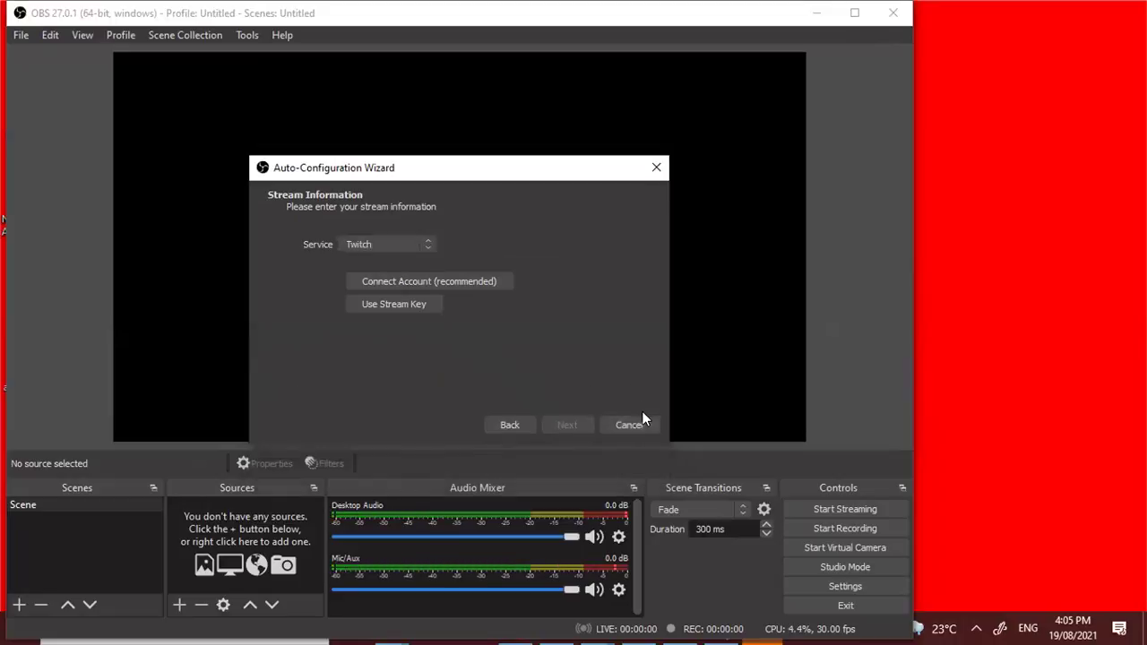
pyautogui.click(630, 426)
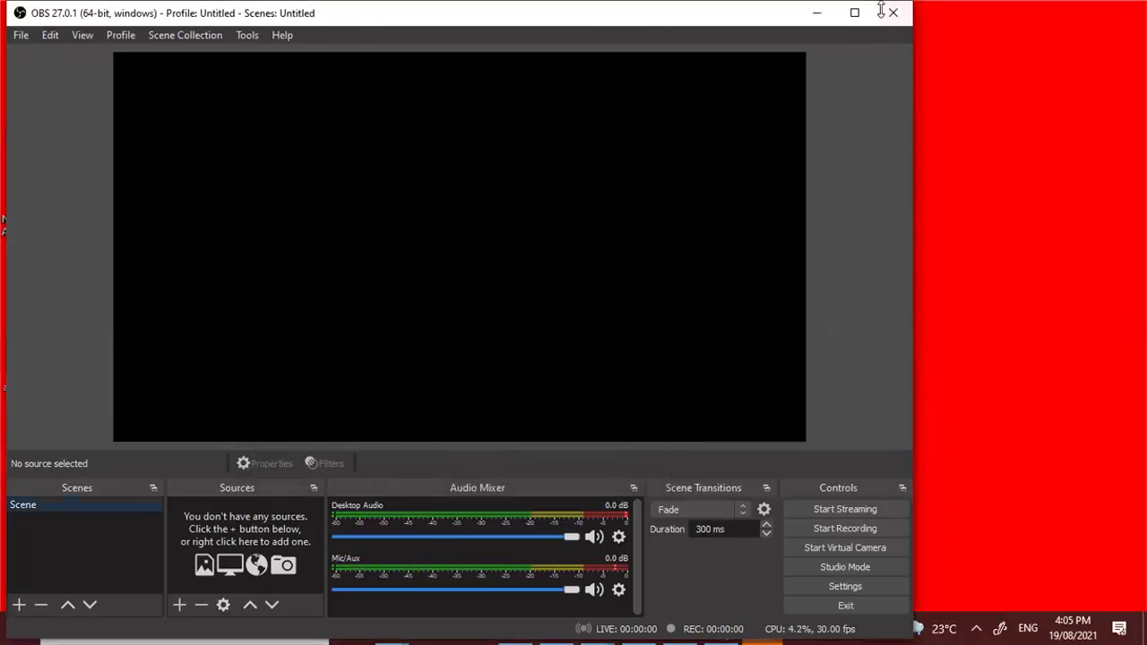
pyautogui.click(855, 13)
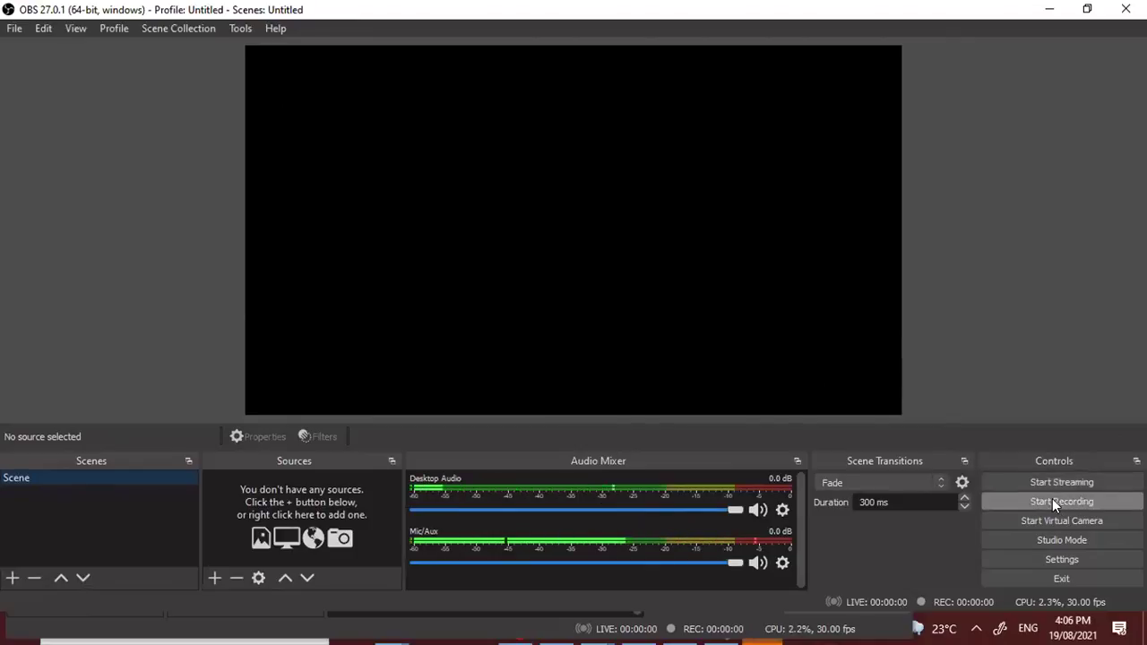
# Step: In OBS Settings, set the Stream service to YouTube - RTMPS
pyautogui.click(1057, 557)
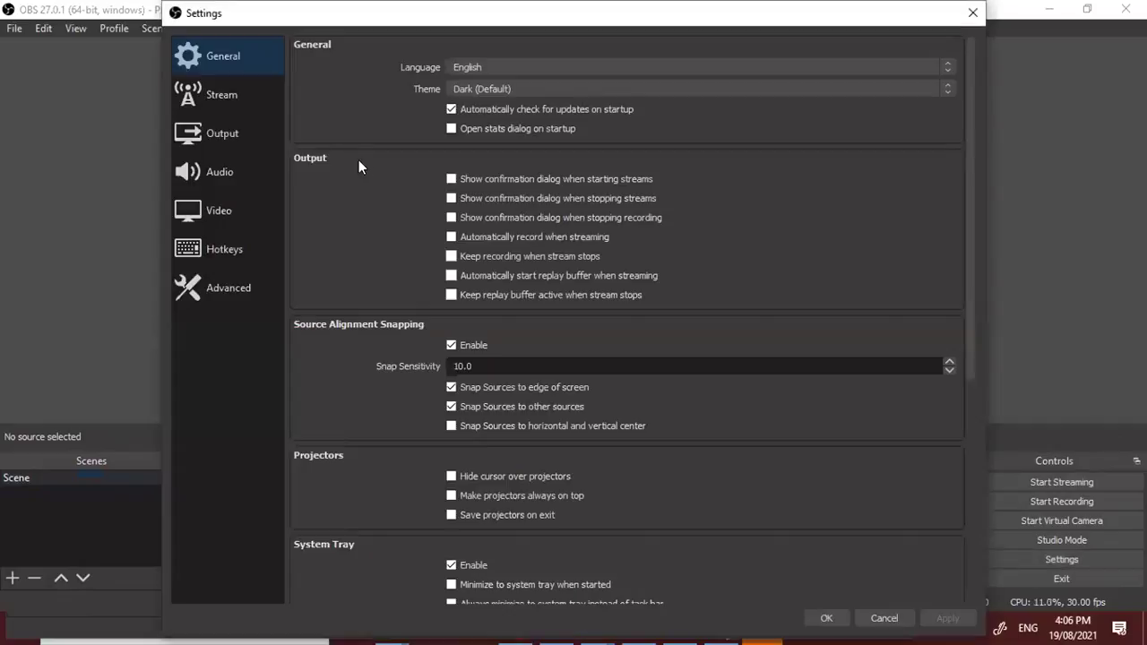
pyautogui.click(206, 103)
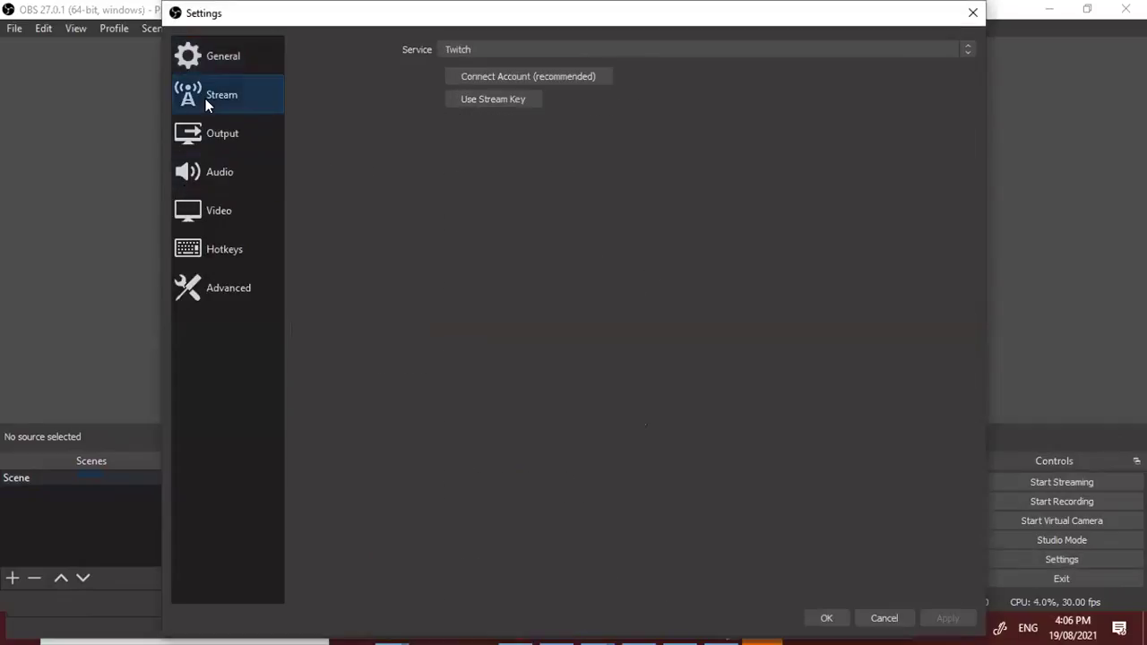
pyautogui.click(586, 53)
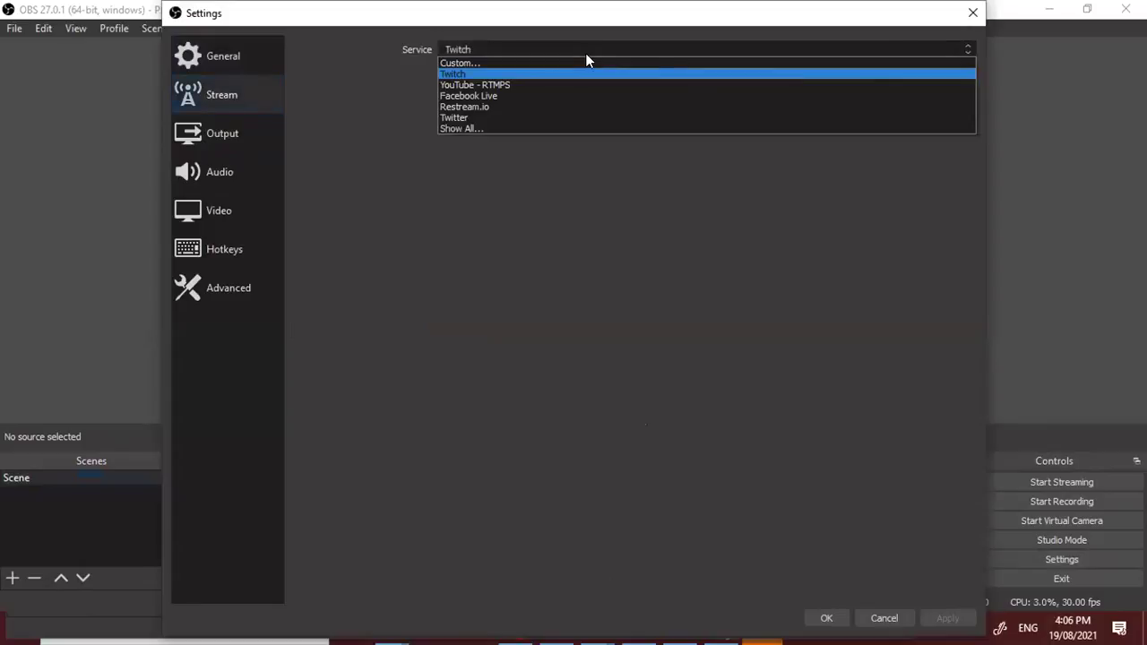
pyautogui.click(482, 86)
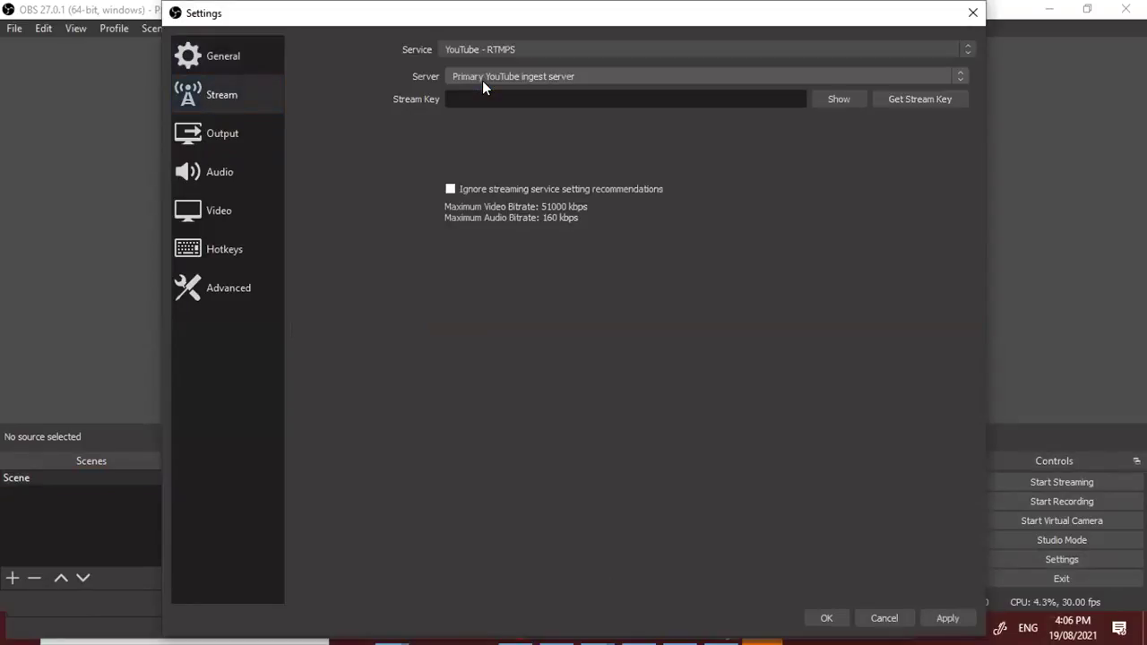
pyautogui.click(497, 102)
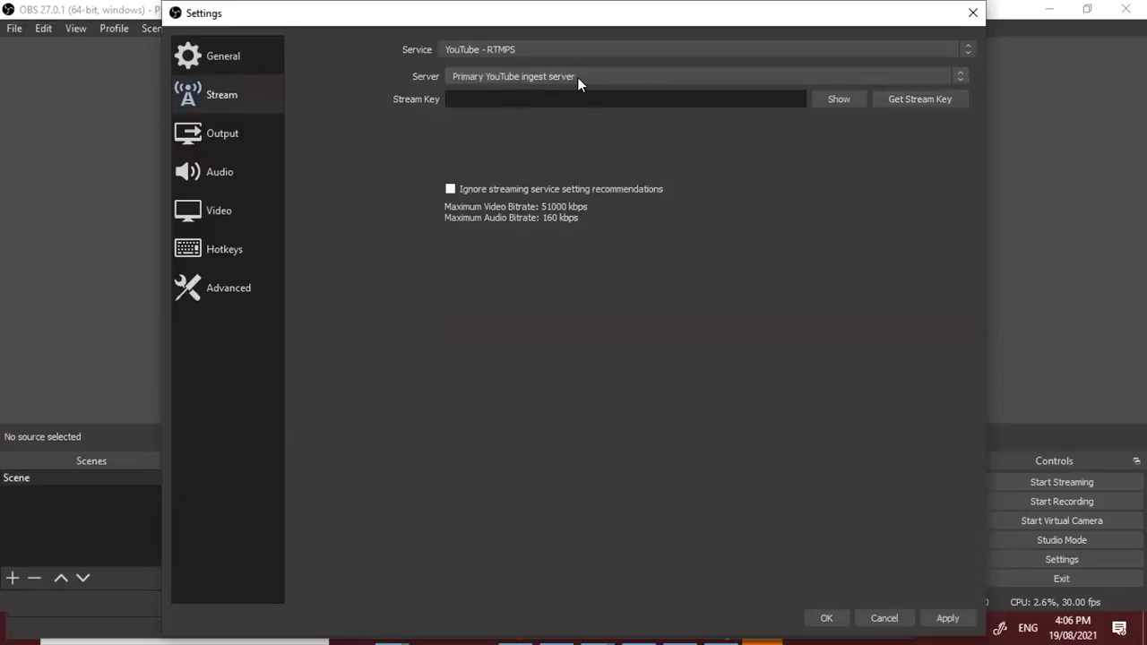
# Step: Look through the Output and Video settings pages, ending on Hotkeys
pyautogui.click(211, 135)
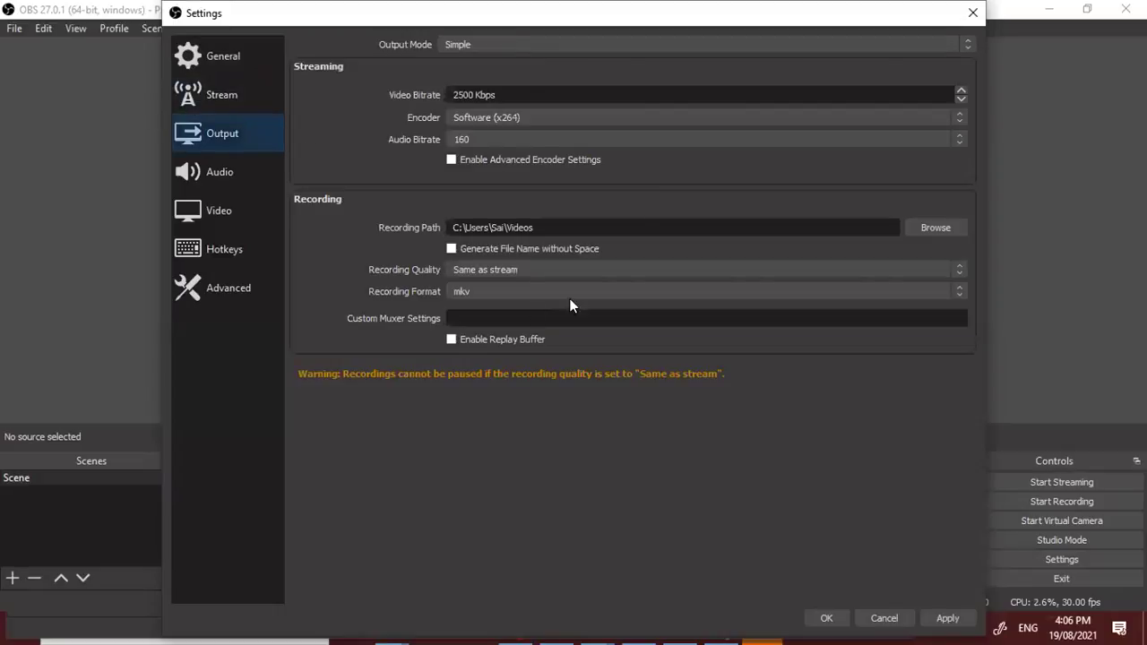
pyautogui.click(215, 206)
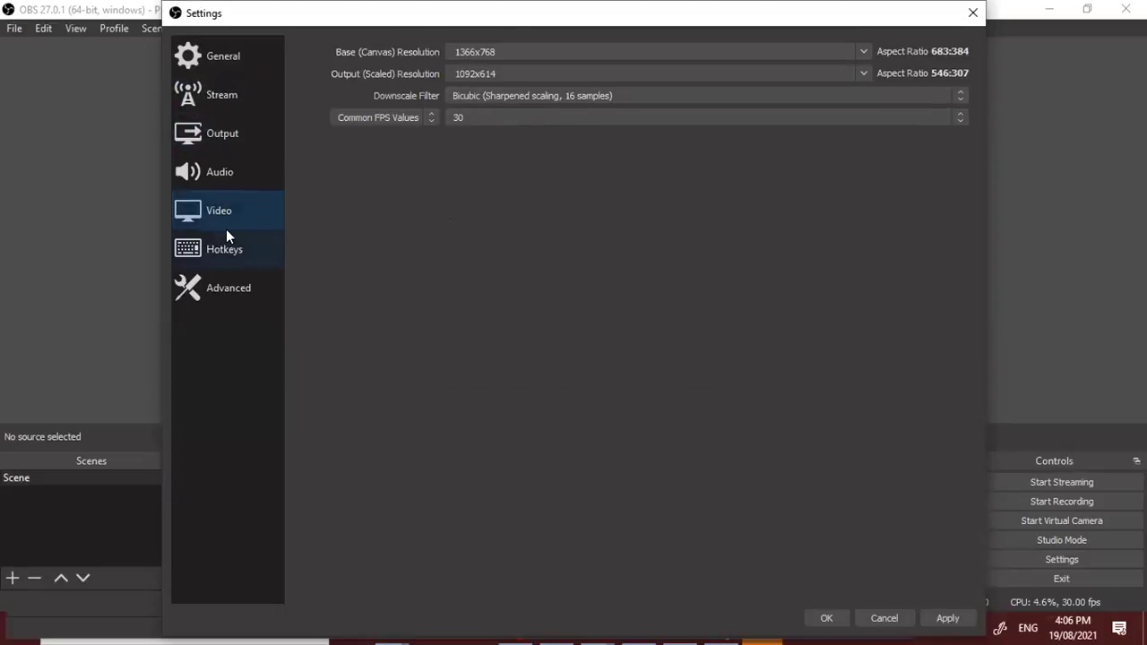
pyautogui.click(227, 244)
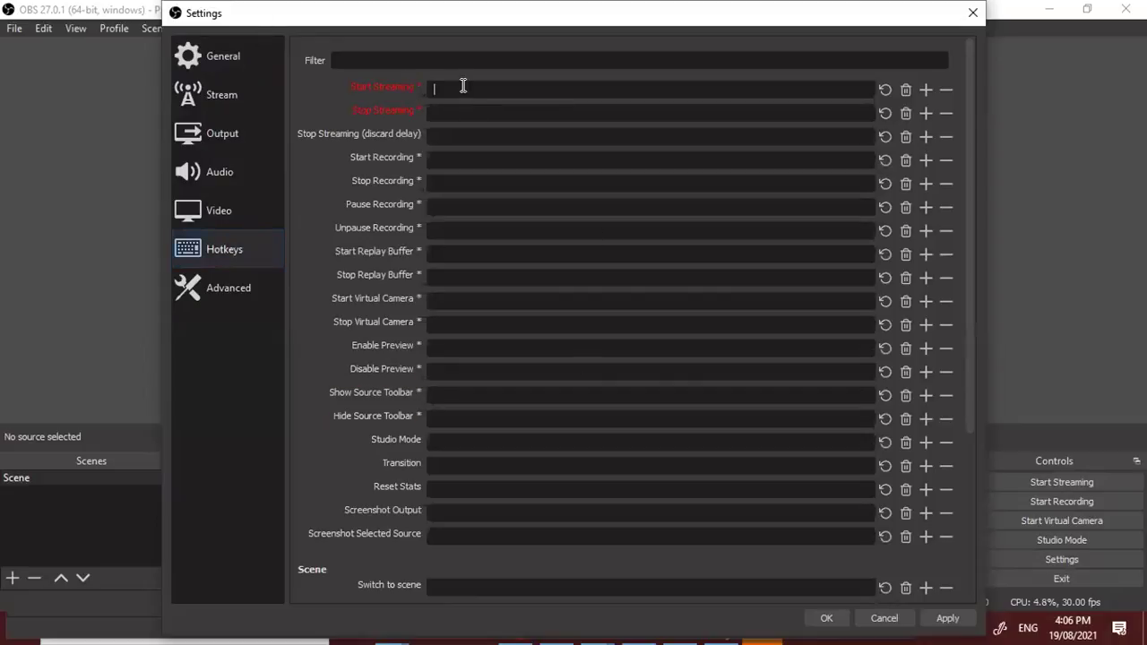
# Step: Assign hotkeys Ctrl+S, Ctrl+E, Ctrl+R, Ctrl+F and Ctrl+P to streaming and recording controls
pyautogui.click(566, 299)
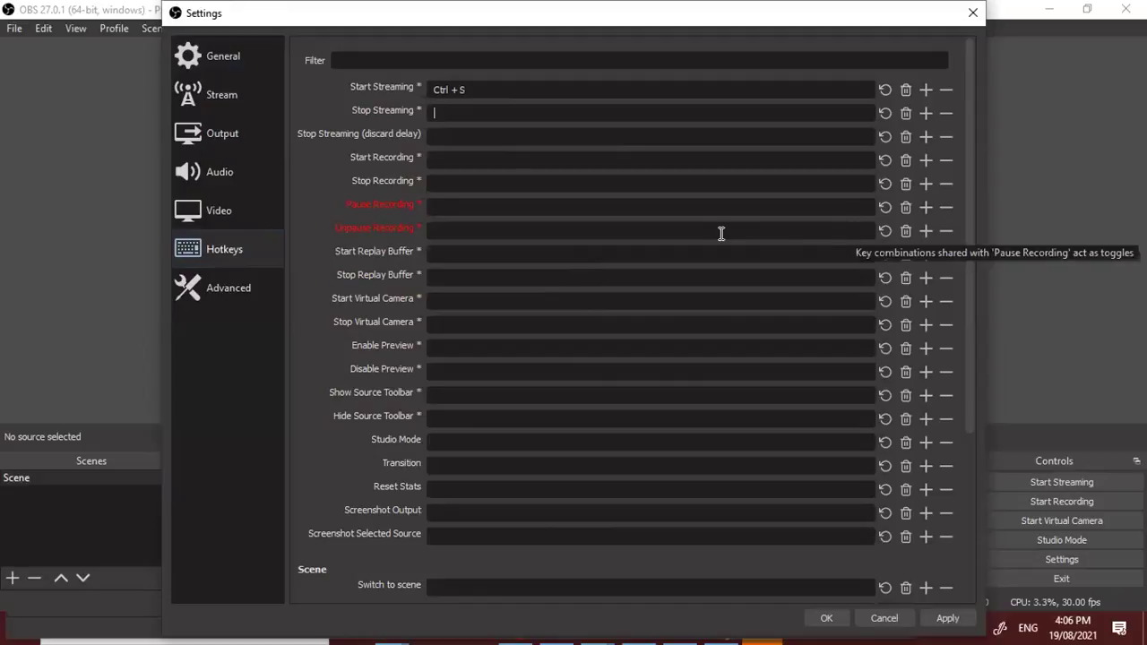
pyautogui.hotkey('ctrl', 'e')
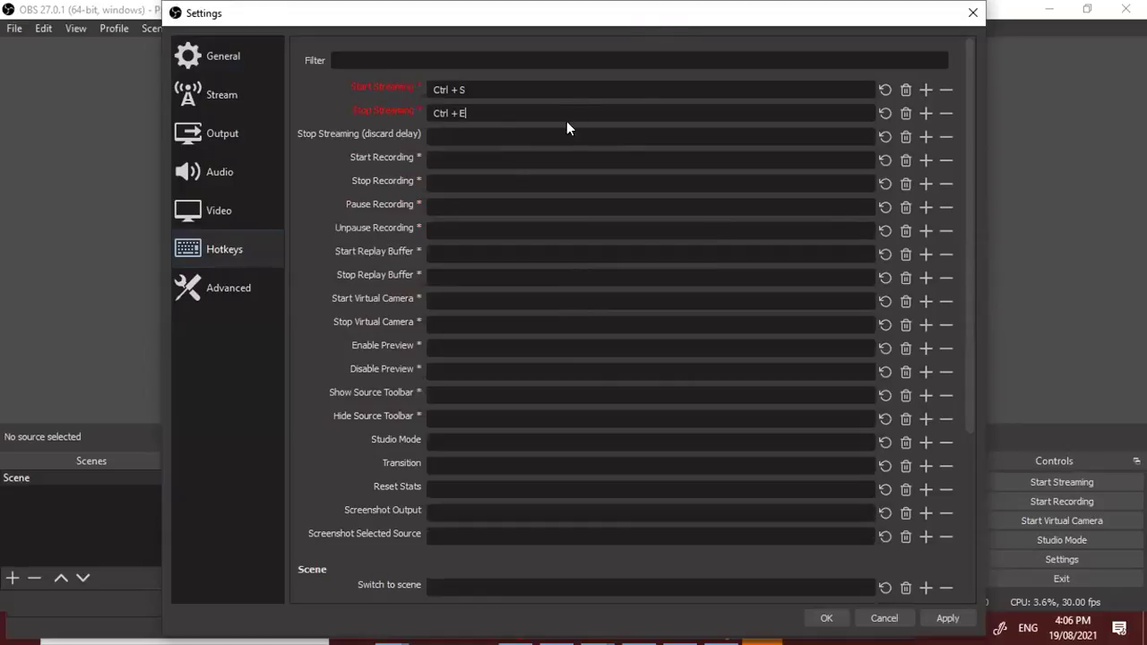
pyautogui.click(460, 161)
pyautogui.press('ctrl')
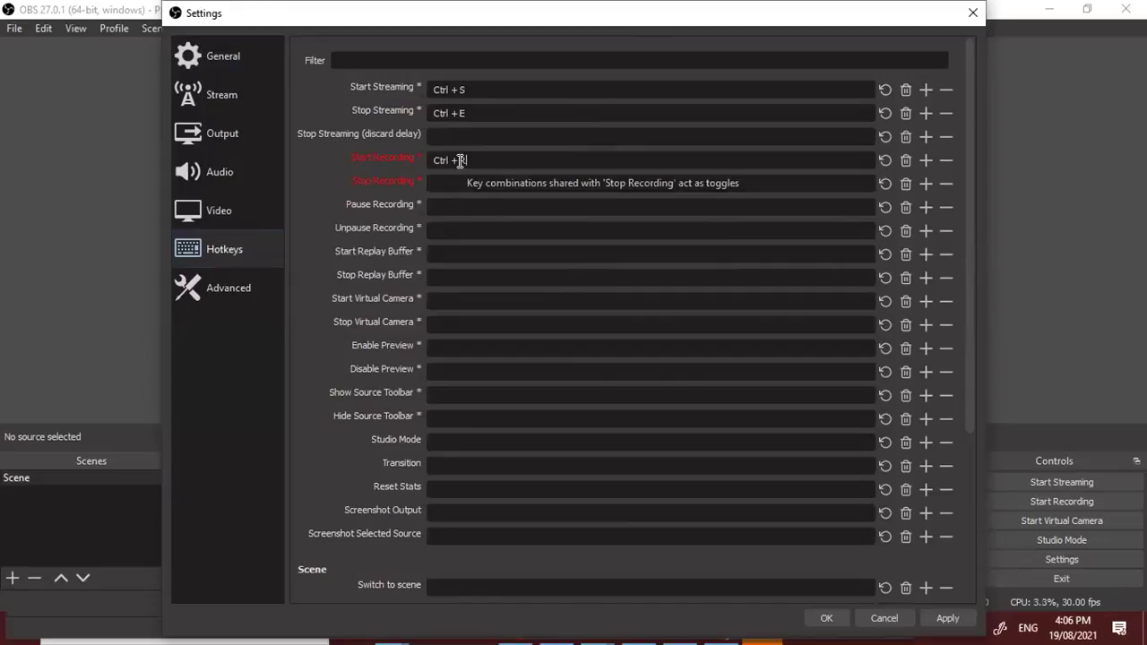
pyautogui.hotkey('ctrl', 'r')
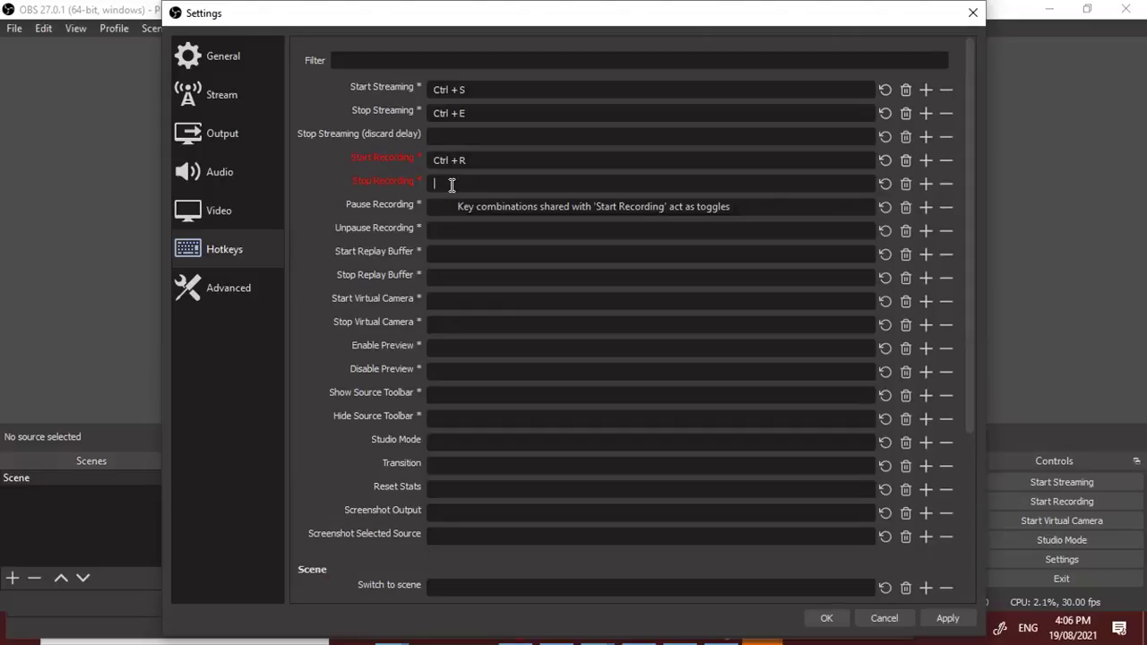
pyautogui.hotkey('ctrl', 'f')
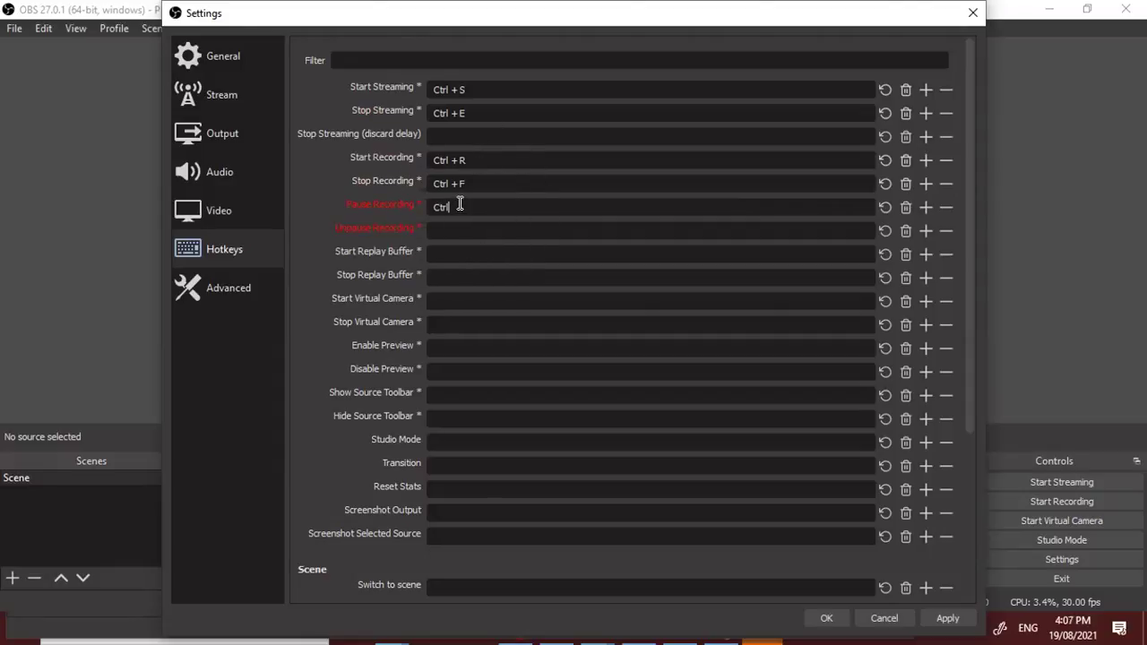
pyautogui.hotkey('ctrl', 'p')
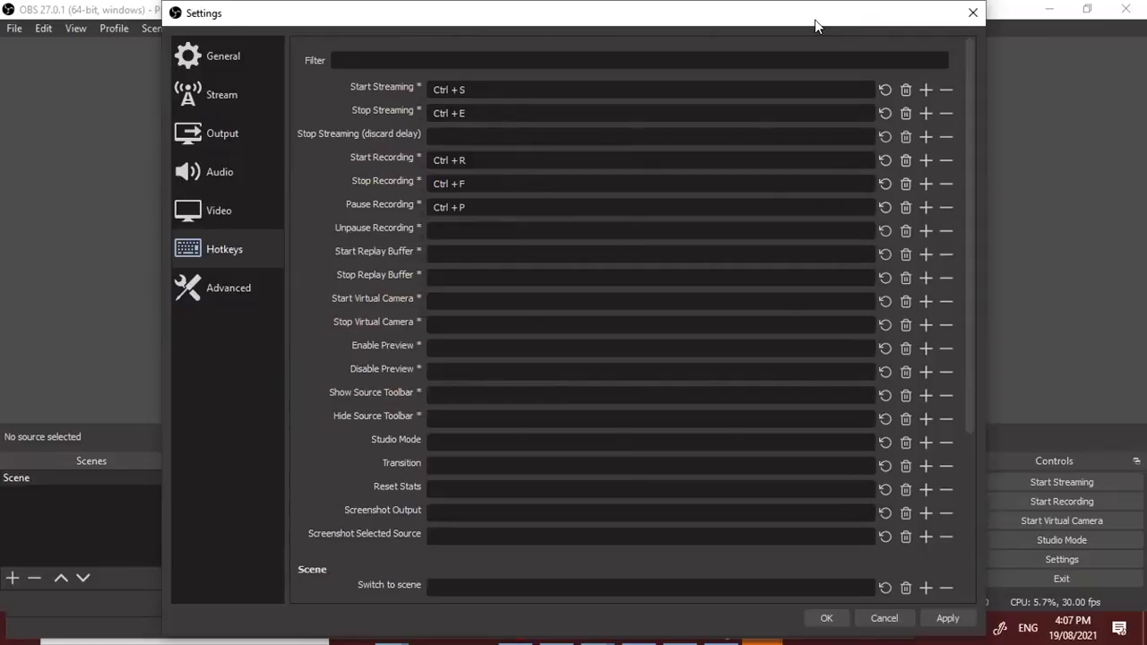
# Step: Move the settings window aside, cancel the auto-configuration wizard, and minimize OBS to the taskbar
pyautogui.moveTo(815, 19); pyautogui.dragTo(1044, 19)
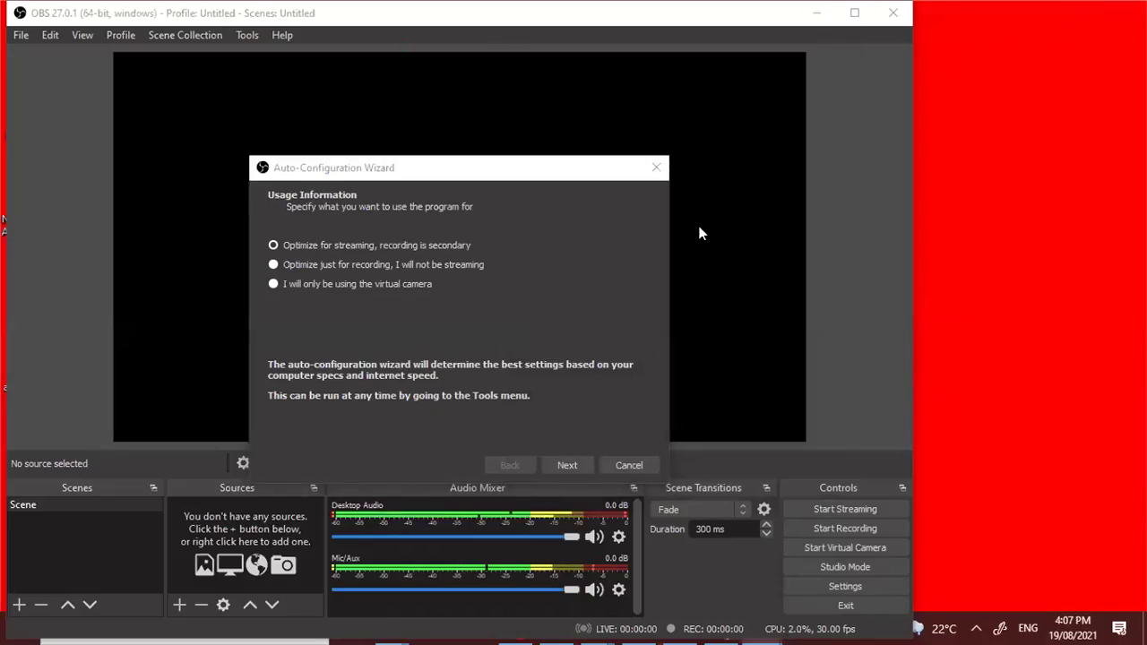
pyautogui.click(641, 466)
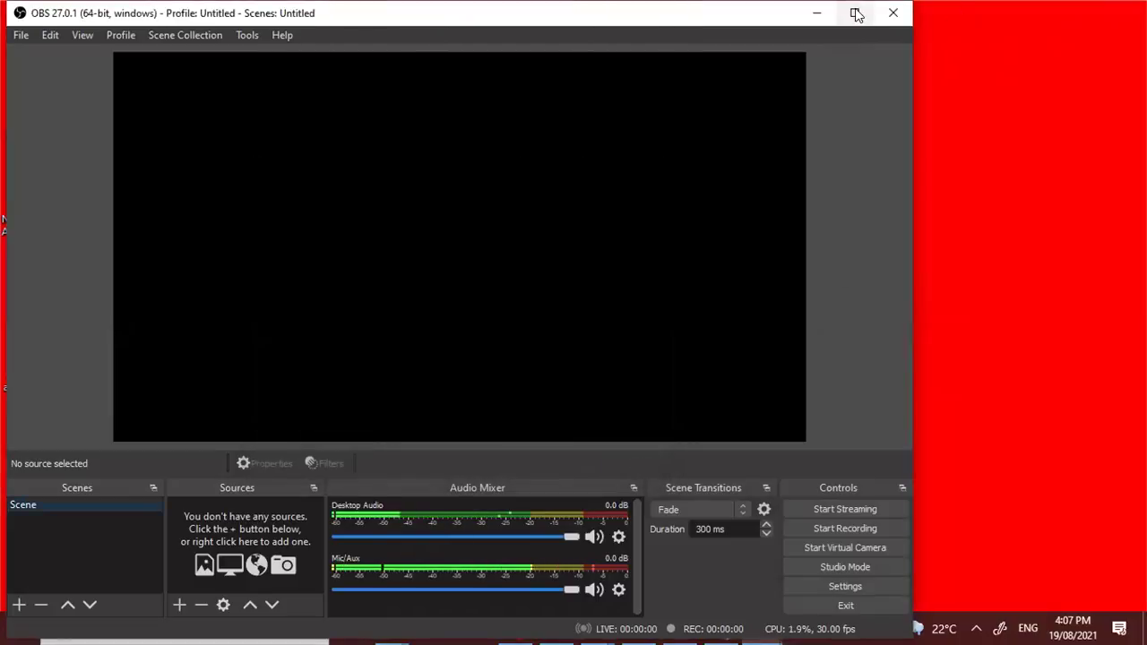
pyautogui.click(854, 12)
pyautogui.click(1041, 8)
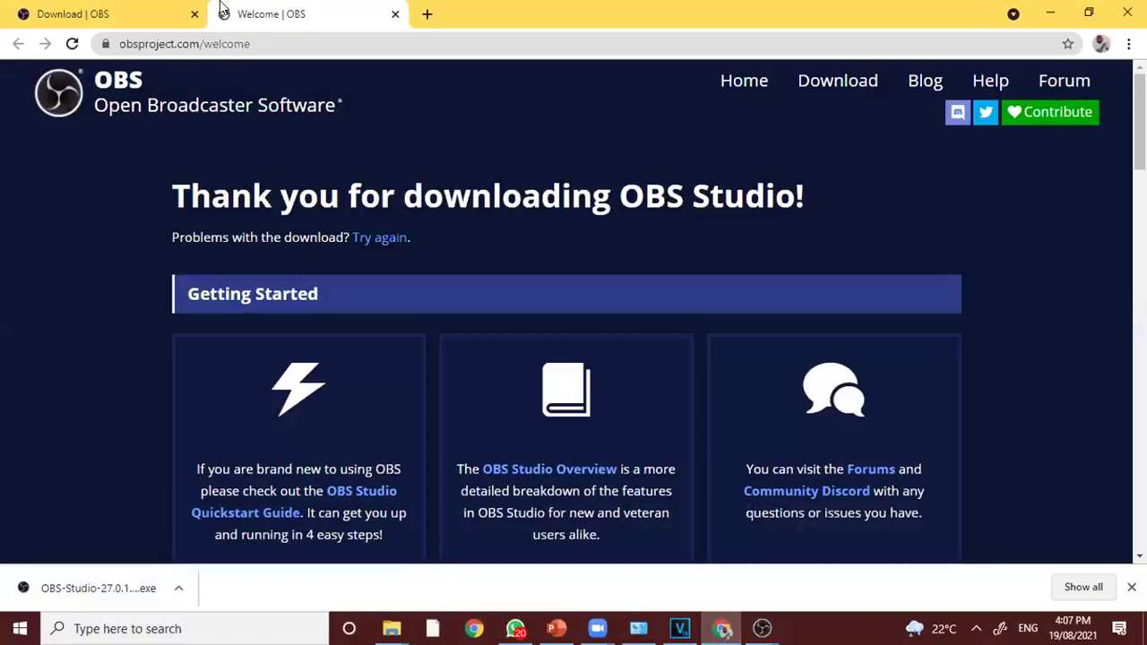
# Step: Go to YouTube in a new tab and switch to YouTube Studio from the account menu
pyautogui.click(427, 16)
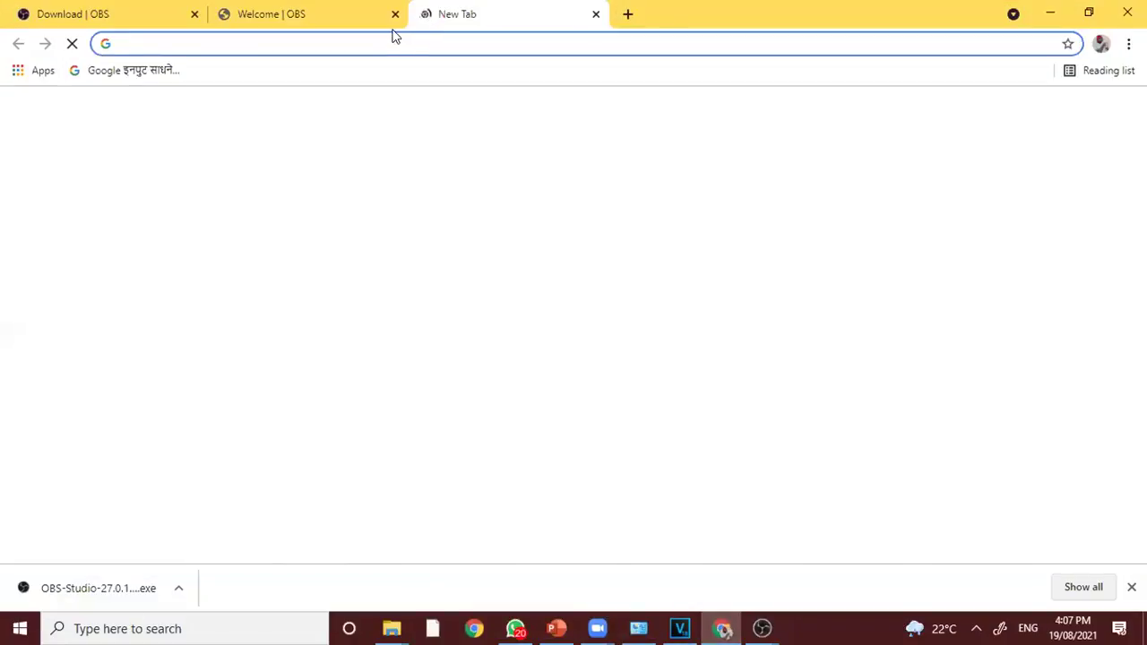
pyautogui.click(388, 40)
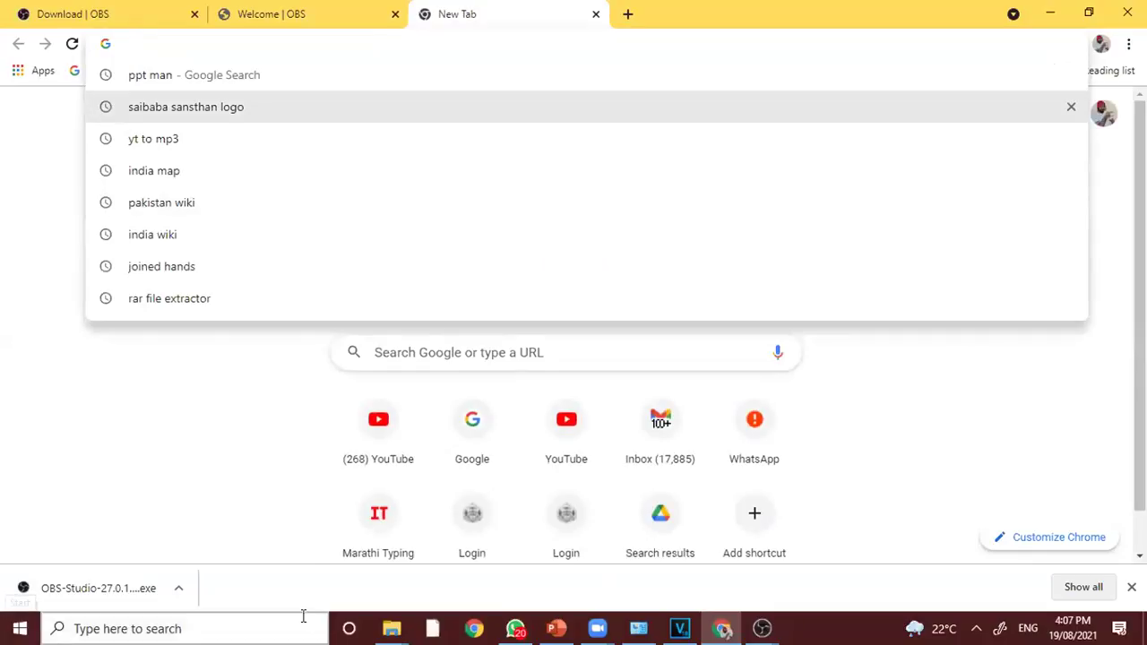
pyautogui.click(562, 438)
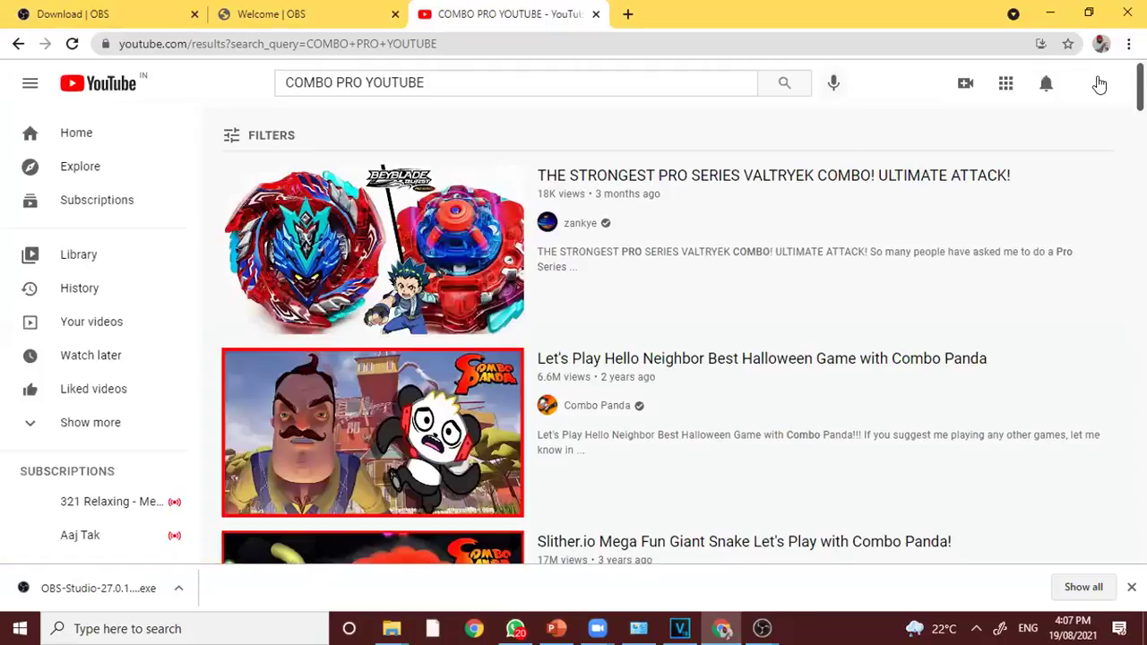
pyautogui.click(1100, 84)
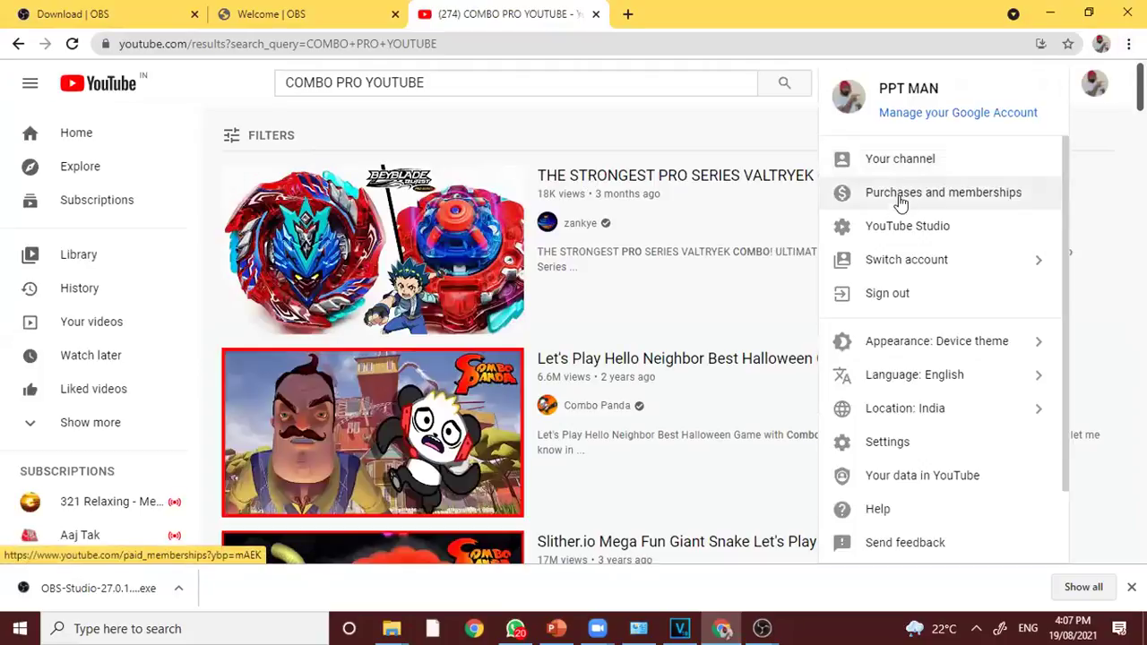
pyautogui.click(894, 229)
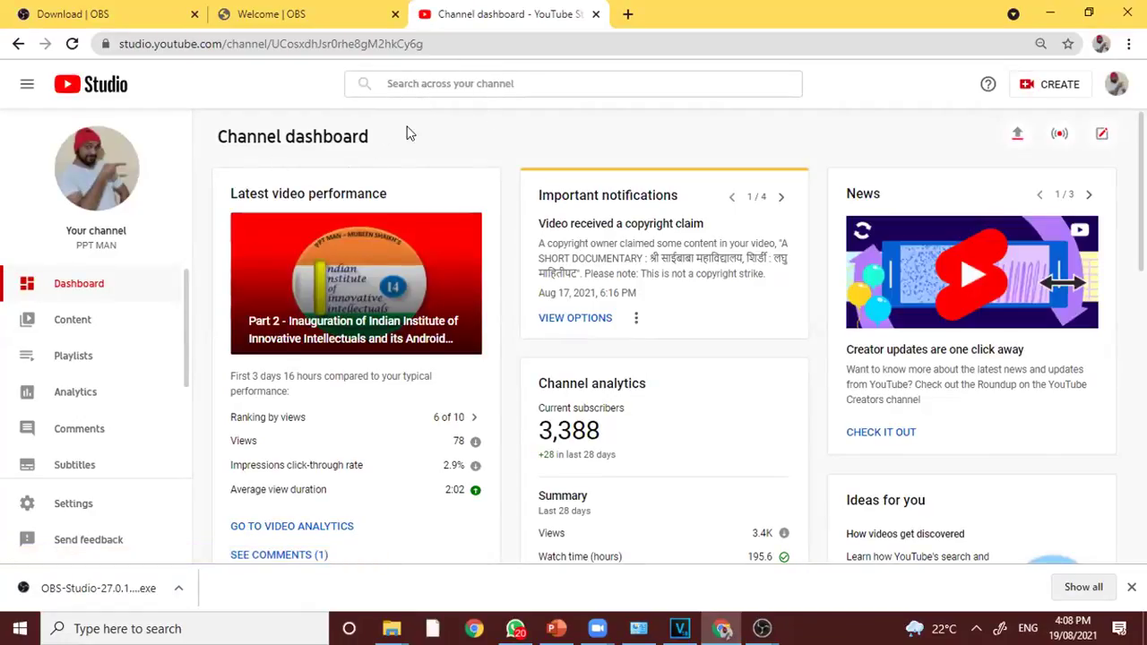
# Step: Search the channel's videos for REPRODUCTION and open the #60 Human Reproduction stream's details and video link
pyautogui.click(422, 82)
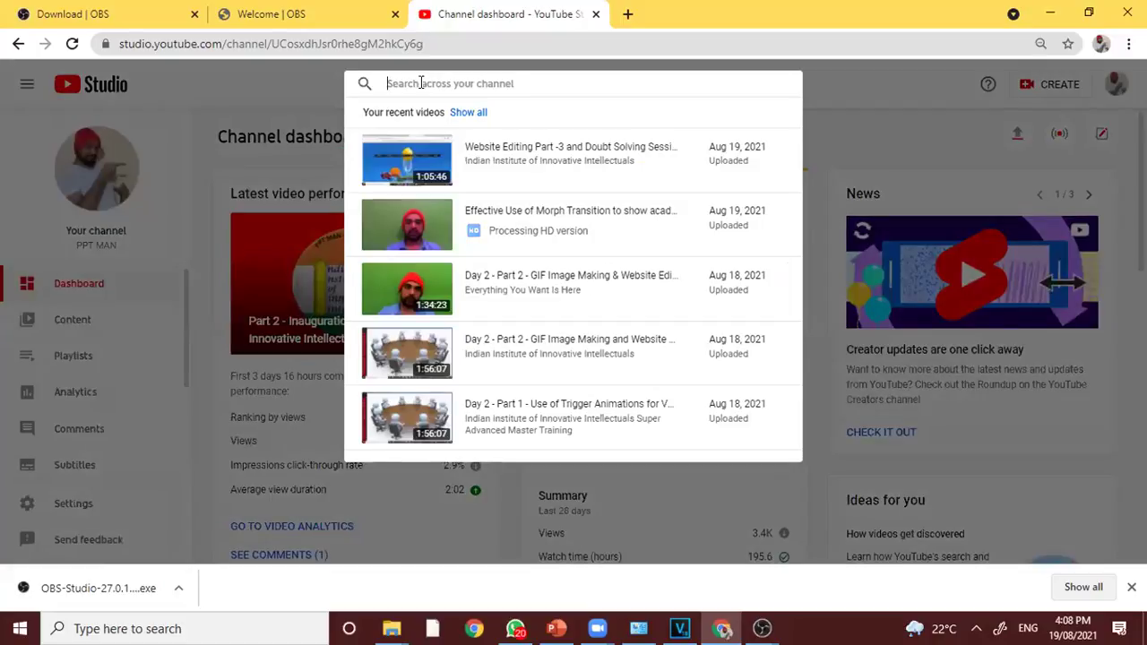
pyautogui.write('REPR')
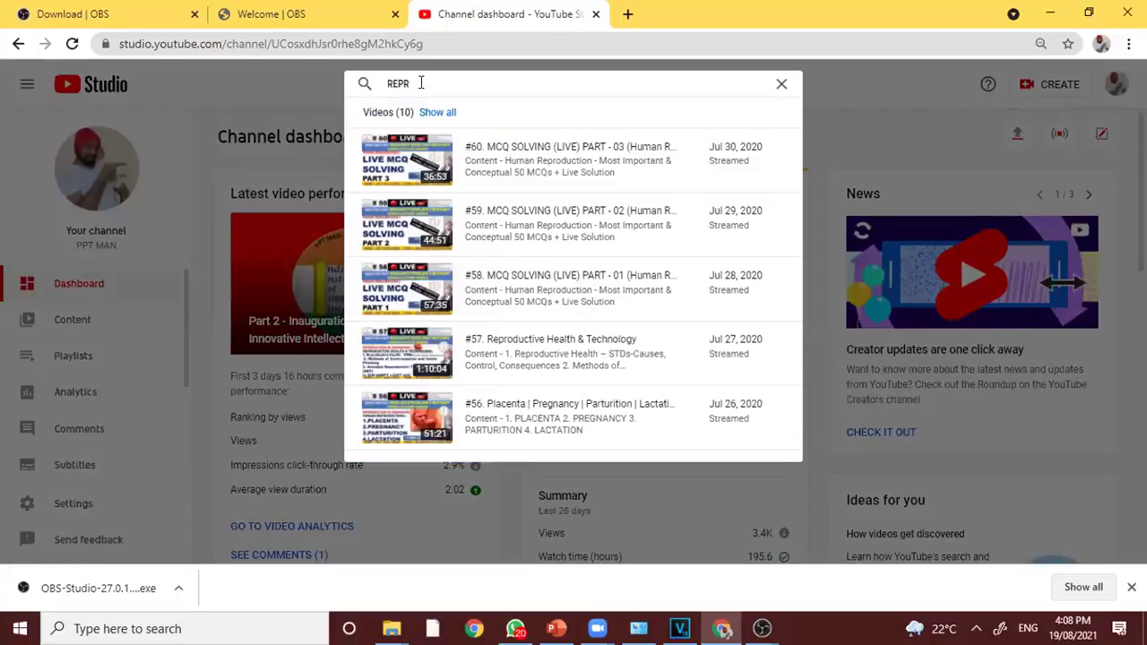
pyautogui.write('ODUCTION')
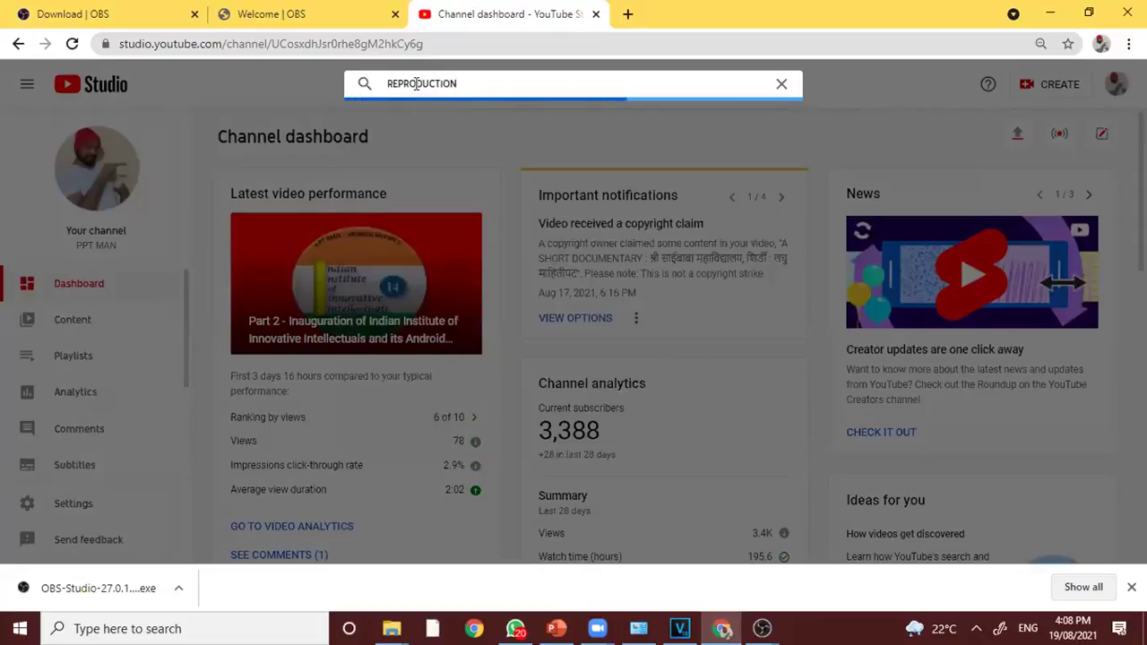
pyautogui.moveTo(395, 283)
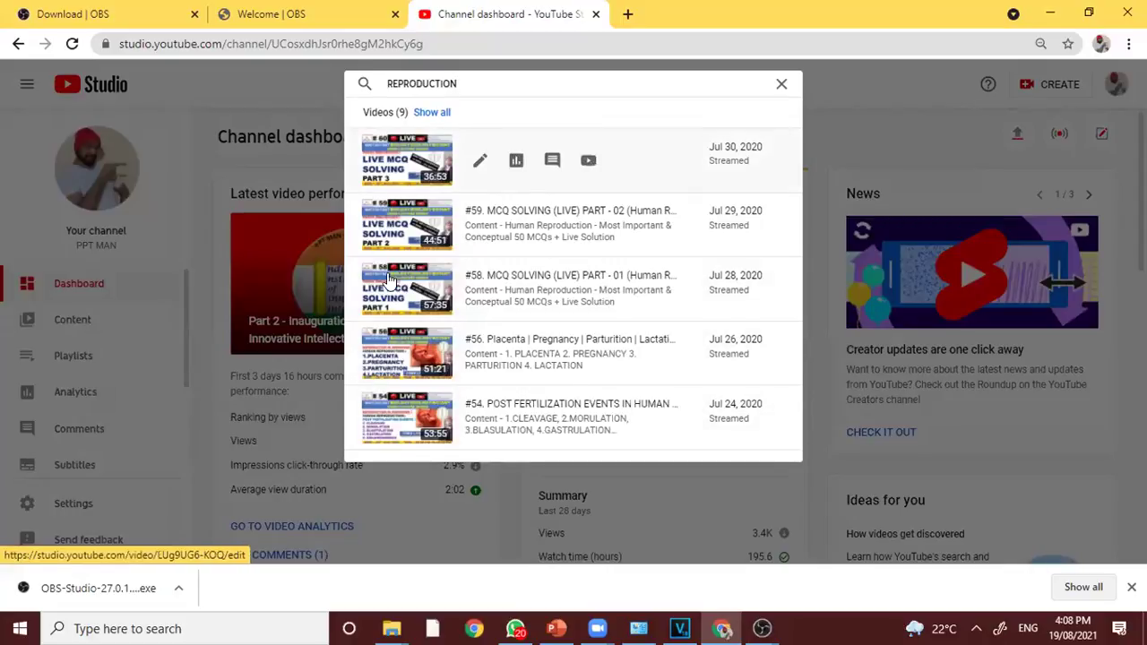
pyautogui.click(399, 166)
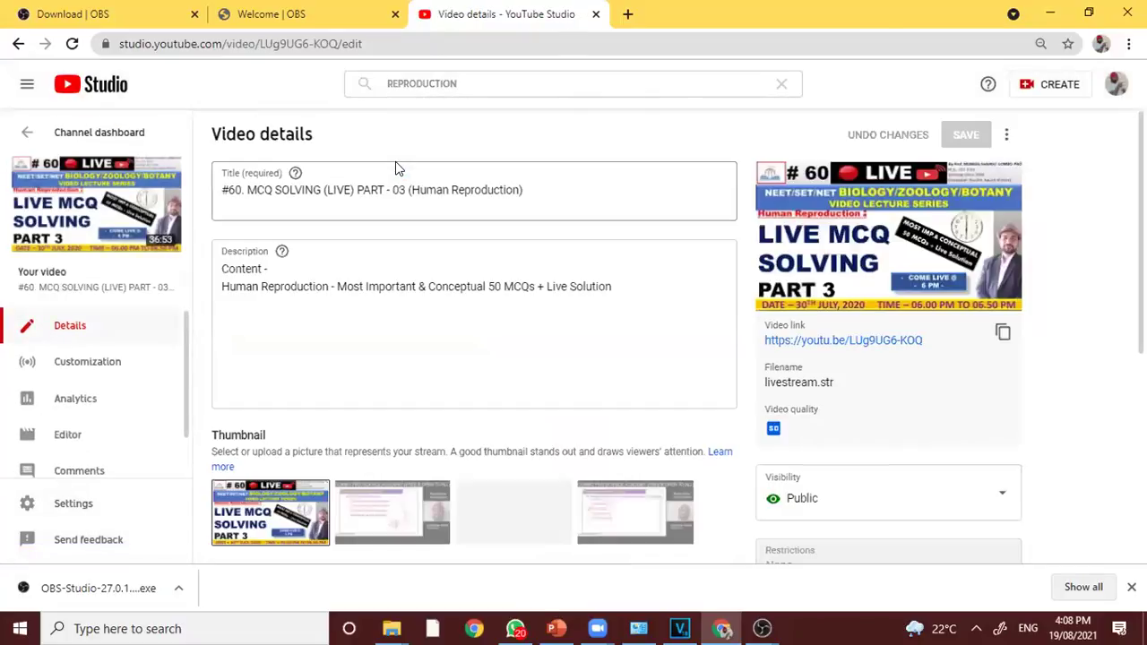
pyautogui.click(883, 342)
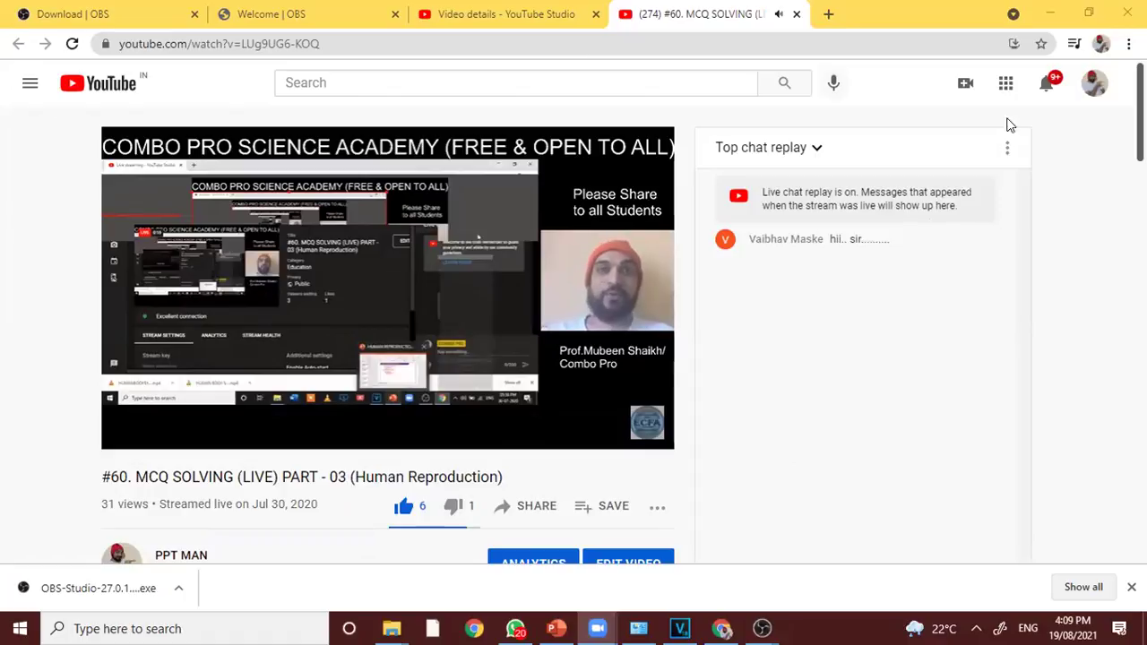
# Step: Skip the recorded stream to about 3:00 and 7:00, then close the watch and Studio tabs
pyautogui.moveTo(298, 415)
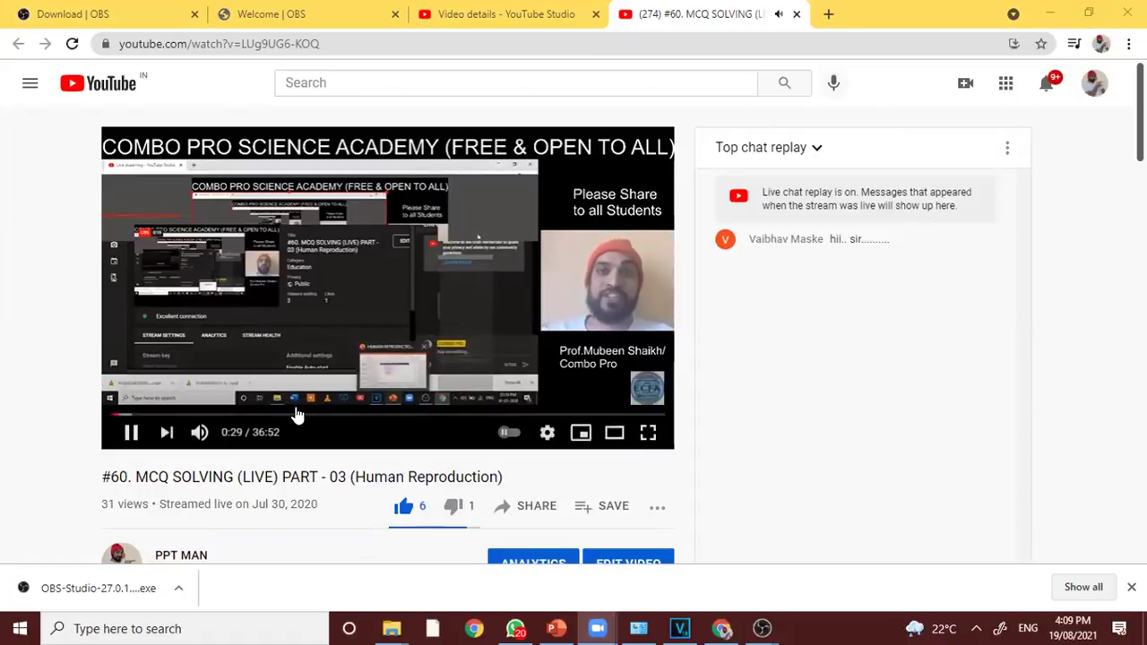
pyautogui.click(157, 418)
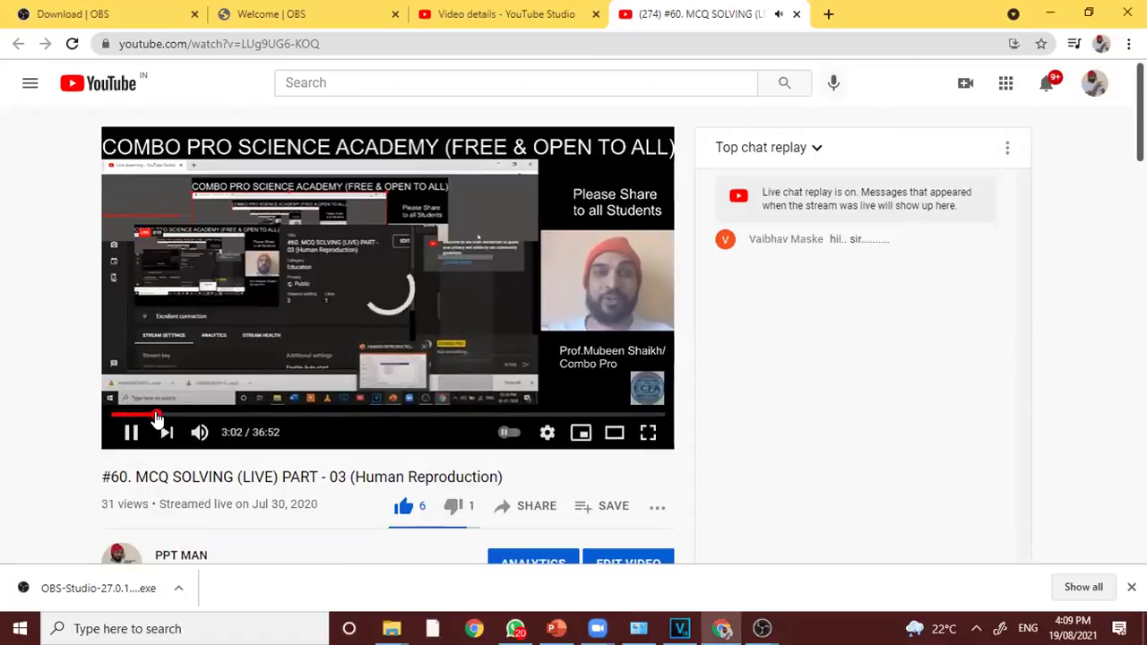
pyautogui.click(215, 417)
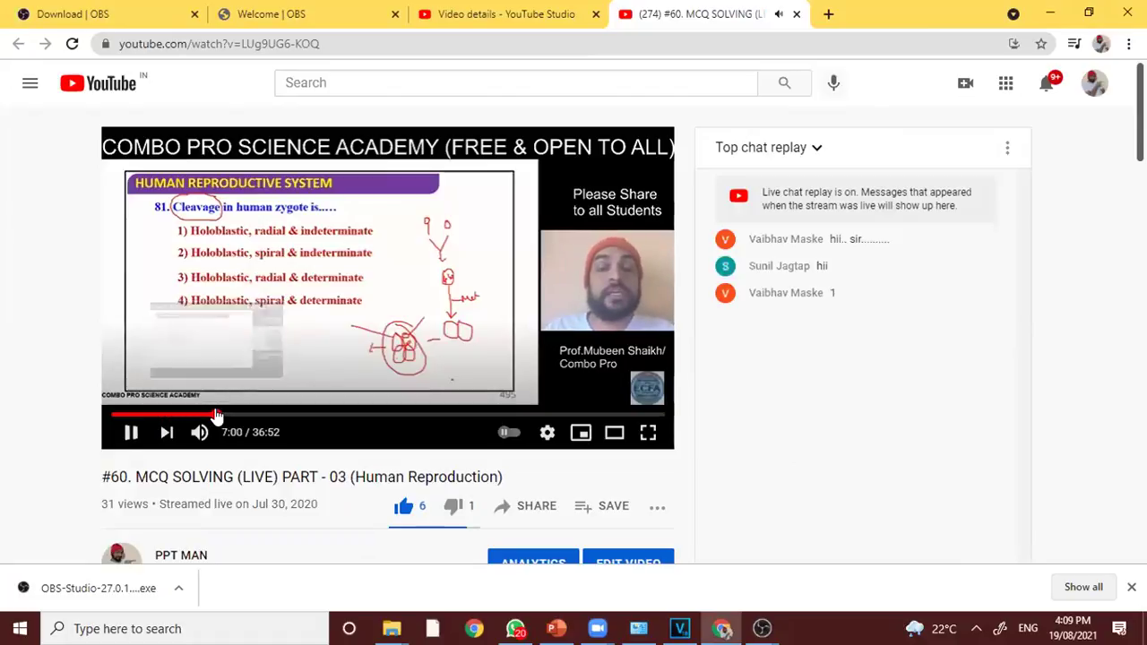
pyautogui.click(797, 13)
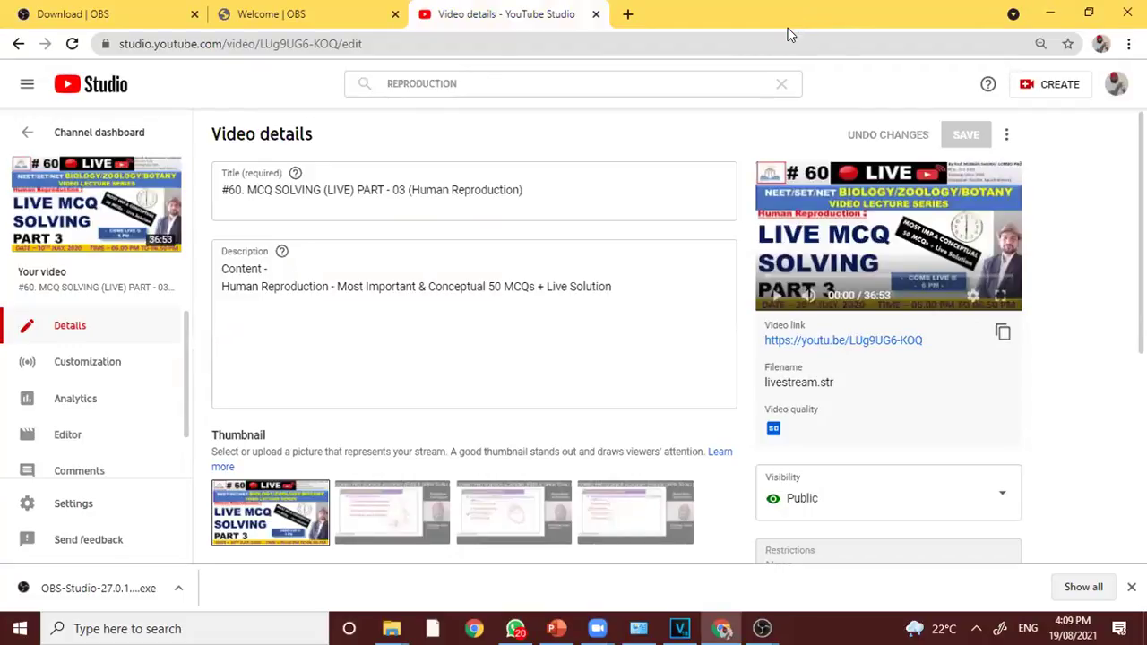
pyautogui.click(596, 15)
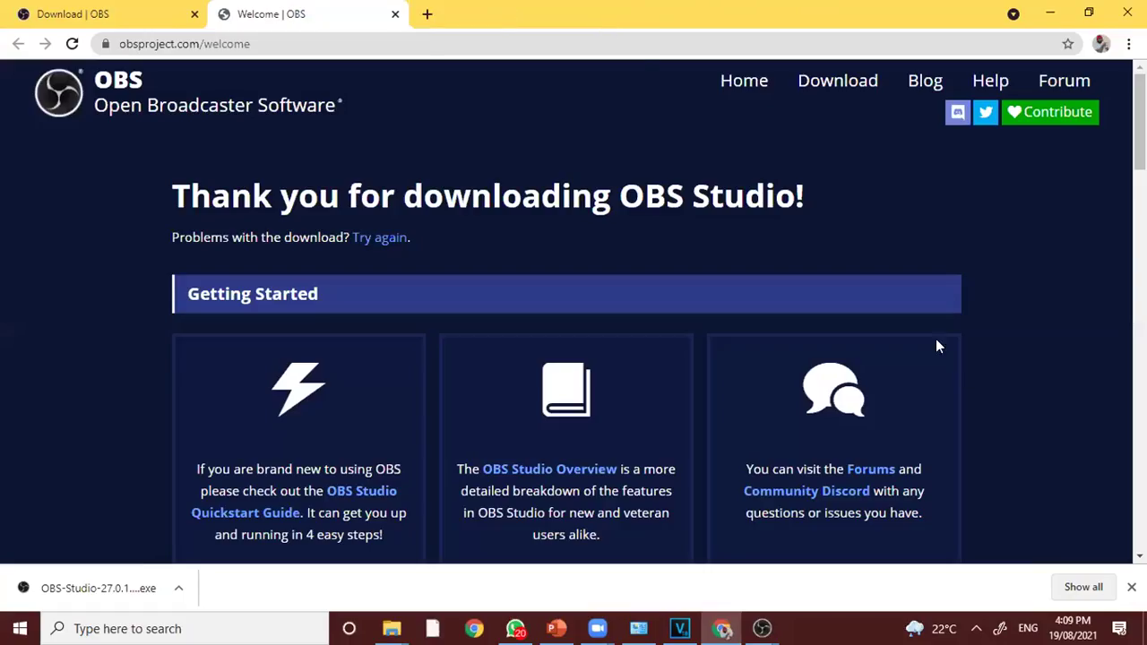
# Step: Close the OBS welcome tab, Google 'audacity free download', and open the official Download | Audacity page
pyautogui.click(395, 15)
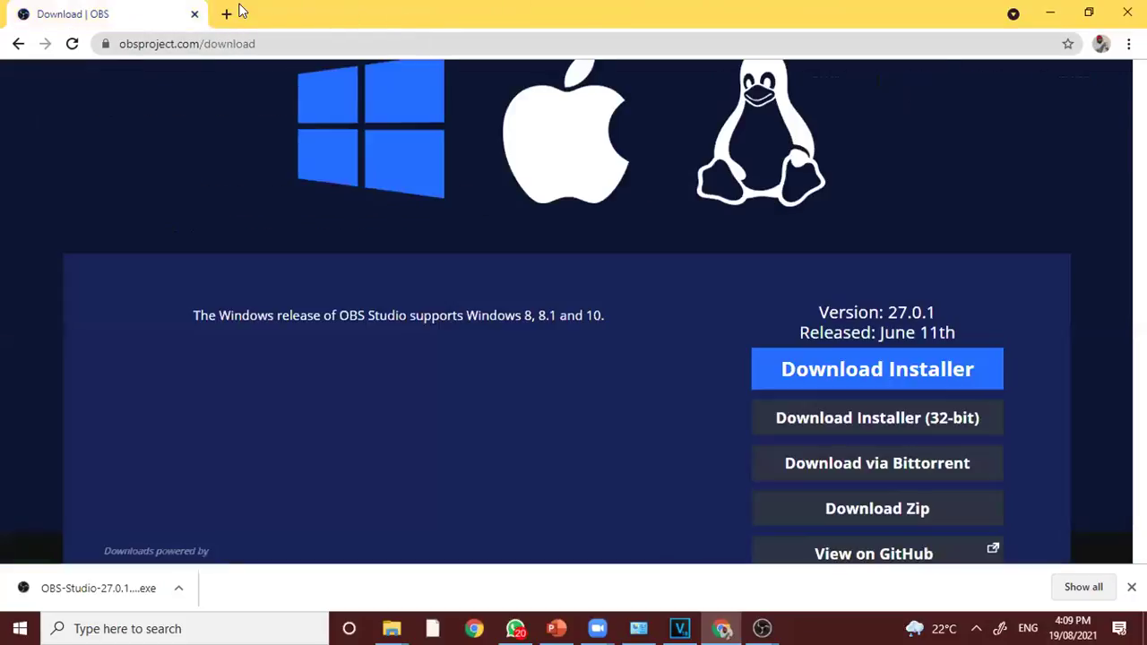
pyautogui.click(225, 14)
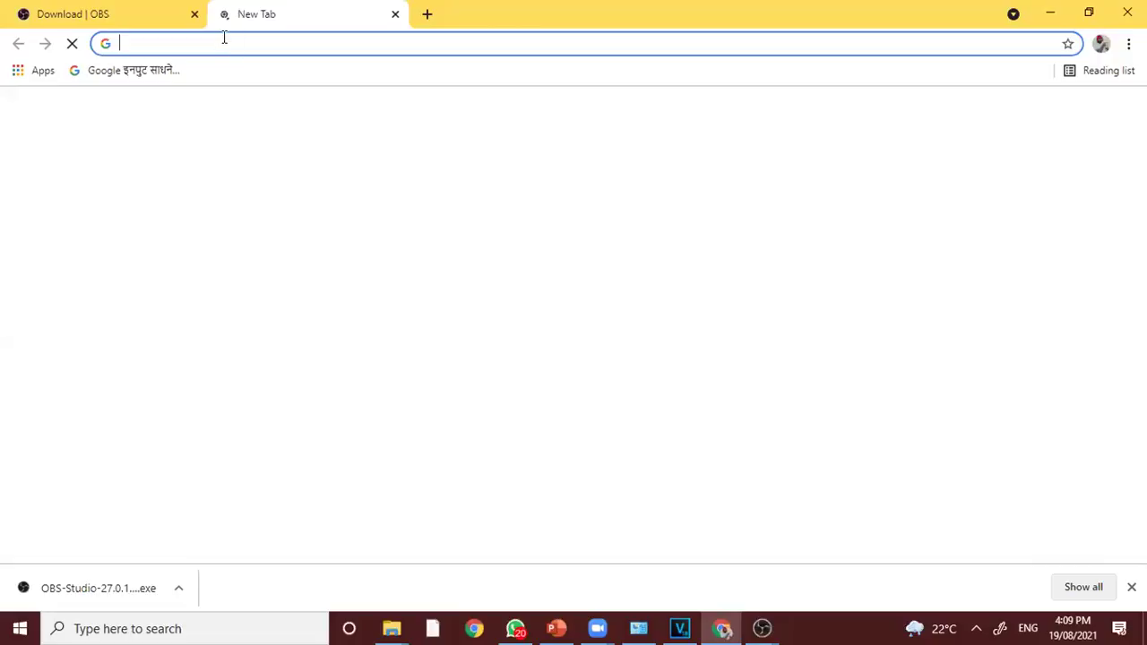
pyautogui.click(219, 41)
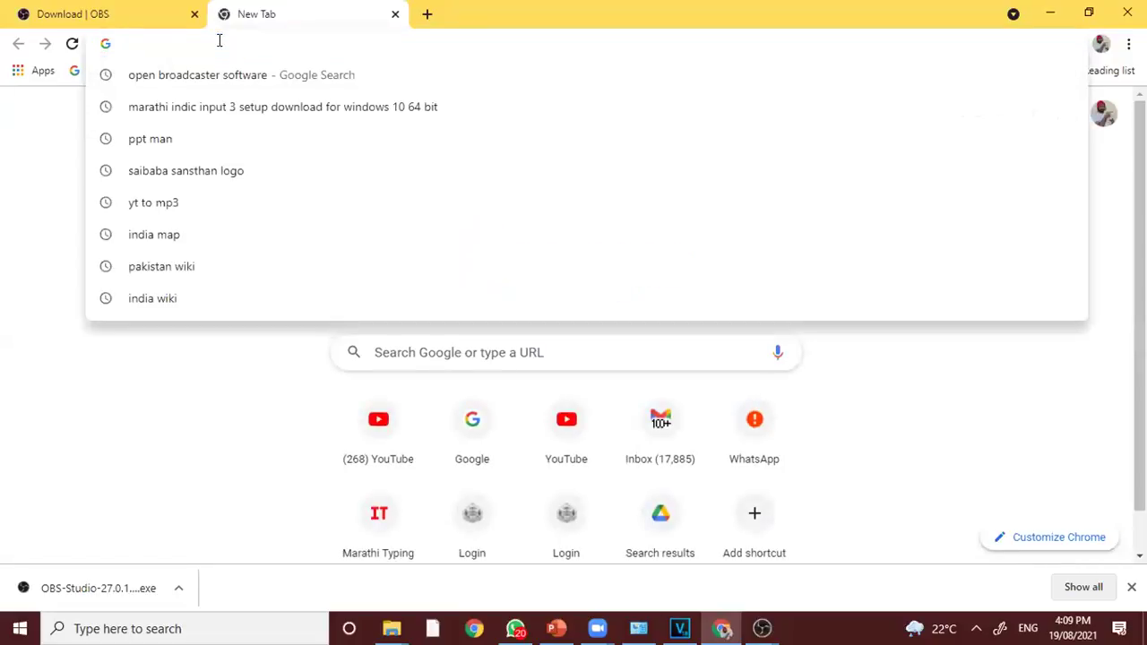
pyautogui.write('AUDACITY')
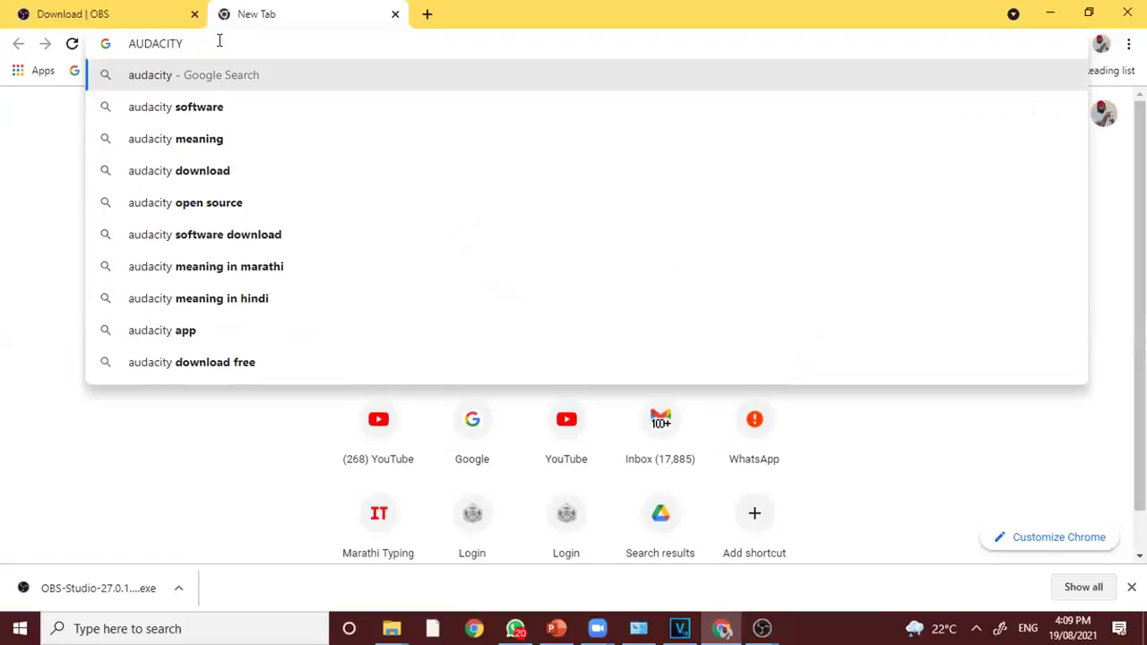
pyautogui.press('Return')
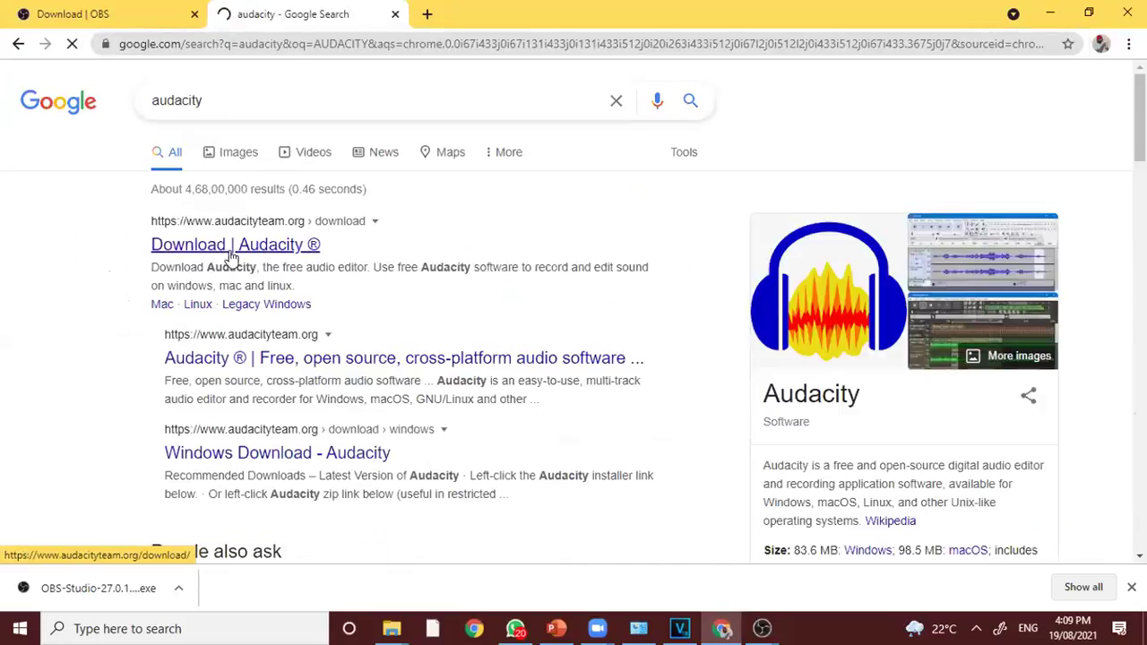
pyautogui.click(230, 98)
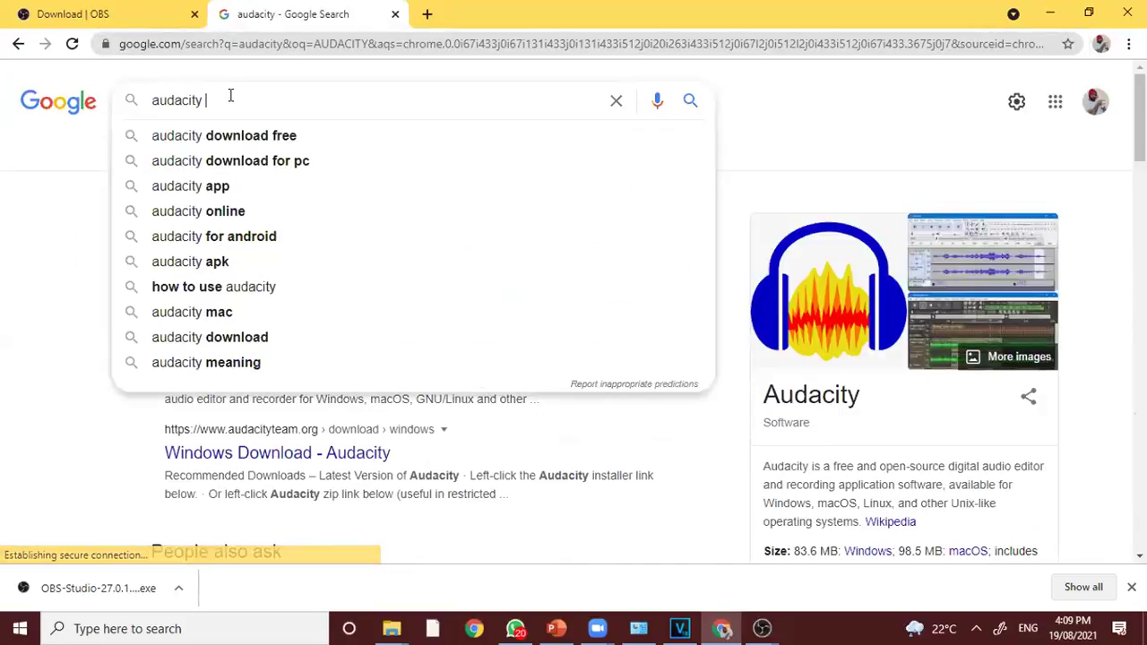
pyautogui.write('FREE')
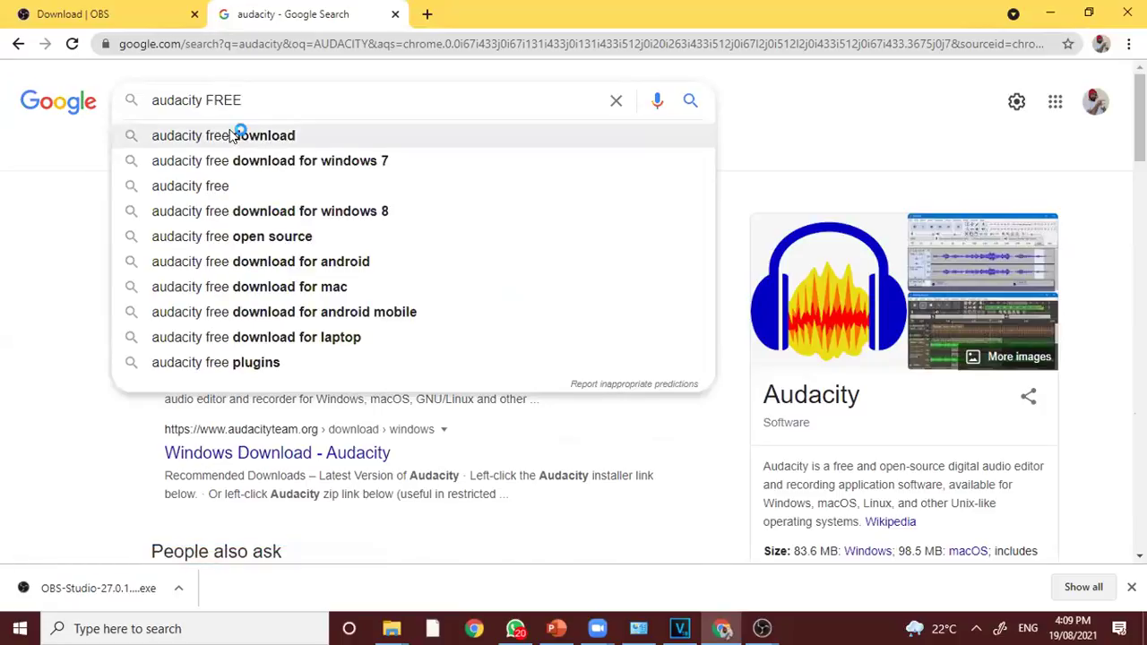
pyautogui.click(230, 134)
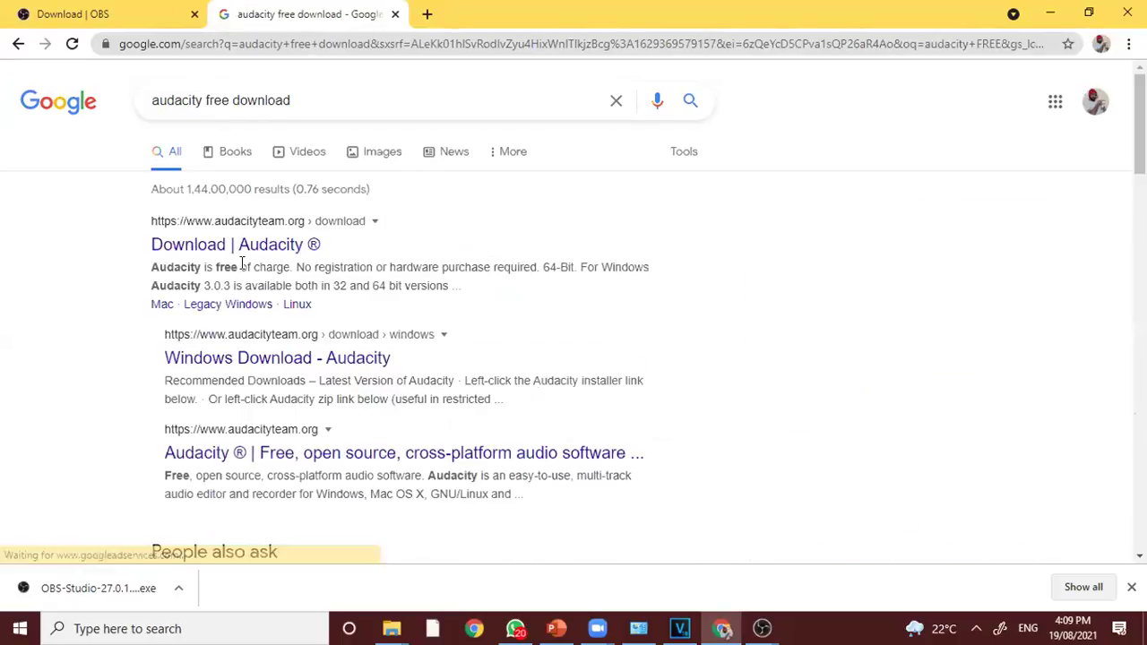
pyautogui.click(248, 251)
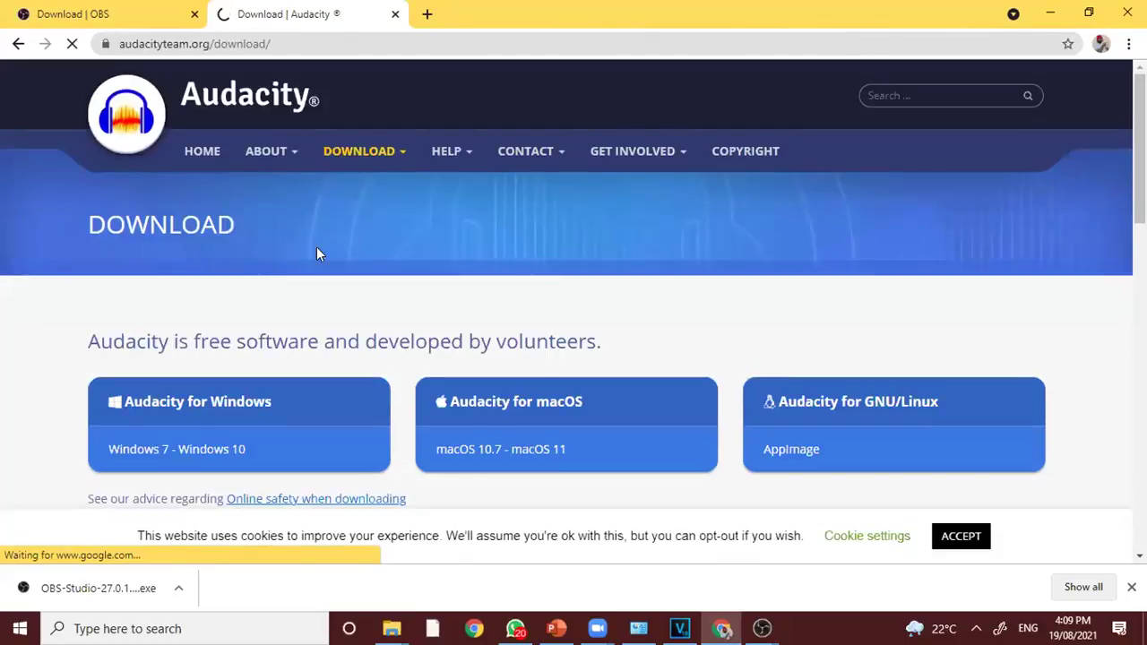
# Step: Download the 33.3 MB Audacity 3.0.3 Windows installer and show it in the Downloads folder
pyautogui.scroll(-3, 349, 282)
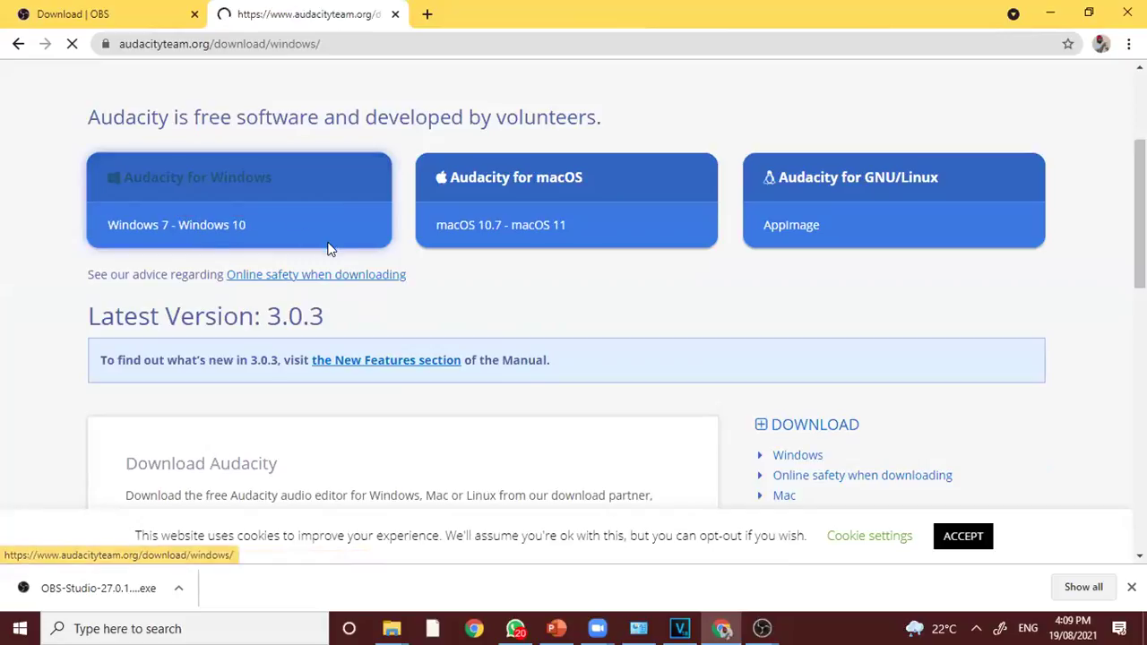
pyautogui.scroll(-3, 331, 259)
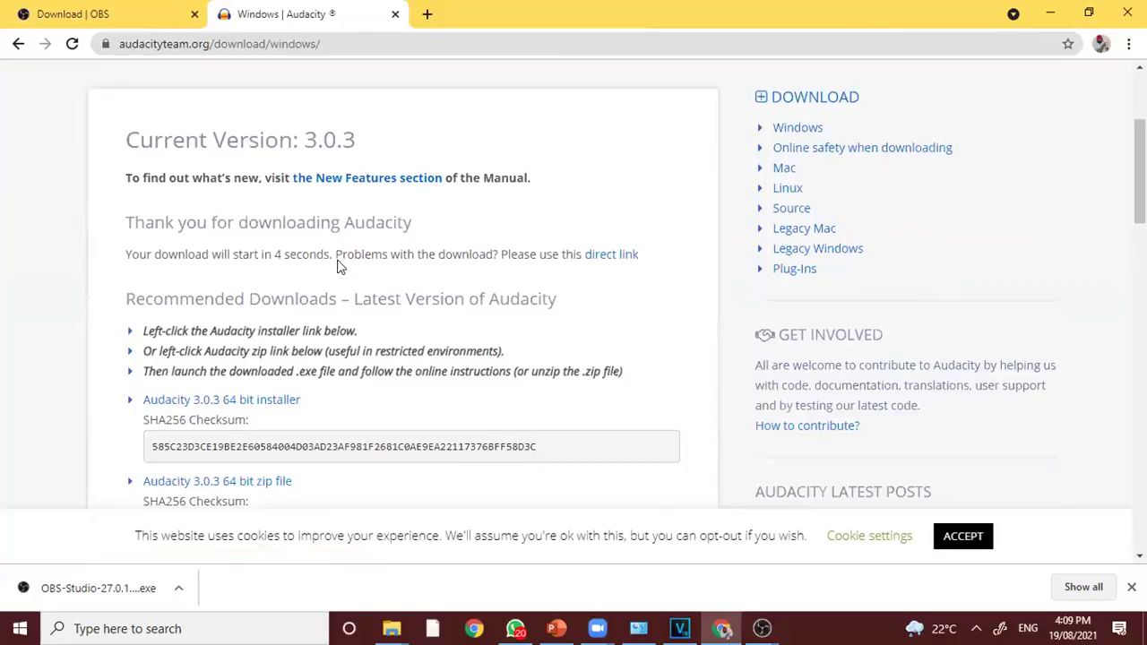
pyautogui.scroll(-3, 349, 255)
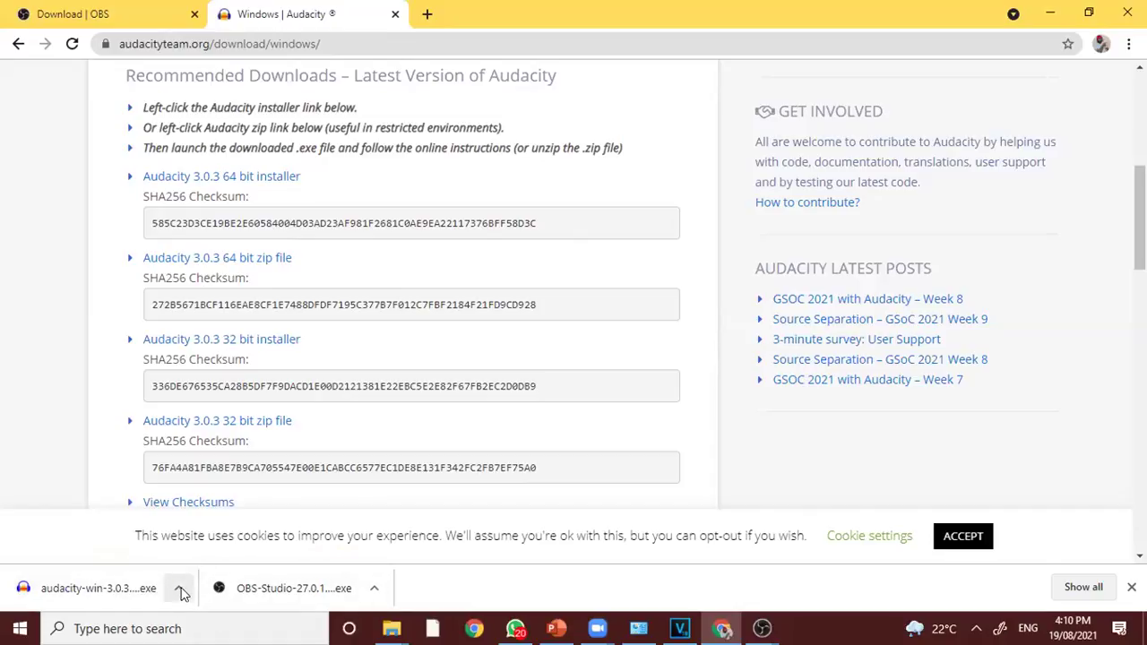
pyautogui.click(179, 585)
pyautogui.click(224, 533)
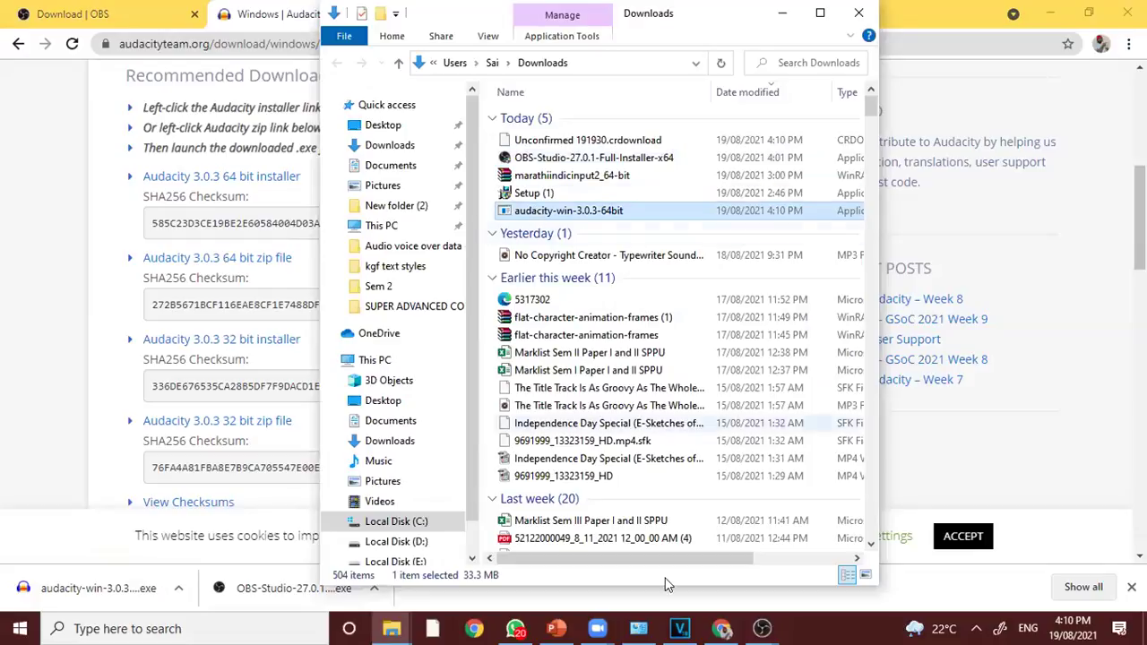
# Step: Run audacity-win-3.0.3-64bit from the maximized Downloads folder, then minimize Explorer and Chrome to reveal the UAC prompt
pyautogui.click(821, 15)
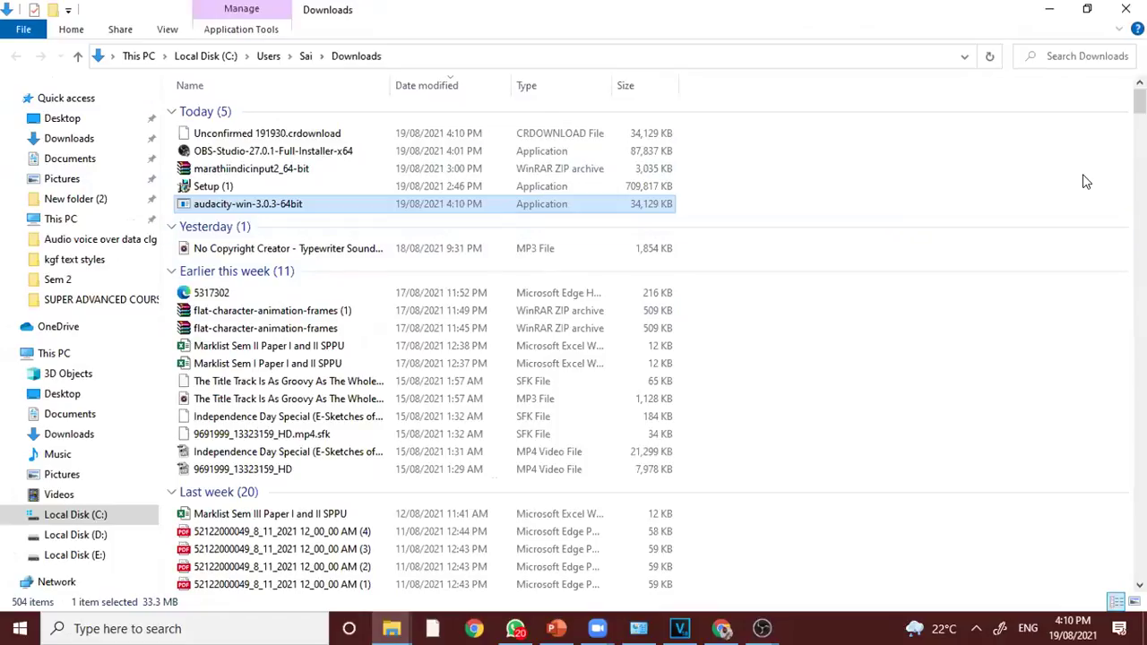
pyautogui.doubleClick(273, 206)
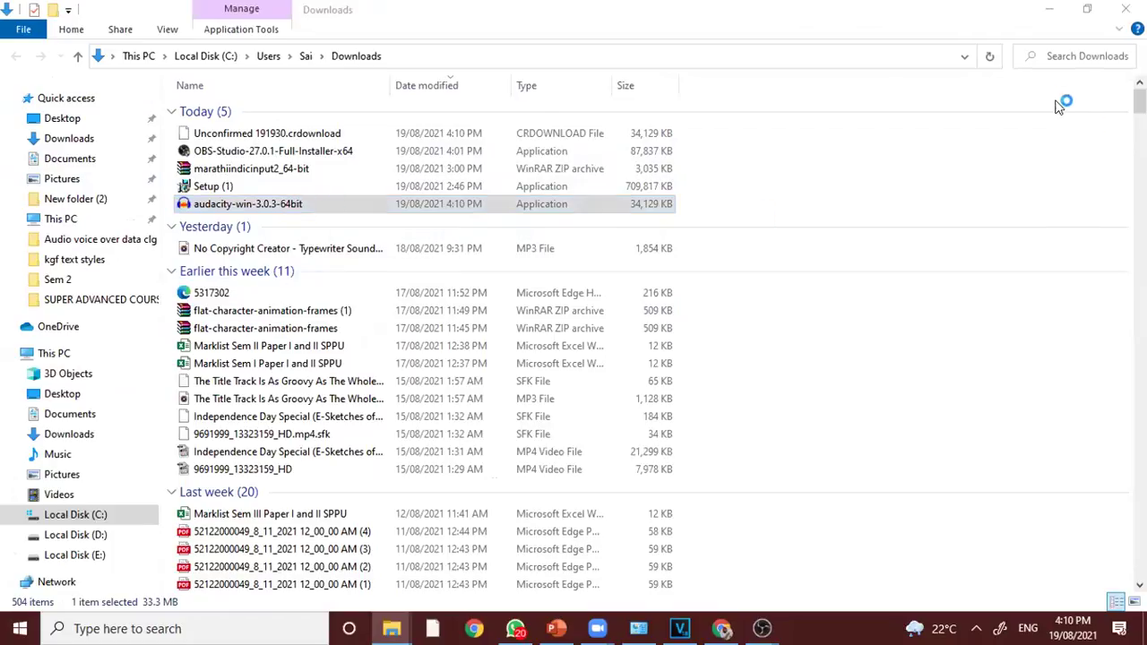
pyautogui.click(307, 203)
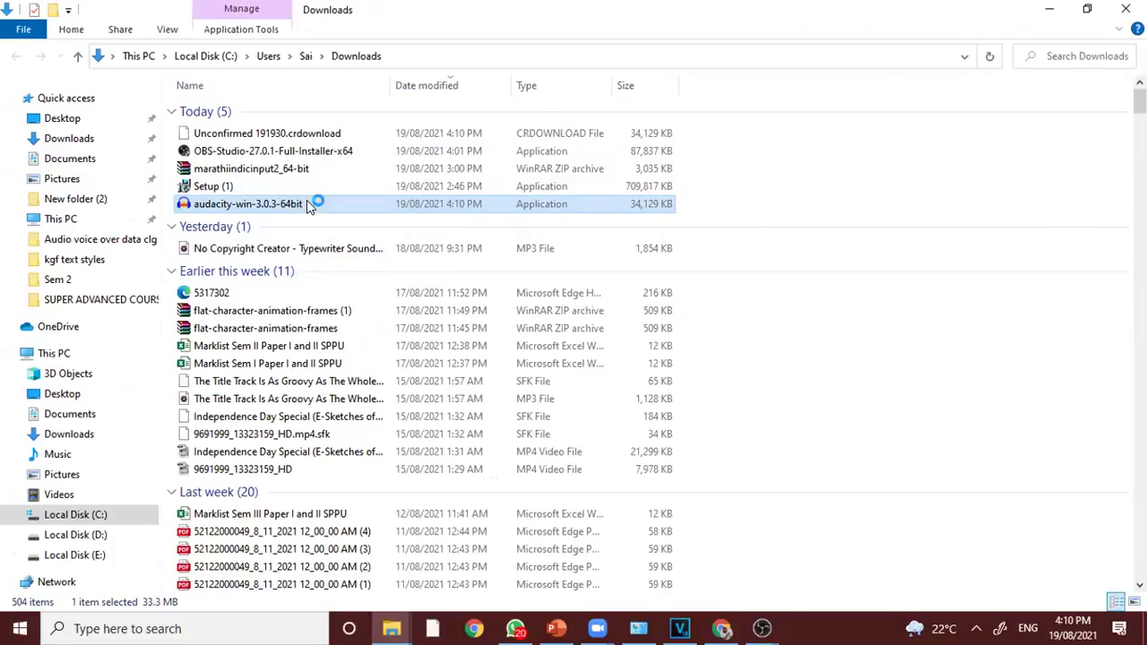
pyautogui.click(1049, 9)
pyautogui.click(1048, 14)
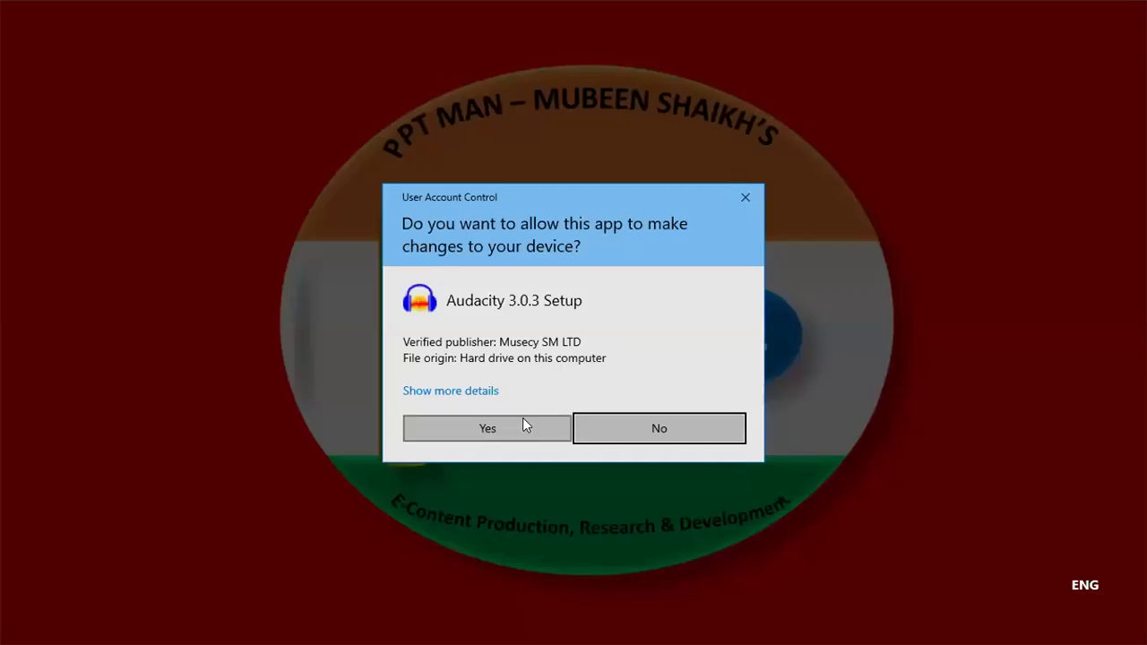
# Step: Allow the installer, confirm the language, keep C:\Program Files\Audacity with a desktop shortcut, and start installing
pyautogui.click(524, 423)
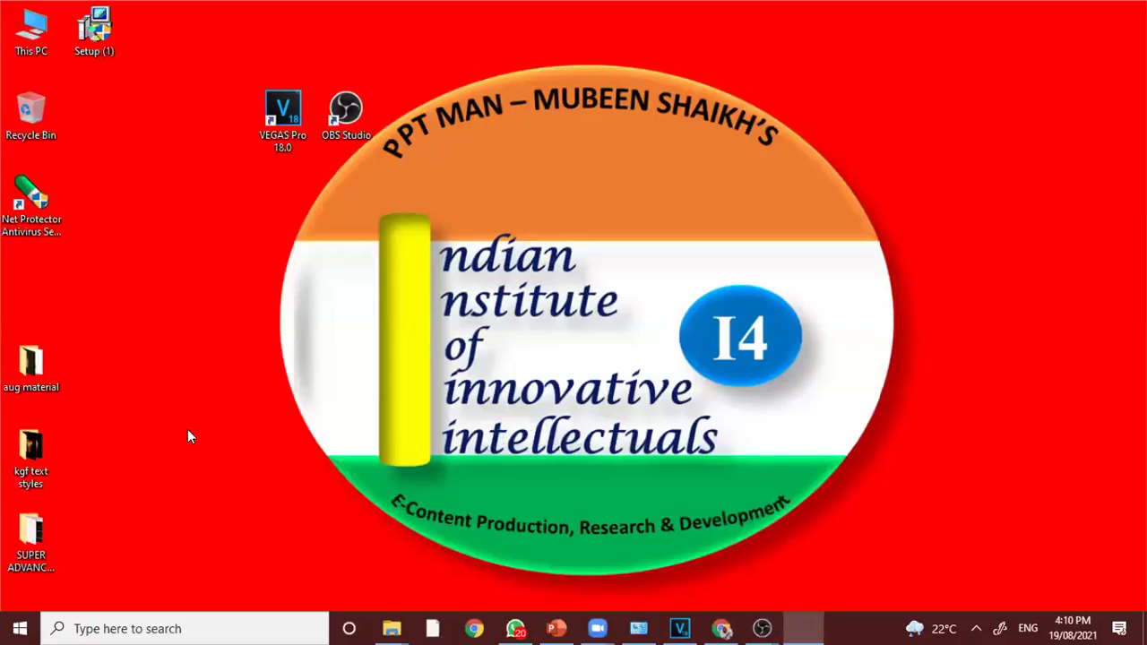
pyautogui.click(597, 358)
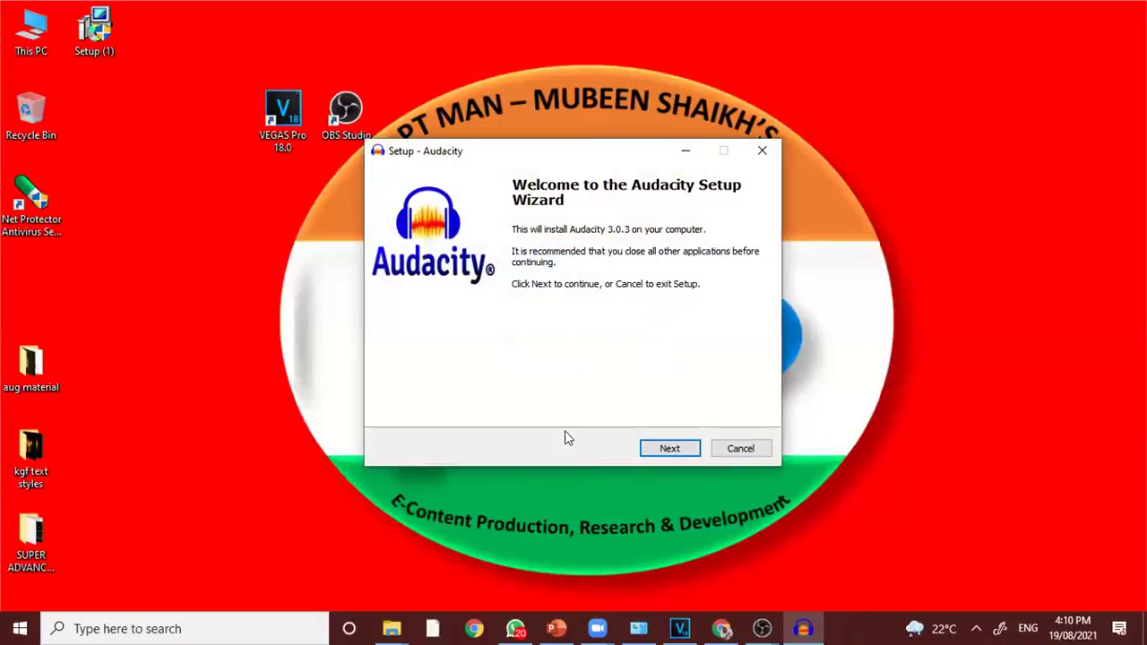
pyautogui.click(677, 453)
pyautogui.click(674, 451)
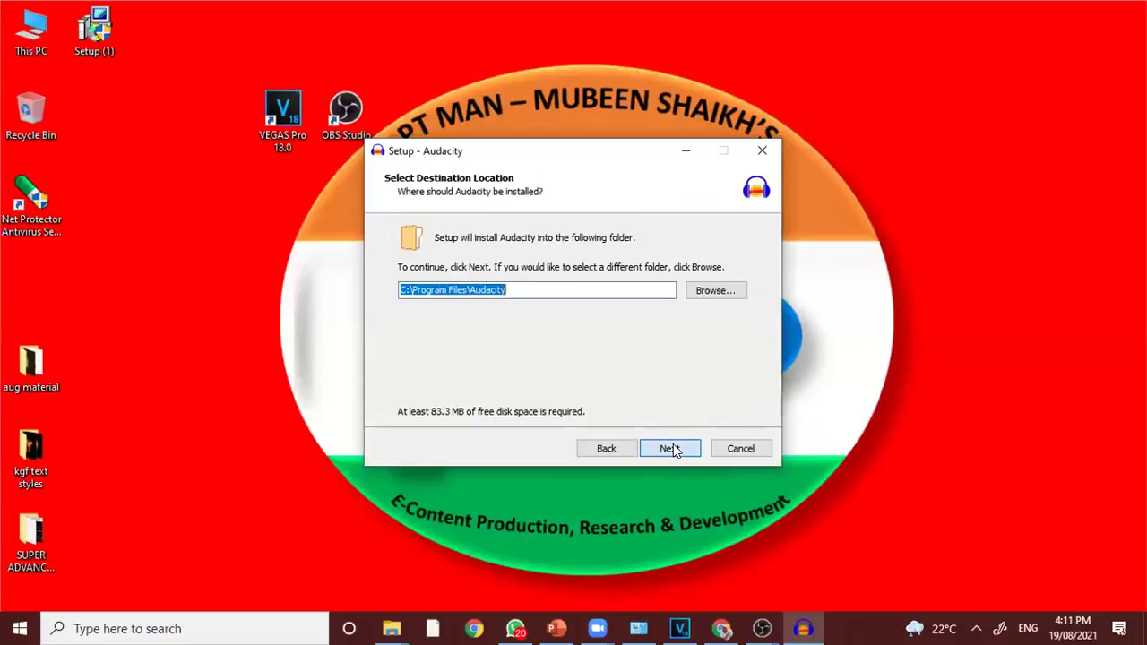
pyautogui.click(676, 451)
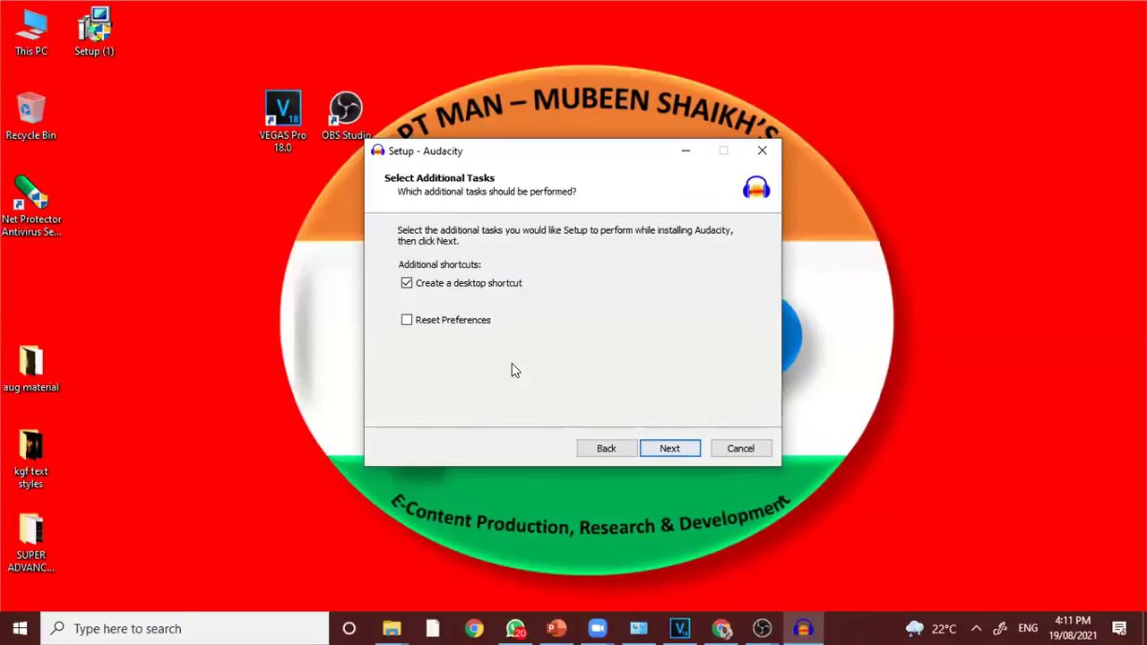
pyautogui.click(677, 450)
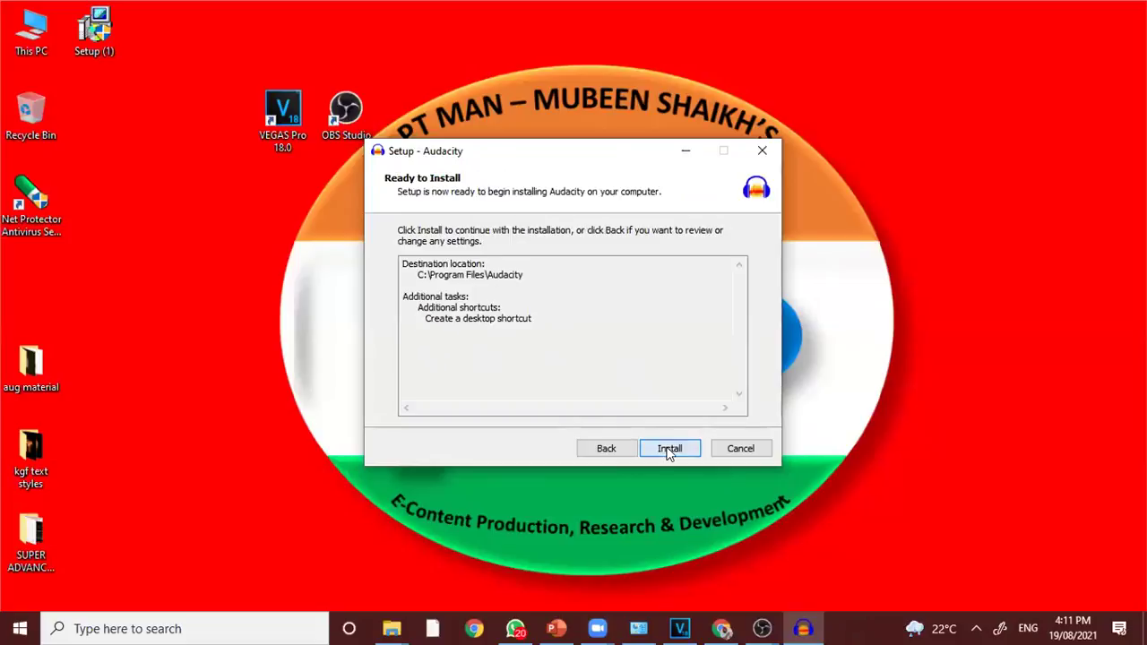
pyautogui.click(669, 449)
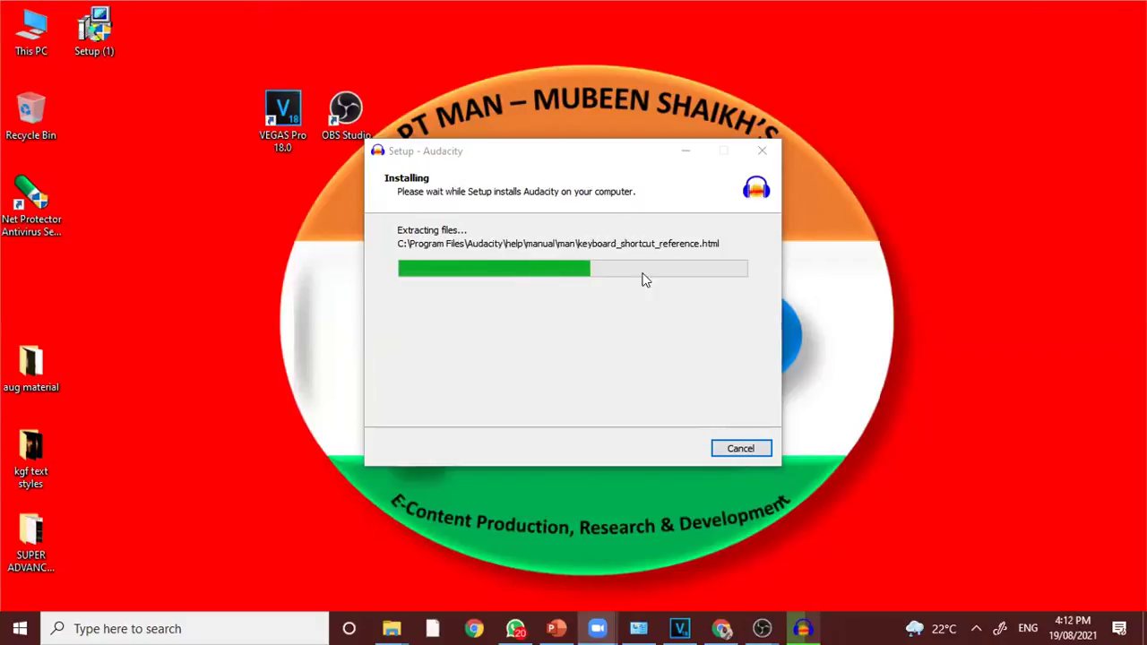
# Step: Drag the Audacity Setup window up and to the right while its files extract
pyautogui.moveTo(391, 628)
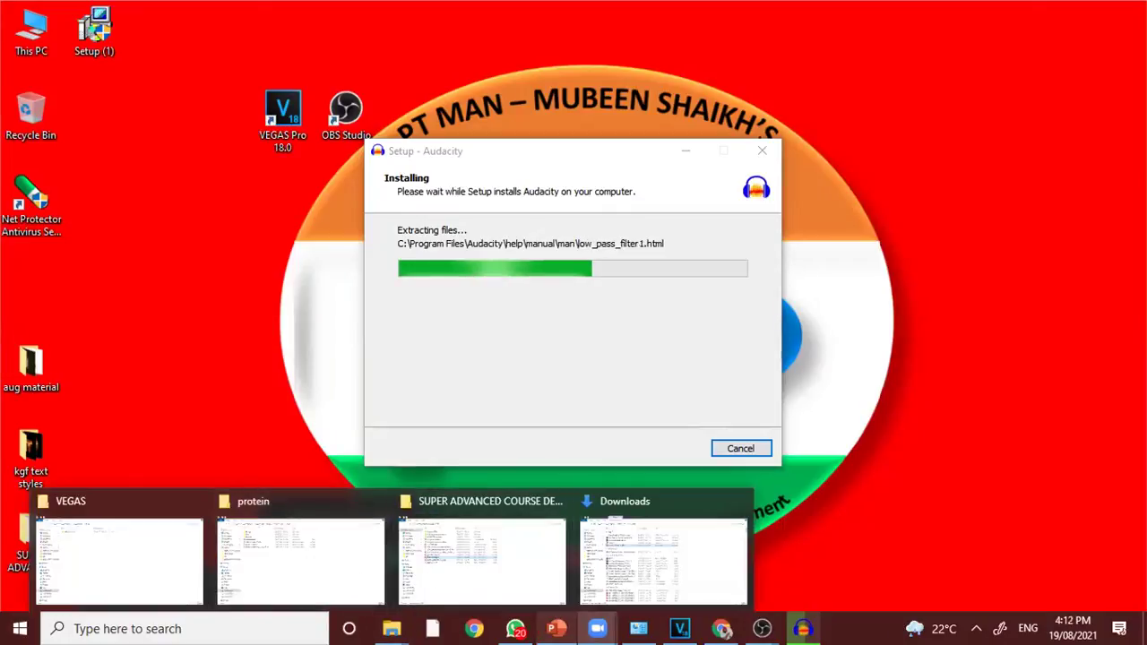
pyautogui.moveTo(597, 628)
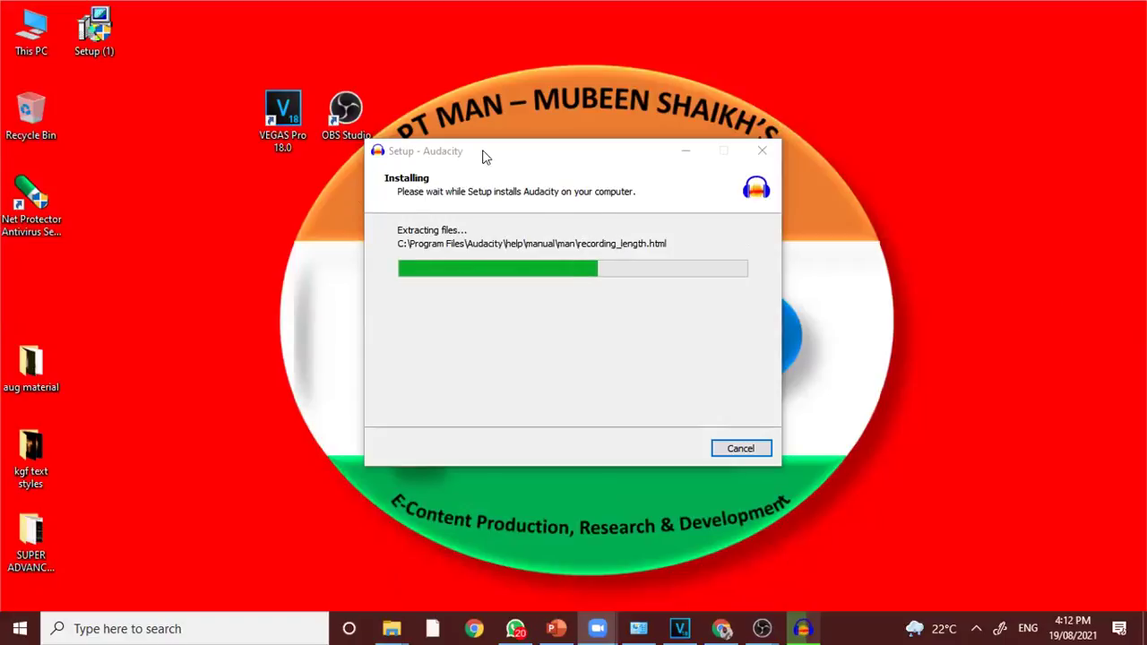
pyautogui.moveTo(483, 156); pyautogui.dragTo(717, 121)
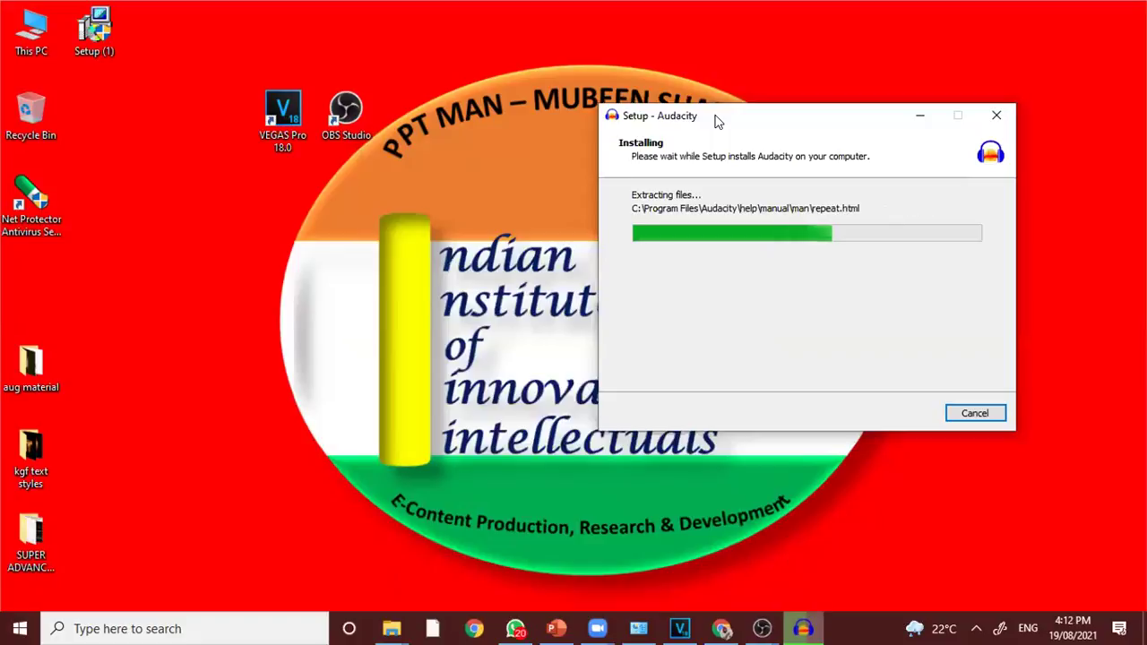
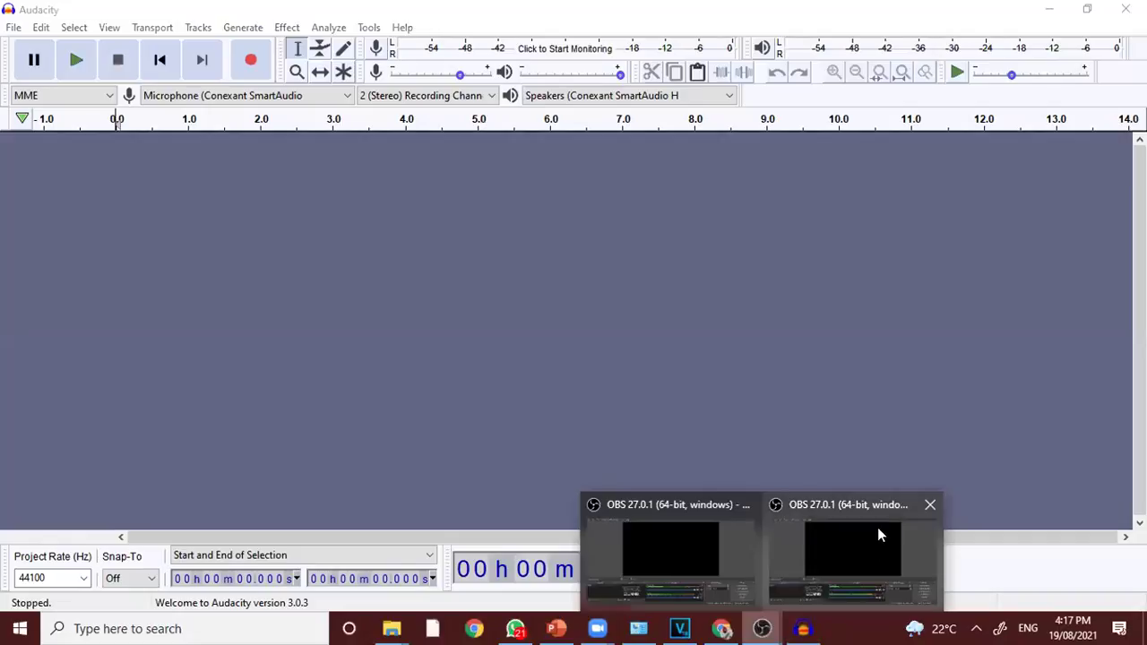
# Step: Close the second OBS window and minimize Audacity, OBS and VEGAS Pro
pyautogui.click(929, 505)
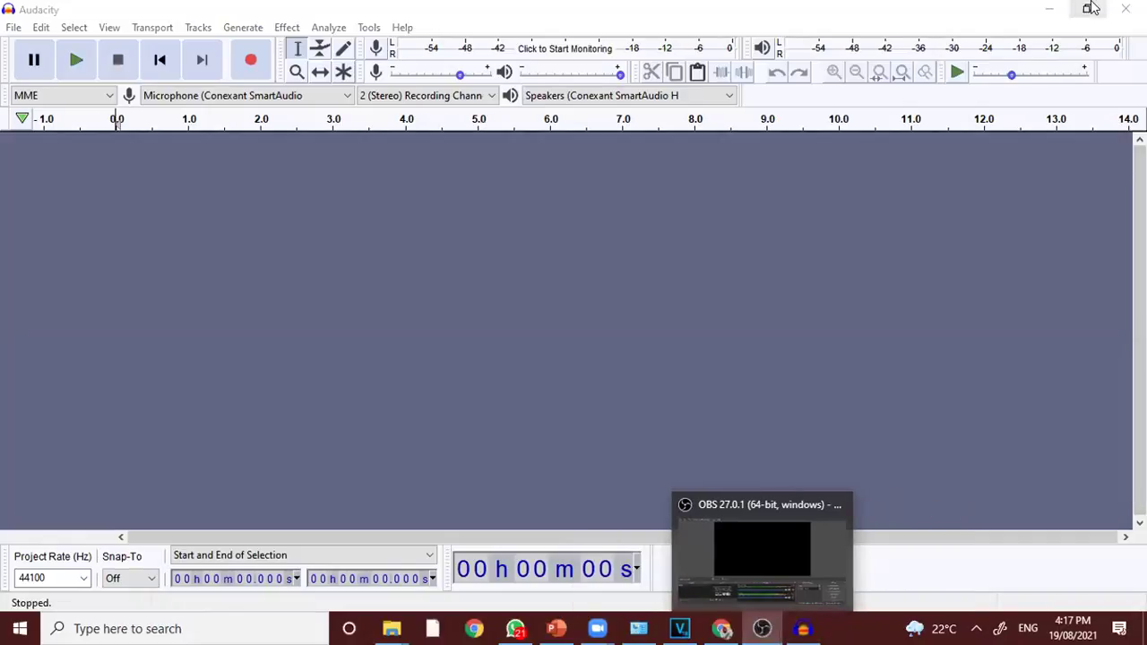
pyautogui.click(1050, 9)
pyautogui.click(1054, 9)
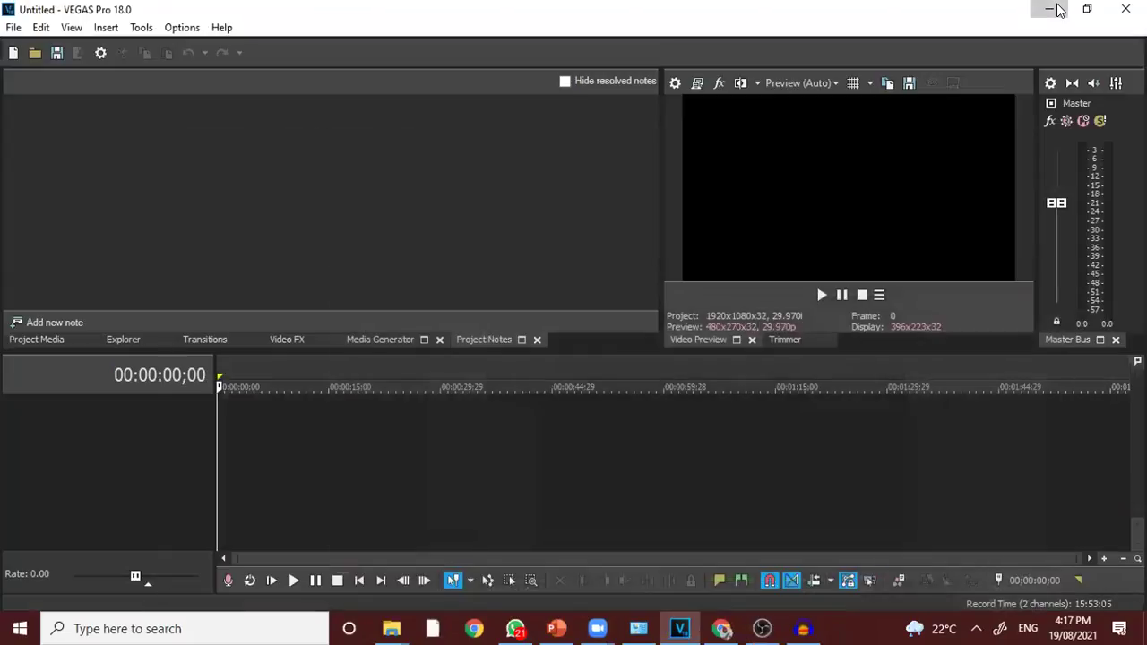
pyautogui.click(1051, 8)
# Step: Refresh the desktop and bring up the Sony Vegas keys presentation
pyautogui.rightClick(392, 16)
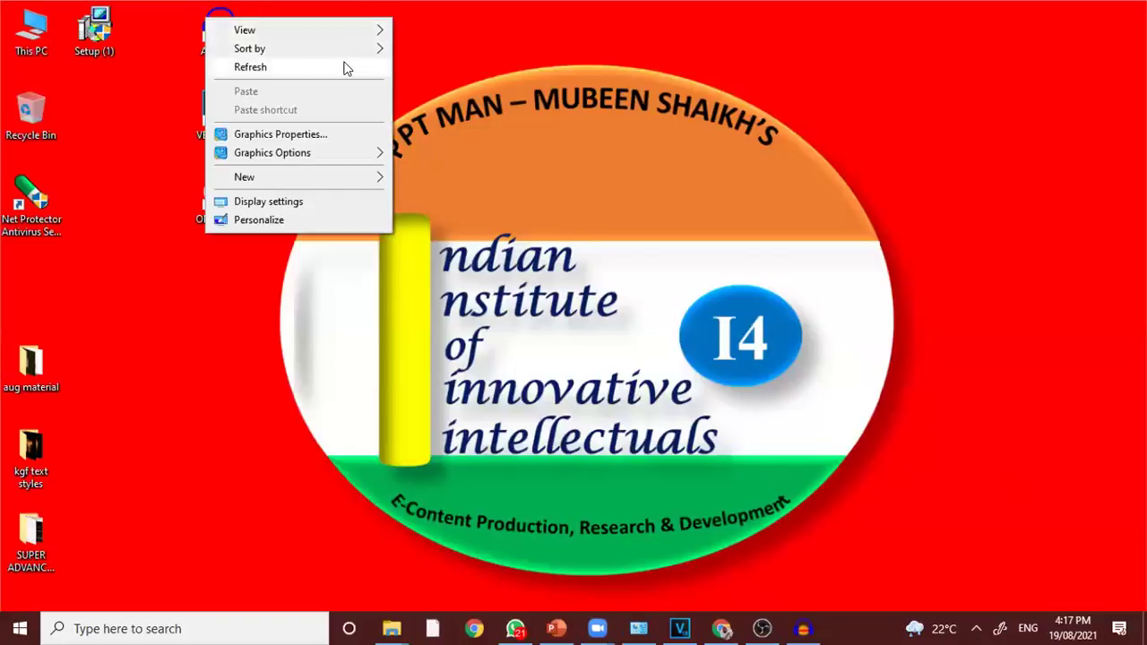
pyautogui.click(350, 67)
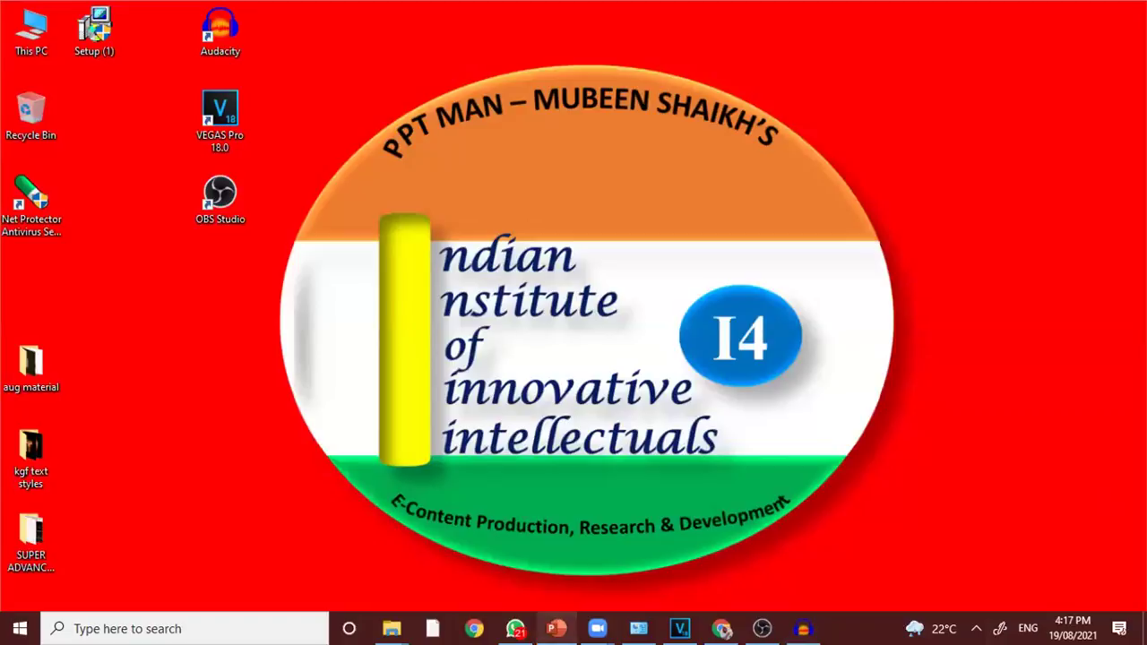
pyautogui.moveTo(391, 628)
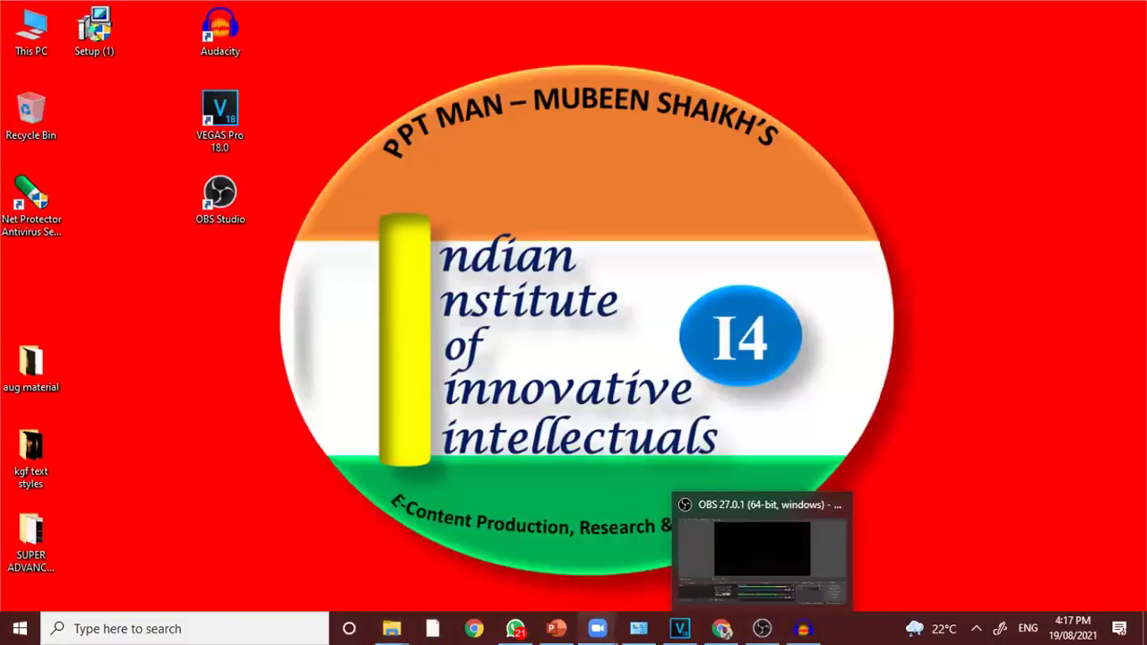
pyautogui.click(556, 628)
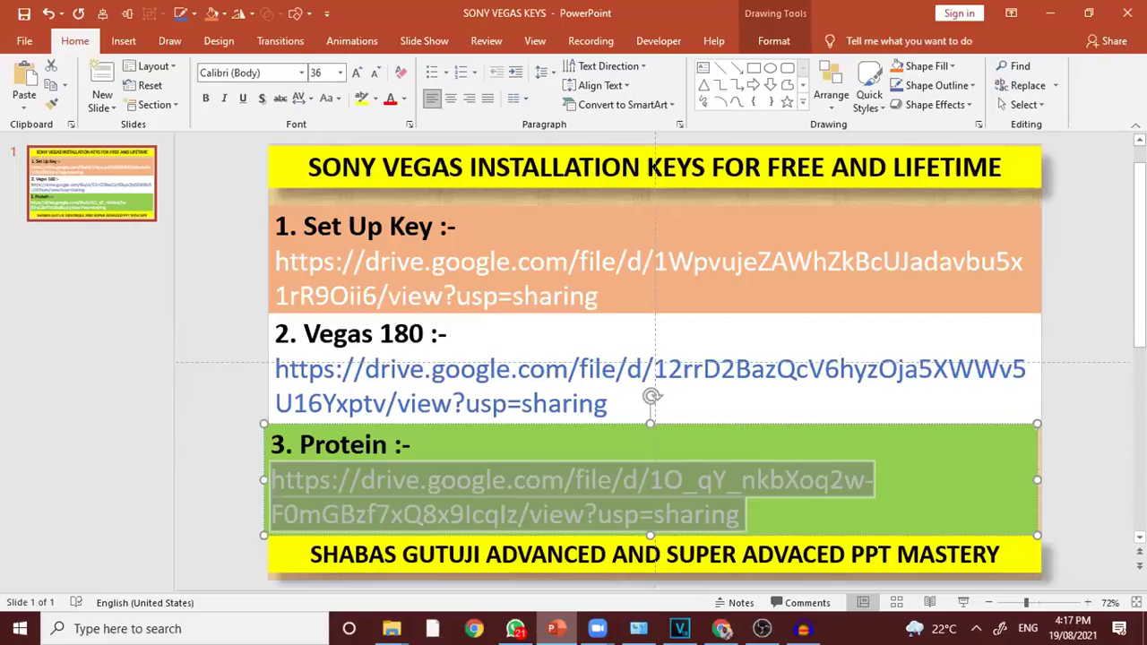
# Step: Deselect the slide's link text box and hide PowerPoint to show the desktop
pyautogui.click(218, 325)
pyautogui.press('super+d')
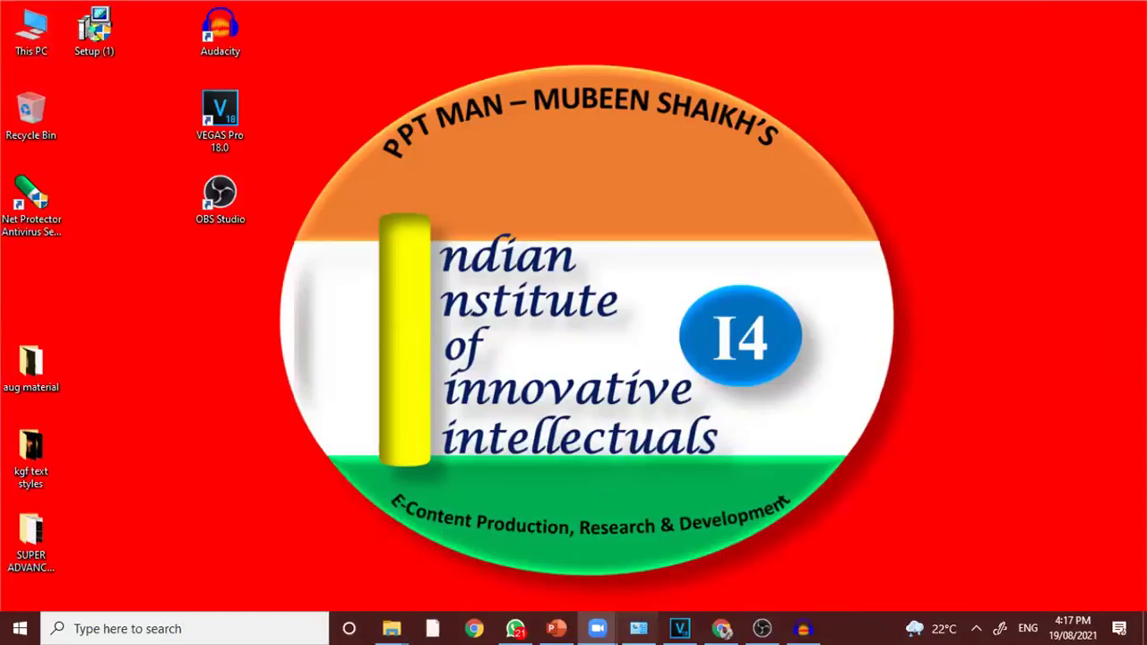
# Step: Launch Google Chrome with a saved profile in a maximized window
pyautogui.click(473, 628)
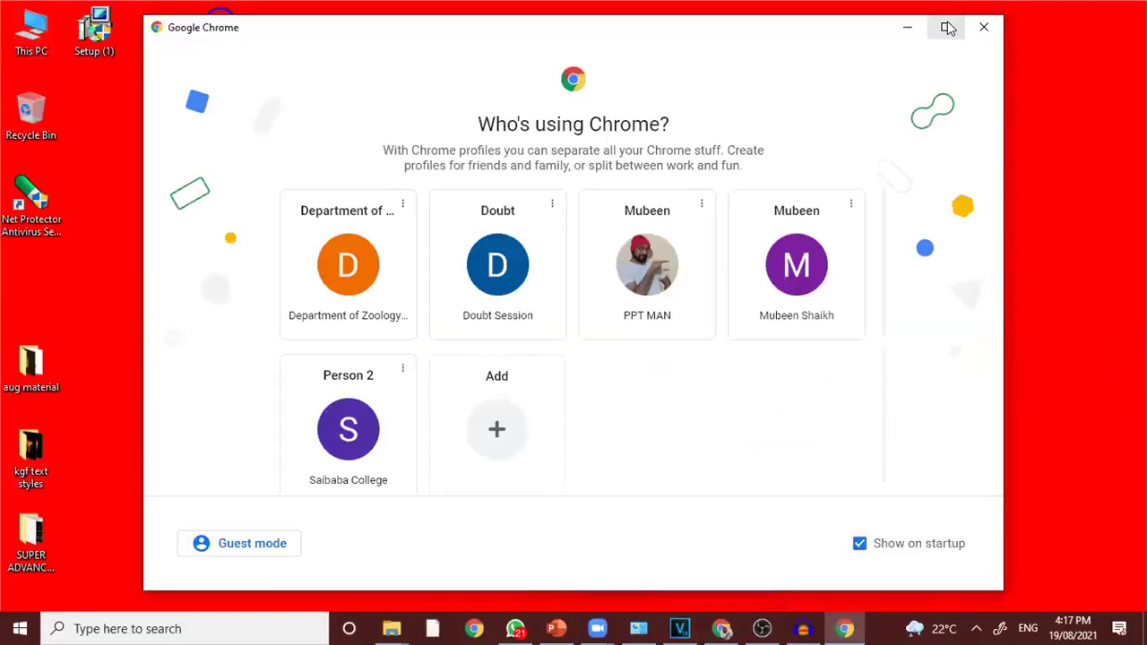
pyautogui.click(949, 28)
pyautogui.click(525, 371)
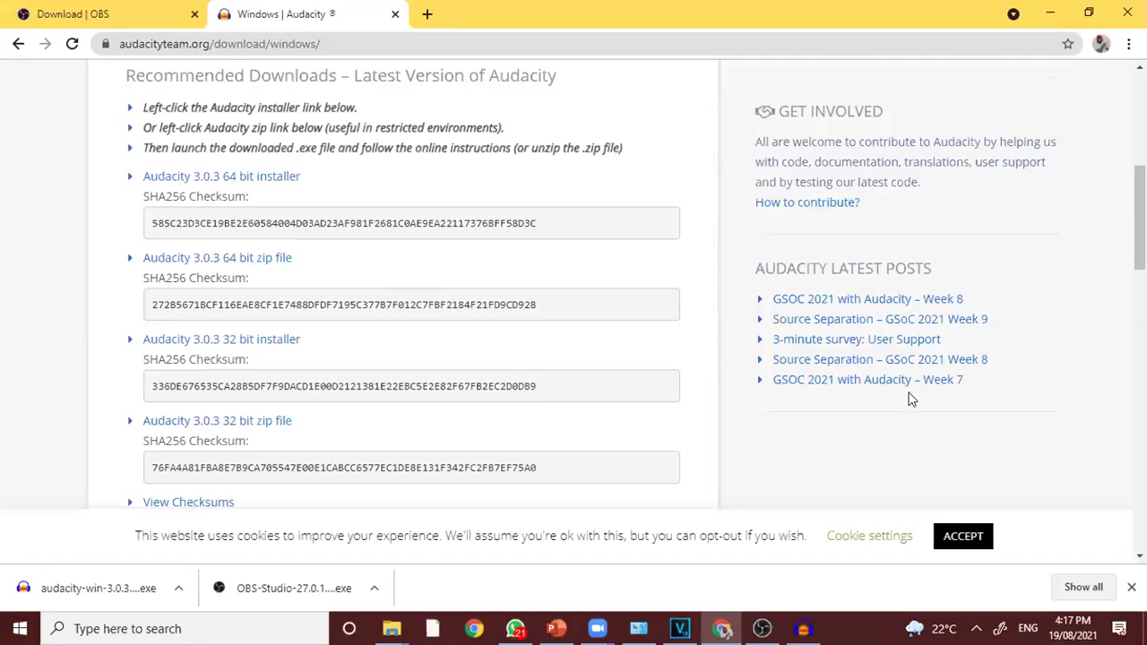
# Step: Search 'MICROSOFT OFFICE' in the address bar and open the office.com page
pyautogui.scroll(6, 847, 358)
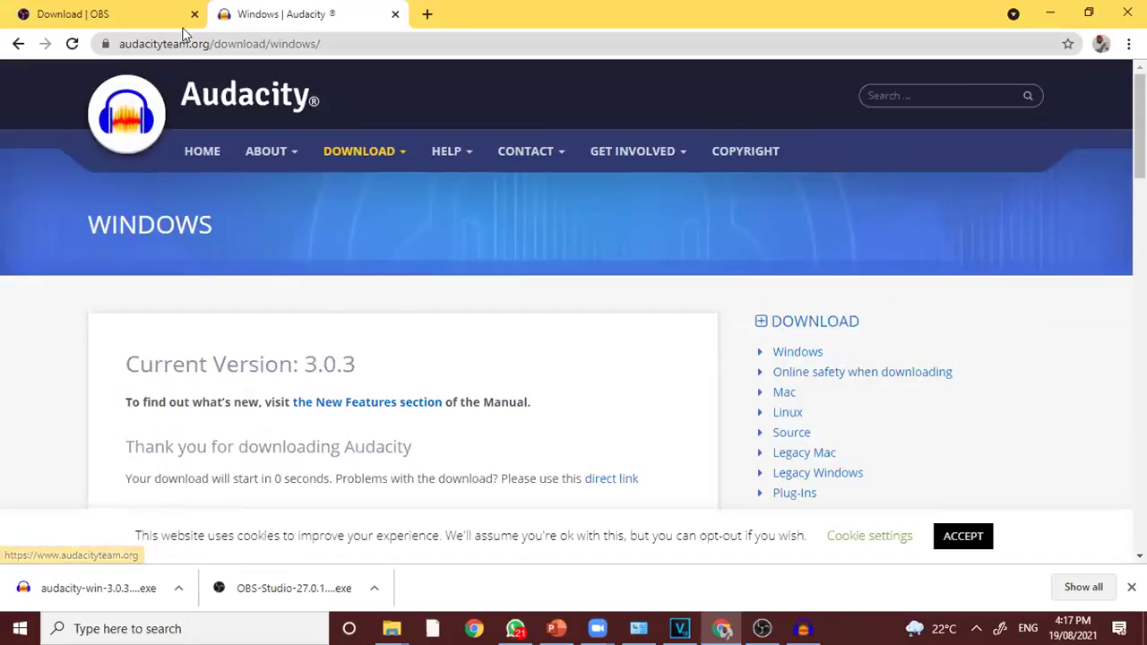
pyautogui.click(230, 44)
pyautogui.write('MICROSOF')
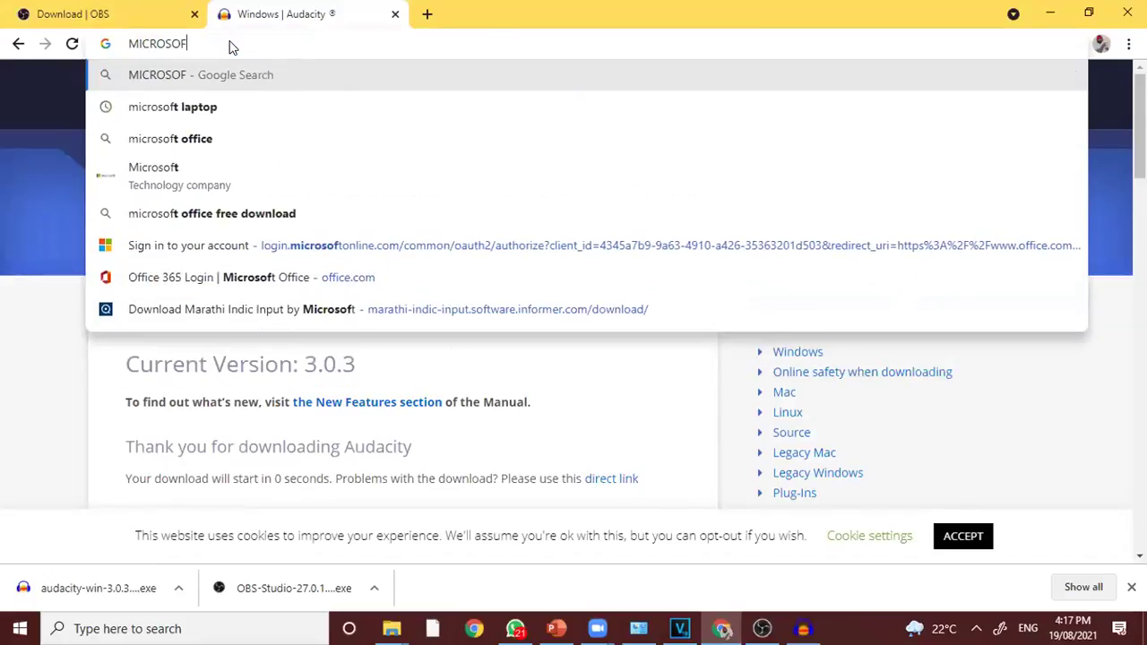
pyautogui.write('T OFFICE')
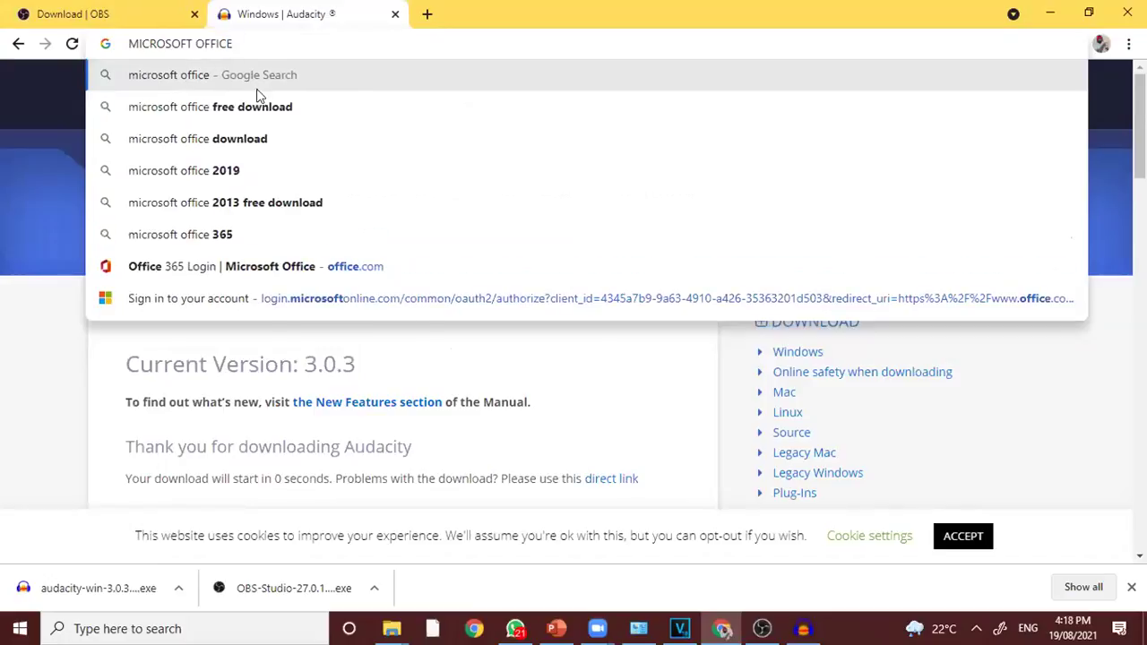
pyautogui.click(282, 268)
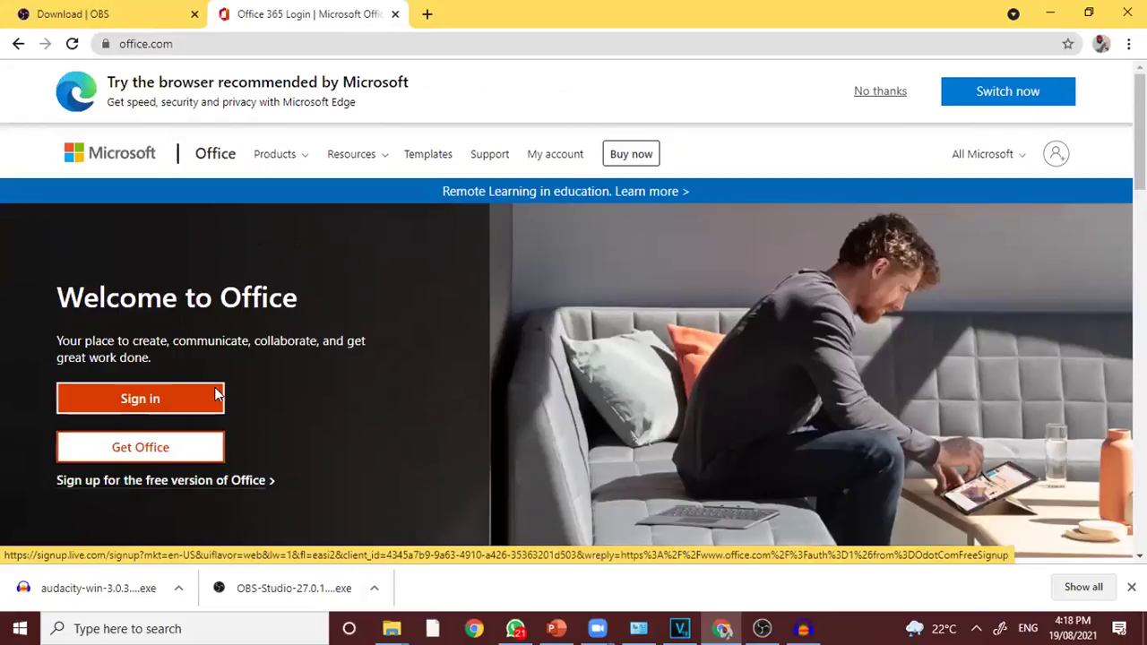
# Step: Glance at the All Microsoft menu, then minimize Chrome to show the desktop
pyautogui.click(1023, 160)
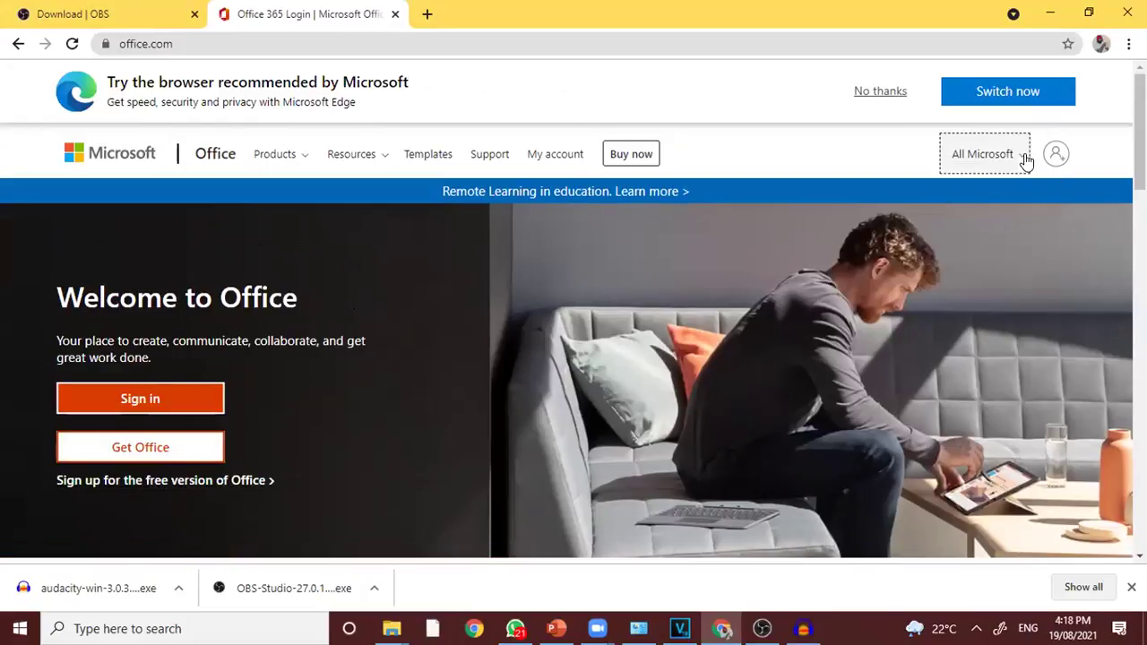
pyautogui.click(5, 375)
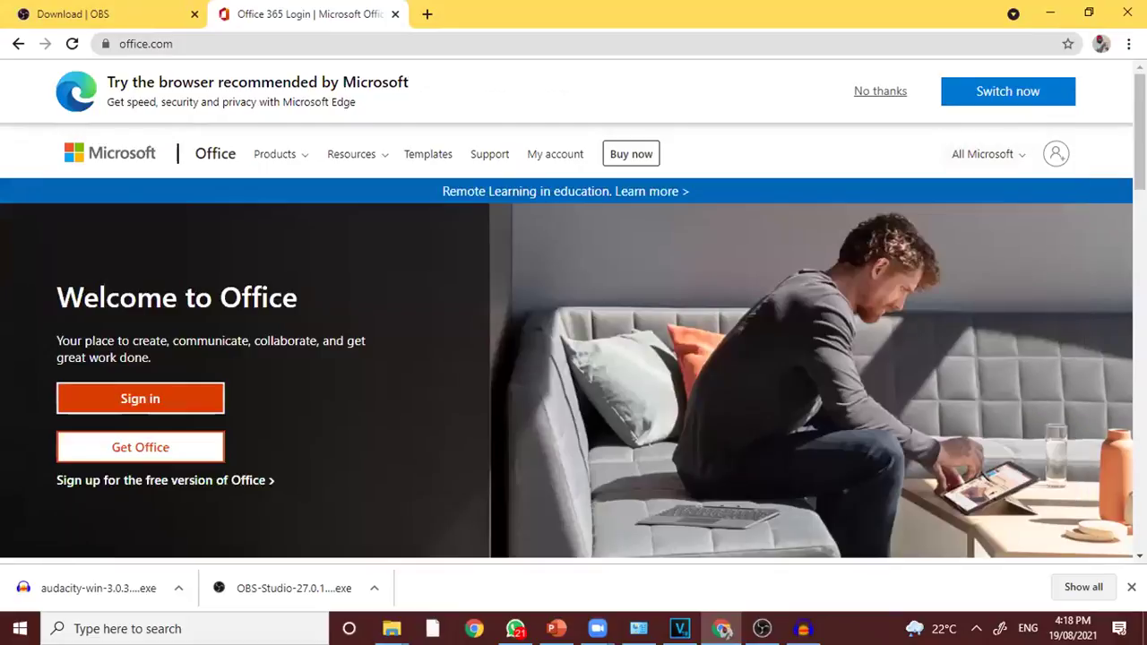
pyautogui.click(1052, 8)
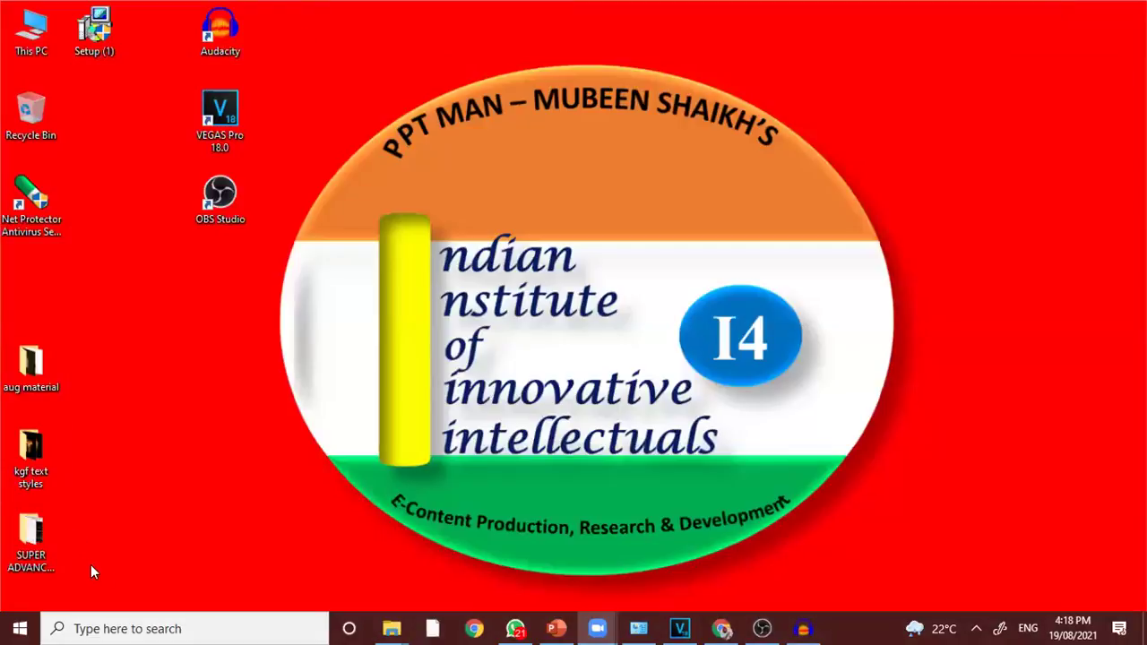
# Step: Cut the three lower-left desktop folders and open This PC with Local Disk (E:) selected
pyautogui.moveTo(129, 579); pyautogui.dragTo(36, 322)
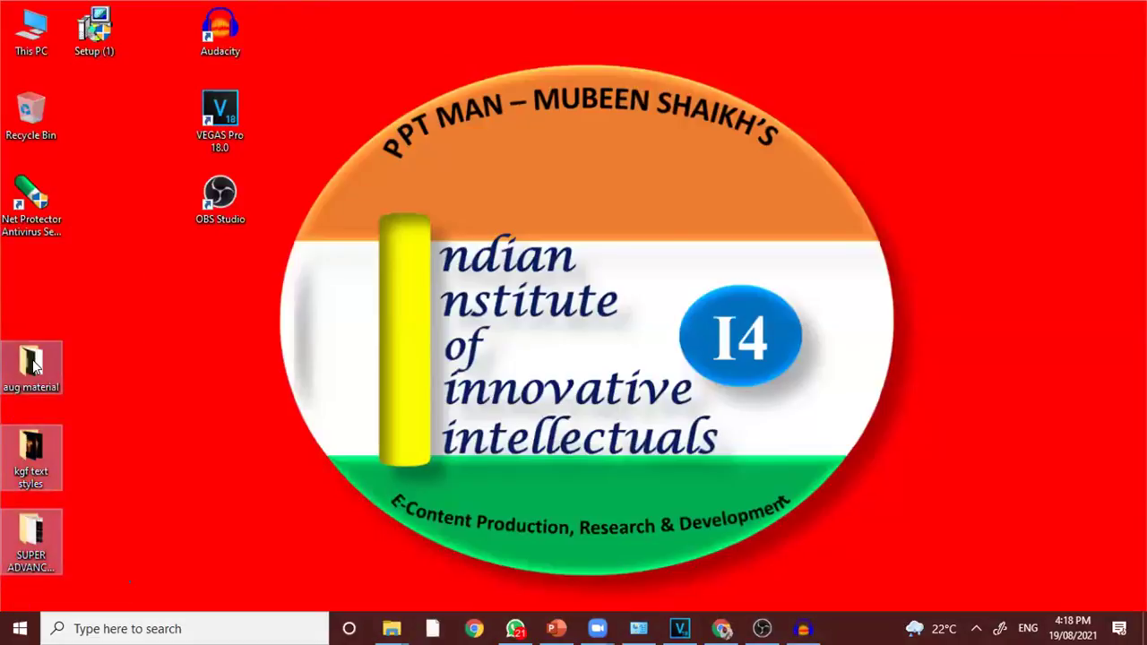
pyautogui.rightClick(34, 363)
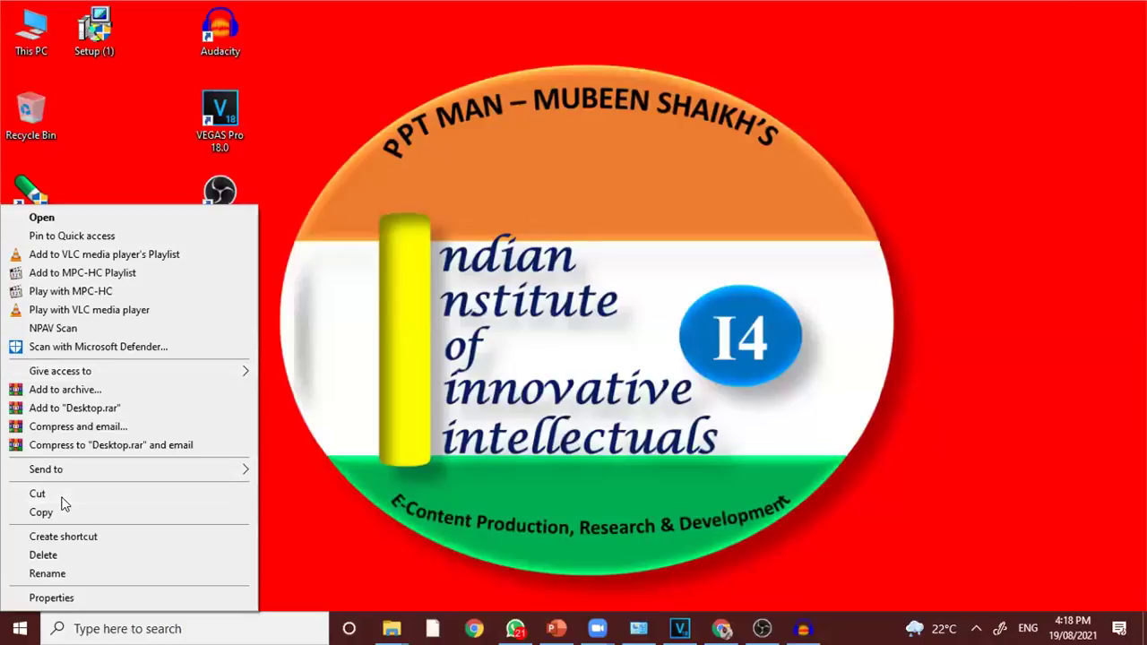
pyautogui.click(37, 494)
pyautogui.doubleClick(24, 28)
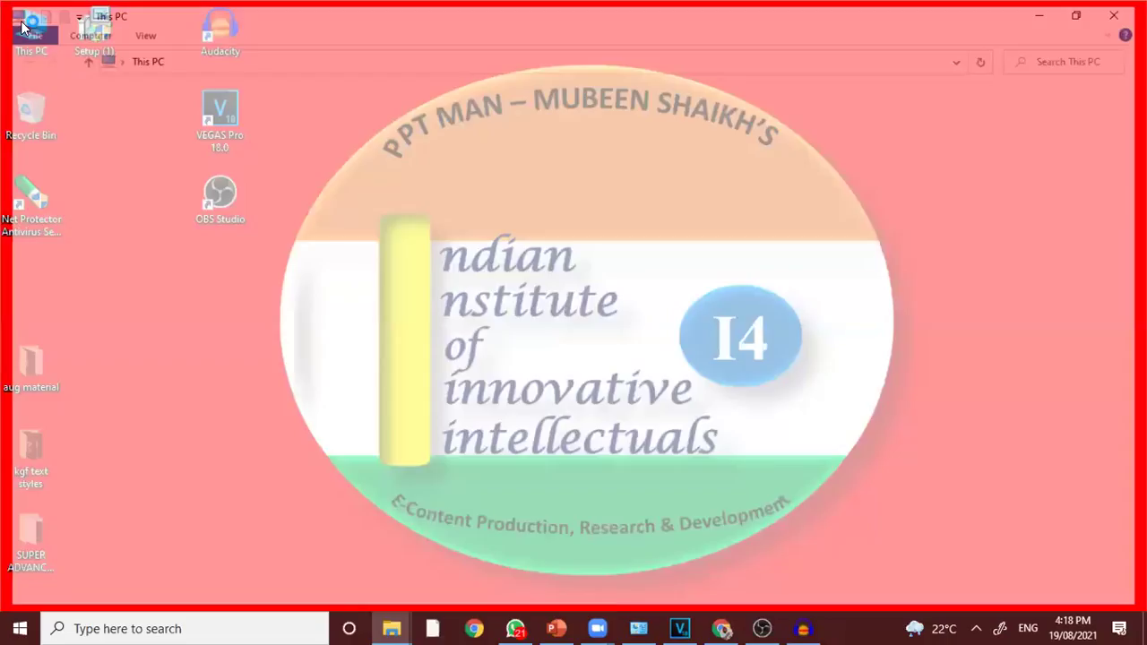
pyautogui.click(666, 249)
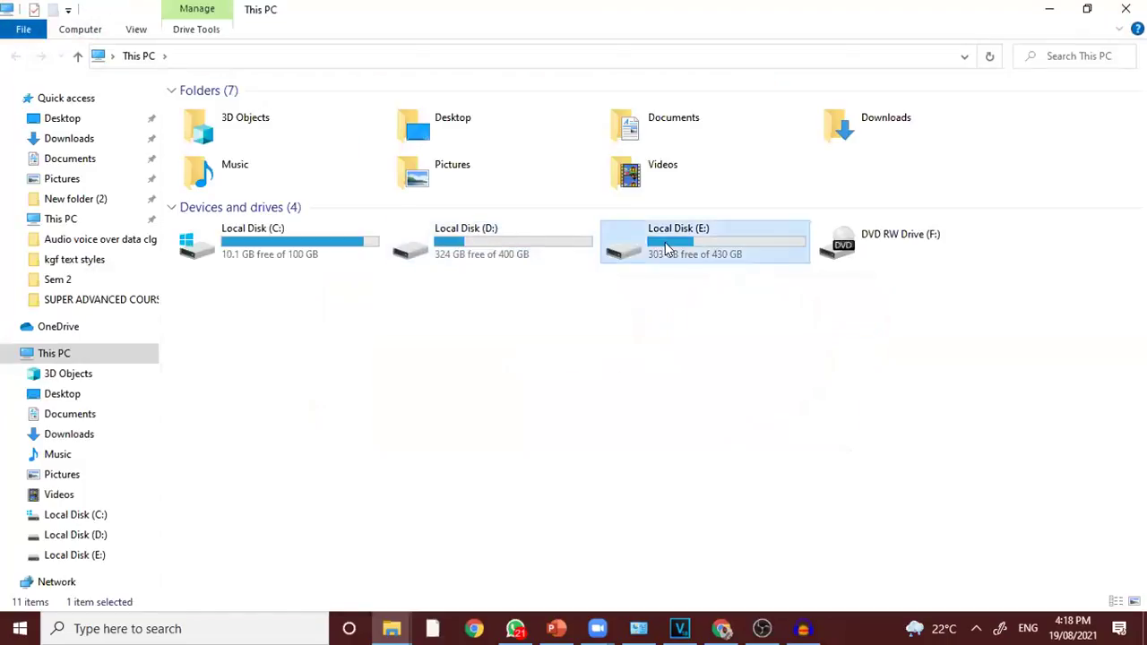
# Step: Paste the cut folders into Local Disk (E:) and minimize the Explorer window
pyautogui.doubleClick(666, 249)
pyautogui.rightClick(796, 227)
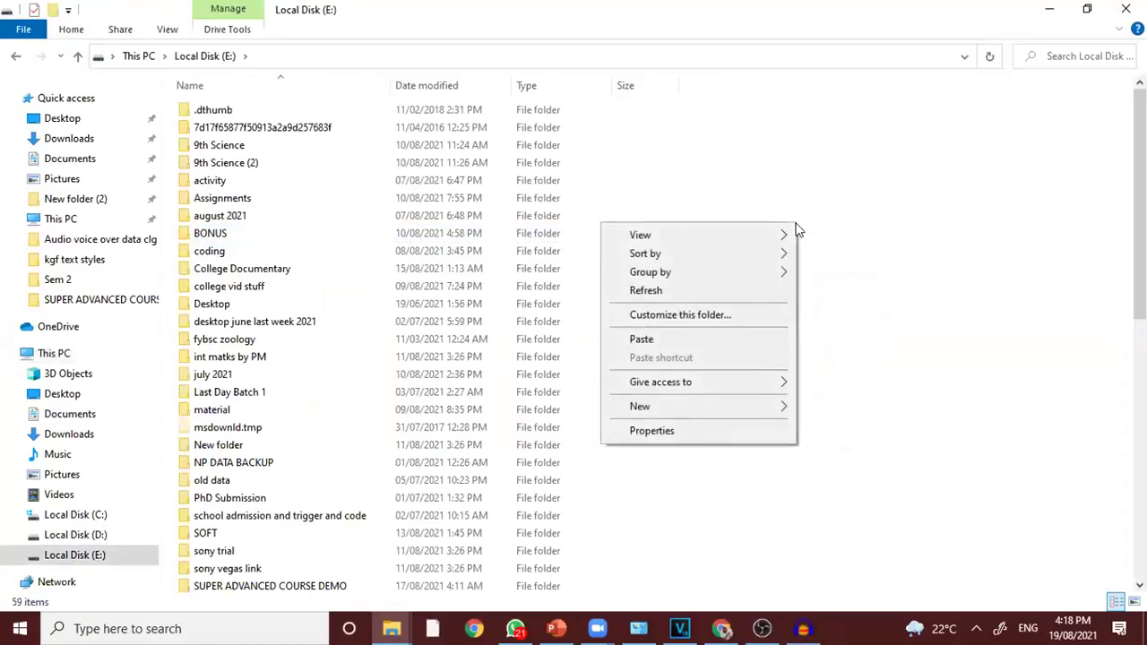
pyautogui.click(660, 339)
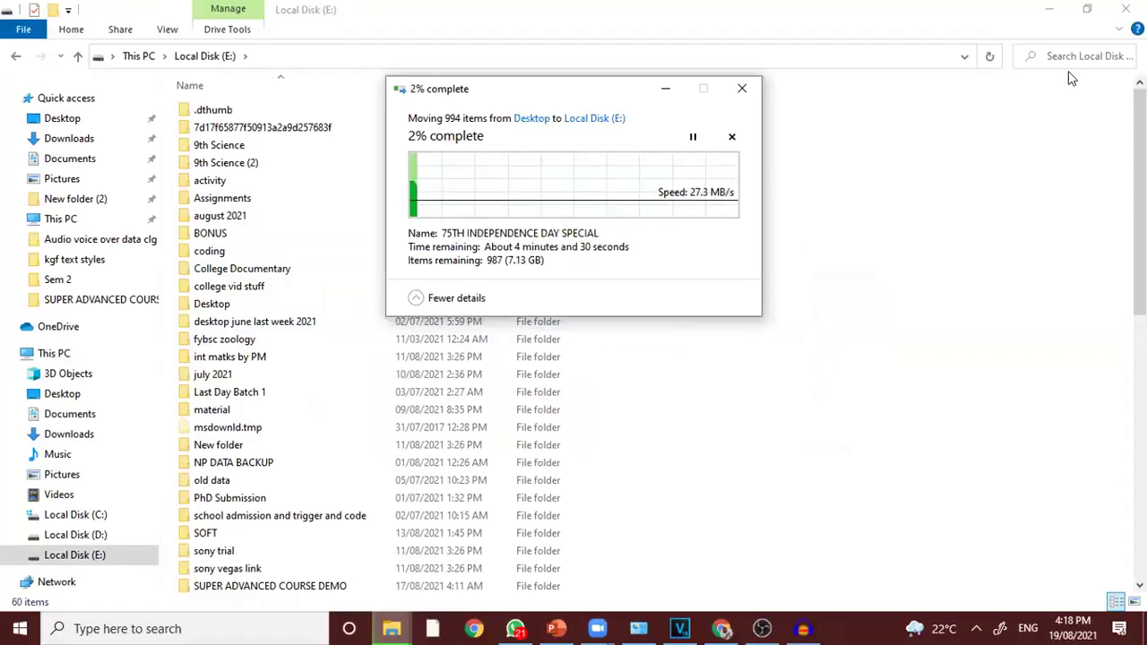
pyautogui.click(1053, 10)
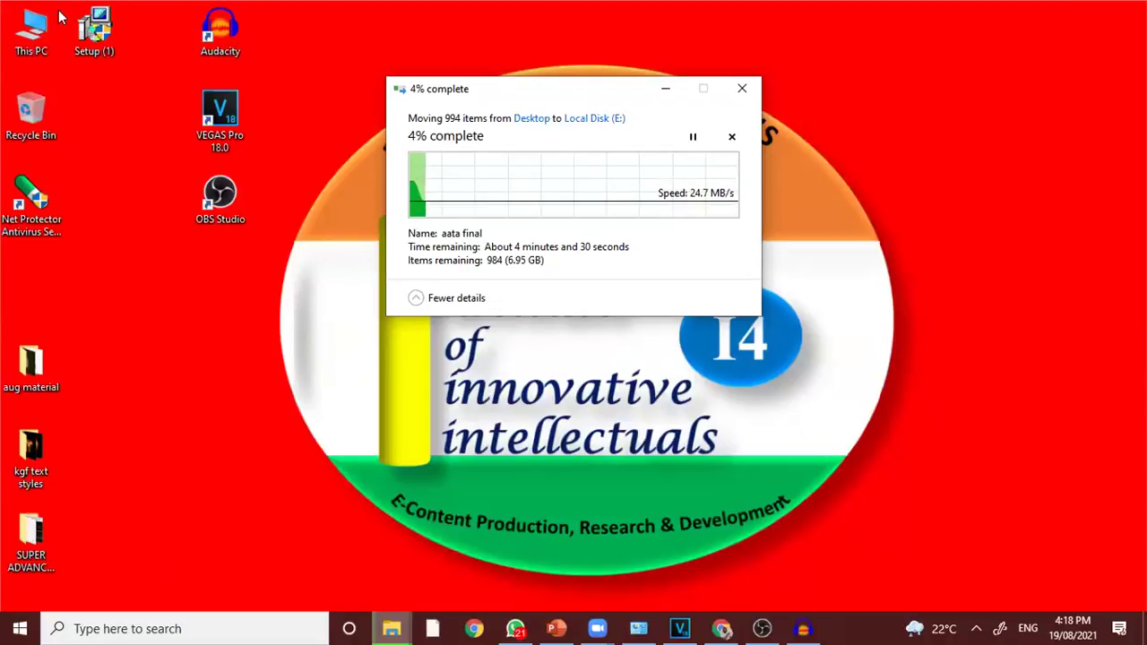
# Step: Select desktop icons, then bring up the Audacity shortcut's context menu
pyautogui.moveTo(74, 3); pyautogui.dragTo(312, 319)
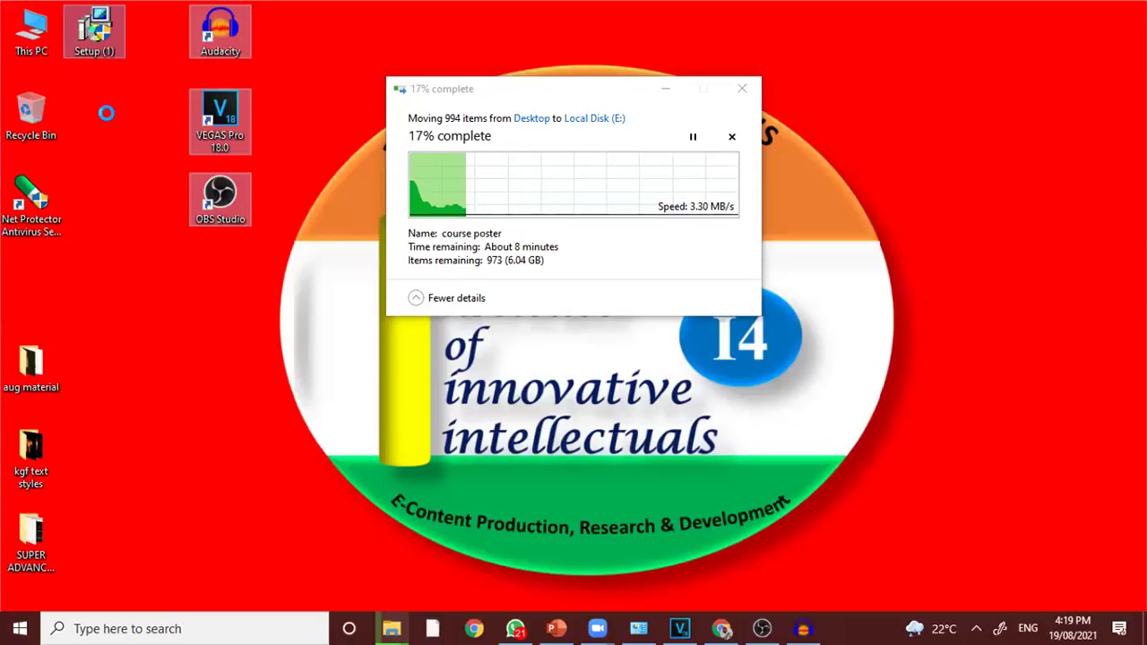
pyautogui.press('Menu')
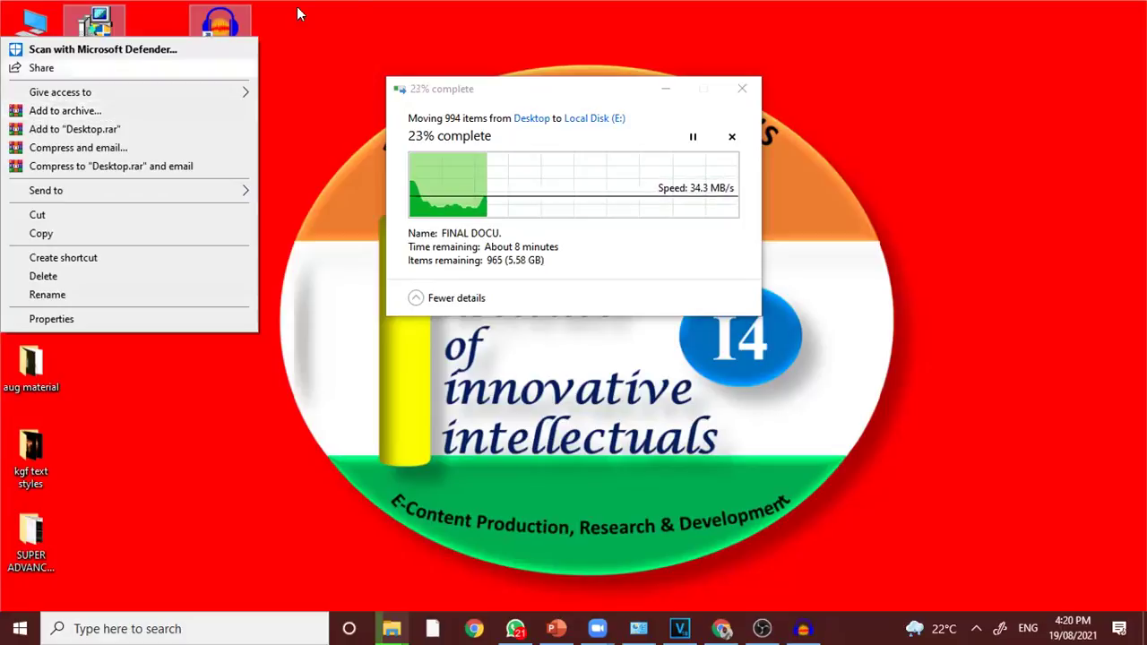
pyautogui.click(298, 41)
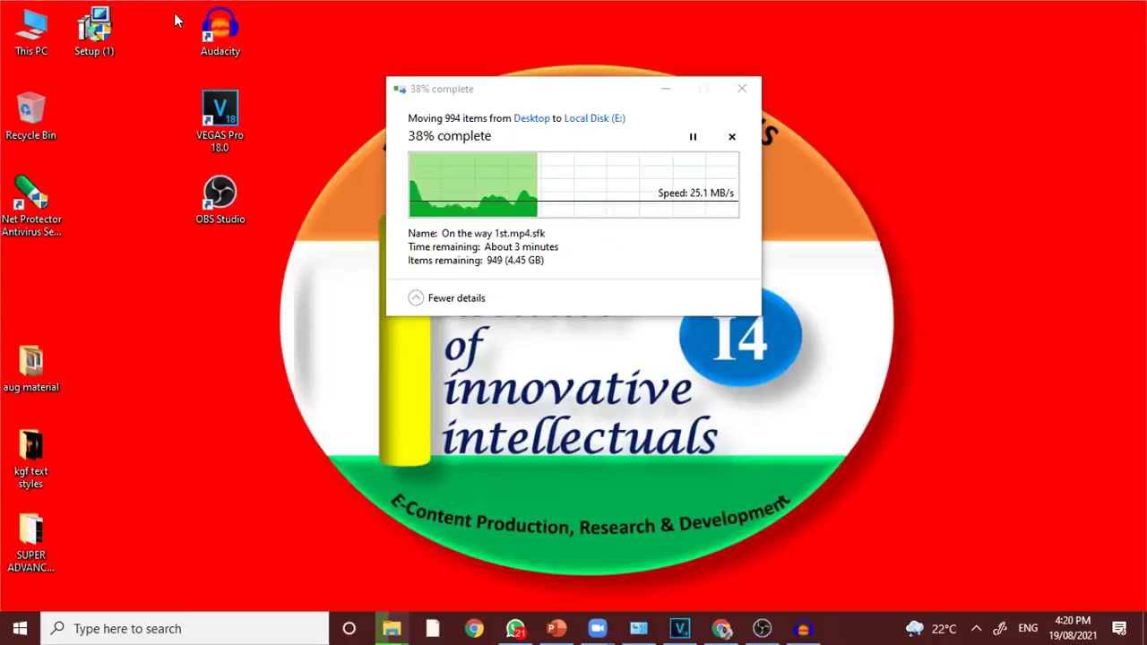
pyautogui.moveTo(188, 115); pyautogui.dragTo(228, 348)
pyautogui.click(216, 356)
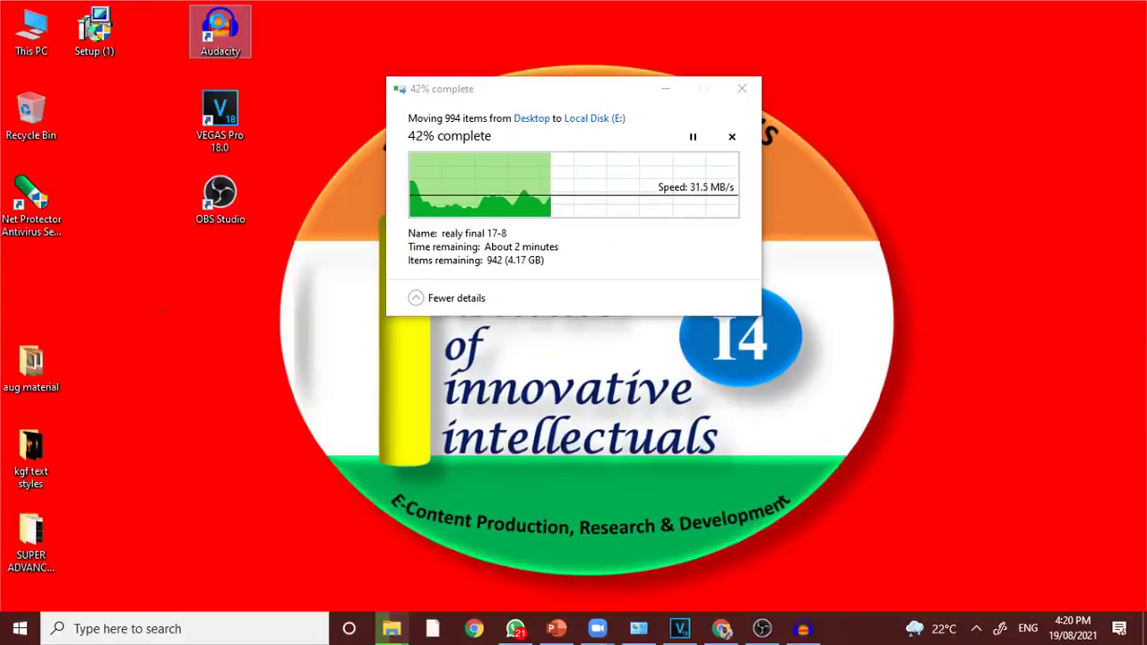
pyautogui.rightClick(220, 29)
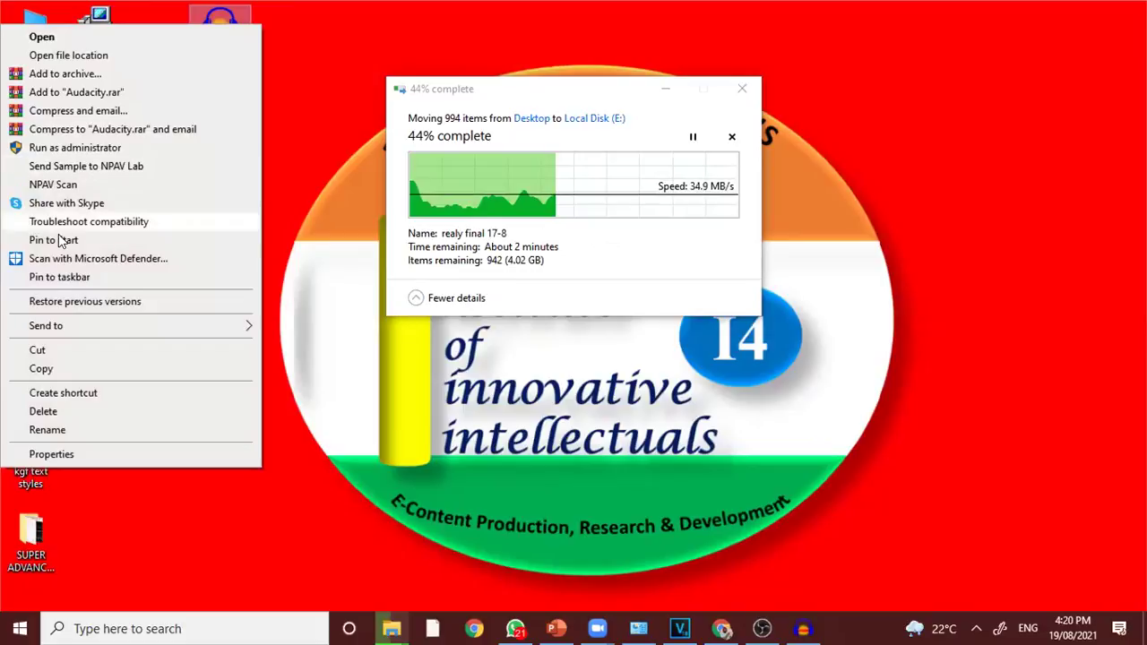
# Step: Pin Audacity, VEGAS Pro and OBS Studio to the taskbar
pyautogui.click(62, 282)
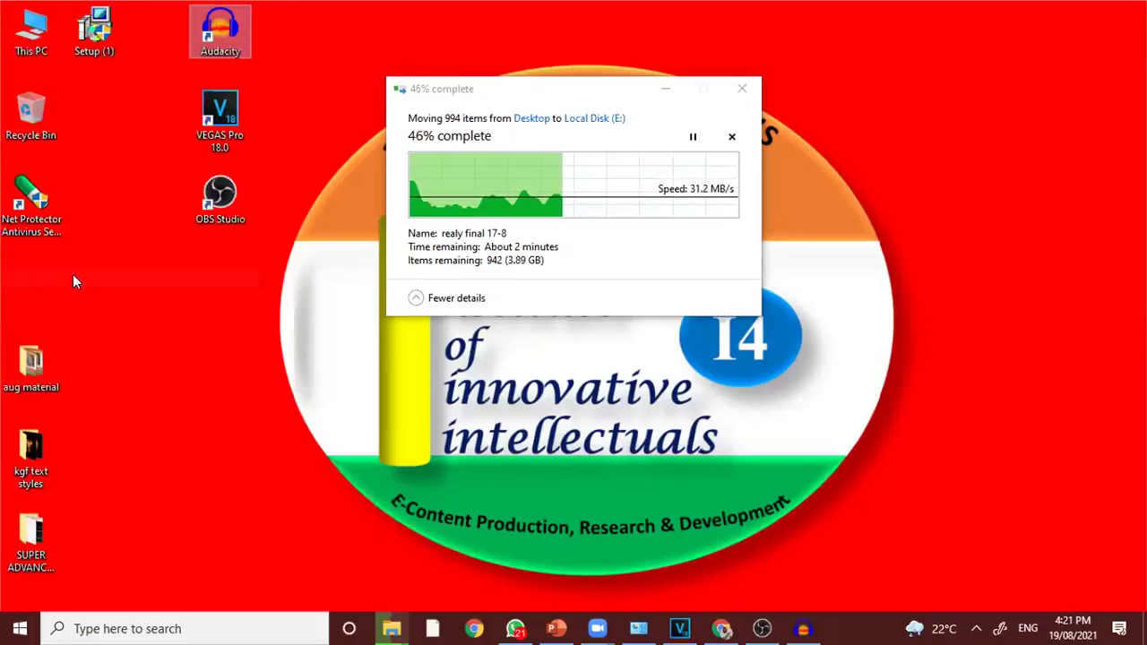
pyautogui.click(292, 111)
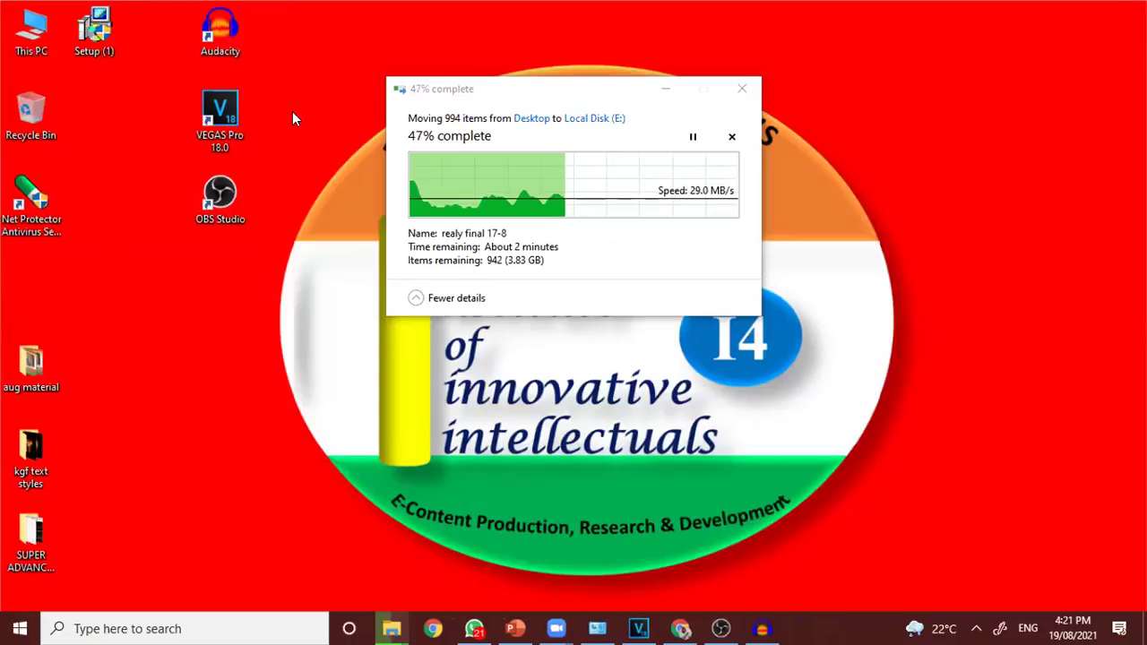
pyautogui.rightClick(214, 111)
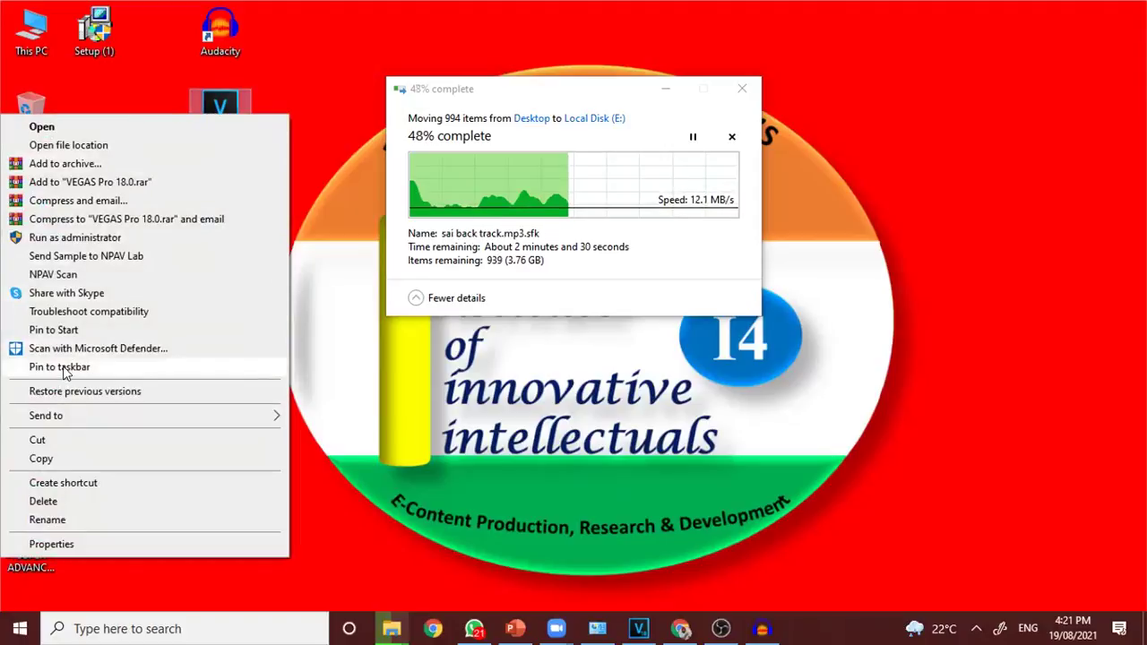
pyautogui.click(63, 368)
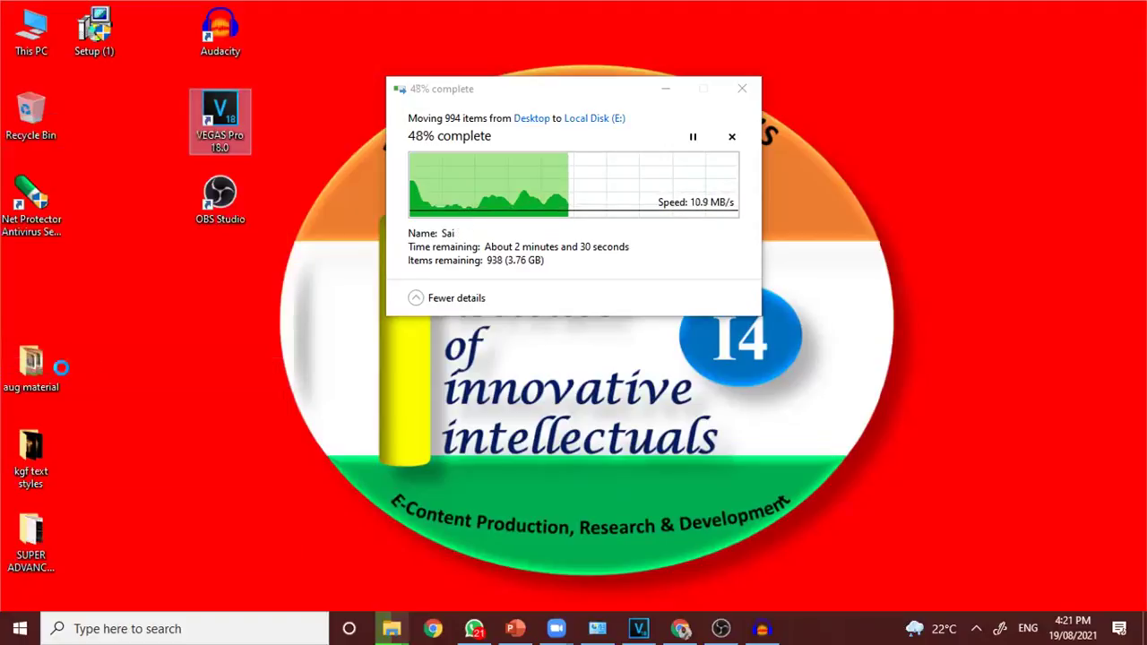
pyautogui.click(213, 193)
pyautogui.rightClick(209, 188)
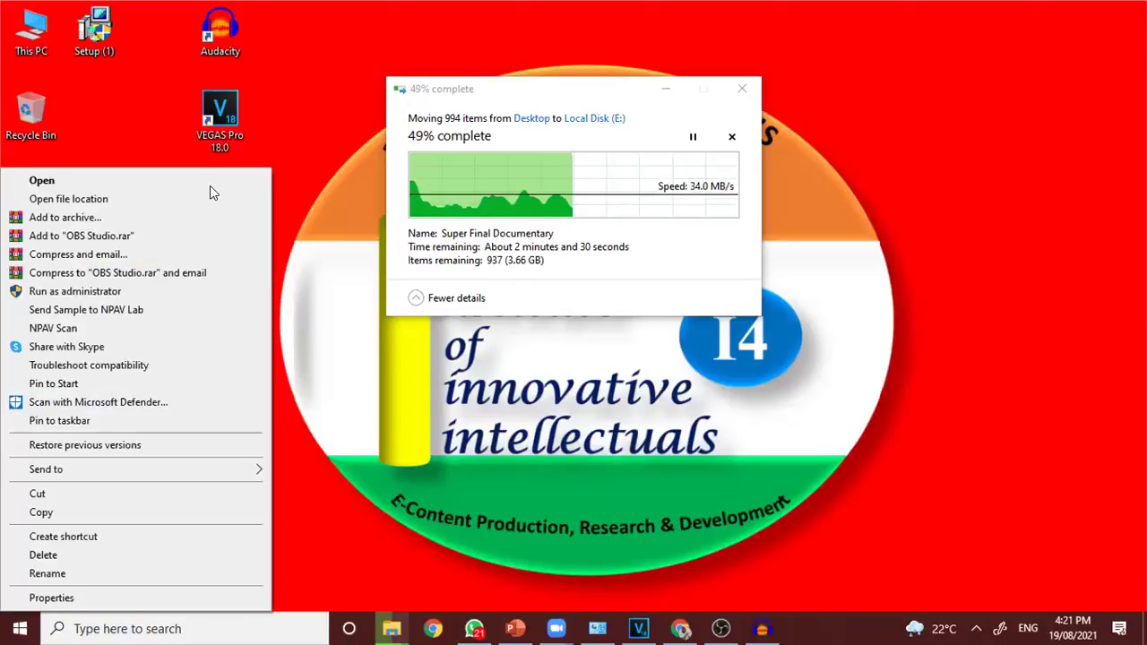
pyautogui.click(77, 421)
# Step: Delete the Audacity, VEGAS Pro and OBS Studio desktop shortcuts together
pyautogui.moveTo(299, 349); pyautogui.dragTo(144, 7)
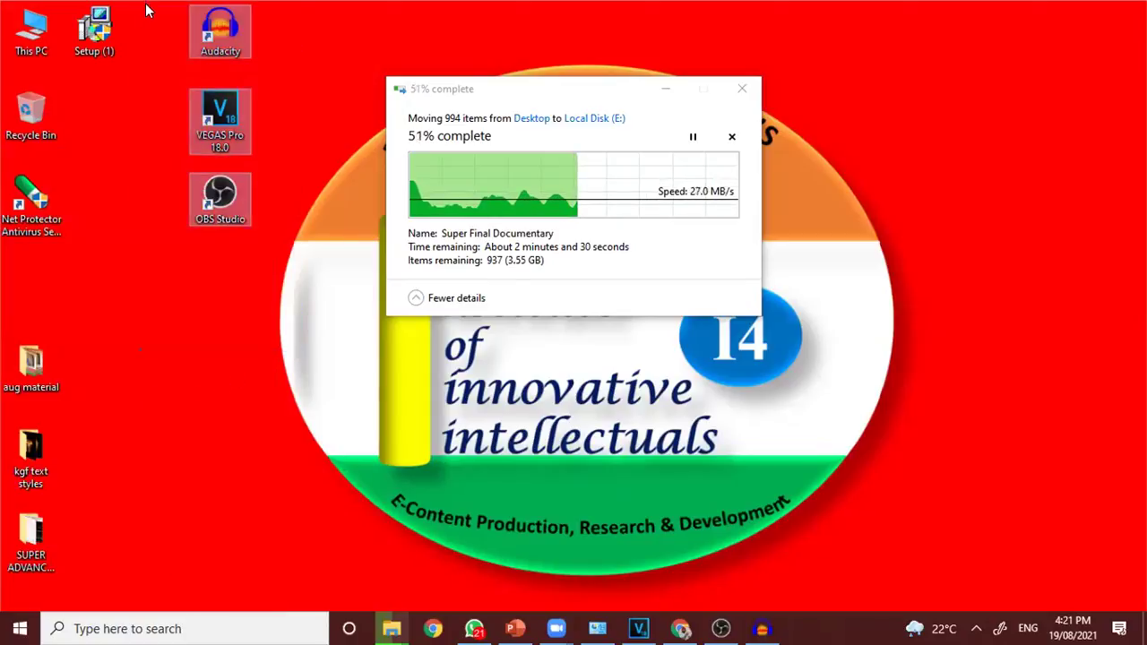
pyautogui.rightClick(222, 49)
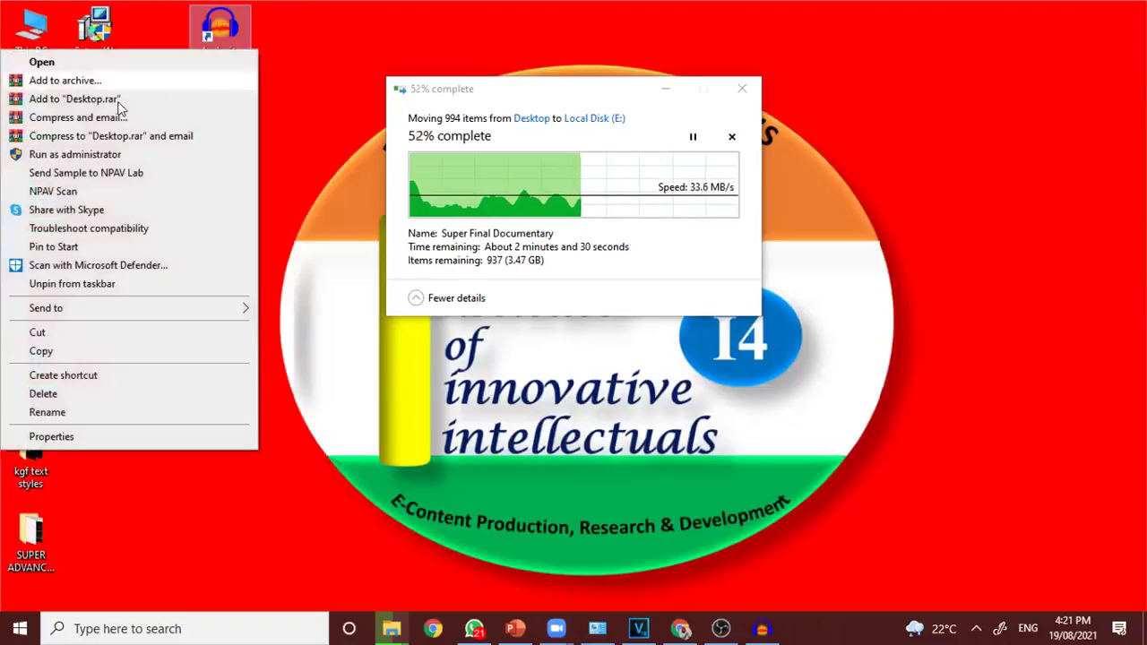
pyautogui.click(40, 393)
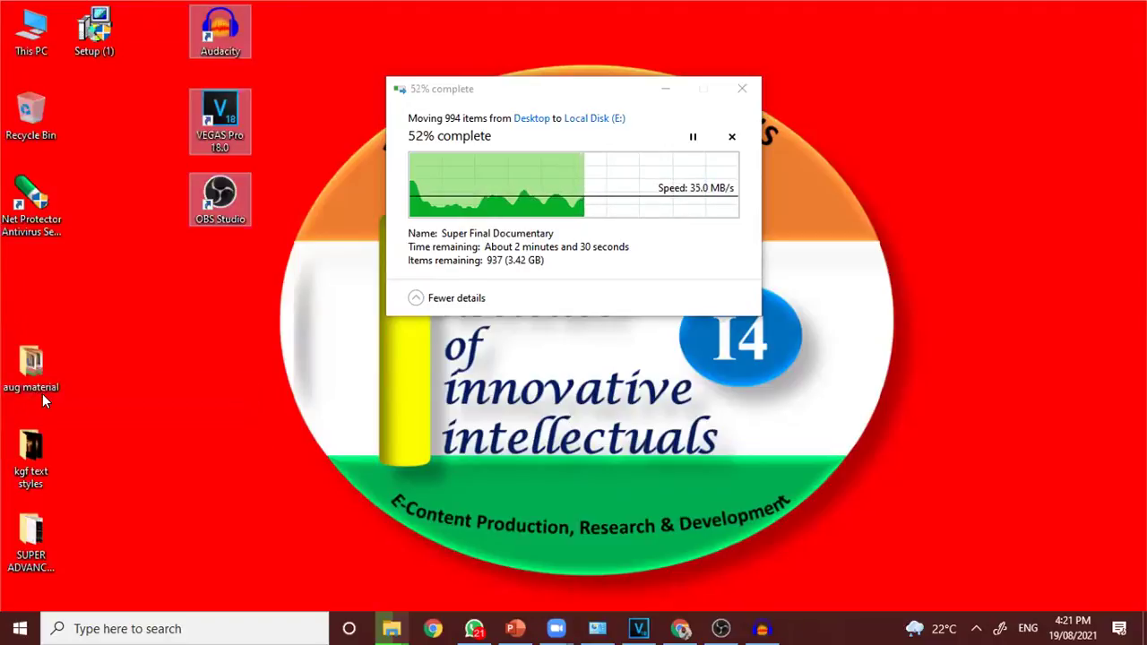
# Step: Refresh the desktop and empty the Recycle Bin of its 3 items
pyautogui.rightClick(190, 5)
pyautogui.click(82, 49)
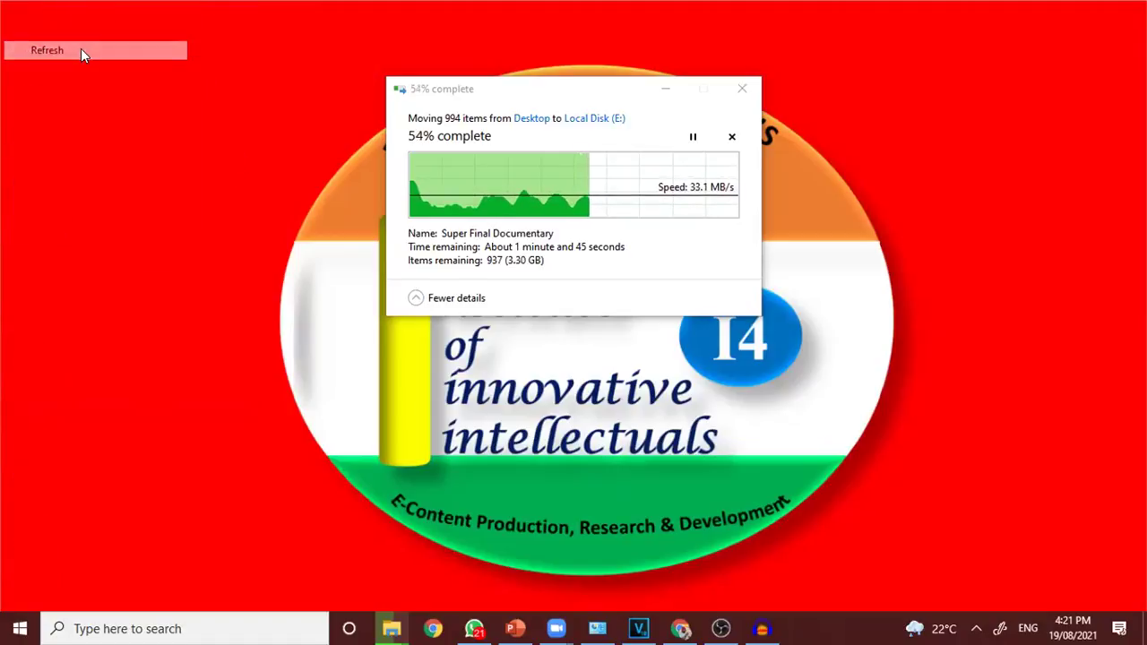
pyautogui.rightClick(27, 112)
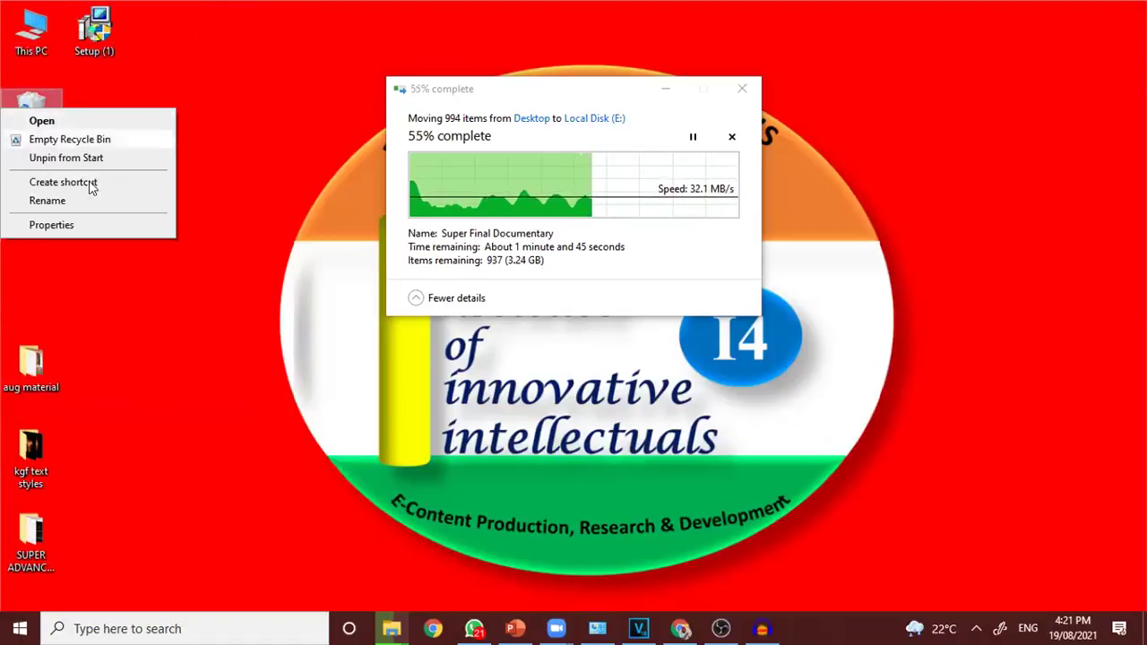
pyautogui.click(105, 142)
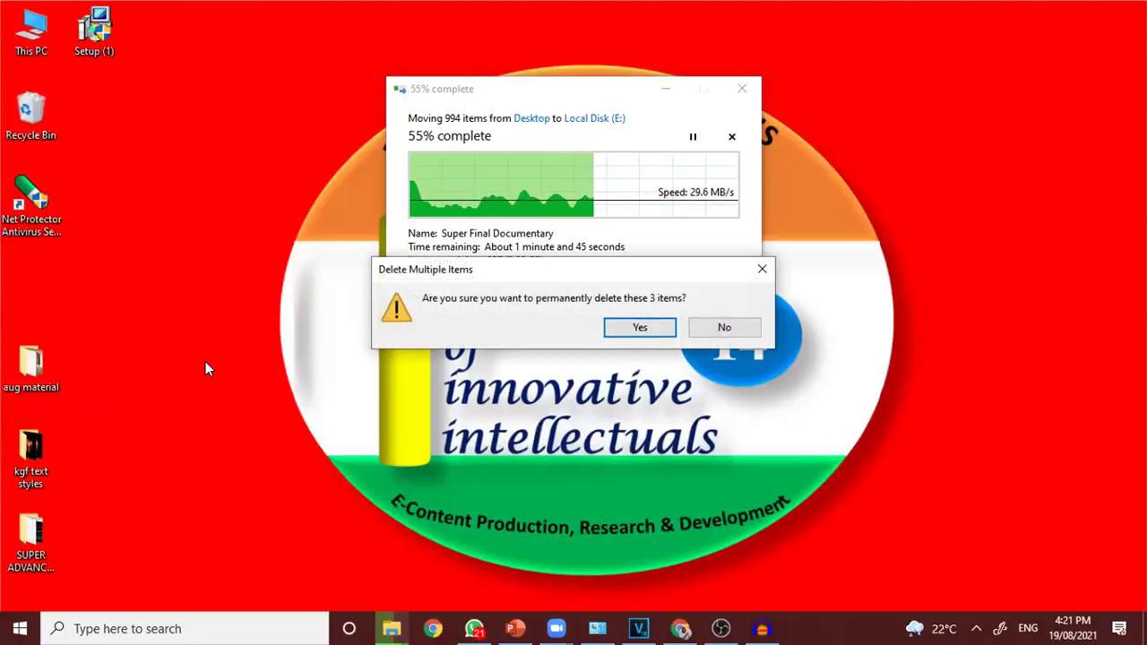
pyautogui.click(627, 328)
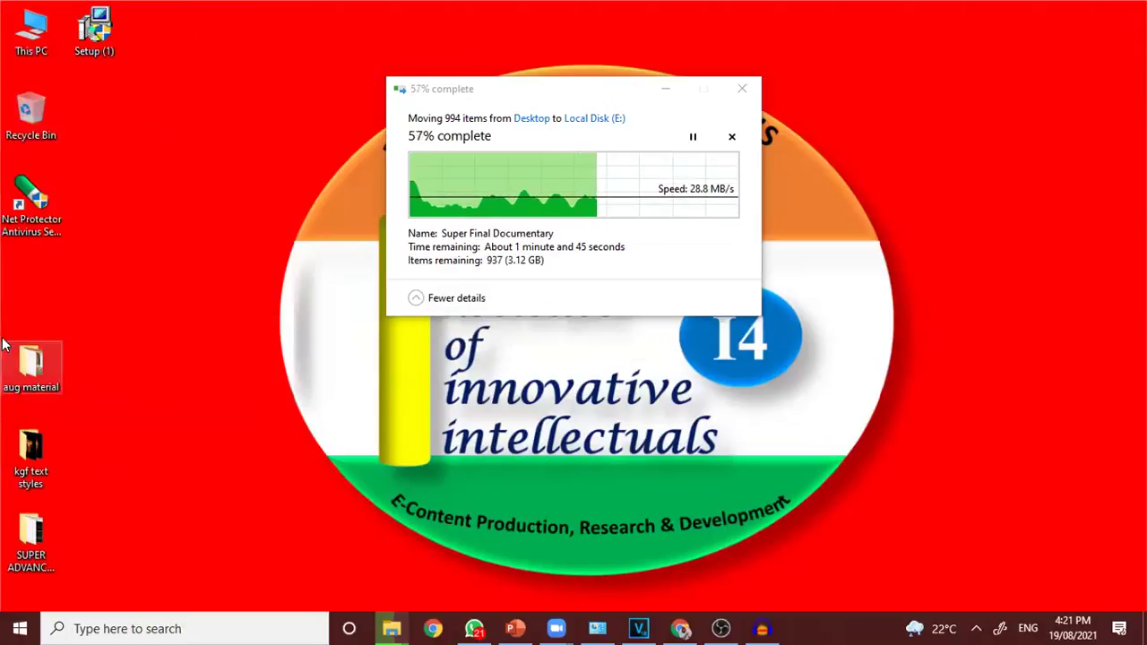
# Step: Delete the Net Protector Antivirus Security shortcut and empty the Recycle Bin again
pyautogui.click(31, 202)
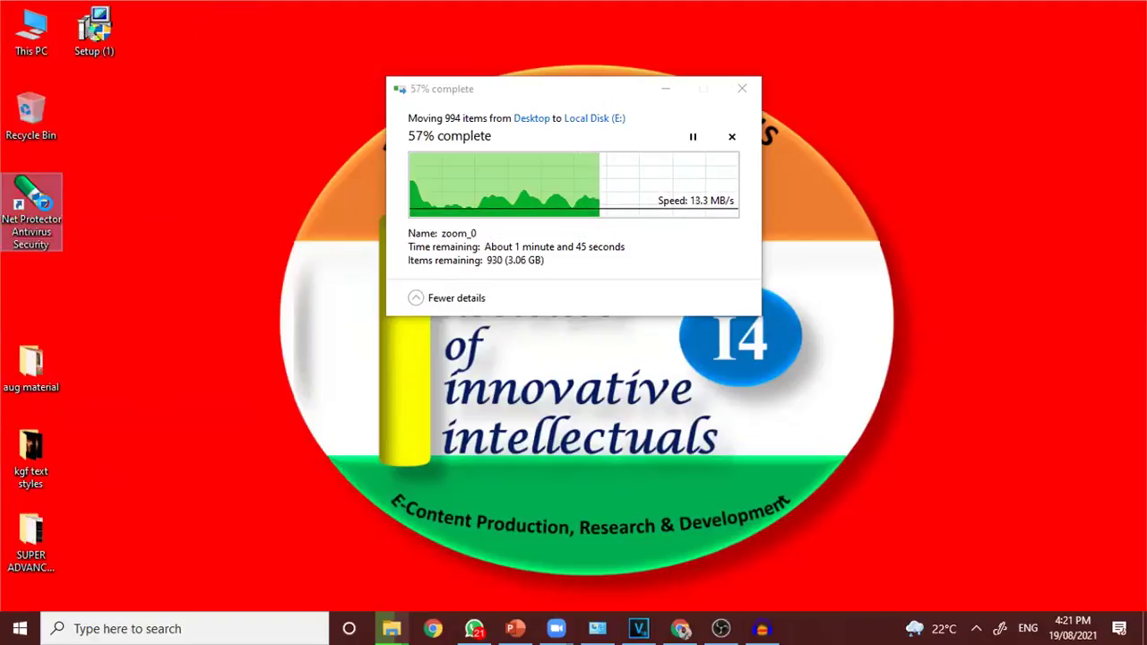
pyautogui.rightClick(46, 201)
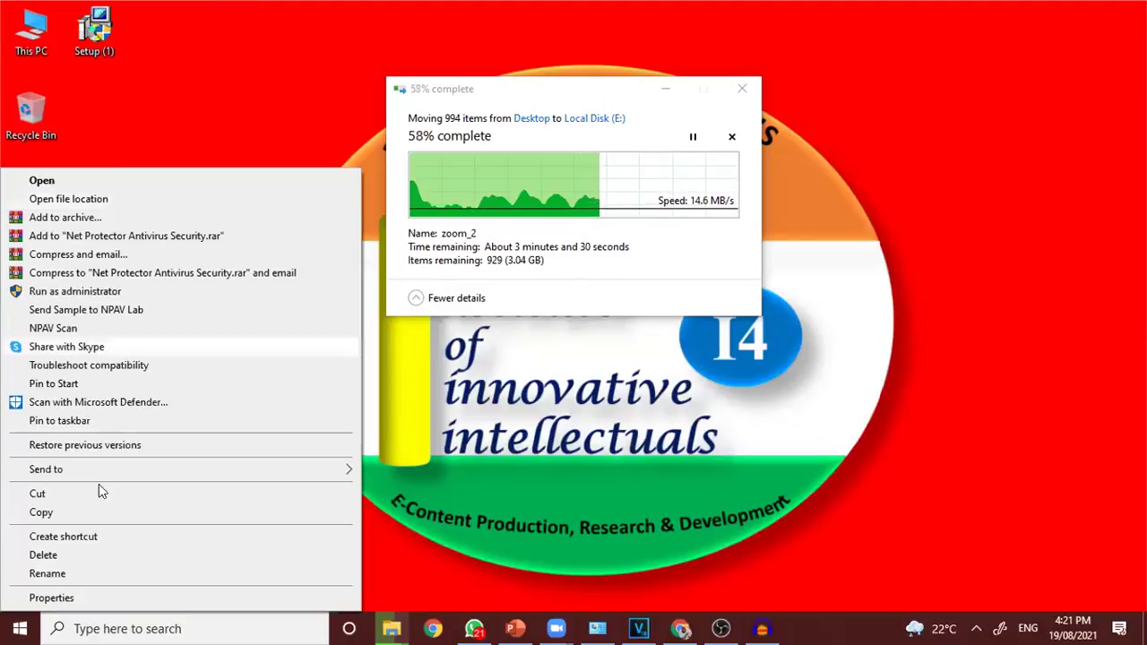
pyautogui.click(106, 550)
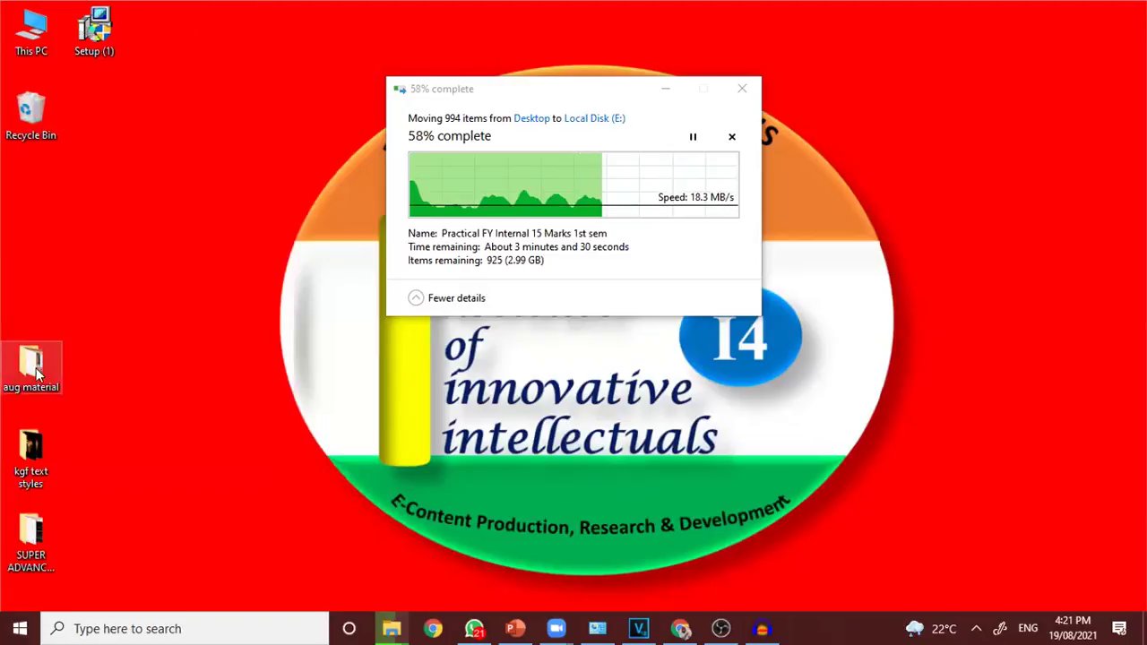
pyautogui.rightClick(22, 128)
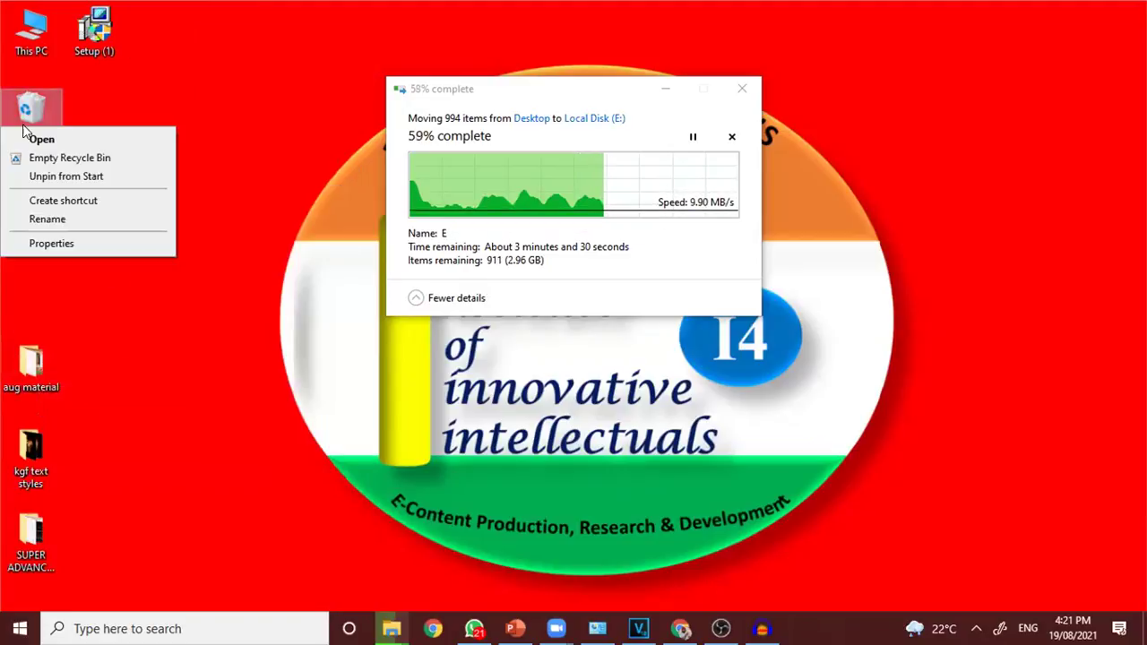
pyautogui.click(43, 157)
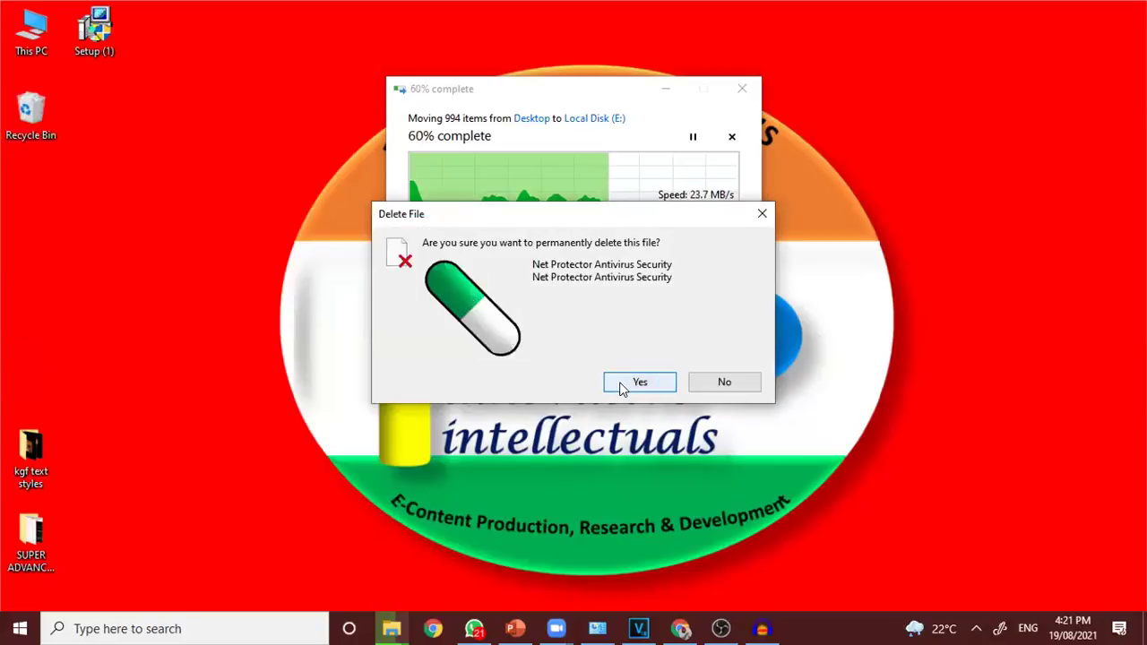
pyautogui.click(621, 384)
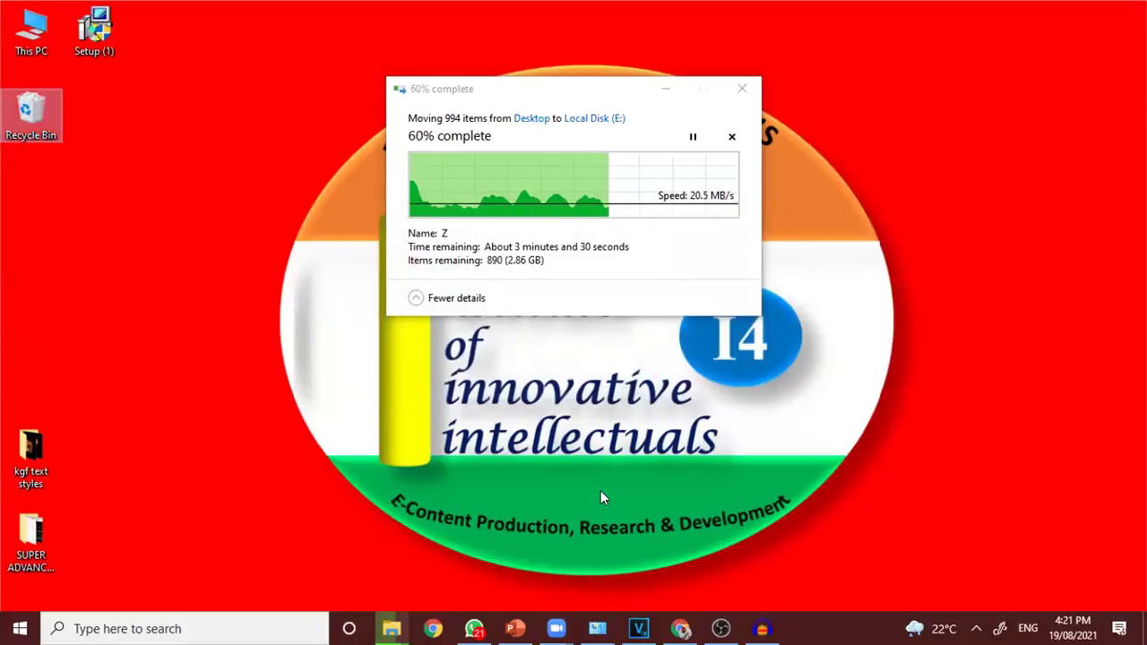
# Step: Remove This PC and Setup (1) from the desktop and cut the SUPER ADVANCED COURSE DEMO folder
pyautogui.rightClick(5, 27)
pyautogui.click(61, 179)
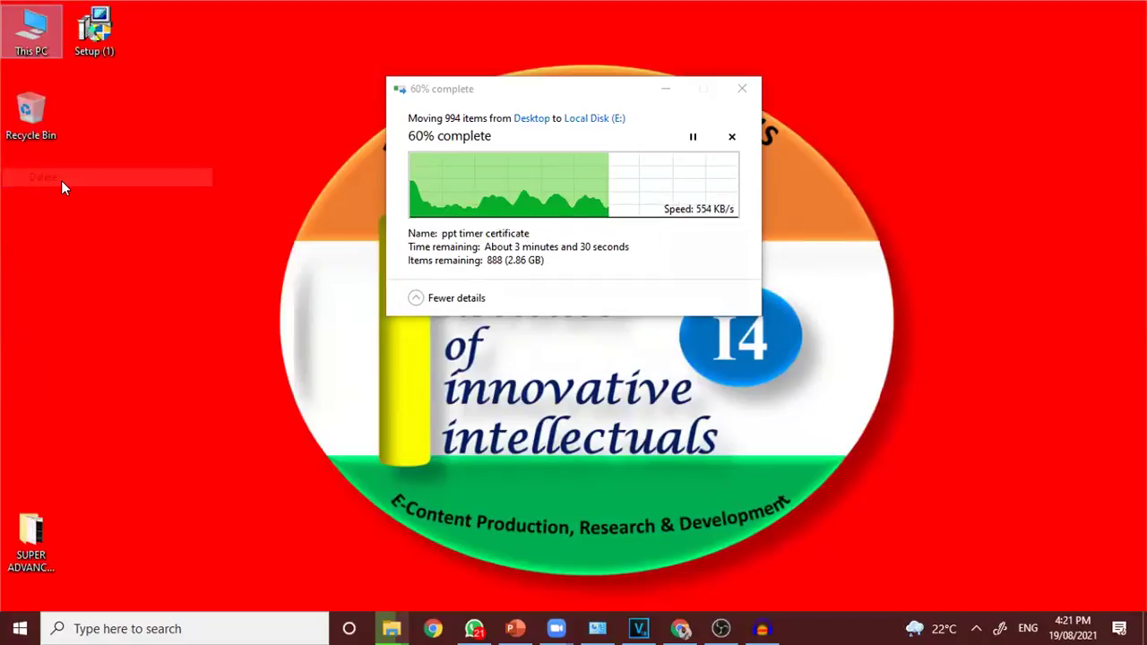
pyautogui.click(85, 21)
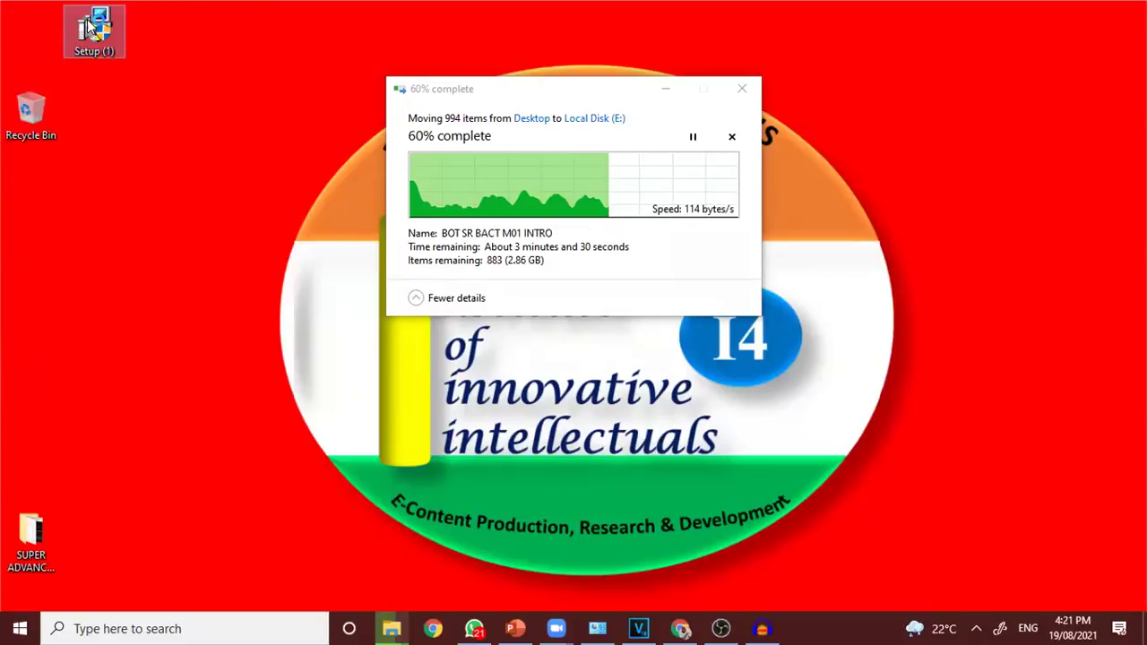
pyautogui.rightClick(90, 23)
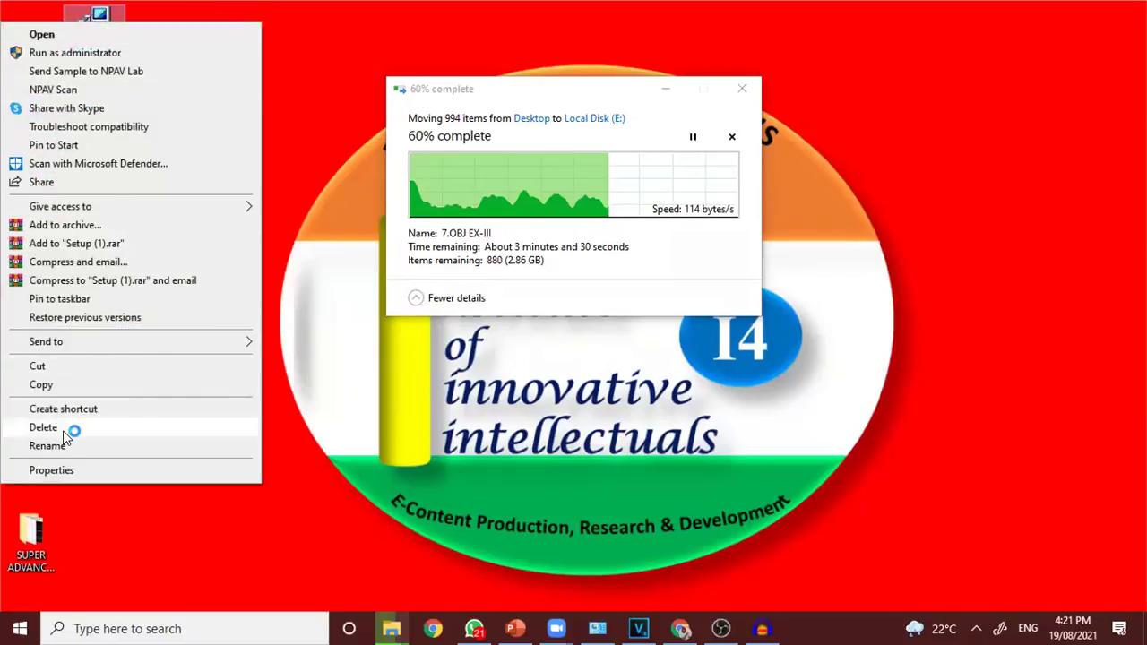
pyautogui.click(63, 429)
pyautogui.rightClick(36, 526)
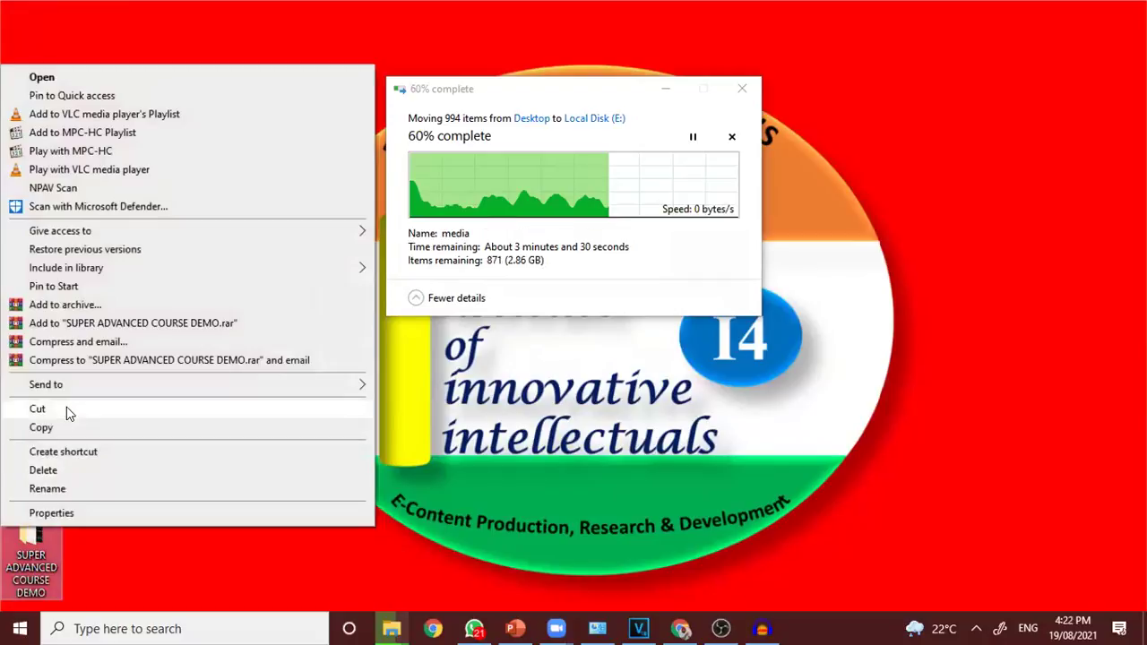
pyautogui.click(53, 409)
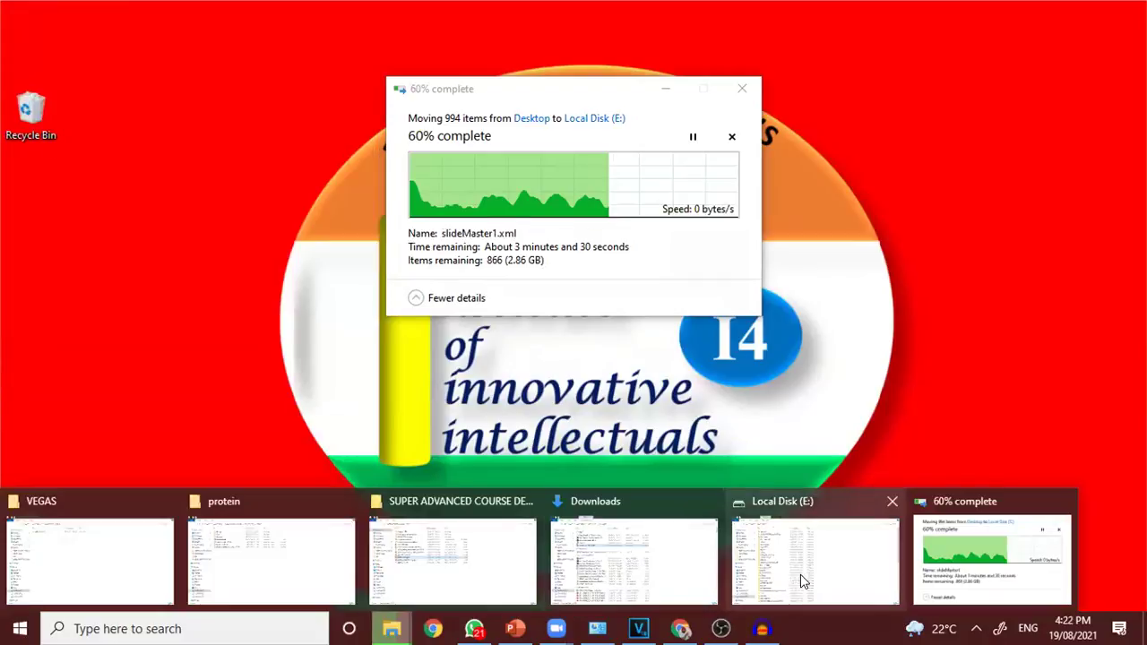
pyautogui.click(184, 249)
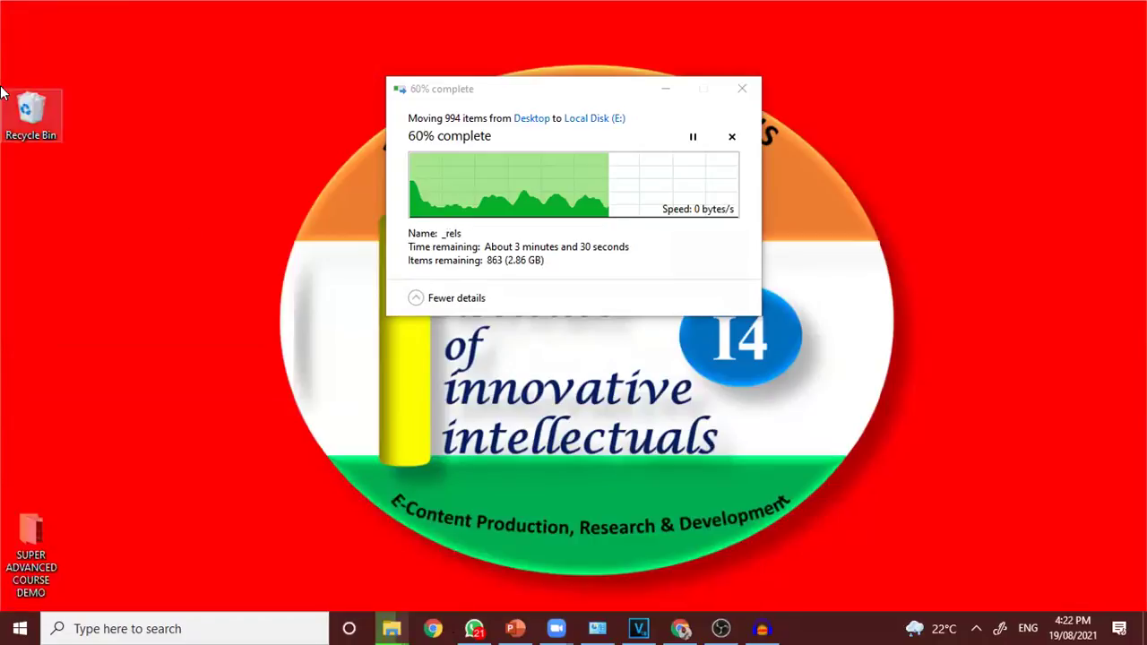
# Step: Empty the Recycle Bin and move its icon to the top-left corner
pyautogui.rightClick(29, 108)
pyautogui.click(45, 142)
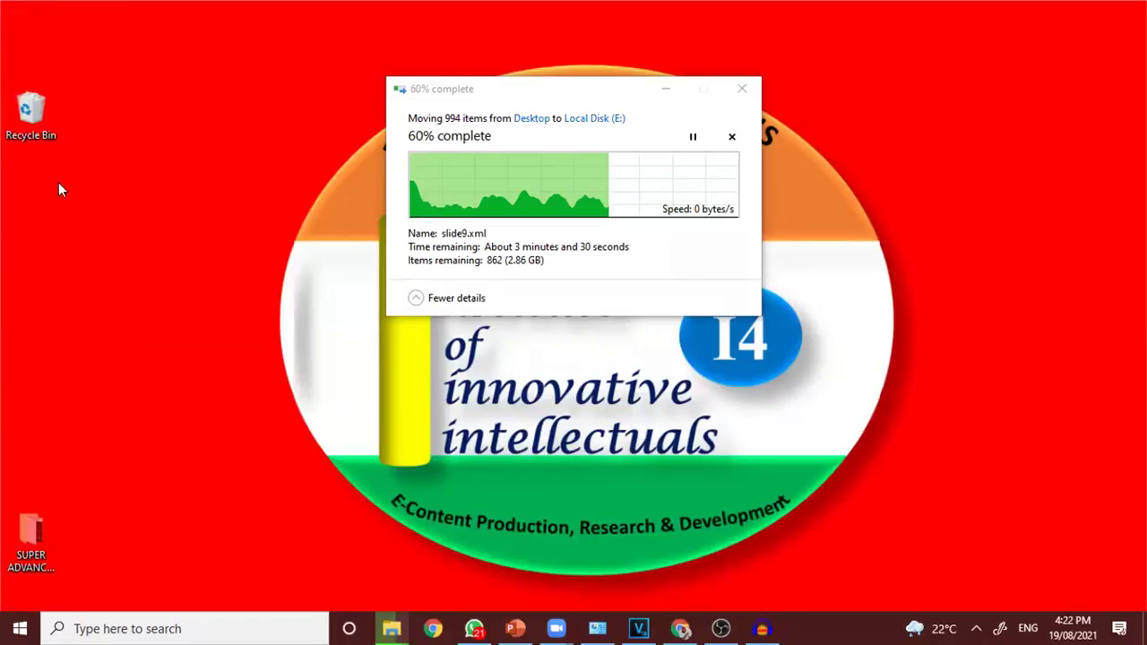
pyautogui.click(639, 381)
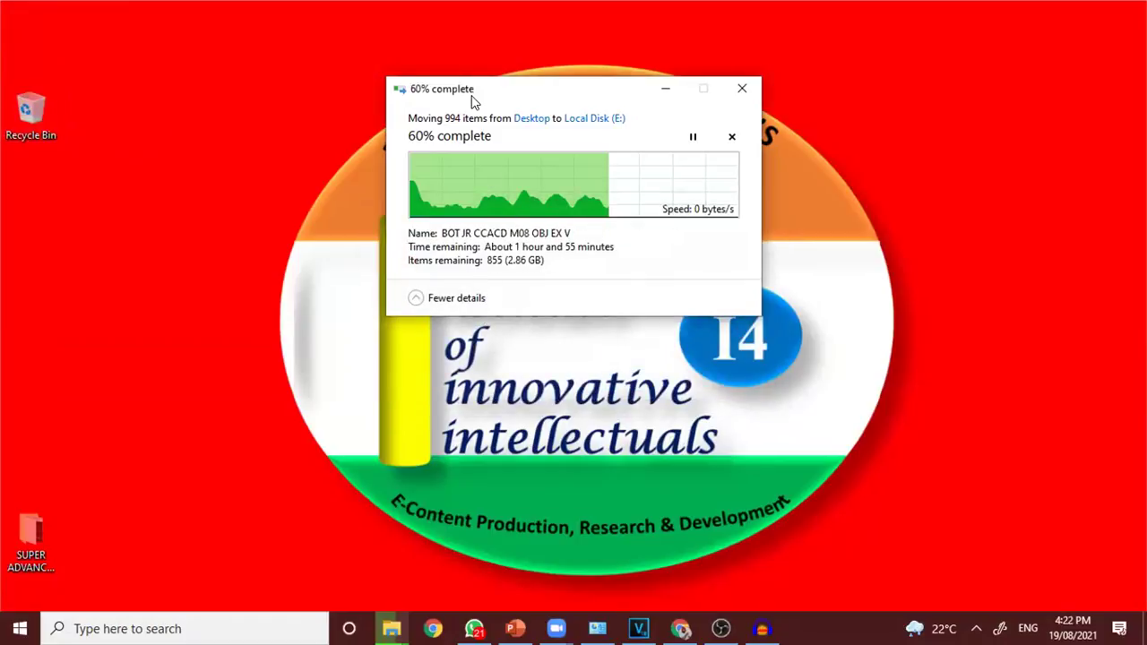
pyautogui.moveTo(37, 119); pyautogui.dragTo(34, 43)
pyautogui.click(197, 237)
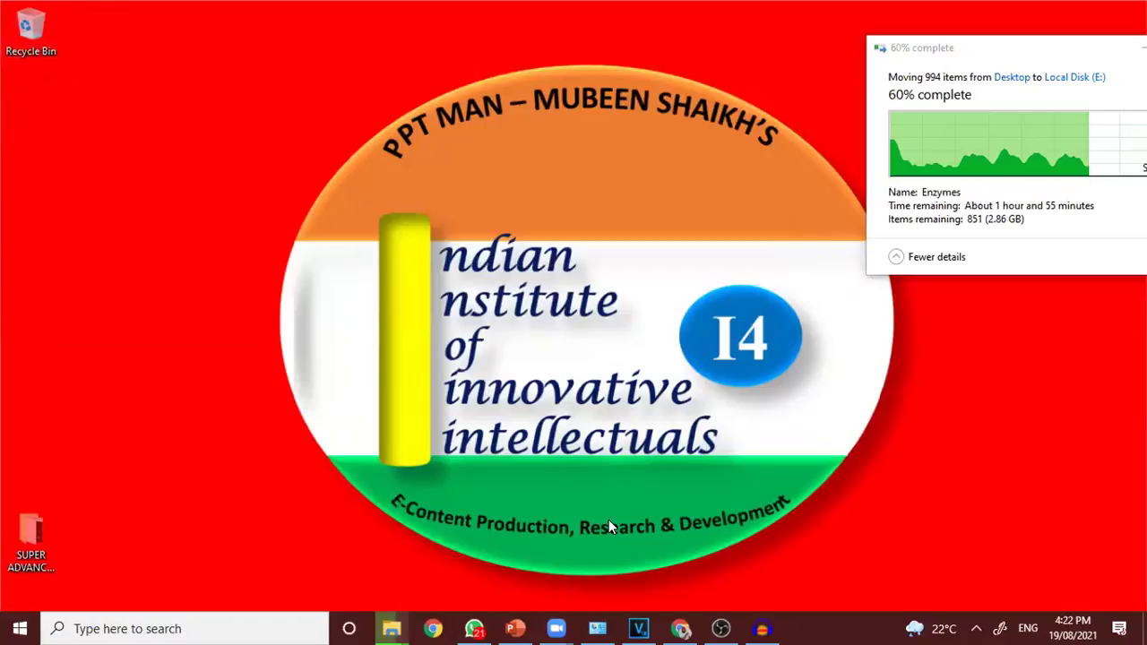
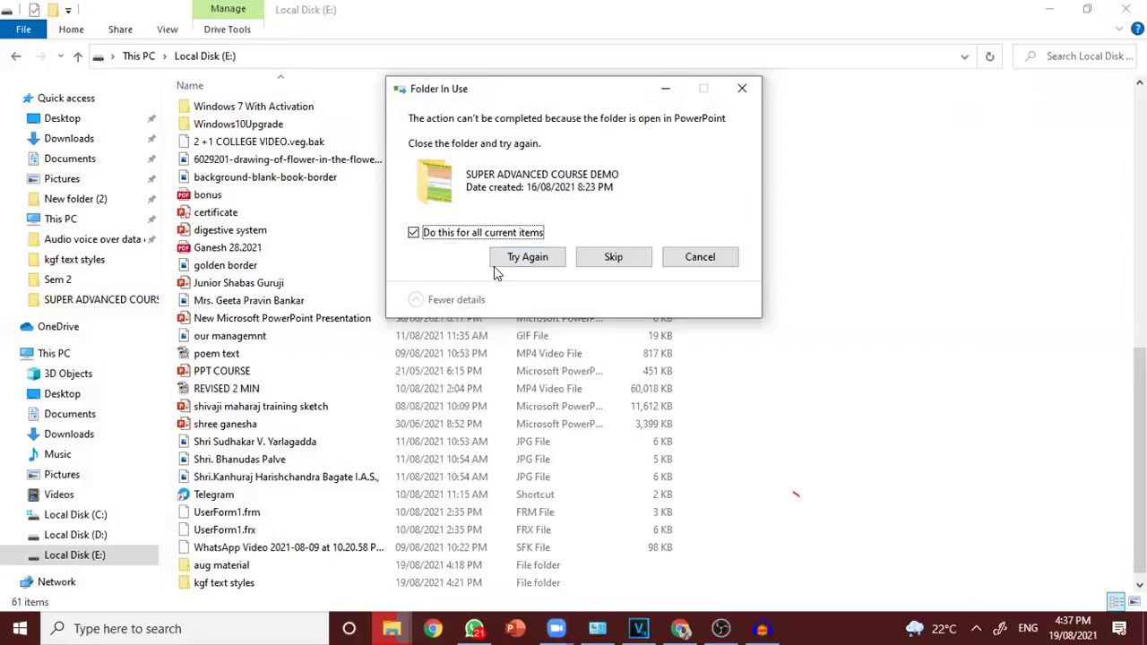
# Step: Retry the stalled folder move, applying the choice to all current items
pyautogui.click(531, 259)
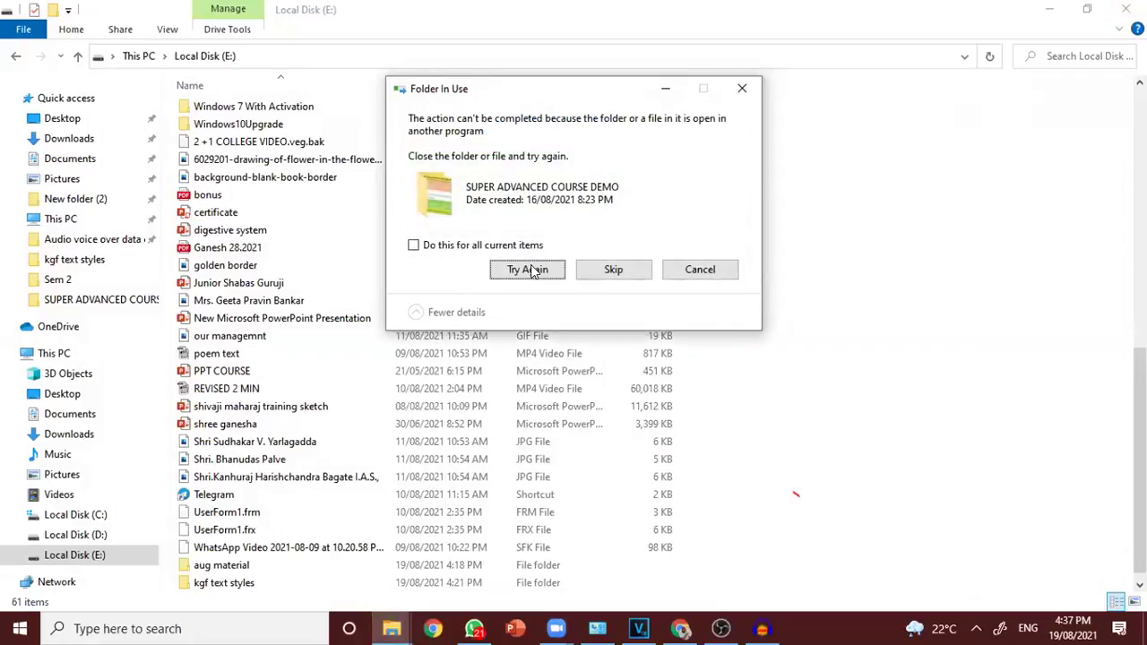
pyautogui.click(421, 246)
pyautogui.click(528, 269)
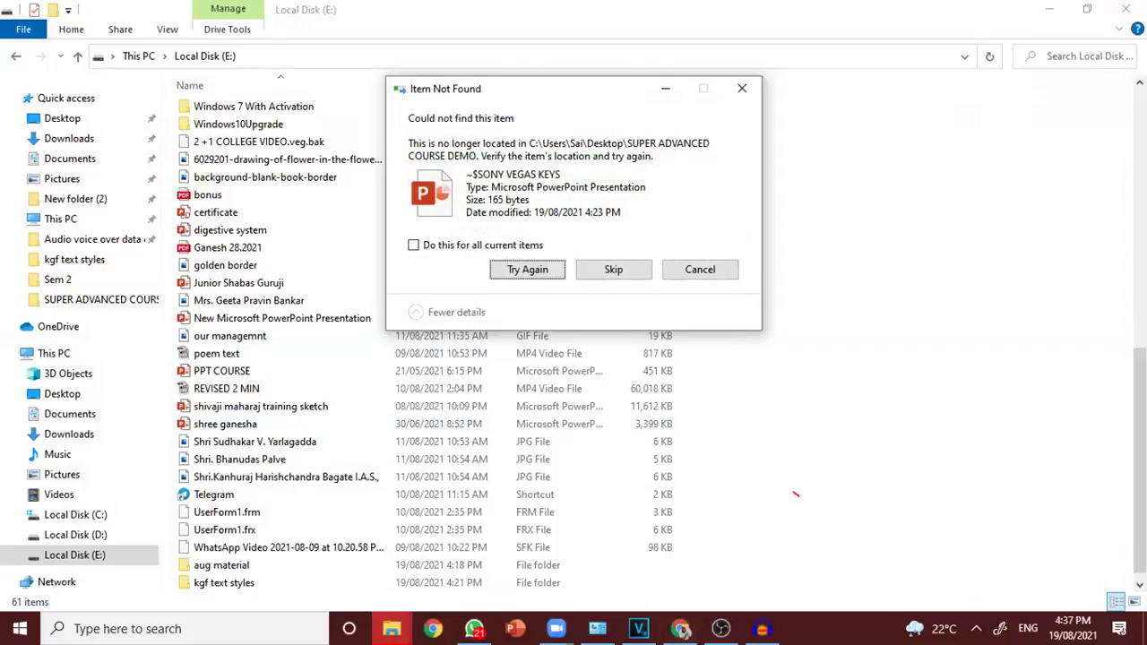
# Step: Close the Office 365 and OBS download tabs in Chrome, then close Audacity
pyautogui.click(681, 629)
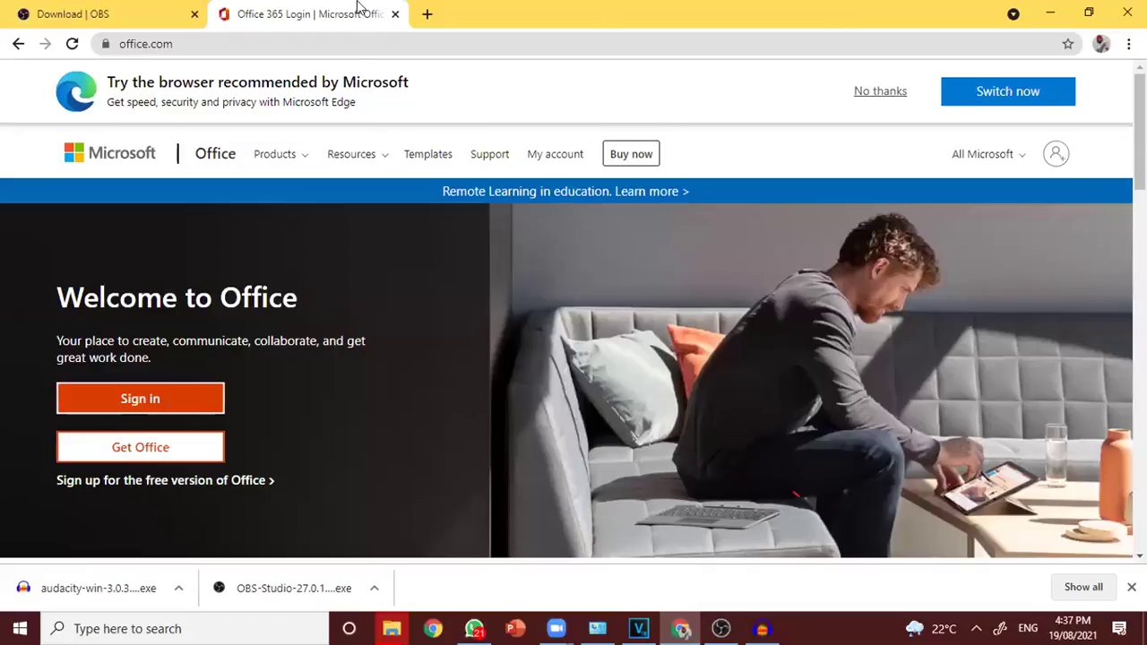
pyautogui.click(395, 14)
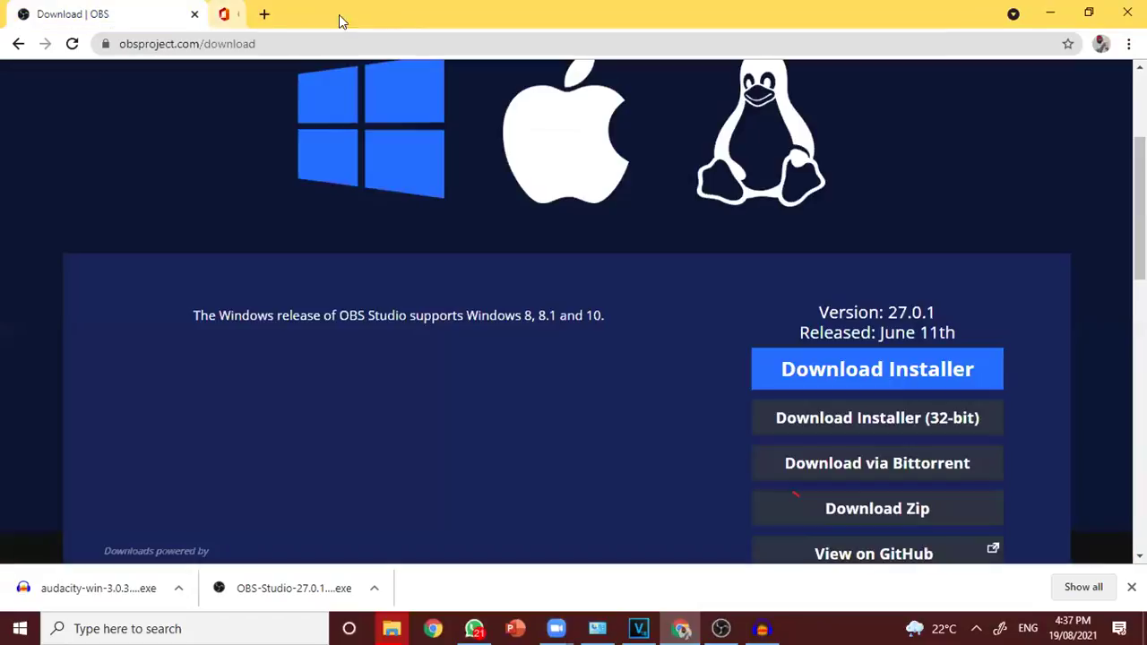
pyautogui.click(195, 15)
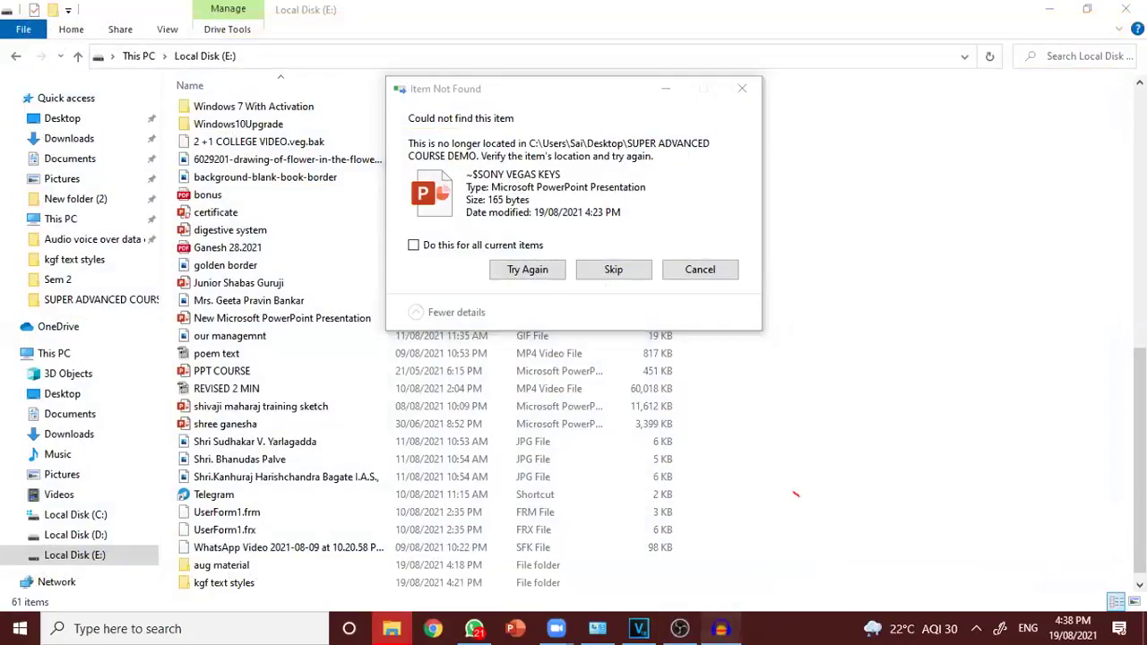
pyautogui.hotkey('alt', 'Tab')
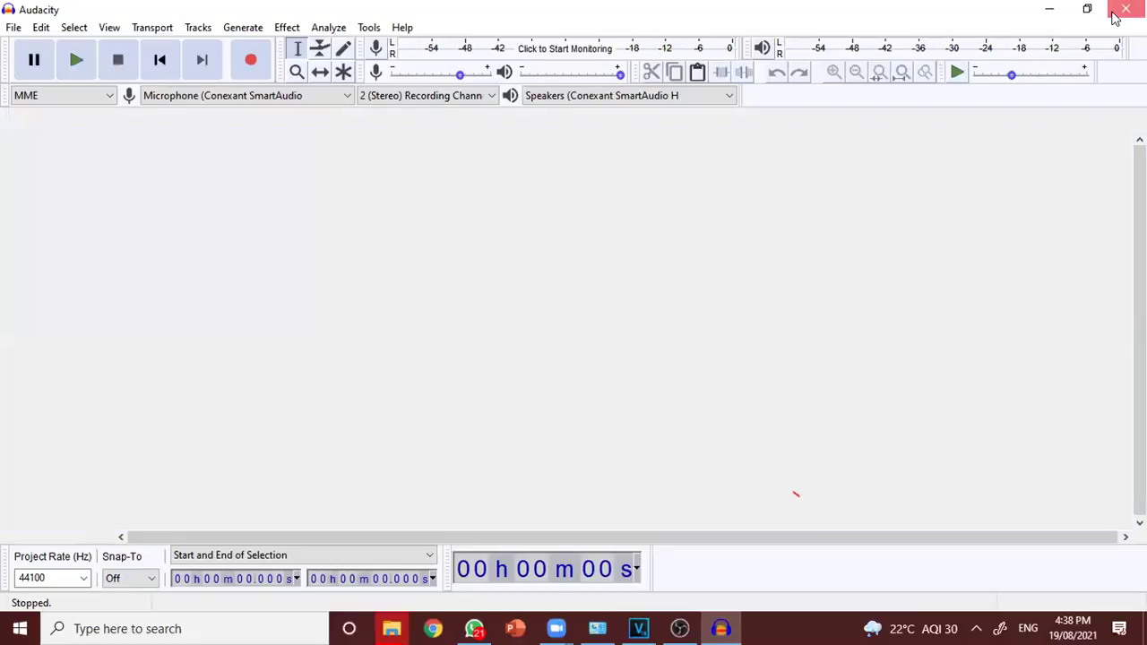
pyautogui.click(1120, 12)
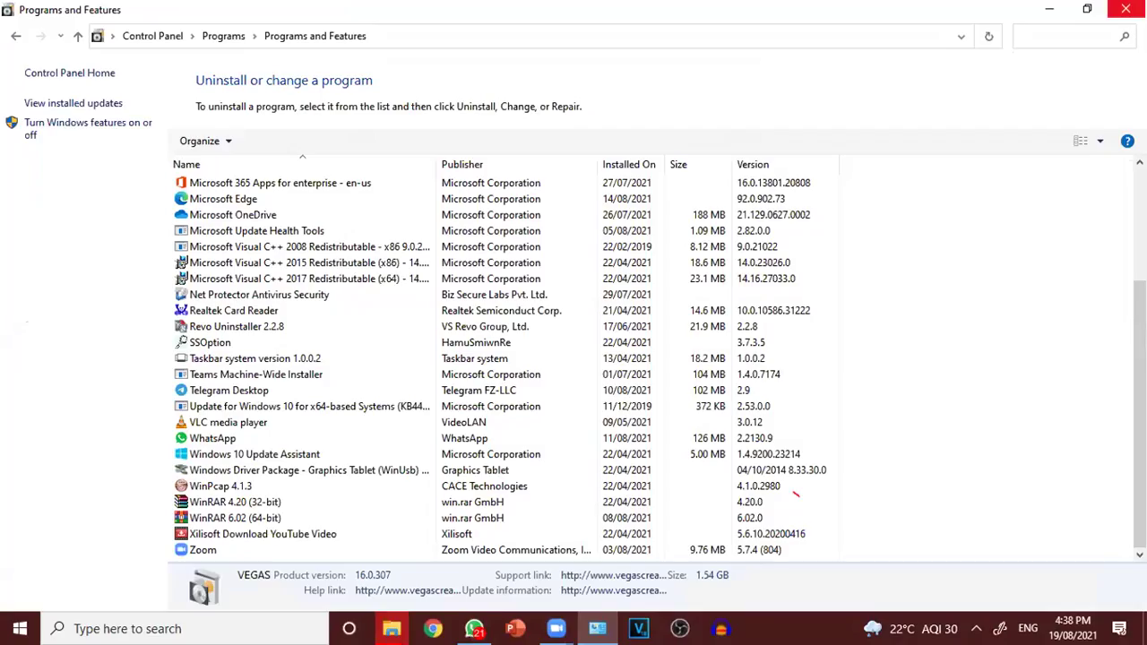
# Step: Close Programs and Features and check the open Zoom and WhatsApp windows
pyautogui.click(1125, 9)
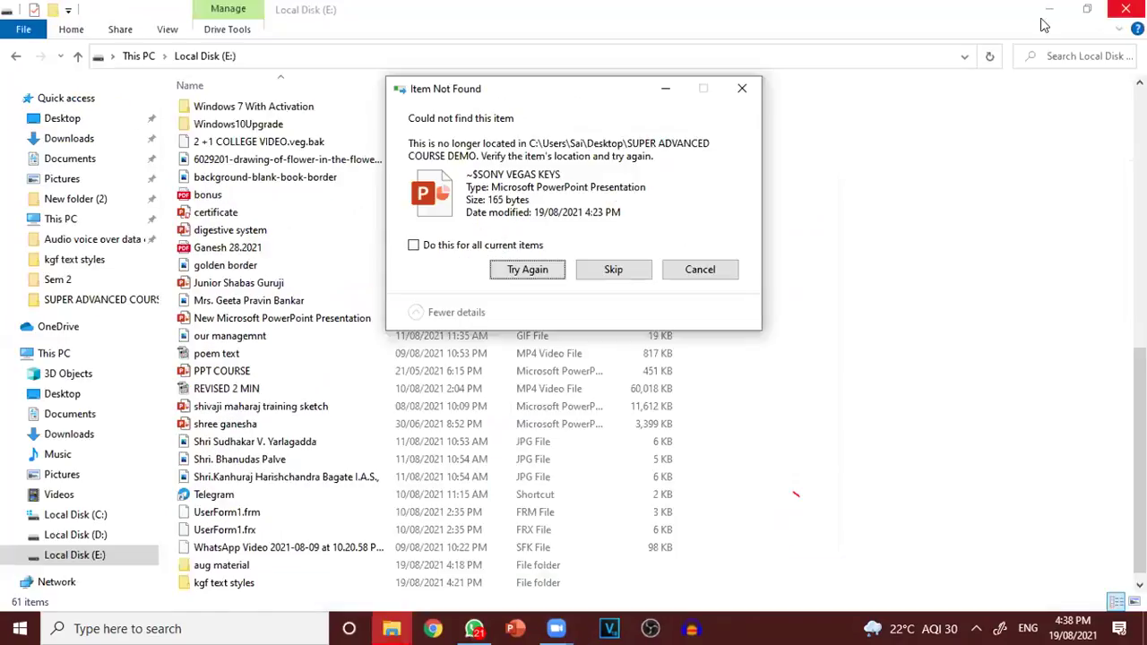
pyautogui.click(557, 628)
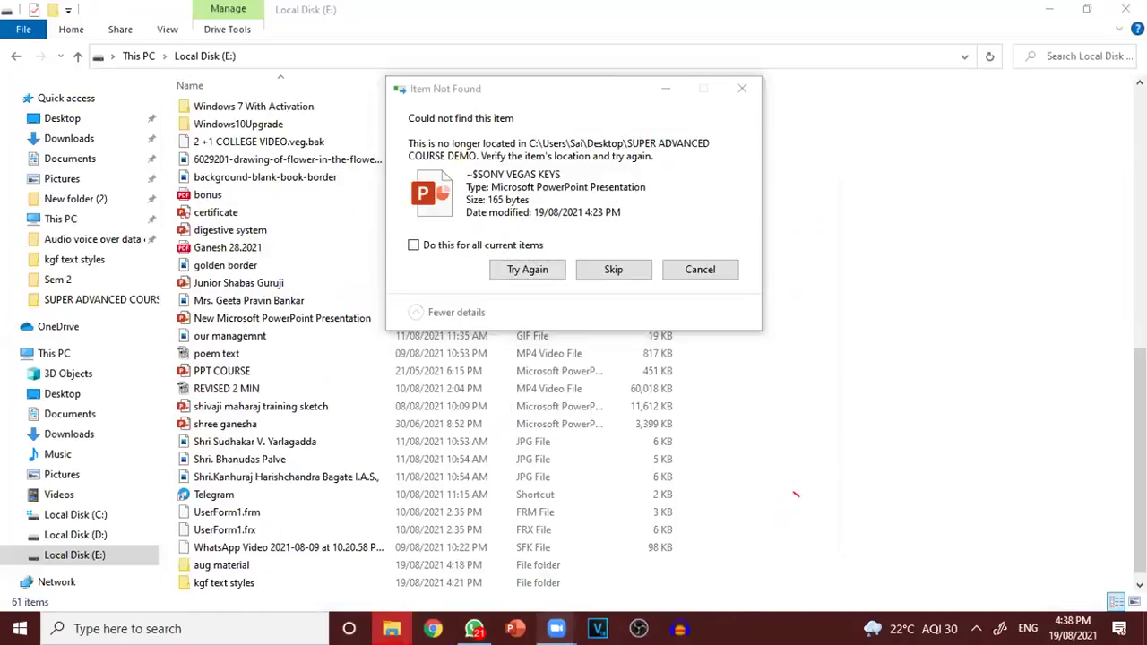
pyautogui.click(641, 553)
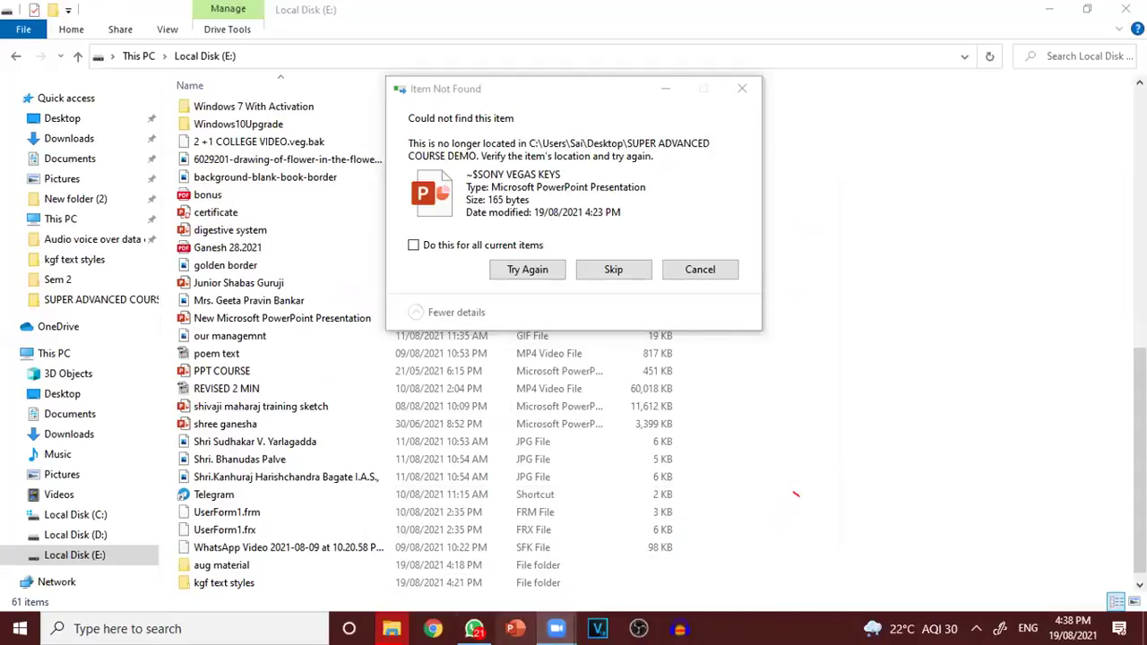
pyautogui.click(473, 629)
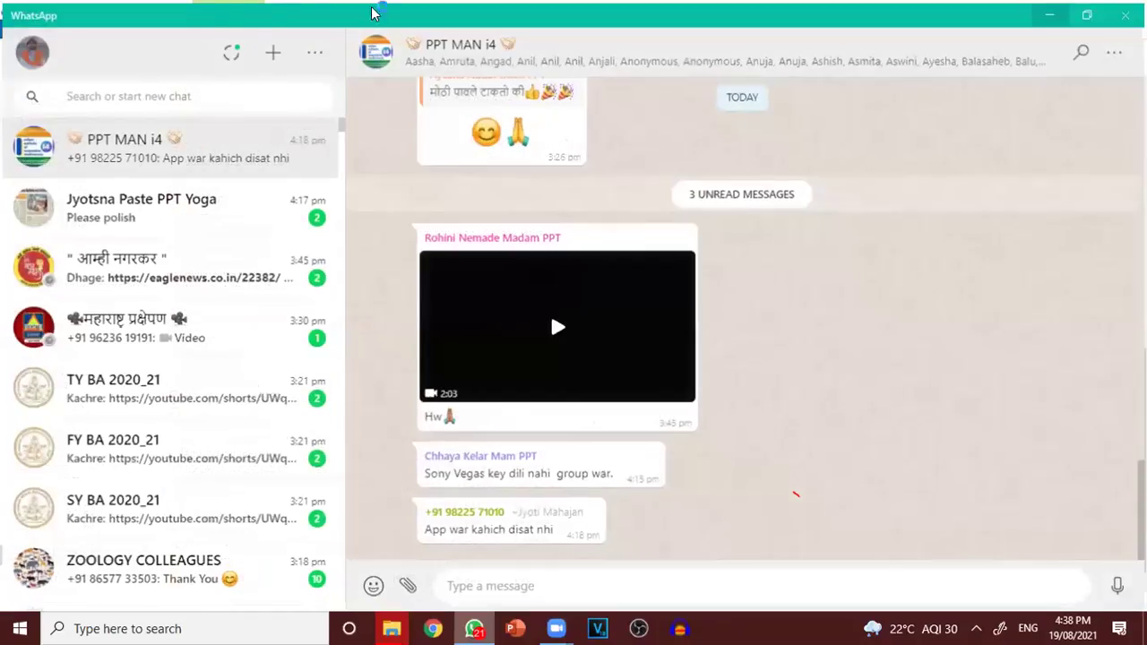
pyautogui.hotkey('alt', 'Tab')
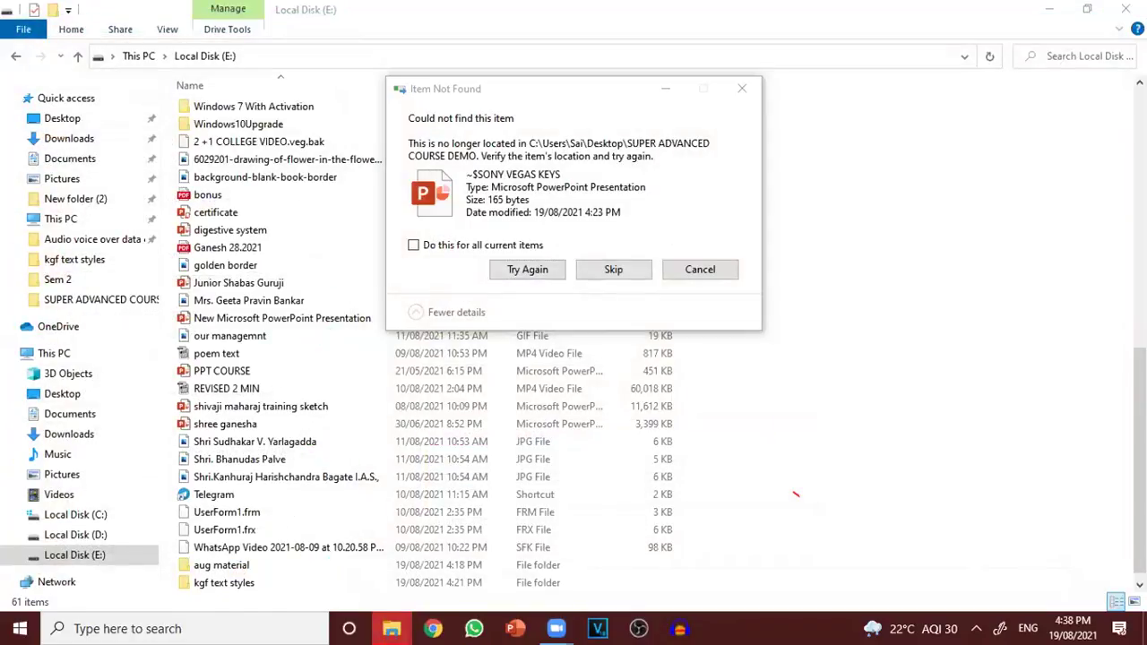
# Step: Close the leftover Explorer, Downloads and Local Disk (E:) windows, then cancel the failed move
pyautogui.moveTo(390, 628)
pyautogui.click(174, 502)
pyautogui.click(174, 502)
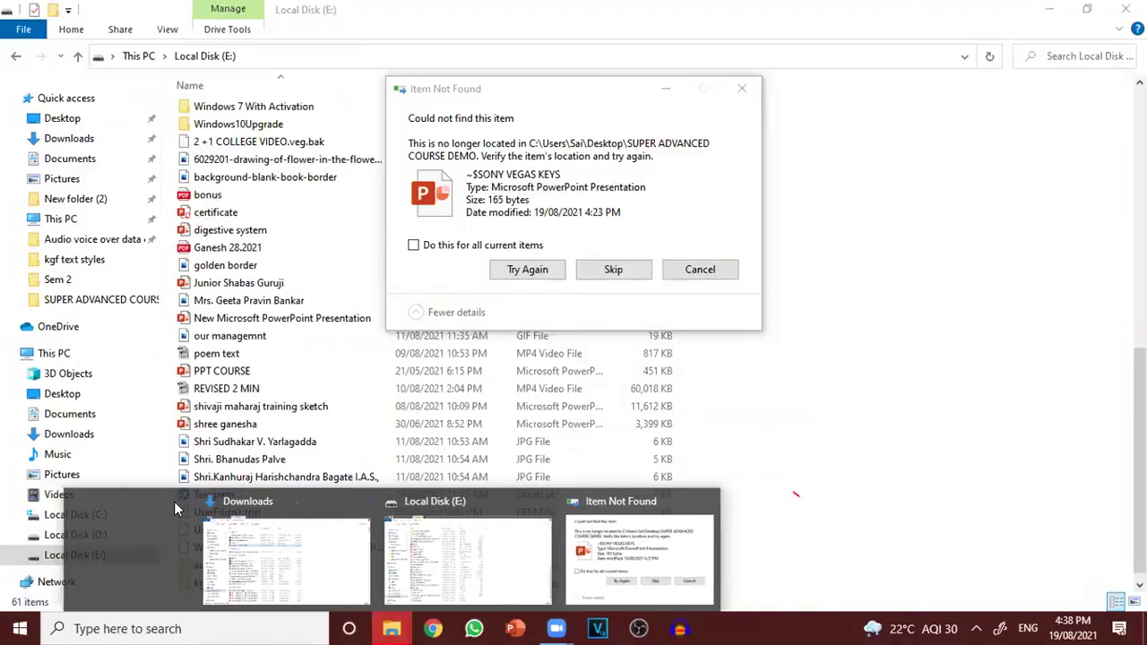
pyautogui.click(296, 501)
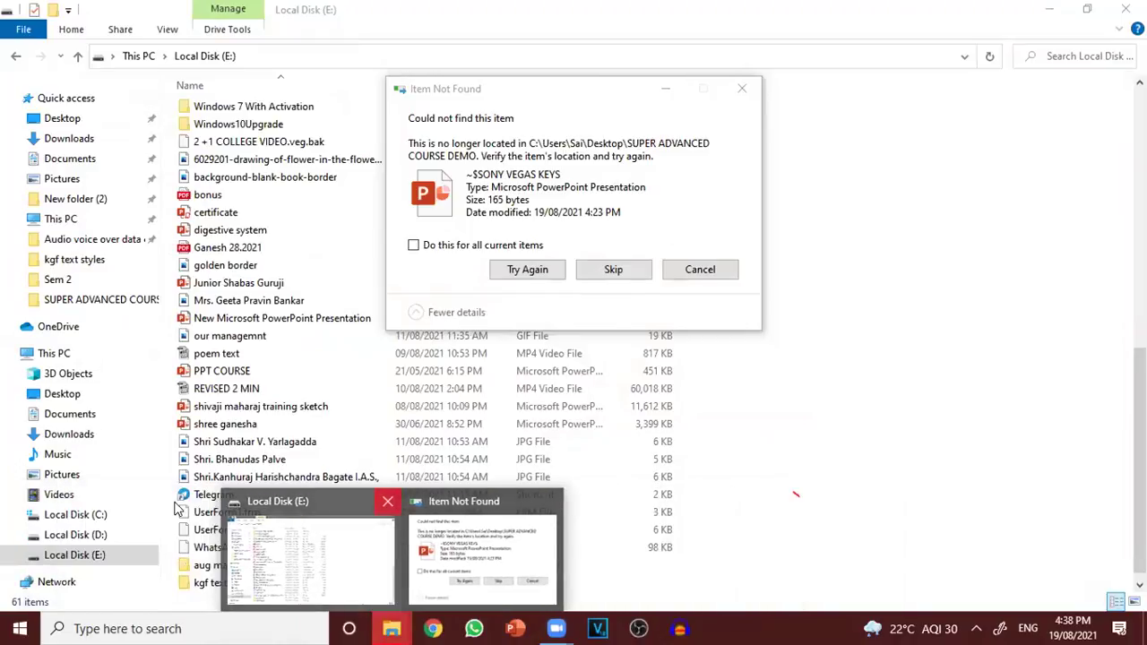
pyautogui.click(383, 499)
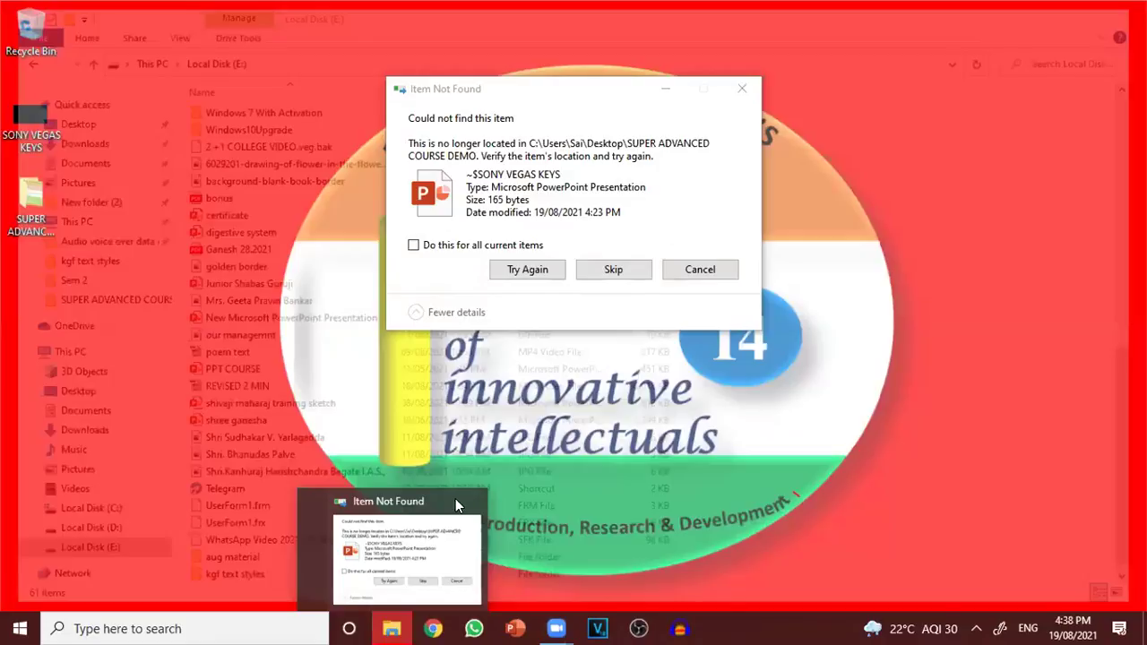
pyautogui.click(456, 499)
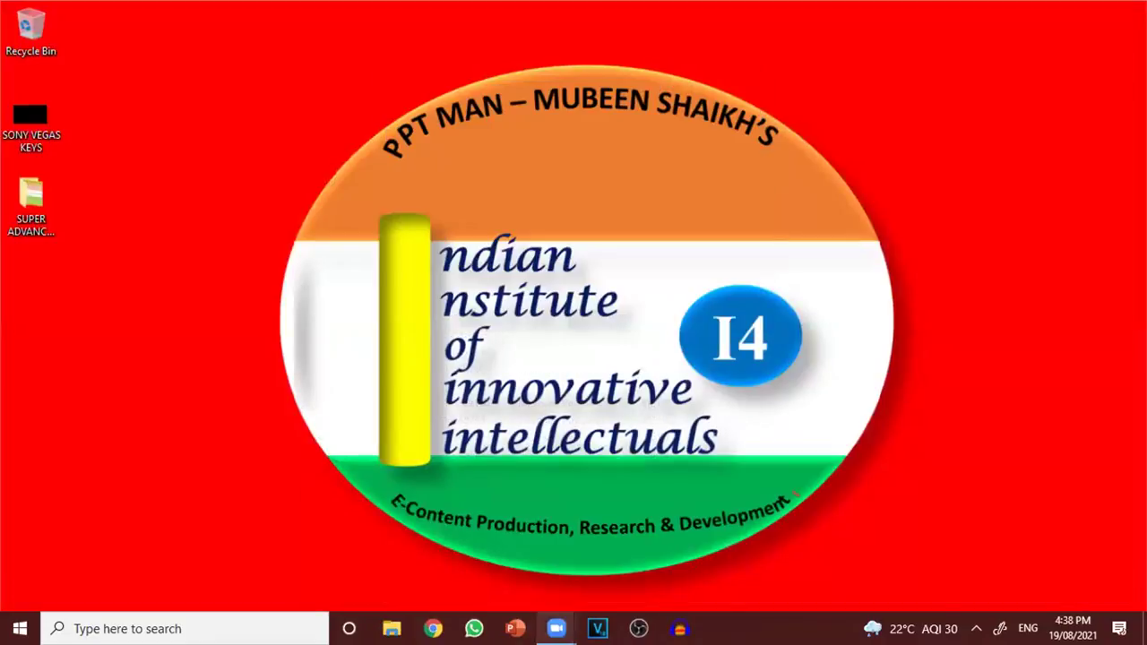
# Step: Cut the SUPER ADVANCED COURSE DEMO folder from the desktop and open the Desktop folder in File Explorer
pyautogui.rightClick(31, 204)
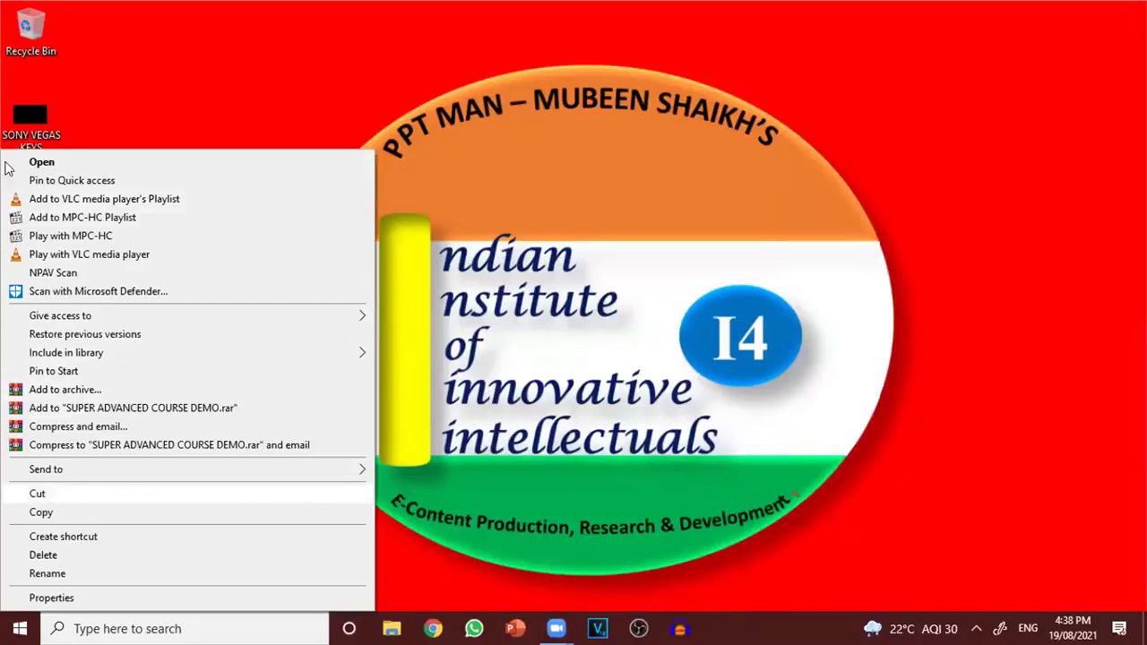
pyautogui.click(77, 493)
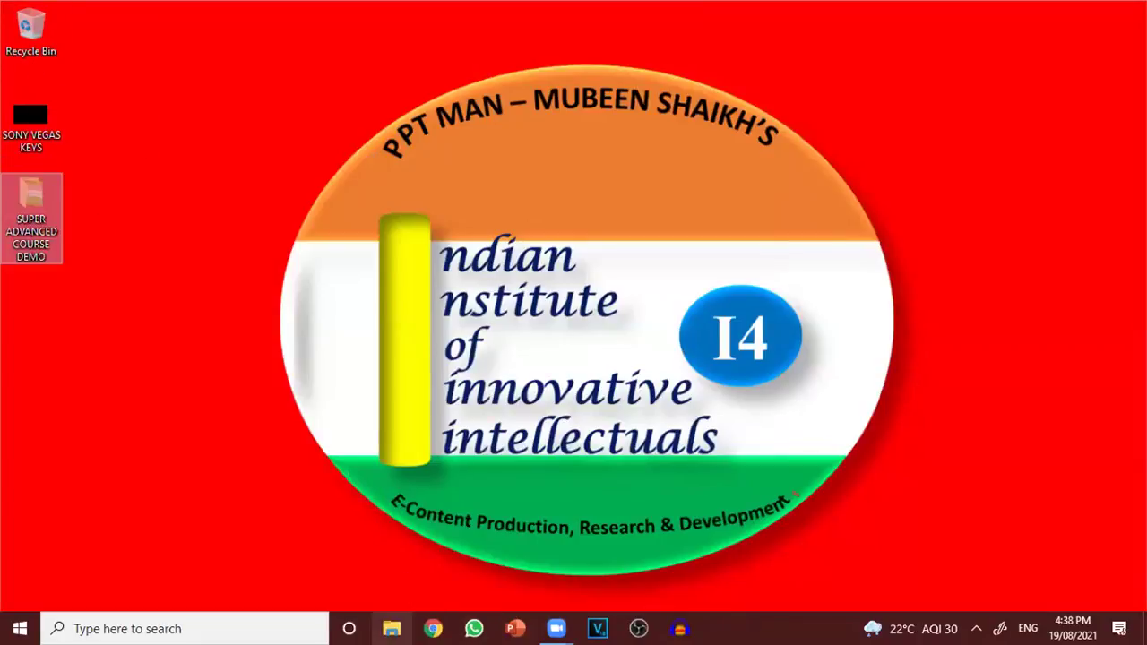
pyautogui.click(392, 628)
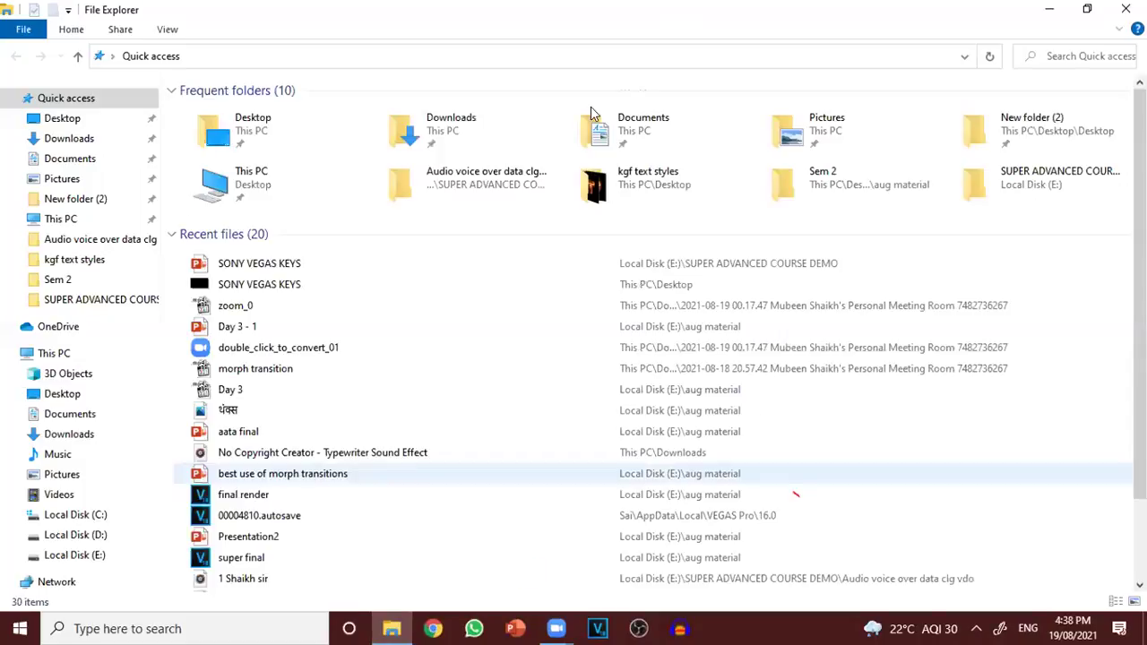
pyautogui.doubleClick(259, 120)
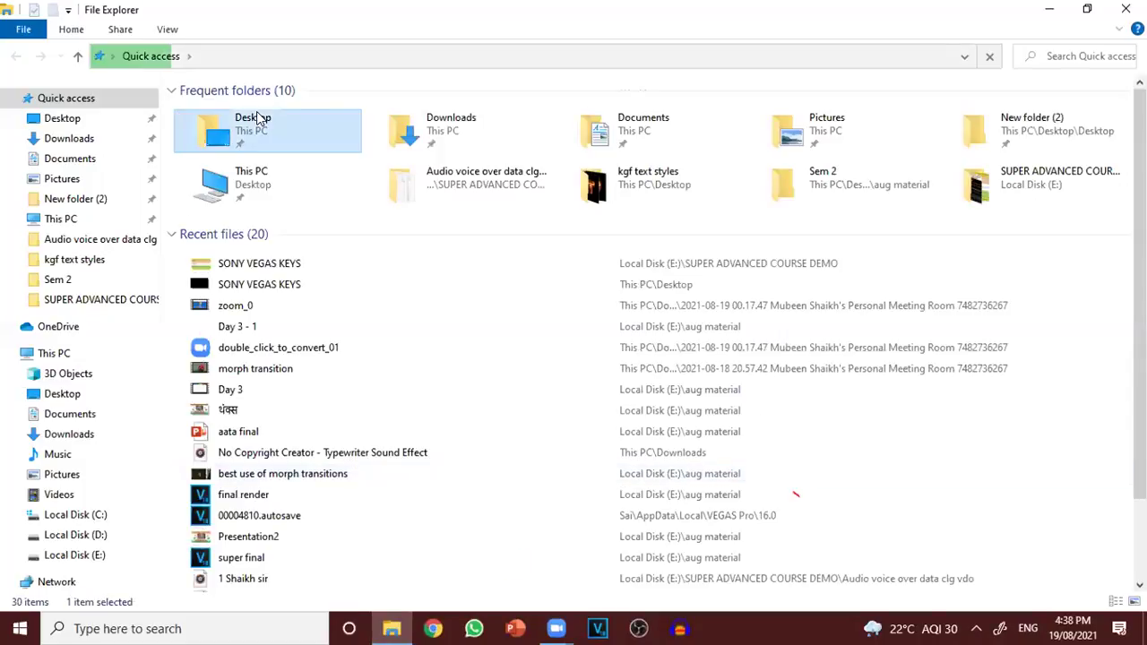
# Step: Paste the folder into Local Disk (E:), then open the SONY VEGAS KEYS image
pyautogui.rightClick(327, 222)
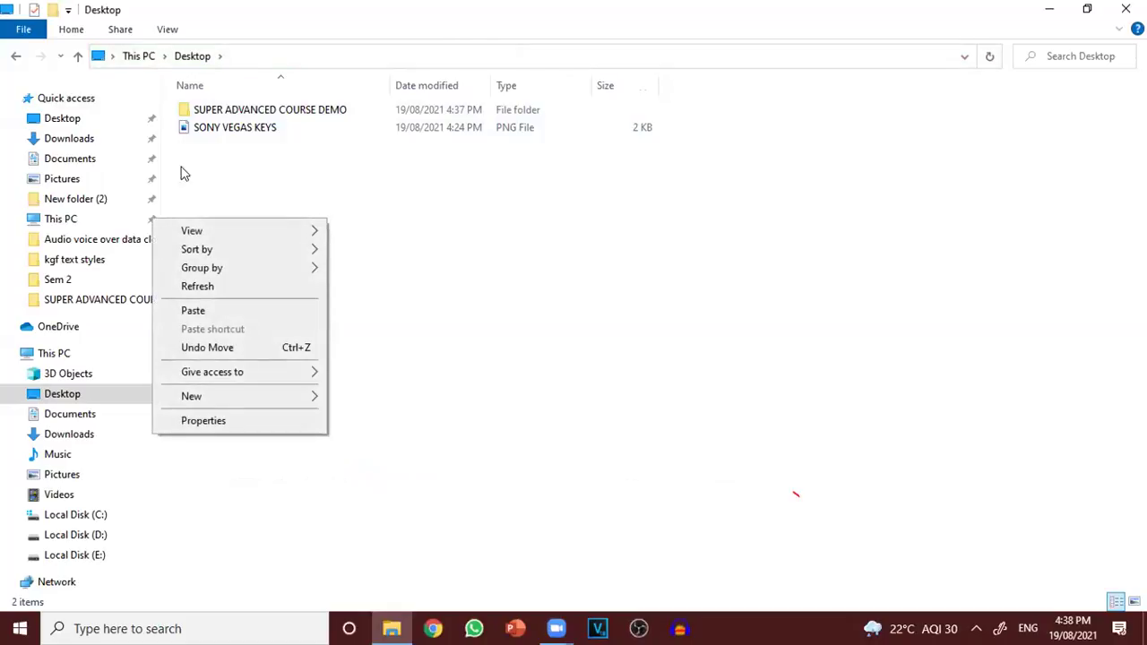
pyautogui.click(77, 556)
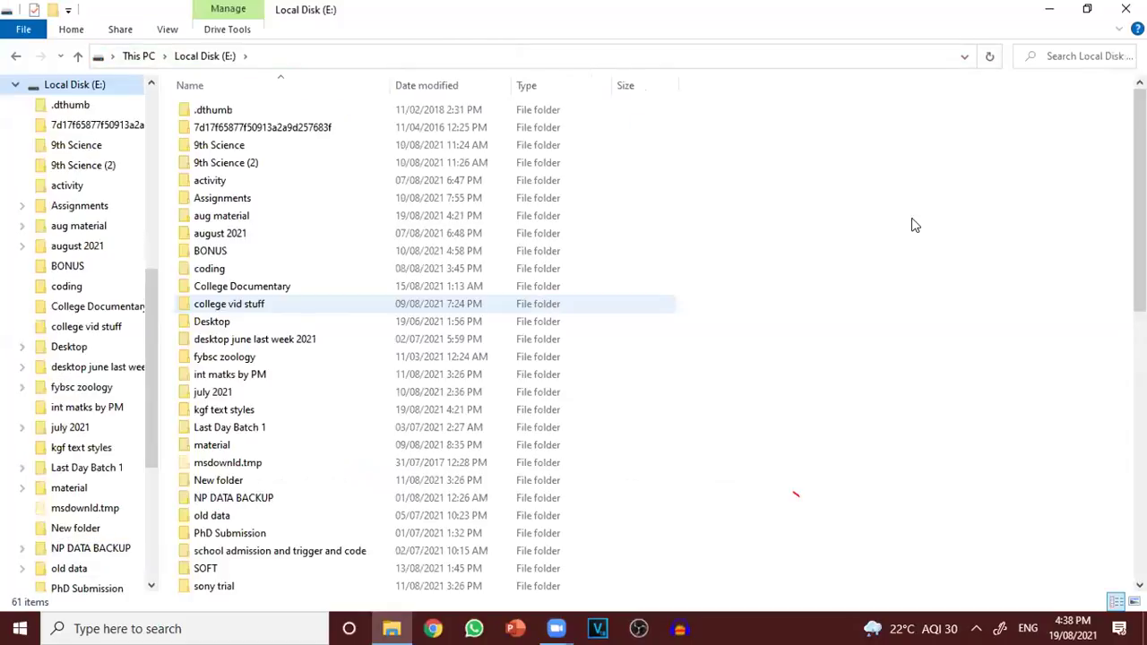
pyautogui.rightClick(901, 159)
pyautogui.click(784, 274)
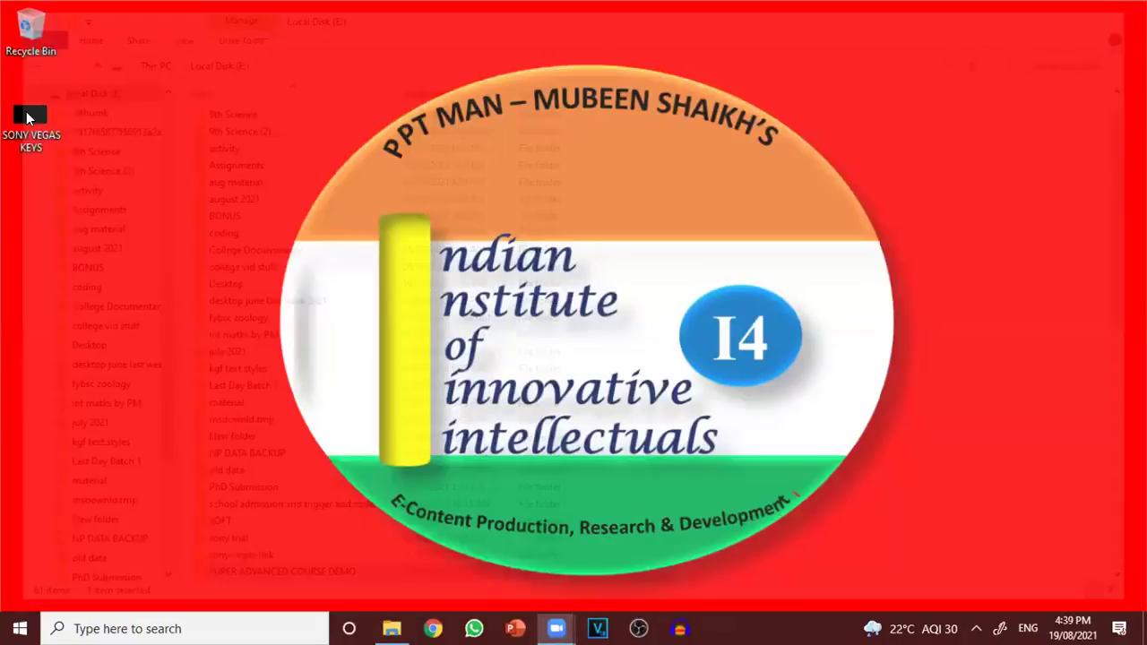
pyautogui.doubleClick(27, 116)
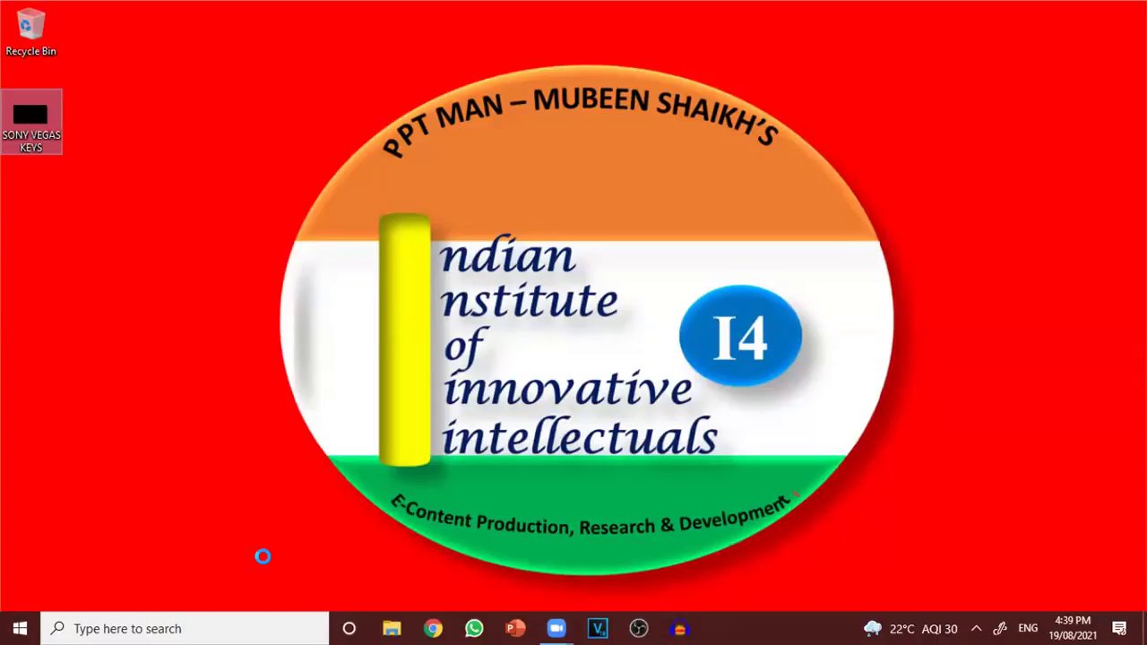
# Step: Set the SONY VEGAS KEYS image as the desktop background and clear the icon selection
pyautogui.rightClick(51, 158)
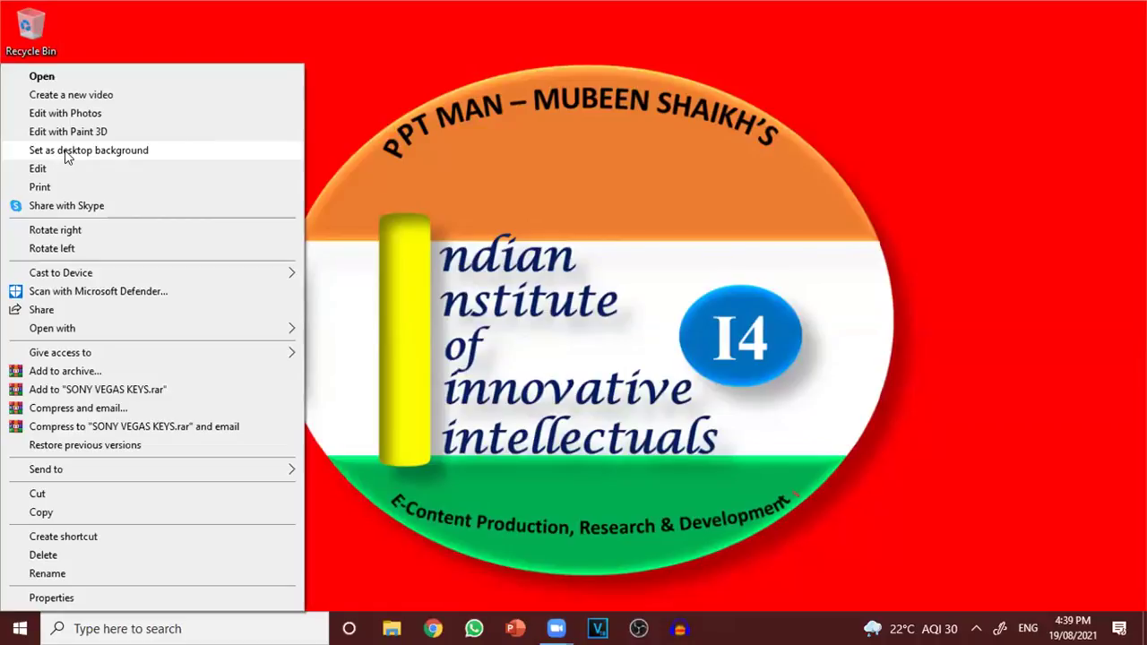
pyautogui.click(64, 150)
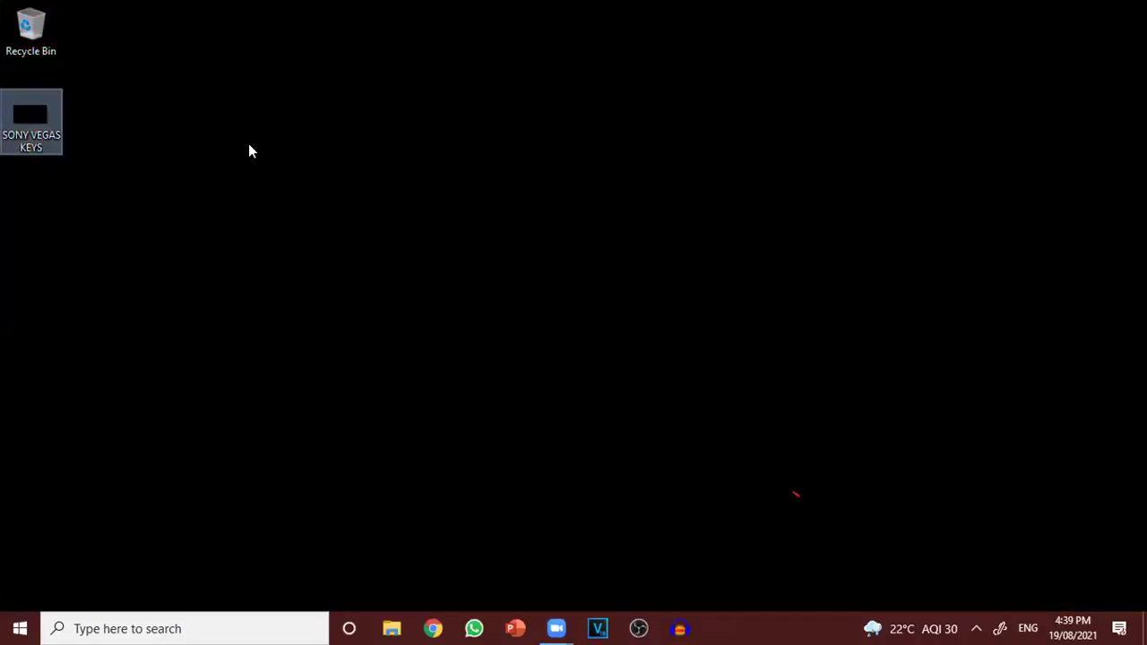
pyautogui.click(70, 126)
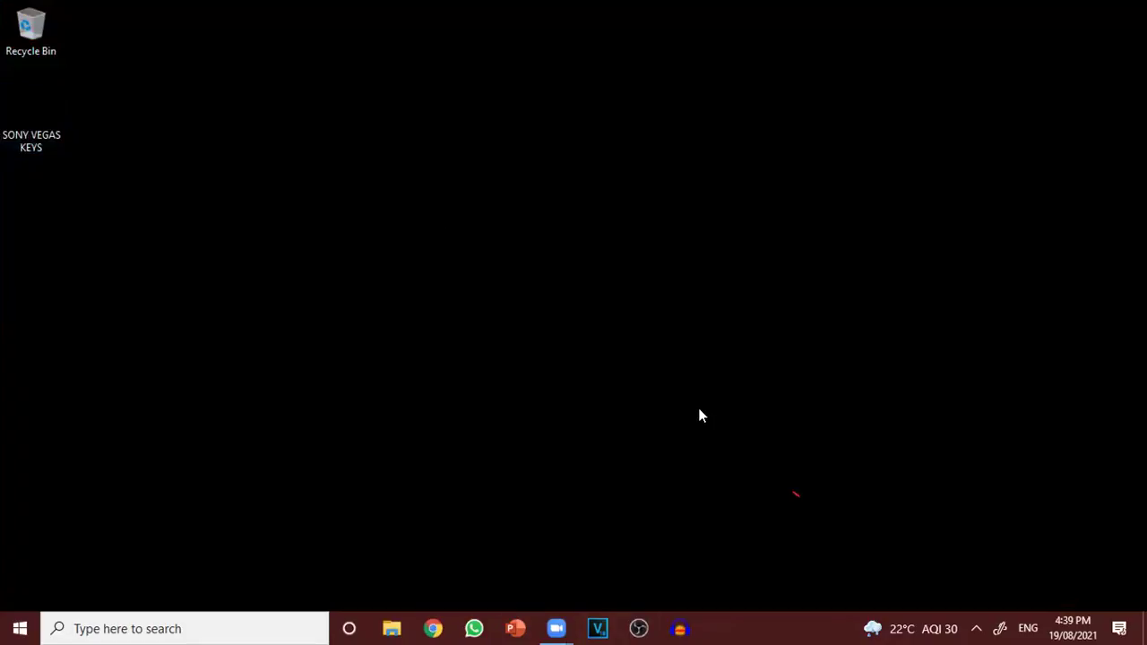
pyautogui.moveTo(4, 8); pyautogui.dragTo(1138, 605)
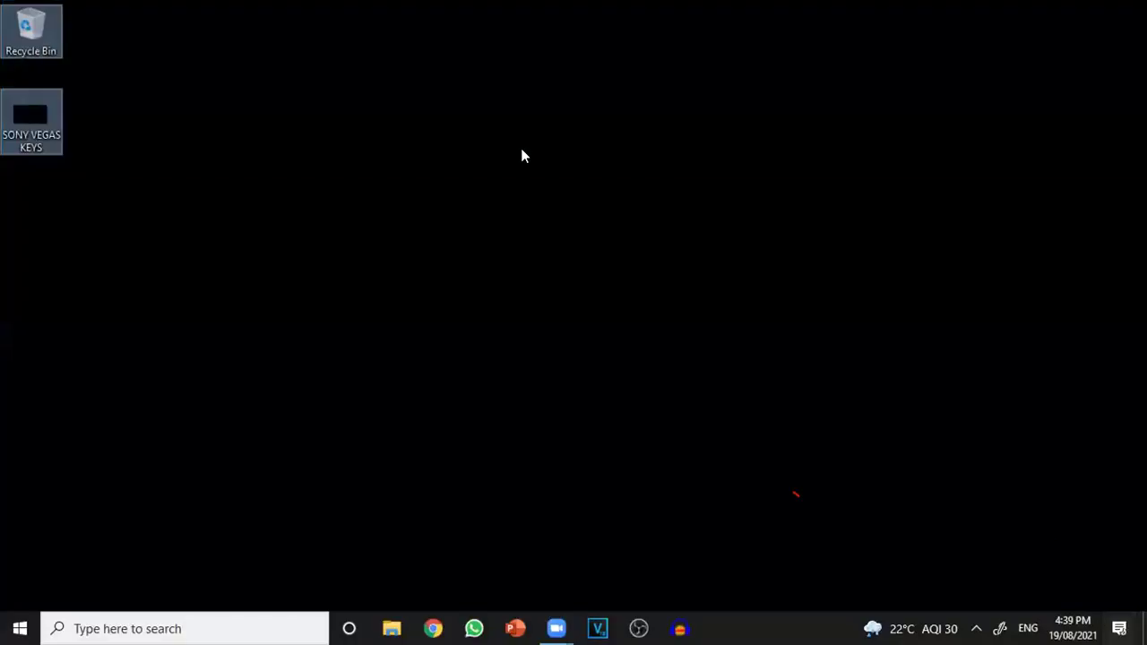
pyautogui.click(525, 183)
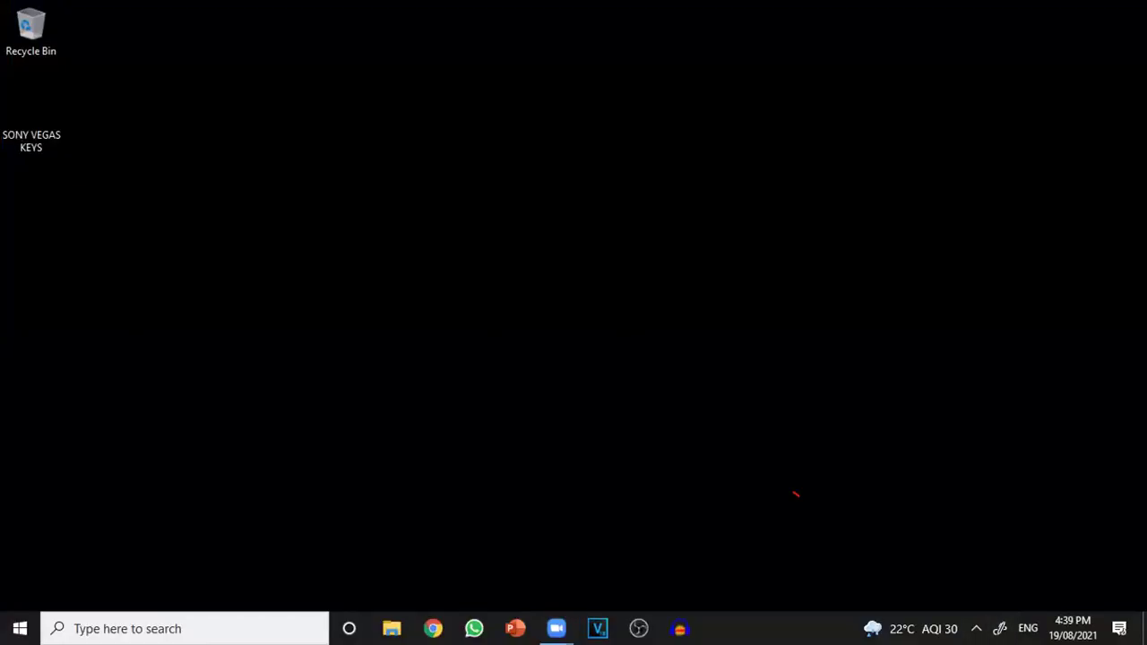
# Step: Turn Lock the taskbar off and then back on
pyautogui.rightClick(812, 629)
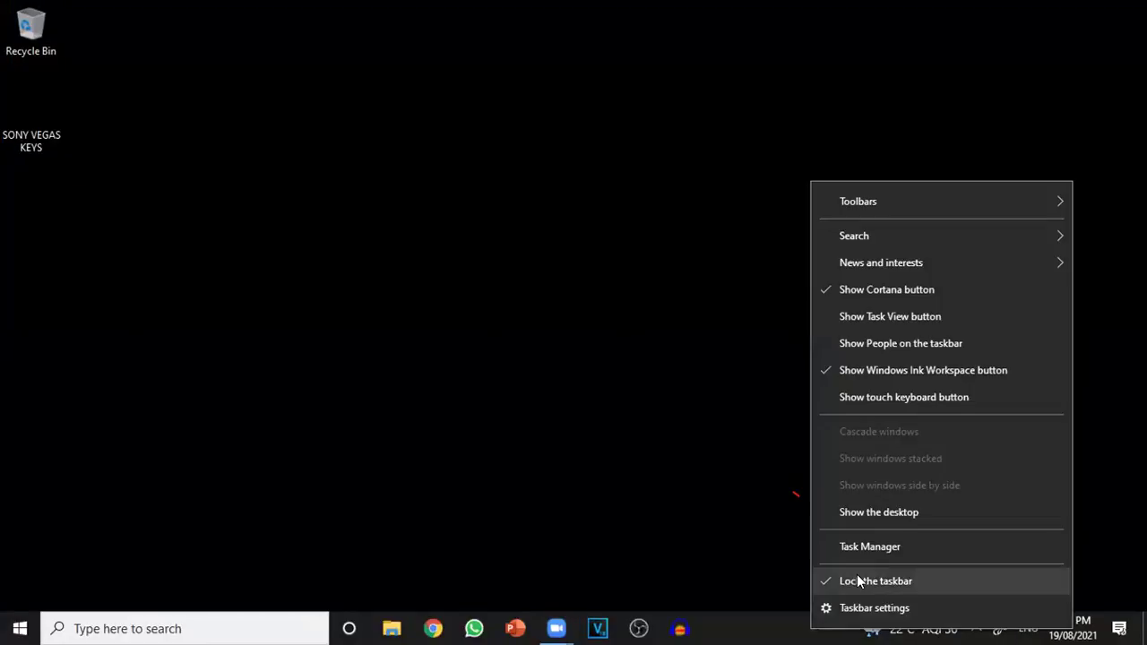
pyautogui.click(857, 582)
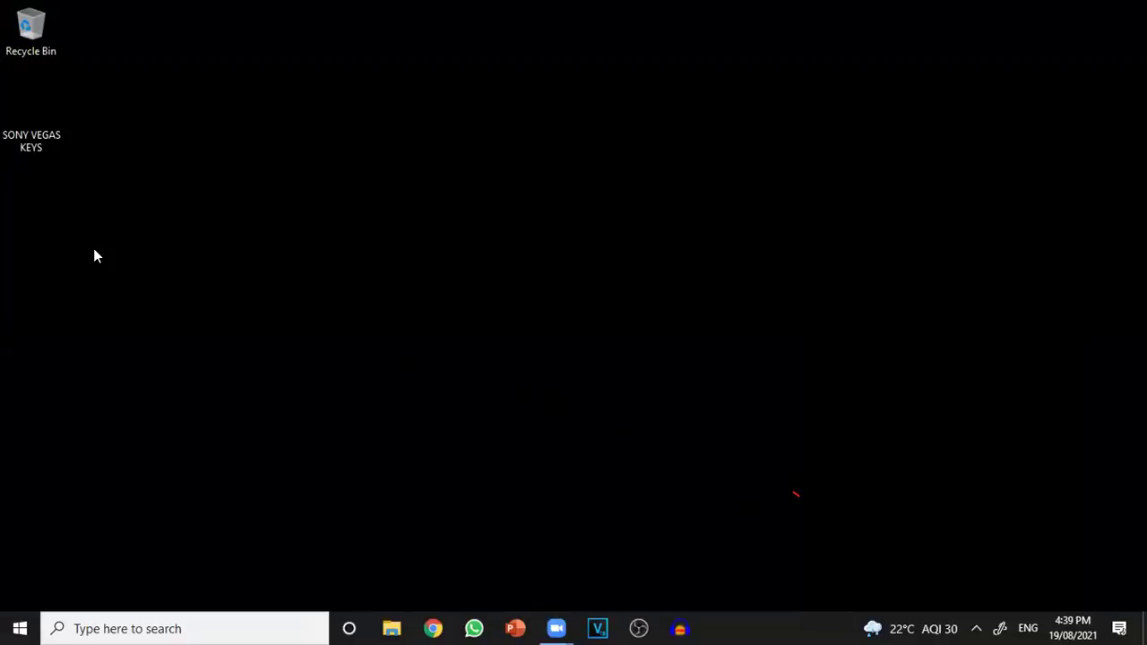
pyautogui.rightClick(790, 628)
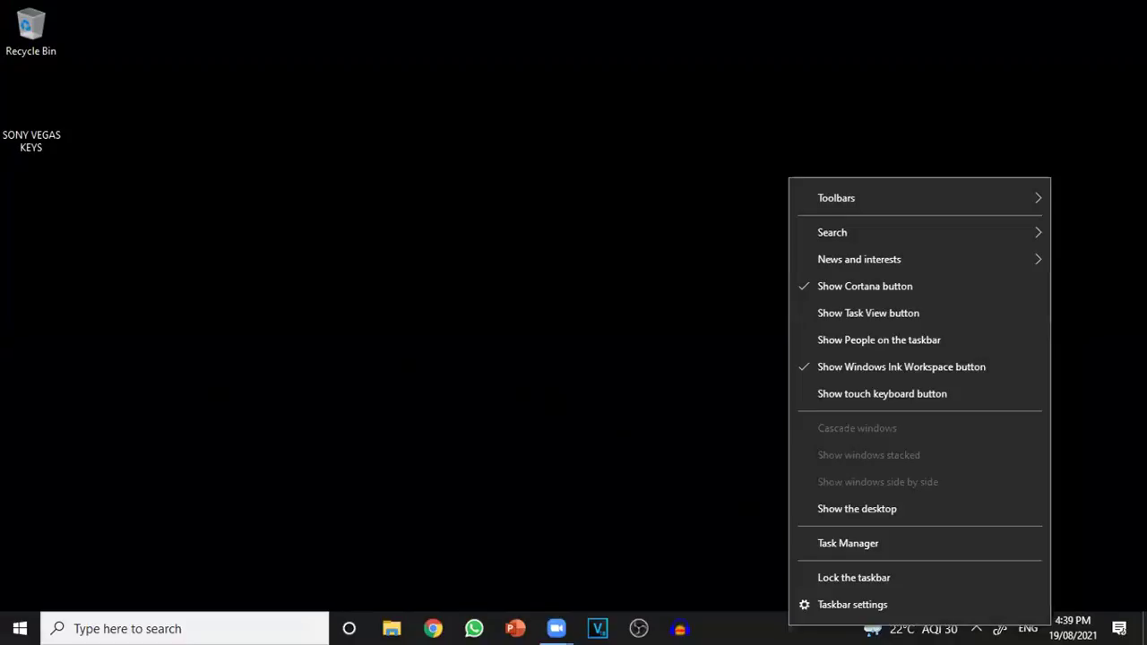
pyautogui.click(711, 454)
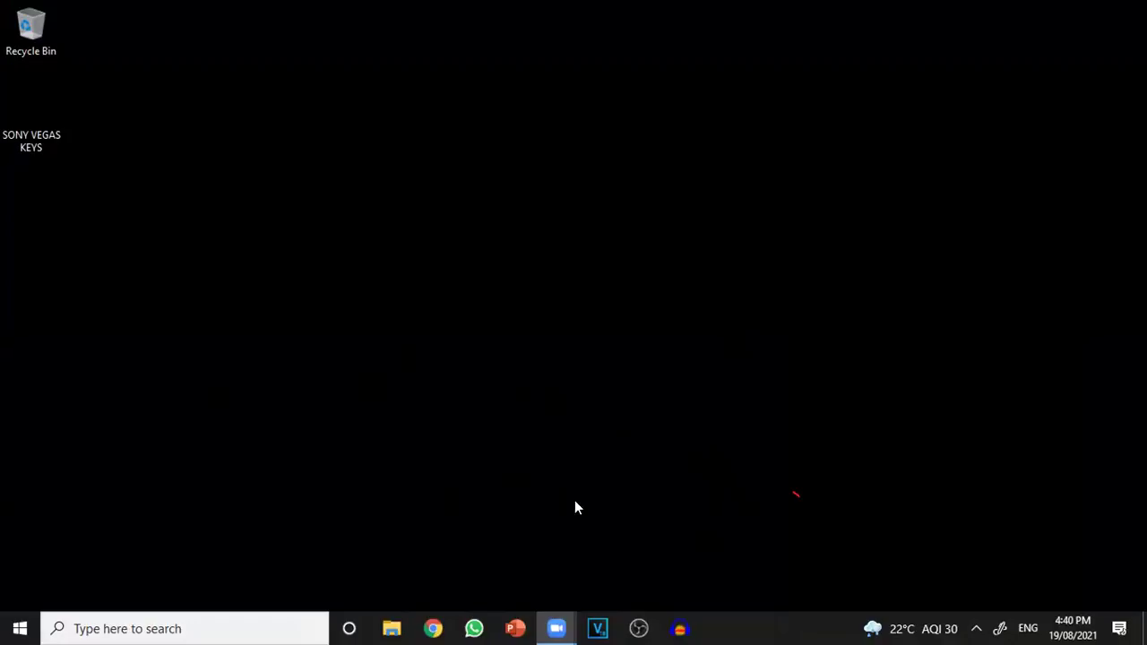
# Step: Refresh the desktop three times from its context menu
pyautogui.rightClick(514, 607)
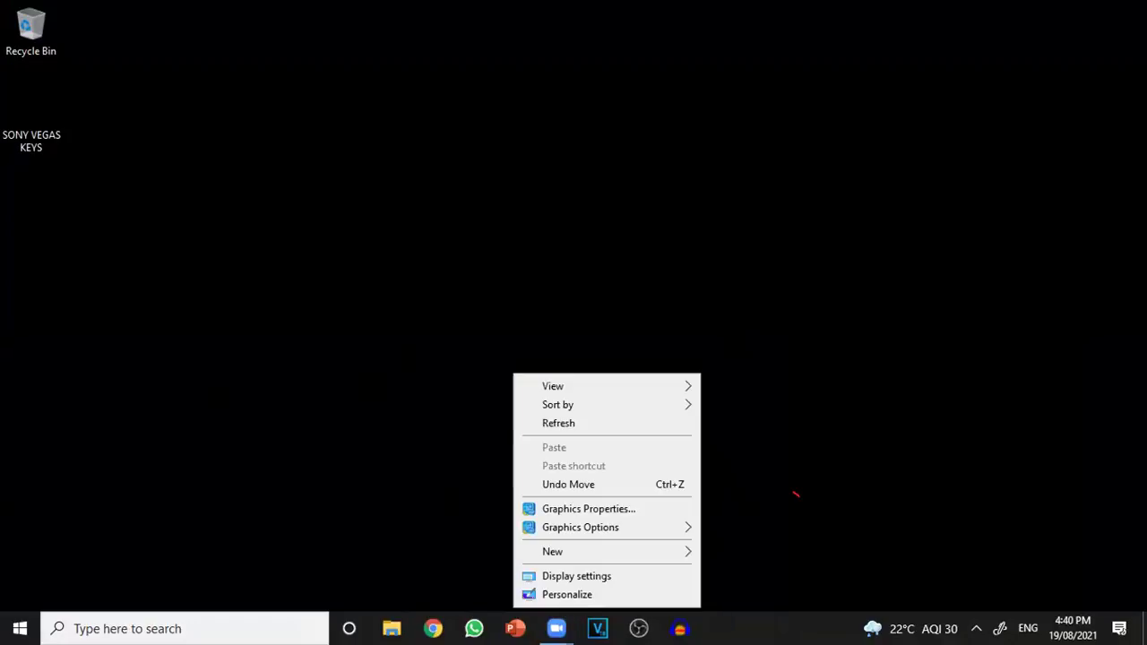
pyautogui.click(389, 268)
pyautogui.rightClick(367, 79)
pyautogui.click(308, 124)
pyautogui.rightClick(302, 99)
pyautogui.click(246, 149)
pyautogui.rightClick(242, 123)
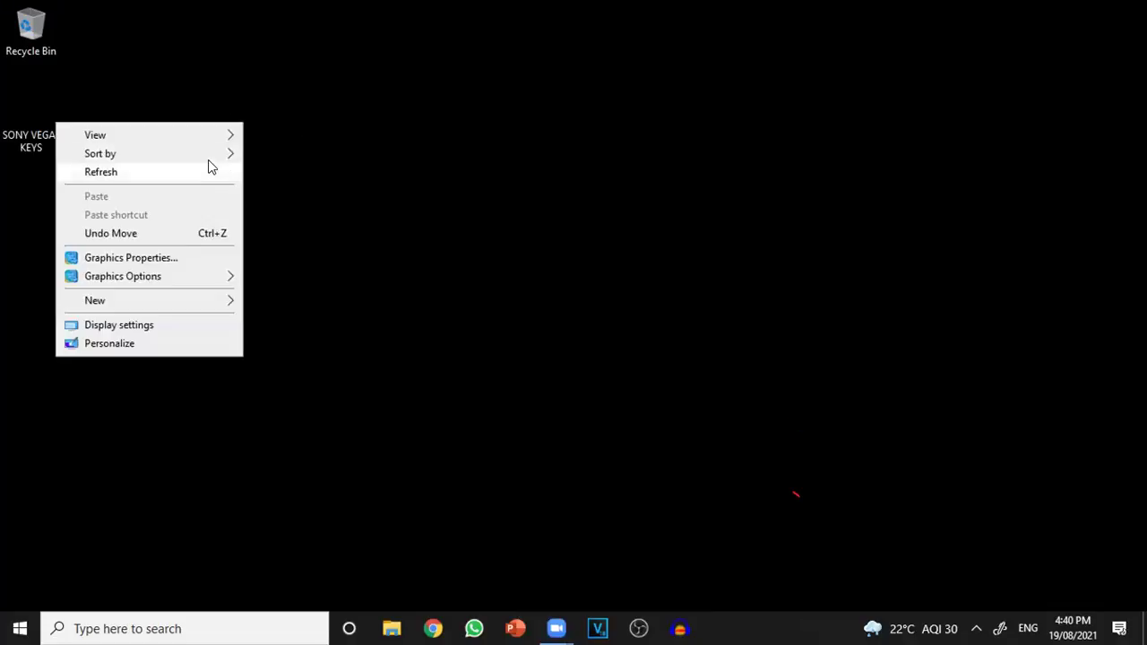
pyautogui.click(152, 173)
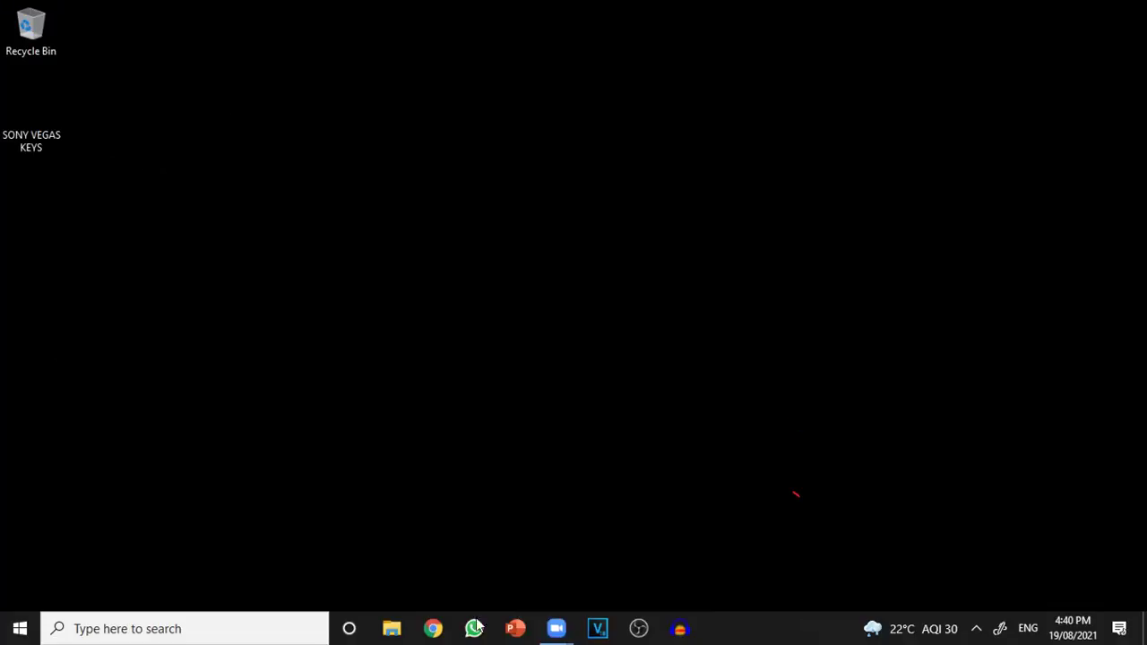
# Step: Search for CONTROL PANEL, open it, and go to Uninstall a program
pyautogui.click(179, 628)
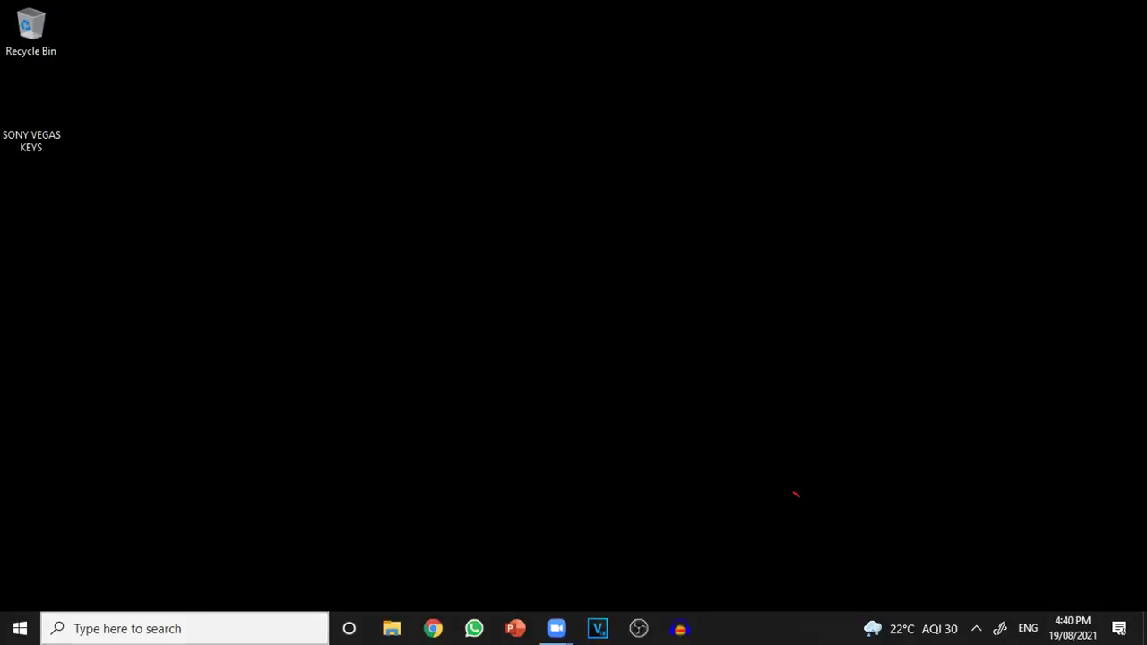
pyautogui.write('CONTRO')
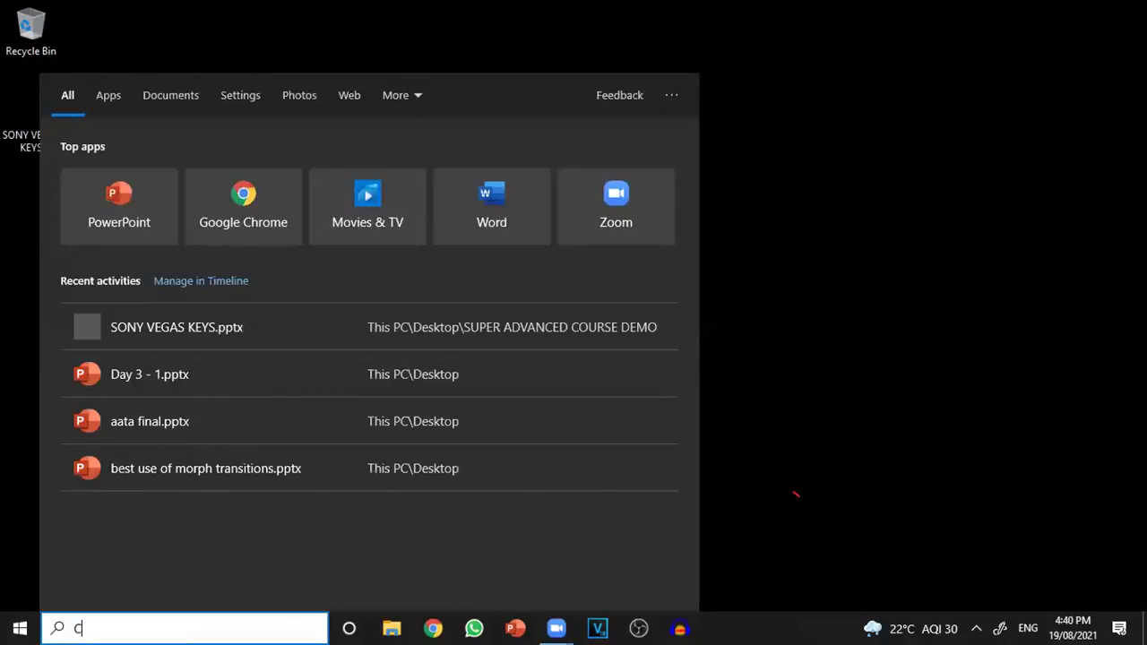
pyautogui.write('L PANEL')
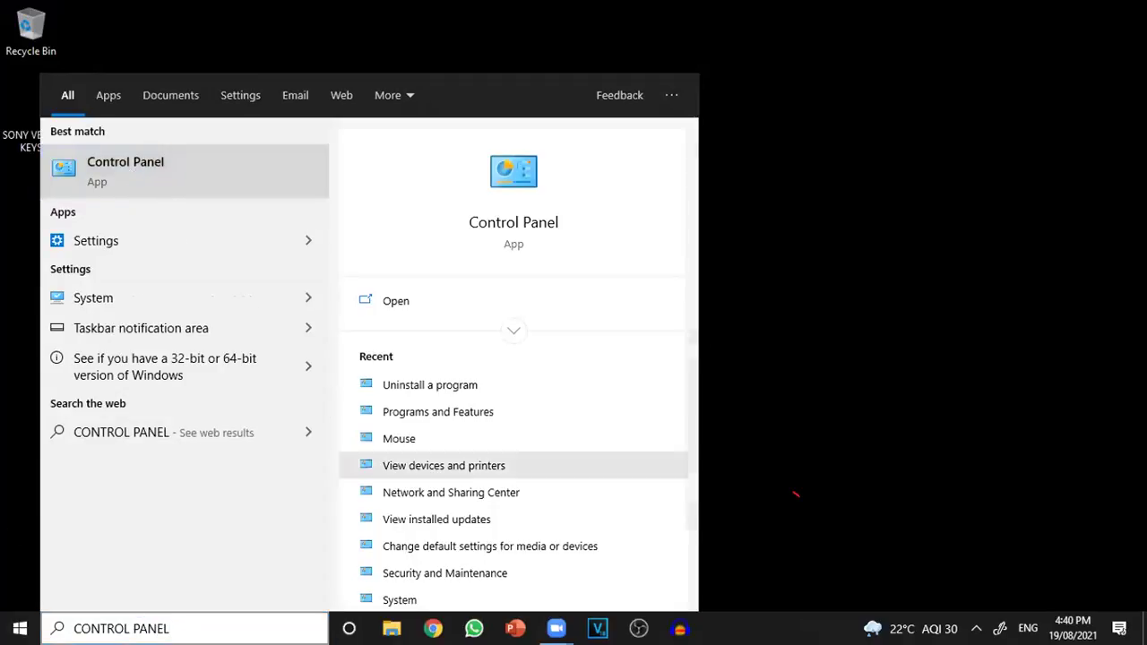
pyautogui.press('Return')
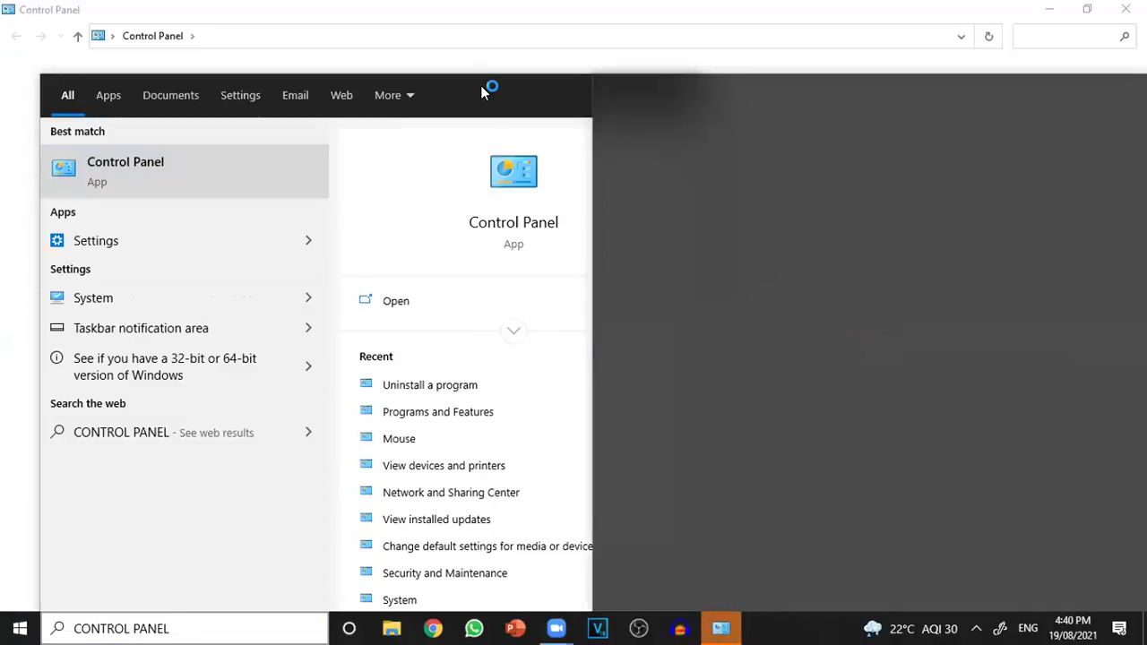
pyautogui.click(401, 384)
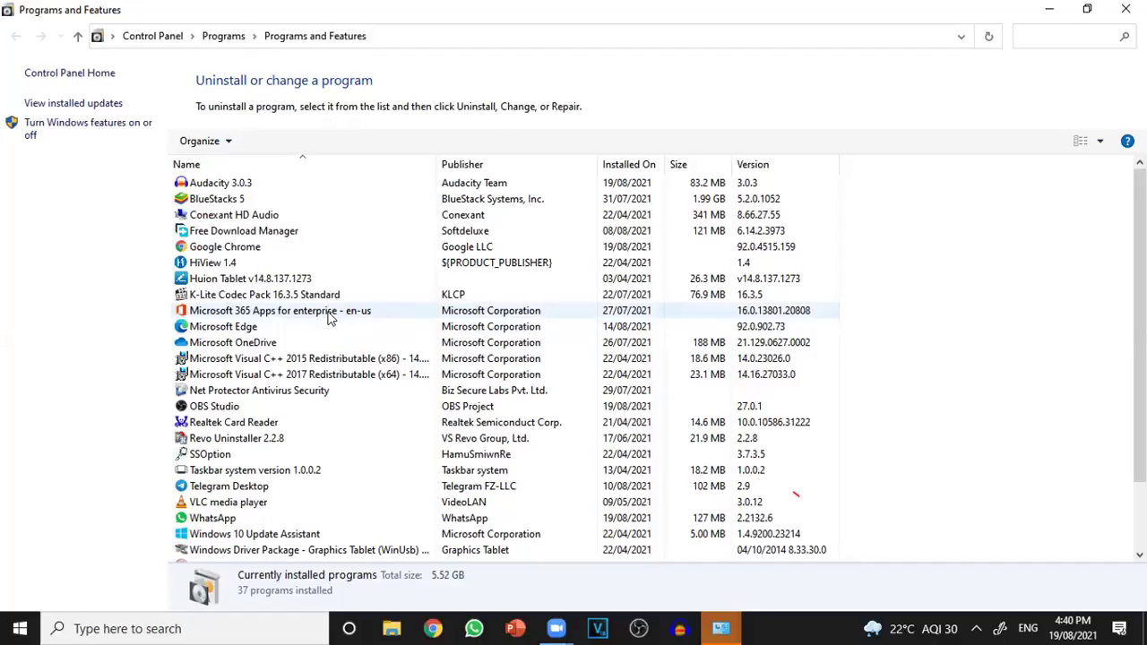
# Step: Uninstall Microsoft 365 Apps for enterprise, approving the UAC prompt and confirming the removal
pyautogui.click(213, 313)
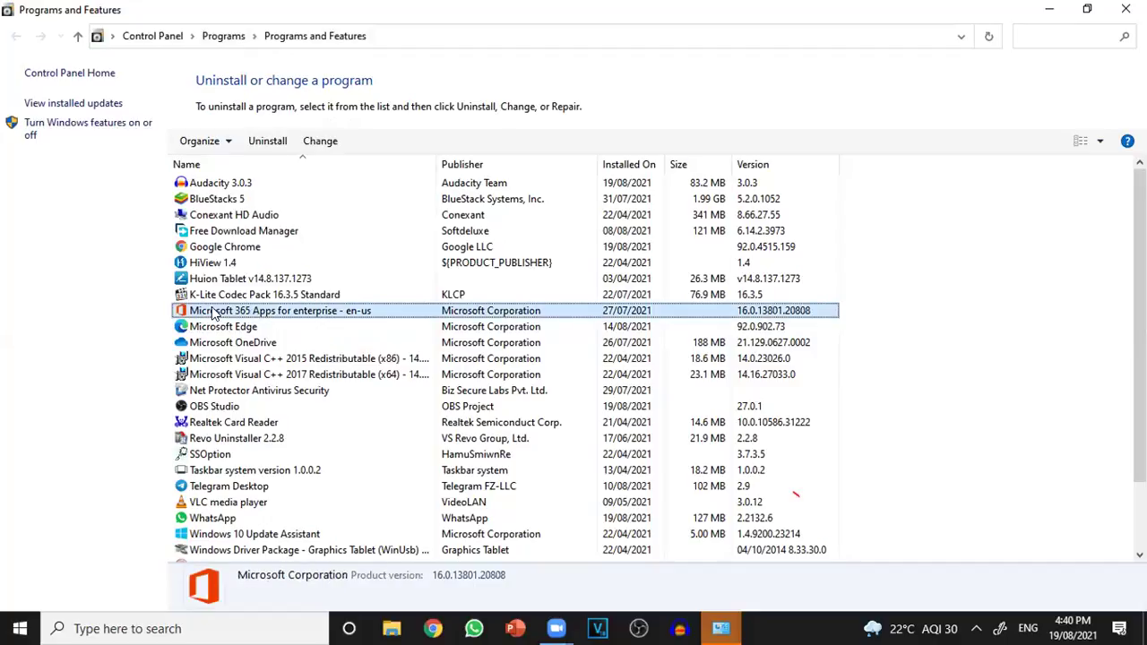
pyautogui.click(266, 144)
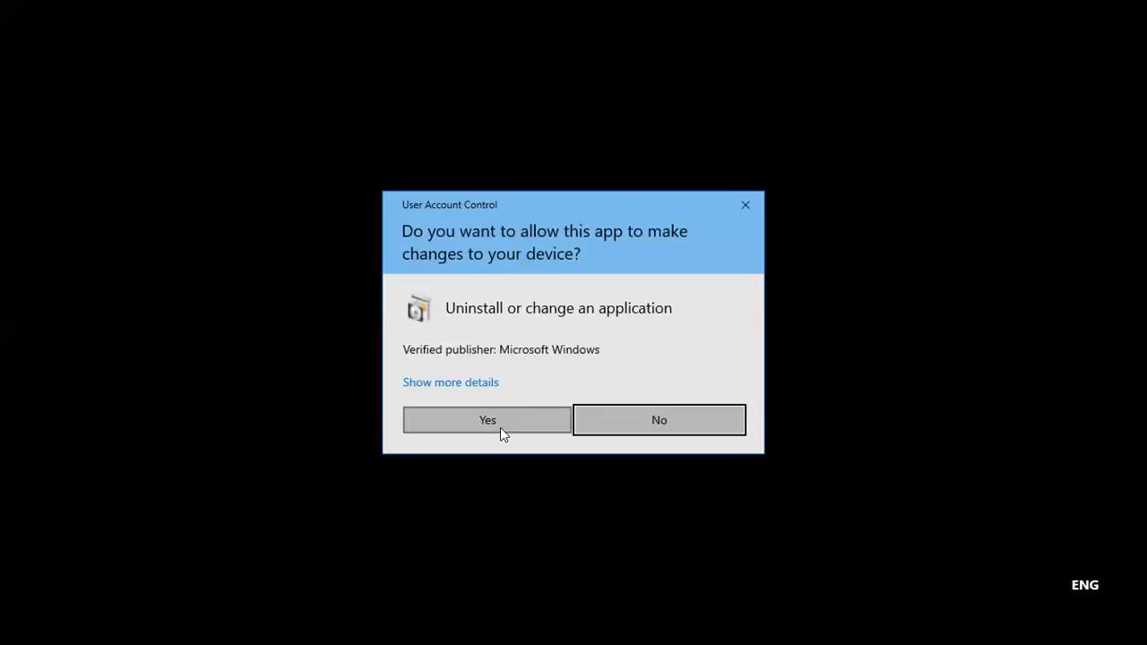
pyautogui.click(501, 429)
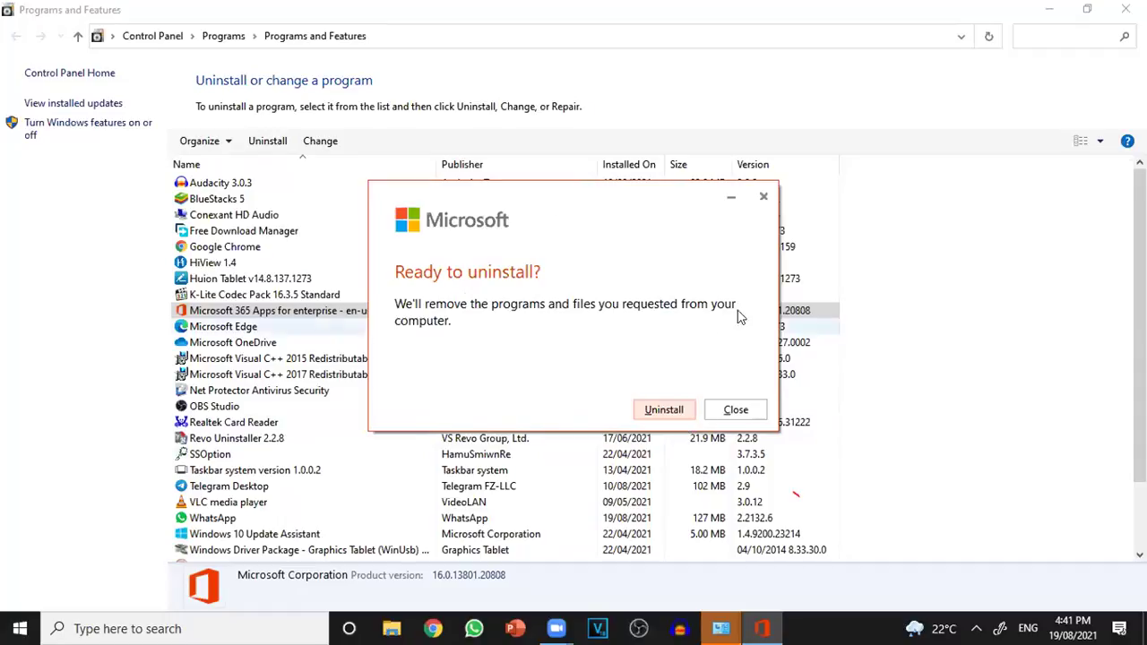
pyautogui.click(664, 411)
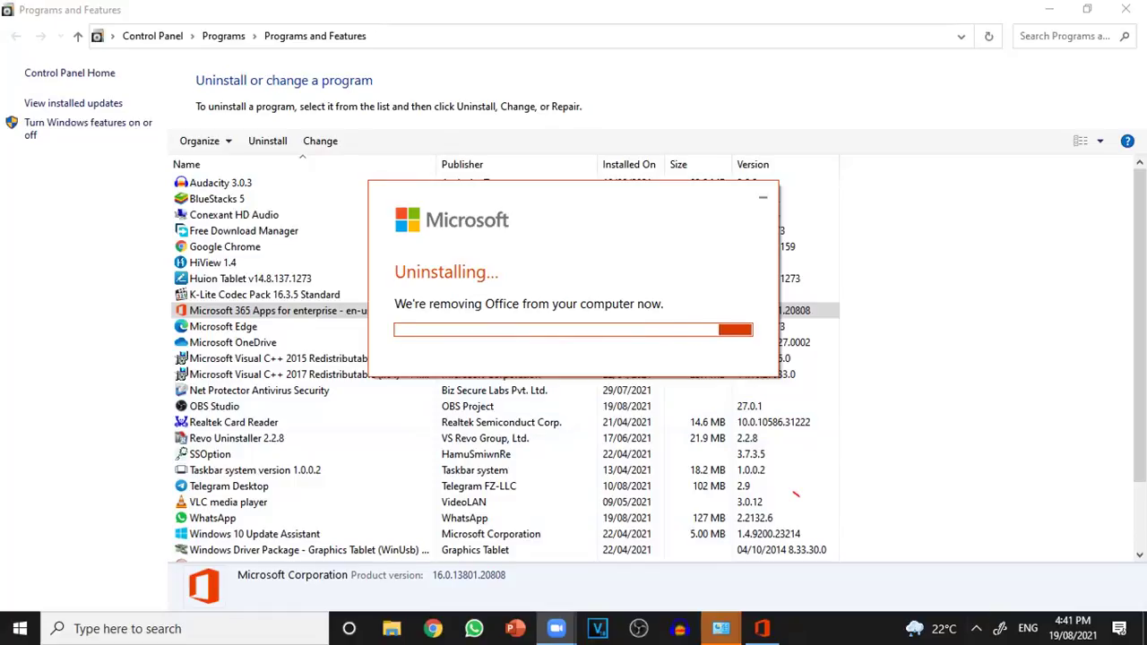
# Step: Close the Programs and Features and Control Panel windows, leaving only the Office uninstaller
pyautogui.moveTo(761, 628)
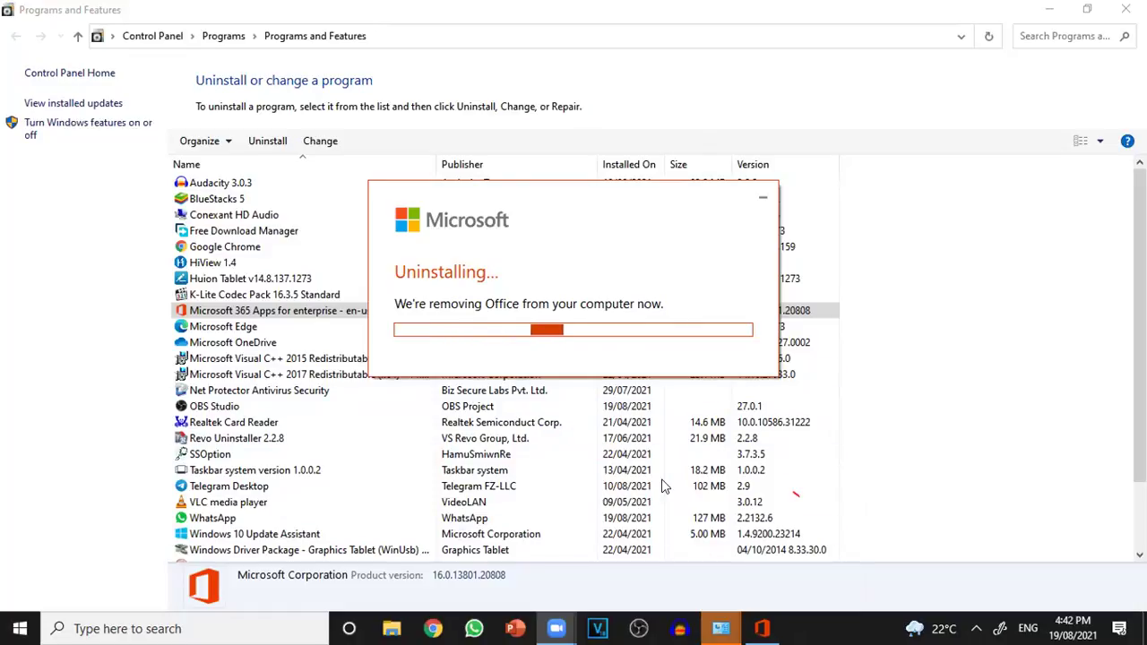
pyautogui.moveTo(721, 628)
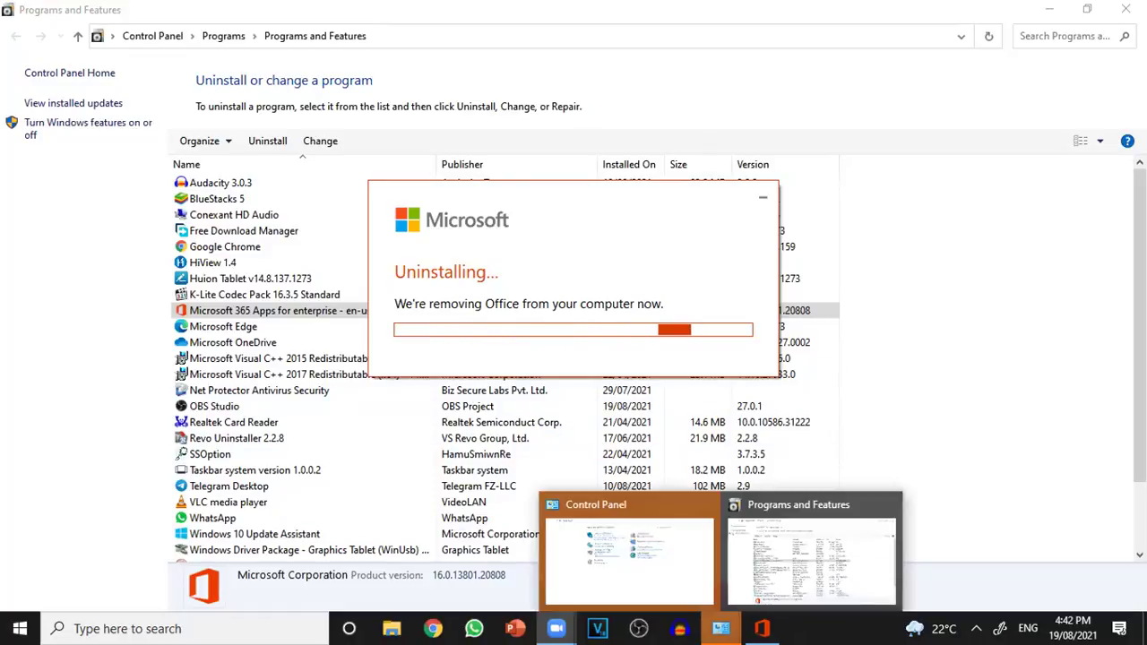
pyautogui.click(802, 566)
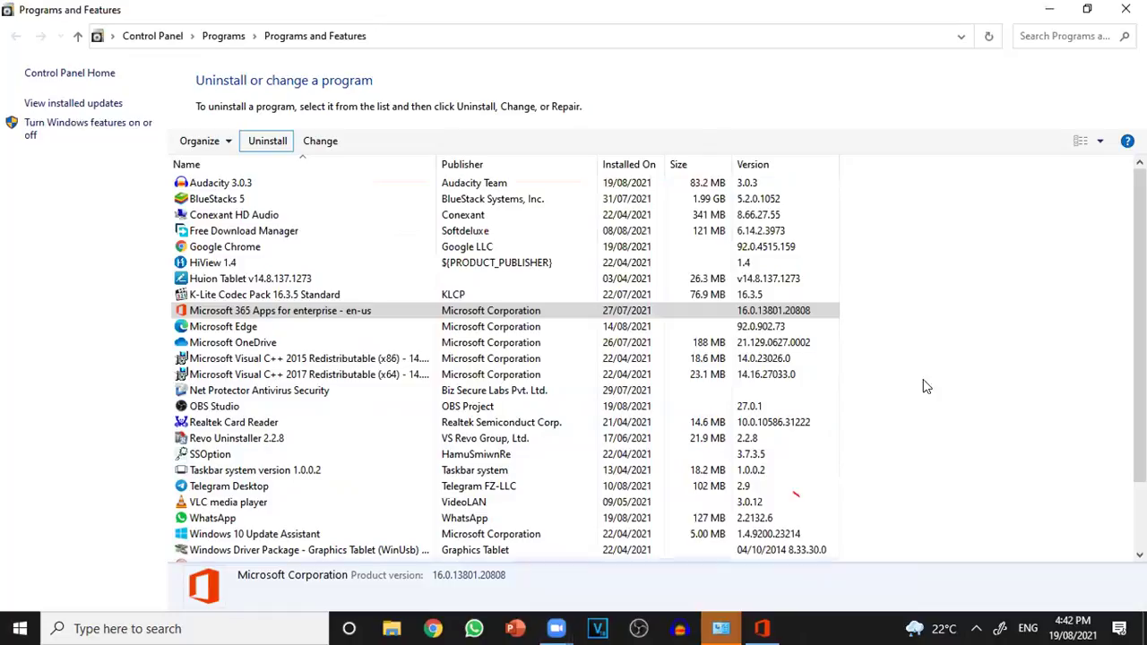
pyautogui.click(1125, 9)
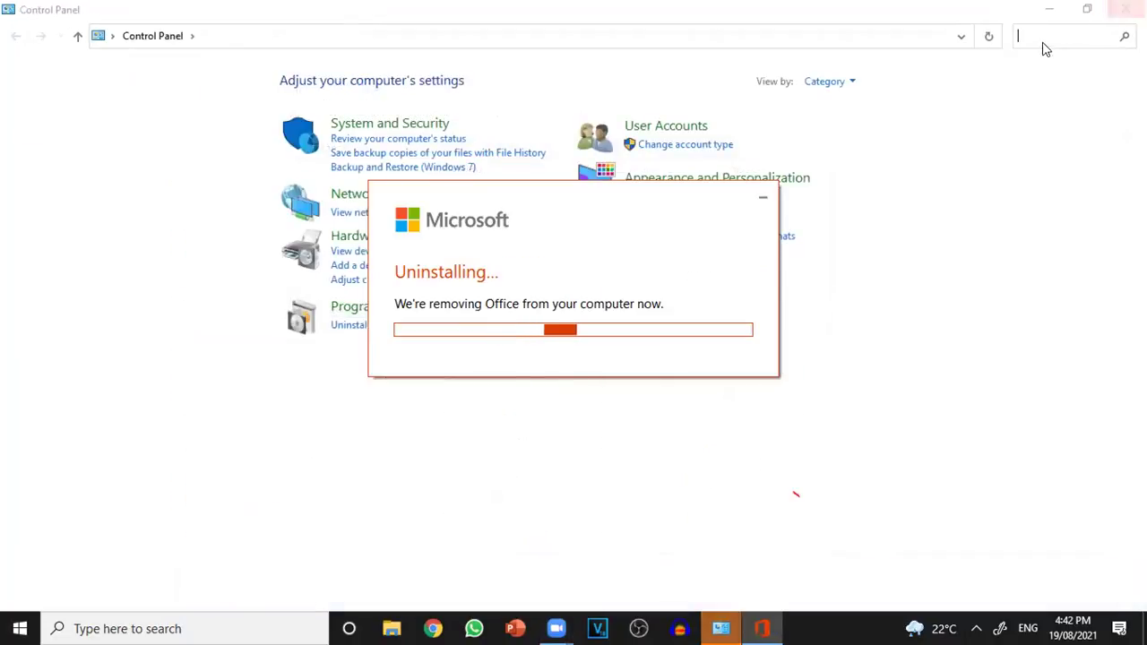
pyautogui.click(1125, 9)
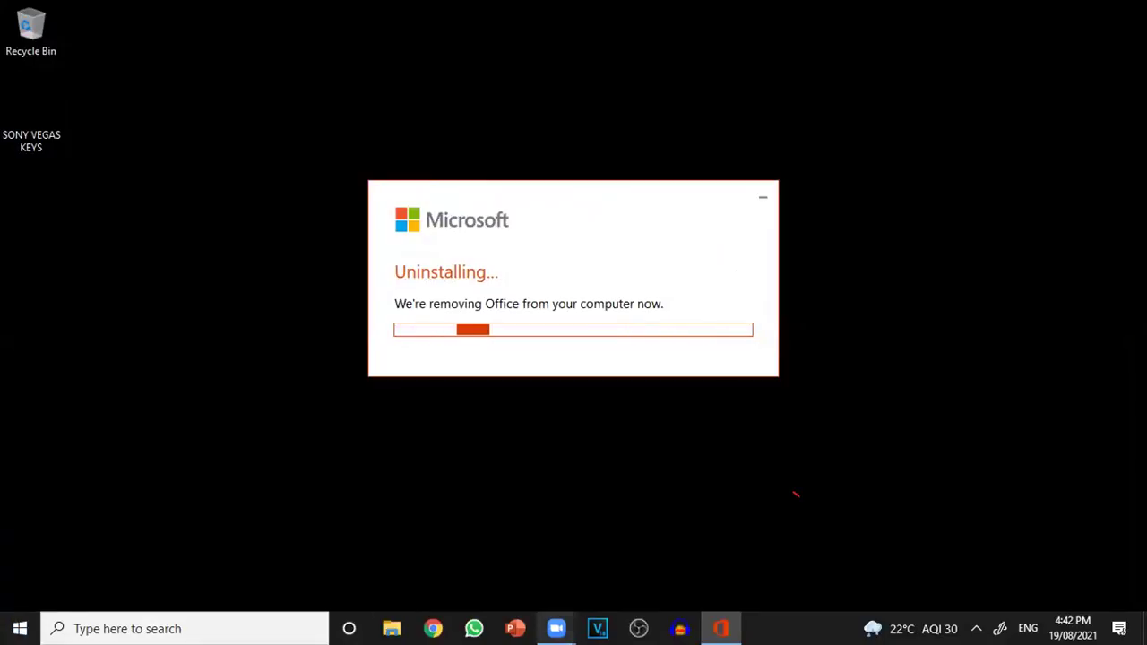
# Step: Let the Office removal run, then bring up PowerPoint's taskbar jump list
pyautogui.moveTo(556, 628)
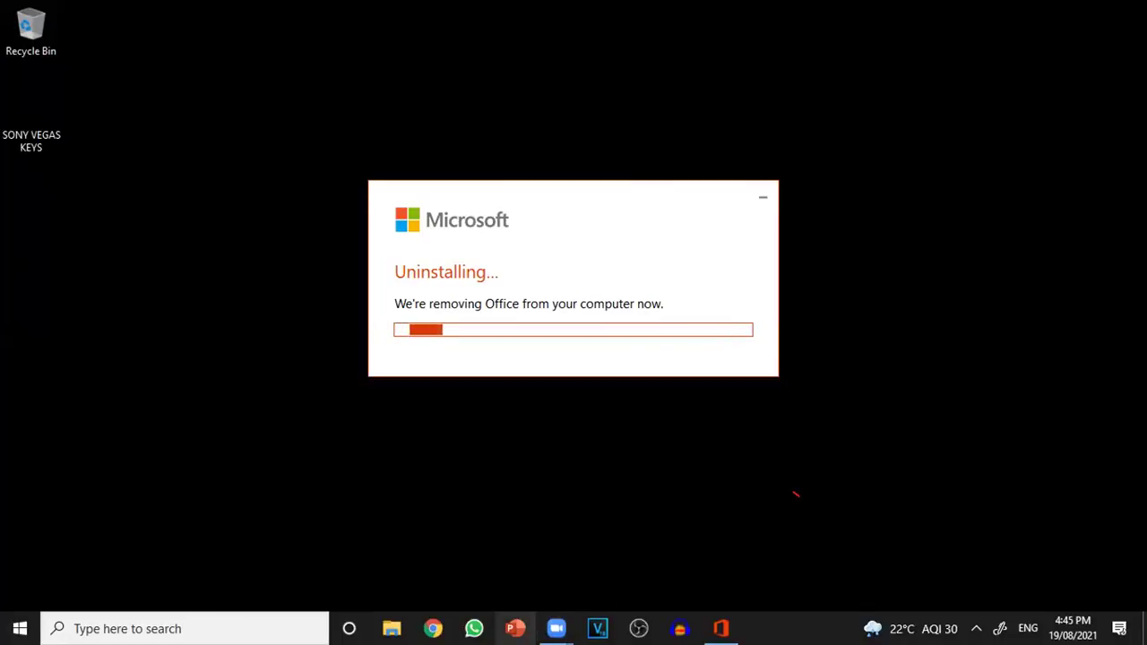
pyautogui.moveTo(557, 628)
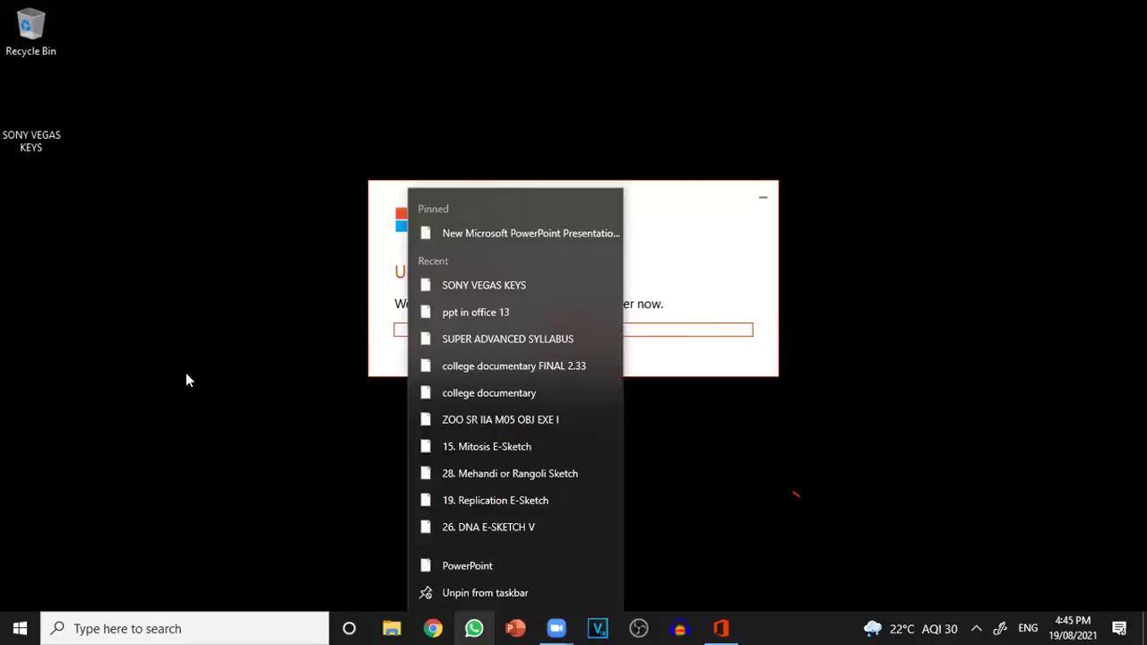
# Step: Unpin PowerPoint from the taskbar
pyautogui.click(463, 592)
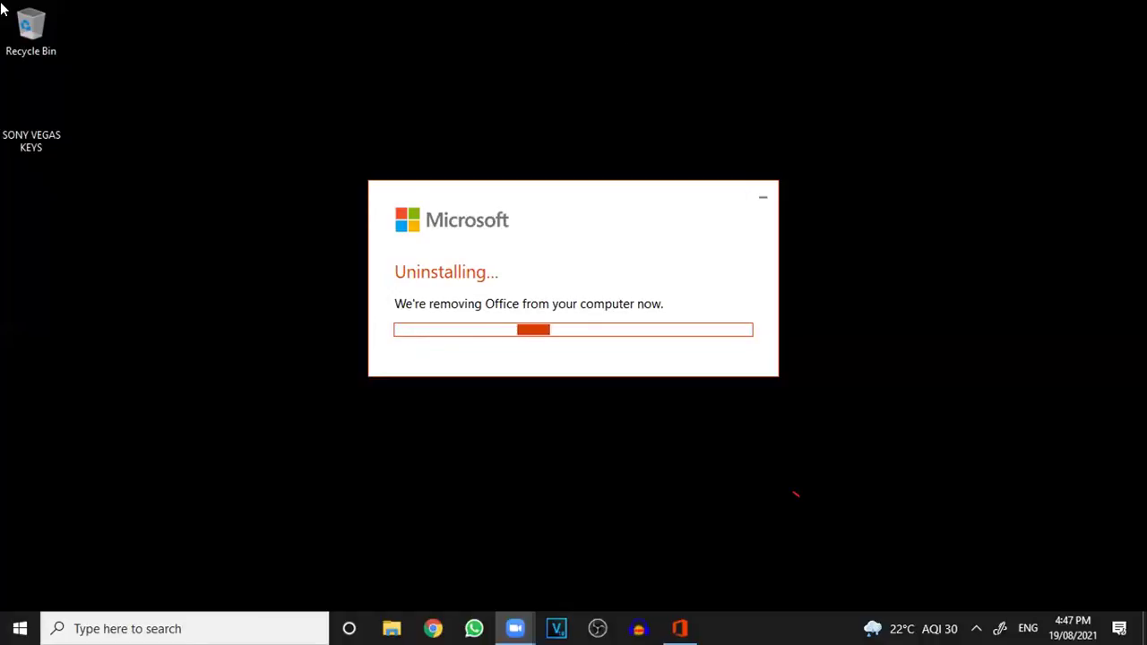
# Step: Drag the Office uninstall progress window to the left side of the desktop
pyautogui.moveTo(4, 7); pyautogui.dragTo(132, 430)
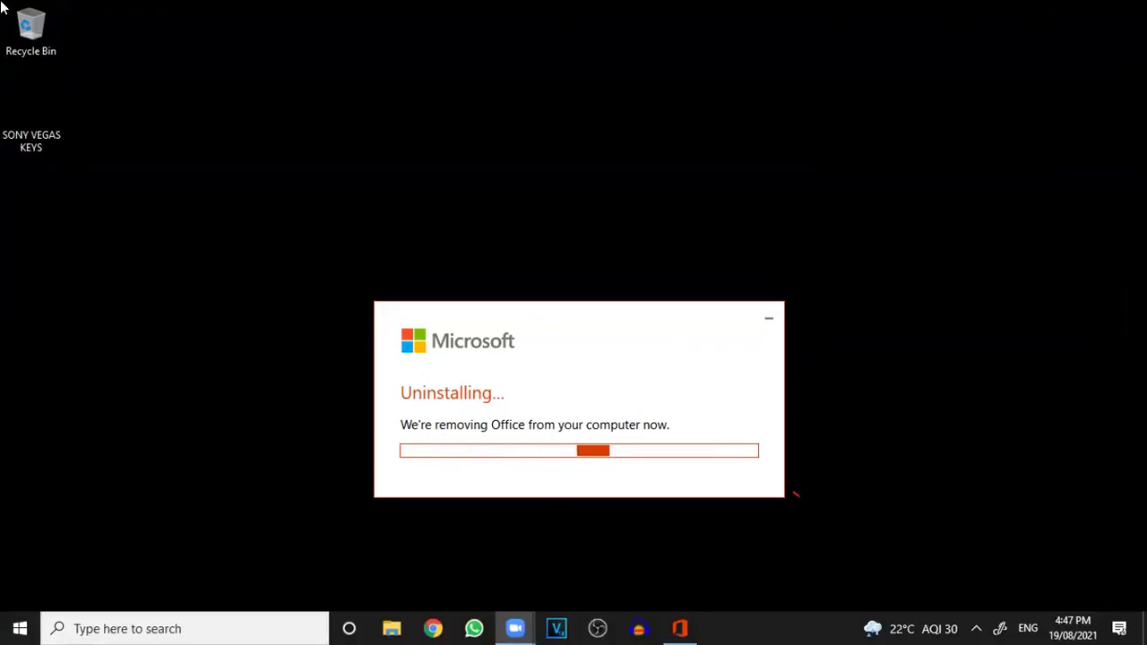
pyautogui.moveTo(0, 7); pyautogui.dragTo(159, 551)
pyautogui.moveTo(1146, 613); pyautogui.dragTo(4, 6)
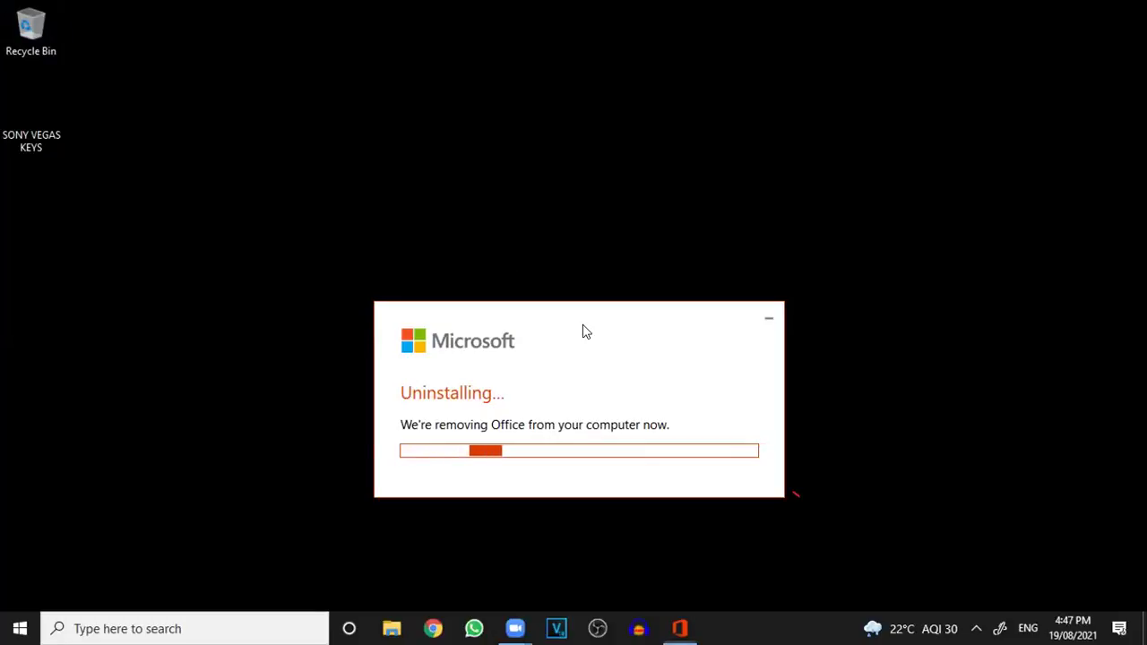
pyautogui.moveTo(582, 328); pyautogui.dragTo(254, 266)
pyautogui.moveTo(699, 314); pyautogui.dragTo(1039, 642)
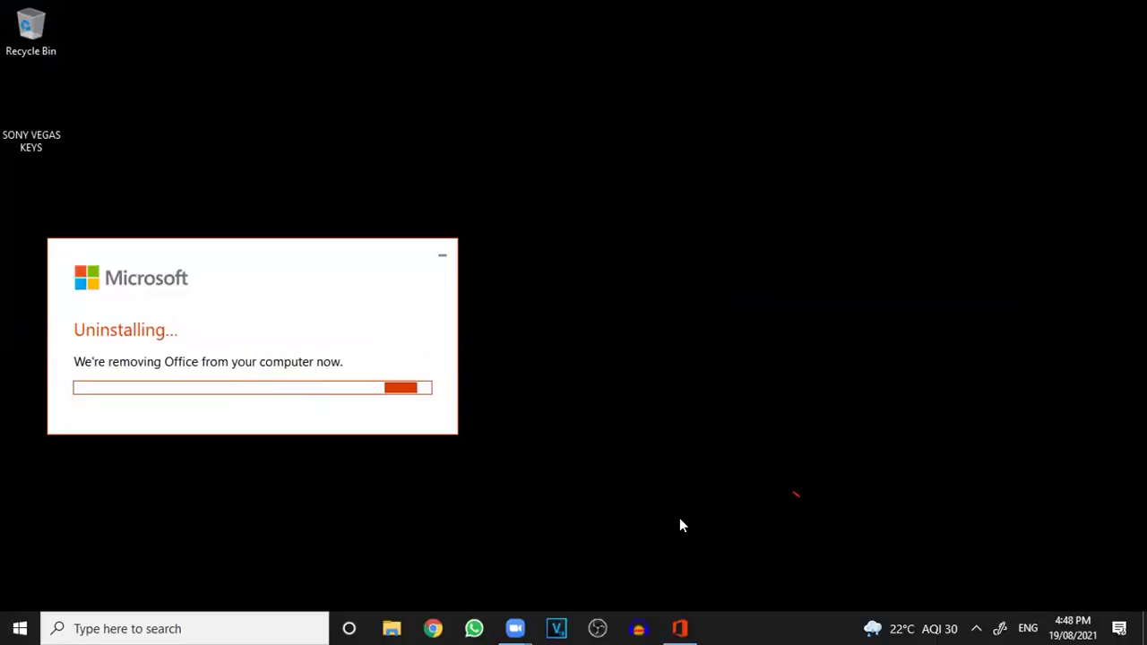
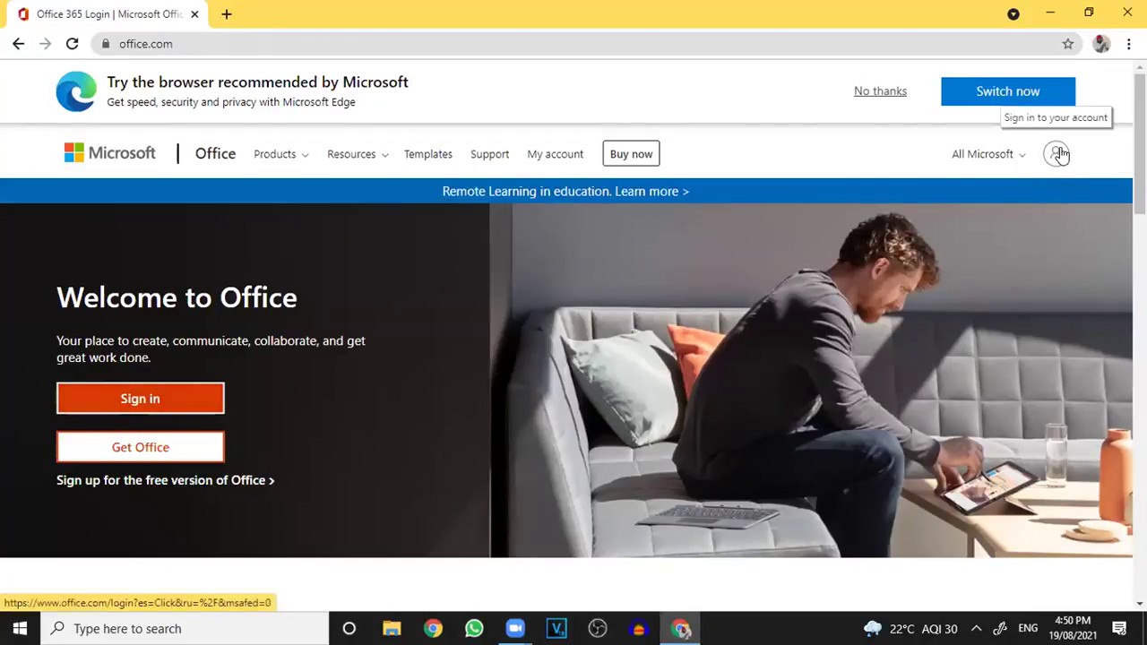
# Step: Open the Microsoft sign-in page from the account icon on office.com
pyautogui.click(1058, 154)
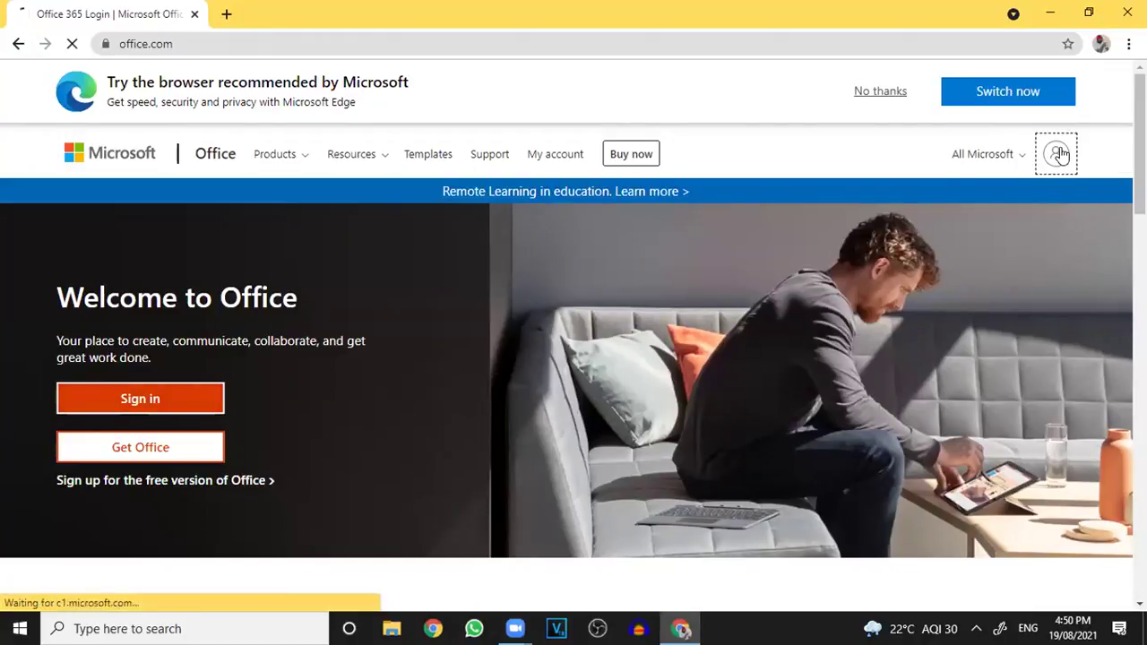
pyautogui.click(1011, 156)
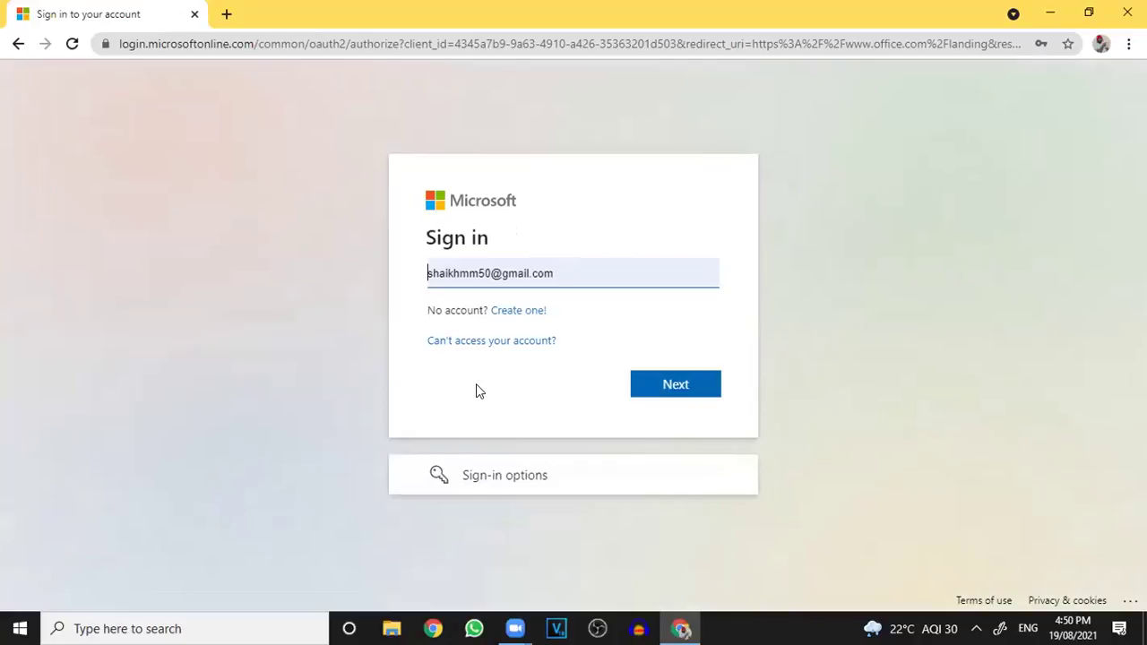
# Step: Dismiss the saved-login suggestions, view Sign-in options, then go back to the e-mail step
pyautogui.click(571, 272)
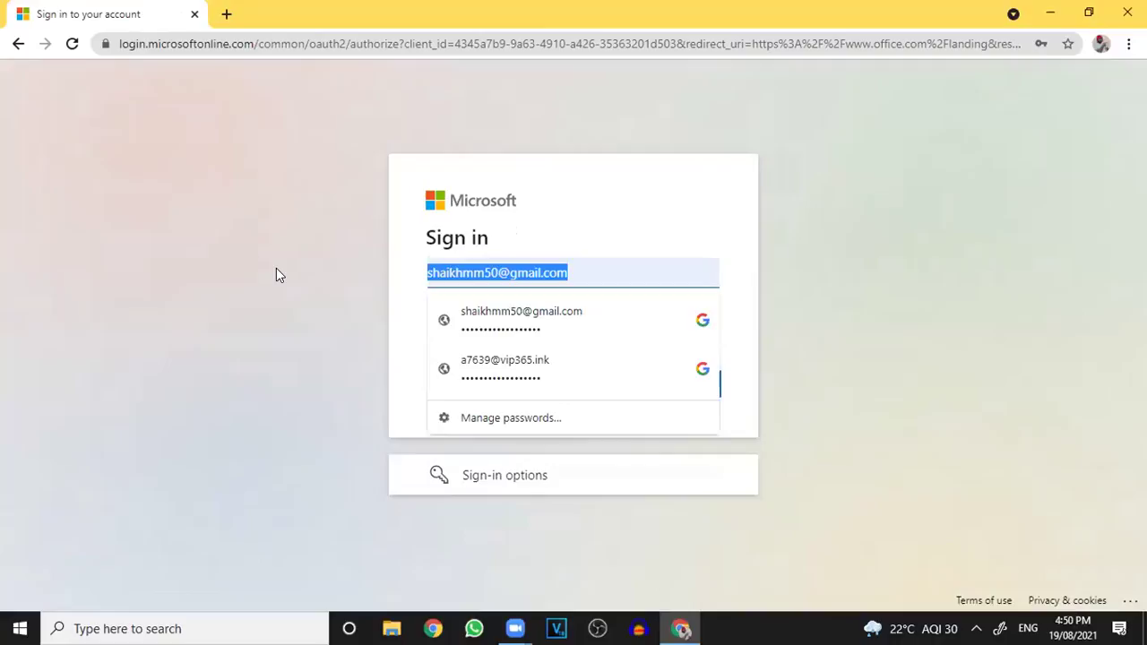
pyautogui.click(288, 310)
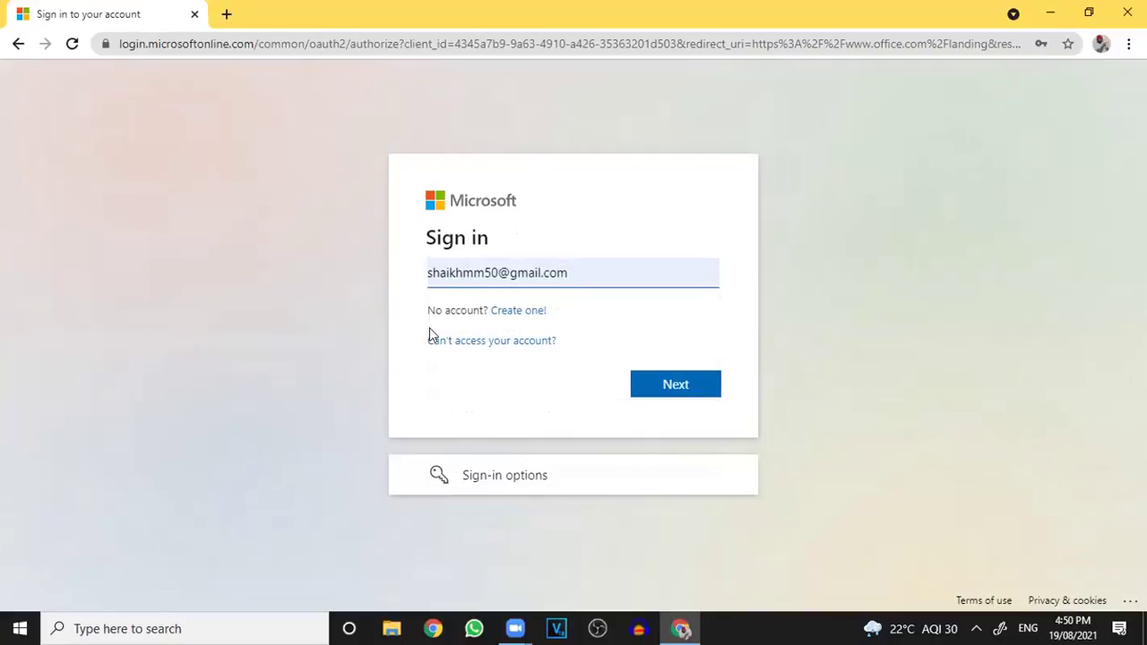
pyautogui.click(489, 477)
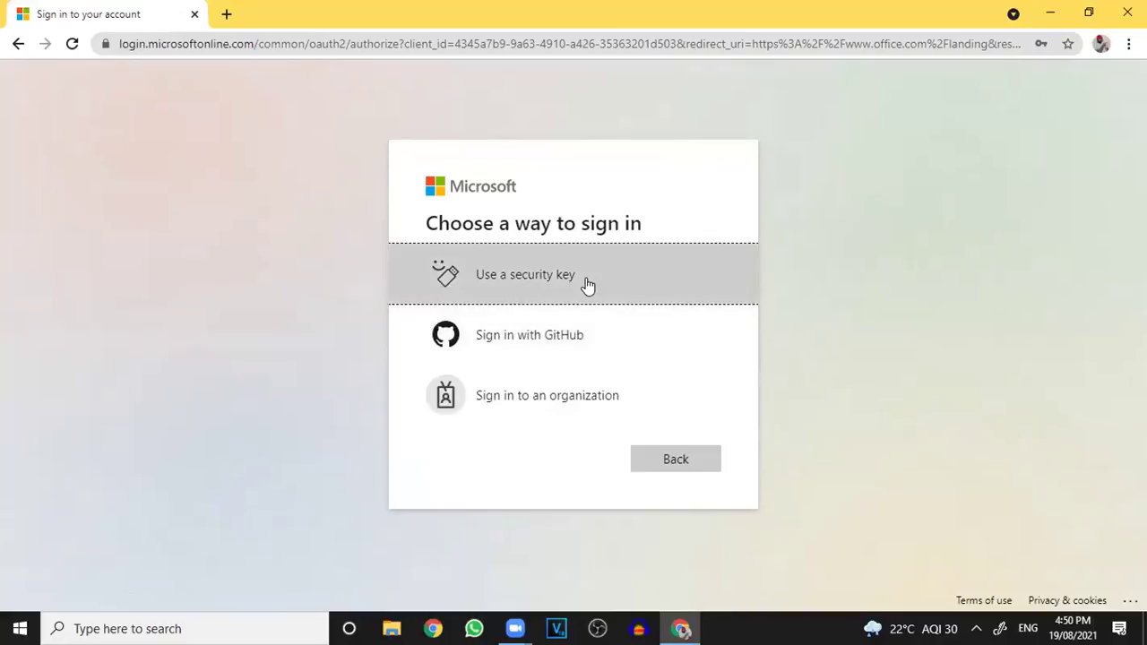
pyautogui.click(661, 468)
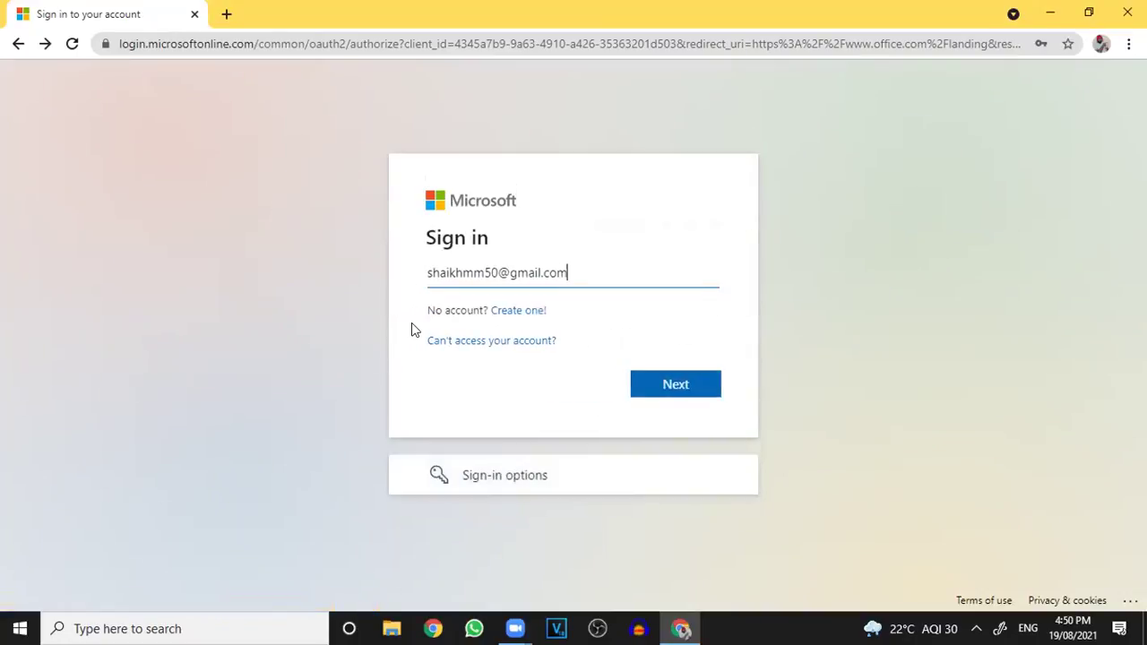
# Step: Select and delete the prefilled e-mail address, leaving the sign-in field empty
pyautogui.click(585, 263)
pyautogui.moveTo(576, 263); pyautogui.dragTo(306, 245)
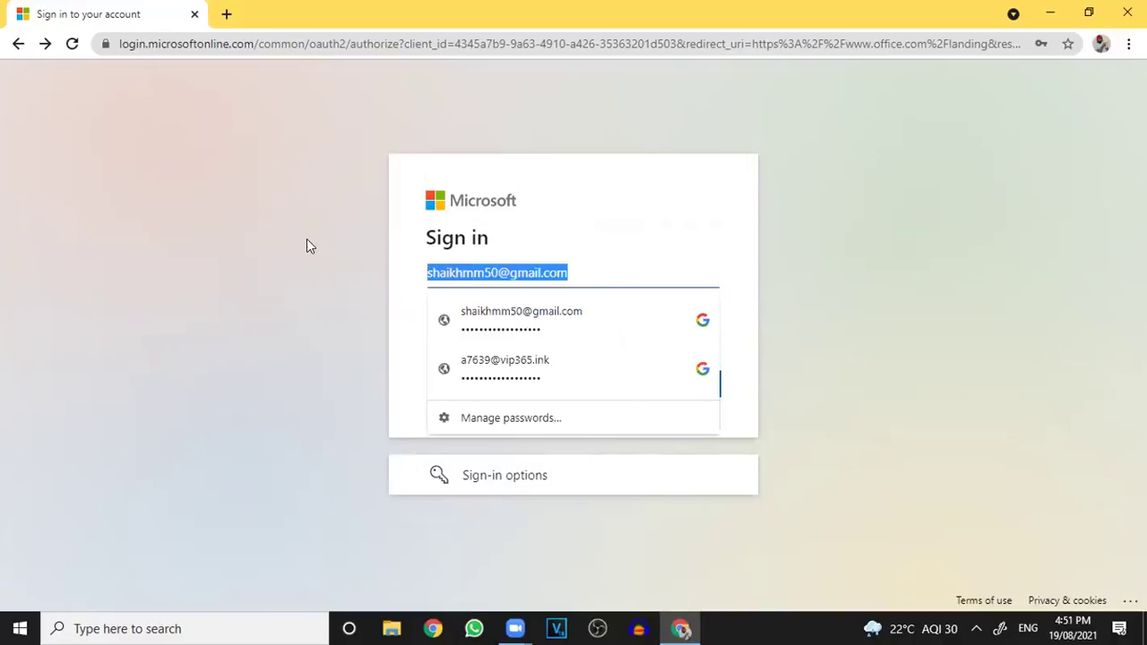
pyautogui.press('BackSpace')
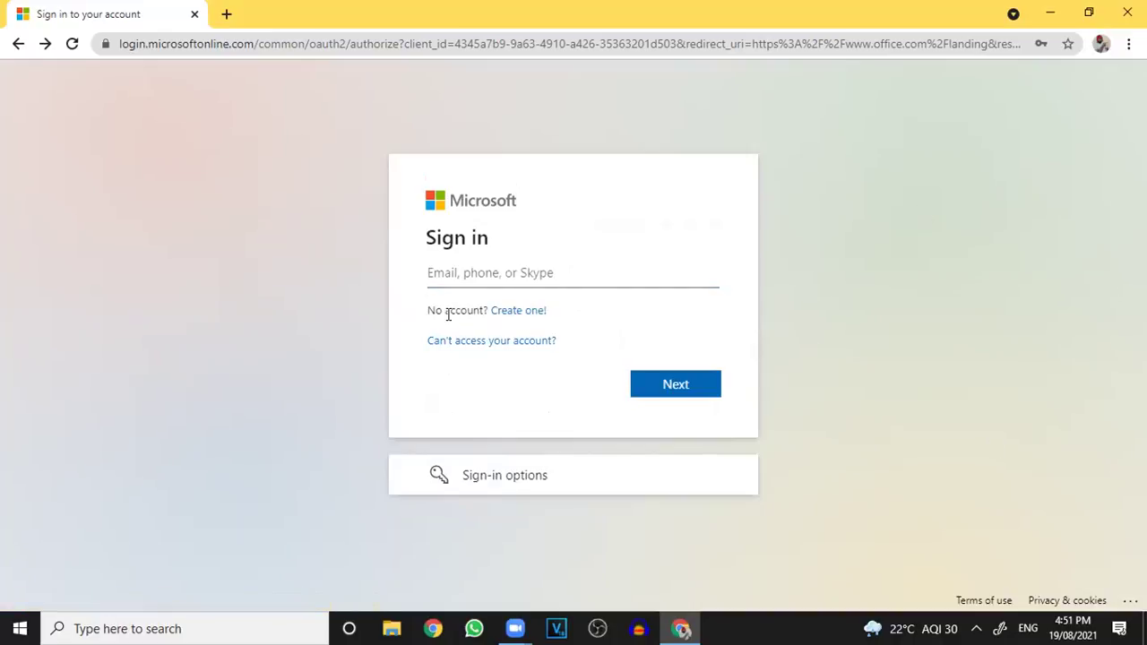
pyautogui.click(523, 314)
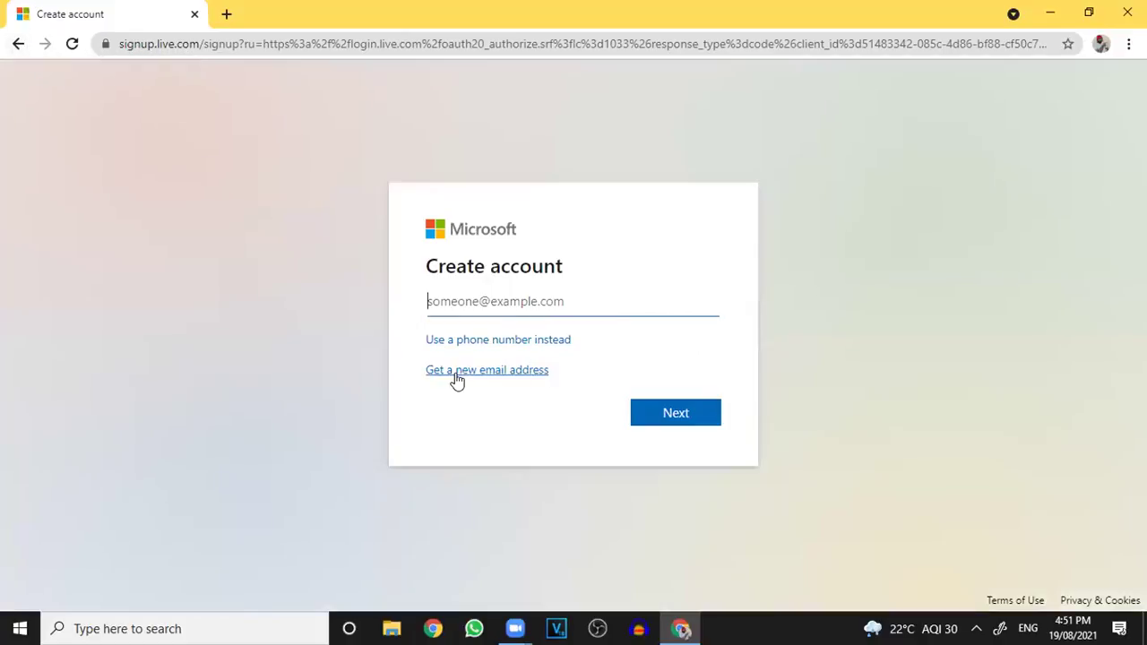
pyautogui.click(17, 45)
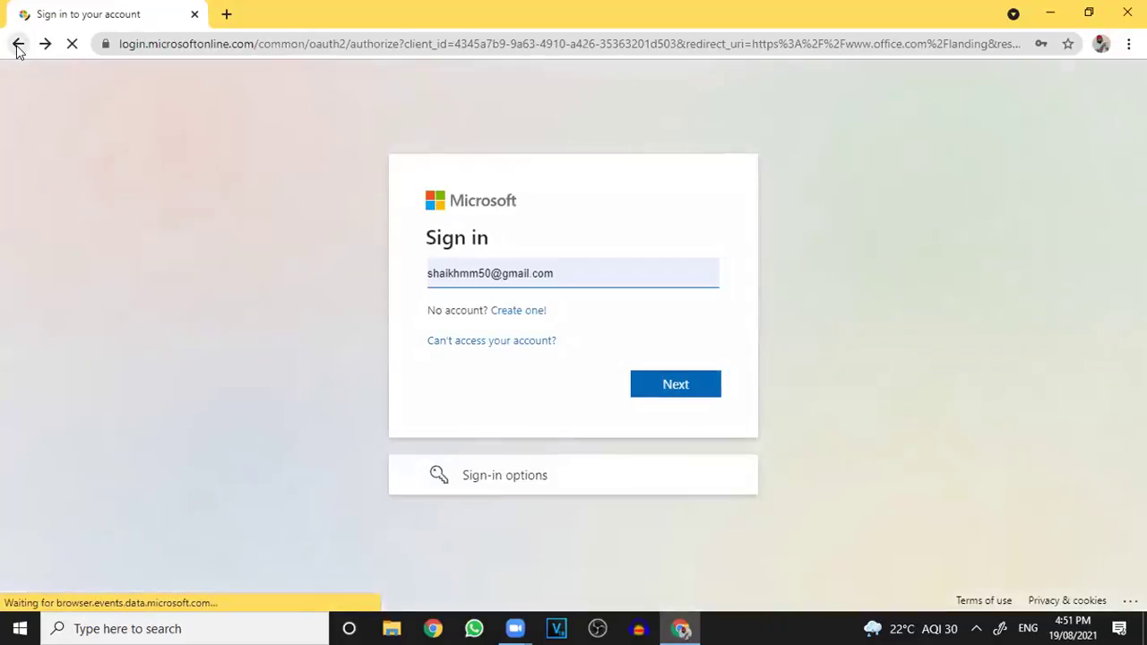
pyautogui.moveTo(551, 271); pyautogui.dragTo(304, 256)
pyautogui.click(594, 271)
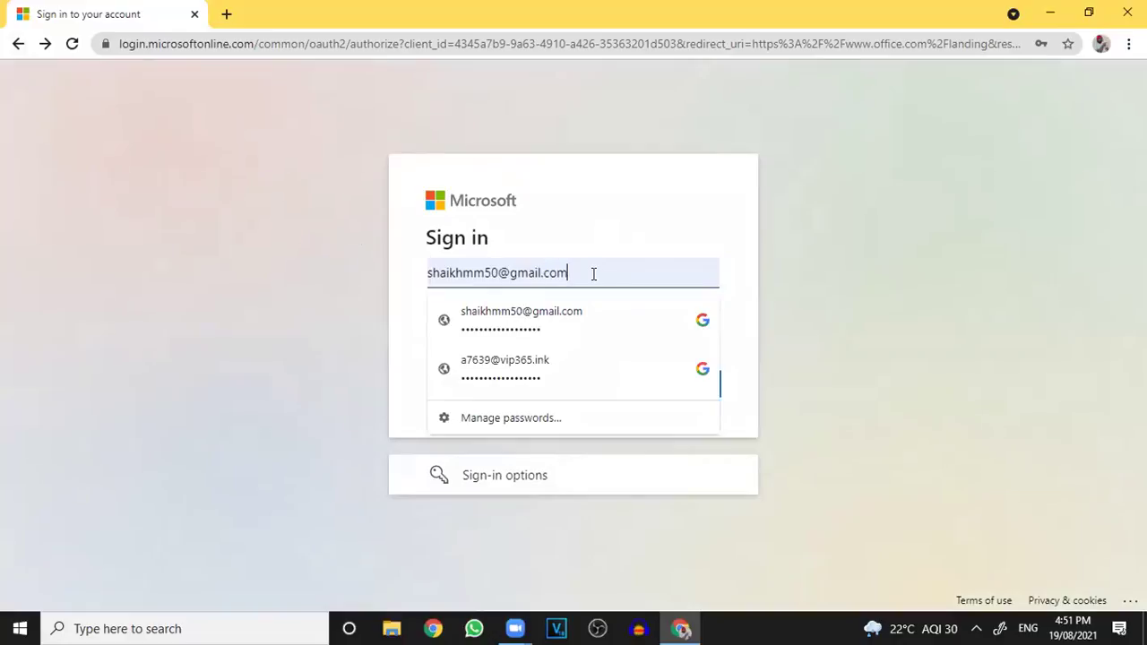
pyautogui.moveTo(570, 273); pyautogui.dragTo(354, 274)
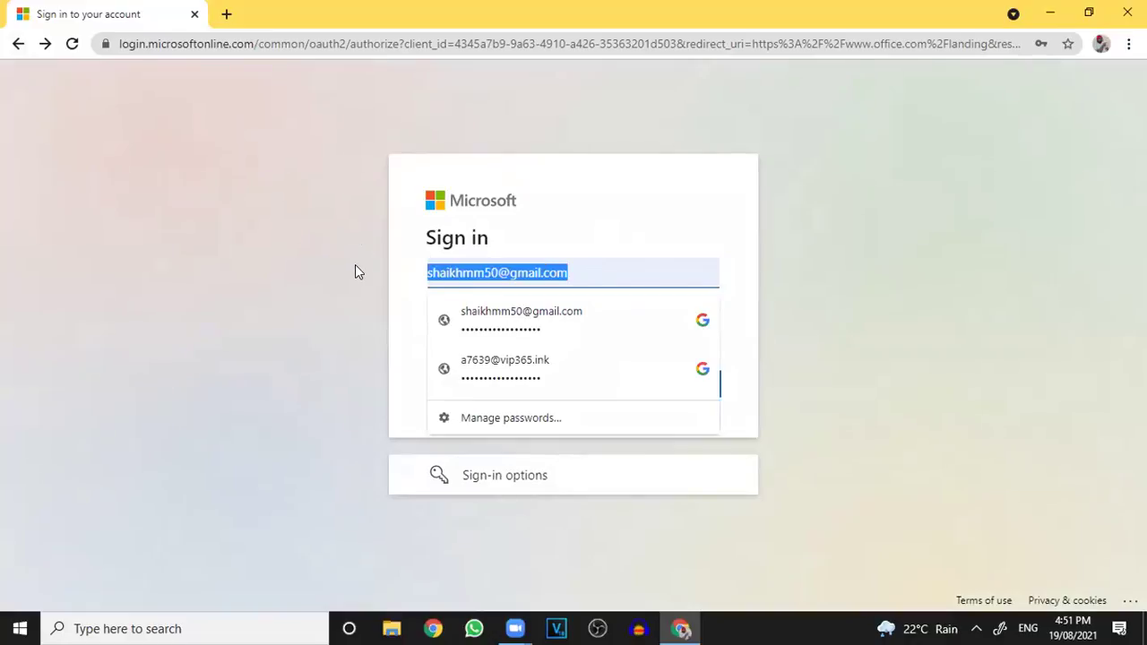
pyautogui.press('BackSpace')
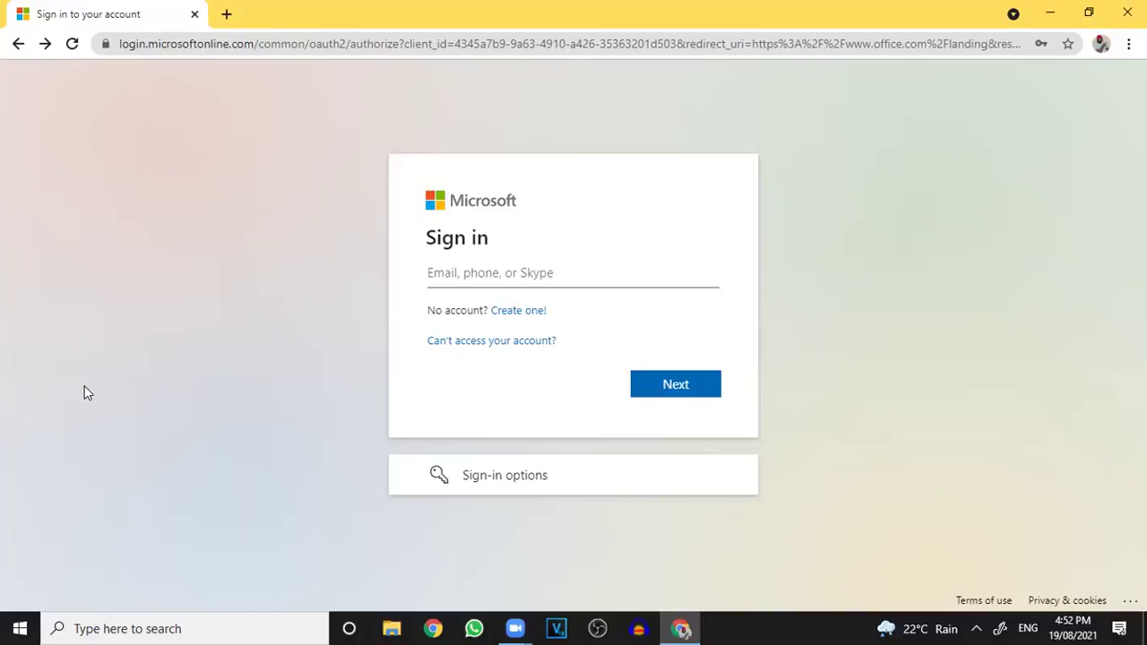
# Step: Enter the new account's e-mail address in the sign-in field and submit it with Next
pyautogui.click(450, 276)
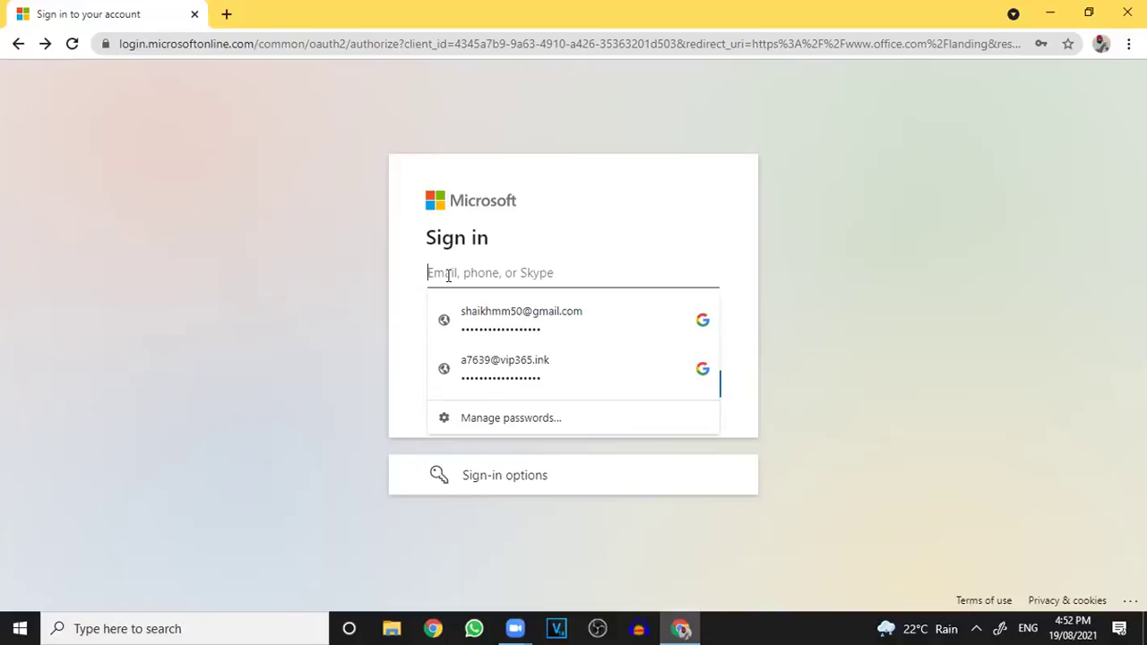
pyautogui.write('sa')
pyautogui.press('BackSpace')
pyautogui.press('BackSpace')
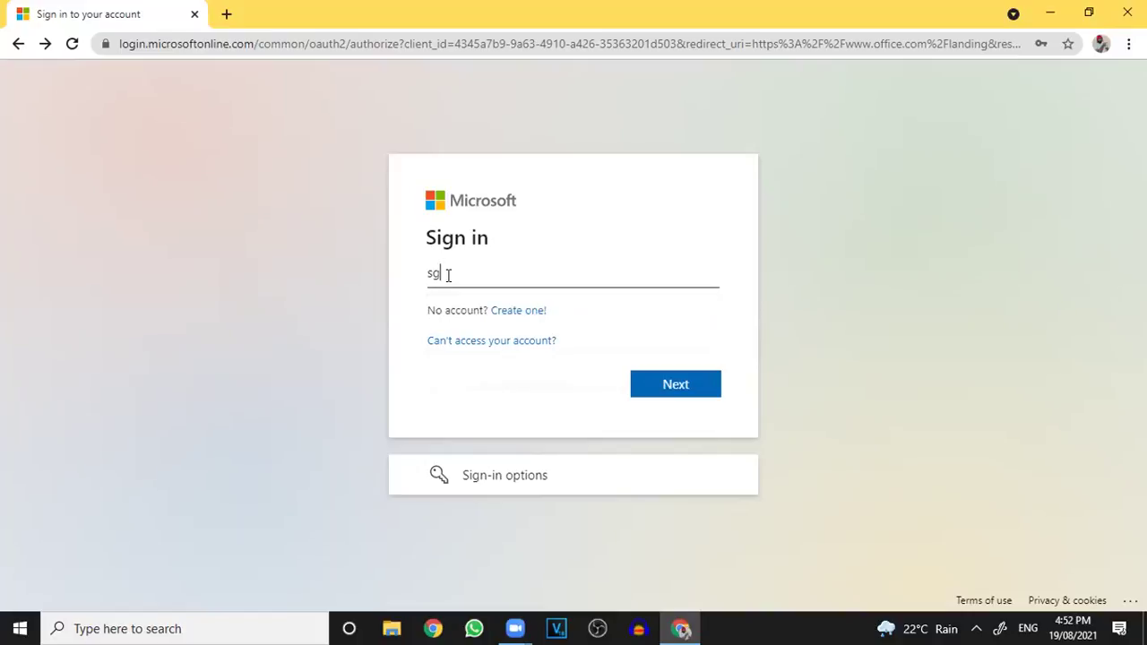
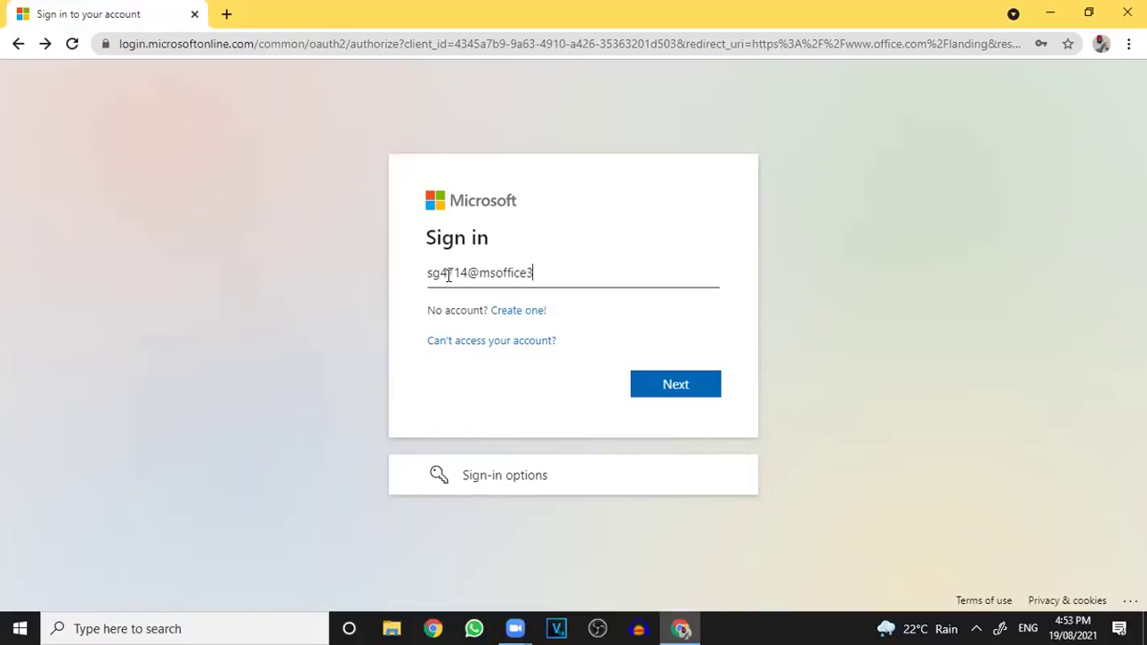
pyautogui.click(675, 387)
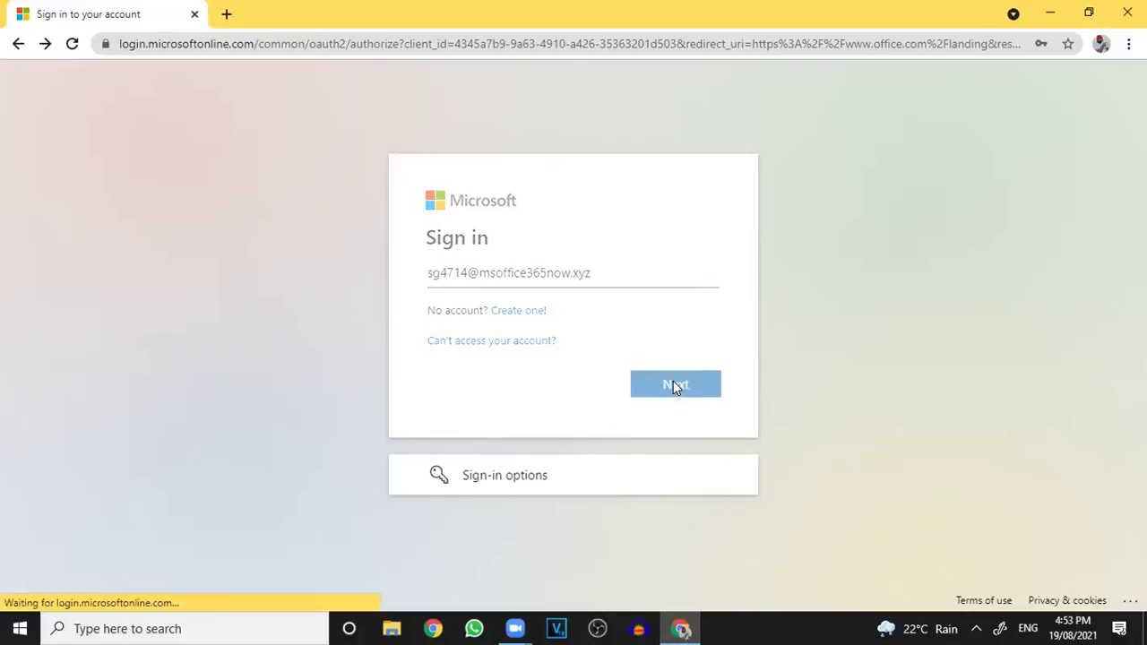
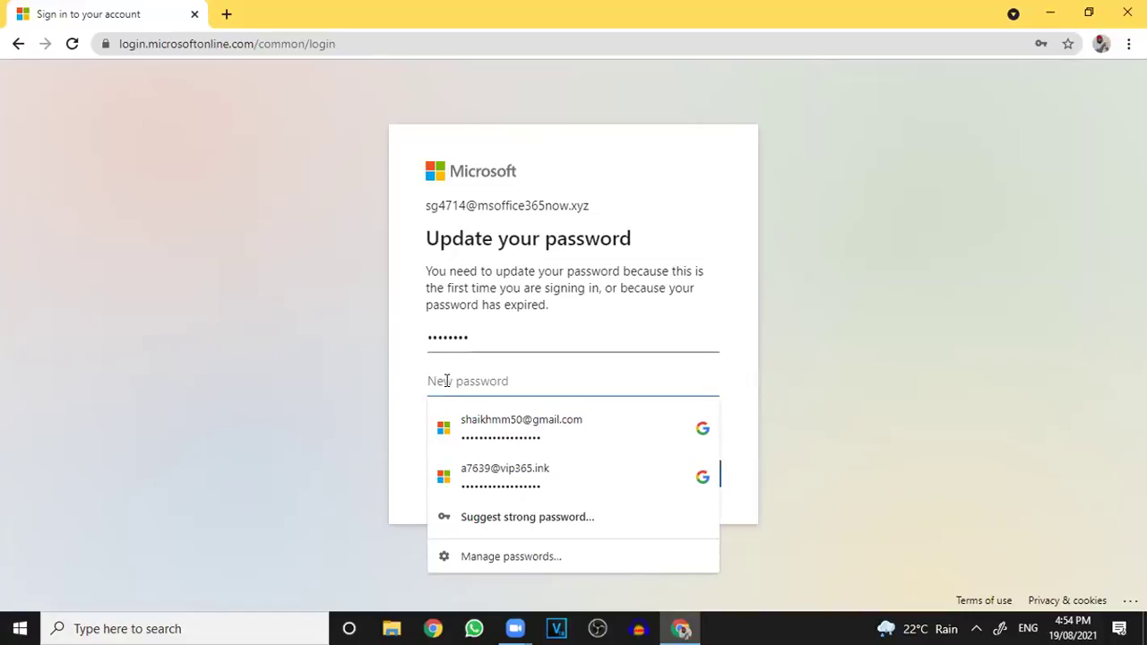
# Step: Begin typing the new account password into the New password field
pyautogui.write('••')
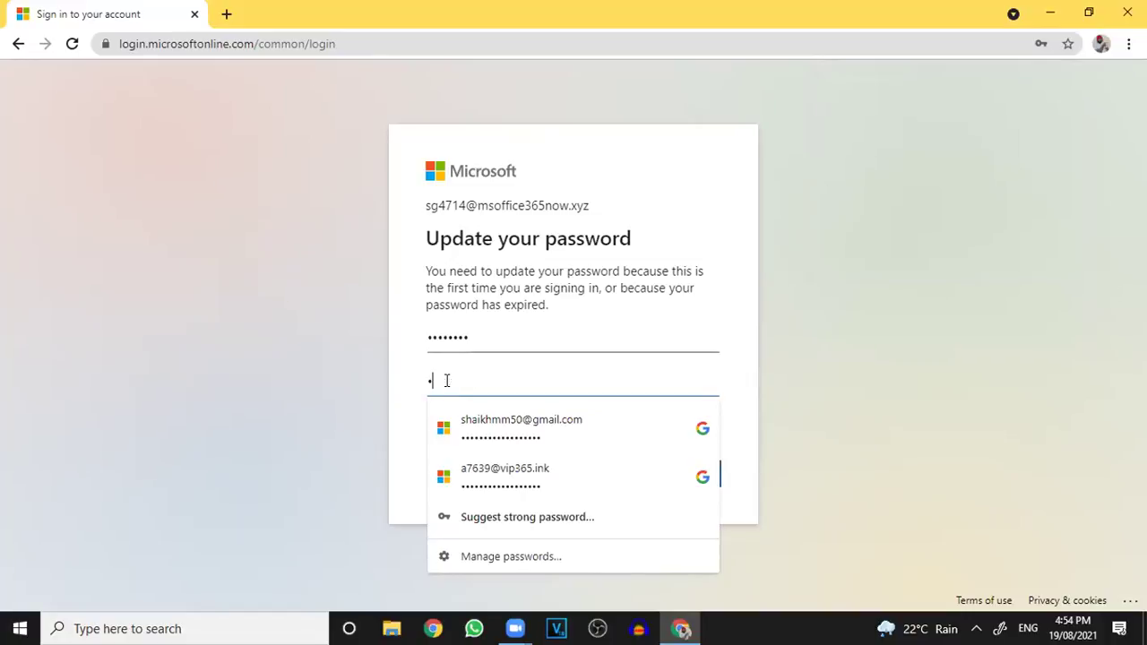
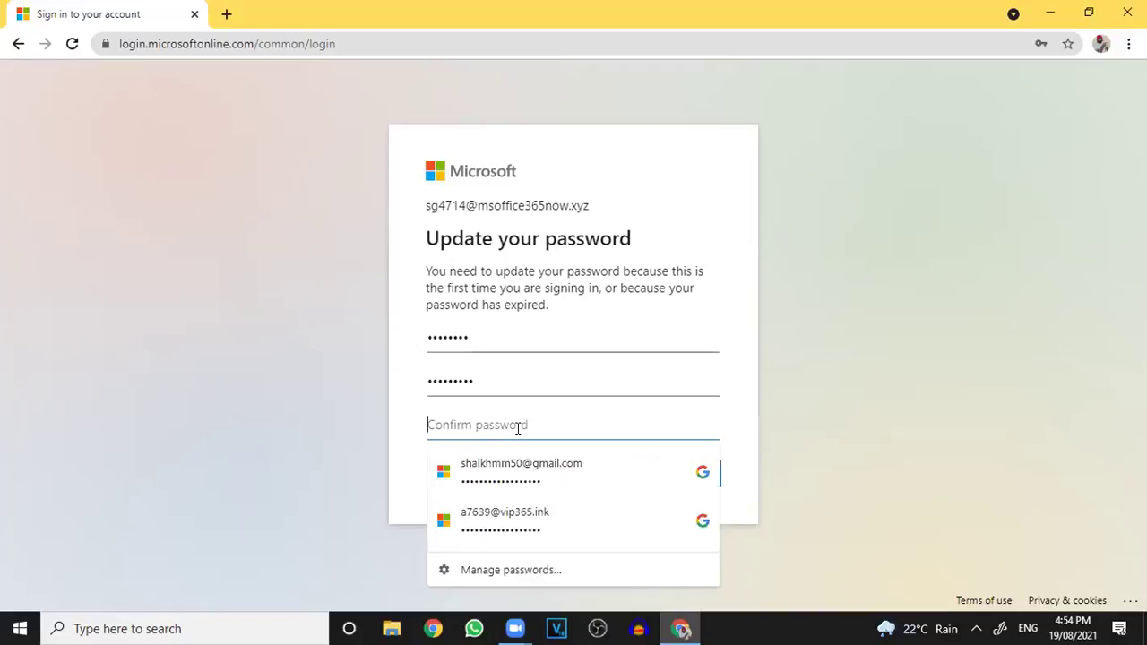
# Step: Start re-entering the new password in the Confirm password box on the Update your password page
pyautogui.write('•••••')
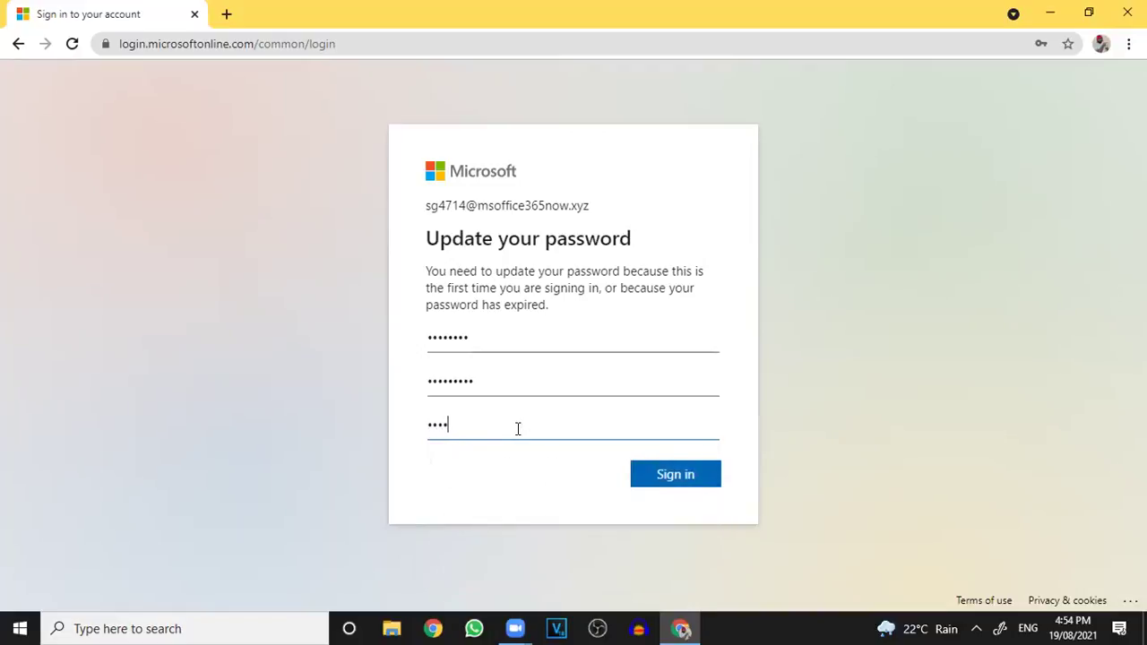
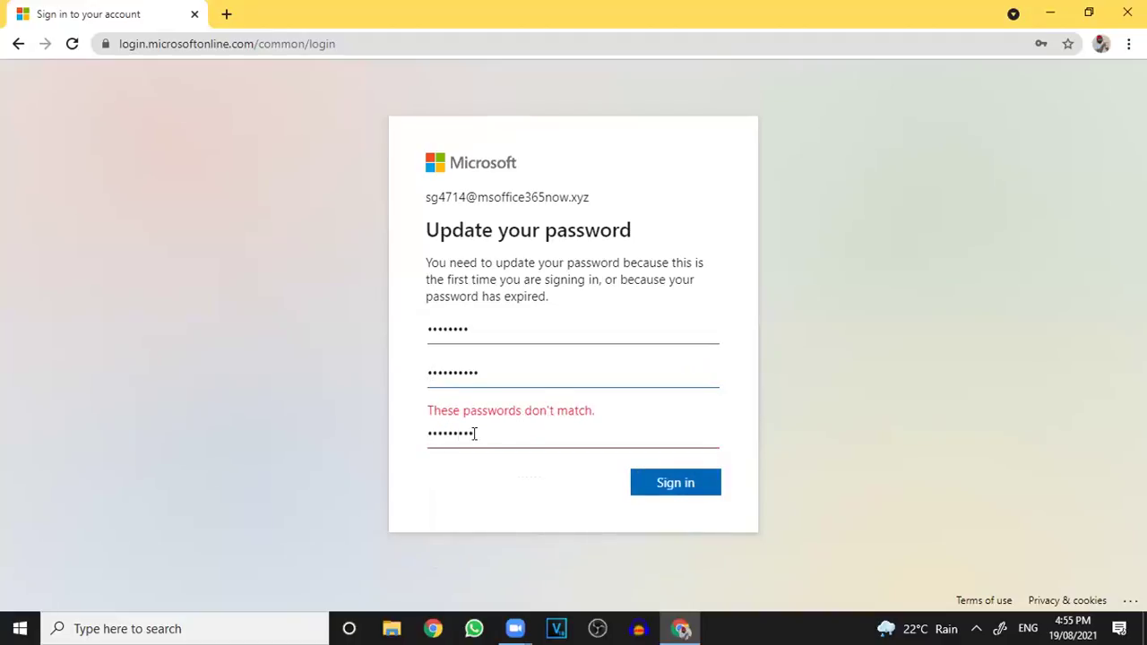
# Step: Select the mismatched entry in the confirm-password field so it can be replaced
pyautogui.moveTo(475, 434); pyautogui.dragTo(325, 439)
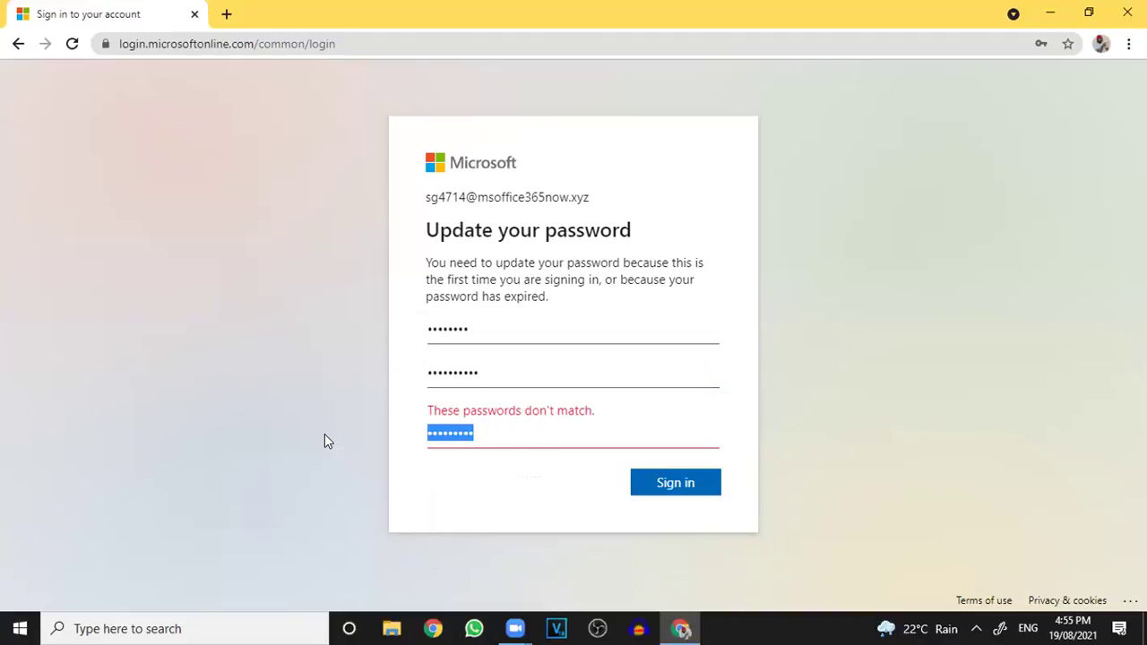
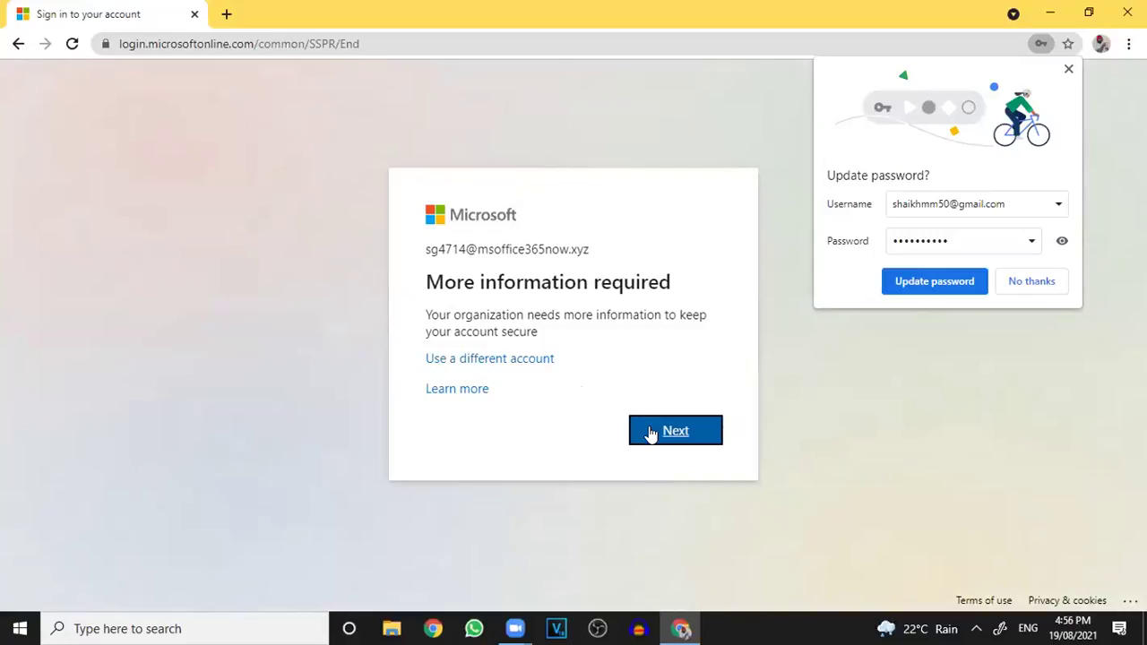
# Step: Continue past the 'More information required' notice and decline Chrome's offer to update the saved password
pyautogui.click(651, 432)
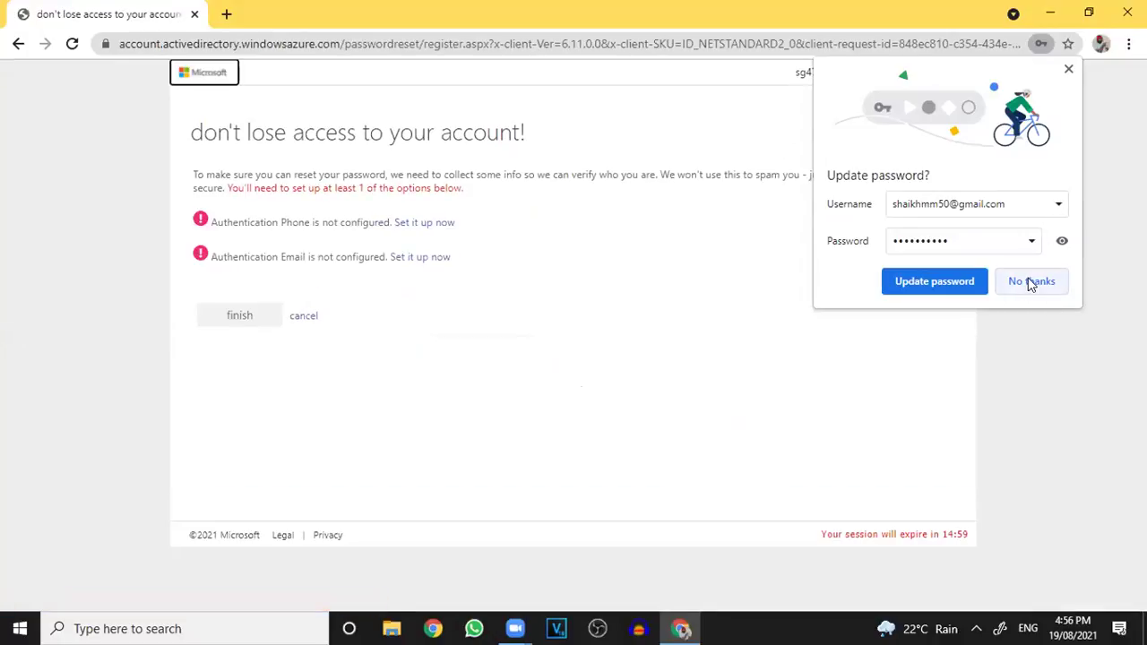
pyautogui.click(1026, 281)
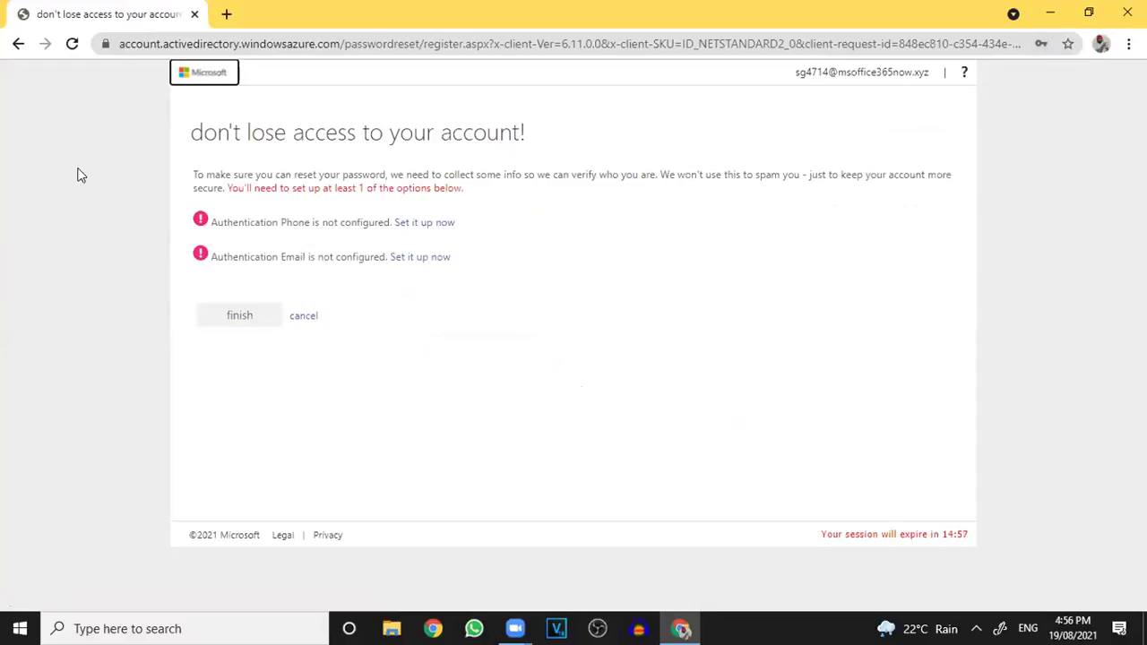
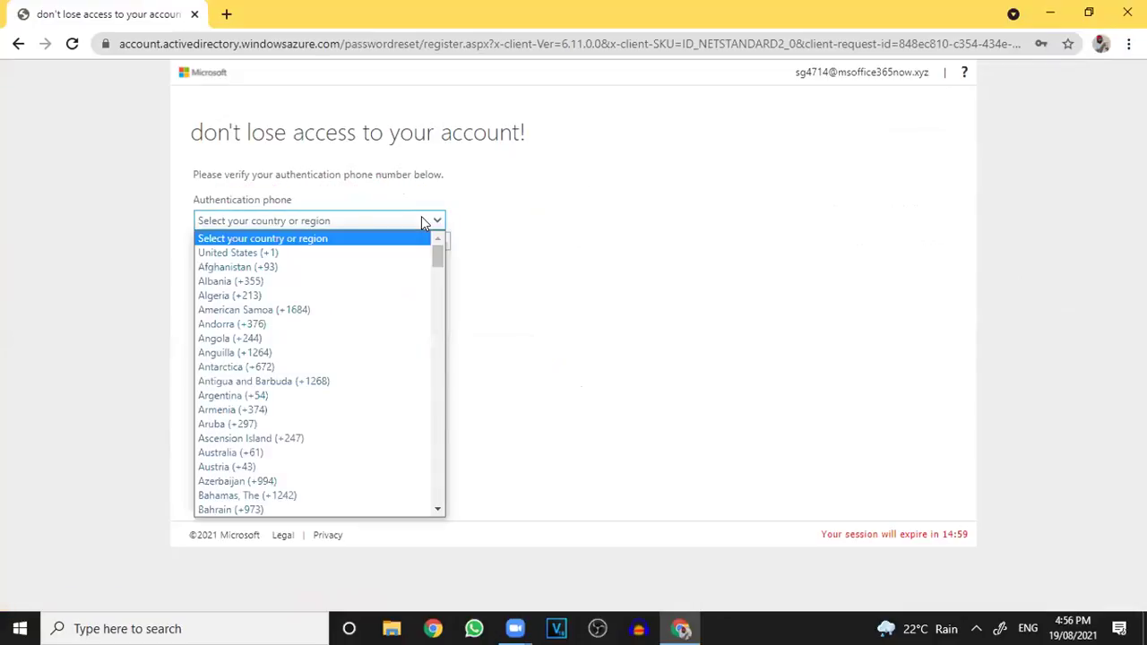
# Step: Scroll through the country or region list to locate India (+91) for the authentication phone
pyautogui.scroll(-20, 266, 412)
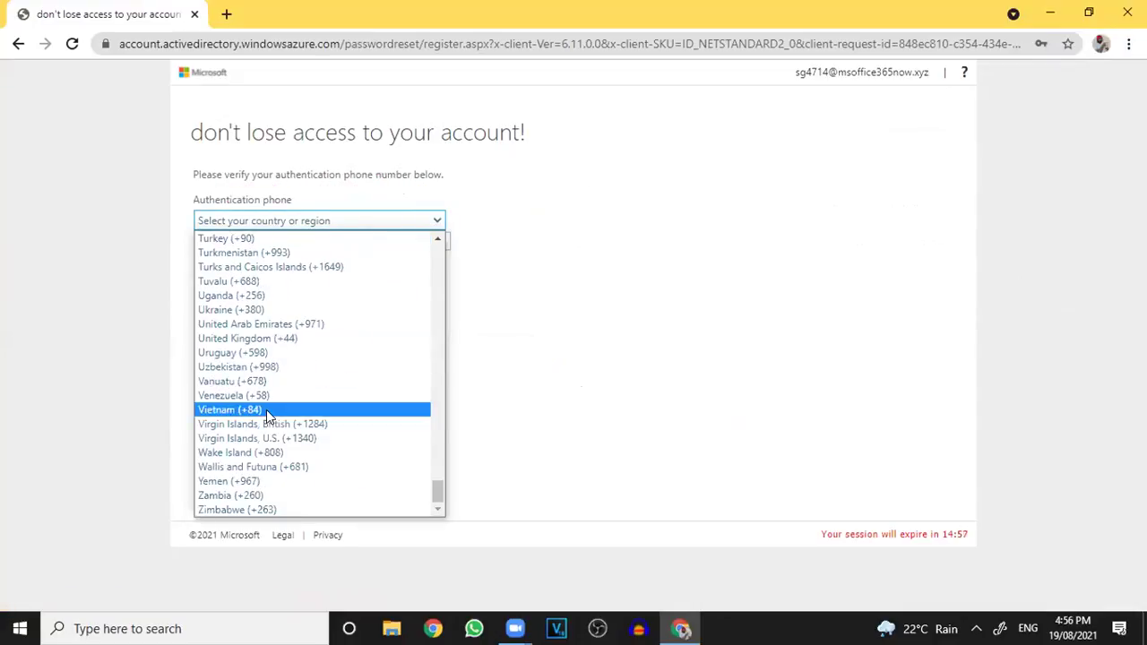
pyautogui.scroll(8, 217, 338)
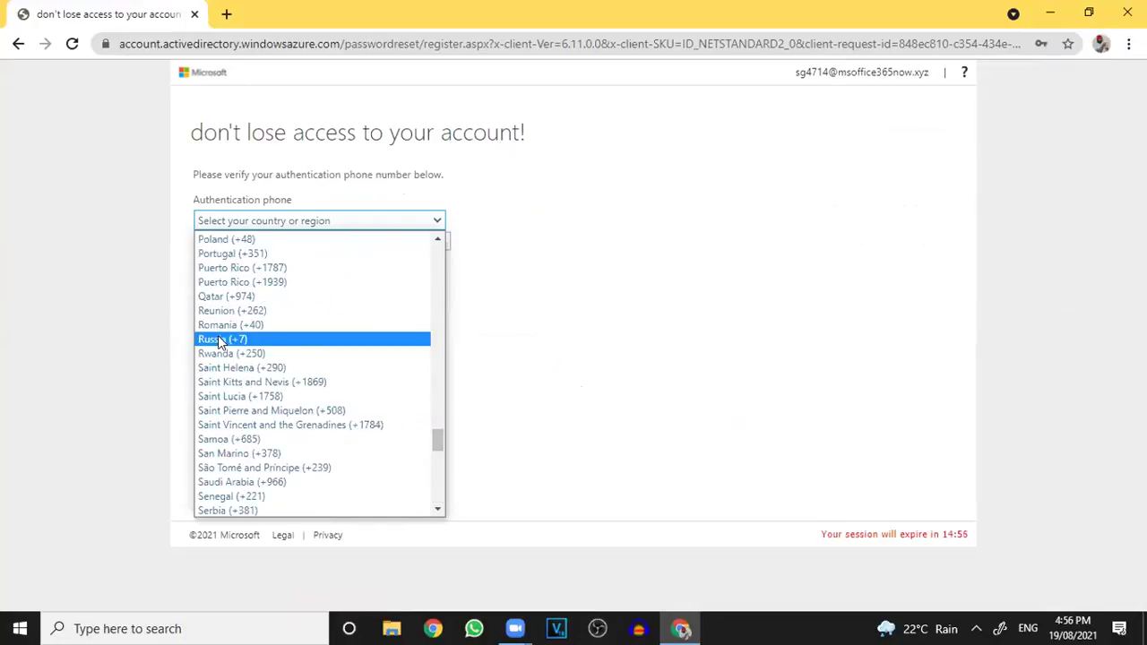
pyautogui.scroll(10, 218, 341)
pyautogui.scroll(5, 218, 336)
pyautogui.scroll(-3, 218, 340)
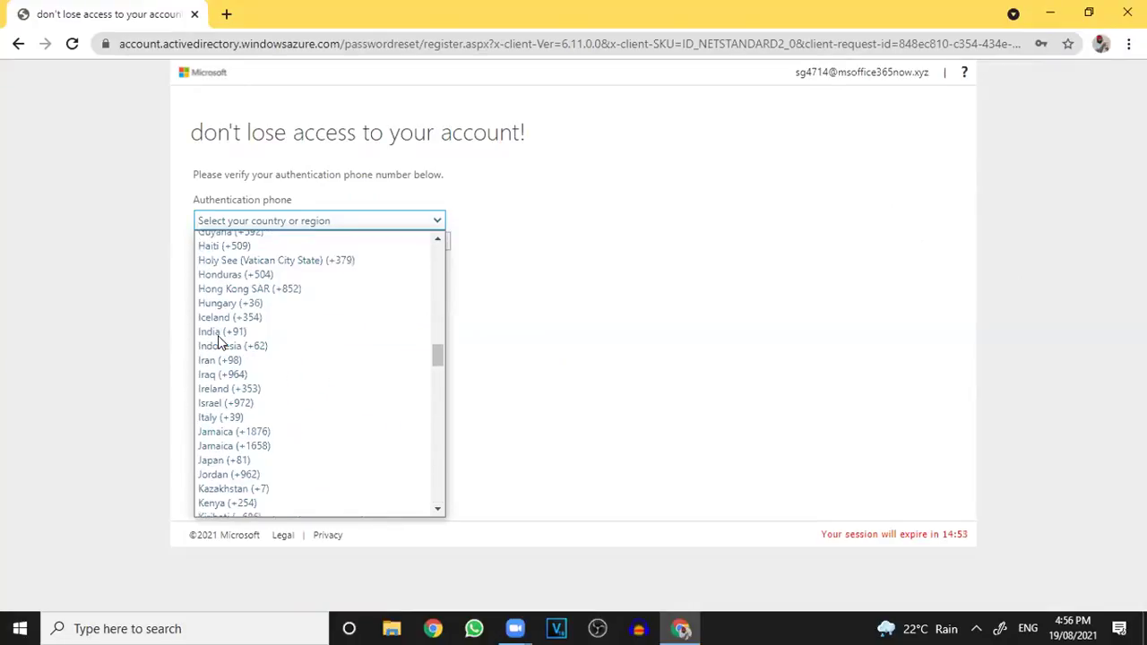
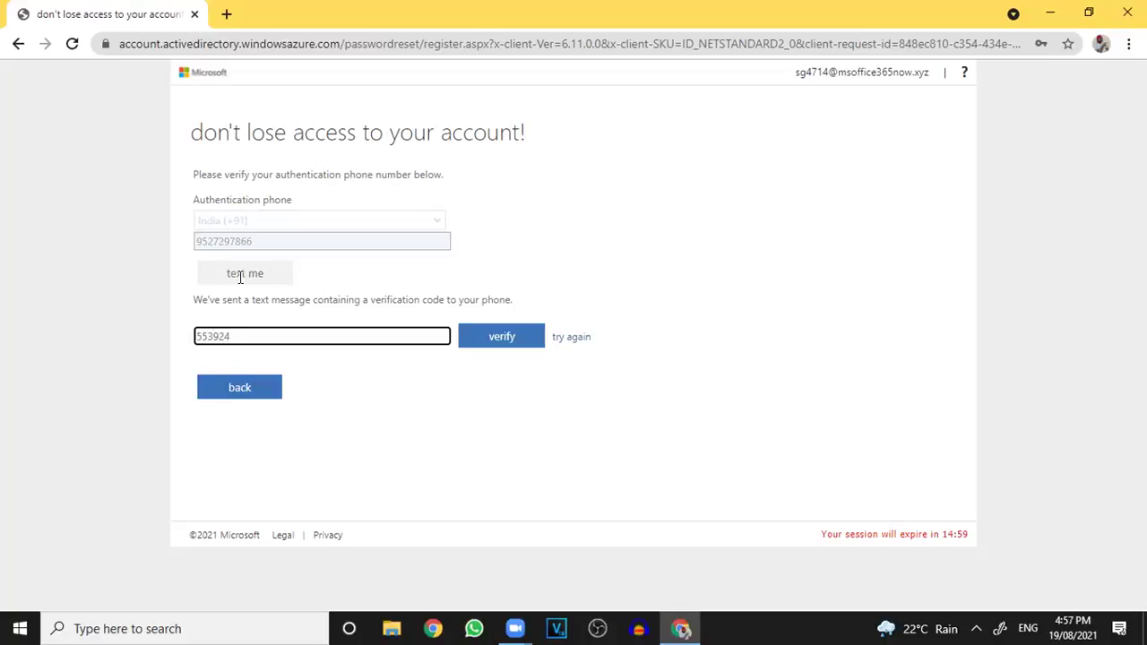
# Step: Enter the SMS verification code sent to the authentication phone and submit it for verification
pyautogui.click(493, 334)
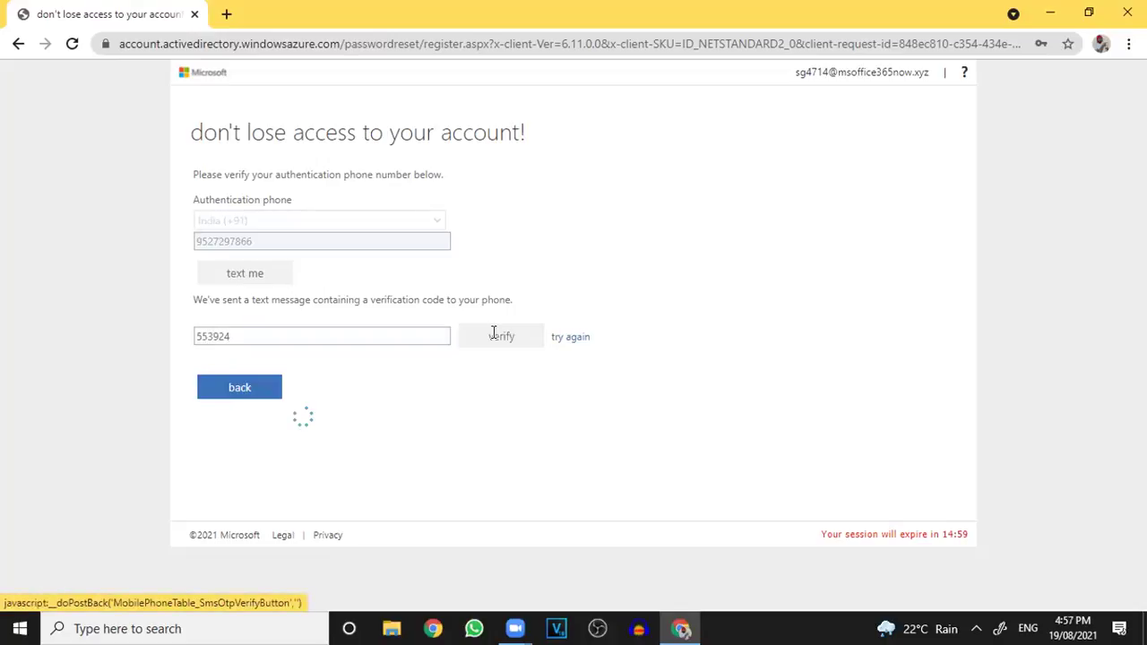
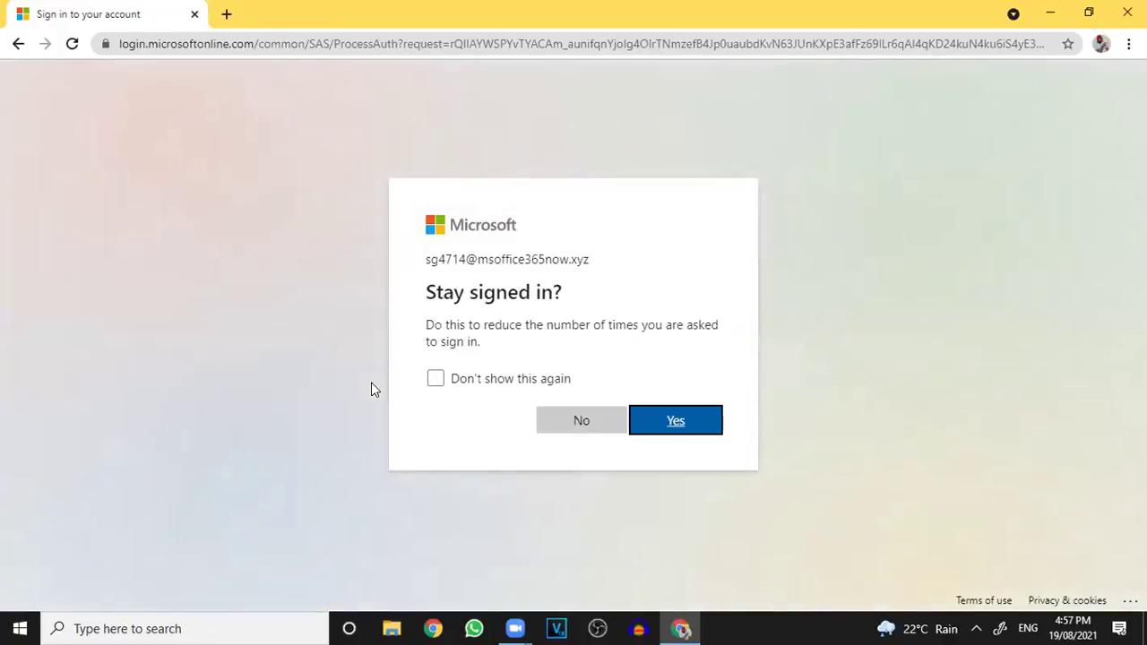
# Step: Stay signed in to the Microsoft account, ticking 'Don't show this again' so the prompt won't return
pyautogui.click(435, 380)
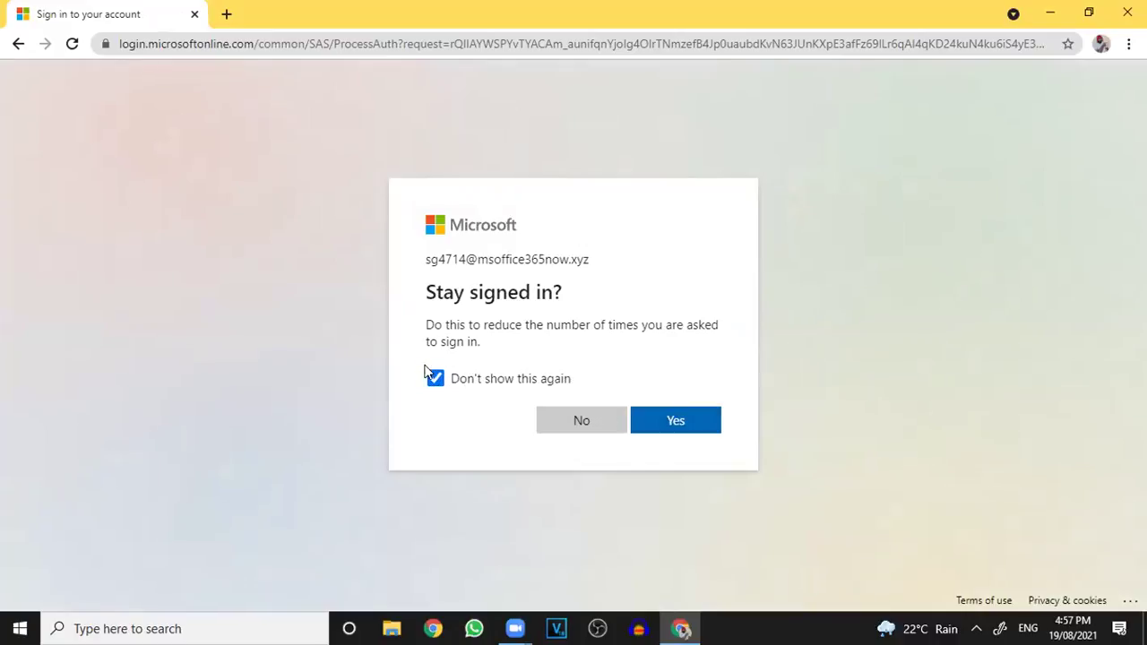
pyautogui.click(672, 427)
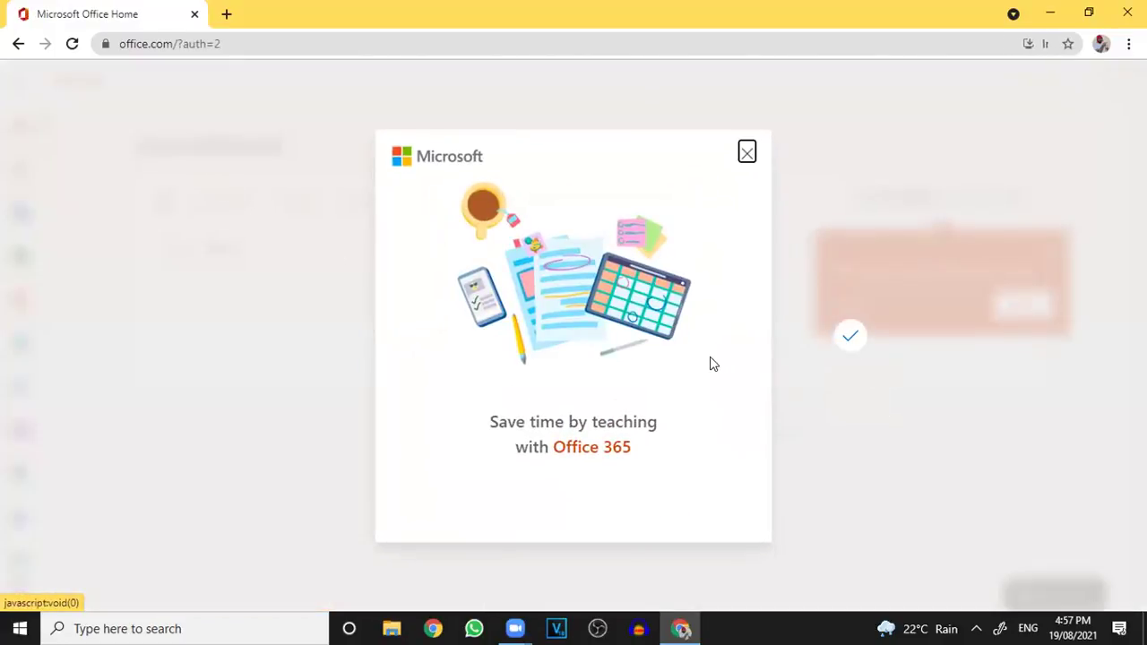
# Step: Dismiss the welcome and filter tips, then download the Office 365 apps installer from Install Office
pyautogui.click(747, 154)
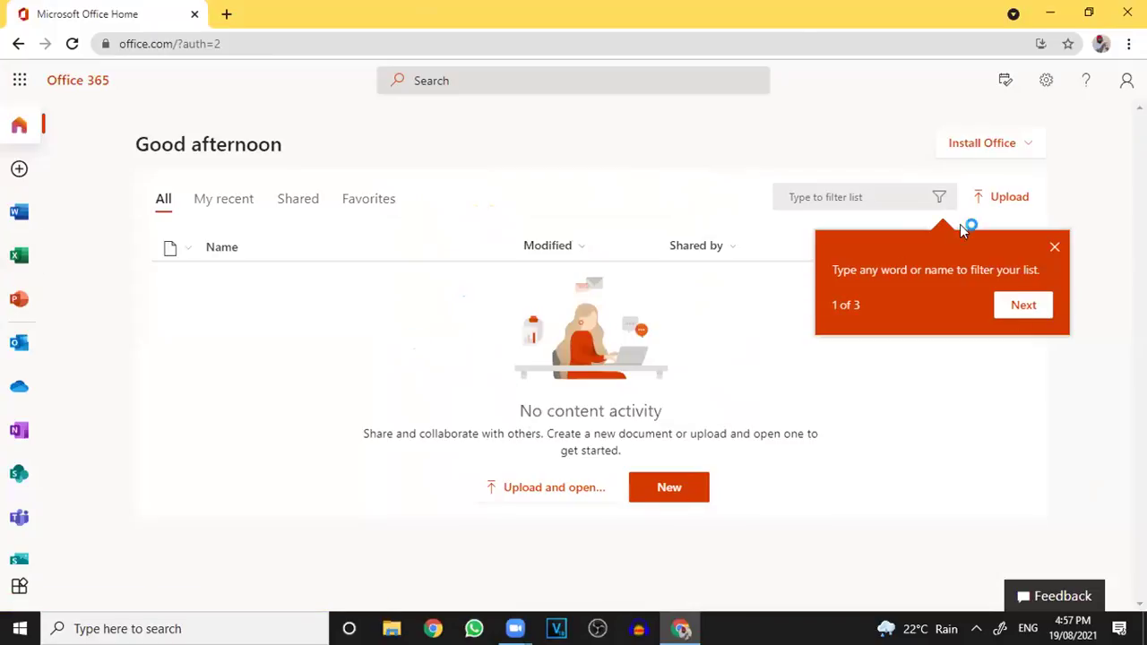
pyautogui.click(1032, 143)
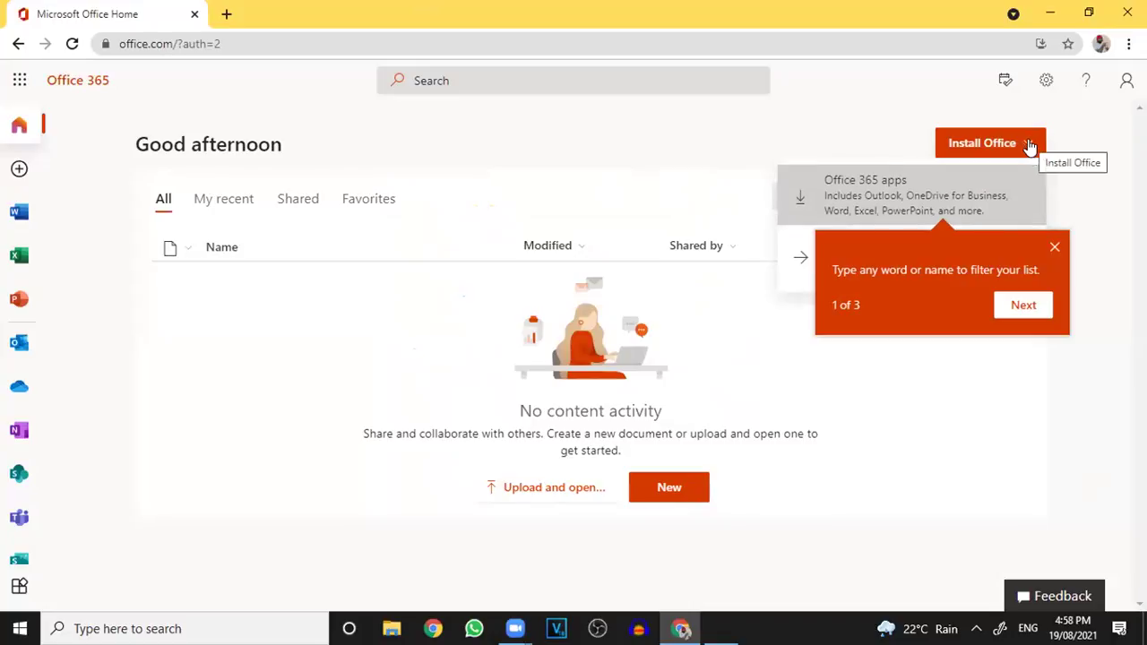
pyautogui.click(1057, 245)
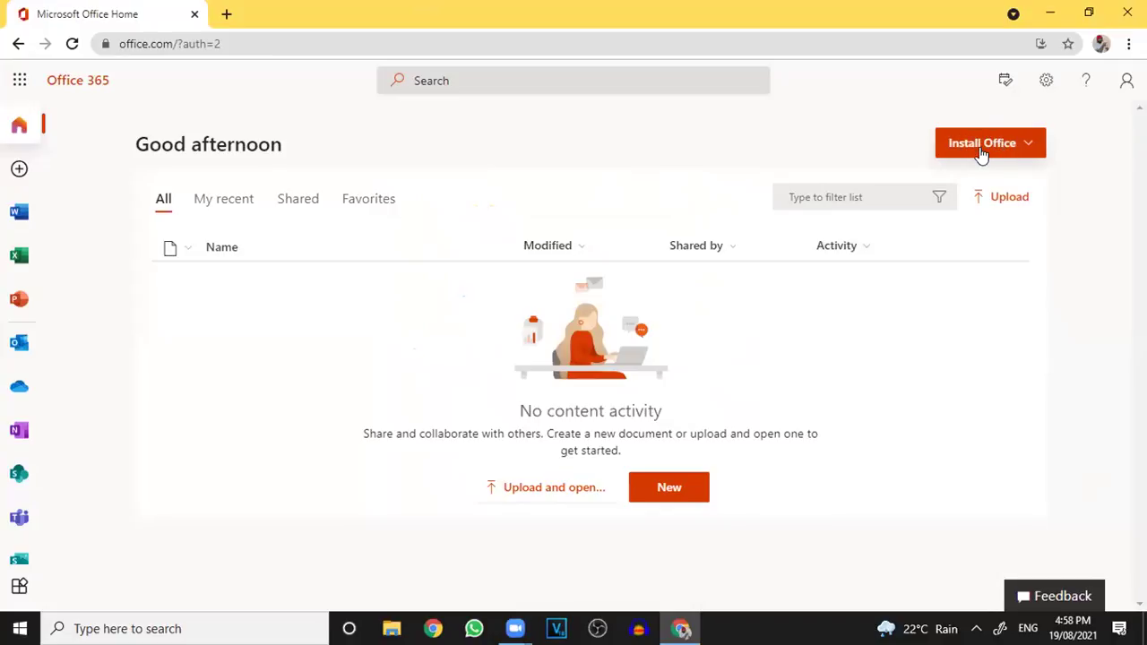
pyautogui.click(1029, 144)
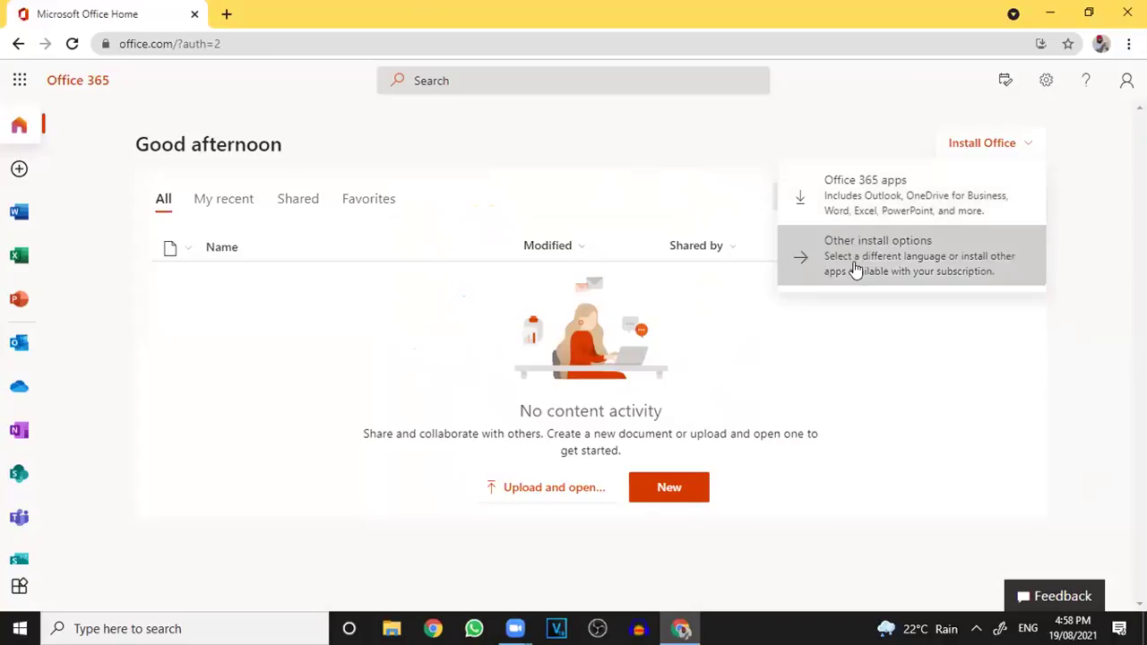
pyautogui.click(853, 195)
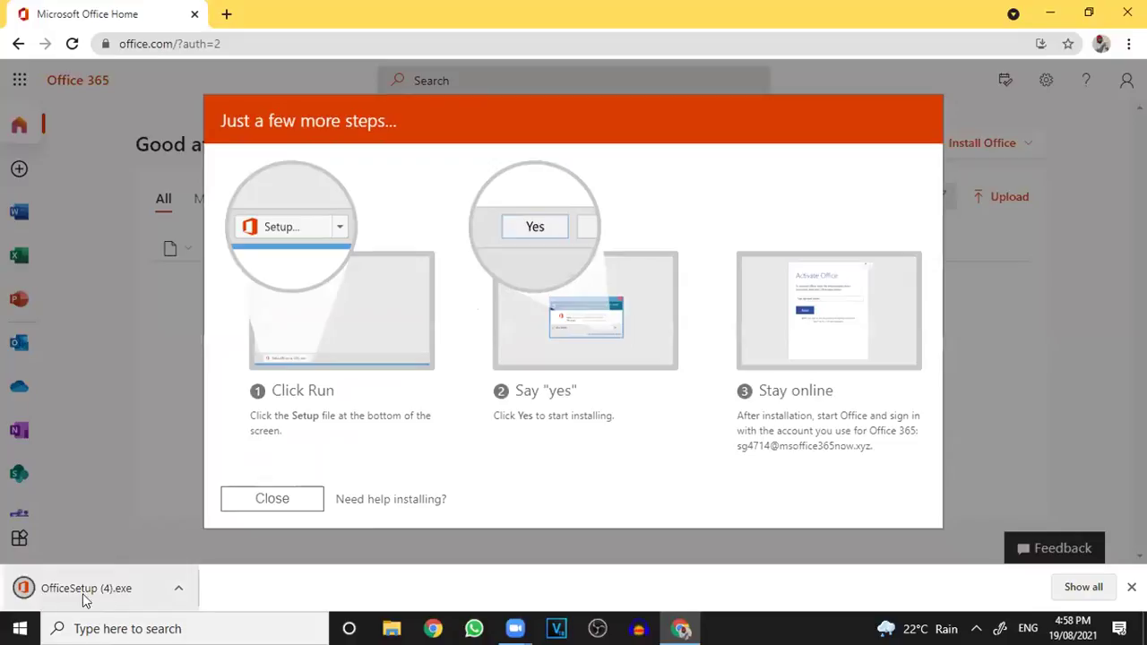
# Step: Show the downloaded OfficeSetup (4).exe in its Downloads folder from Chrome's download bar
pyautogui.click(32, 593)
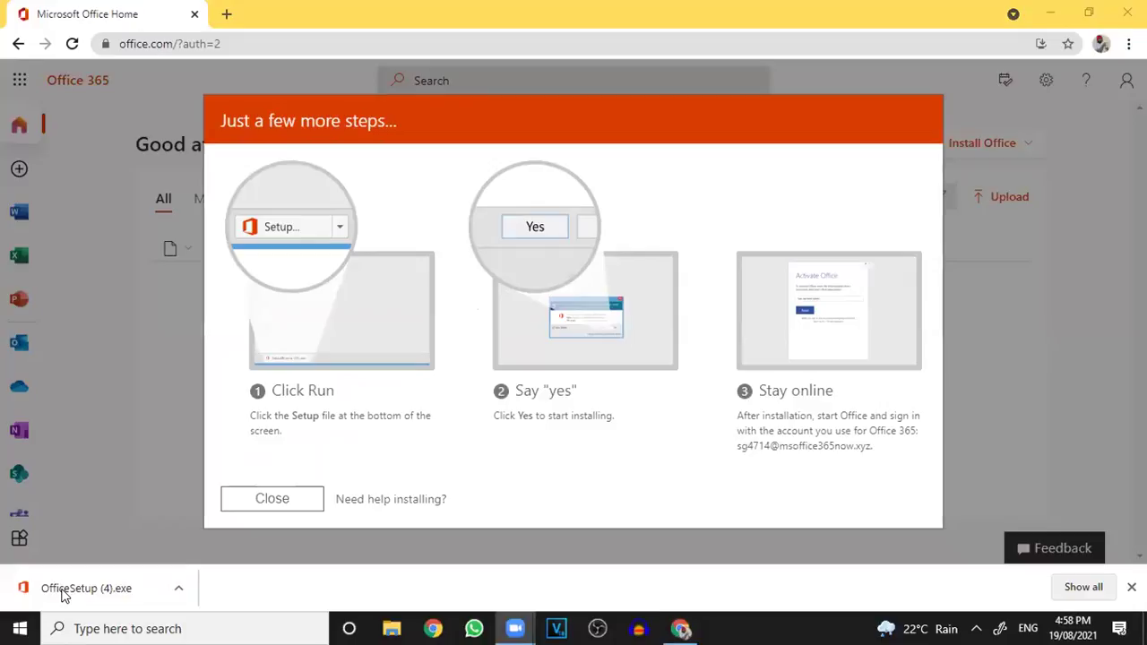
pyautogui.click(179, 590)
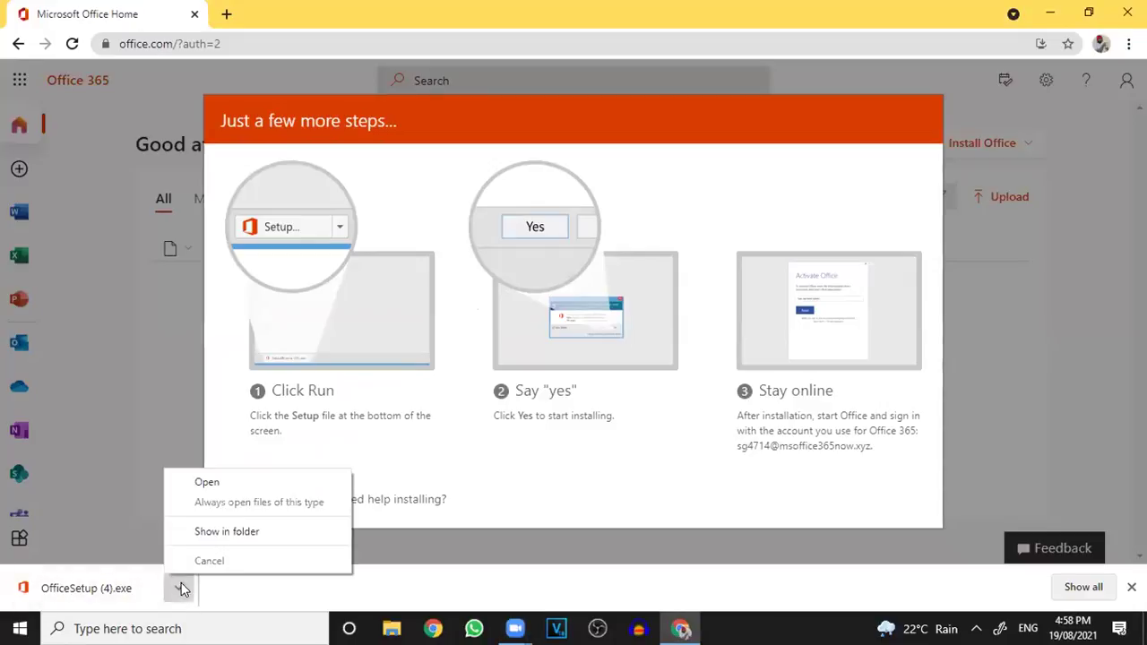
pyautogui.click(229, 531)
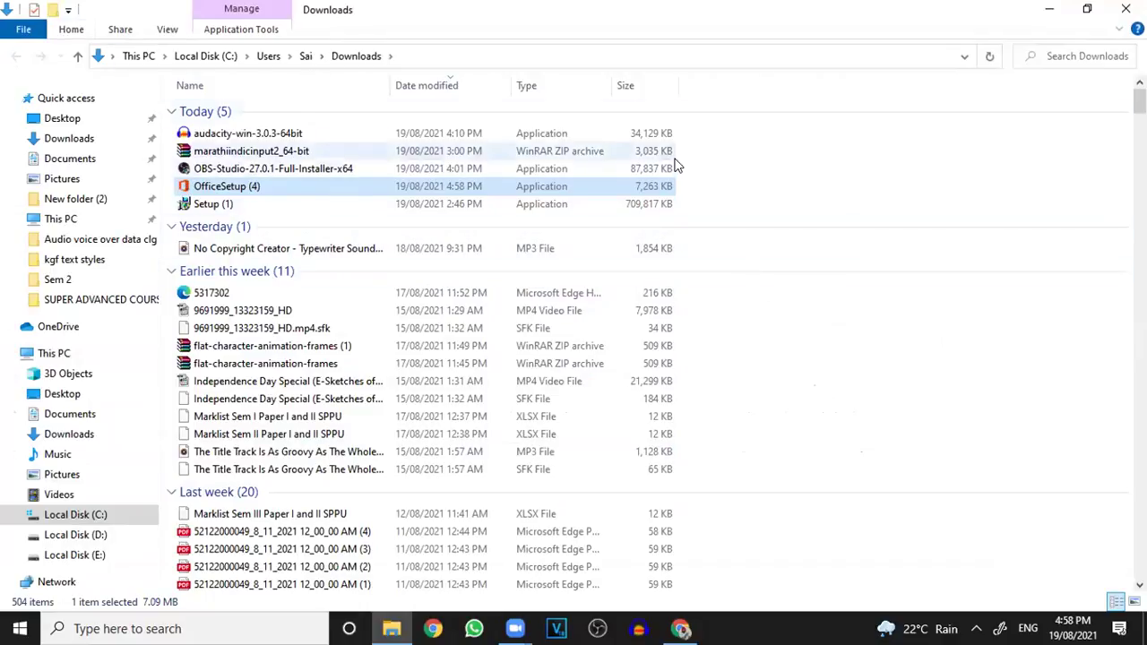
# Step: Run OfficeSetup (4) from Downloads and approve it in User Account Control
pyautogui.click(756, 197)
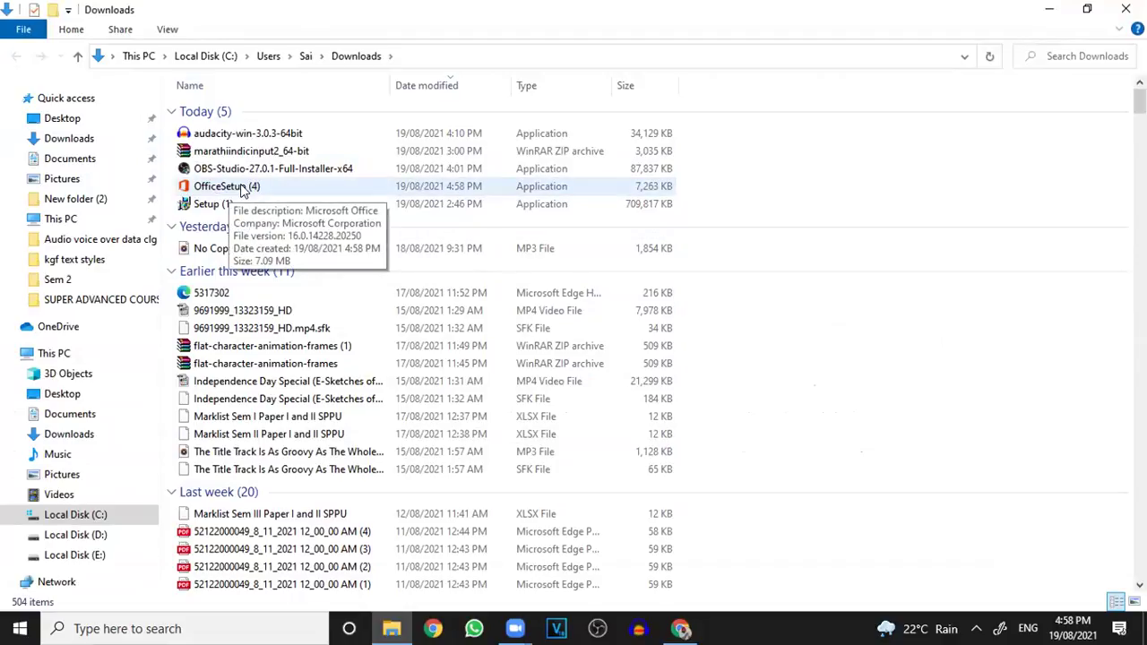
pyautogui.doubleClick(242, 188)
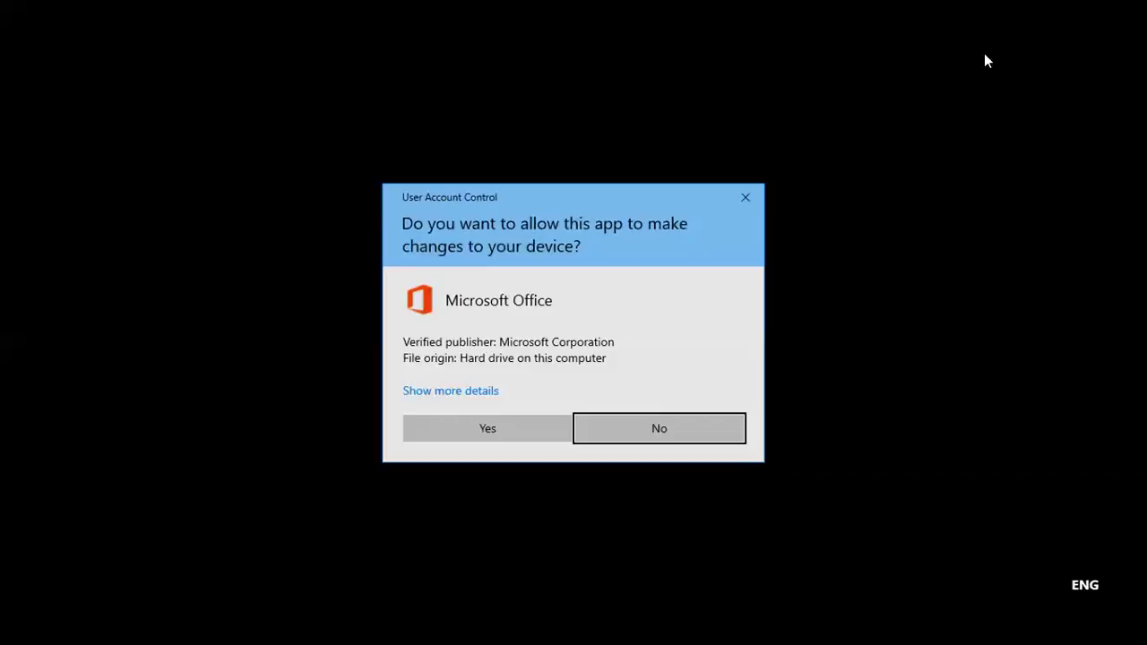
pyautogui.click(485, 423)
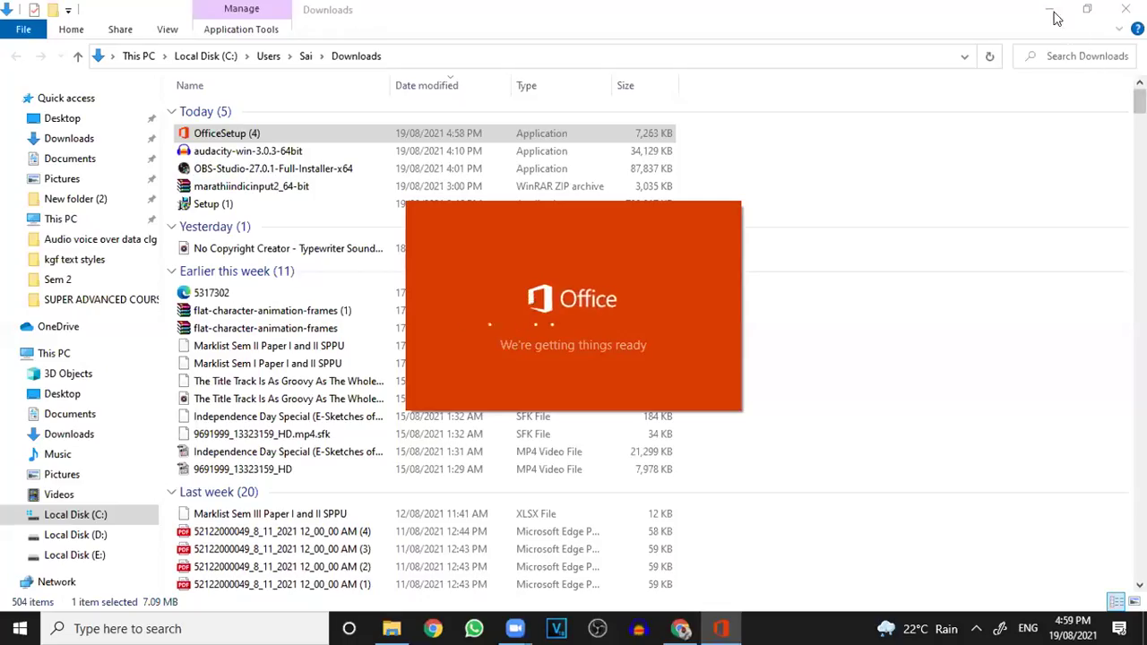
# Step: Minimize Explorer and Chrome, then refresh the desktop
pyautogui.click(1050, 11)
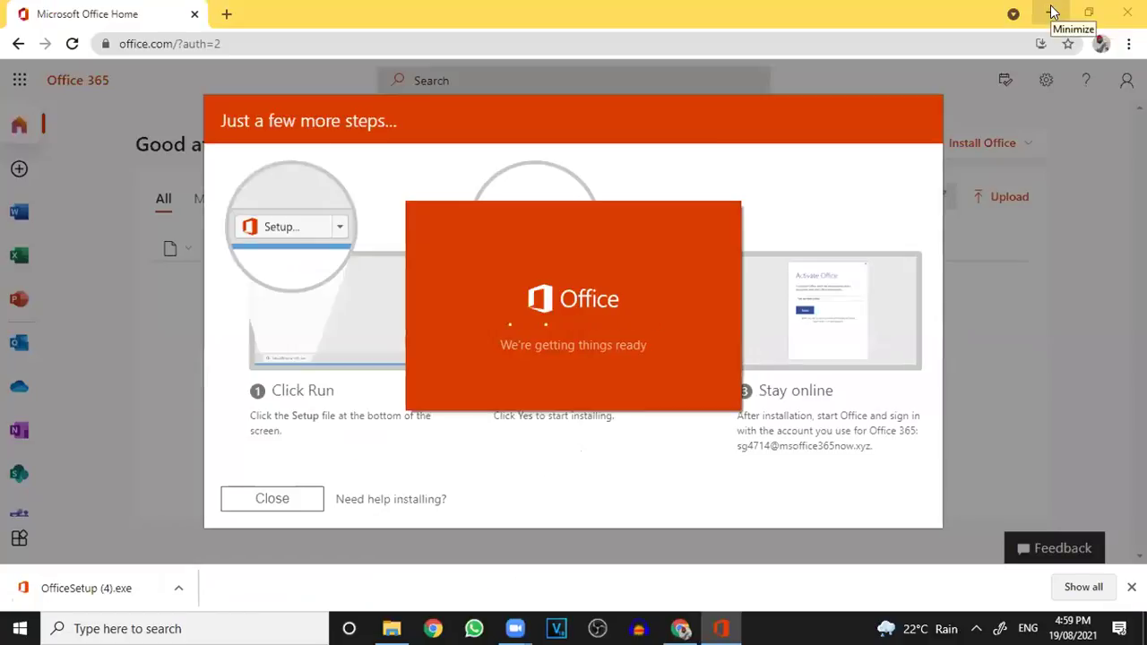
pyautogui.click(1052, 12)
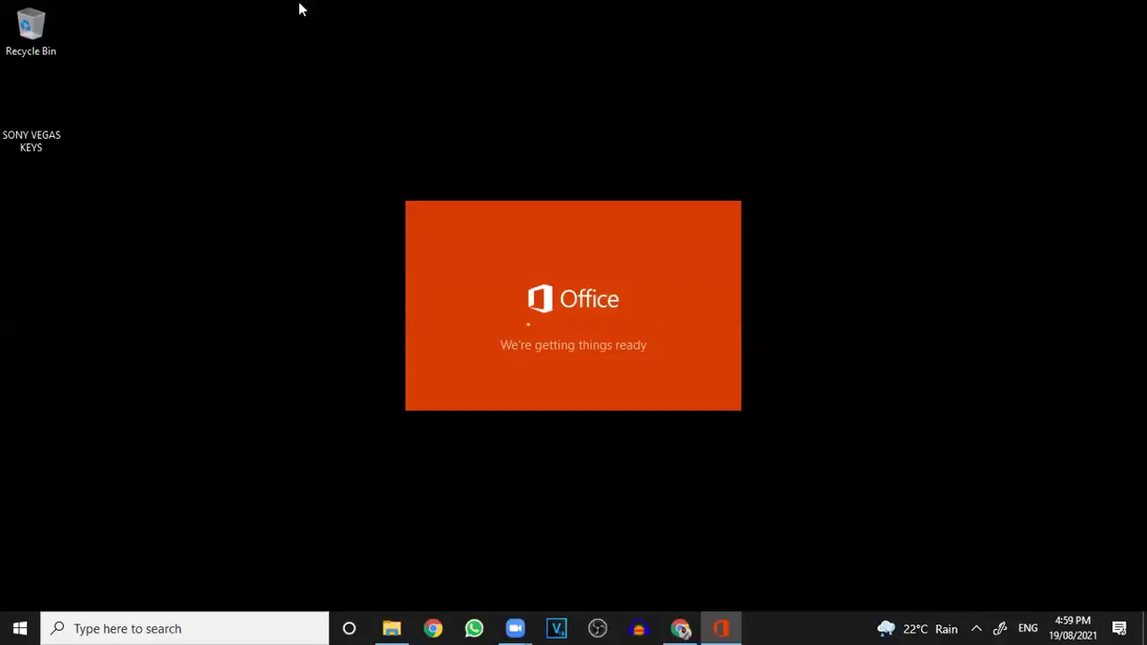
pyautogui.rightClick(216, 63)
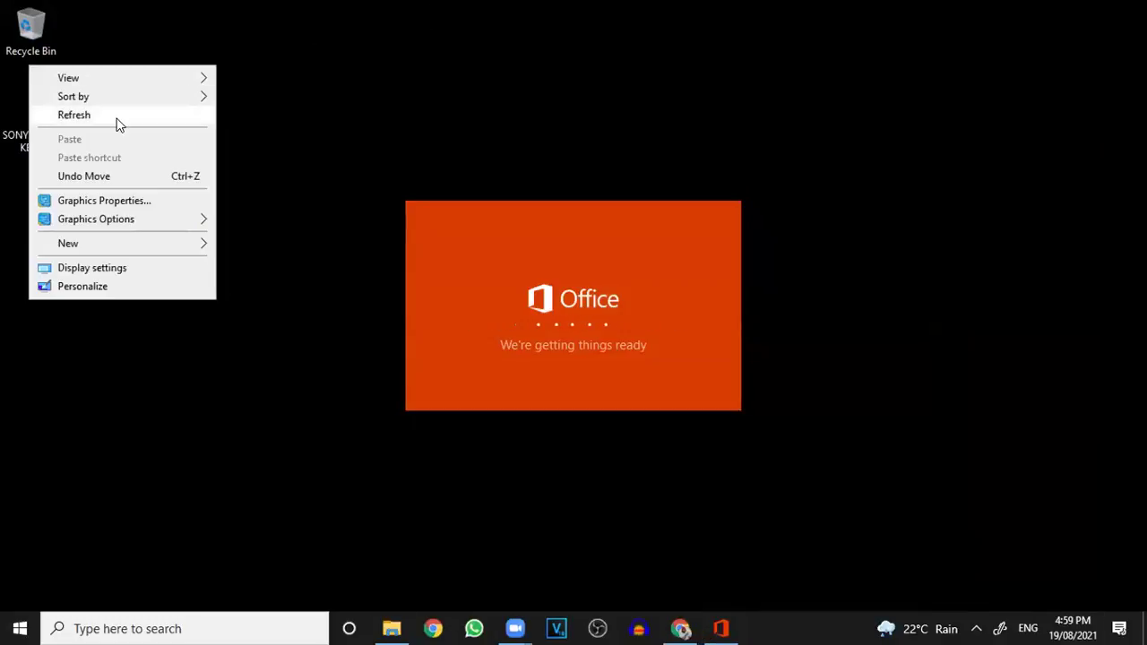
pyautogui.click(115, 115)
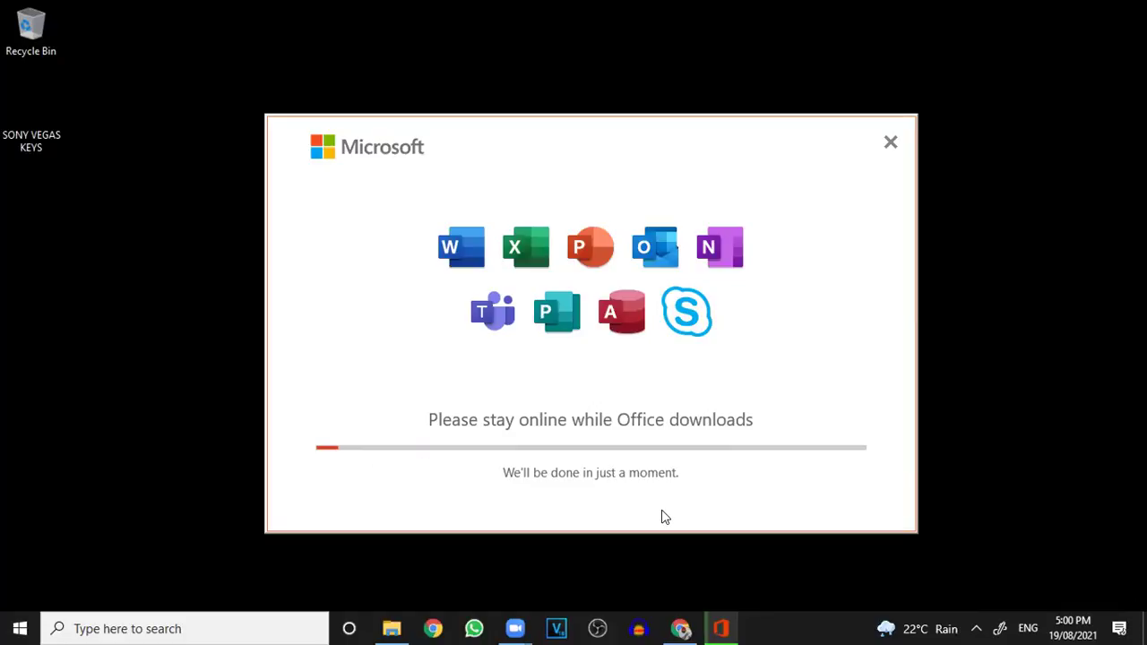
# Step: Wait on the 'Please stay online' screen while Office downloads past a quarter of its progress
pyautogui.moveTo(721, 627)
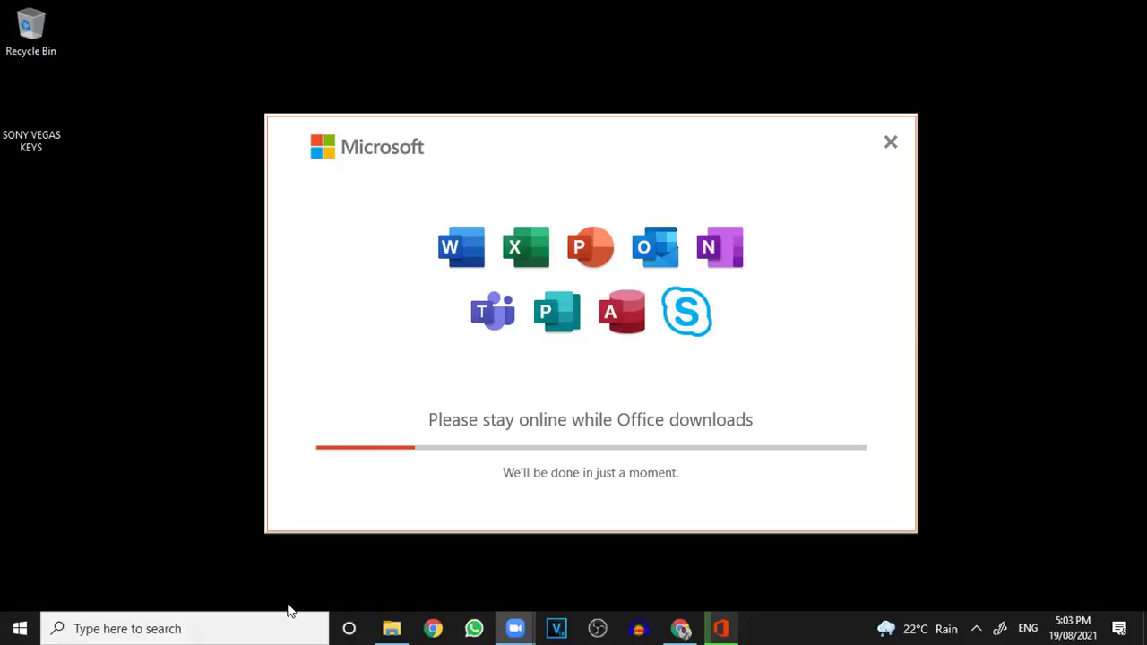
pyautogui.moveTo(681, 629)
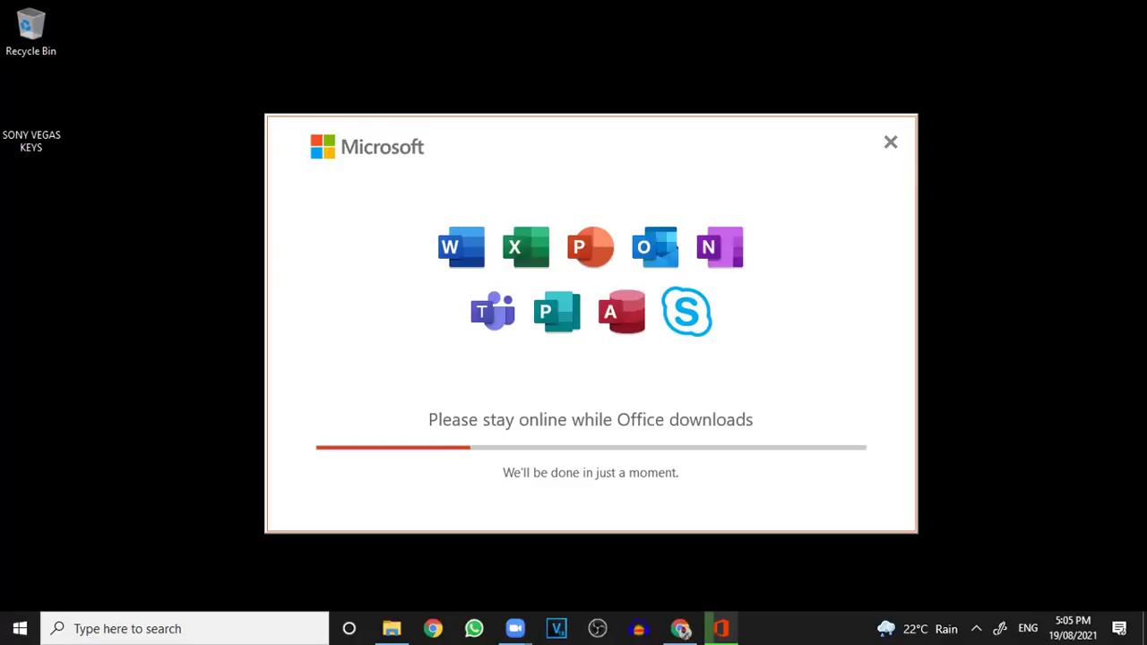
pyautogui.moveTo(721, 628)
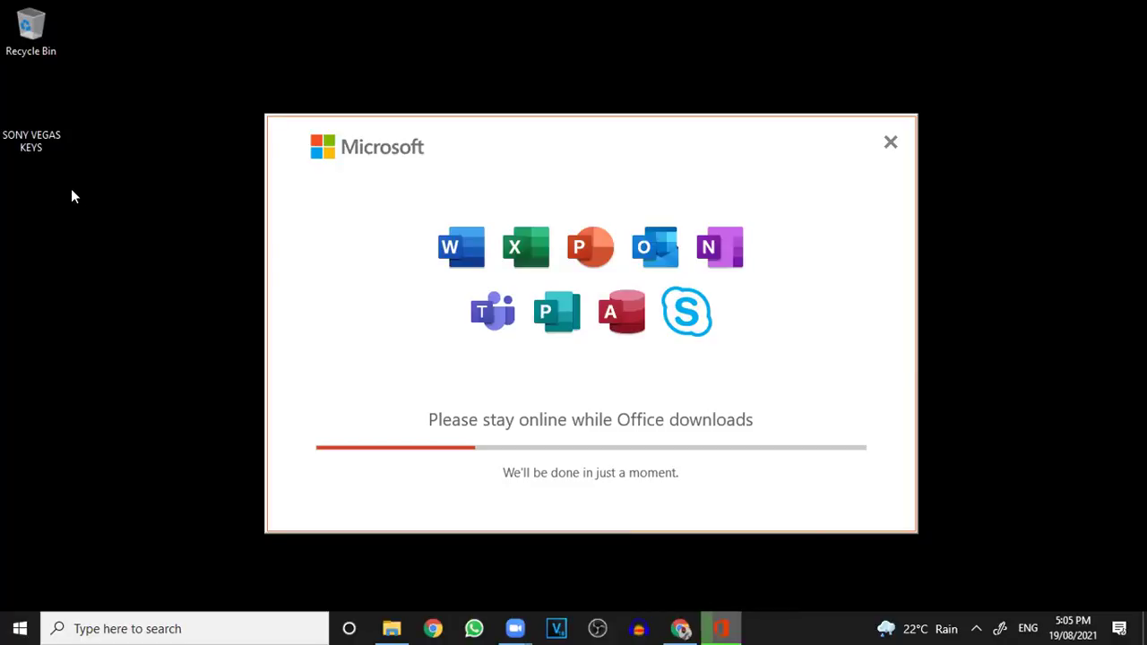
pyautogui.click(34, 121)
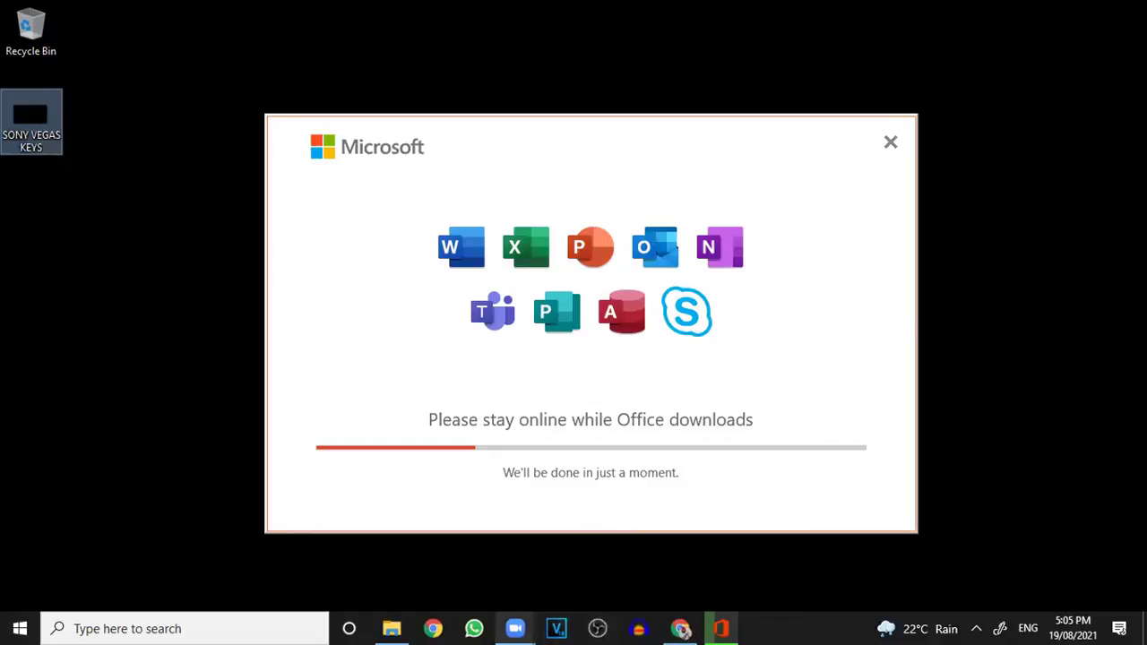
pyautogui.moveTo(516, 629)
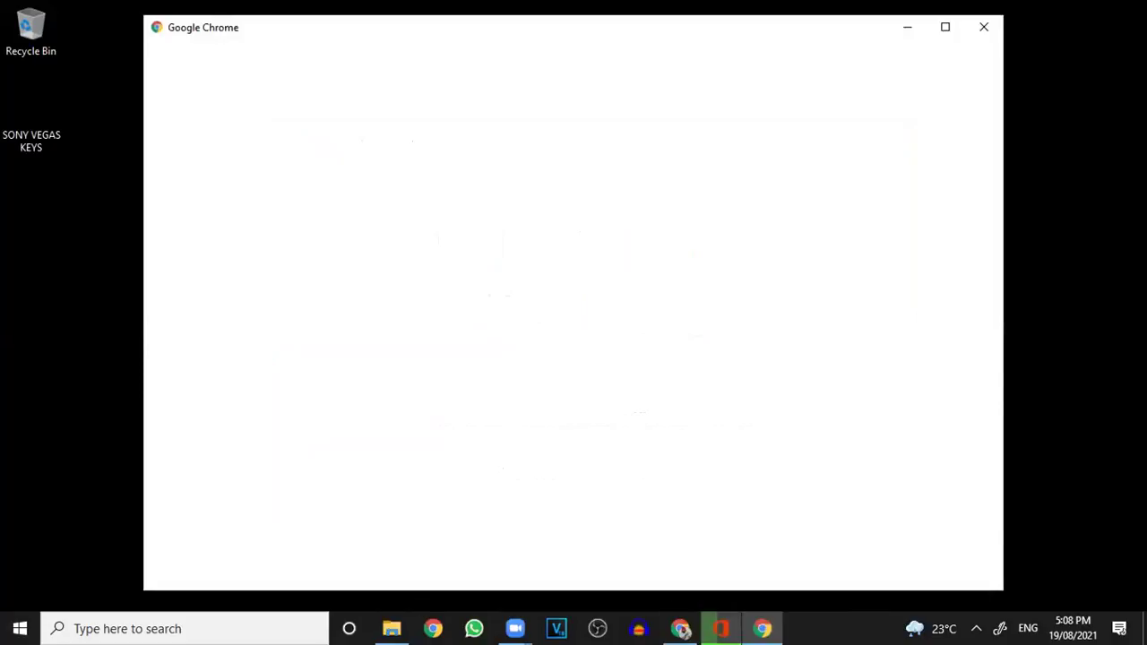
# Step: Open Chrome under the saved profile to reach the Office 365 setup guide, then minimize it
pyautogui.moveTo(721, 629)
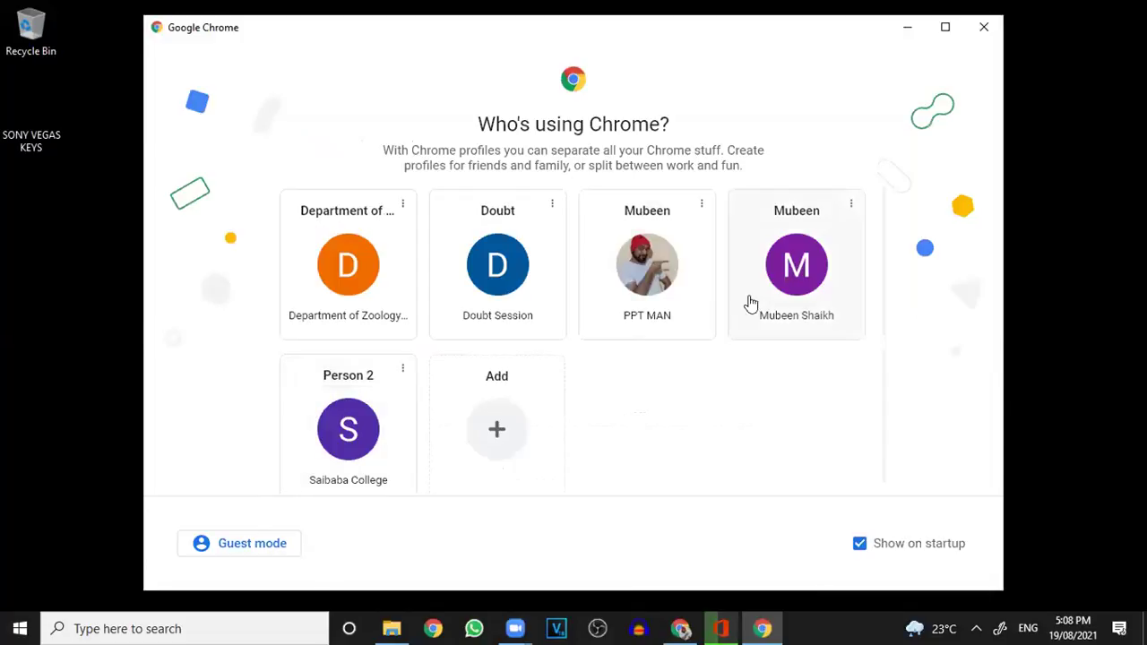
pyautogui.click(639, 266)
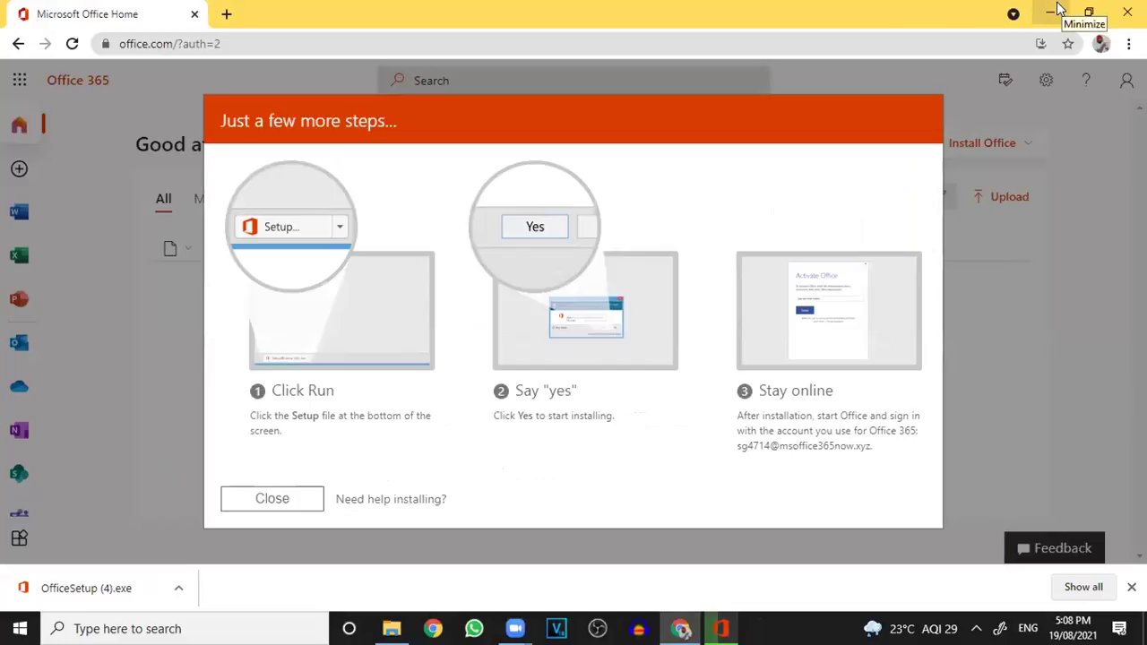
pyautogui.click(1059, 9)
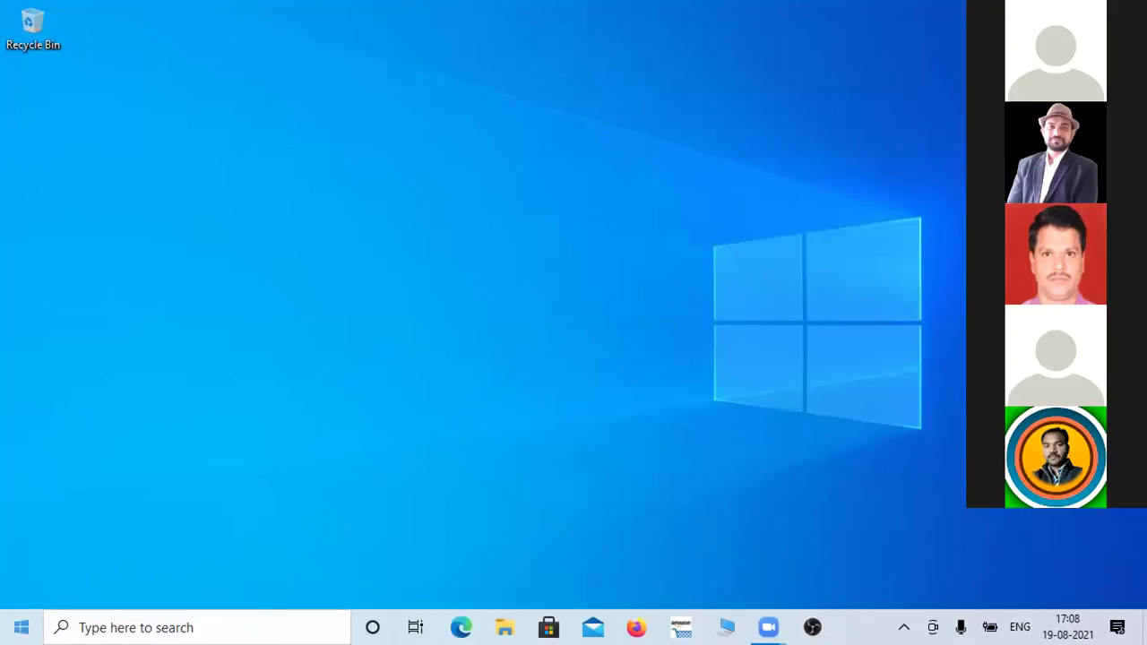
# Step: Open Control Panel from Windows search, then hide it to show the desktop
pyautogui.click(122, 618)
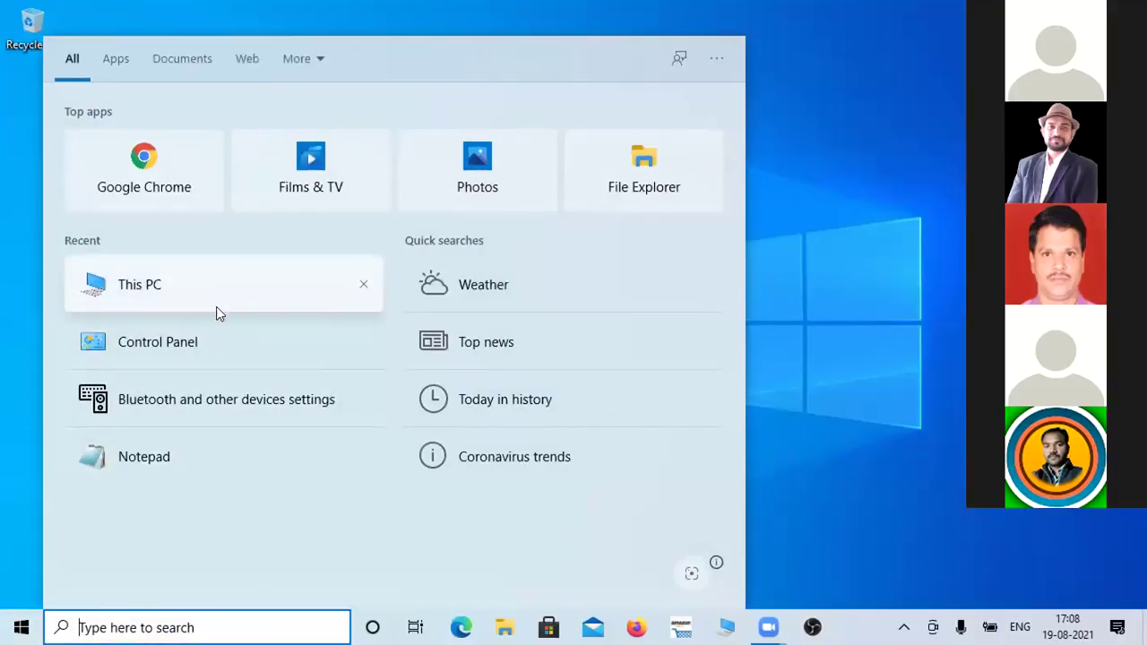
pyautogui.click(171, 345)
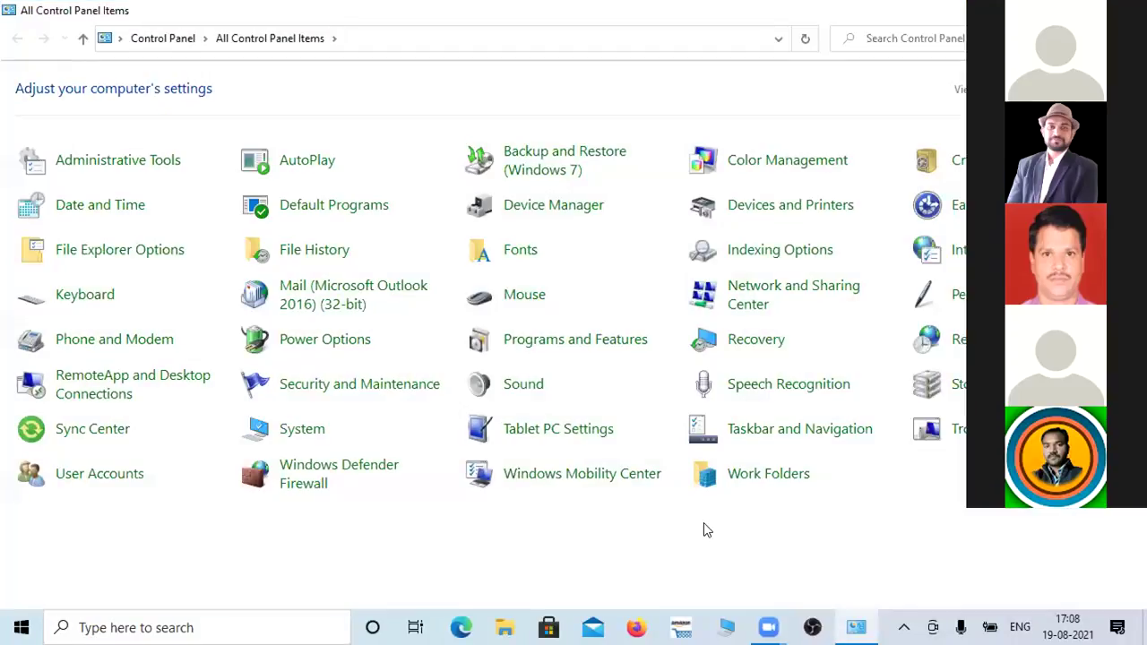
pyautogui.press('super+d')
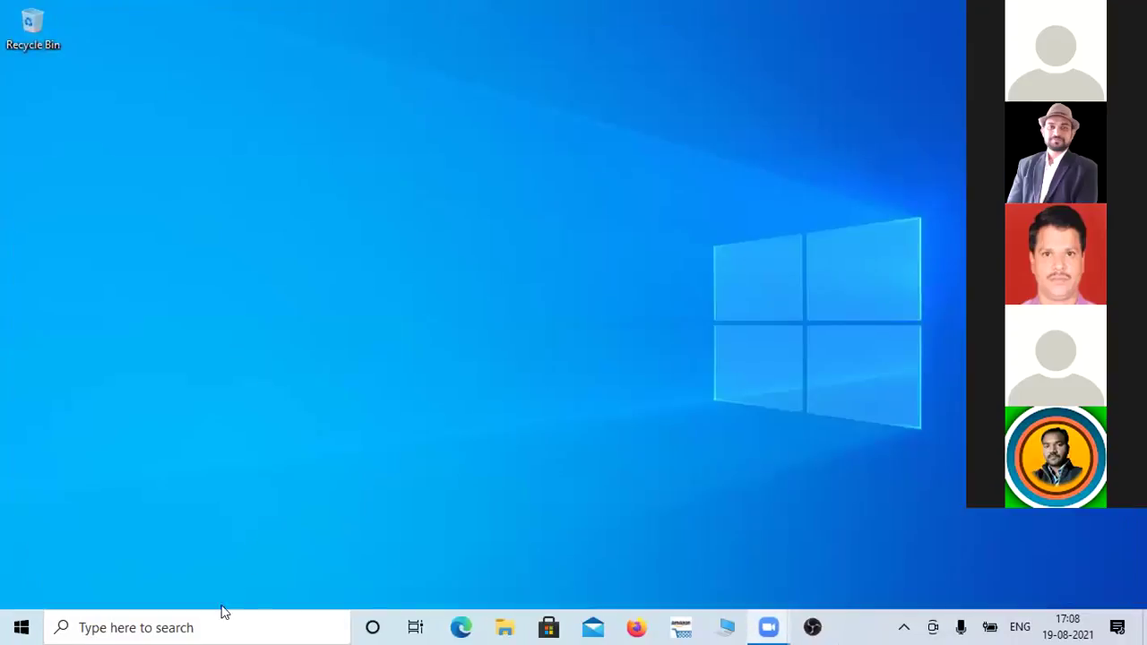
# Step: Browse This PC to the Desktop file folder on New Volume (E:), maximize it, then hide it
pyautogui.click(179, 627)
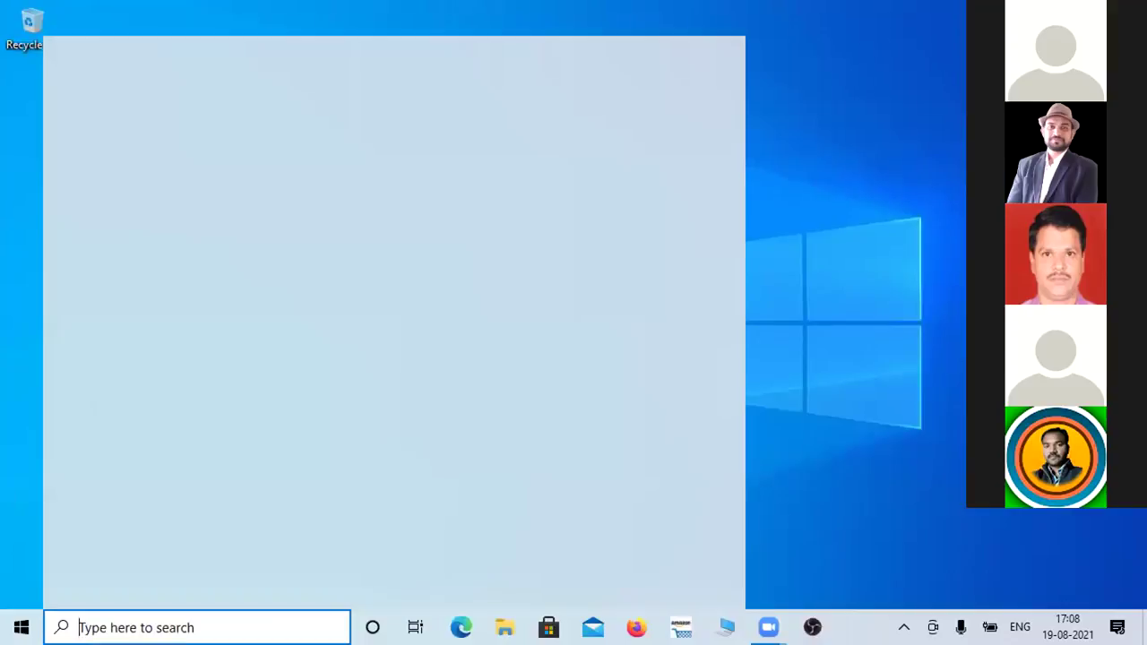
pyautogui.click(159, 298)
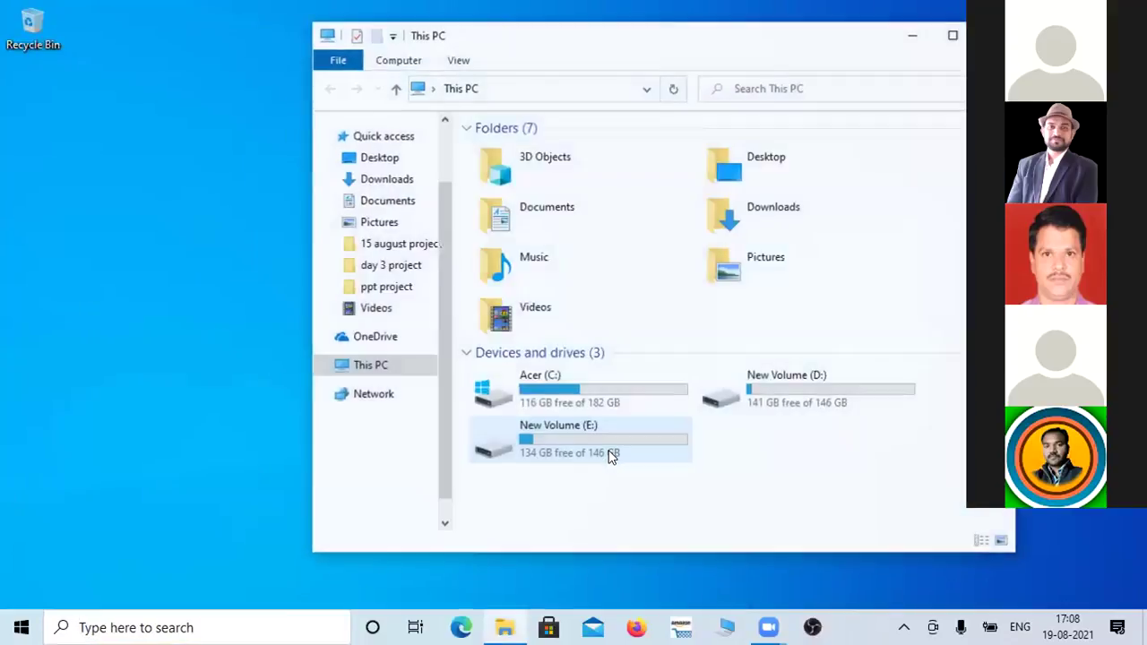
pyautogui.doubleClick(619, 463)
pyautogui.doubleClick(589, 154)
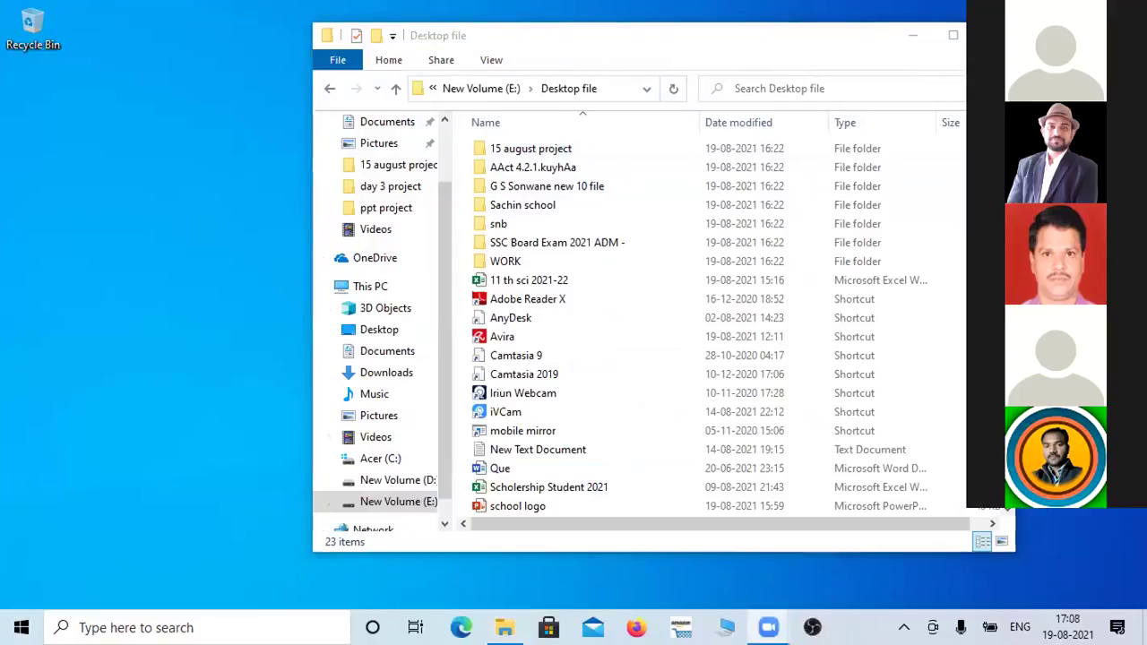
pyautogui.click(952, 35)
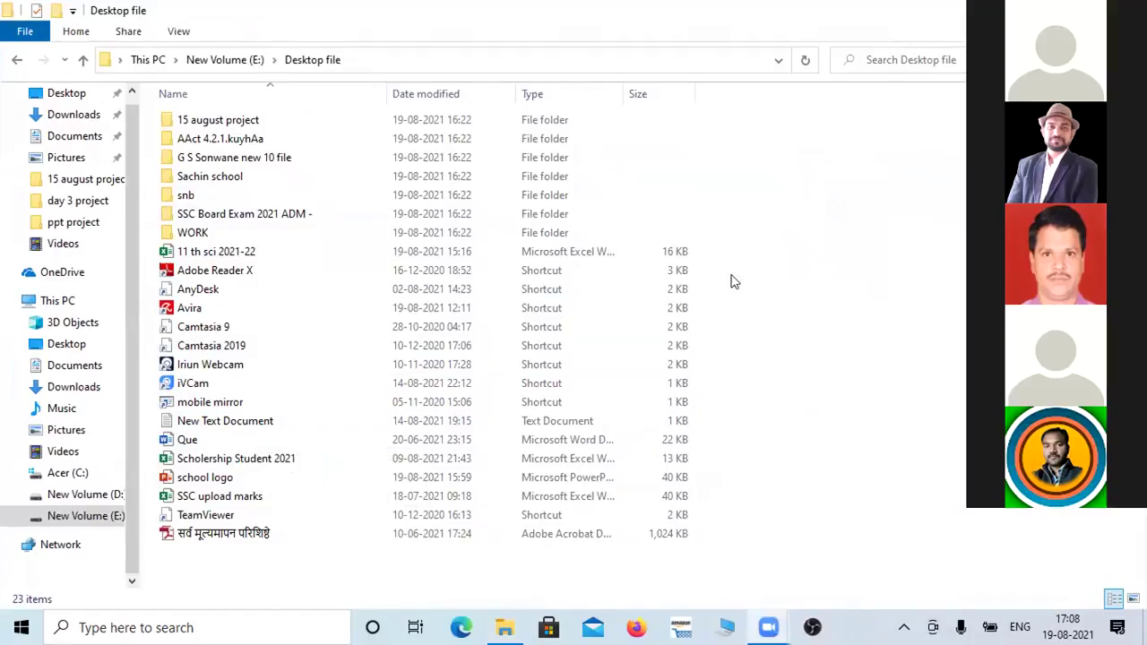
pyautogui.press('super+d')
pyautogui.click(135, 627)
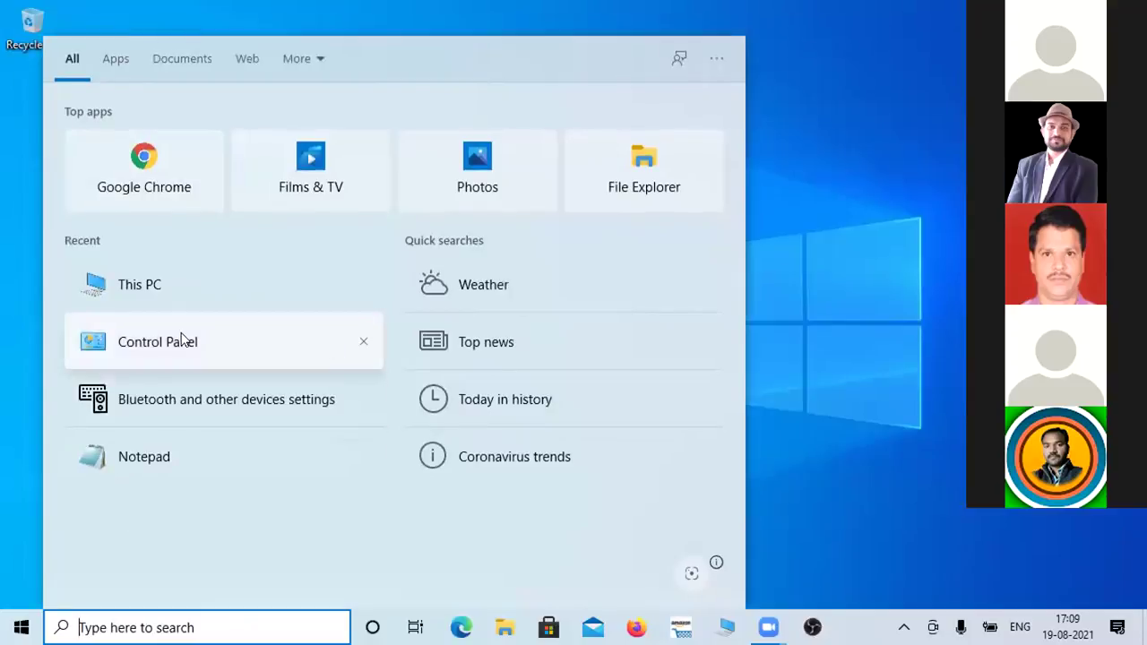
# Step: Check Microsoft Office 365 ProPlus 16.0.12527.20482 in Programs and Features, then hide the window
pyautogui.click(186, 341)
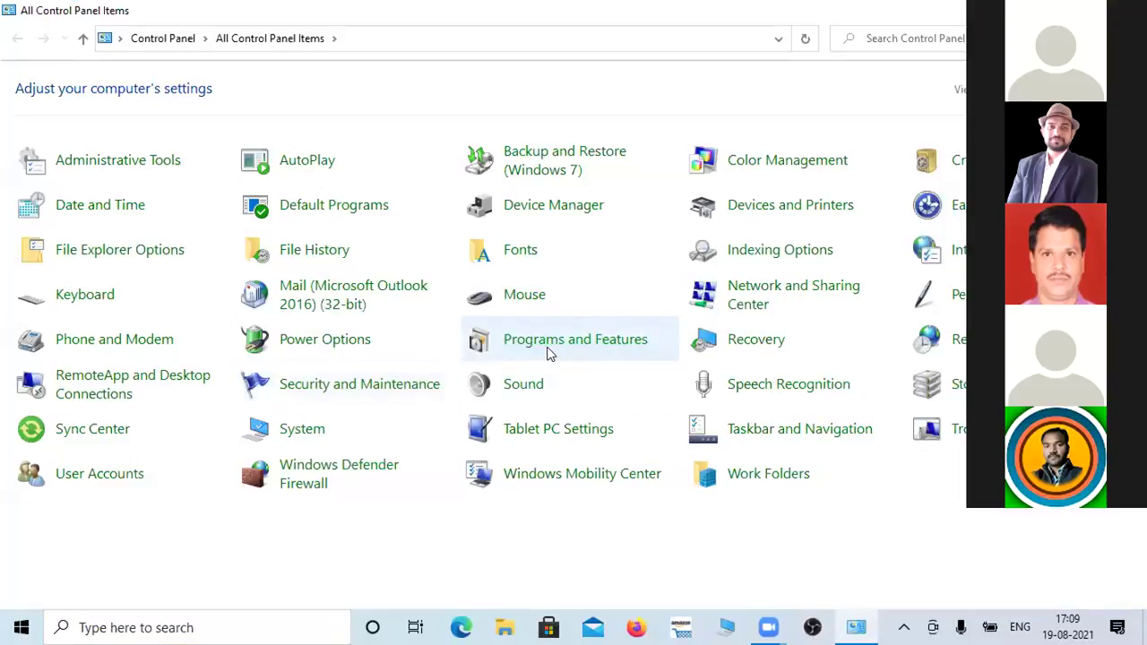
pyautogui.click(547, 344)
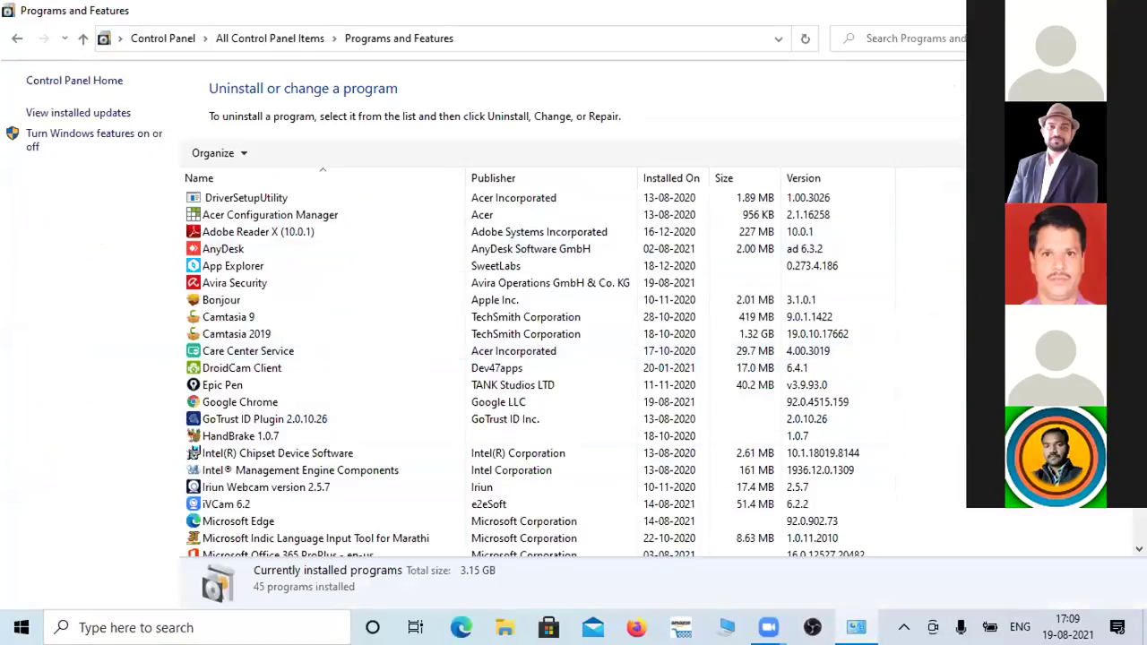
pyautogui.scroll(-3, 698, 351)
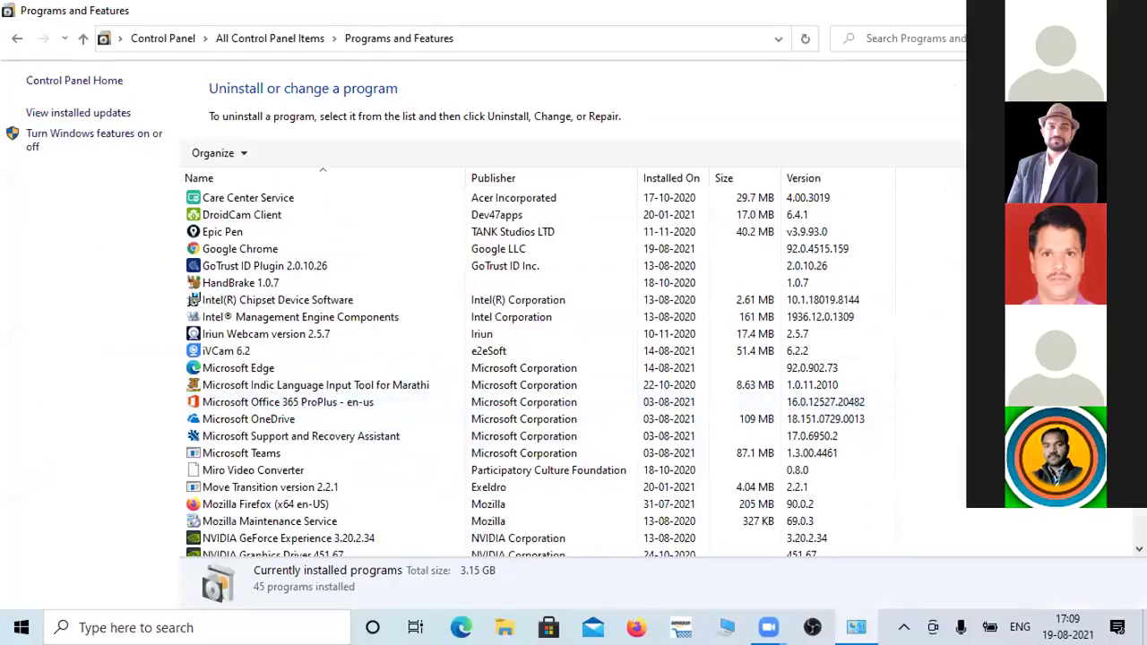
pyautogui.press('super+d')
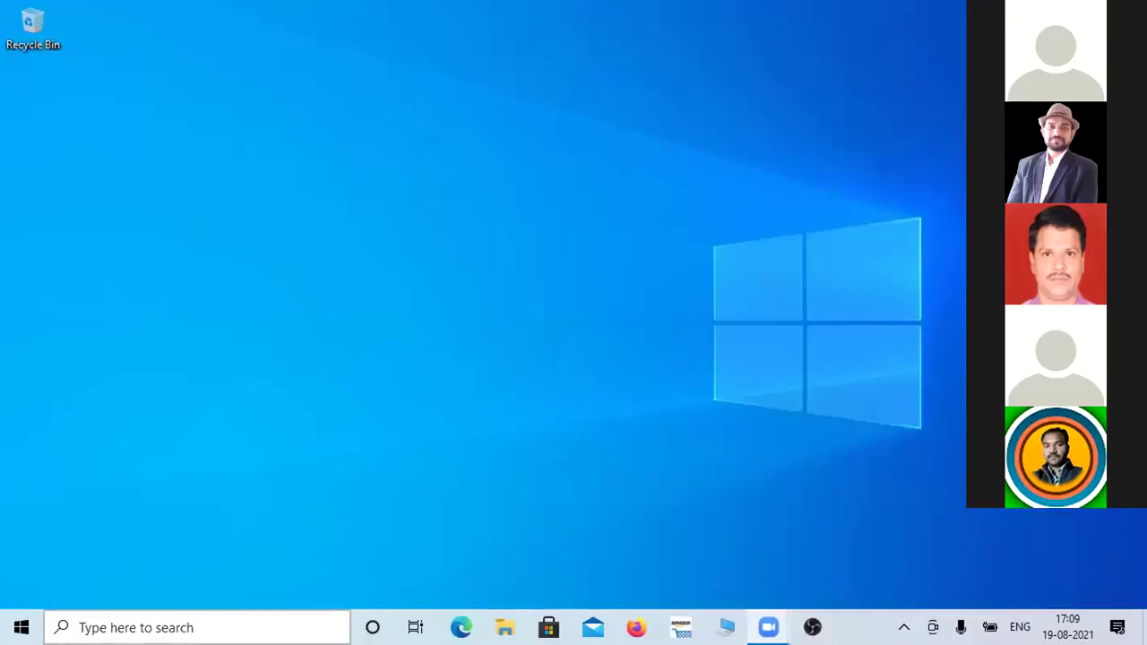
pyautogui.press('super+s')
# Step: Open '7 th wonder in world' from E: > Desktop file > 15 august project > ppt project > day 3 project
pyautogui.click(193, 288)
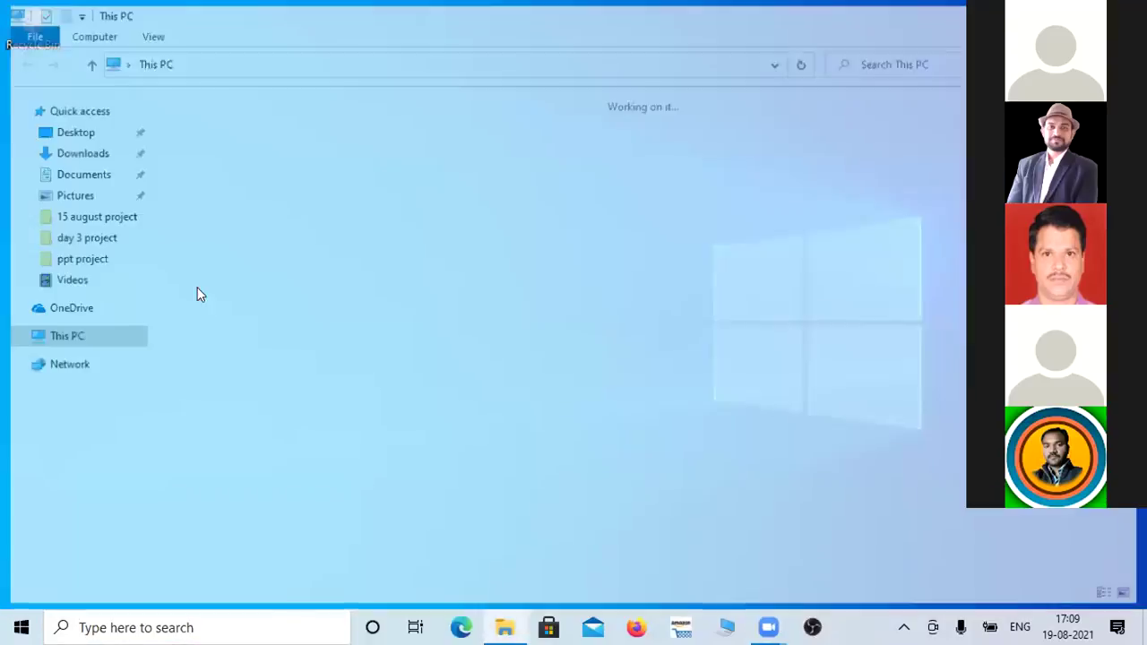
pyautogui.doubleClick(768, 277)
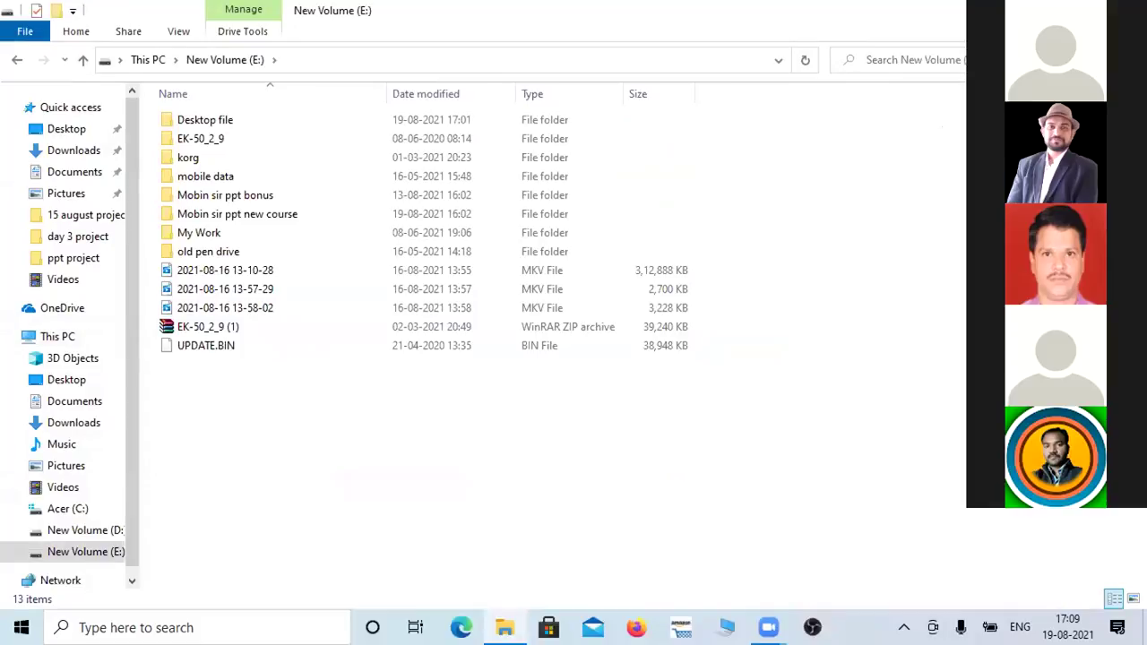
pyautogui.doubleClick(354, 128)
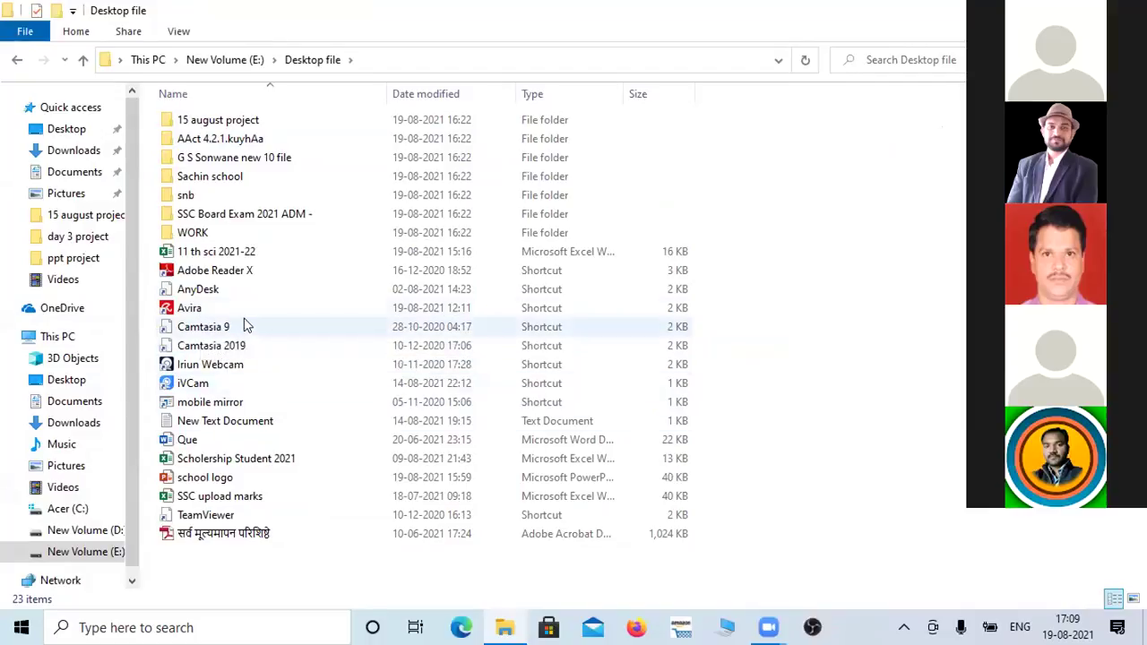
pyautogui.doubleClick(237, 123)
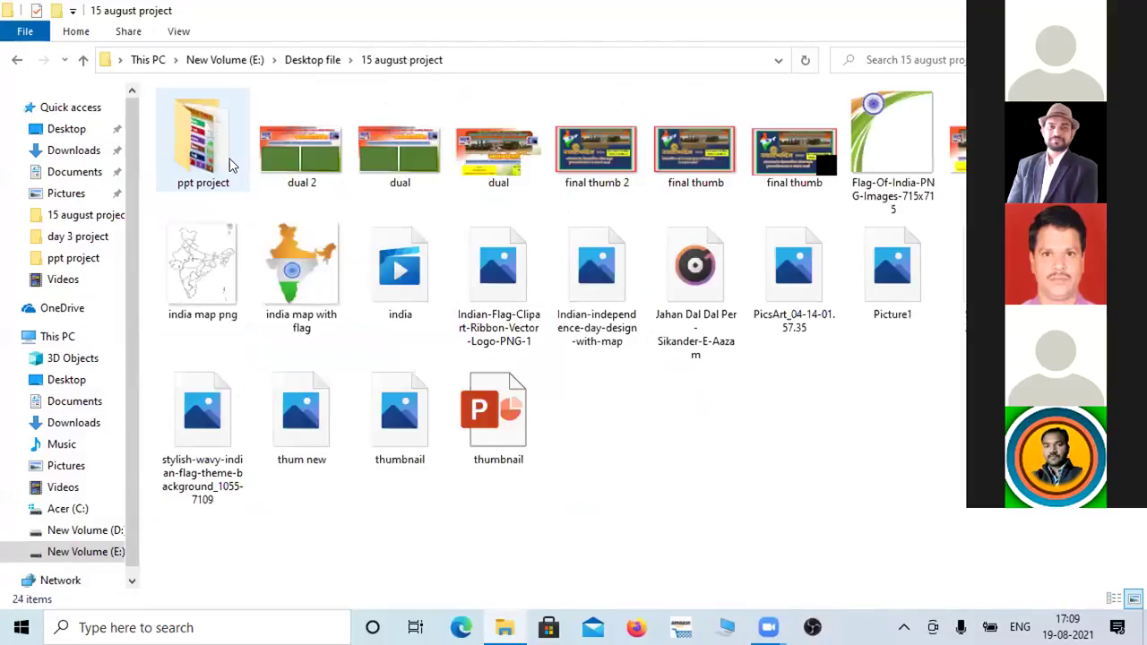
pyautogui.doubleClick(225, 155)
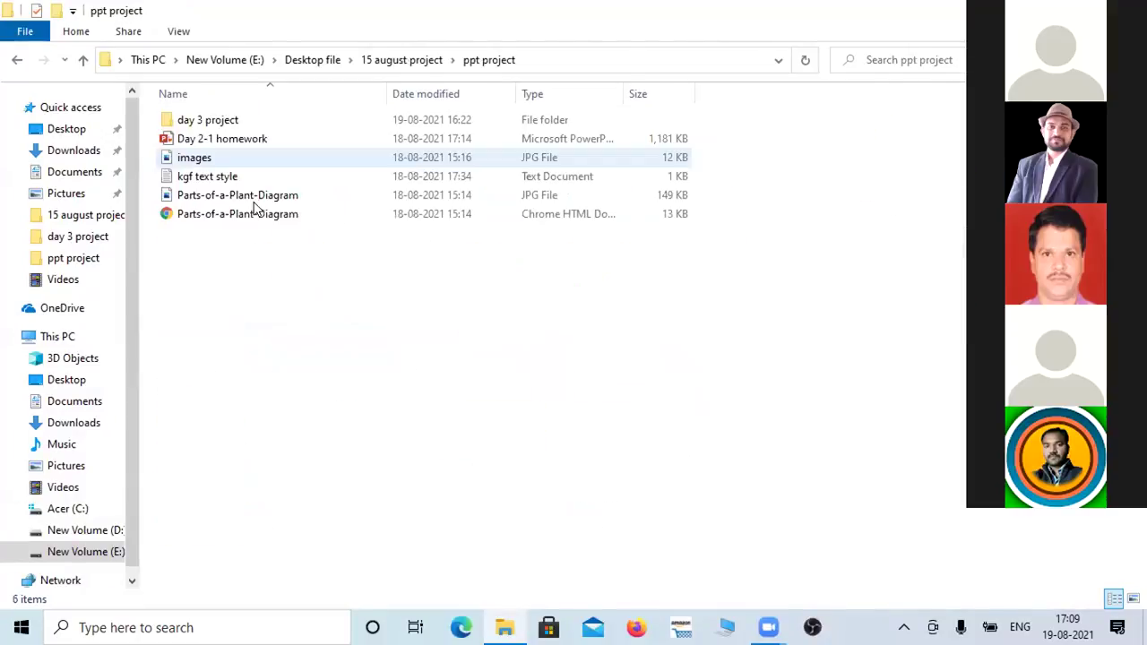
pyautogui.doubleClick(222, 122)
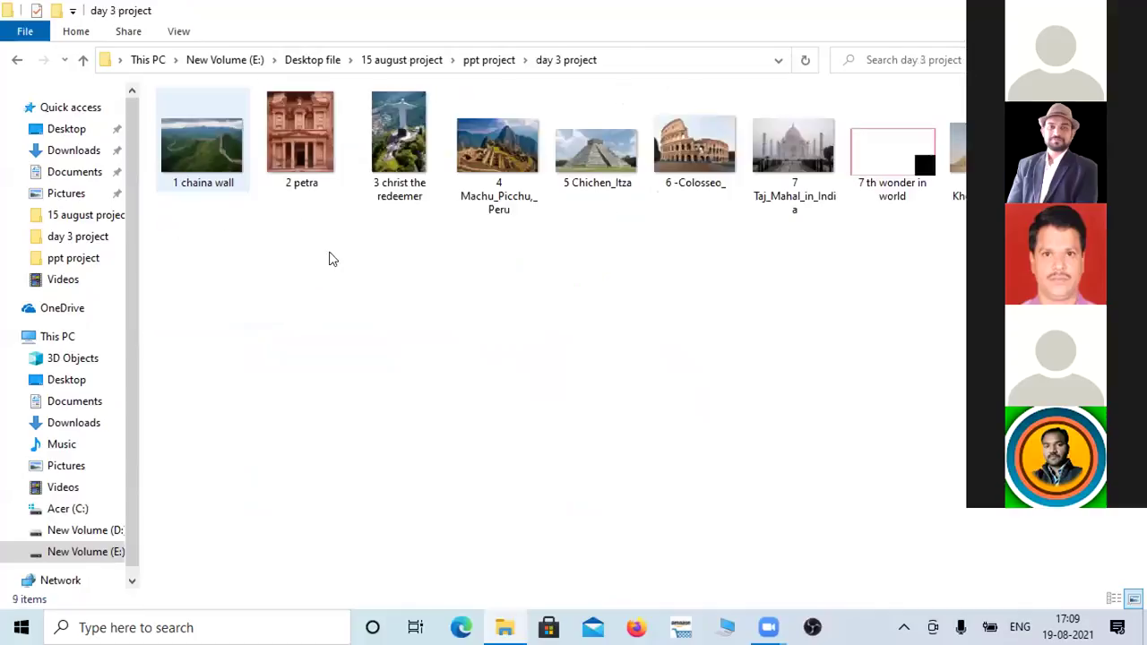
pyautogui.doubleClick(876, 151)
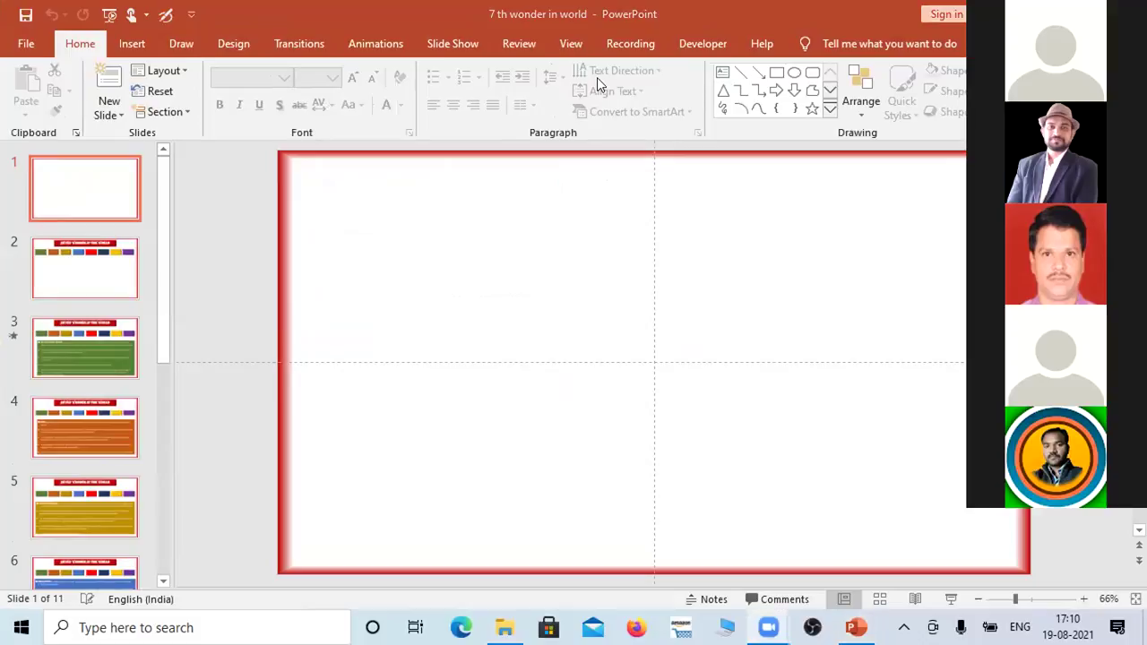
# Step: Inspect slides 2 and 3 on the Transitions tab, including slide 3's Fade, then open File Home
pyautogui.click(179, 46)
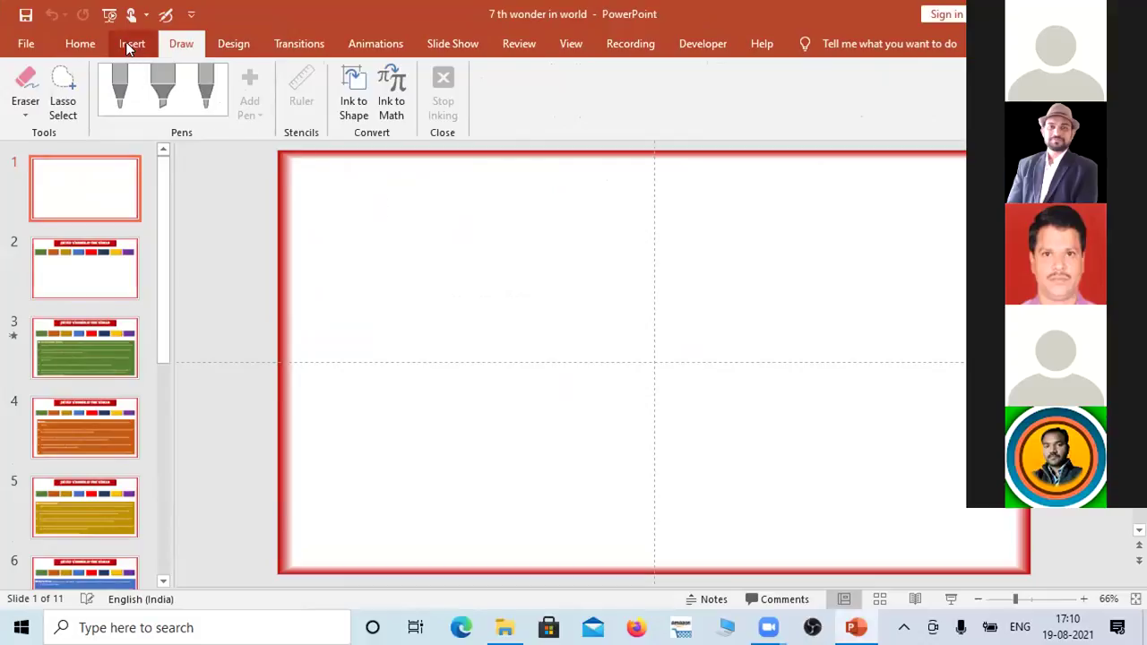
pyautogui.click(298, 44)
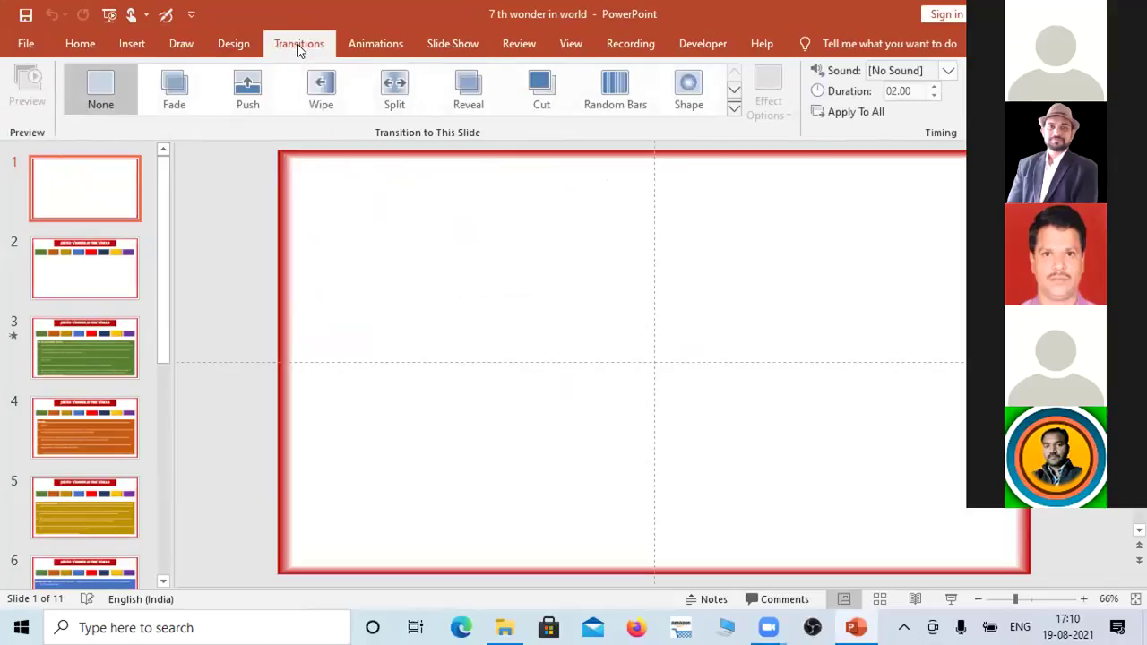
pyautogui.click(128, 276)
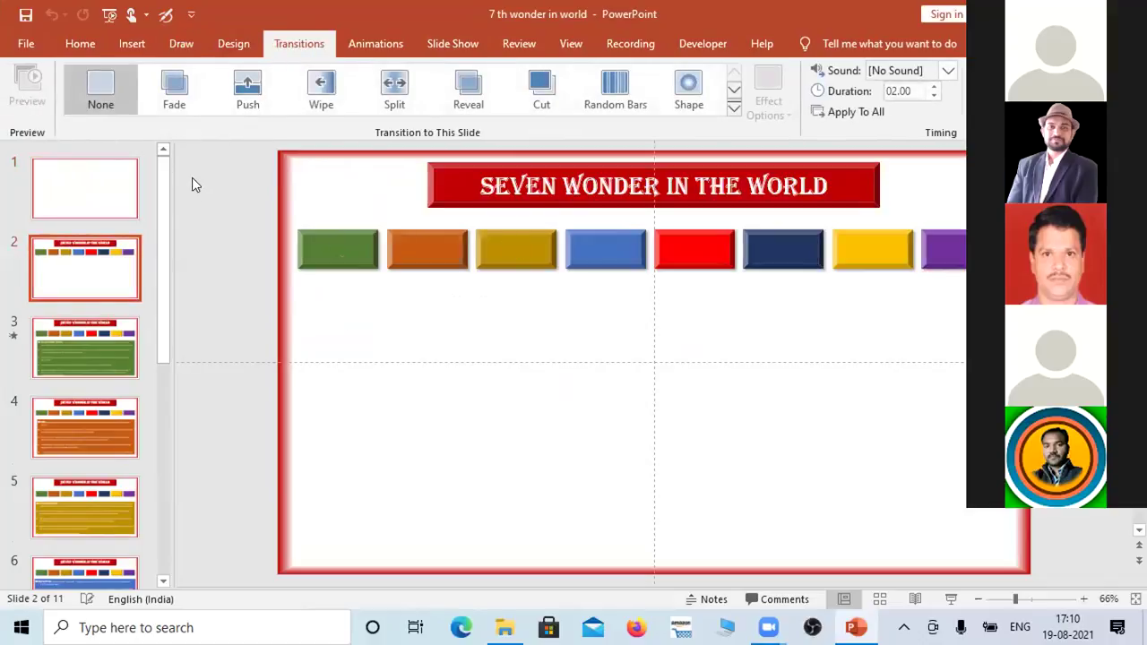
pyautogui.click(108, 355)
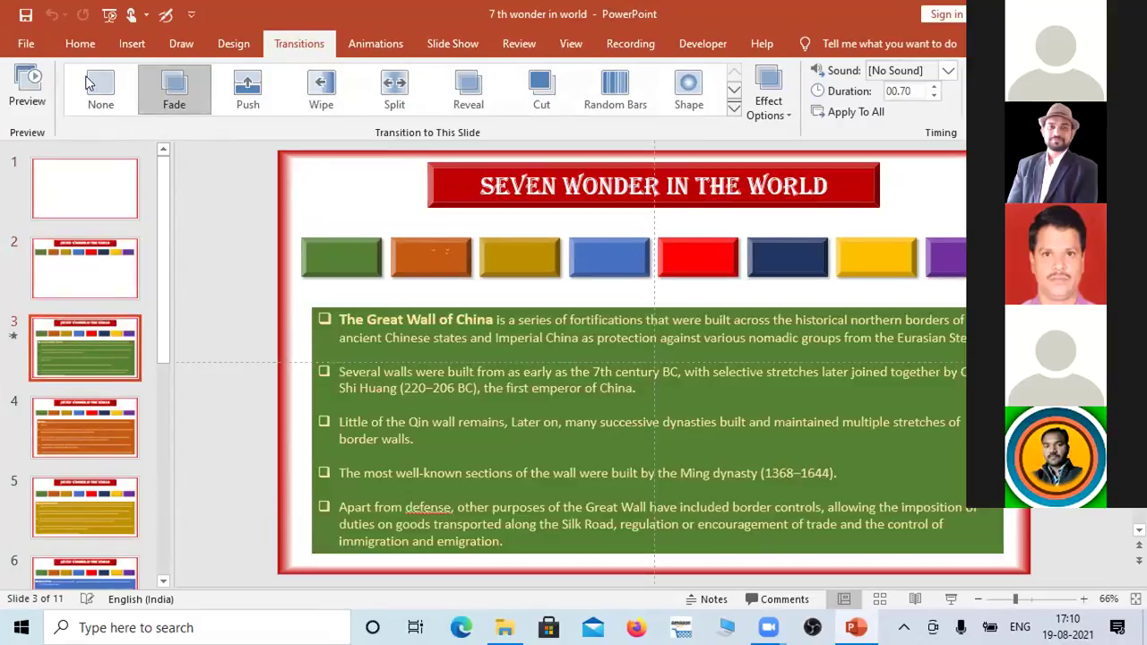
pyautogui.click(34, 42)
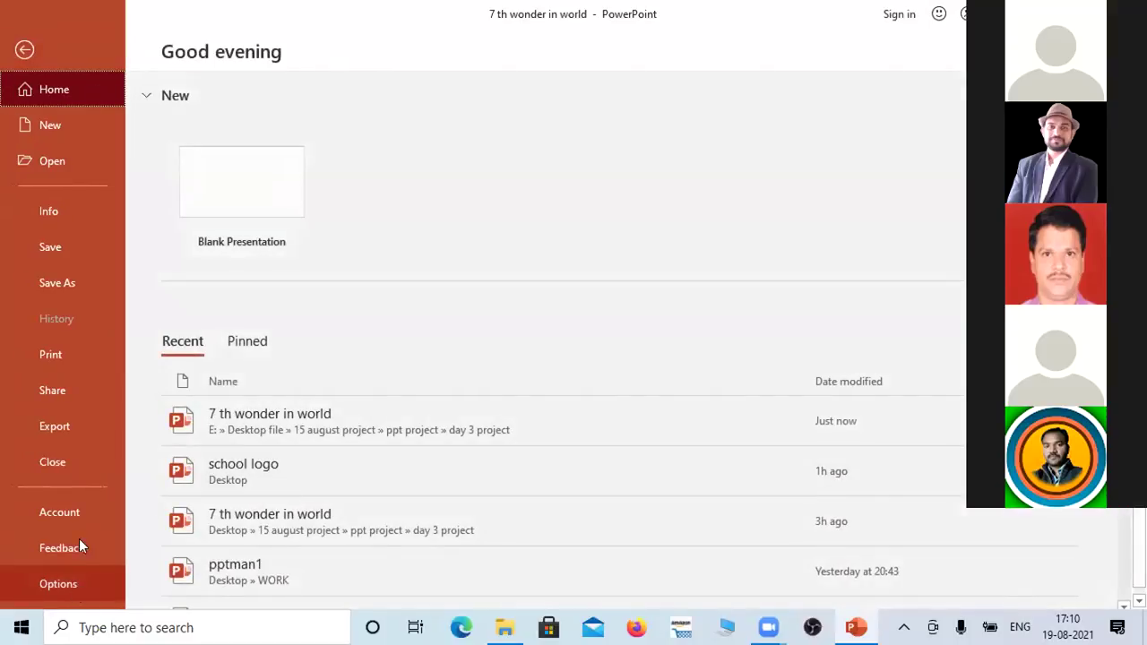
# Step: Confirm PowerPoint's Account page lists Microsoft Office Professional Plus 2016, then minimize PowerPoint to reveal File Explorer
pyautogui.click(79, 514)
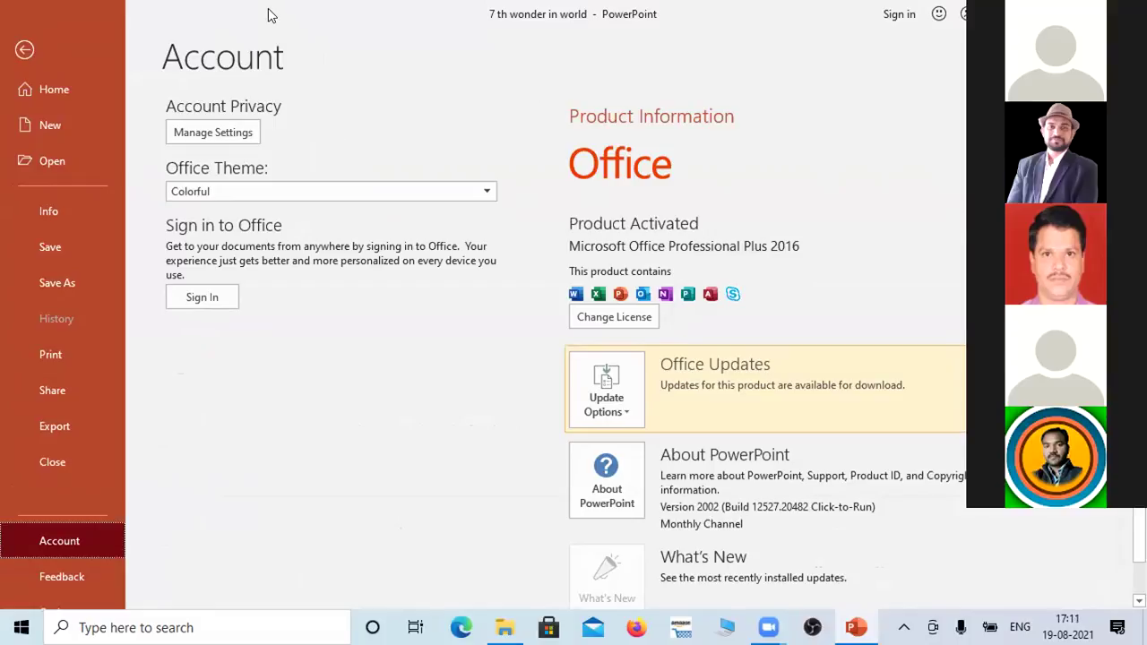
pyautogui.press('super+Down')
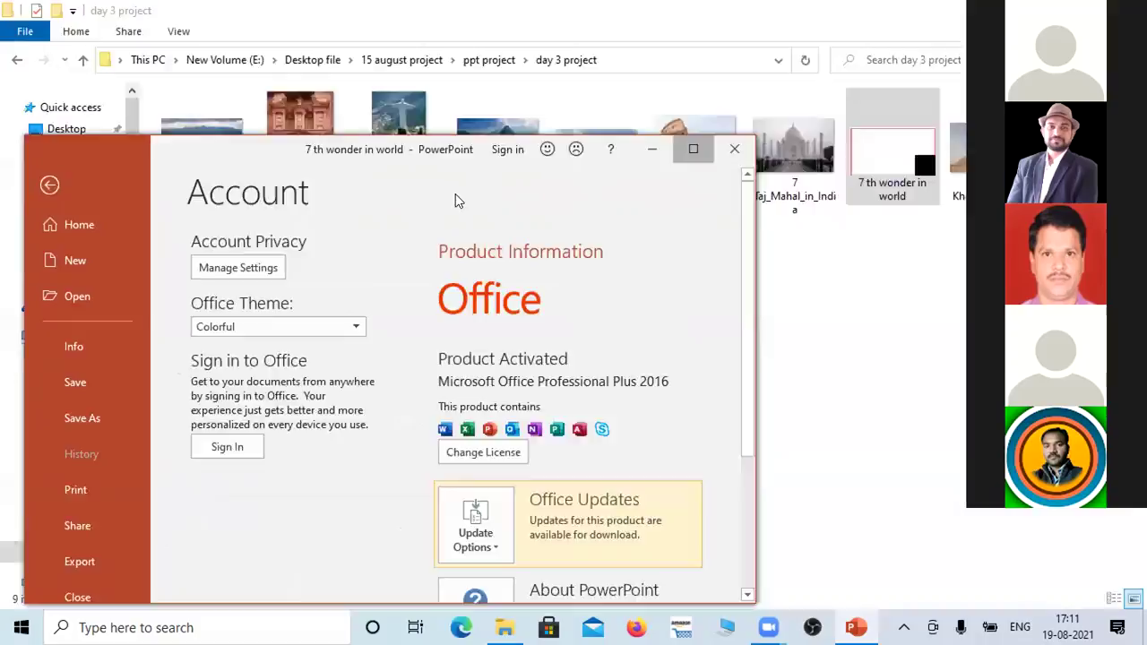
pyautogui.click(693, 150)
pyautogui.moveTo(290, 15); pyautogui.dragTo(333, 216)
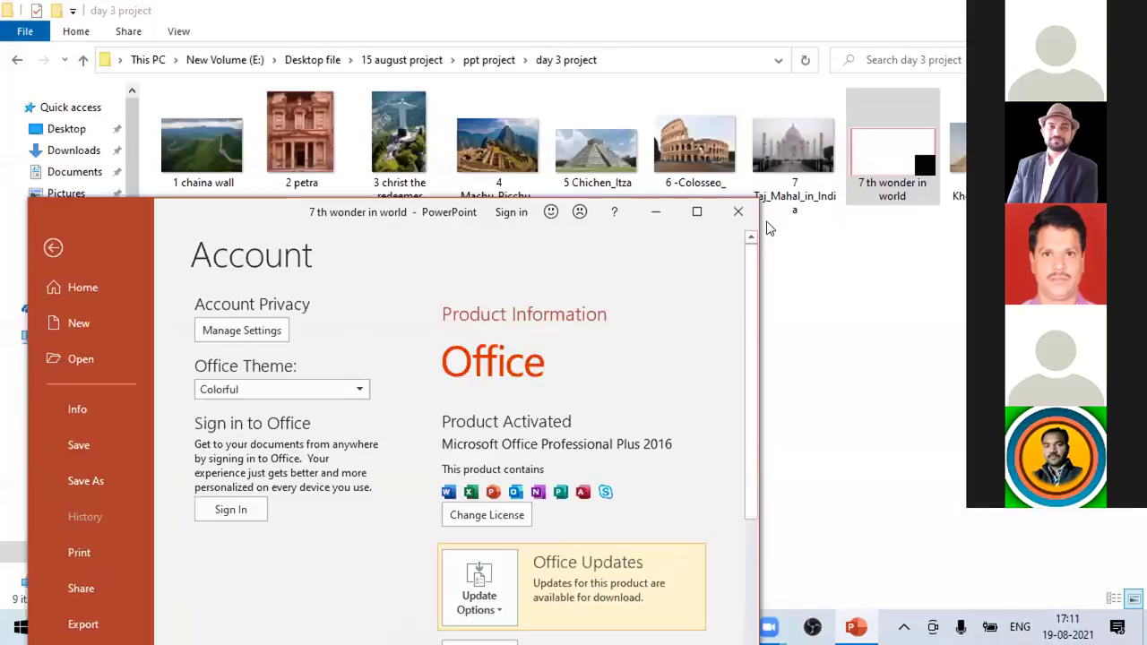
pyautogui.press('super+Down')
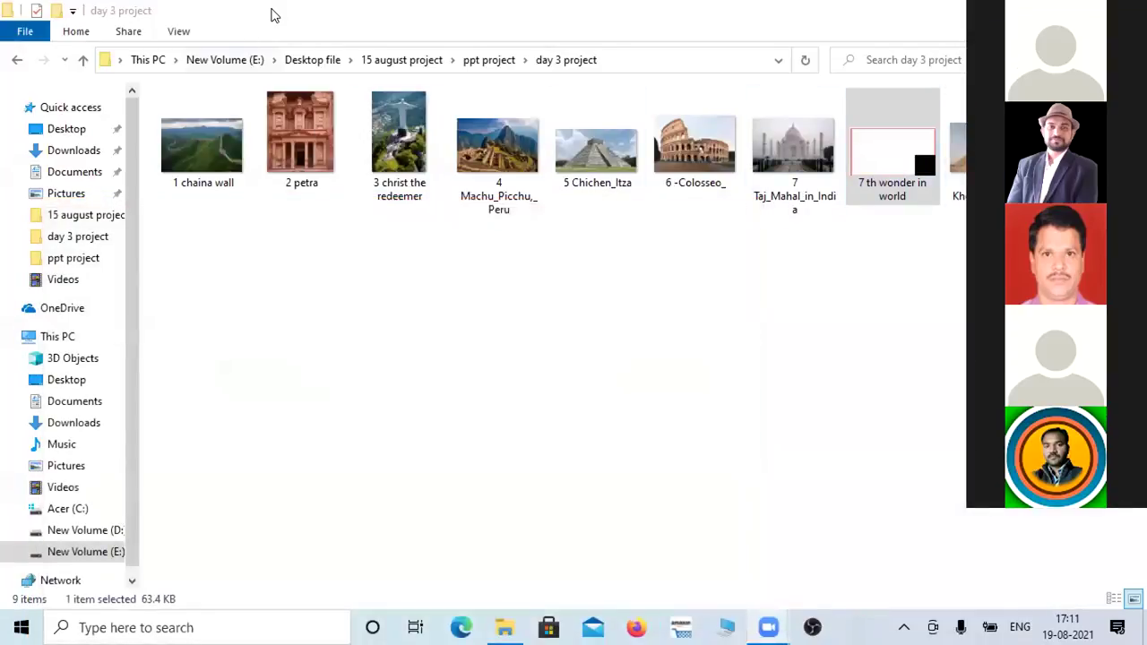
# Step: Reopen This PC and go to New Volume (E:) > Desktop file, maximized
pyautogui.doubleClick(274, 13)
pyautogui.click(695, 123)
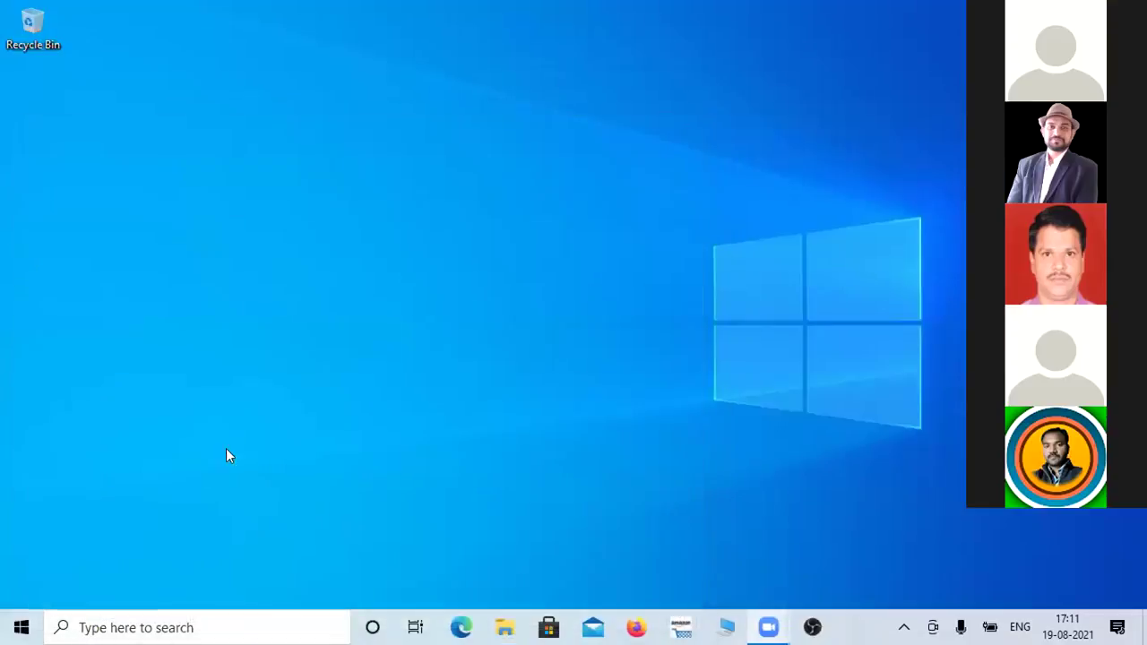
pyautogui.click(139, 625)
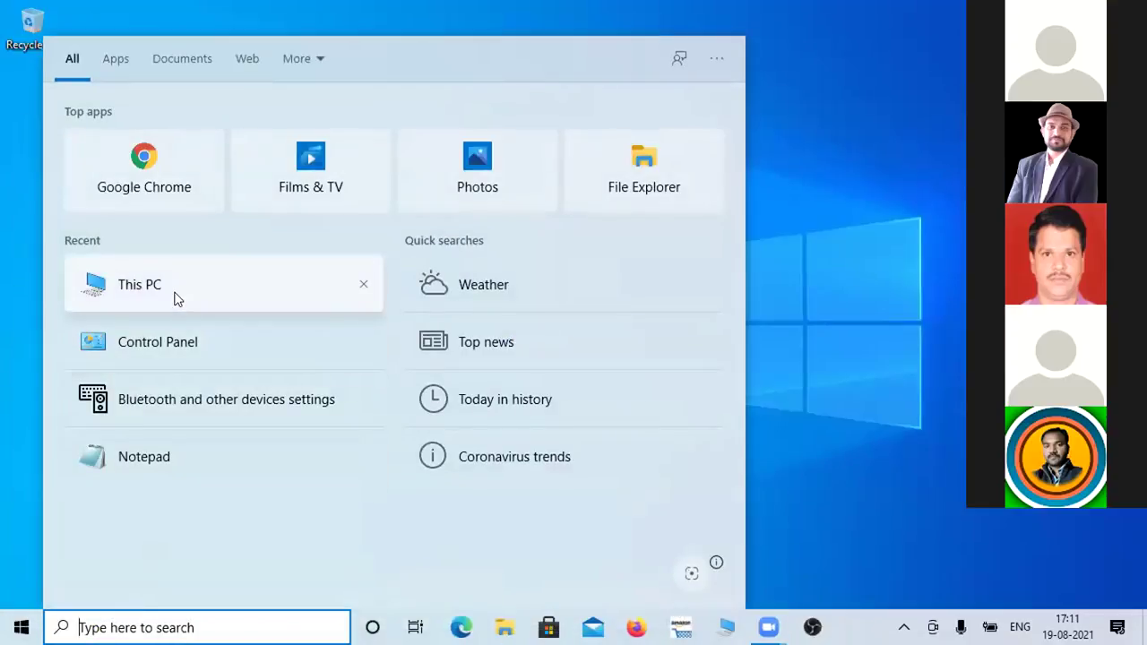
pyautogui.click(174, 297)
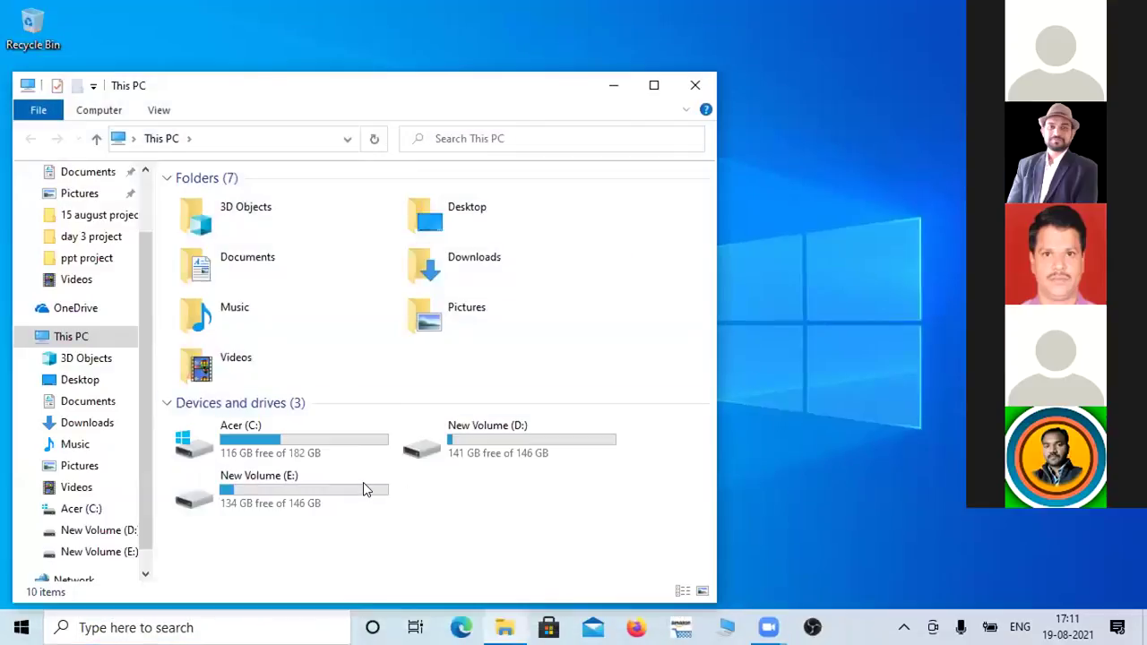
pyautogui.doubleClick(364, 487)
pyautogui.doubleClick(294, 200)
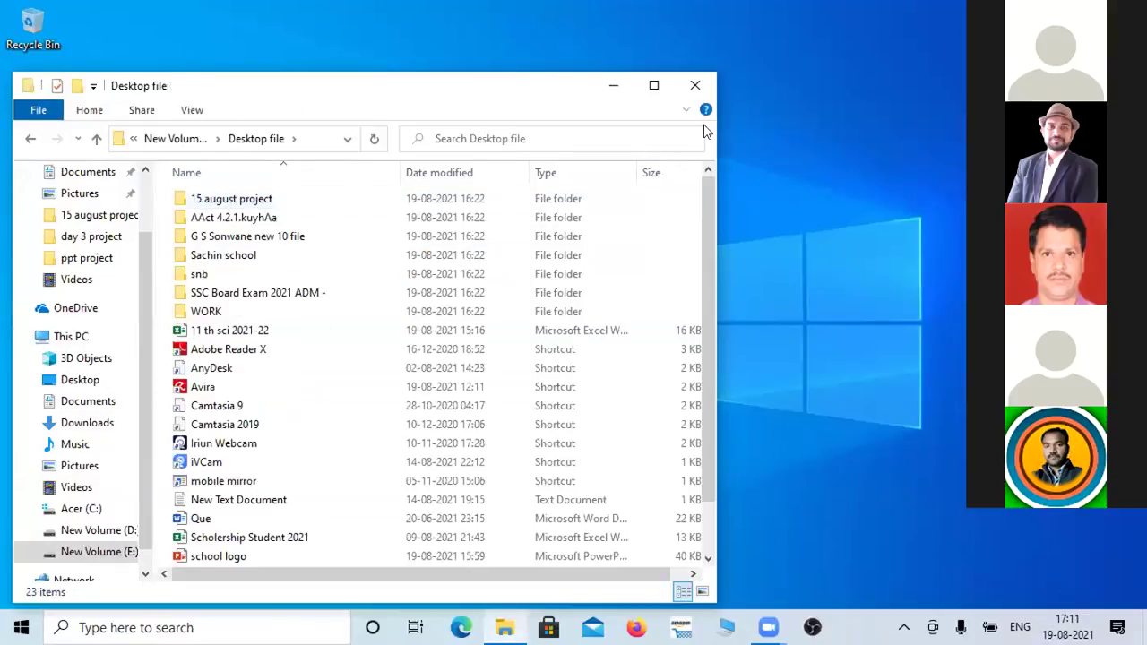
pyautogui.click(654, 86)
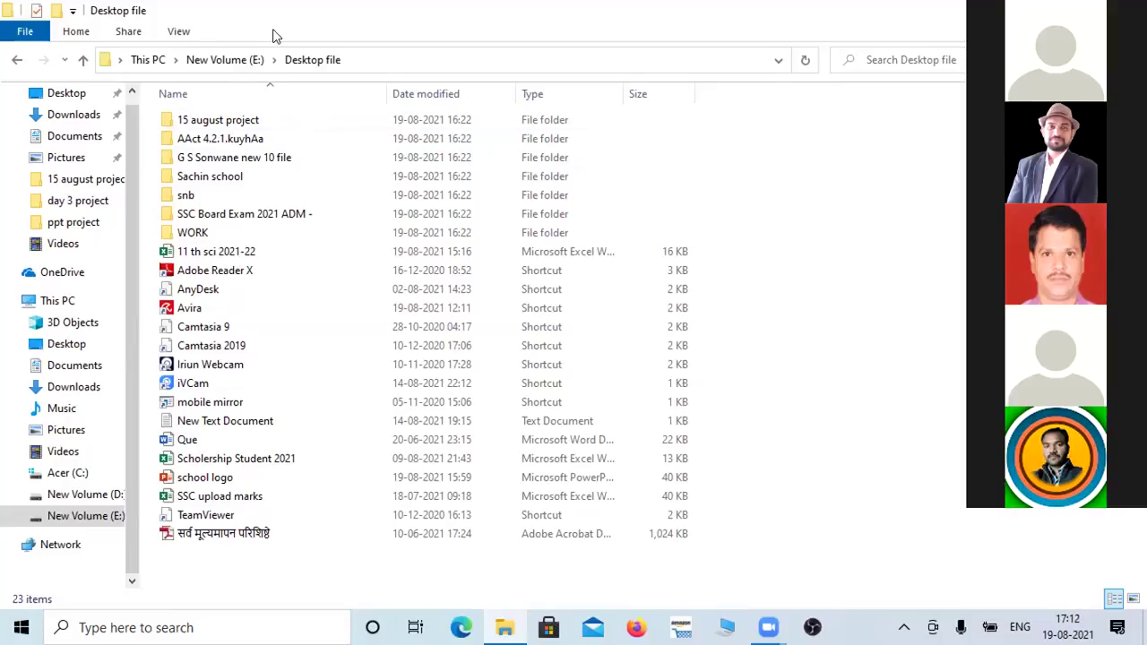
# Step: Close the File Explorer window and refresh the desktop twice
pyautogui.press('super+Down')
pyautogui.click(661, 110)
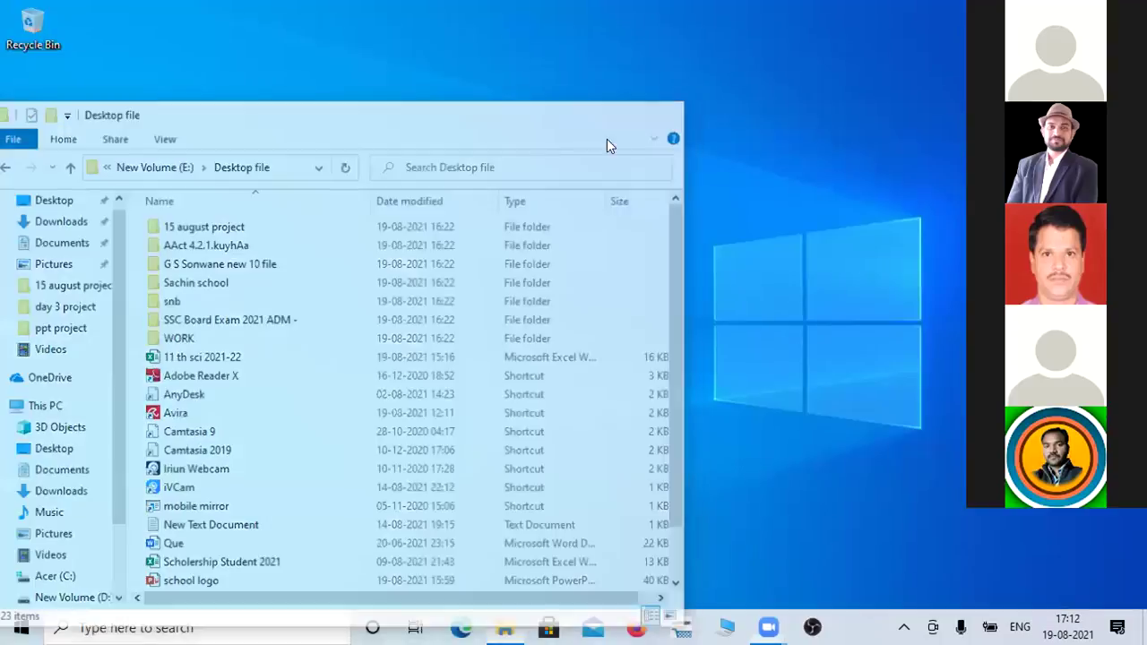
pyautogui.rightClick(587, 164)
pyautogui.click(549, 217)
pyautogui.rightClick(548, 190)
pyautogui.click(524, 245)
# Step: In Control Panel's Programs and Features, find Microsoft Office 365 ProPlus version 16.0.12527.20482
pyautogui.click(134, 627)
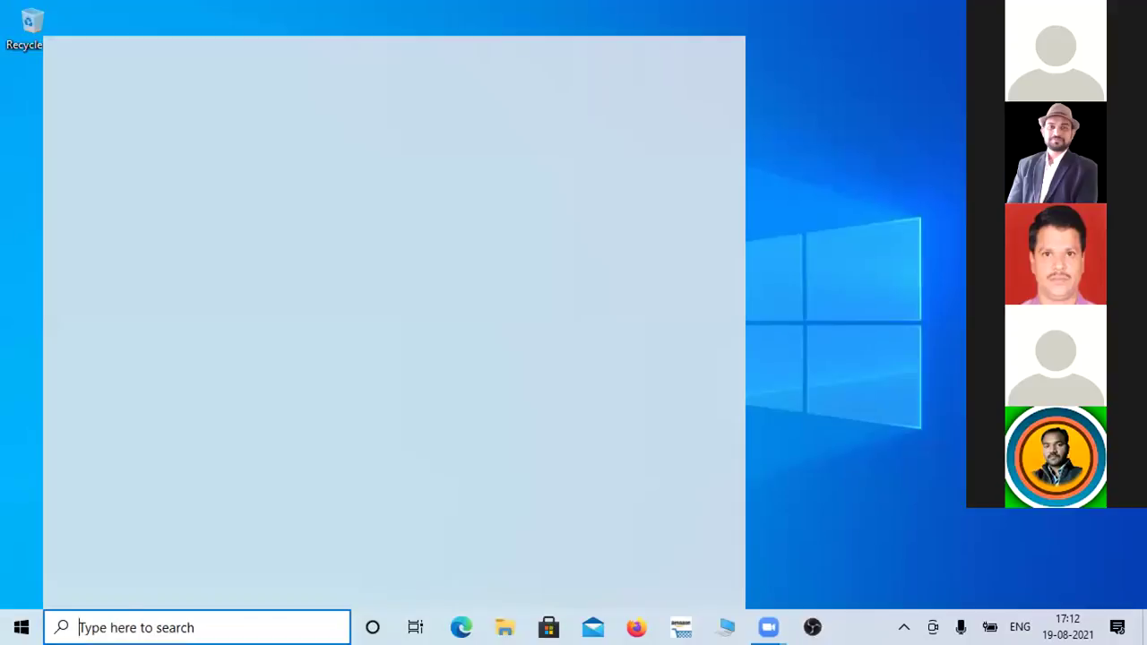
pyautogui.click(163, 352)
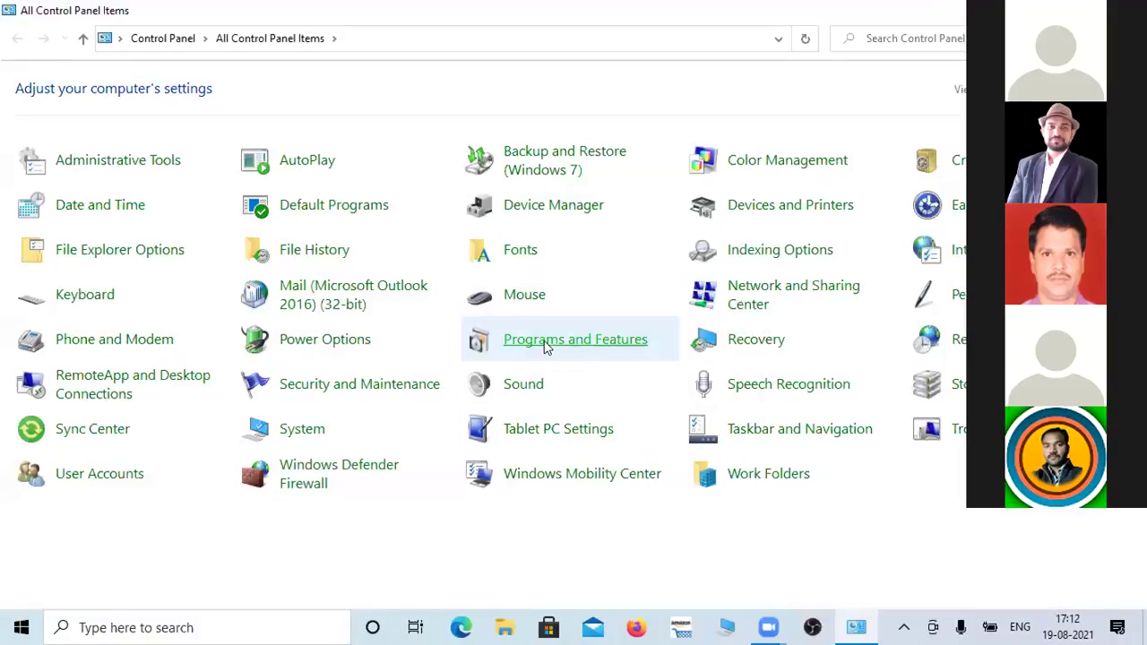
pyautogui.click(545, 347)
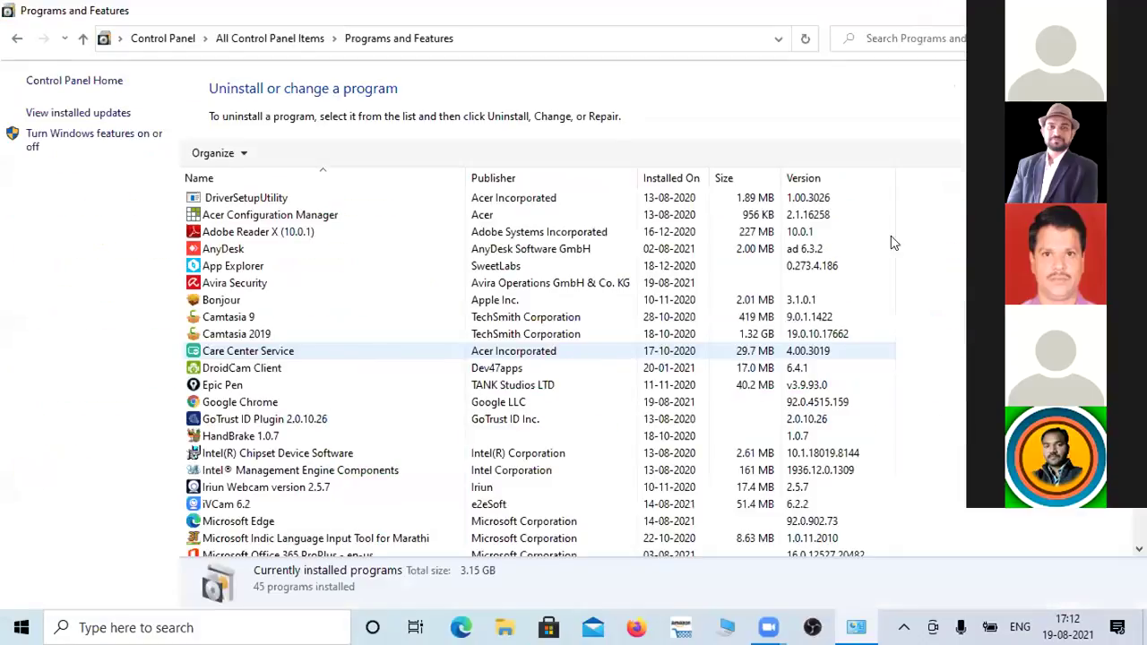
pyautogui.scroll(-4, 633, 353)
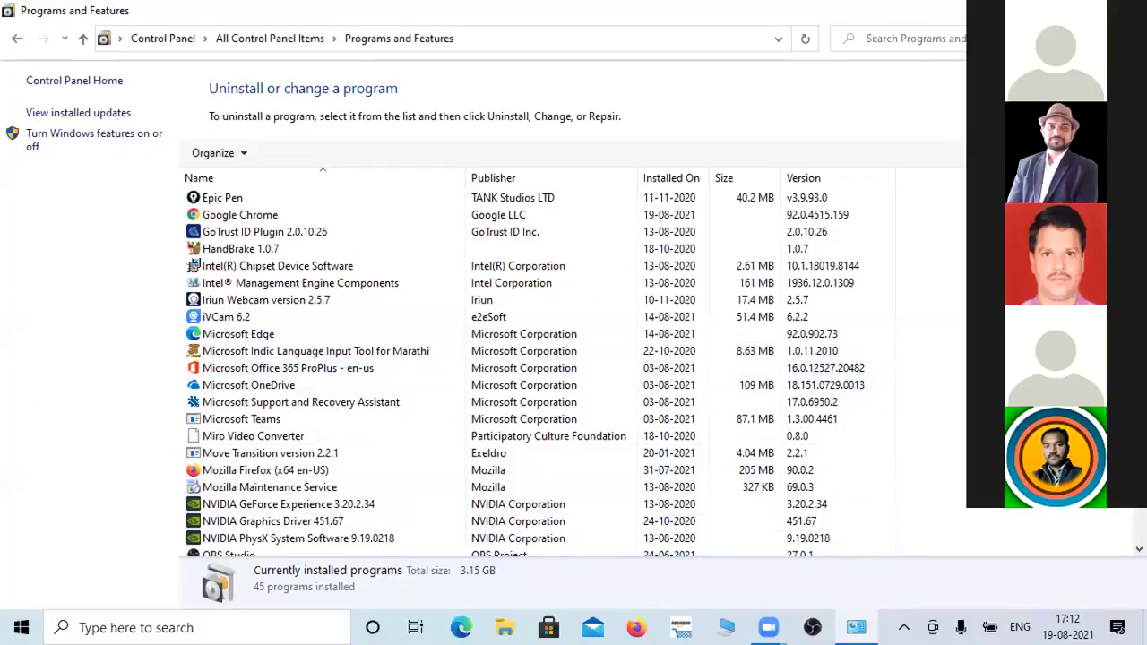
pyautogui.scroll(-3, 526, 372)
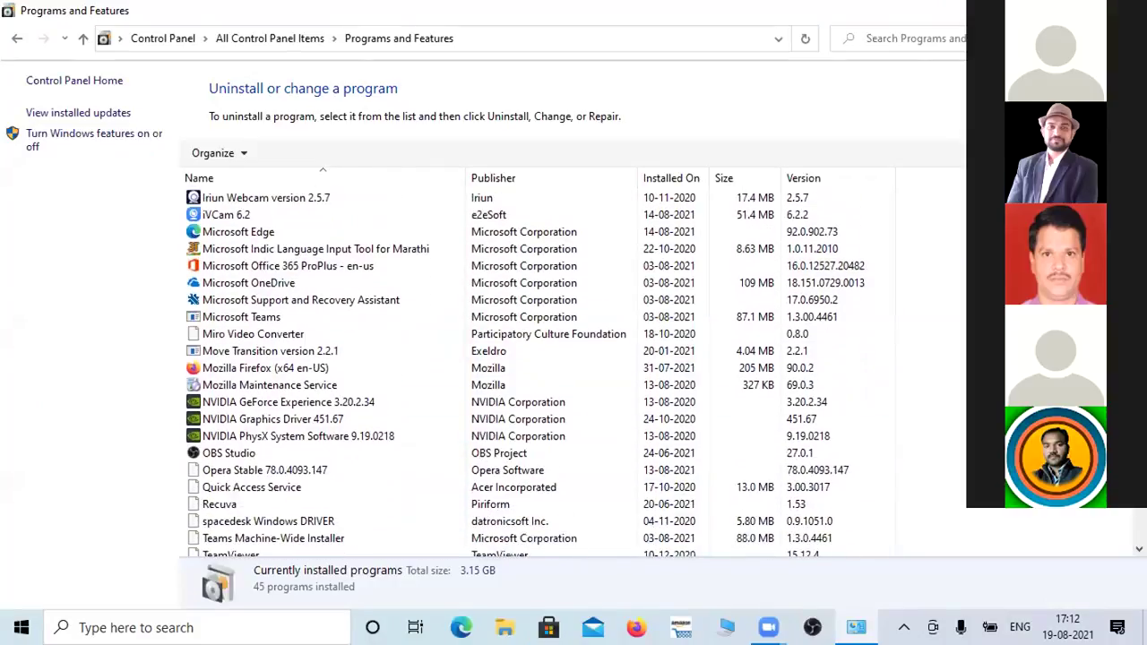
pyautogui.scroll(-1, 577, 375)
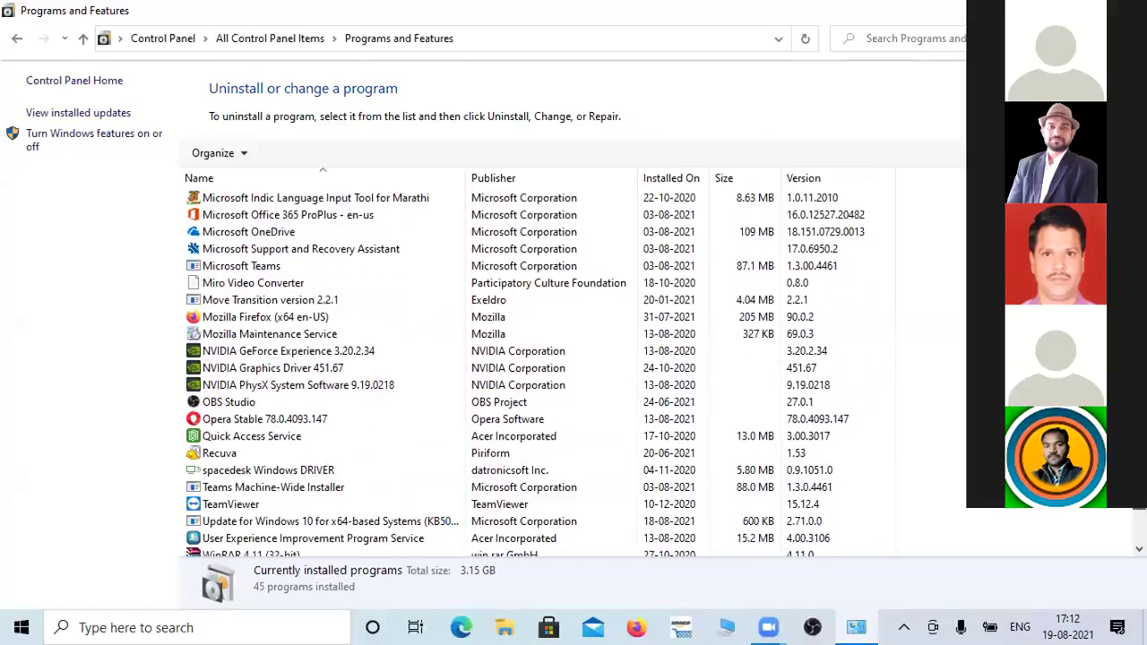
pyautogui.scroll(3, 573, 375)
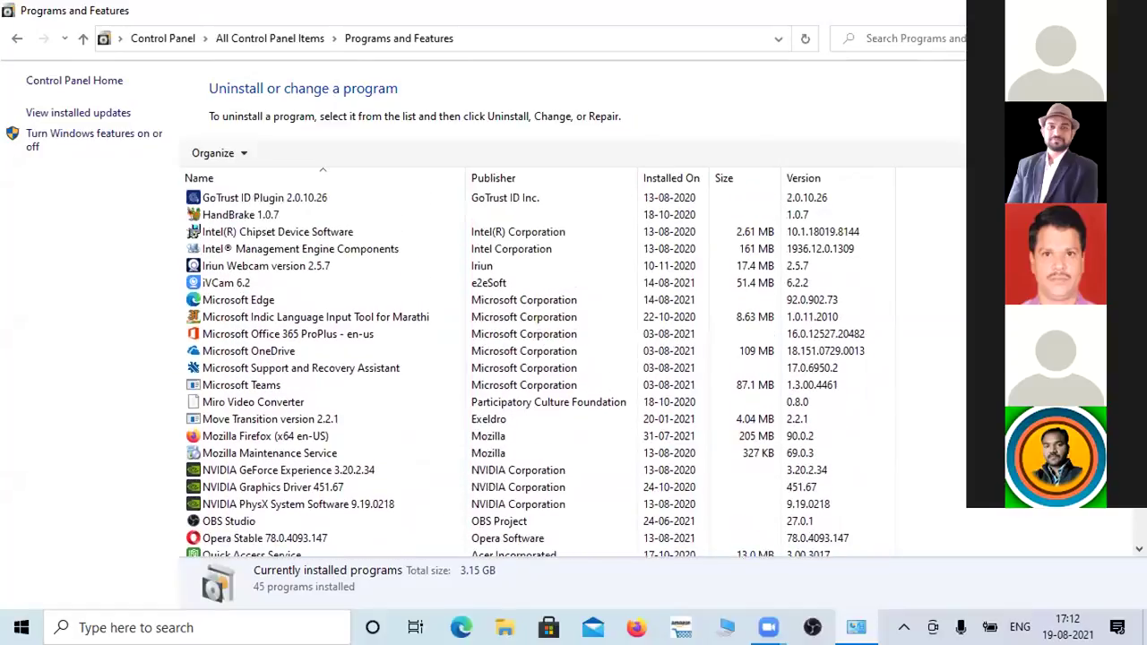
pyautogui.scroll(4, 573, 375)
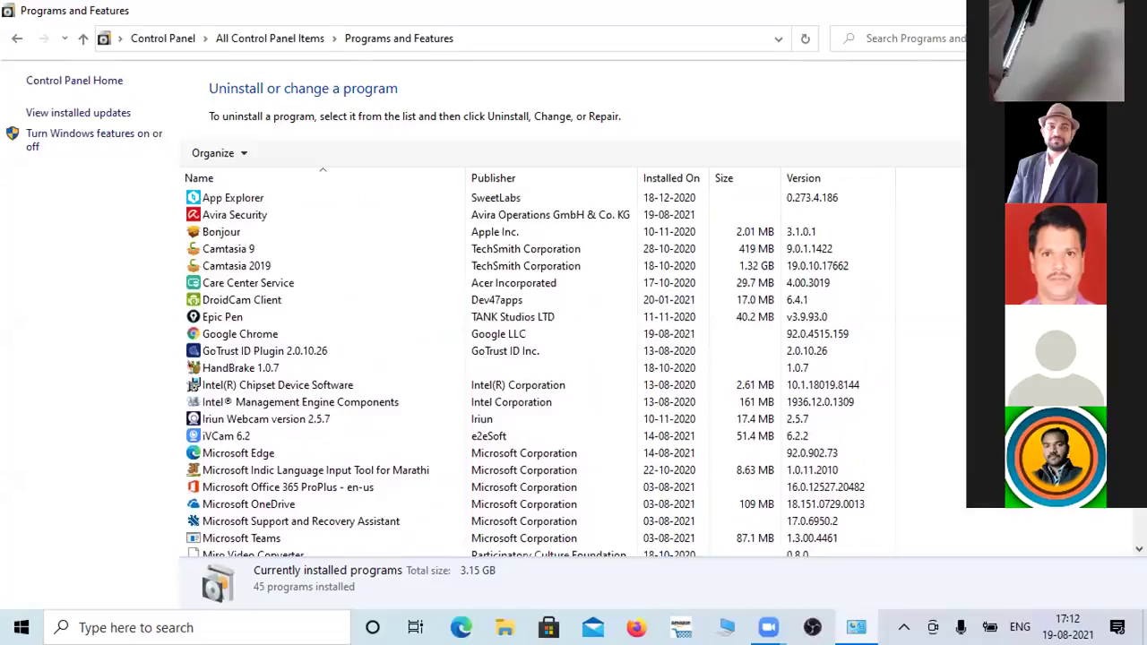
pyautogui.scroll(1, 525, 374)
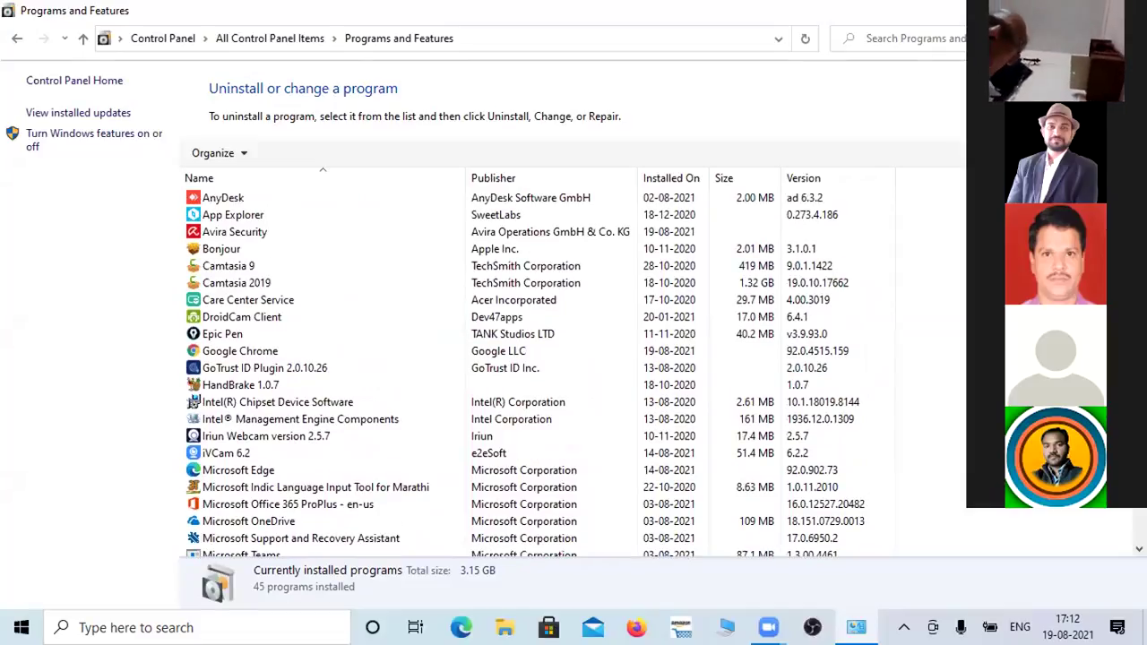
pyautogui.scroll(-2, 573, 375)
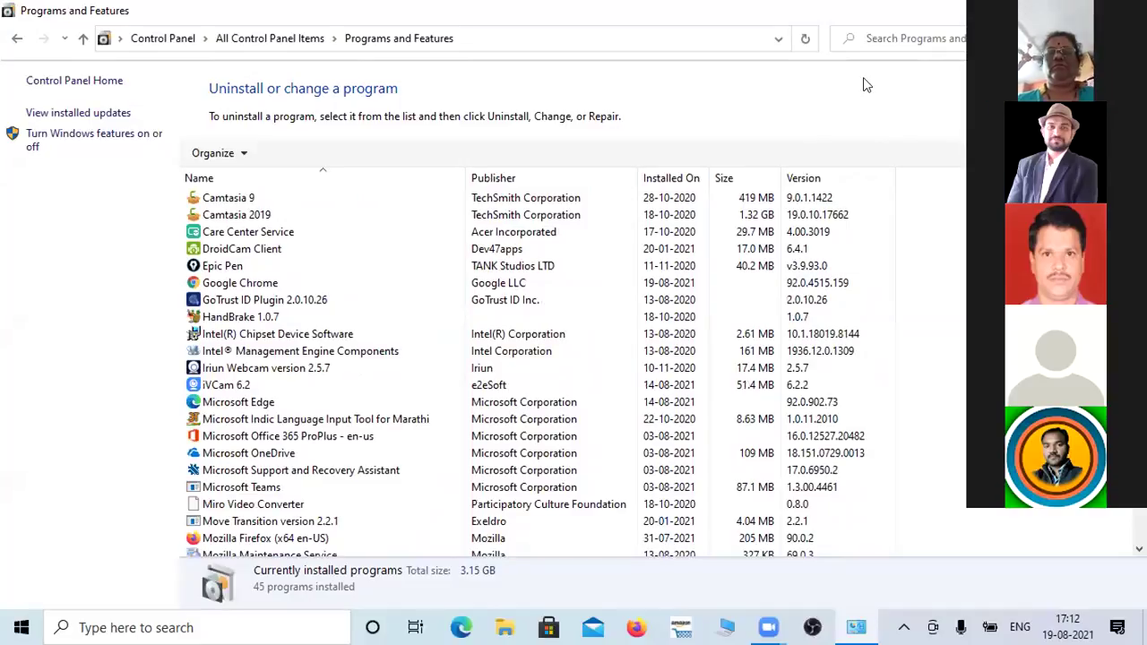
# Step: Close Programs and Features and launch Microsoft Edge from the taskbar
pyautogui.press('super+Down')
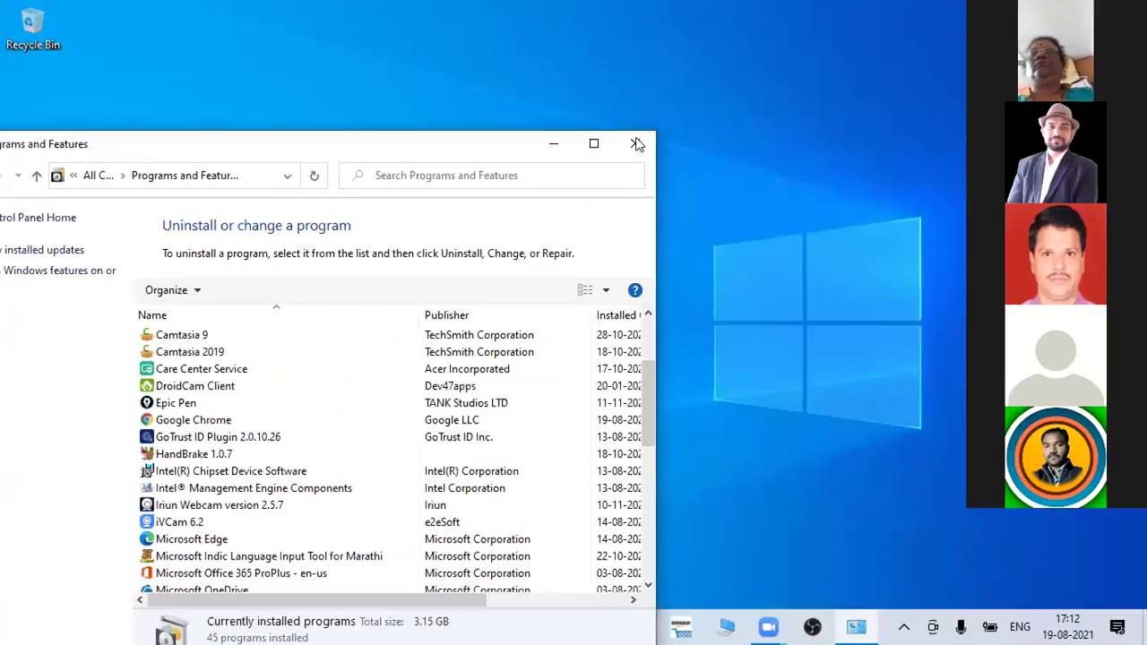
pyautogui.hotkey('alt', 'F4')
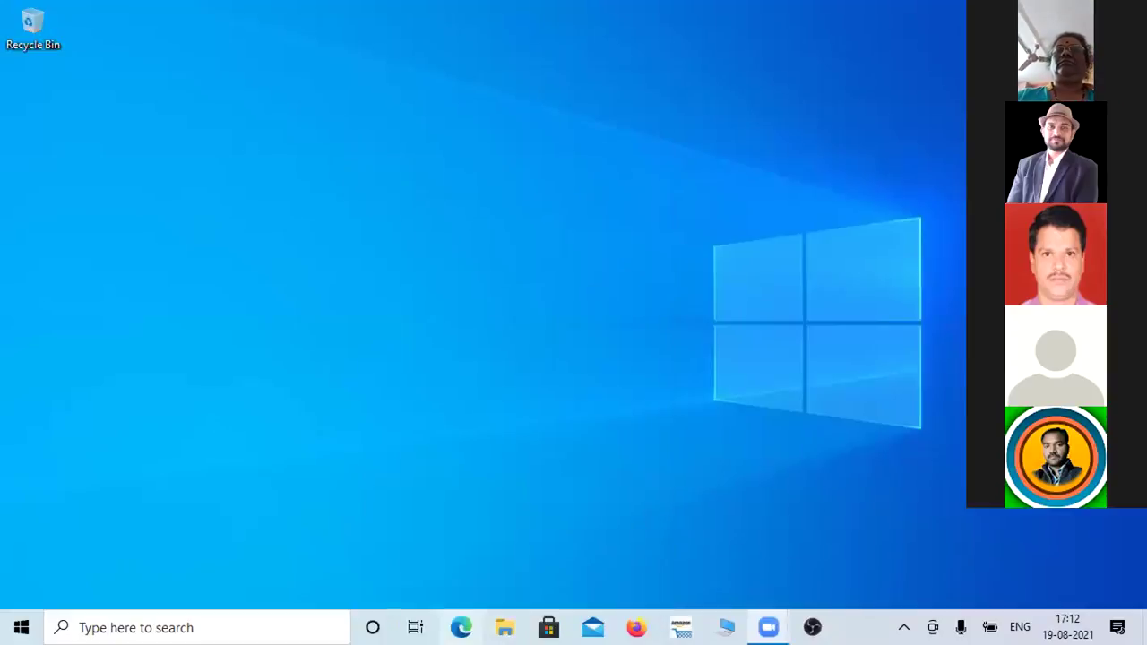
pyautogui.click(504, 627)
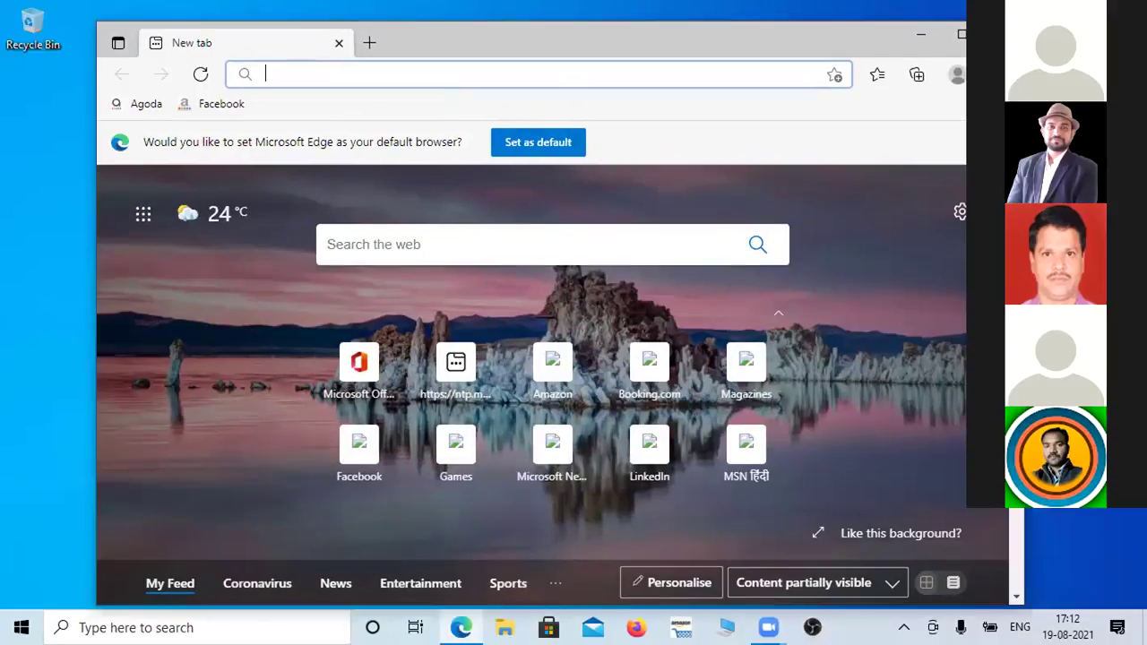
pyautogui.click(957, 75)
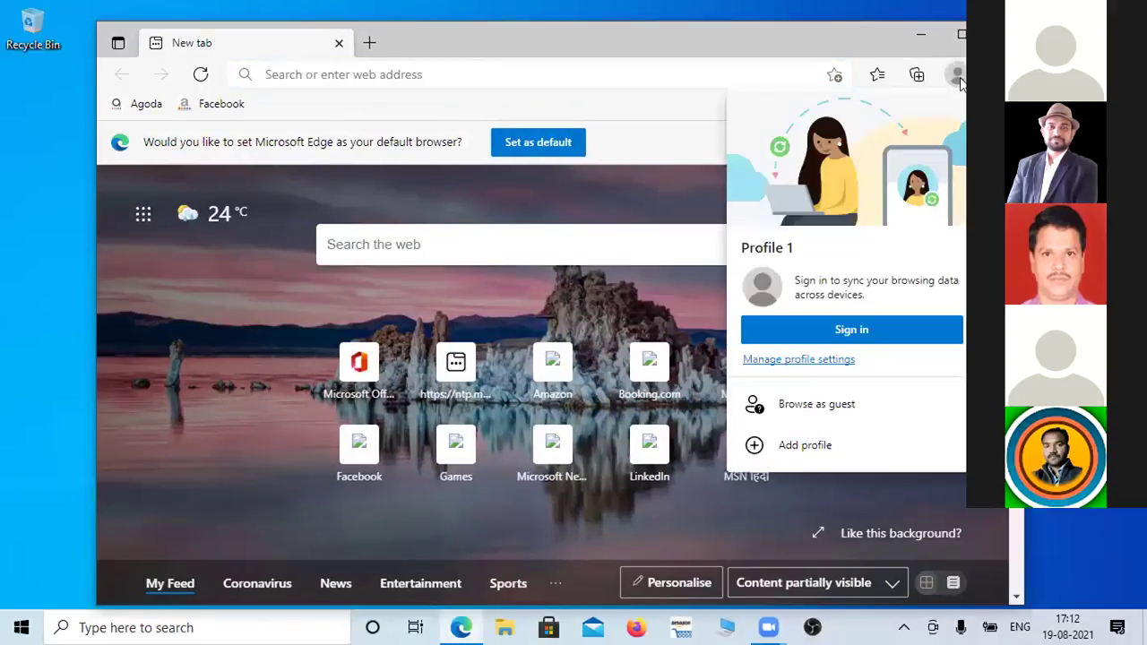
pyautogui.click(957, 77)
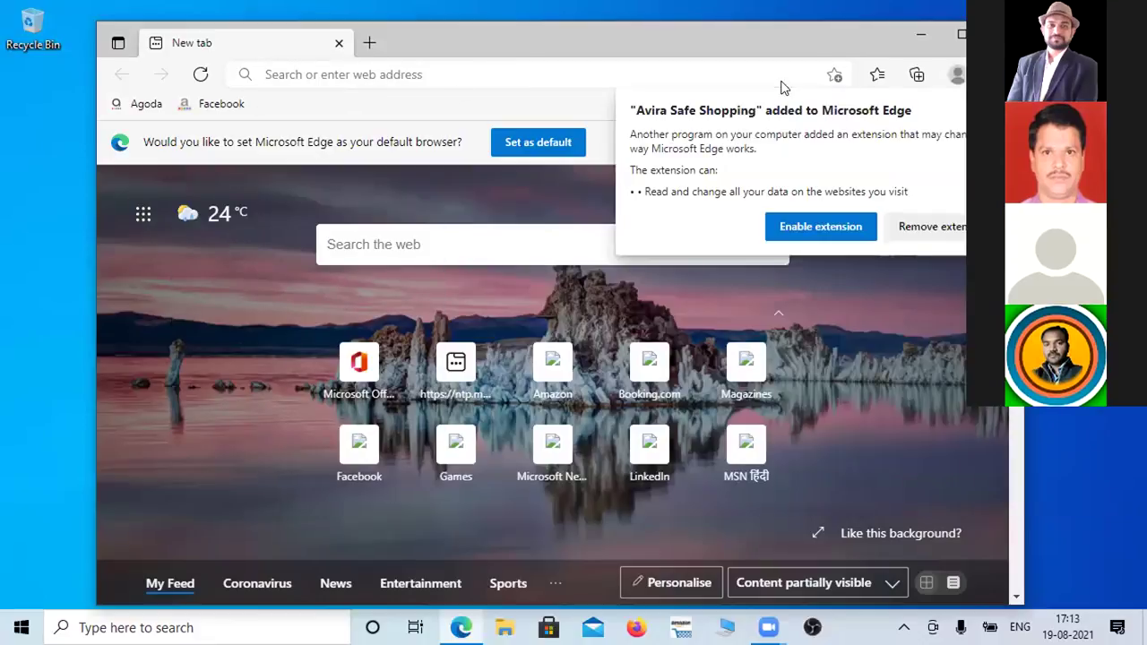
pyautogui.click(278, 71)
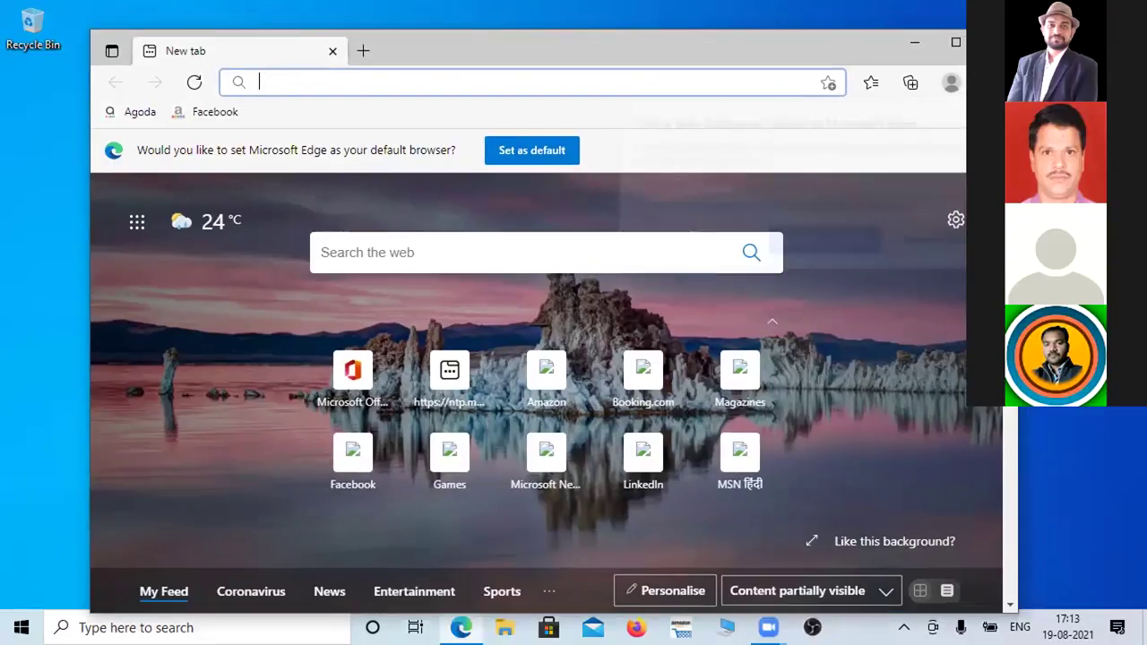
pyautogui.press('super+d')
# Step: Launch Google Chrome from the Start menu app list under the Person 1 profile
pyautogui.press('super')
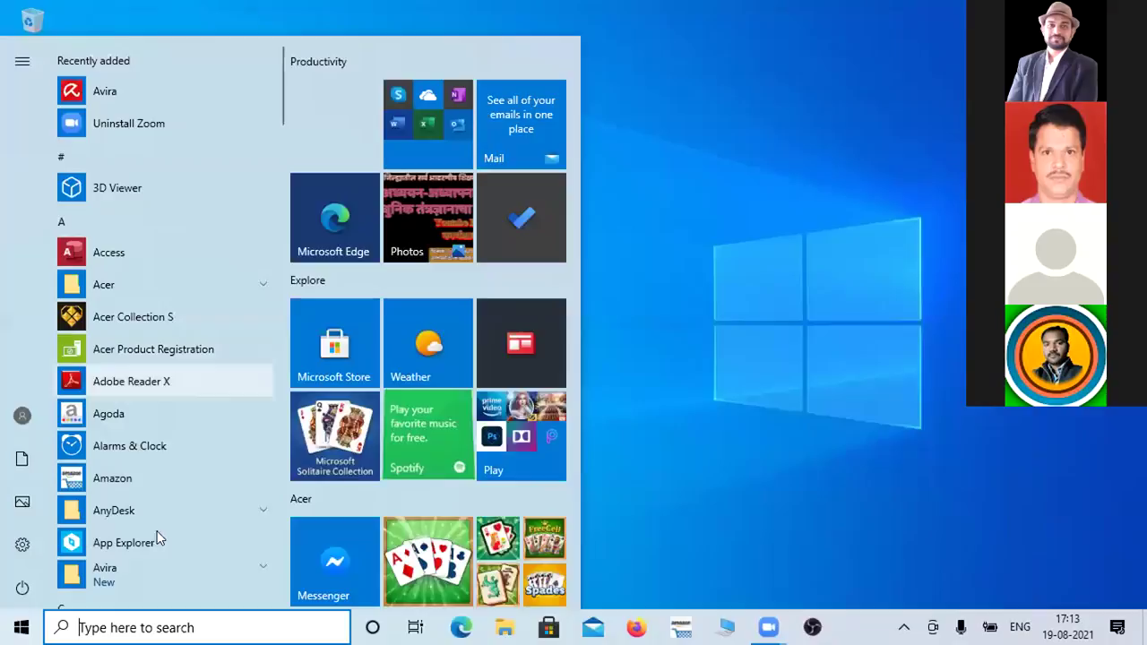
pyautogui.scroll(-10, 210, 396)
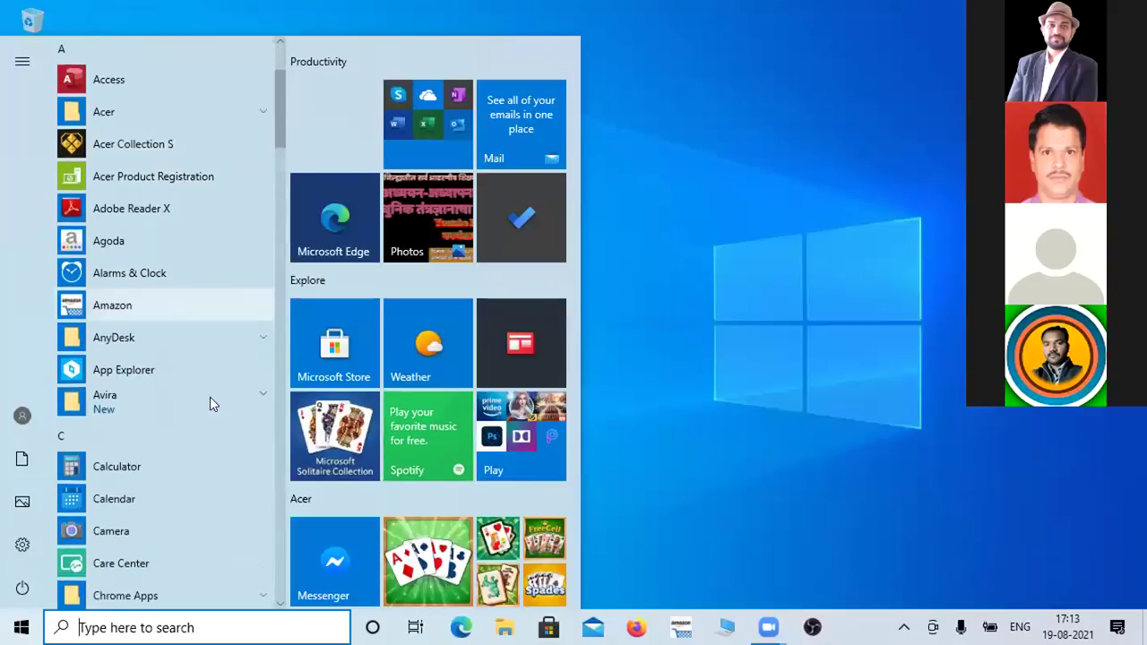
pyautogui.scroll(-5, 141, 179)
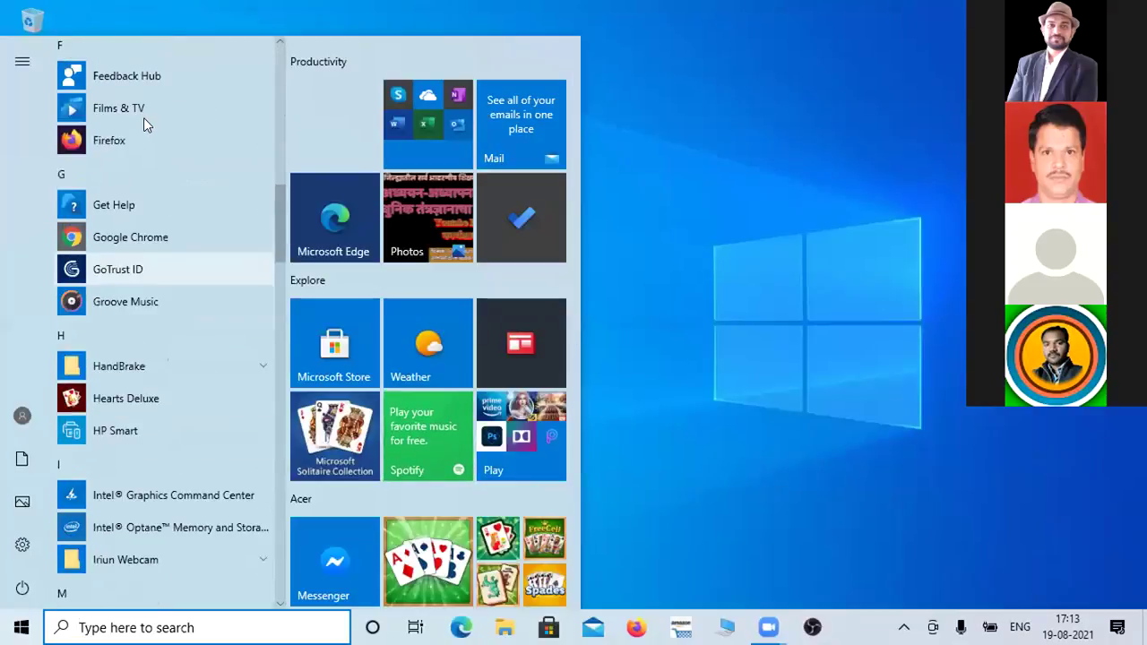
pyautogui.click(148, 111)
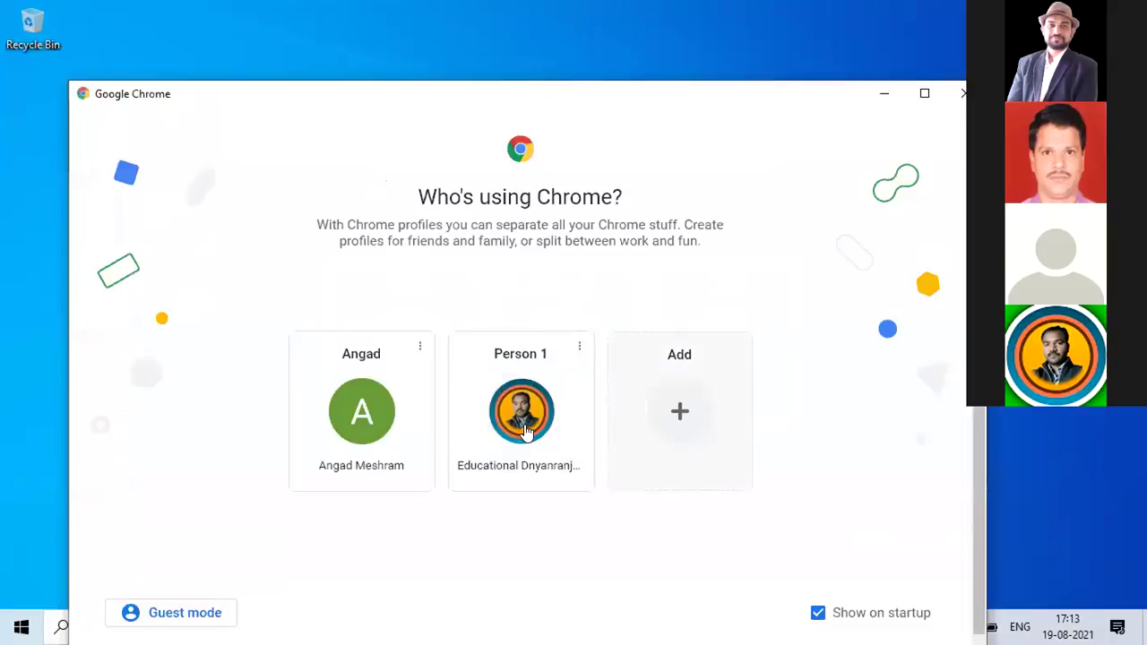
pyautogui.click(522, 423)
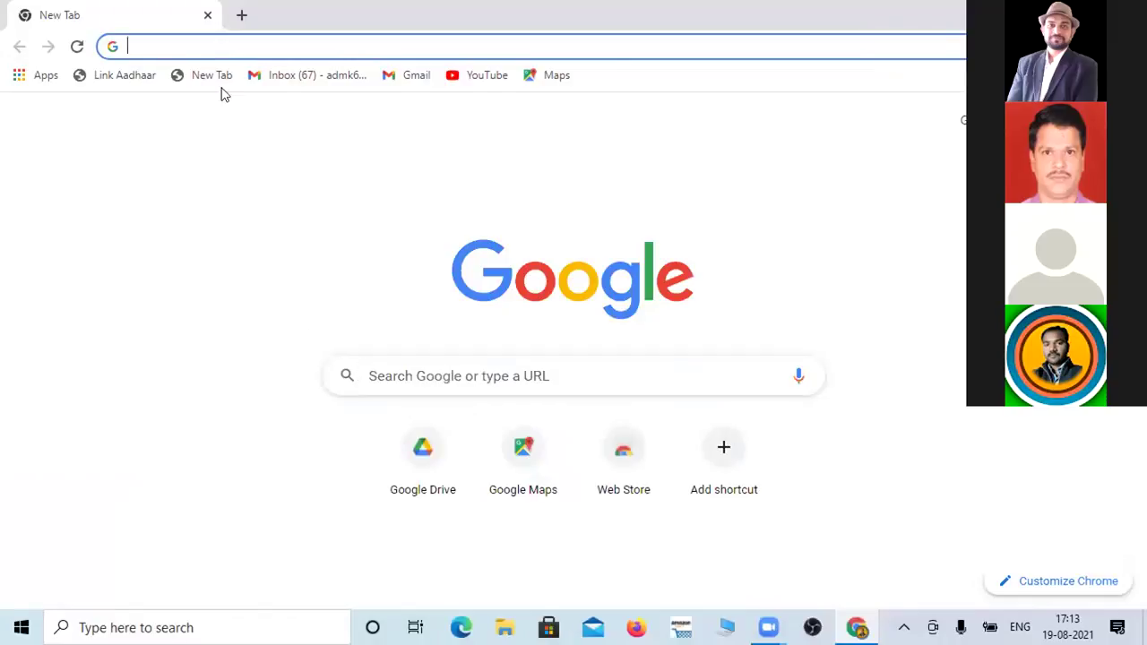
# Step: Type 'mic' in the address bar and search for 'microsoft login'
pyautogui.click(215, 45)
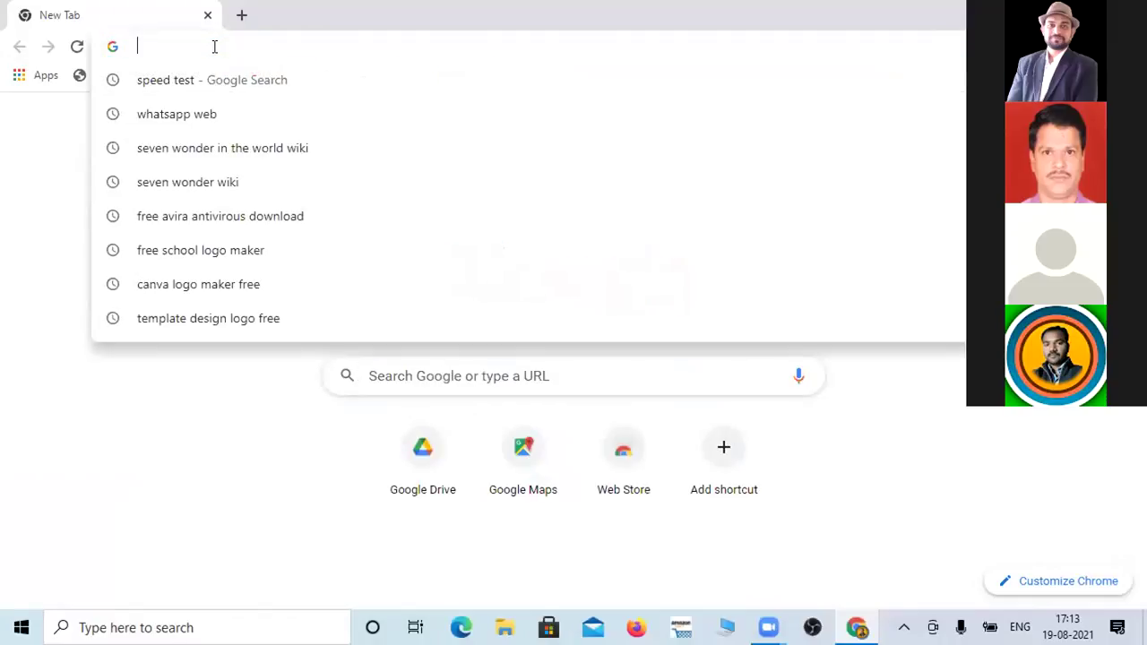
pyautogui.write('mic')
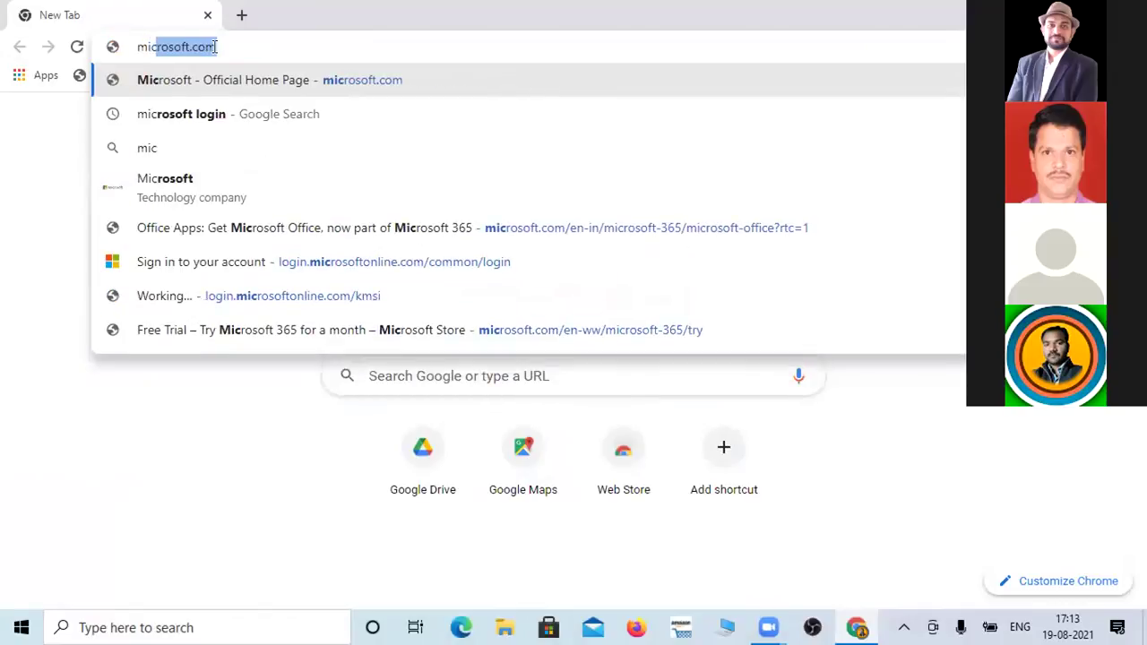
pyautogui.click(257, 114)
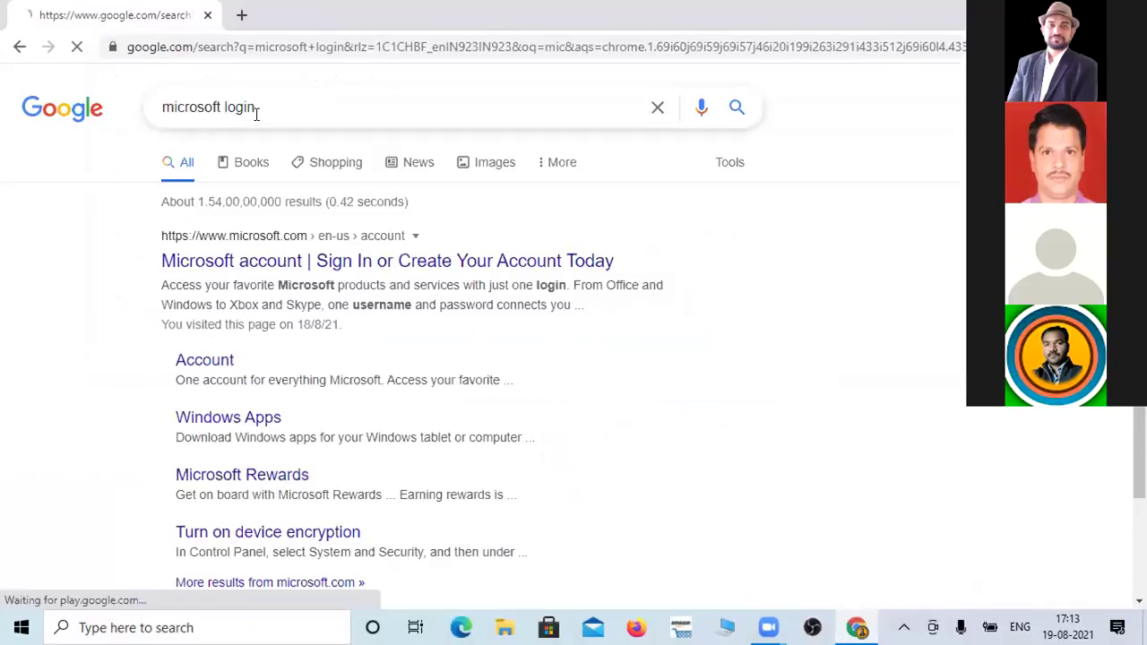
# Step: Go back to the New Tab page and enter 'office' to autocomplete office.com
pyautogui.click(20, 45)
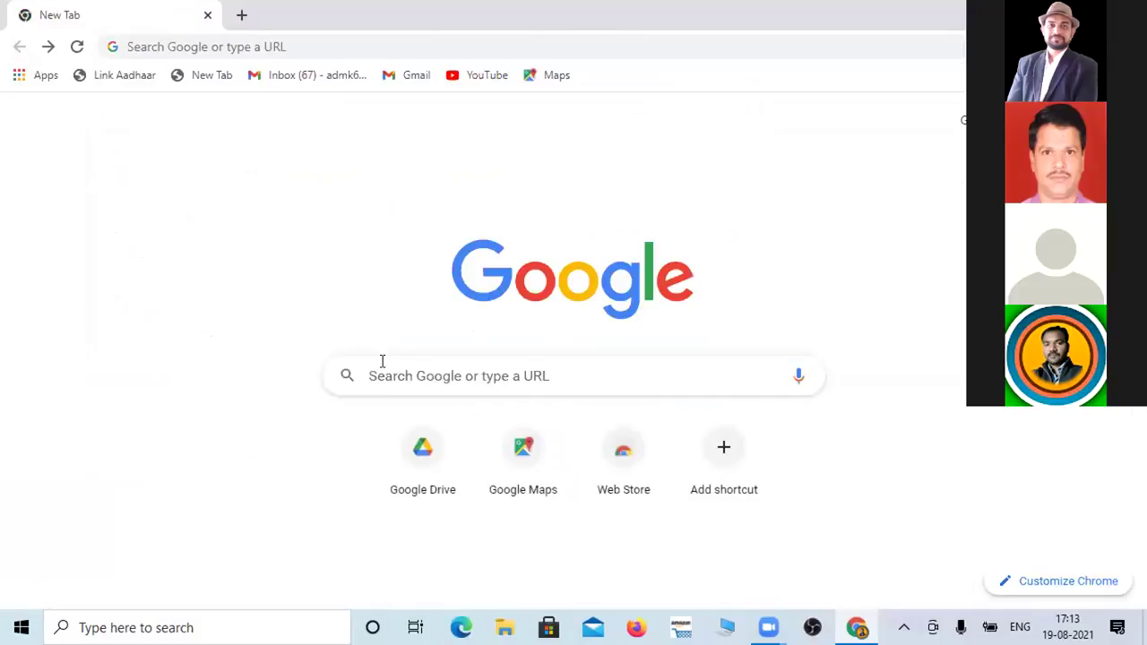
pyautogui.click(284, 44)
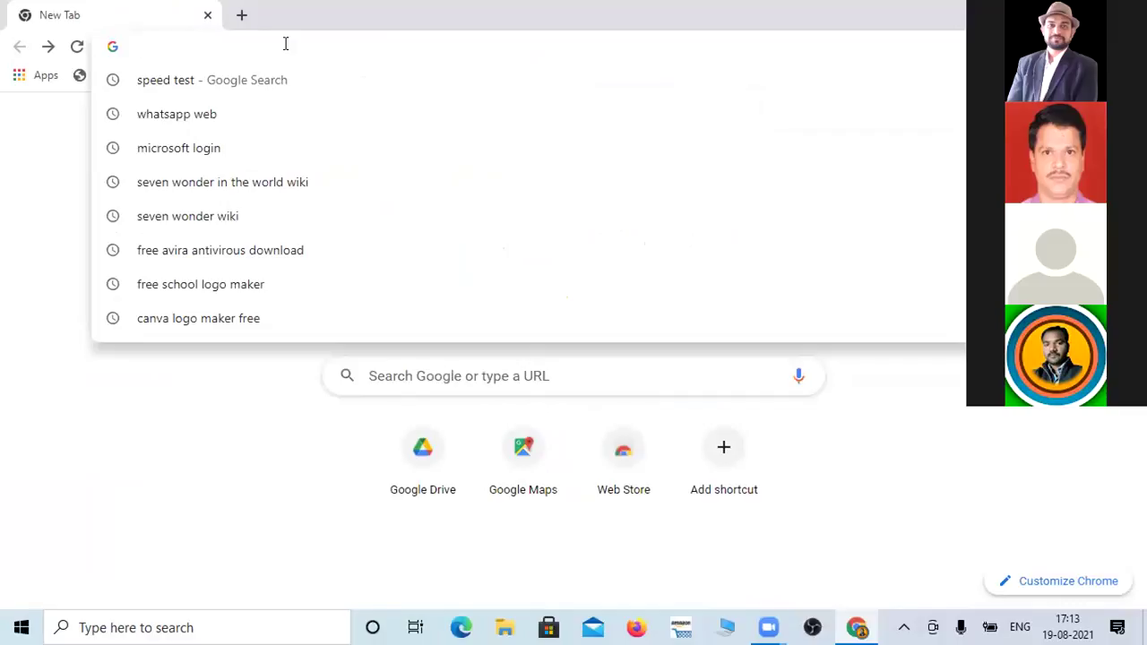
pyautogui.write('office.')
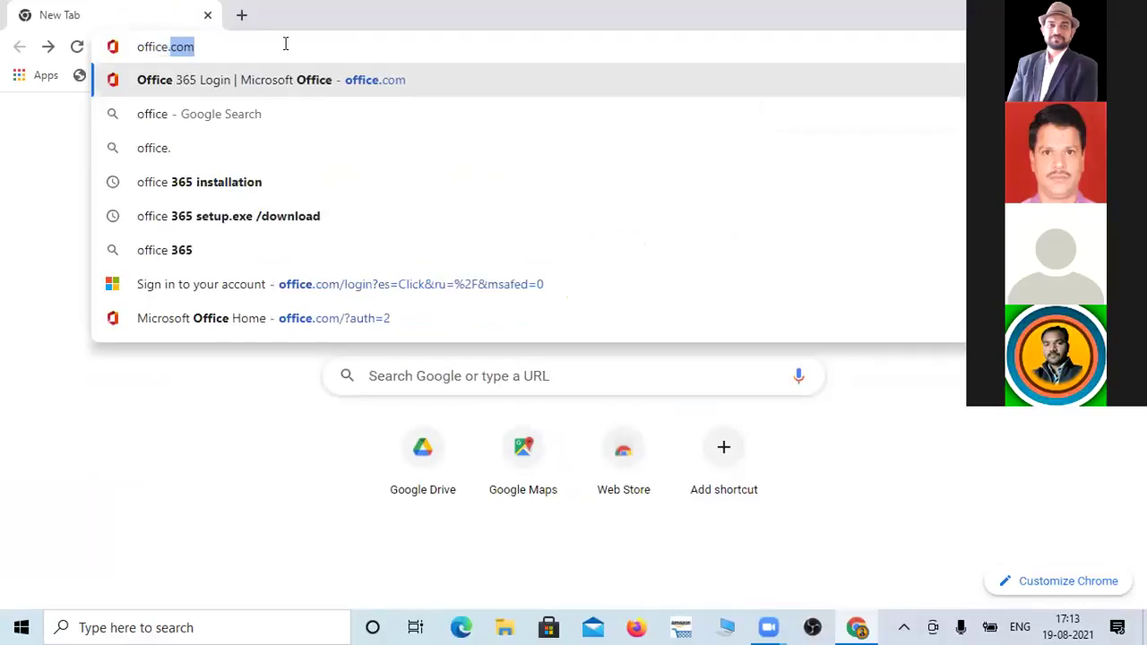
# Step: Load office.com, preview the Microsoft sign-in page, return to Welcome to Office, and restore Chrome down
pyautogui.press('Return')
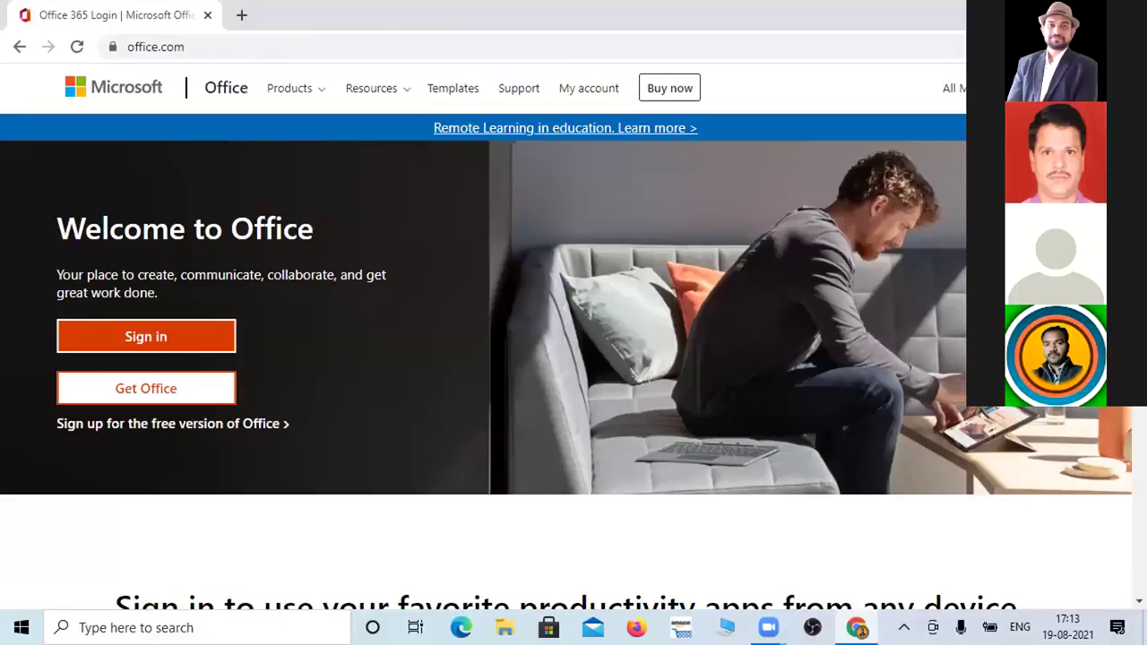
pyautogui.click(146, 336)
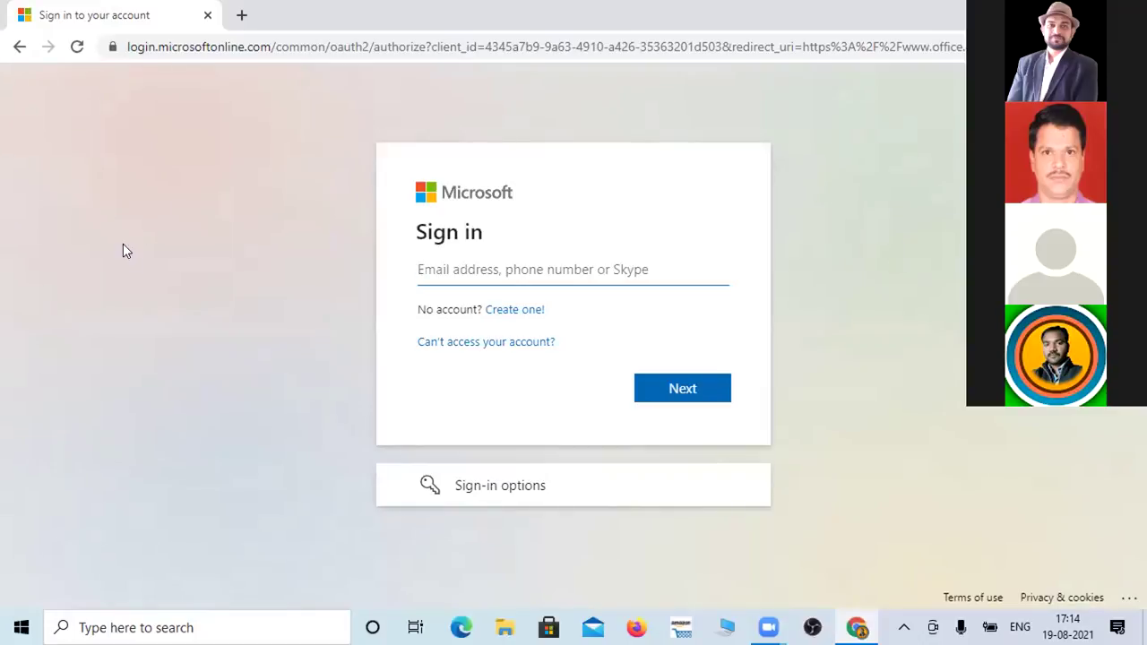
pyautogui.click(17, 50)
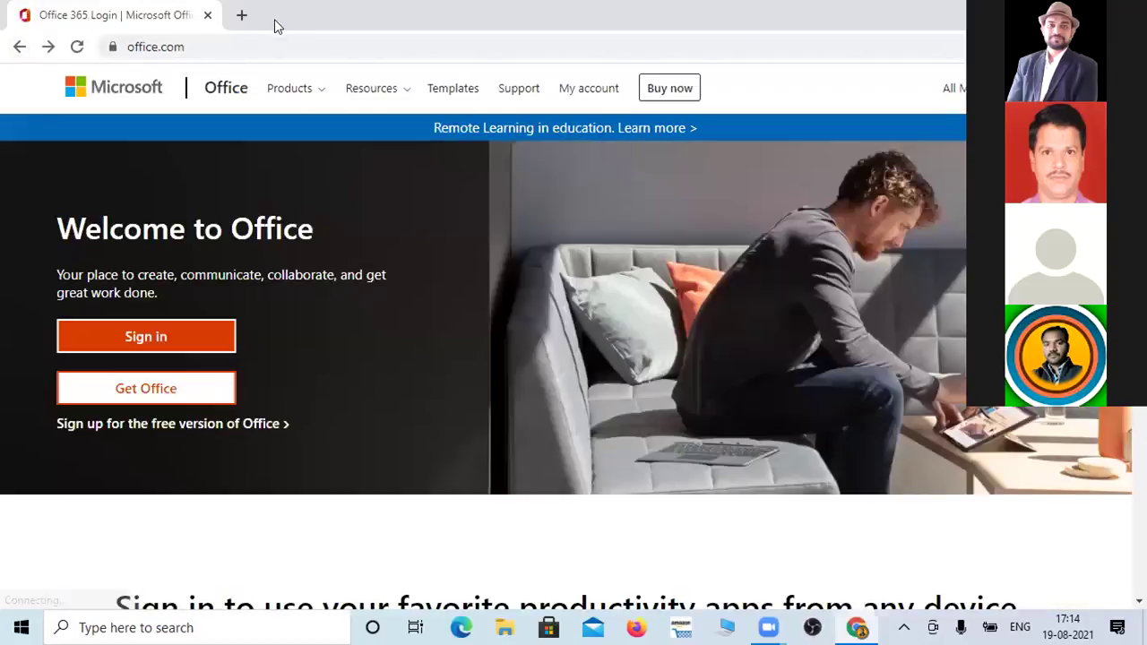
pyautogui.press('super+Down')
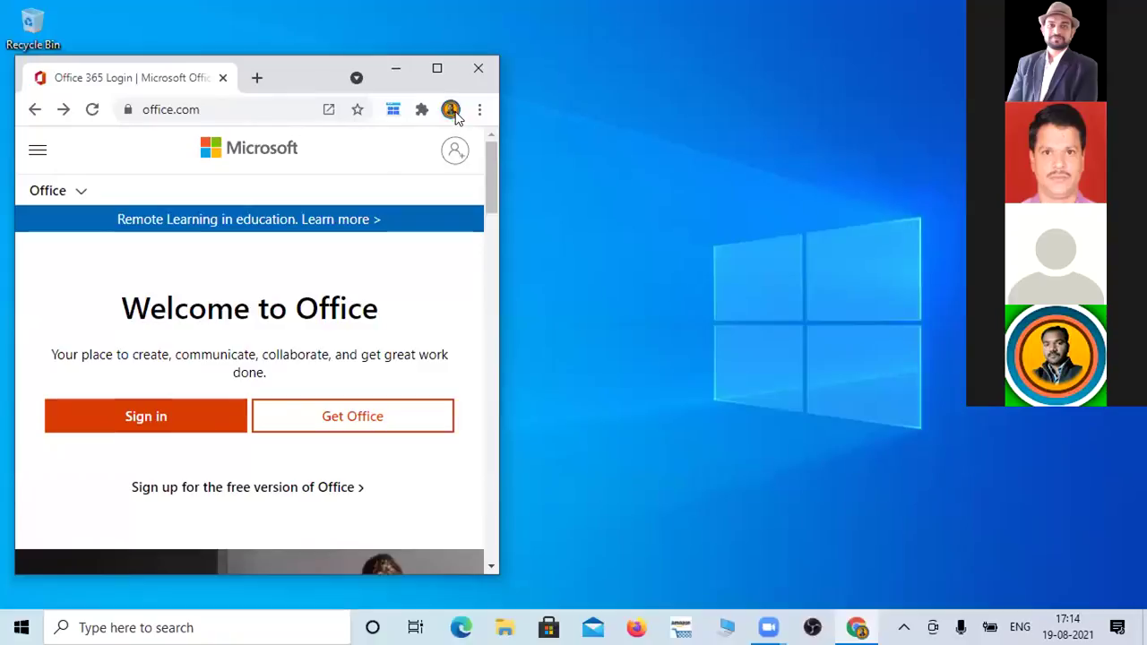